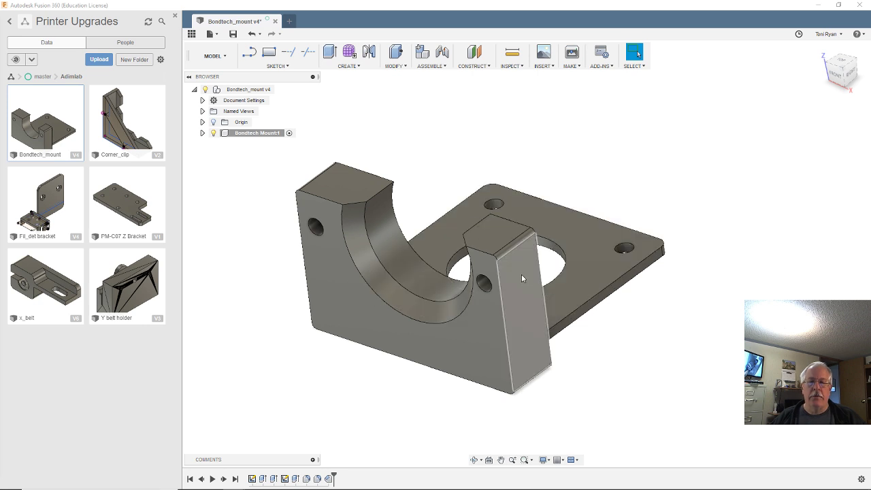
- Delete the Fillet2 and then the Fillet1 features from the timeline, leaving sharp base edges
shift+middle_drag(655, 190, 664, 237)
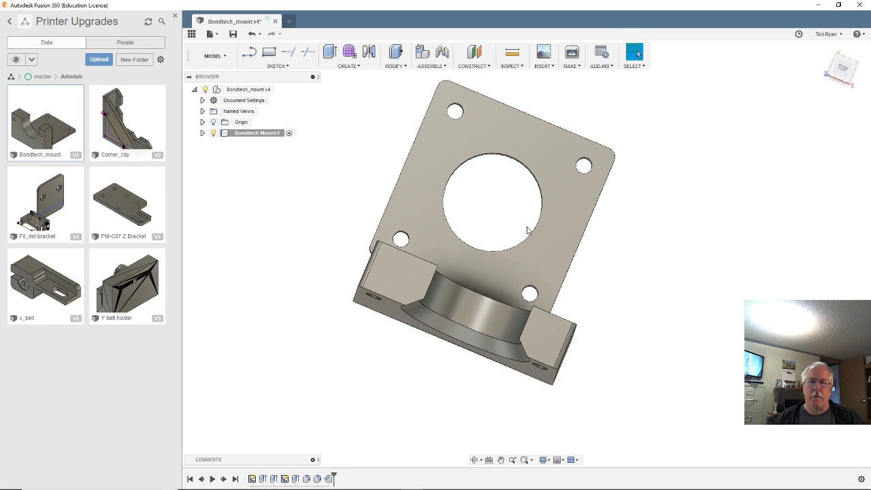
shift+middle_drag(667, 299, 655, 280)
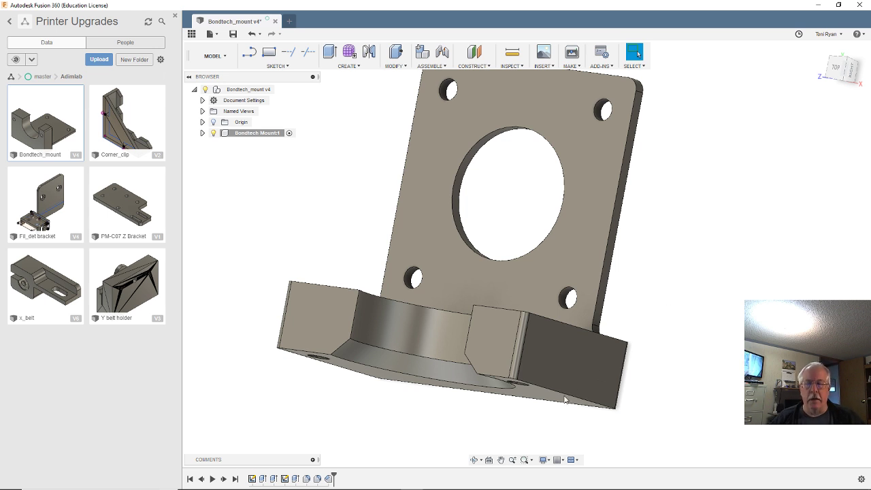
click(318, 479)
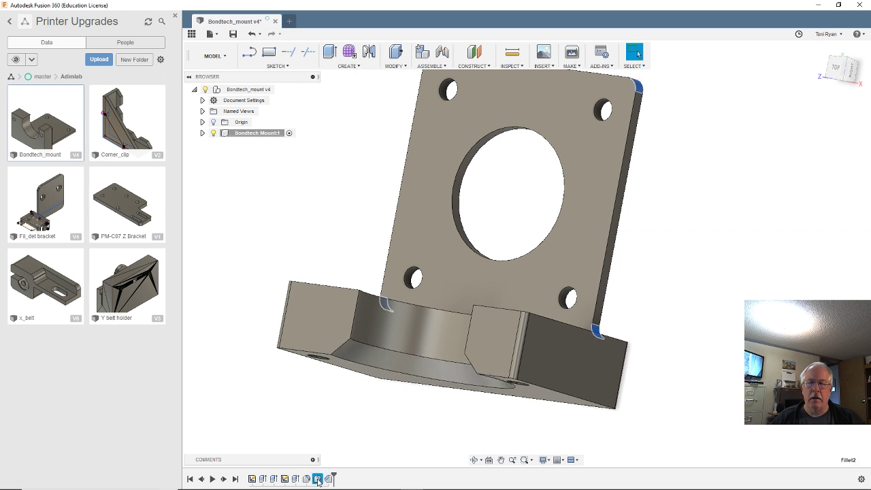
right_click(317, 480)
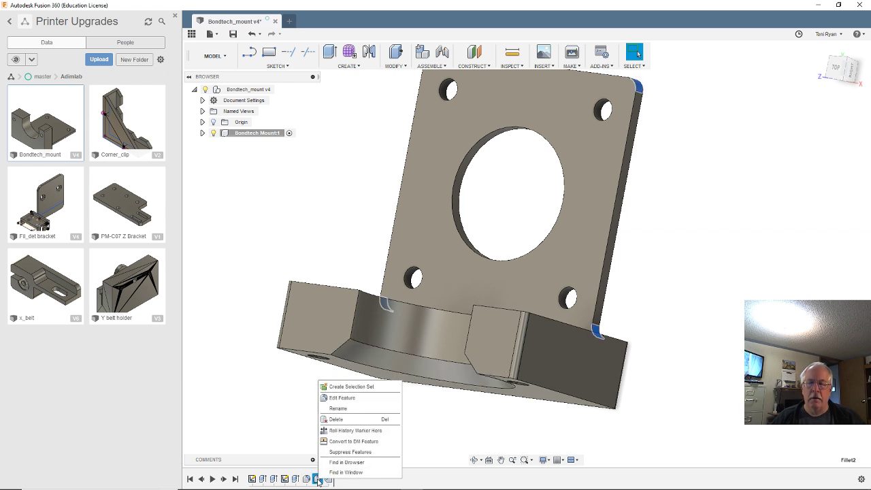
click(350, 419)
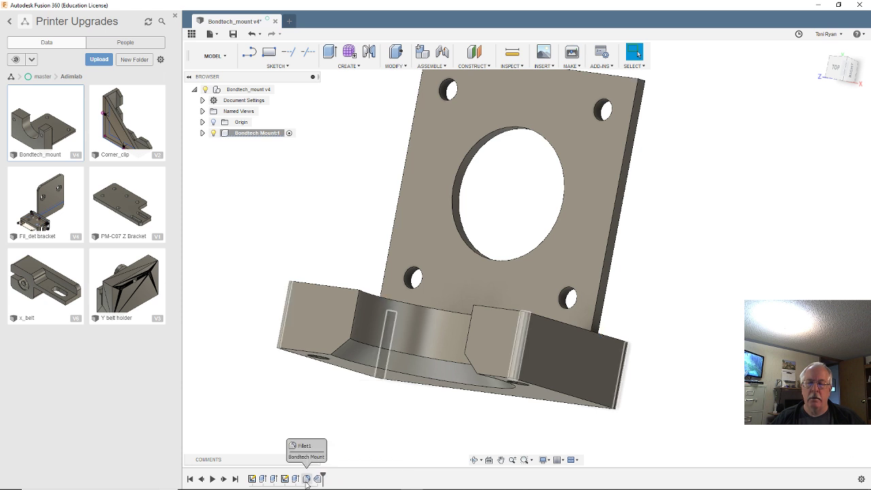
click(306, 479)
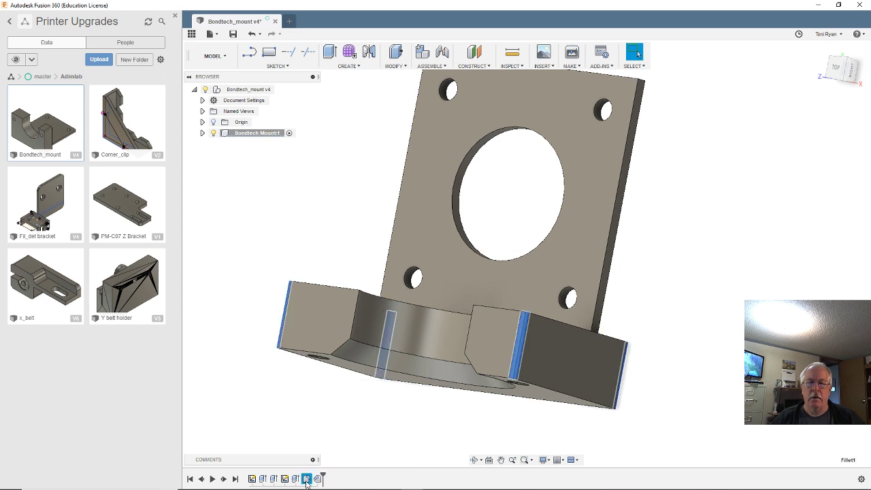
right_click(306, 480)
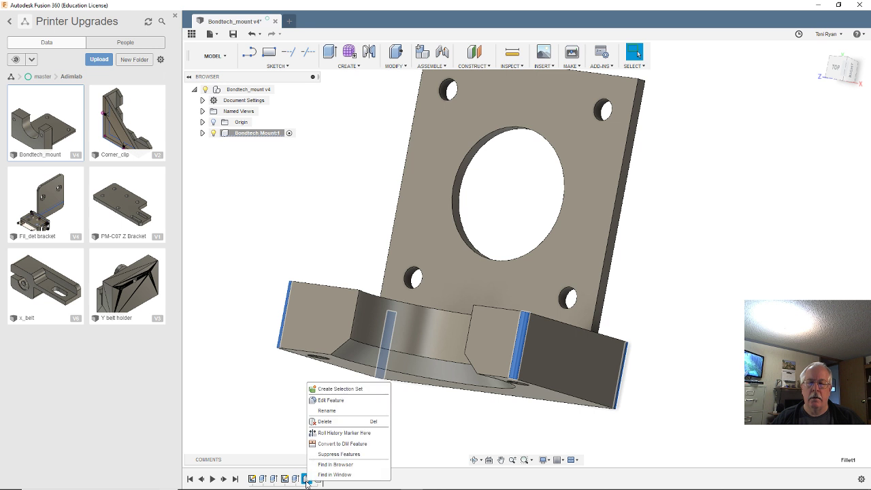
click(325, 421)
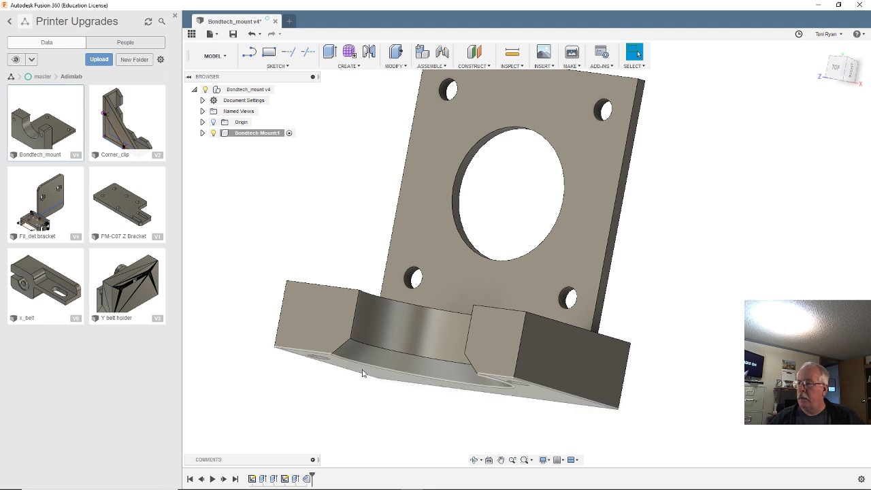
mouse_move(430, 398)
shift+middle_down()
mouse_move(407, 367)
mouse_move(431, 393)
mouse_move(430, 385)
shift+middle_up()
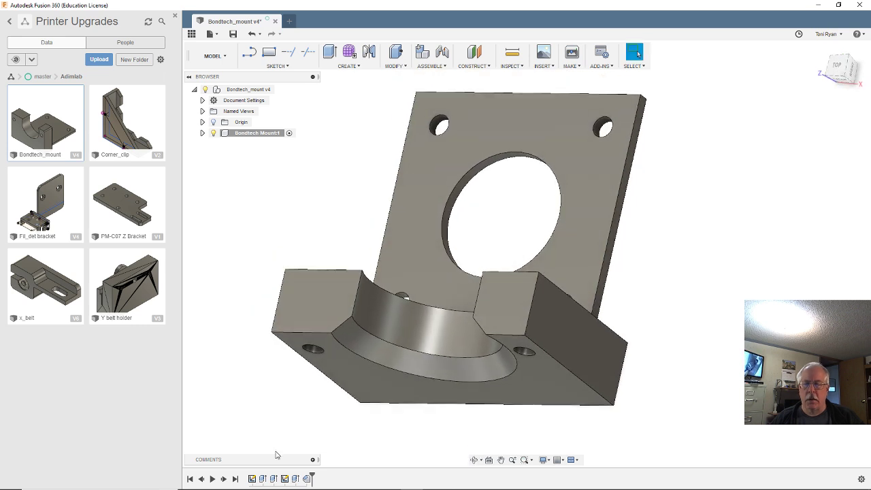
- In Sketch1, draw a 31 × 10 mm rectangle starting from the base's corner
double_click(252, 478)
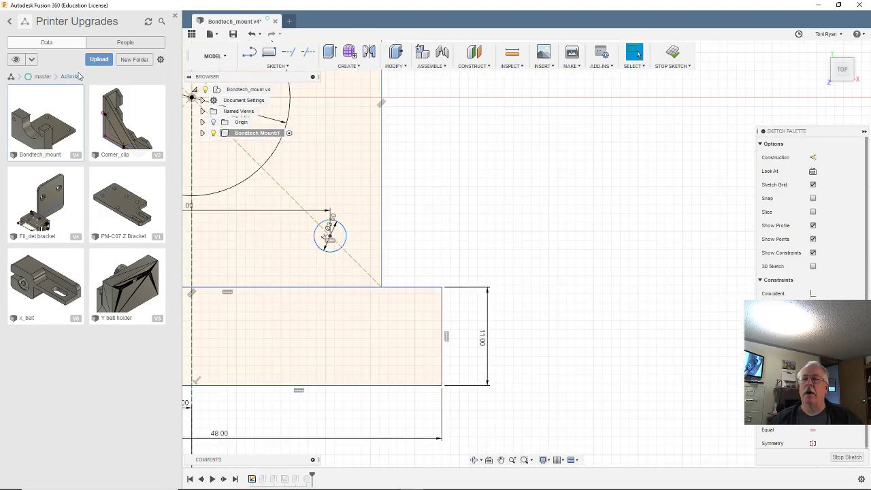
click(268, 53)
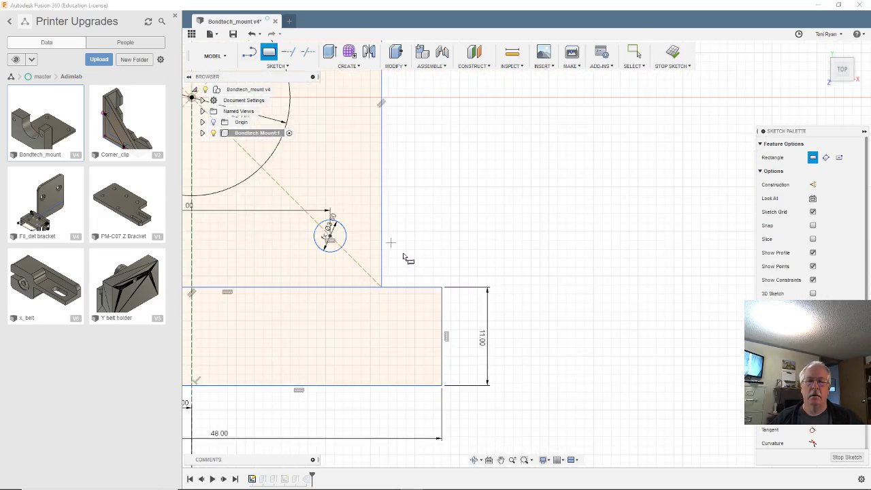
click(442, 288)
scroll(564, 359, down, 3)
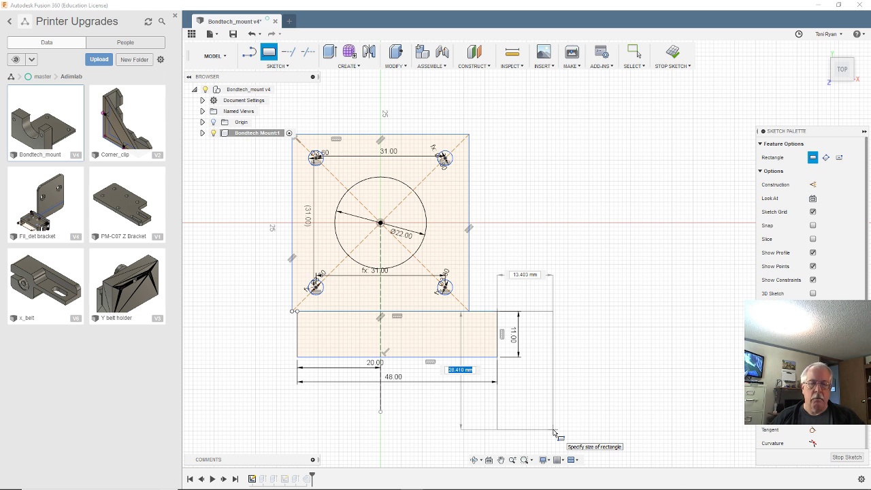
text(31)
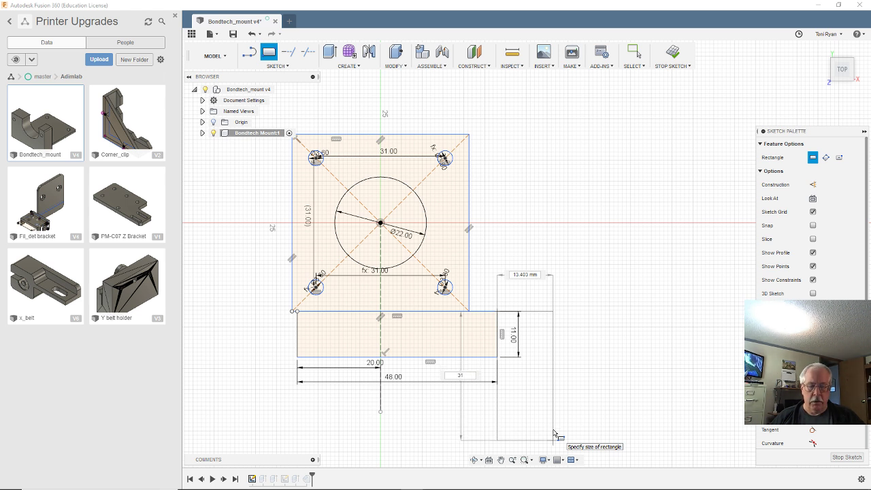
key(Tab)
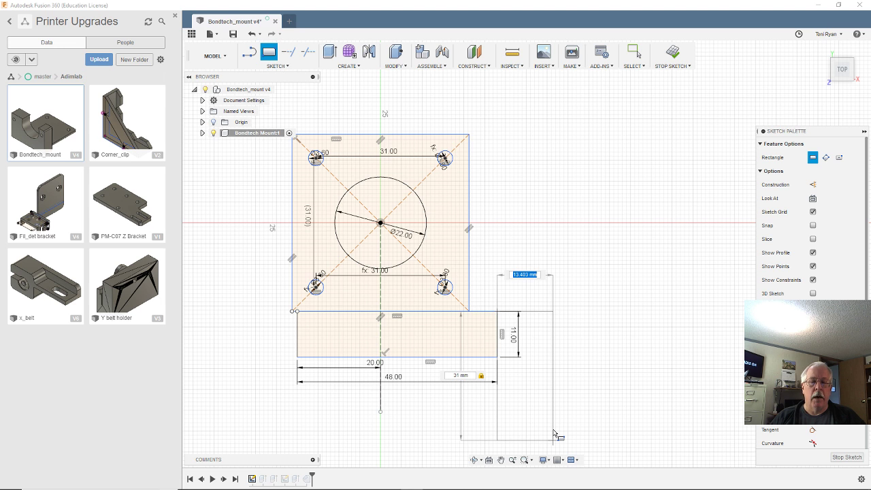
text(10)
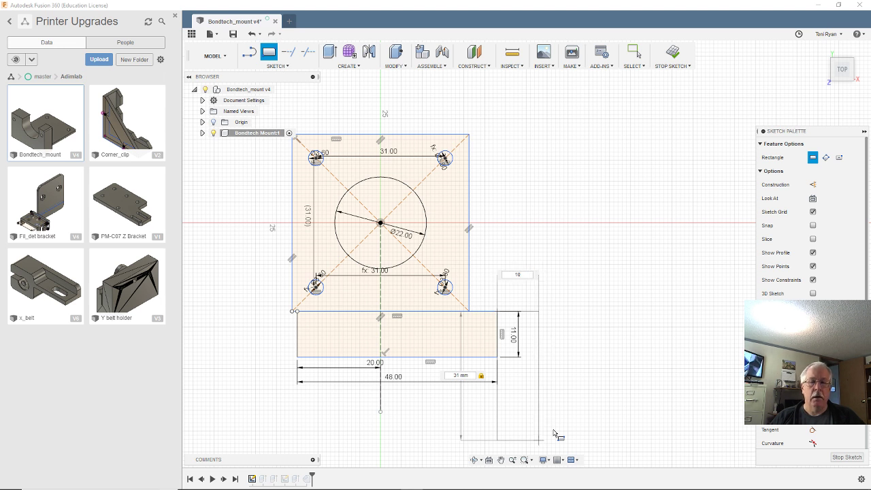
key(Return)
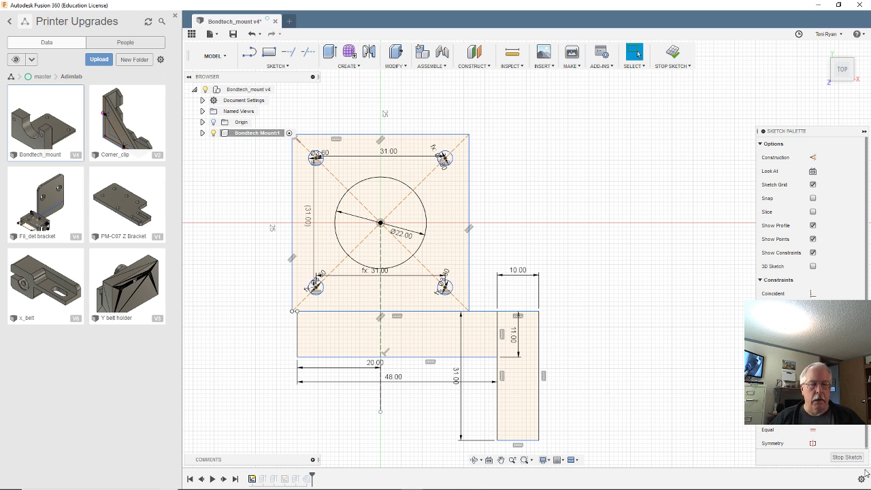
- Stop the sketch, make Sketch1 and the second sketch visible, and orbit to the new rectangle
click(846, 456)
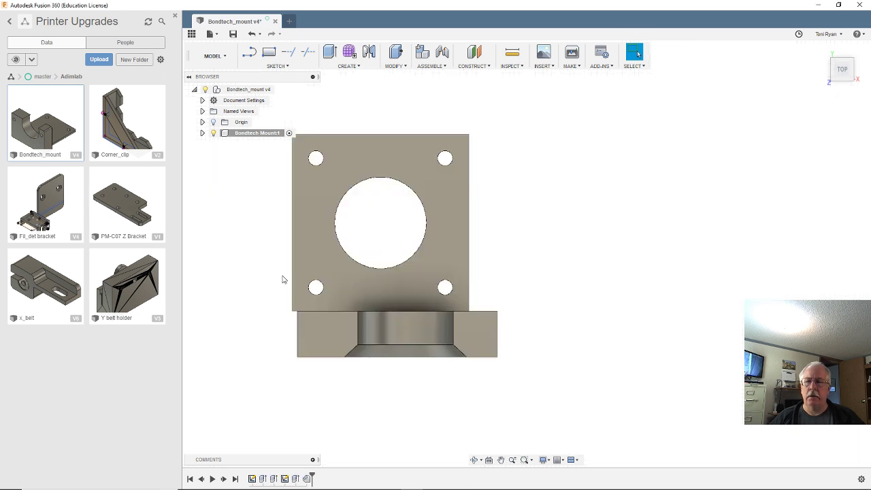
click(202, 133)
click(210, 166)
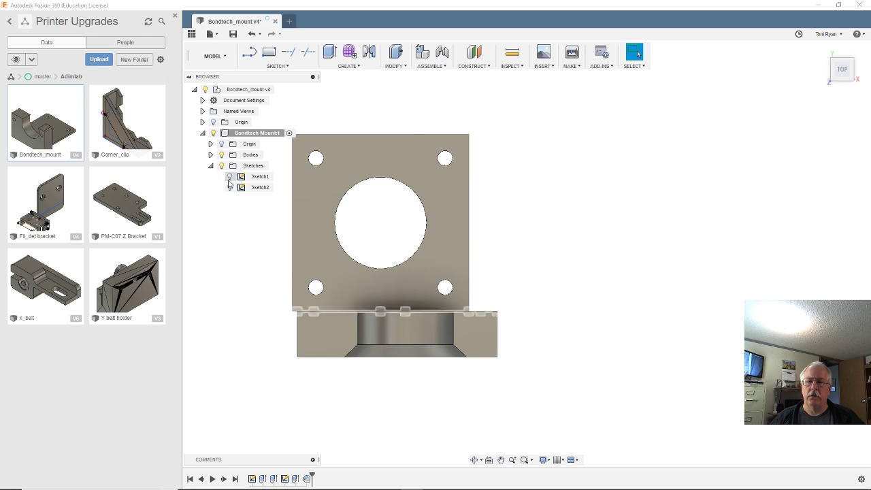
click(229, 176)
click(229, 187)
mouse_move(556, 292)
shift+middle_down()
mouse_move(529, 295)
mouse_move(525, 321)
mouse_move(503, 324)
shift+middle_up()
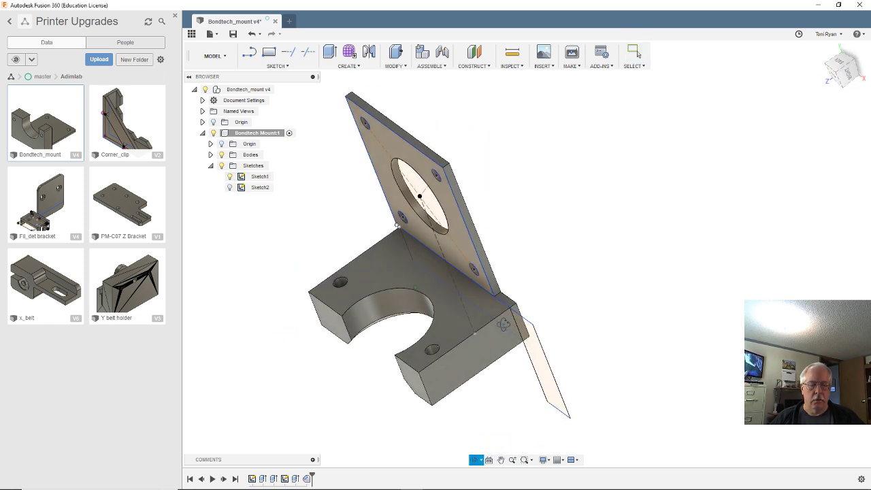
key(Escape)
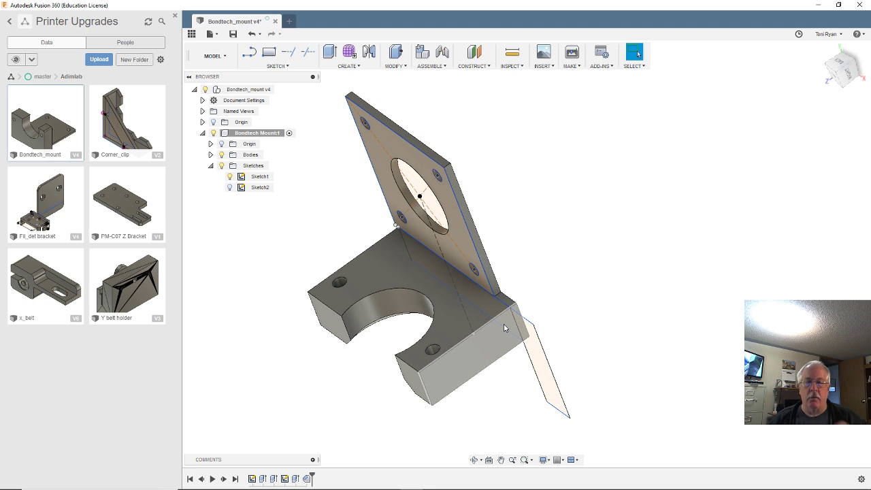
shift+middle_drag(593, 297, 605, 252)
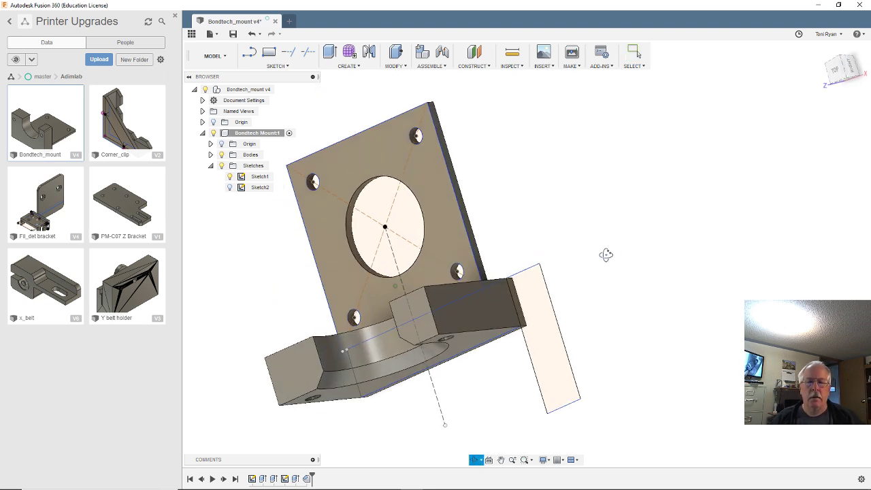
- Extrude the 10 × 31 mm rectangle profile into a solid block and inspect it from several angles
key(e)
click(557, 364)
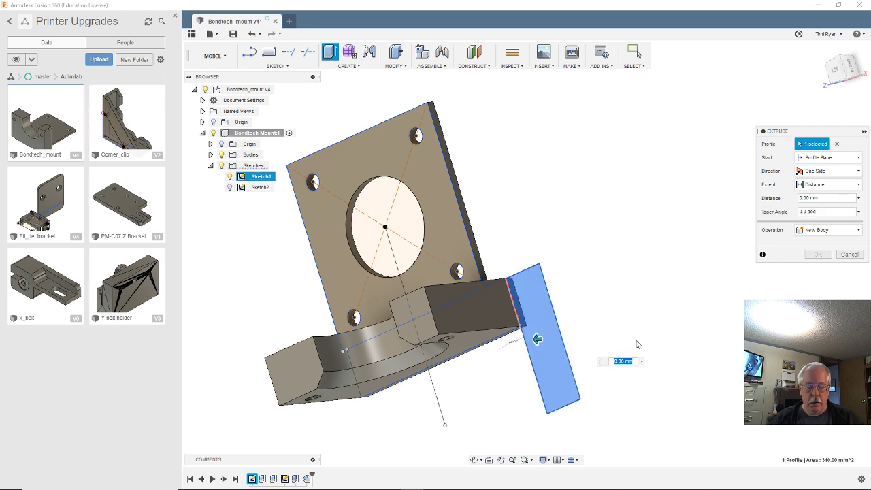
key(Return)
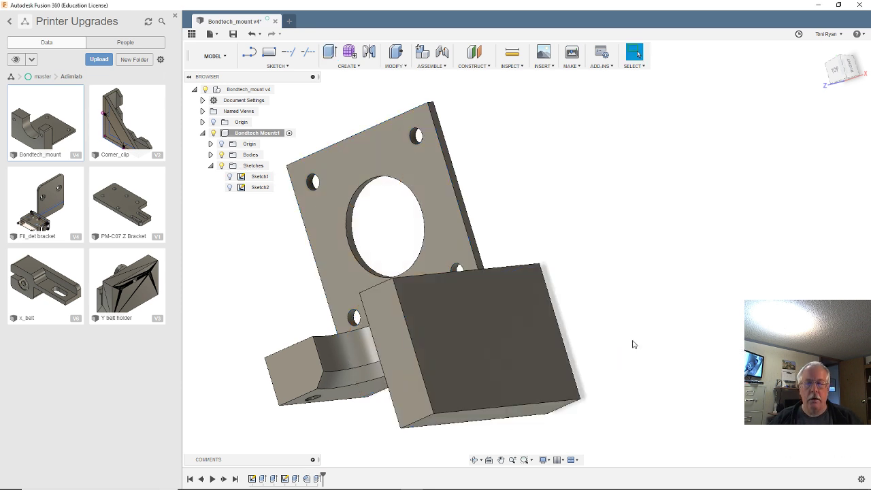
shift+middle_drag(664, 295, 593, 331)
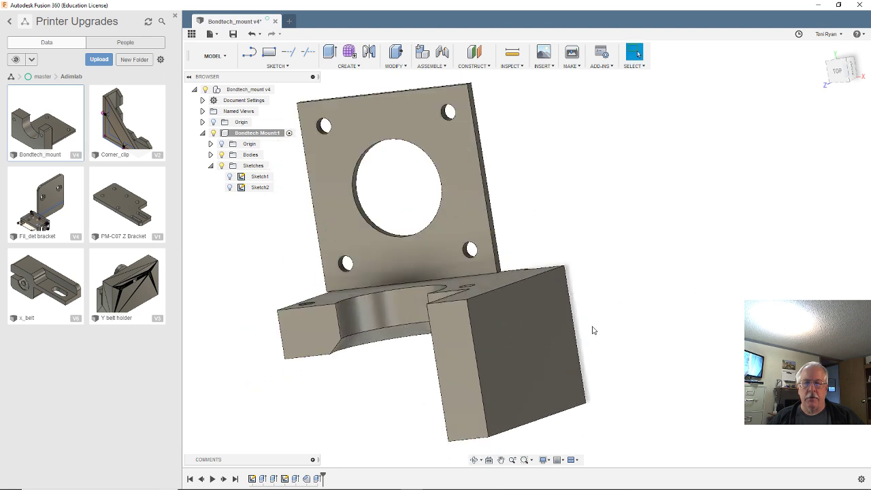
shift+middle_drag(394, 338, 415, 331)
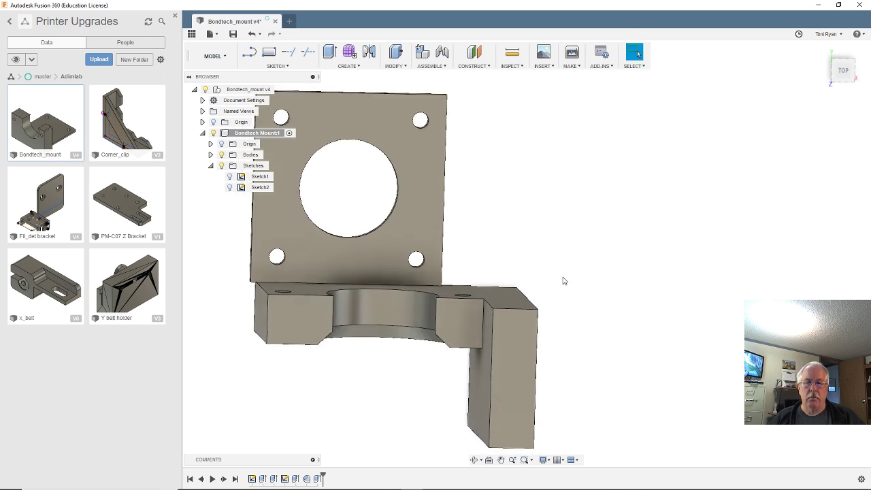
shift+middle_drag(563, 281, 499, 333)
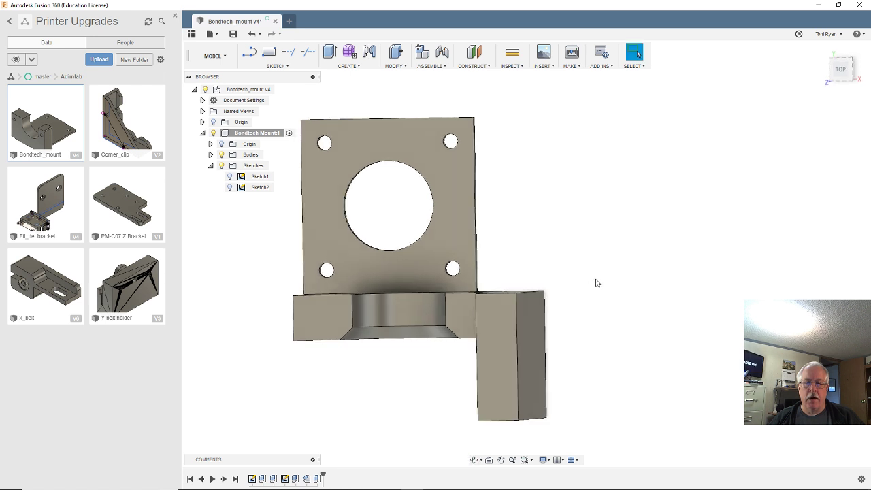
shift+middle_drag(597, 283, 552, 275)
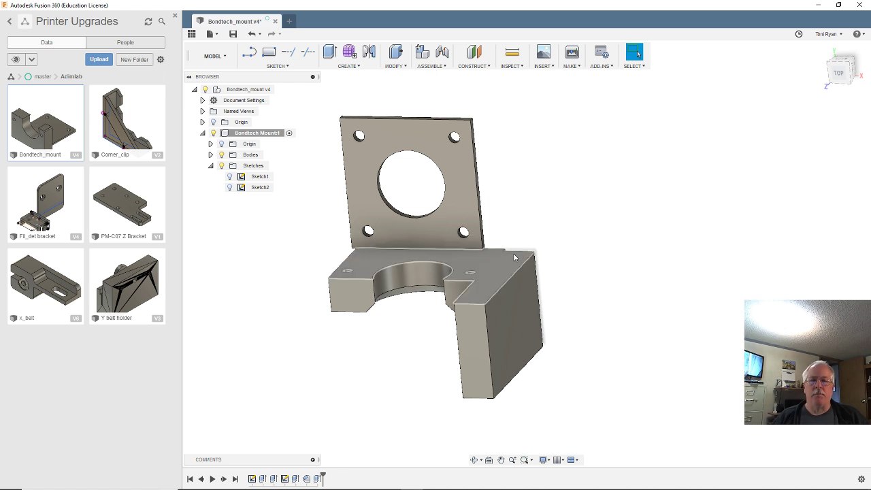
shift+middle_drag(565, 263, 577, 225)
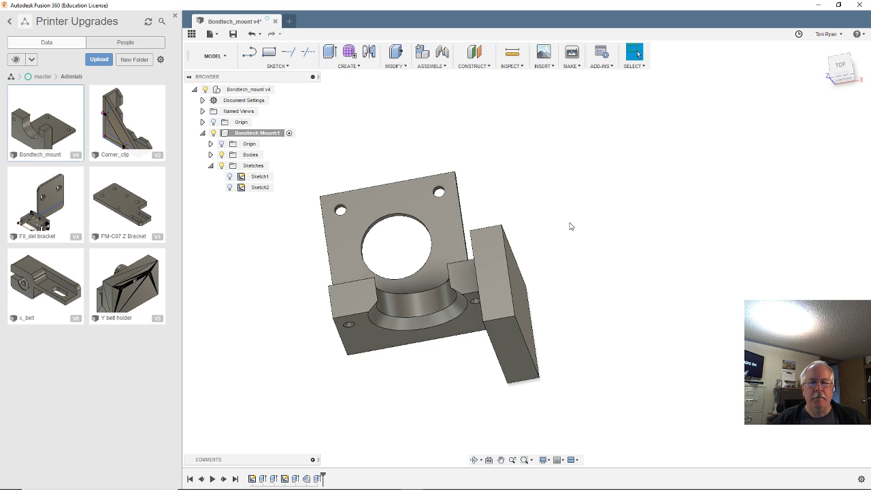
shift+middle_drag(570, 225, 548, 241)
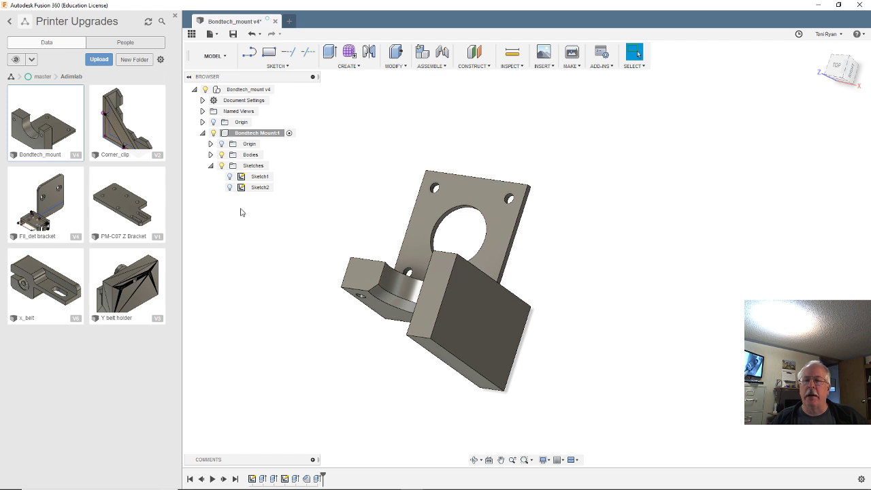
- Save the Bondtech_mount body as Bondtech_mount.stl in the Mods folder, overwriting the old file
click(210, 154)
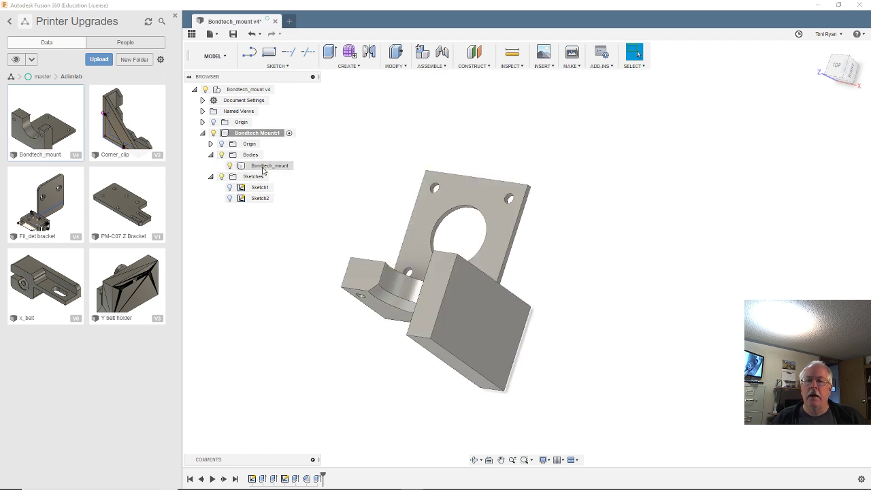
click(265, 166)
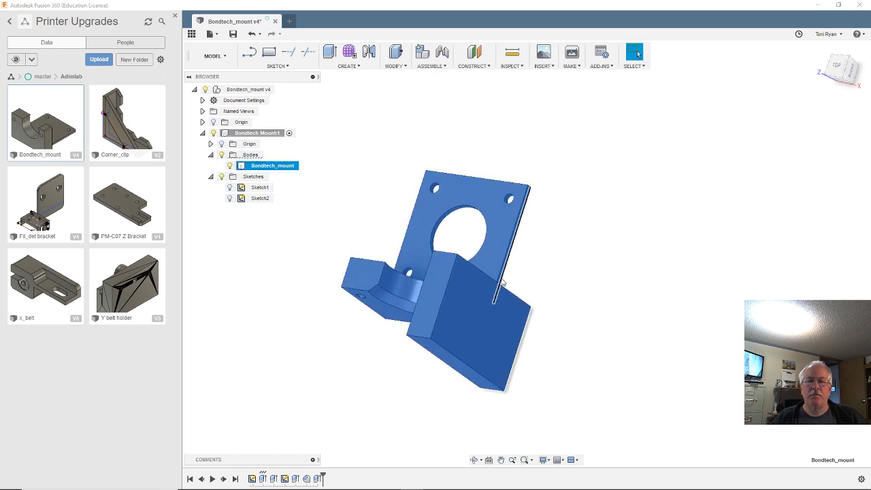
right_click(293, 168)
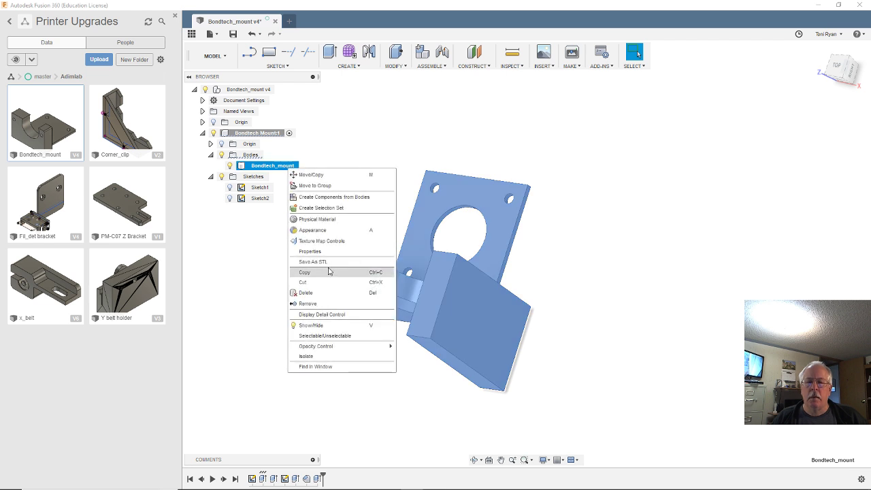
click(328, 261)
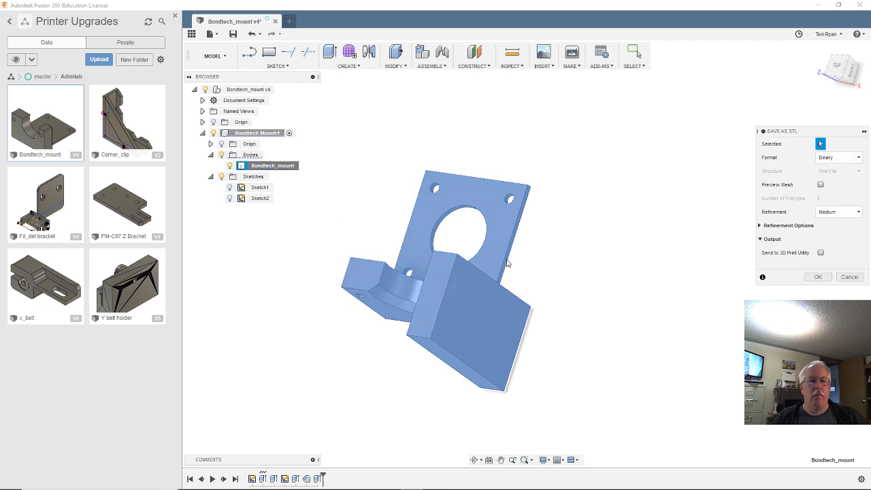
click(817, 277)
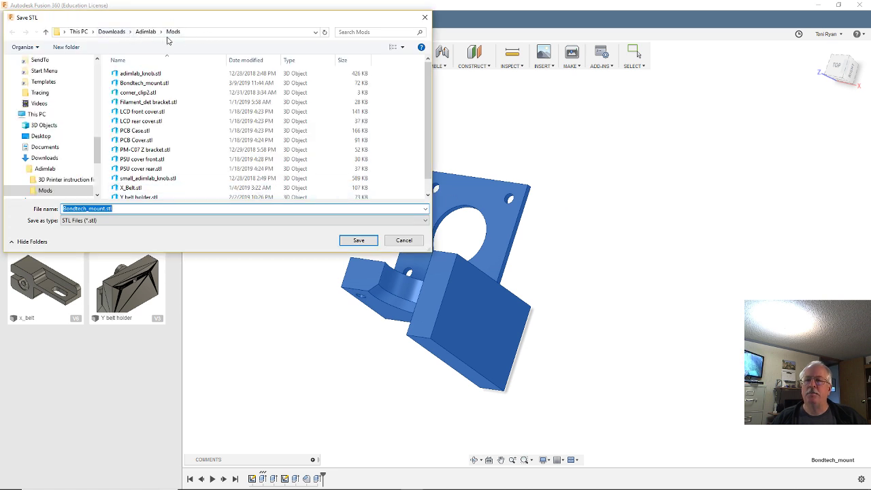
click(355, 243)
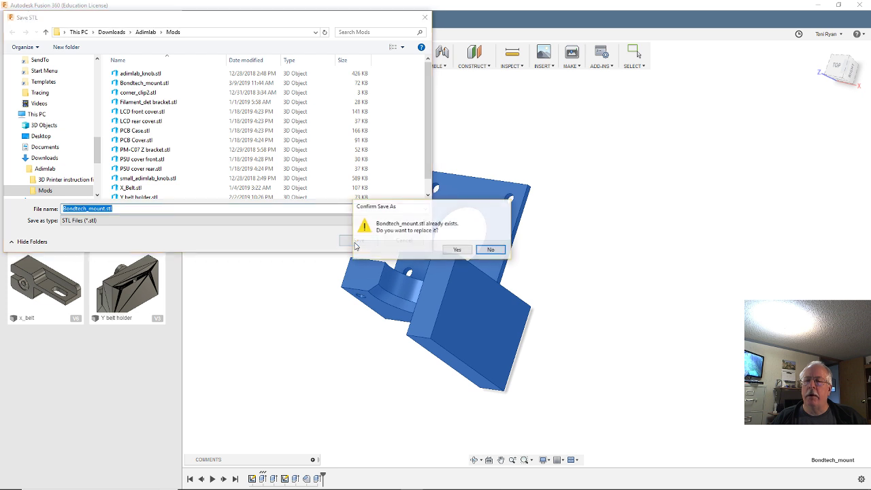
click(456, 250)
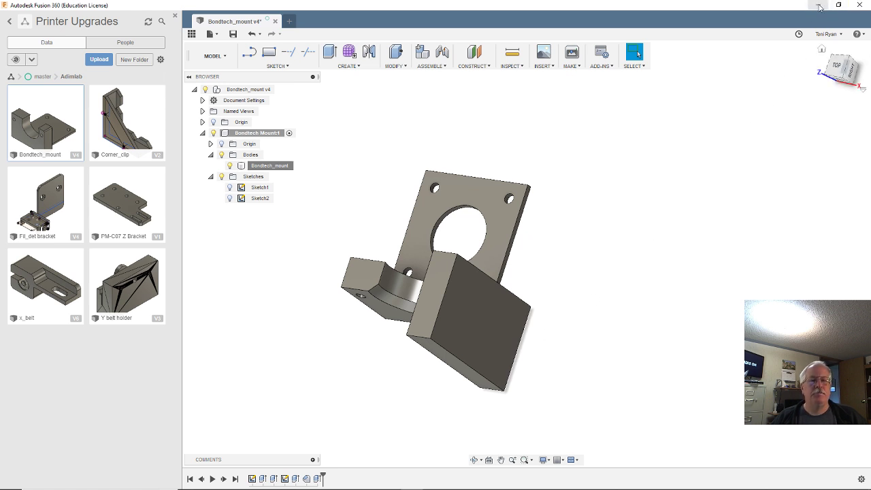
- Orbit and zoom for a final check, then minimize Fusion 360 and open Chrome's jump list
shift+middle_drag(639, 174, 630, 192)
scroll(481, 310, up, 5)
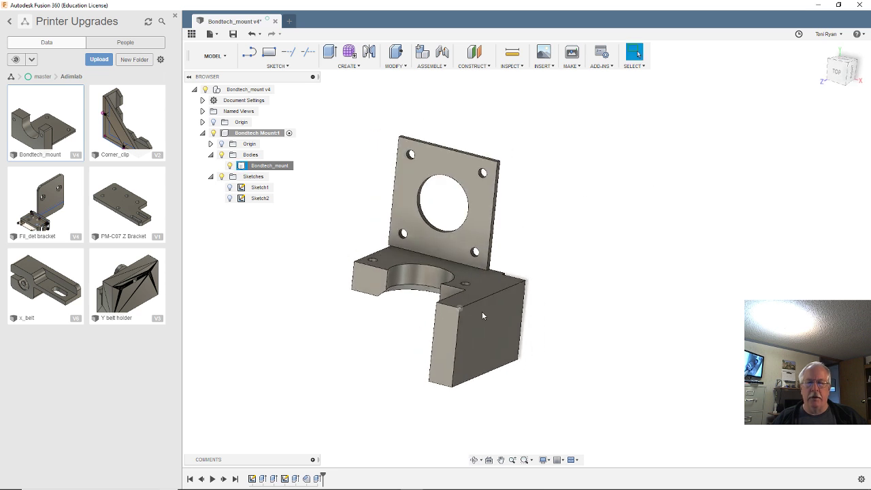
scroll(583, 275, down, 3)
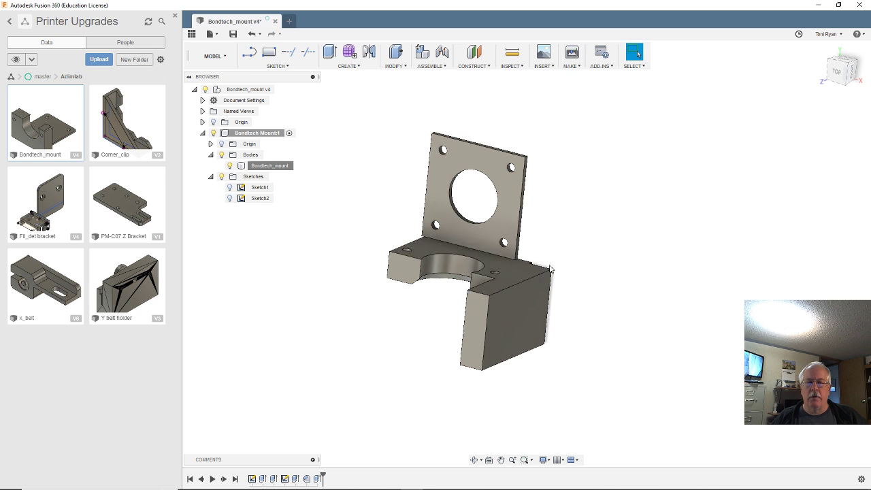
mouse_move(571, 261)
shift+middle_down()
mouse_move(587, 286)
mouse_move(575, 225)
mouse_move(607, 246)
mouse_move(598, 261)
mouse_move(562, 254)
shift+middle_up()
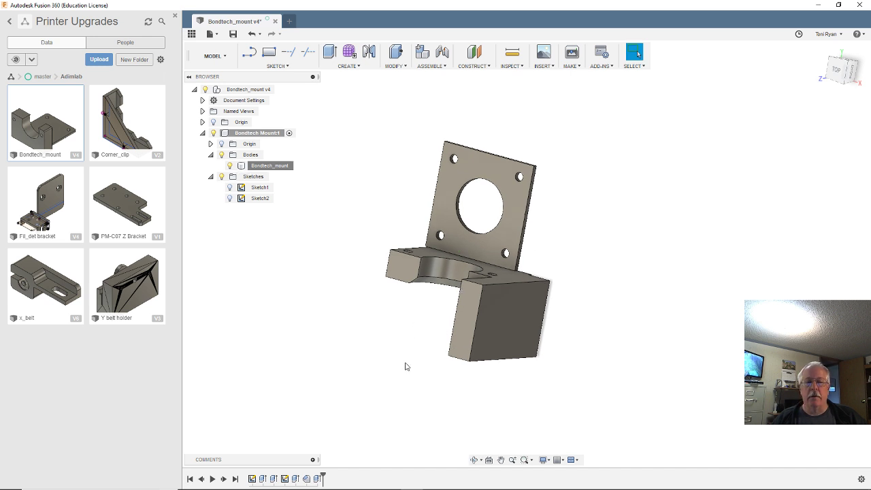
click(817, 5)
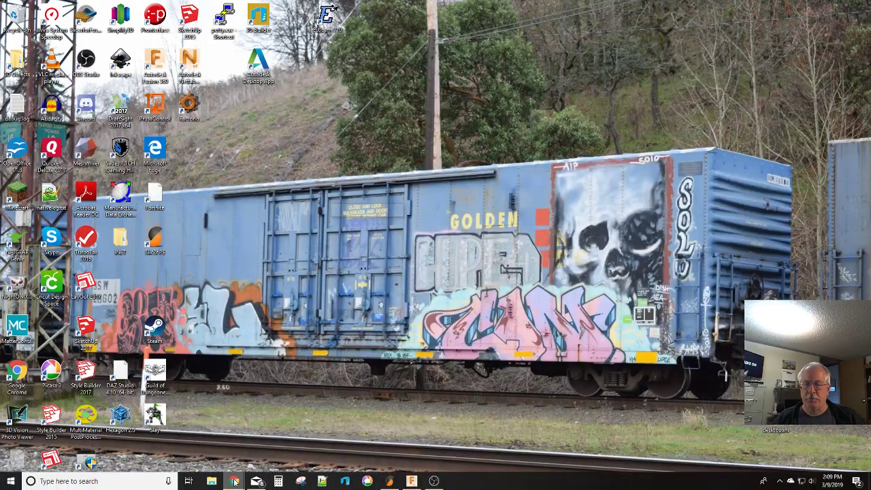
right_click(233, 481)
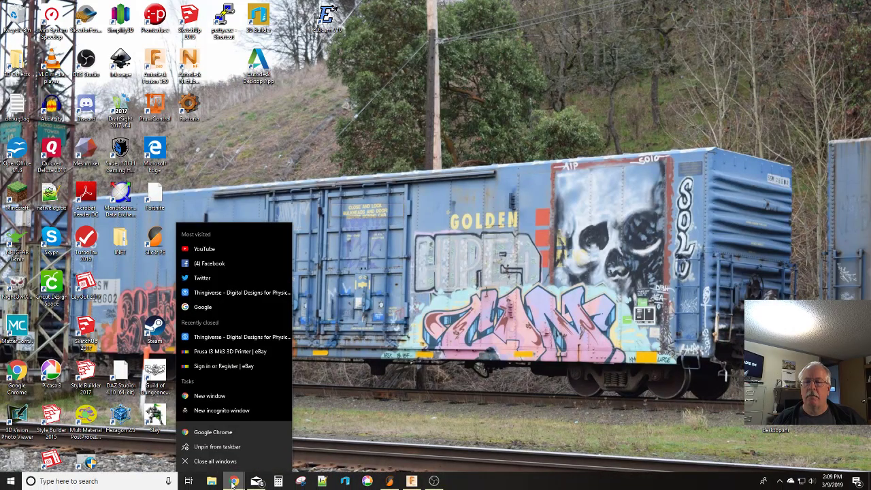
- Launch Chrome, search Google for 'bontech', and open the Bondtech - A new dimension of 3D printing result
click(137, 338)
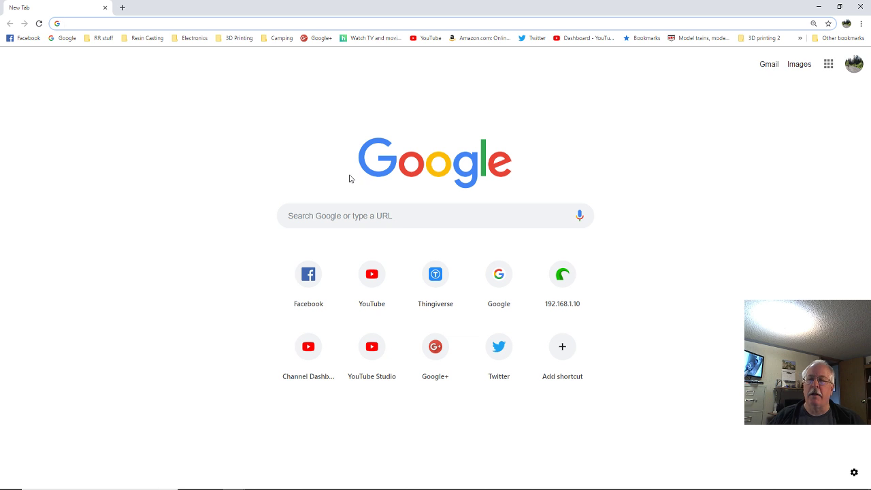
click(358, 219)
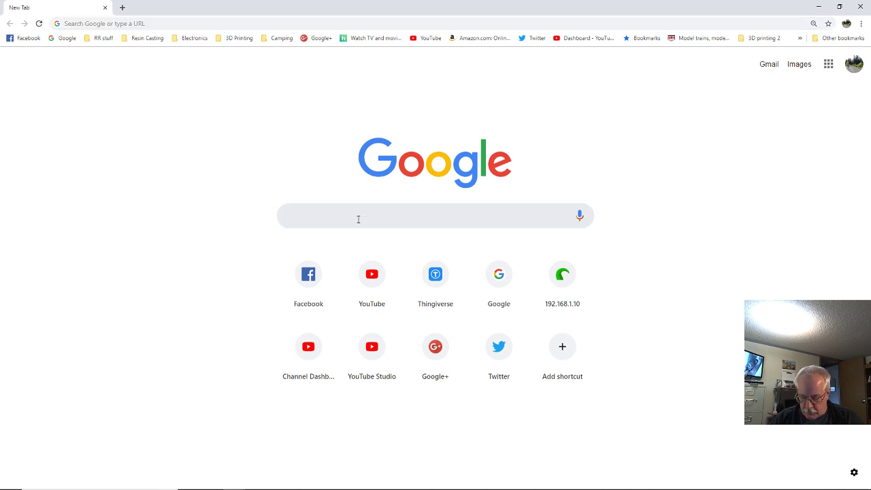
text(bontech)
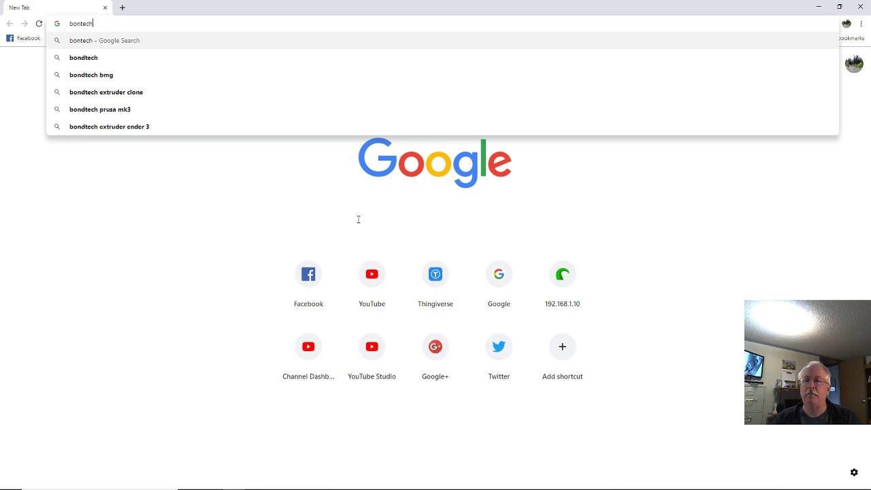
key(Return)
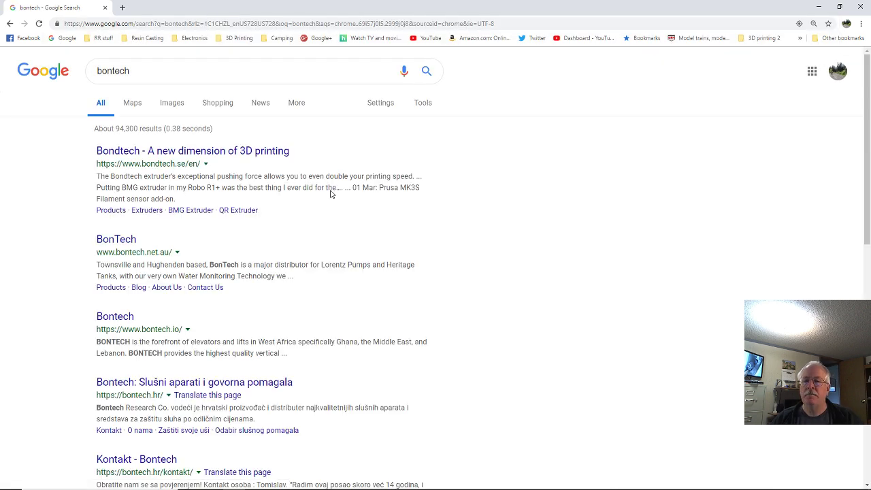
click(176, 150)
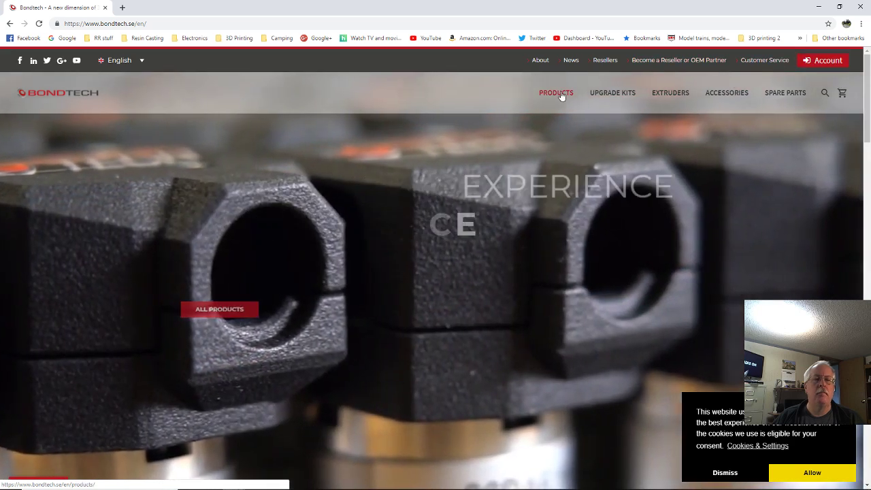
- Go to the Bondtech Products page, allow cookies, and open the Extruders category
click(557, 93)
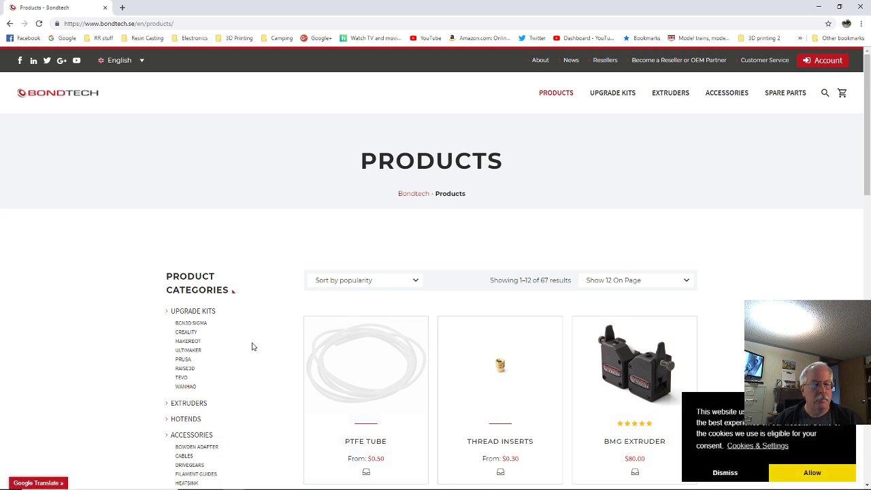
click(812, 472)
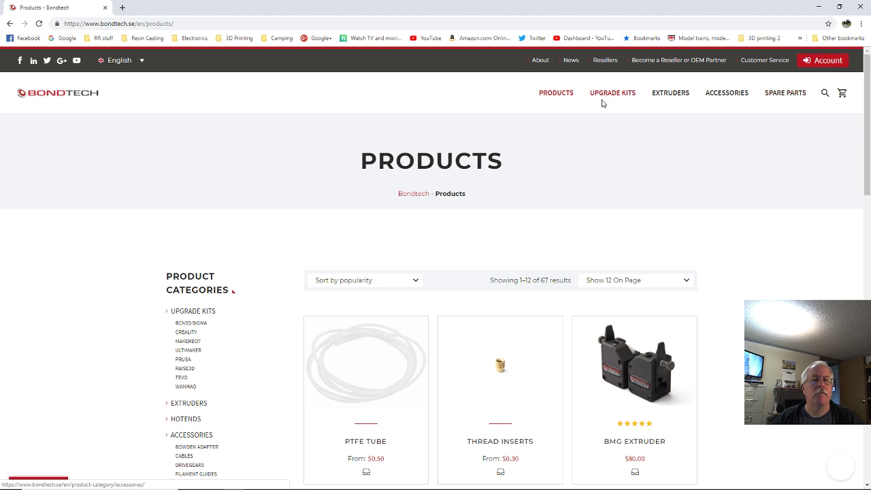
click(661, 96)
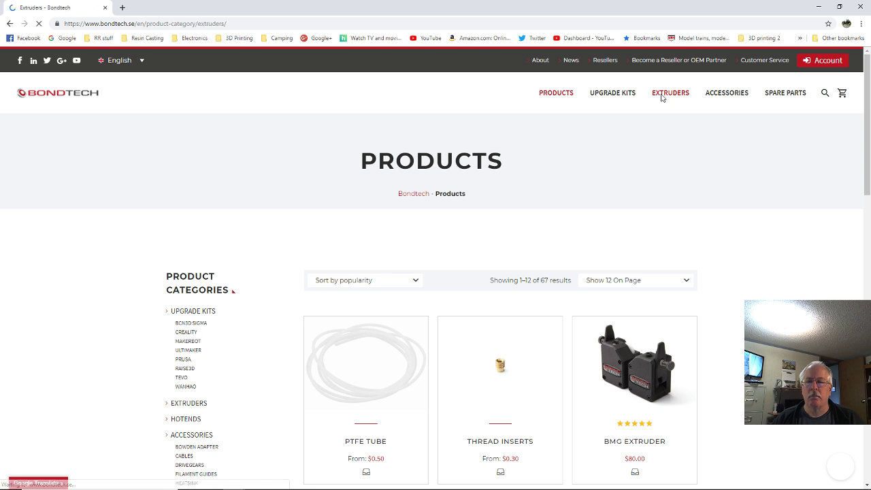
- Open the Freebies category from the sidebar and scroll through its listing
scroll(476, 272, down, 3)
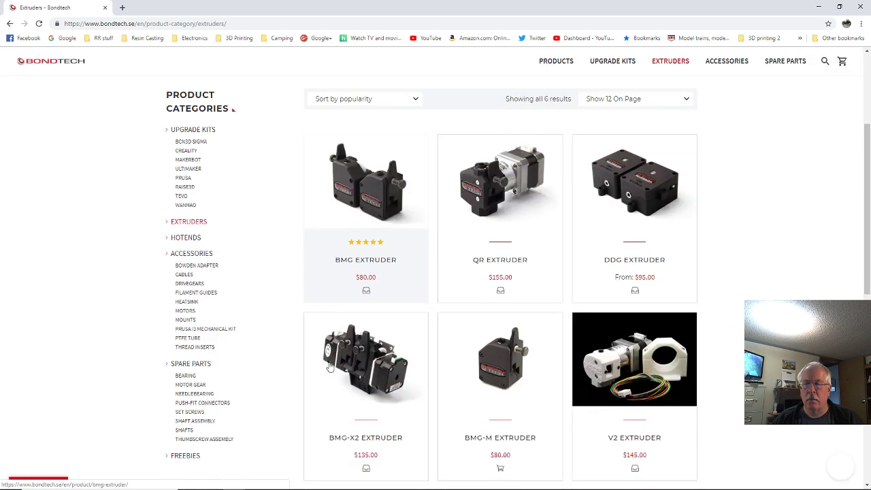
scroll(277, 412, down, 4)
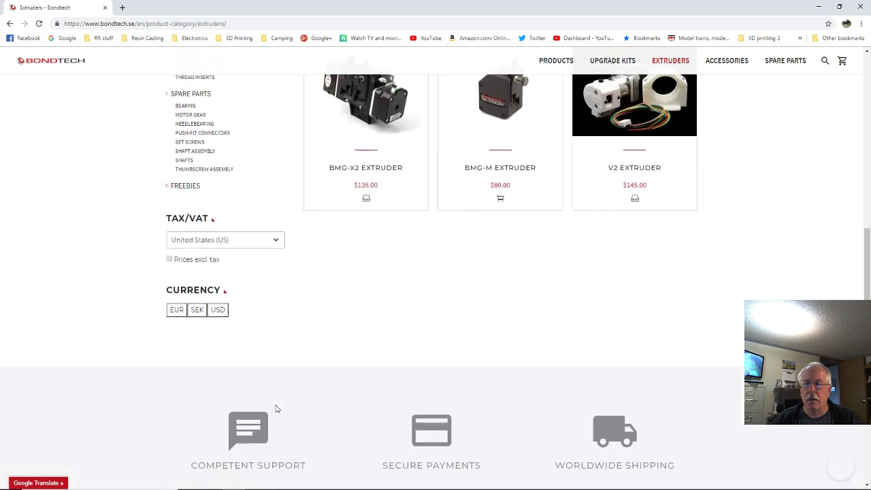
click(171, 184)
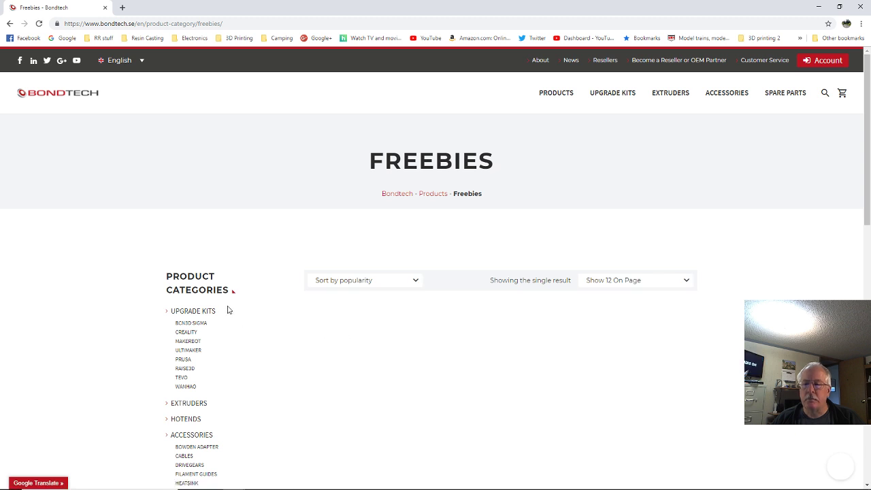
scroll(241, 342, down, 2)
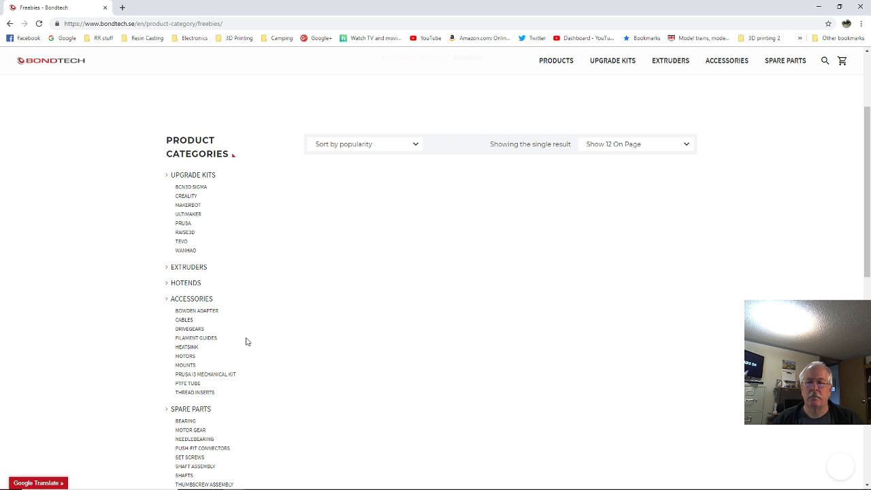
scroll(246, 340, down, 4)
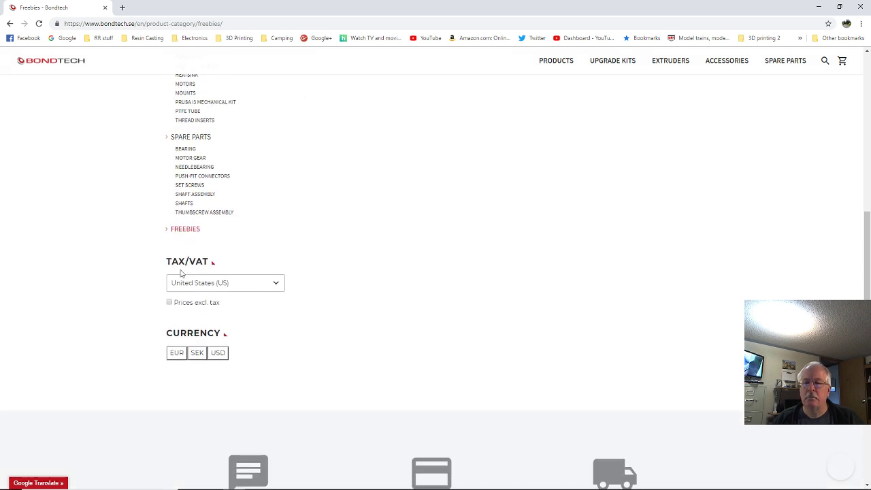
click(166, 229)
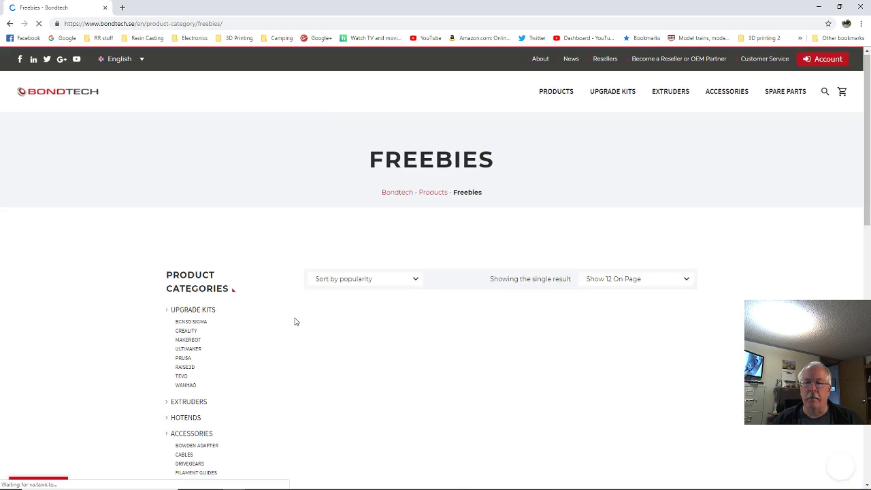
scroll(280, 307, up, 5)
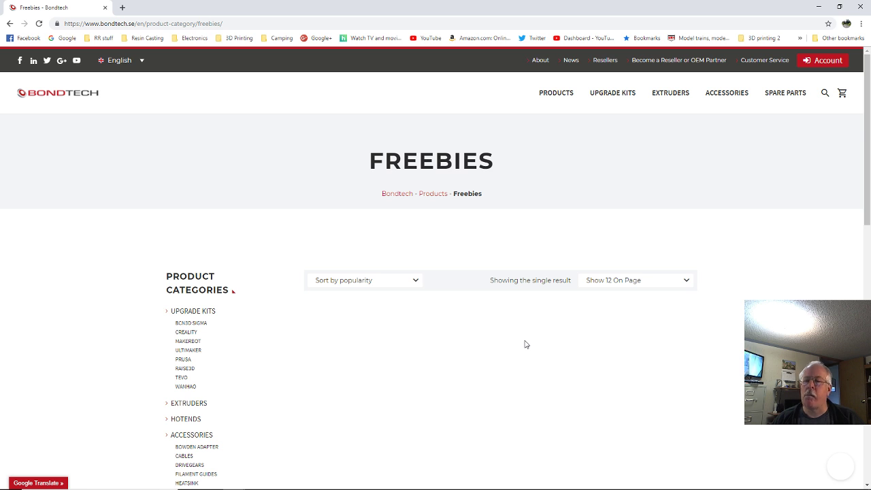
scroll(392, 352, down, 2)
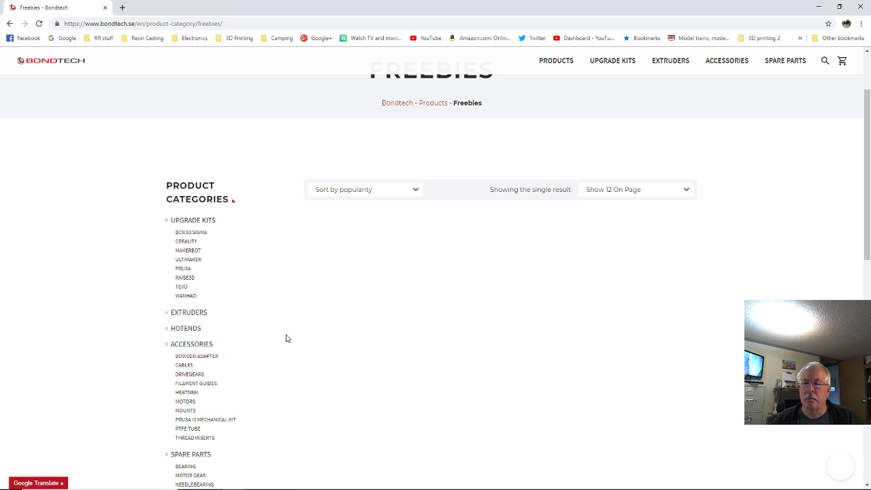
scroll(208, 366, down, 2)
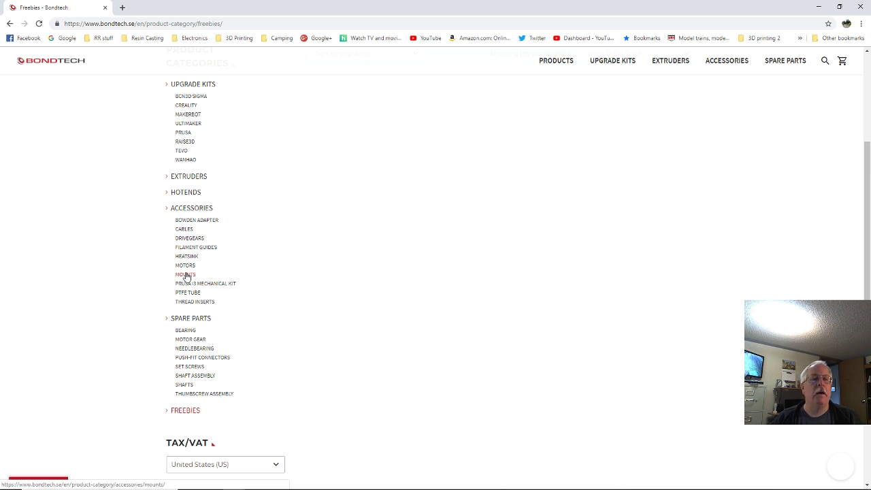
click(185, 275)
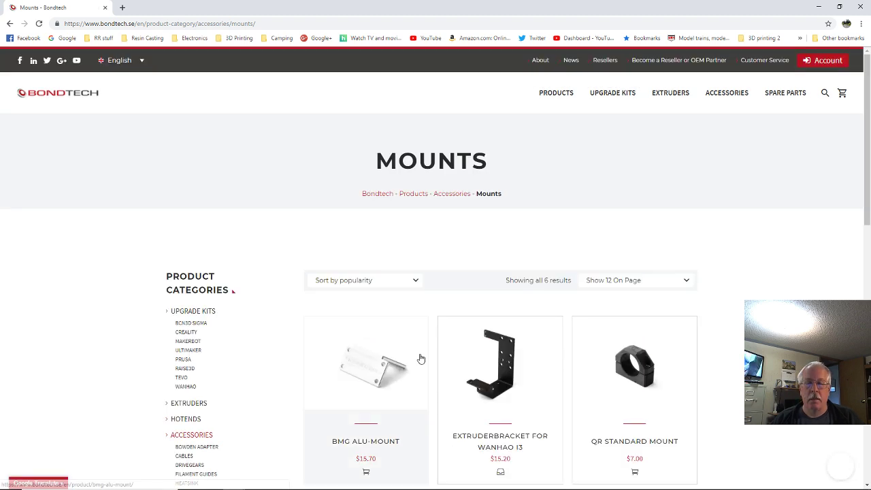
scroll(421, 351, down, 3)
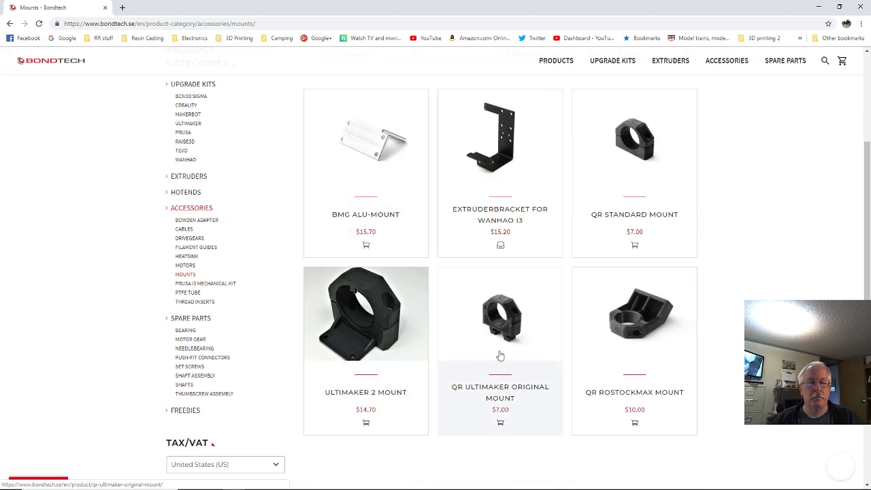
scroll(499, 355, down, 3)
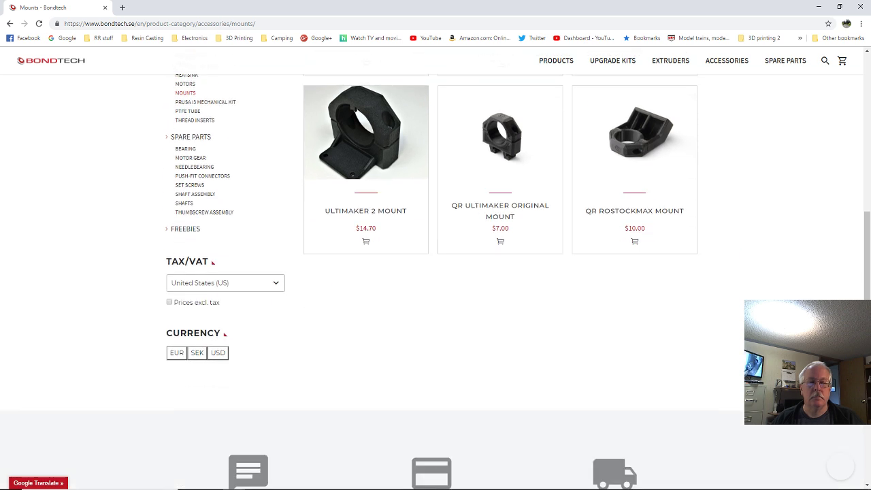
scroll(741, 361, down, 3)
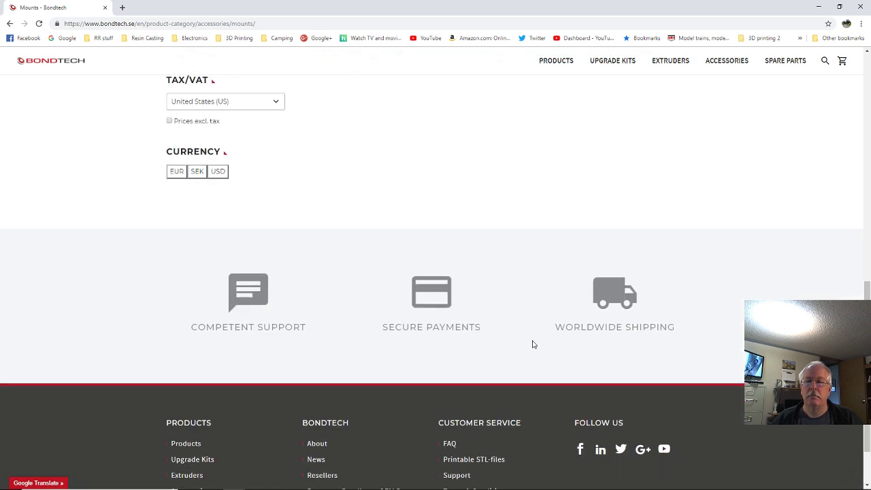
scroll(533, 344, up, 2)
scroll(525, 330, up, 1)
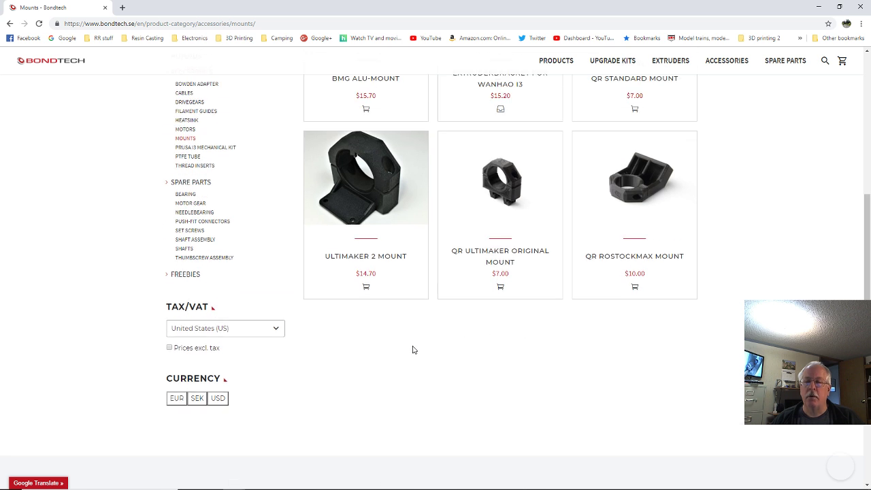
scroll(412, 349, up, 2)
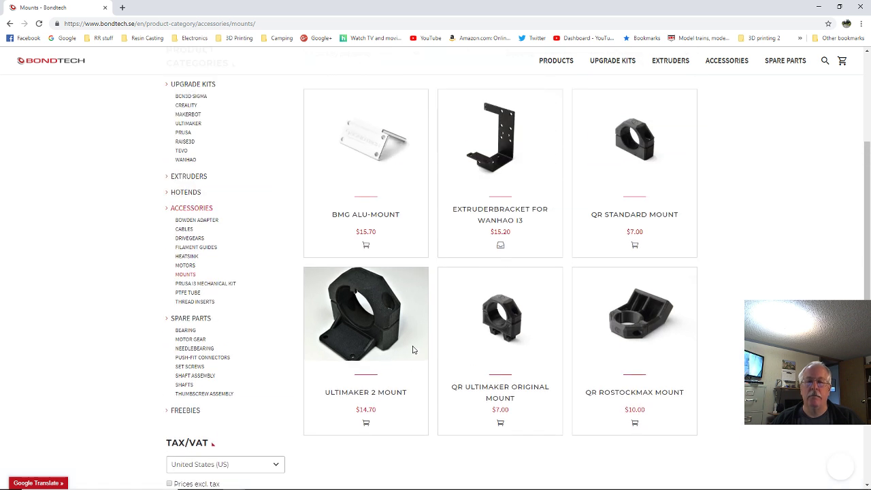
scroll(415, 346, up, 3)
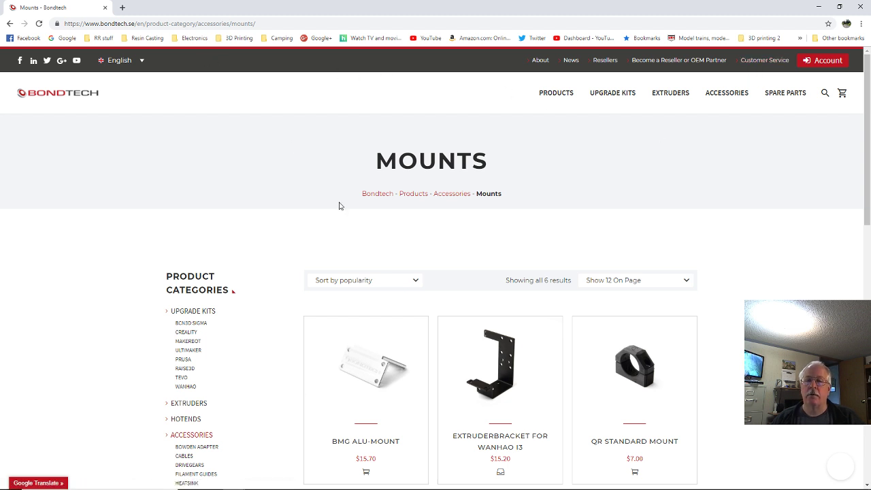
- Search Google for 'E3D' from the Google homepage and scroll down to the e3d-online.com result
click(65, 37)
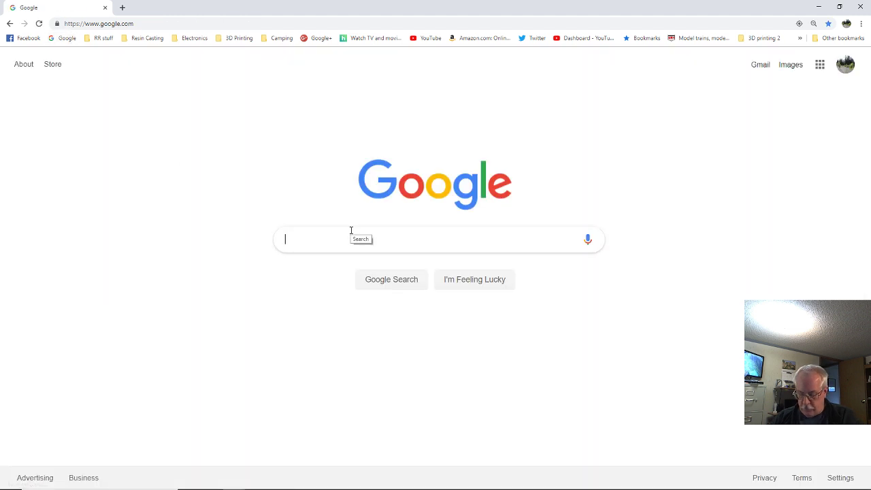
text(E3D)
key(Return)
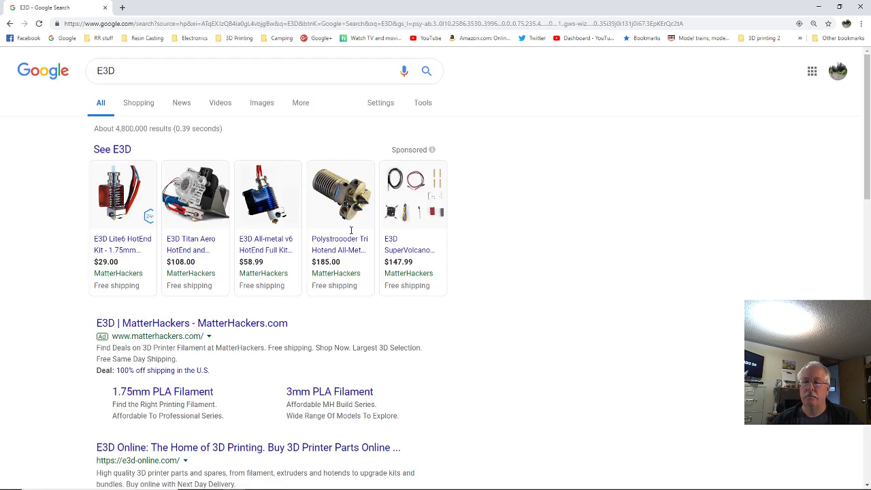
scroll(476, 340, down, 2)
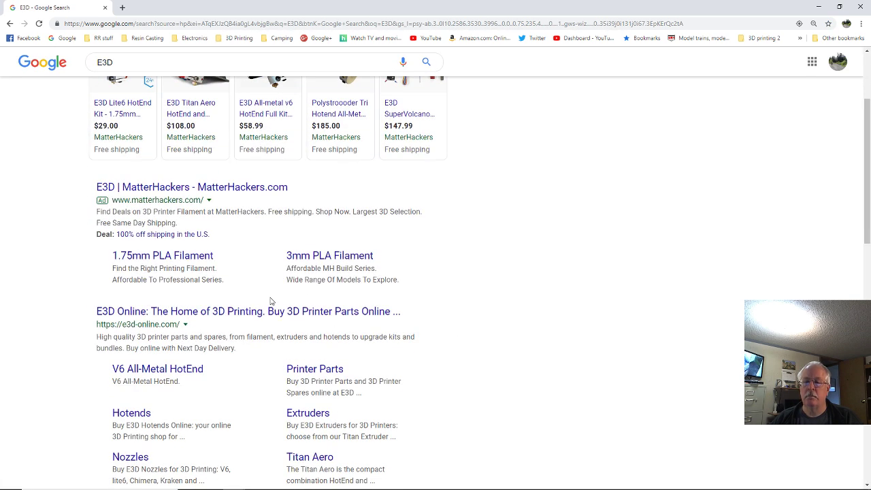
- Open e3d-online.com and browse the Hotends product listing
click(265, 311)
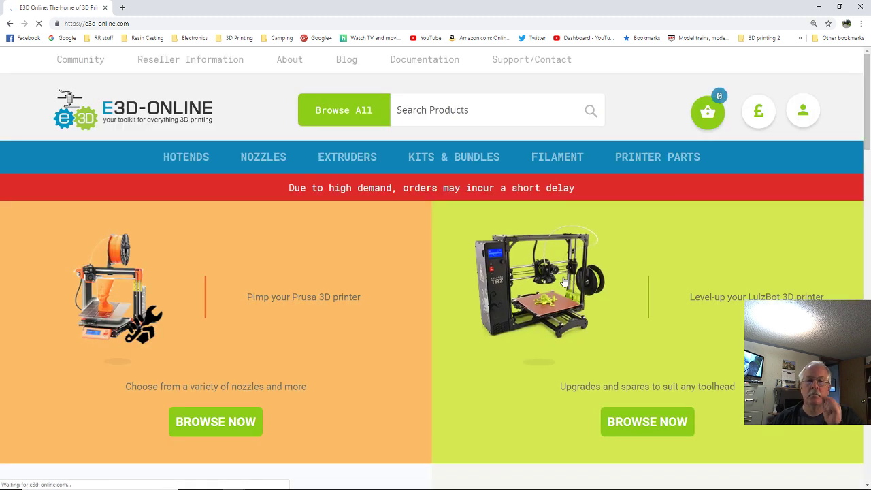
mouse_move(645, 168)
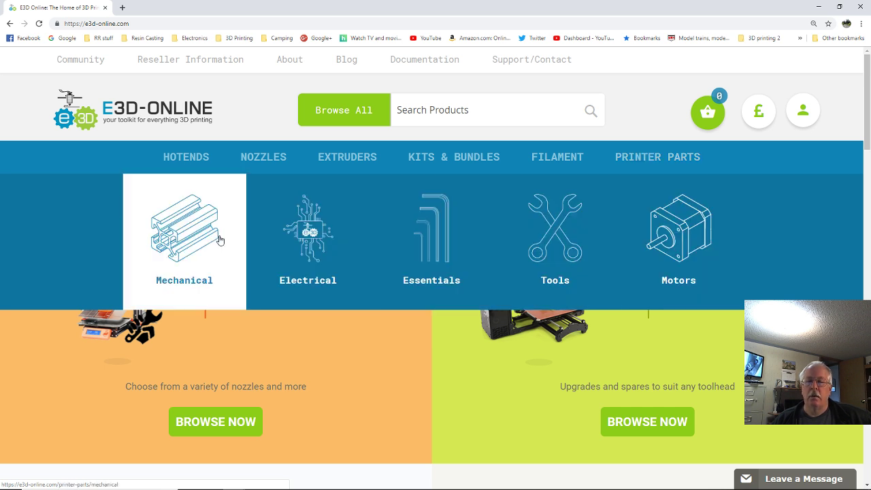
click(194, 161)
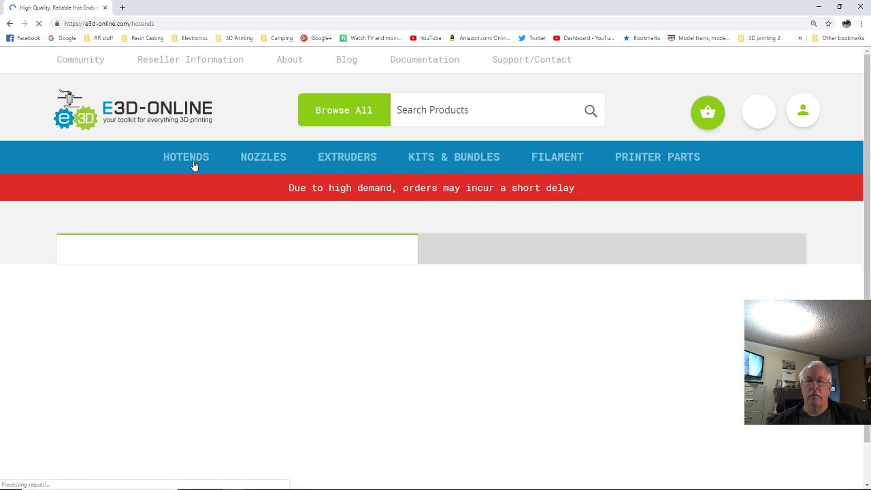
scroll(367, 265, down, 2)
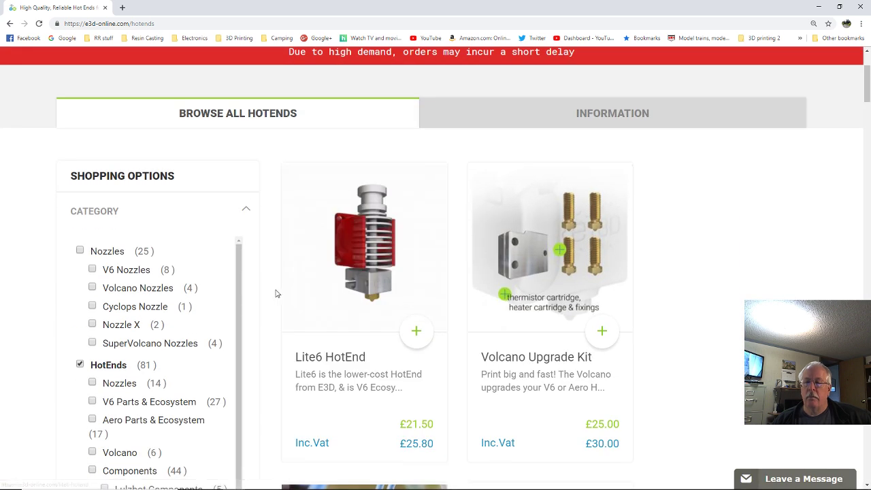
scroll(272, 325, down, 3)
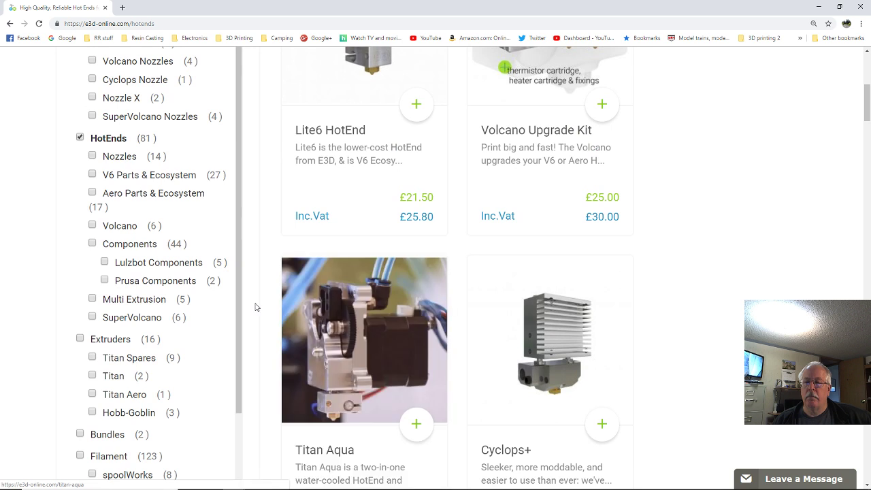
scroll(254, 307, down, 5)
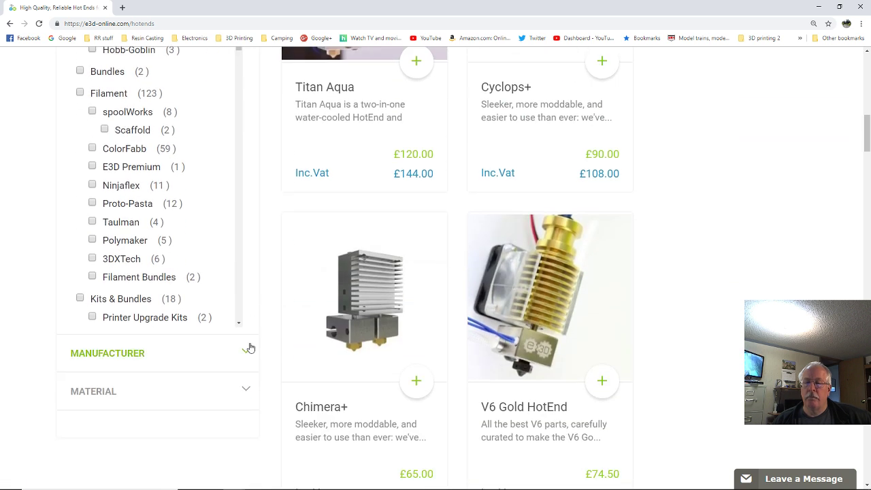
scroll(272, 320, up, 1)
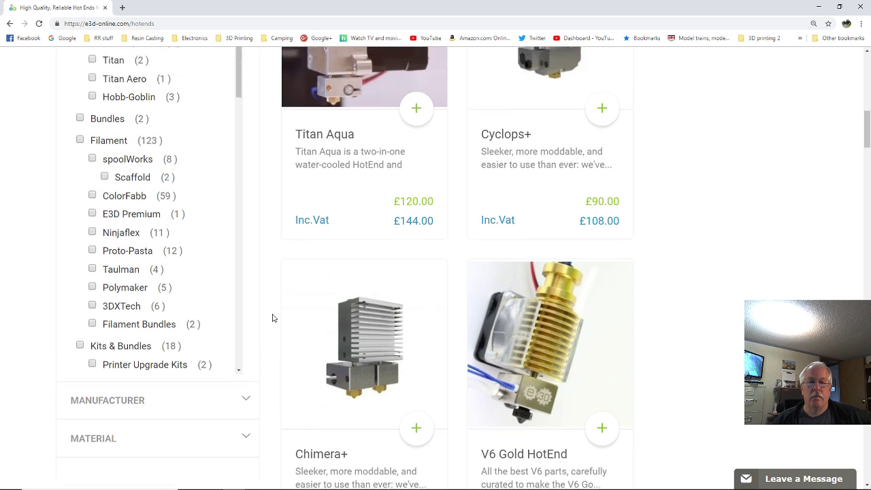
scroll(272, 318, up, 5)
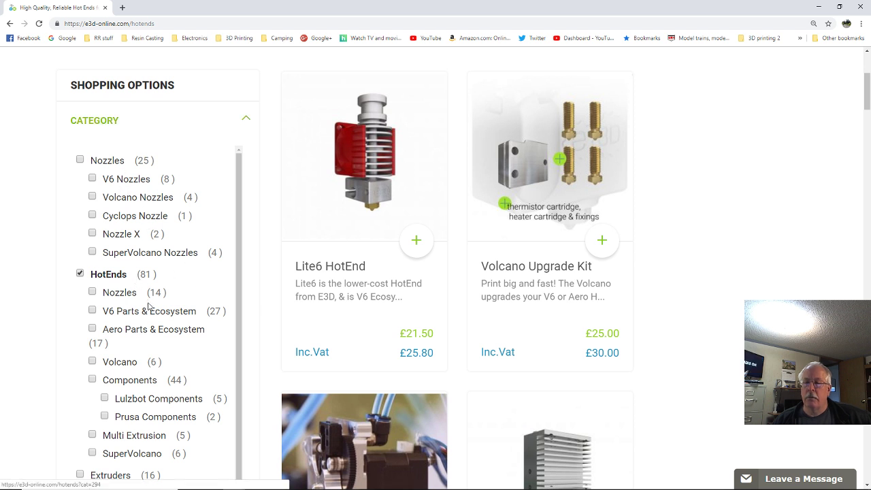
scroll(252, 320, down, 1)
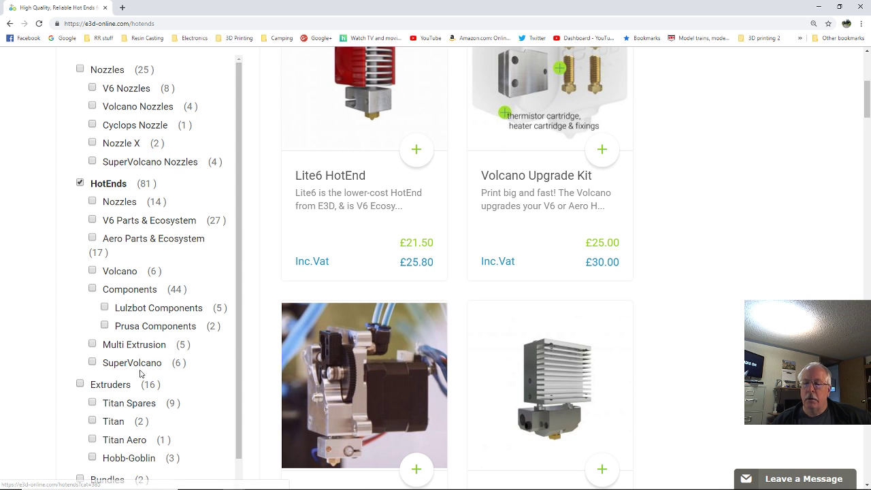
scroll(163, 383, down, 2)
scroll(164, 384, down, 3)
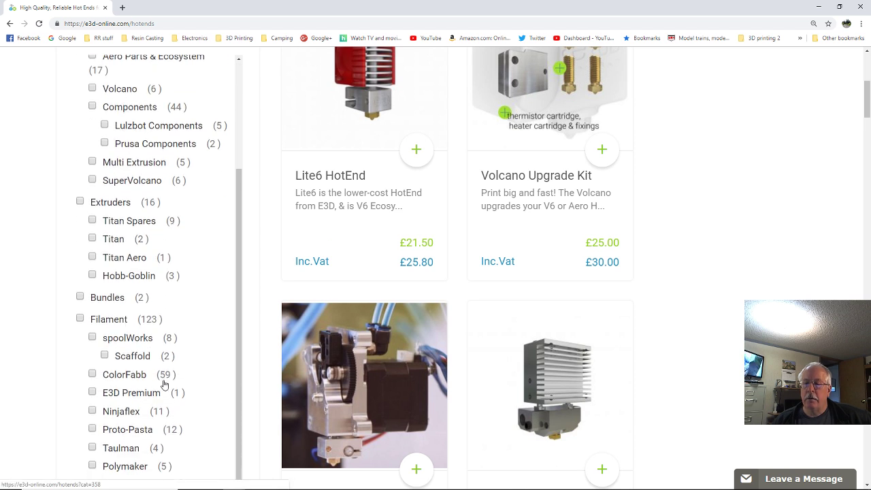
scroll(163, 384, down, 3)
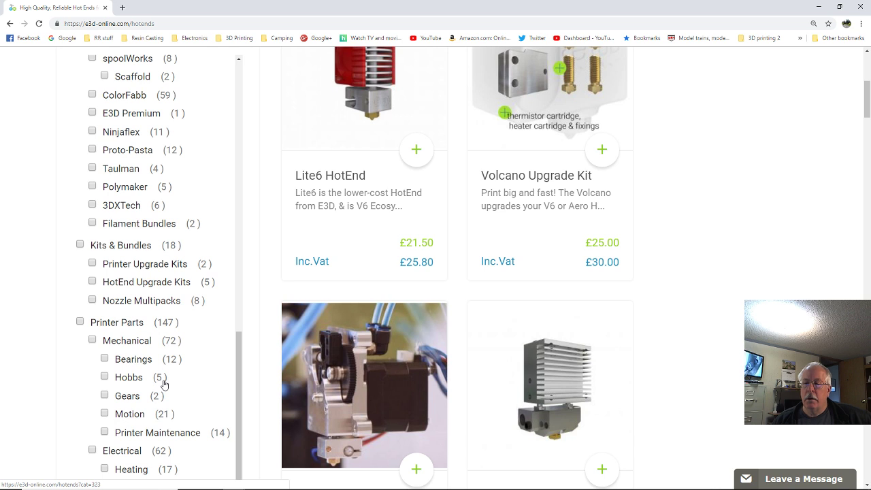
scroll(164, 385, down, 3)
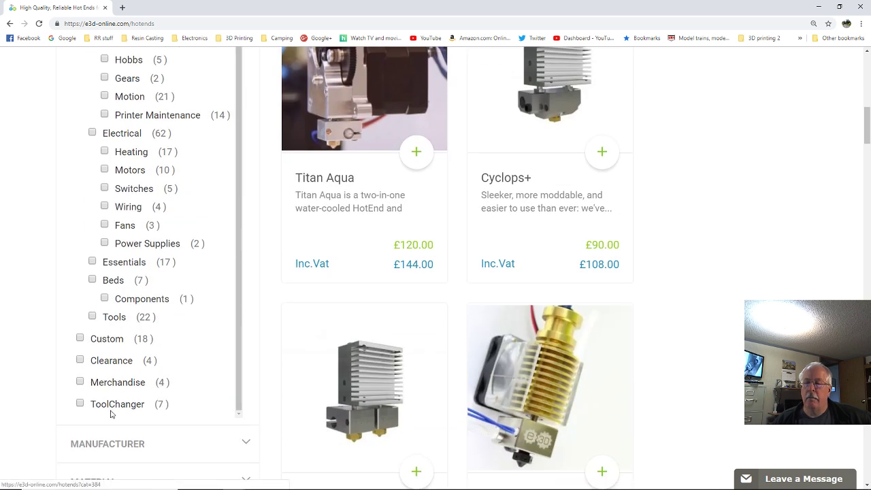
scroll(132, 347, up, 5)
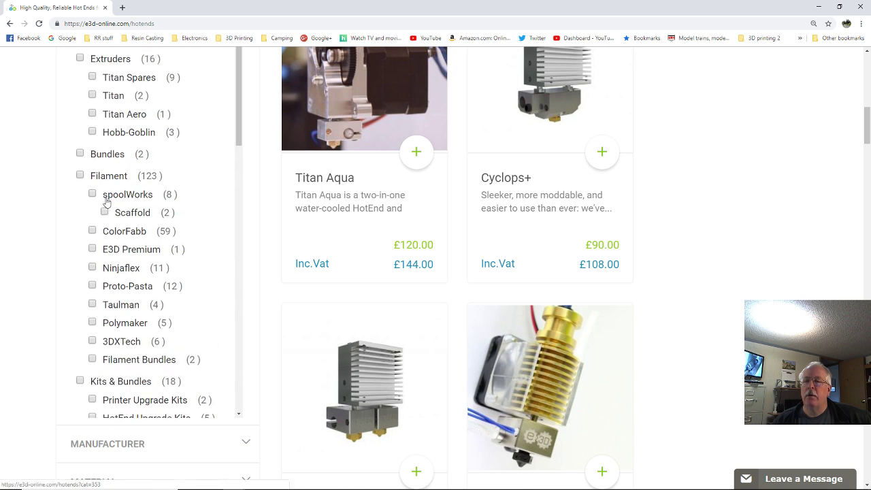
scroll(107, 201, up, 1)
scroll(125, 149, up, 4)
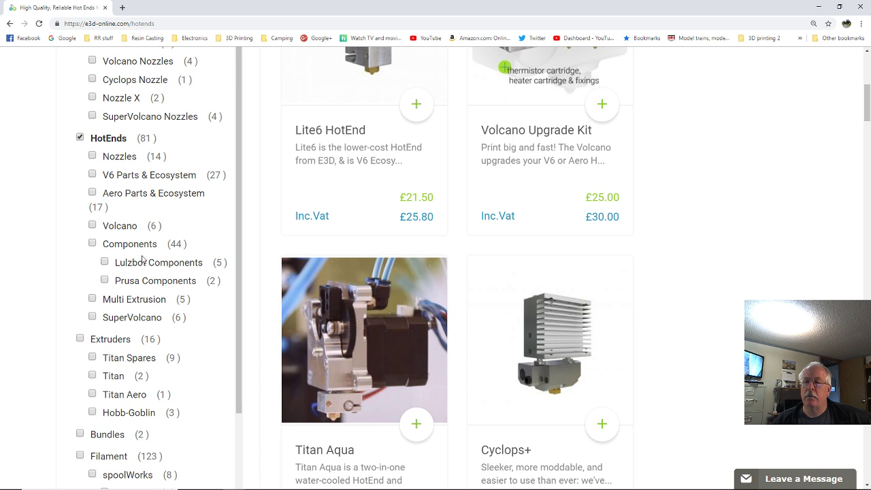
- Filter Hotends to V6 Parts & Ecosystem and scroll through its products, then back to the top
click(120, 176)
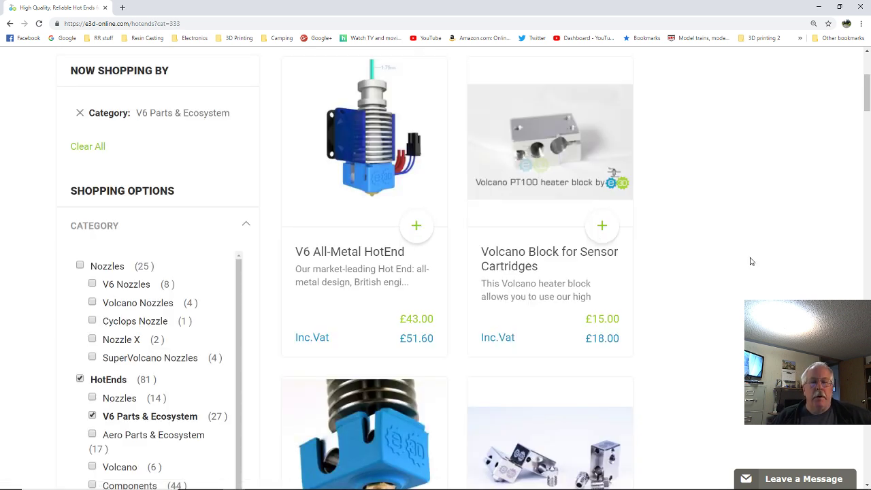
scroll(716, 287, down, 1)
scroll(716, 287, down, 14)
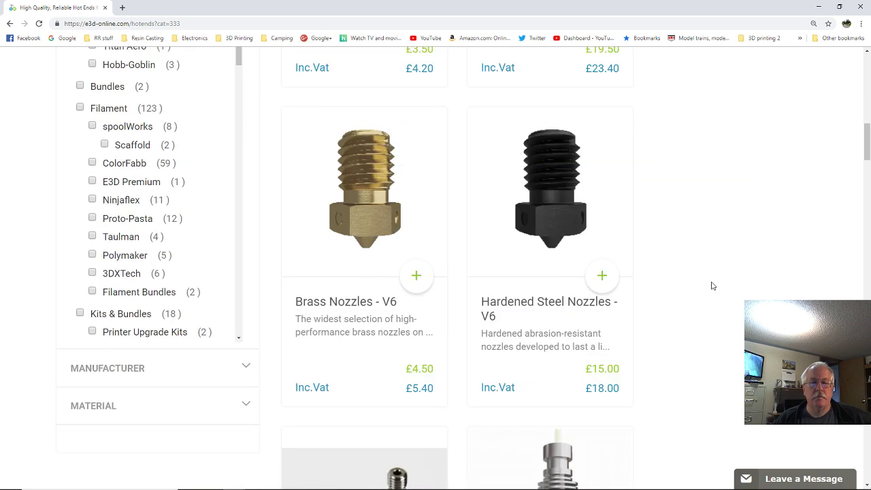
scroll(711, 286, down, 20)
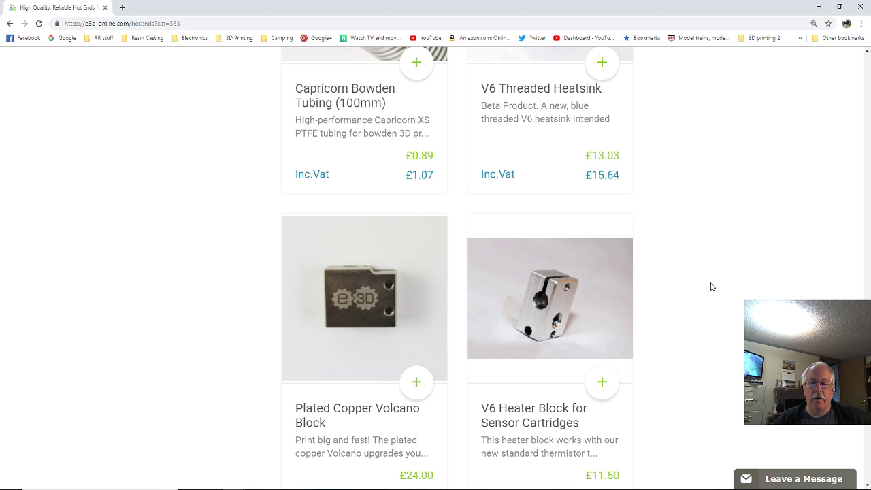
scroll(711, 287, down, 6)
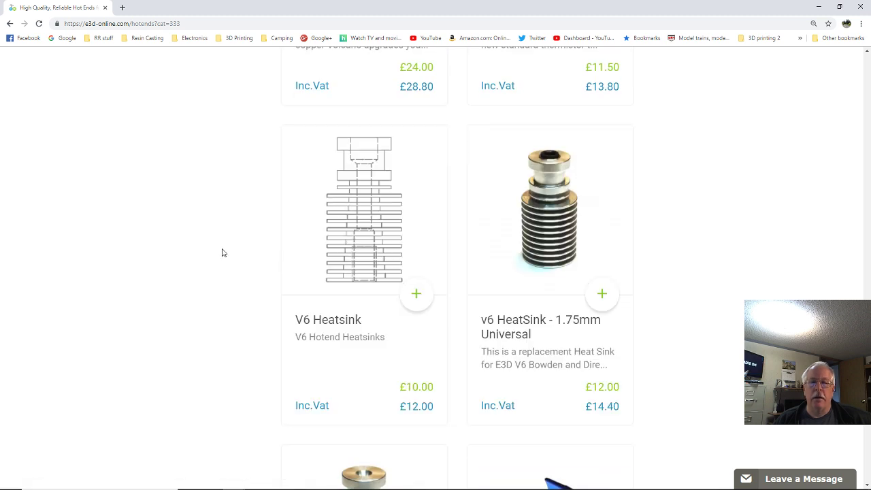
scroll(680, 292, down, 12)
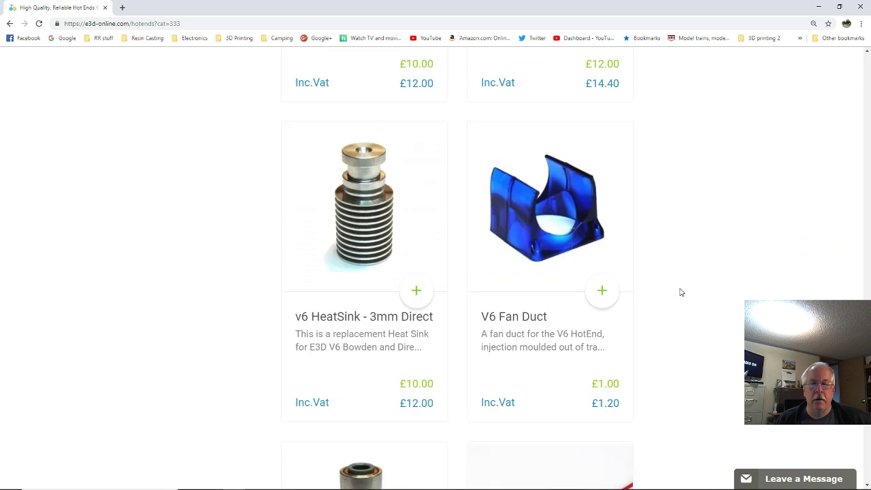
scroll(680, 292, down, 4)
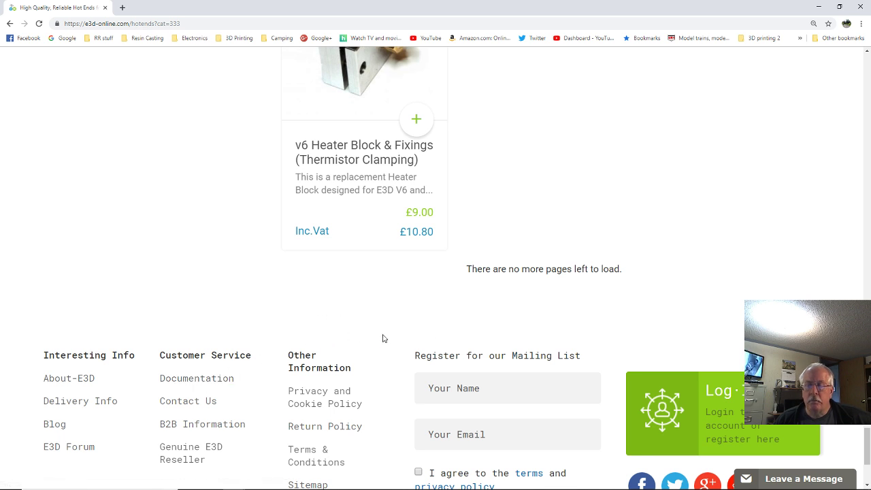
scroll(382, 338, down, 1)
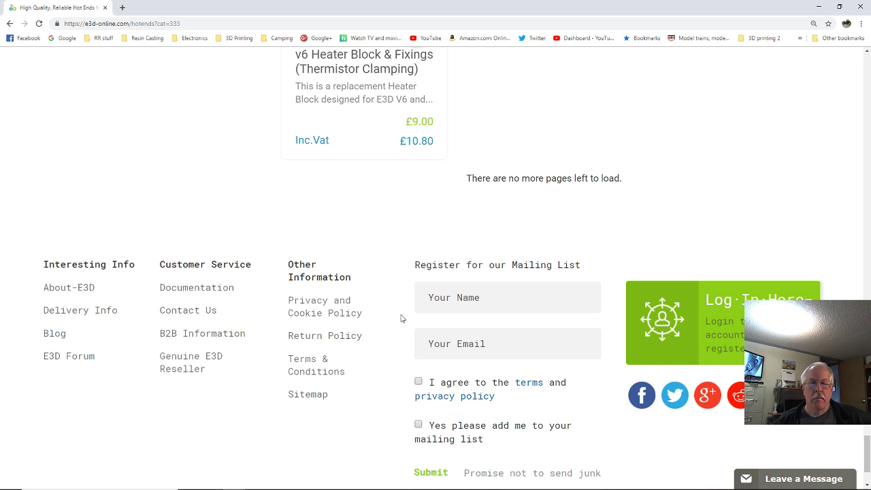
scroll(512, 266, up, 4)
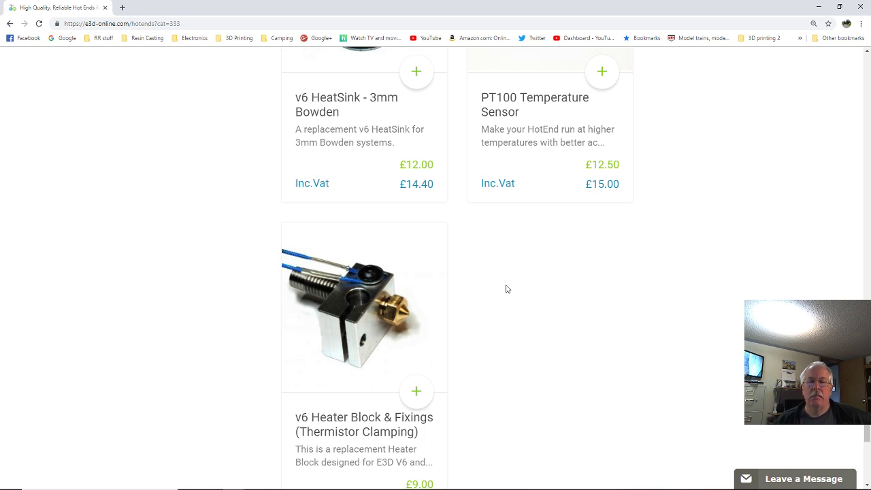
scroll(506, 289, up, 3)
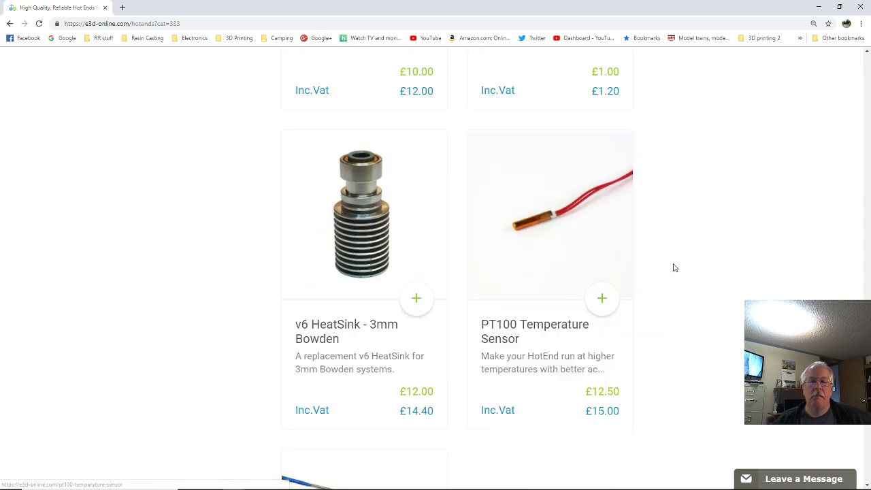
scroll(674, 267, up, 3)
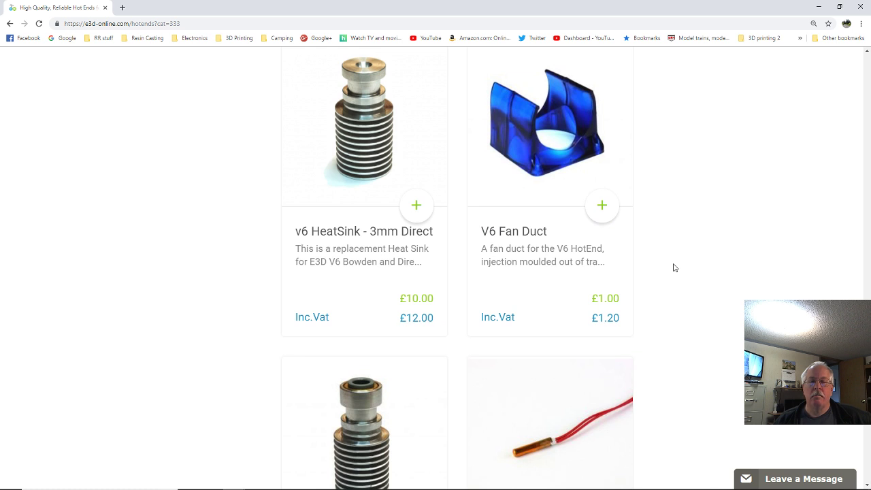
scroll(674, 267, up, 3)
scroll(674, 267, up, 2)
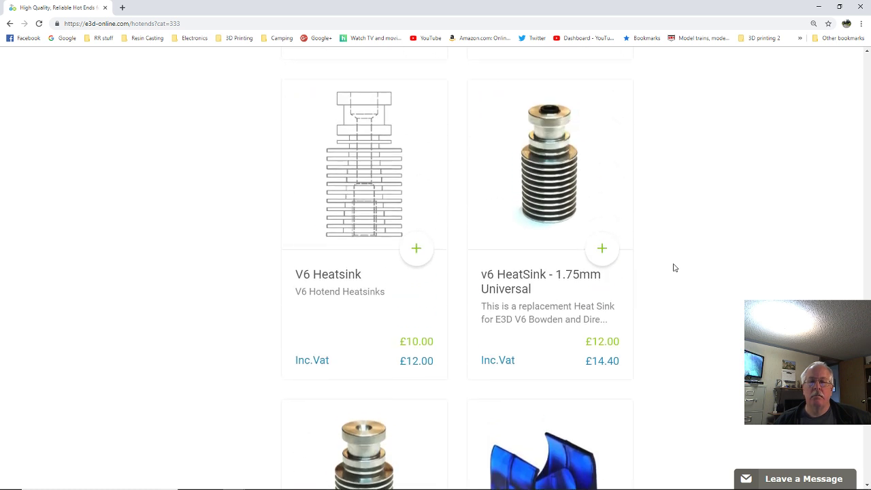
scroll(674, 267, up, 4)
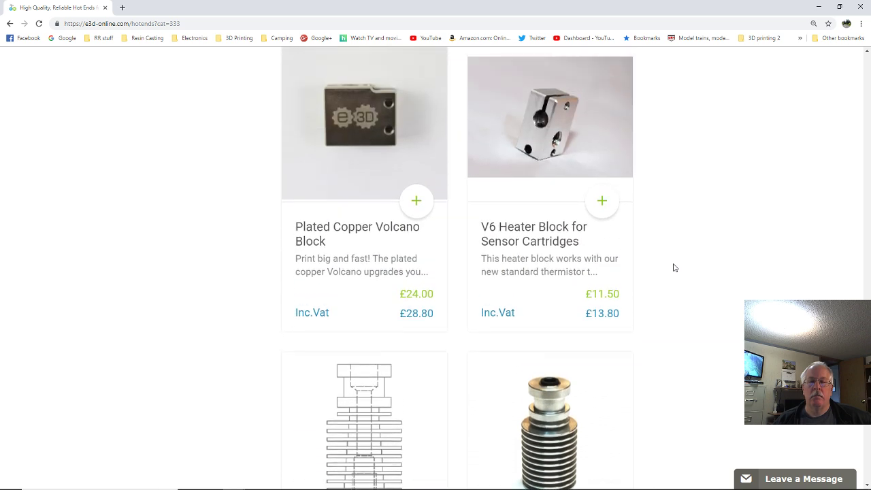
scroll(674, 267, up, 4)
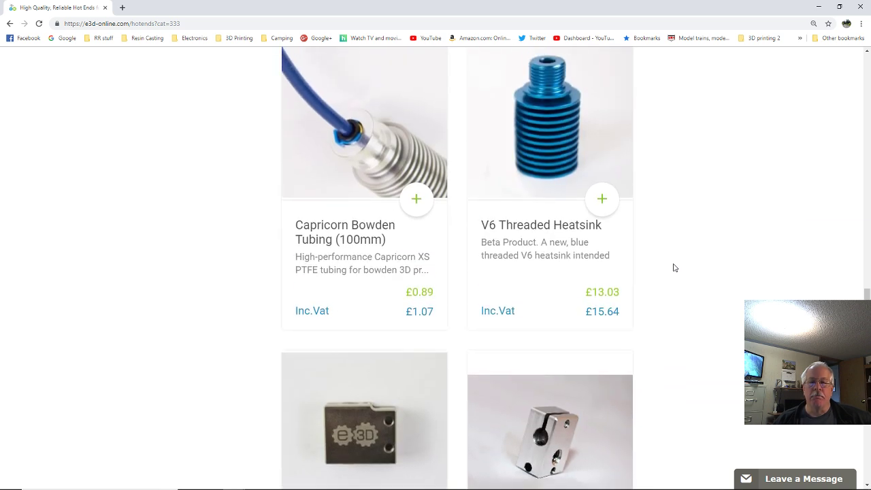
scroll(674, 268, up, 9)
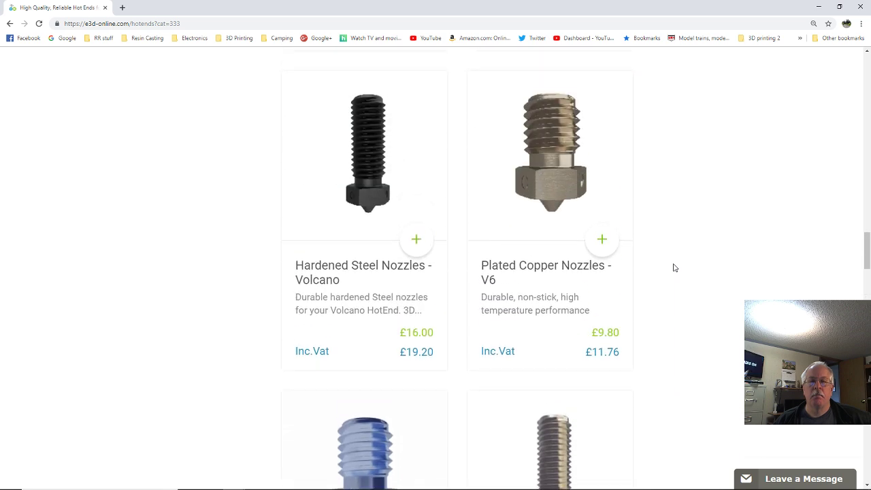
scroll(674, 267, up, 7)
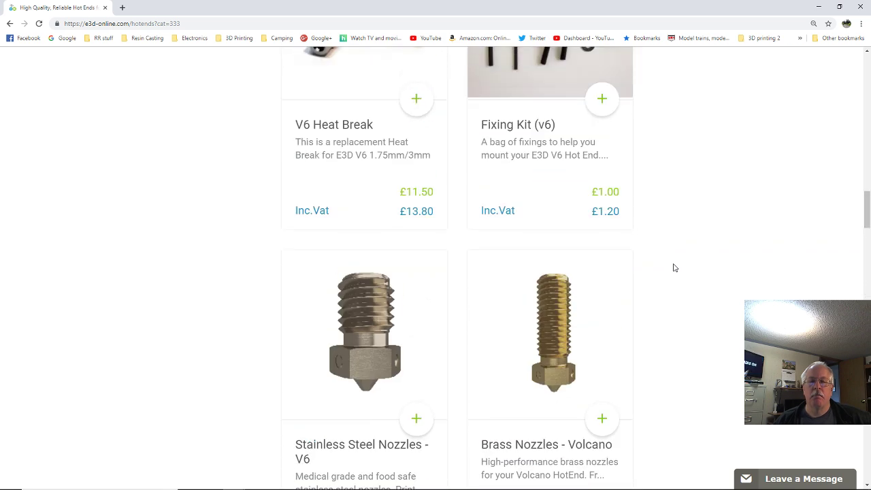
scroll(674, 267, up, 12)
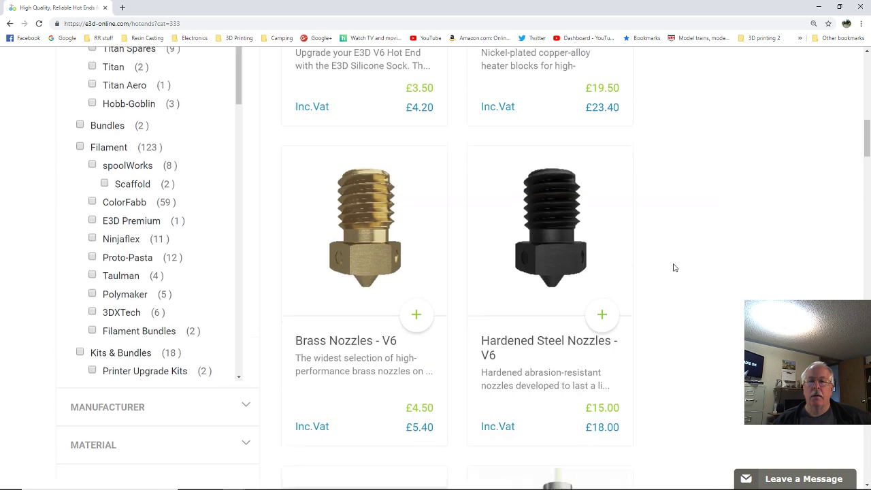
scroll(674, 267, up, 12)
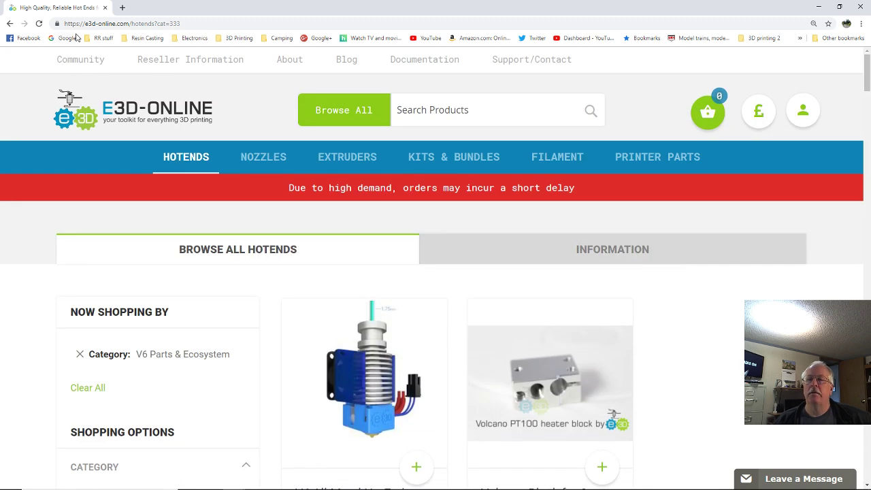
- Close the E3D shop browser, check the Bondtech_mount model in Fusion 360, then minimize Fusion 360
click(862, 6)
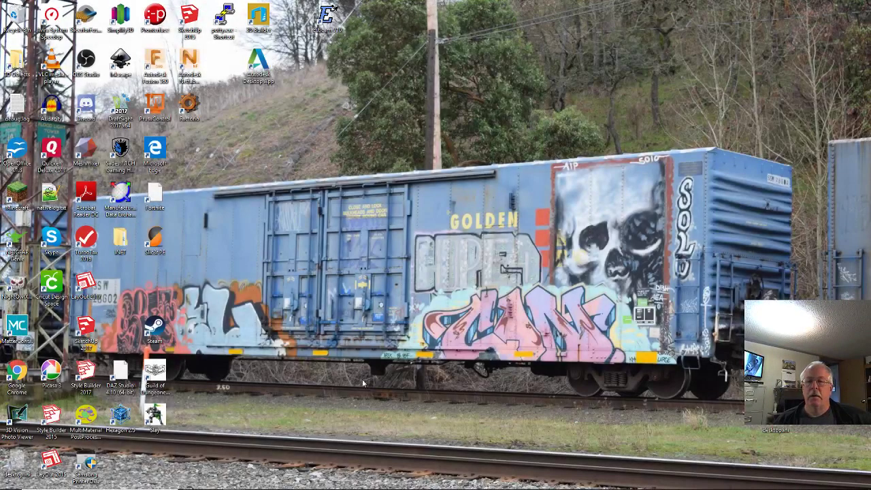
click(410, 480)
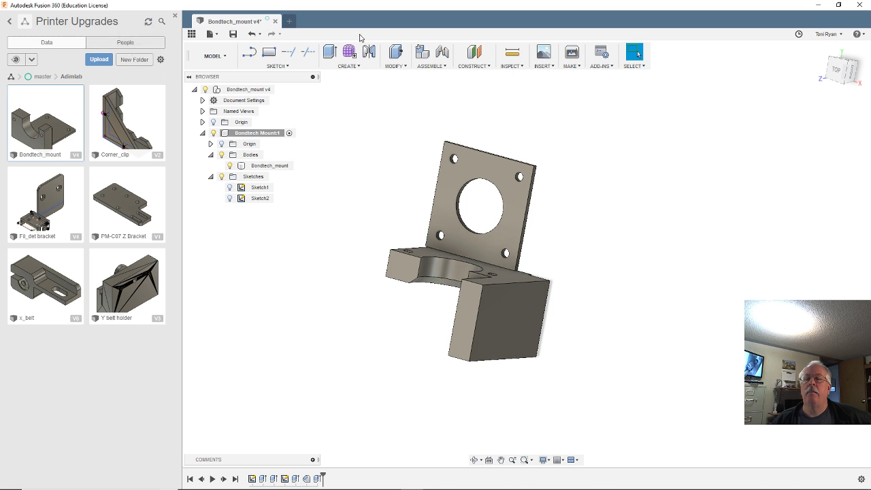
click(819, 5)
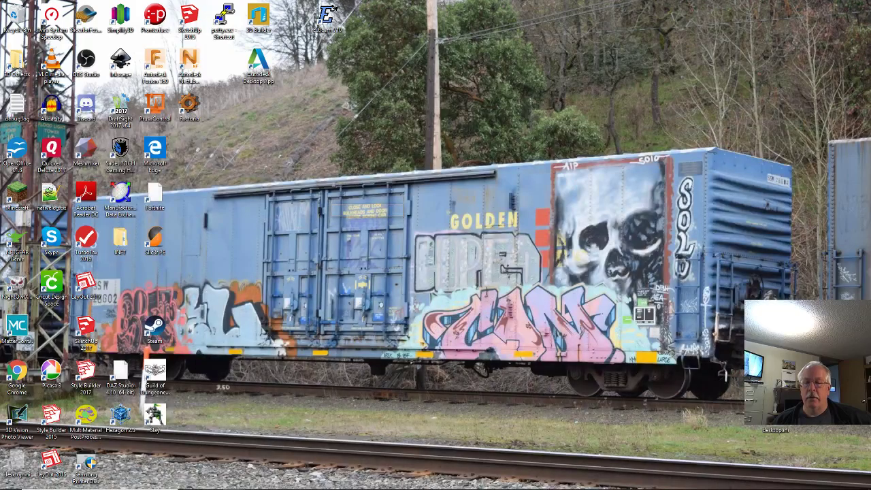
- Launch a new Google Chrome window from the taskbar and focus its Google search box
right_click(238, 485)
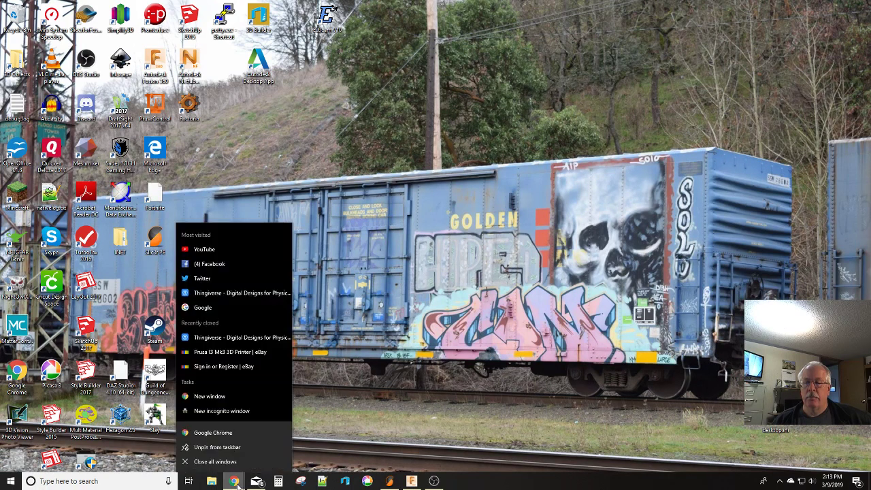
click(211, 430)
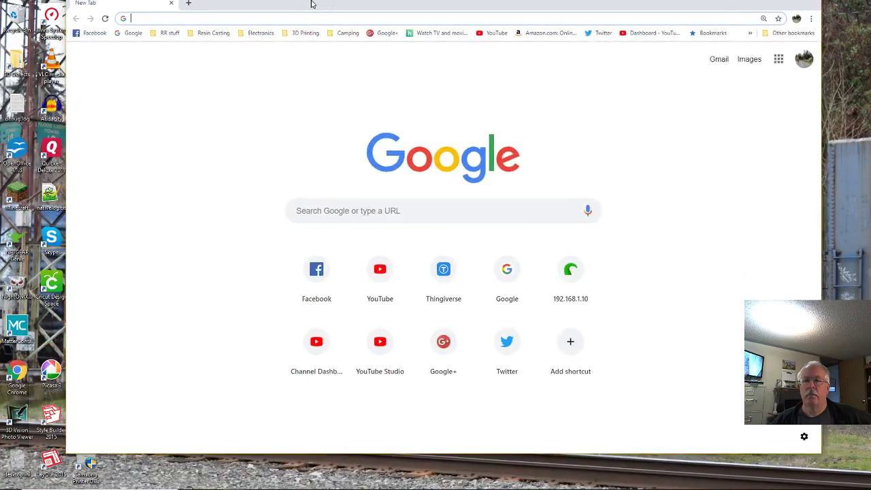
click(306, 215)
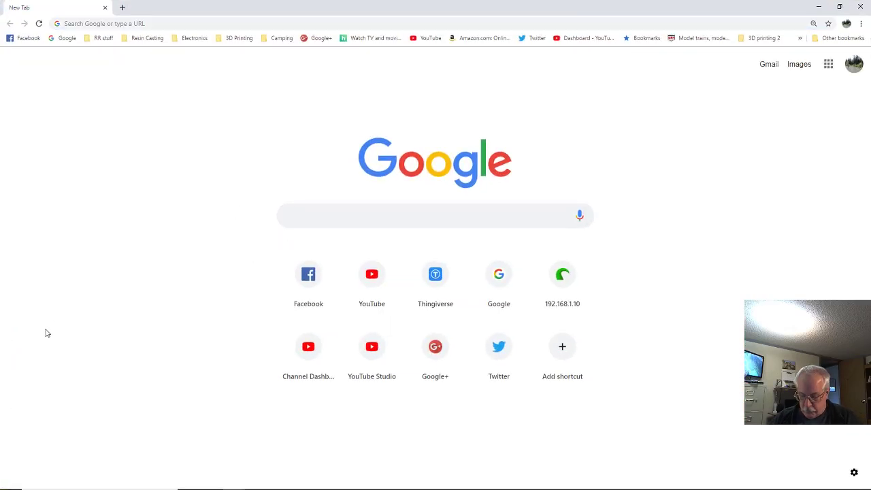
- Search Google for 'e3d v6 fusion 360' and open the E3D v6 Hotend 1.75mm universal result
text(e3d )
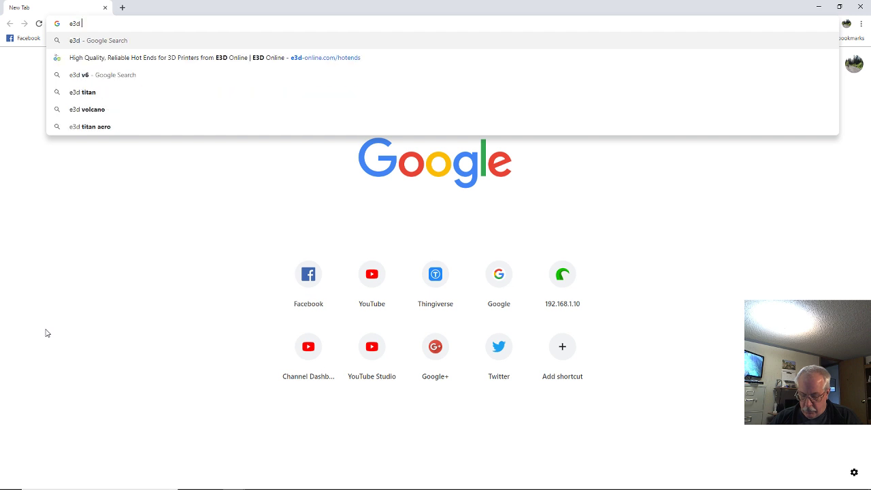
text(v6 fu)
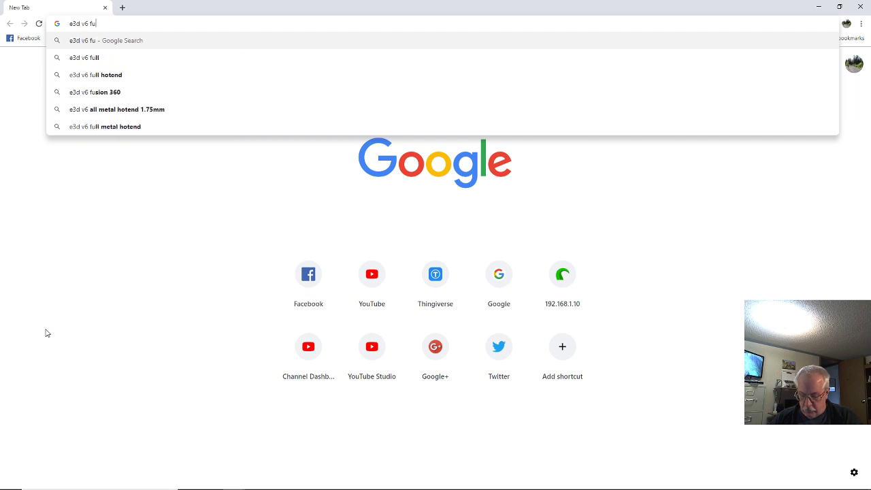
text(sion)
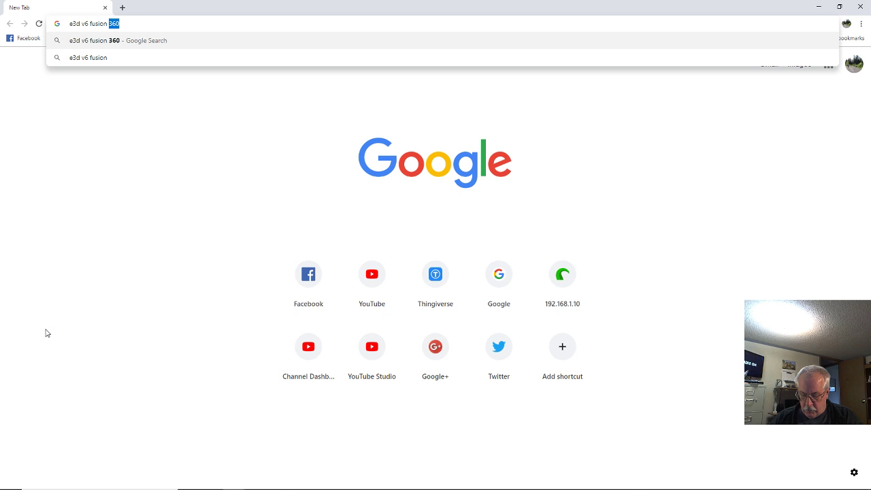
text( 360)
key(Return)
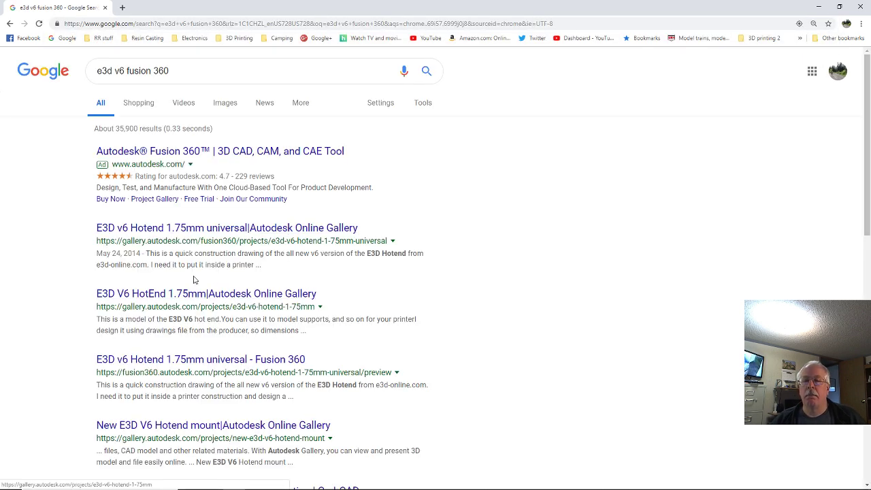
middle_click(293, 230)
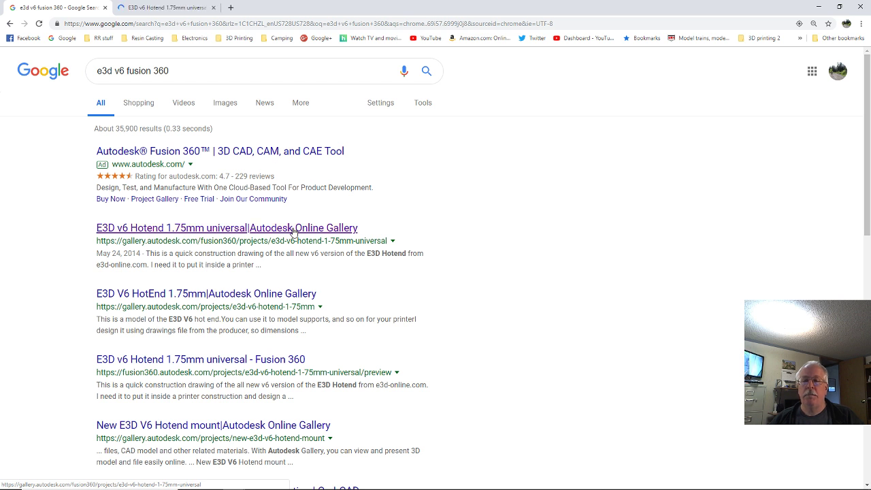
click(170, 8)
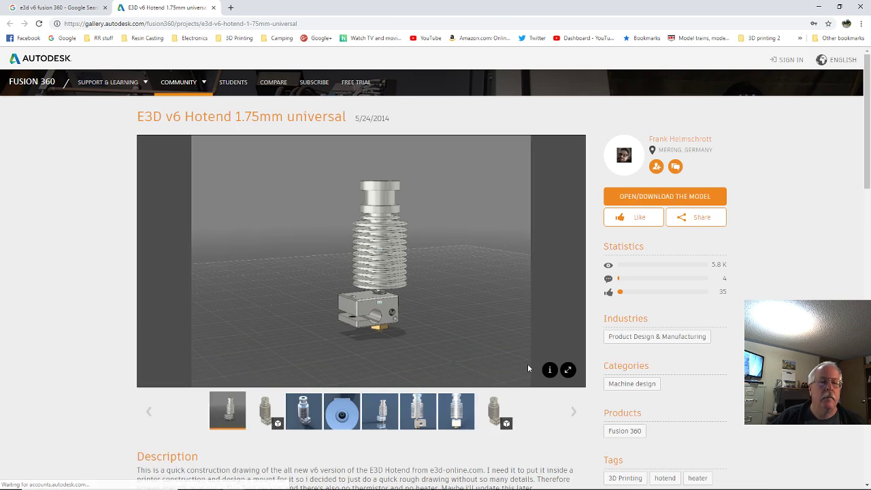
- Choose Open for the hotend model, sign in to Autodesk, and re-maximize the Chrome window
click(643, 201)
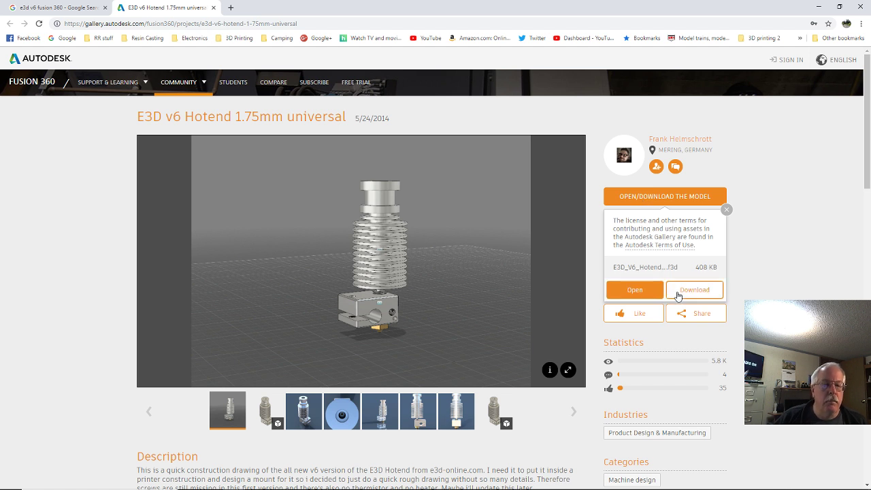
mouse_move(696, 270)
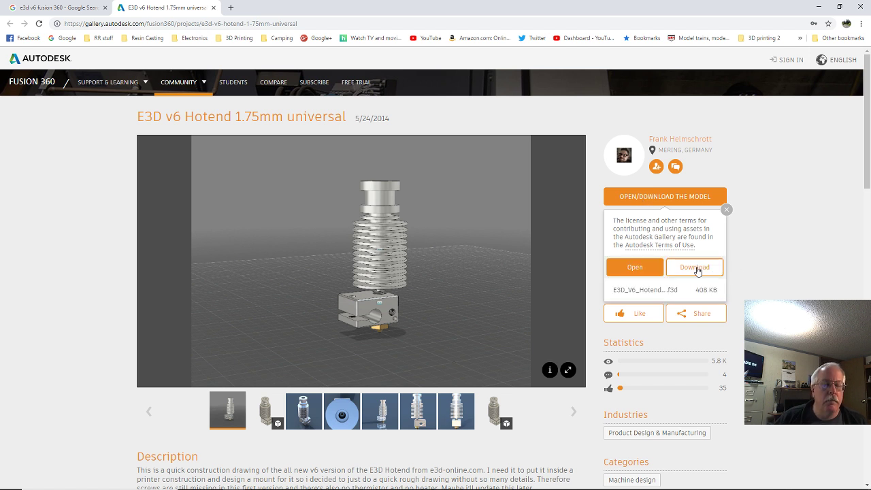
click(643, 269)
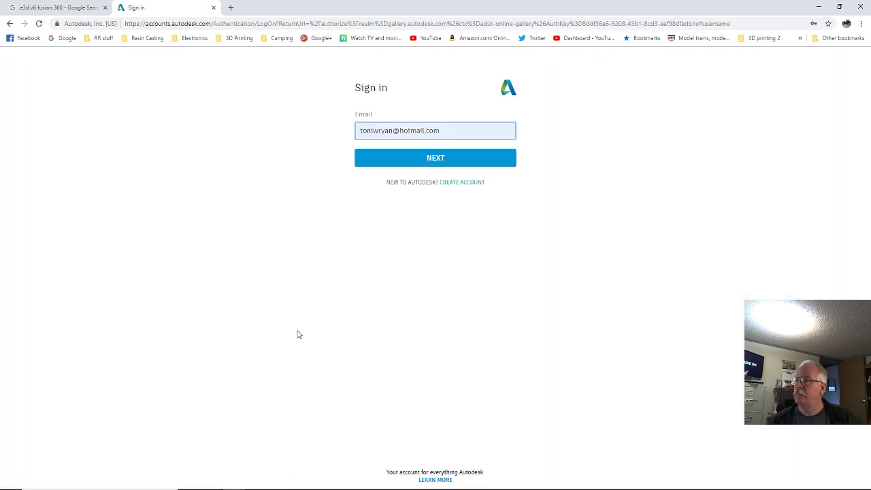
double_click(413, 10)
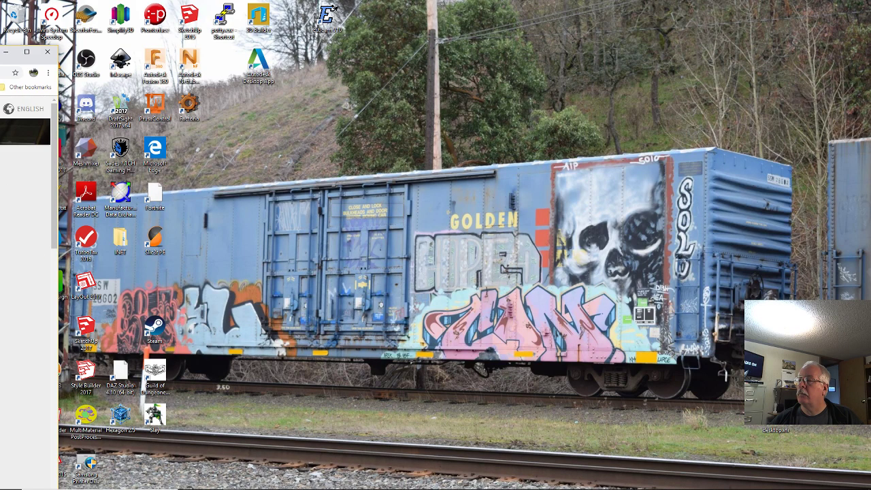
click(27, 52)
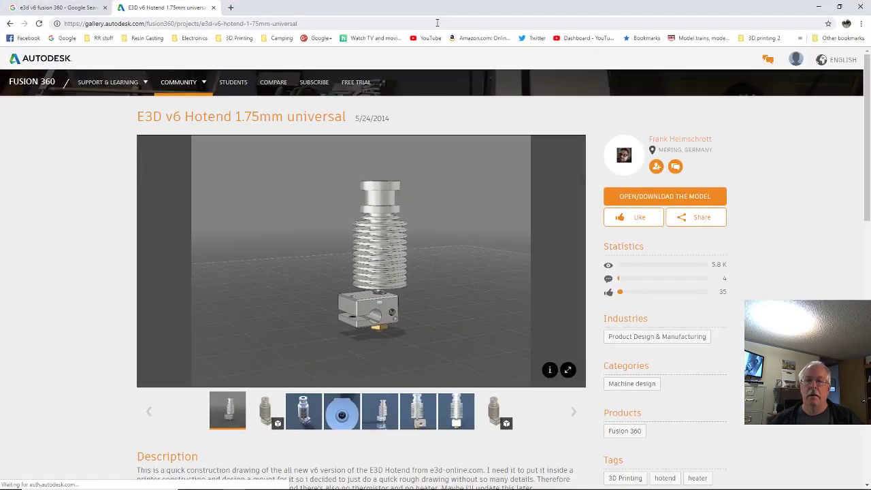
mouse_move(565, 274)
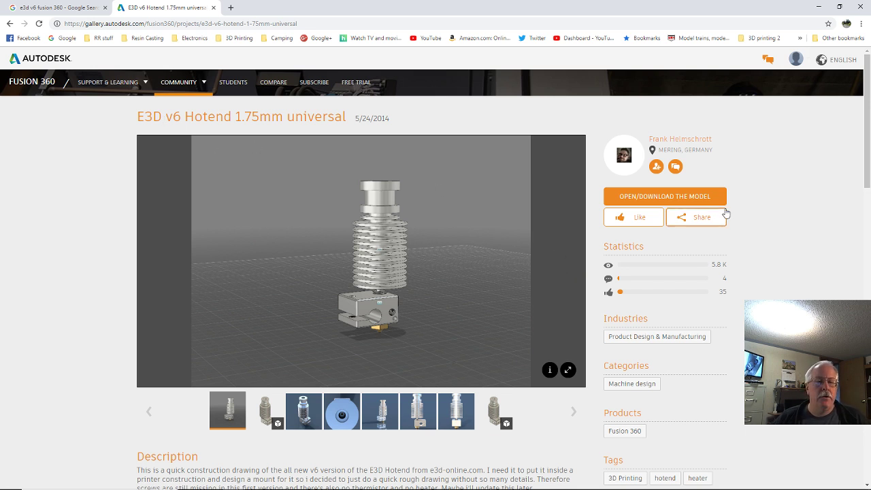
- Open the E3D v6 Hotend .f3d file in Fusion 360, allowing the browser to launch it
click(667, 196)
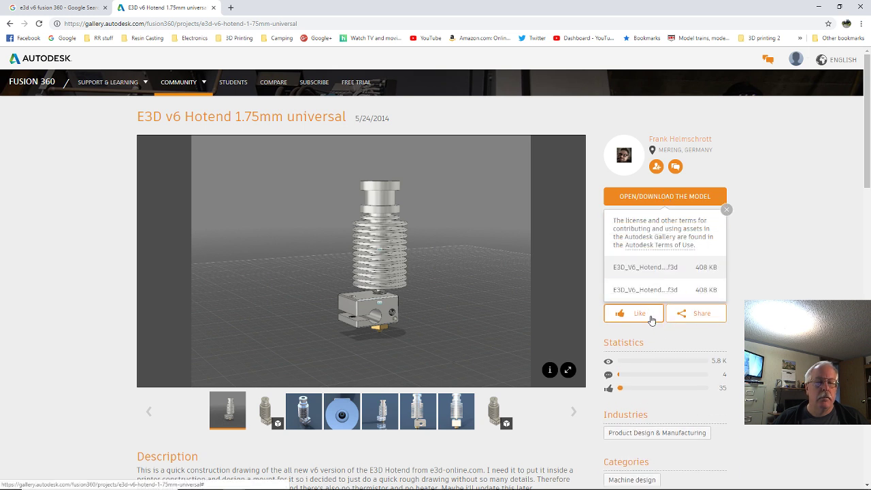
mouse_move(673, 285)
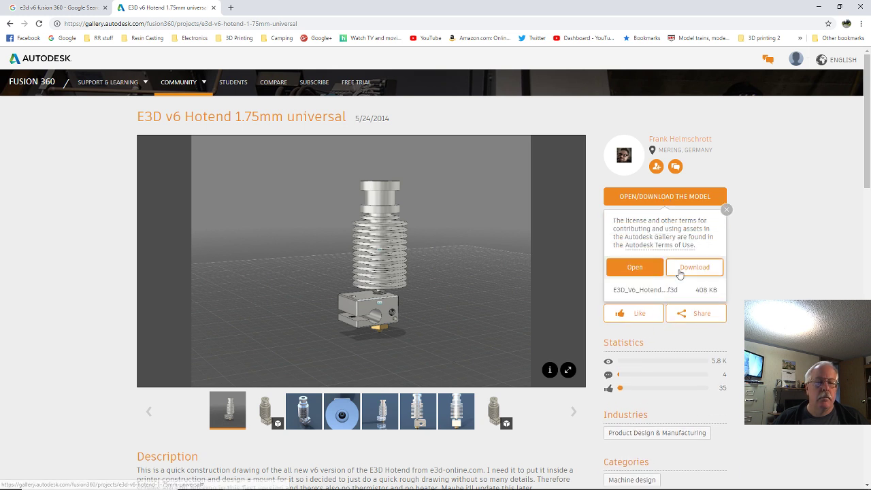
click(634, 267)
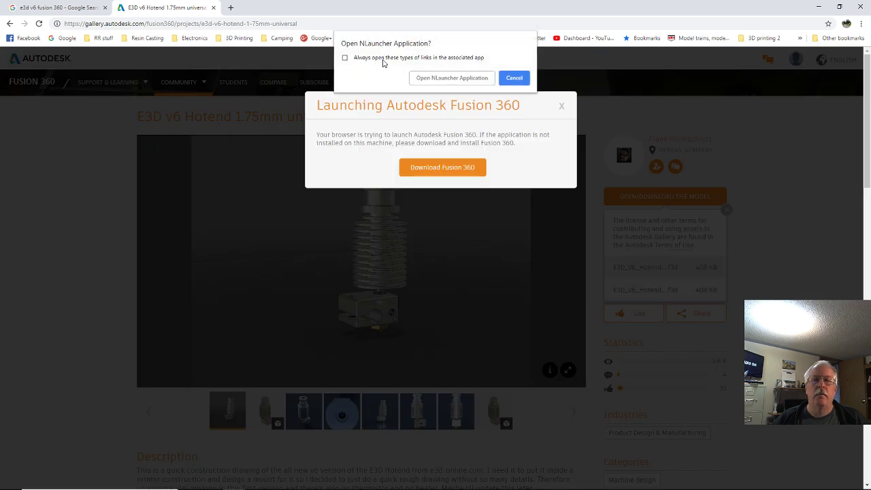
click(439, 79)
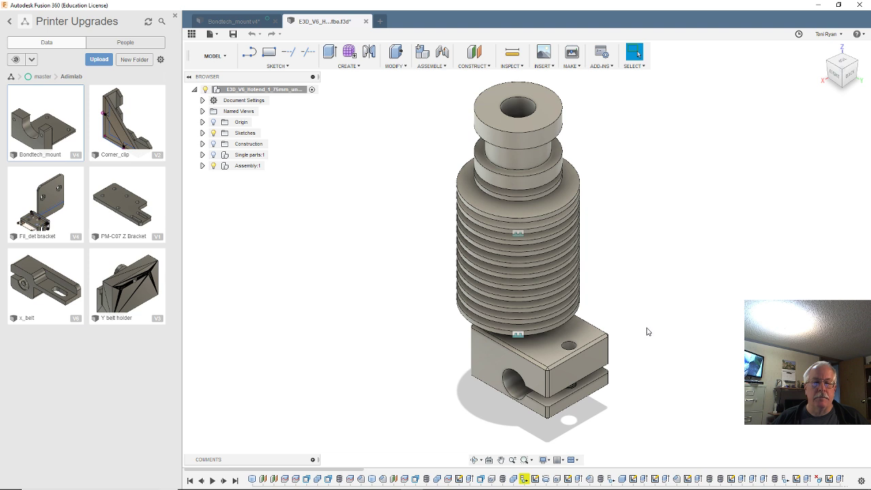
- Orbit the hotend to its nozzle side, then switch back to the E3D v6 Hotend gallery window in Chrome
shift+middle_drag(621, 302, 639, 291)
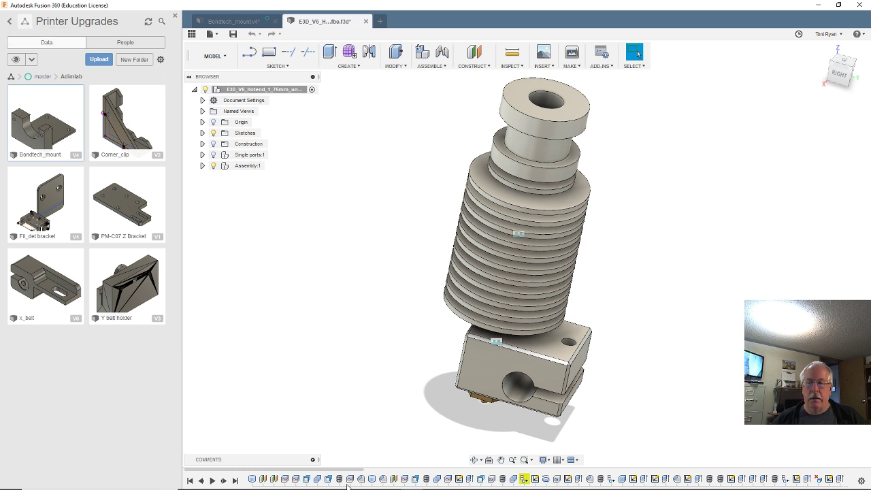
mouse_move(312, 487)
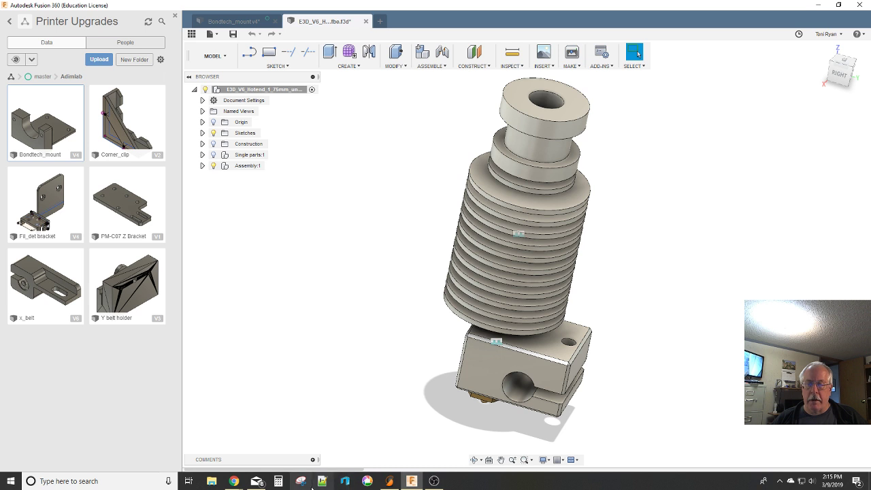
click(234, 481)
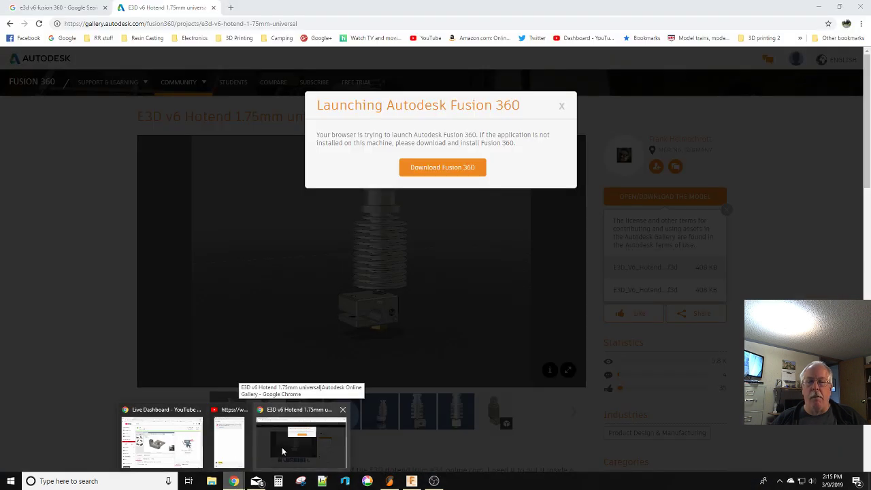
click(281, 447)
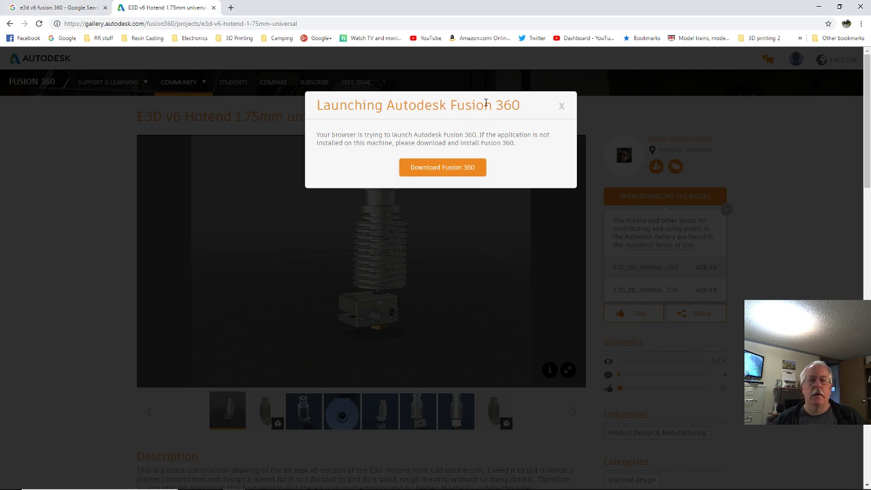
- Dismiss the Fusion 360 launch prompt, close the gallery tab, and search 'fusion 360 bondtech bmg'
click(561, 106)
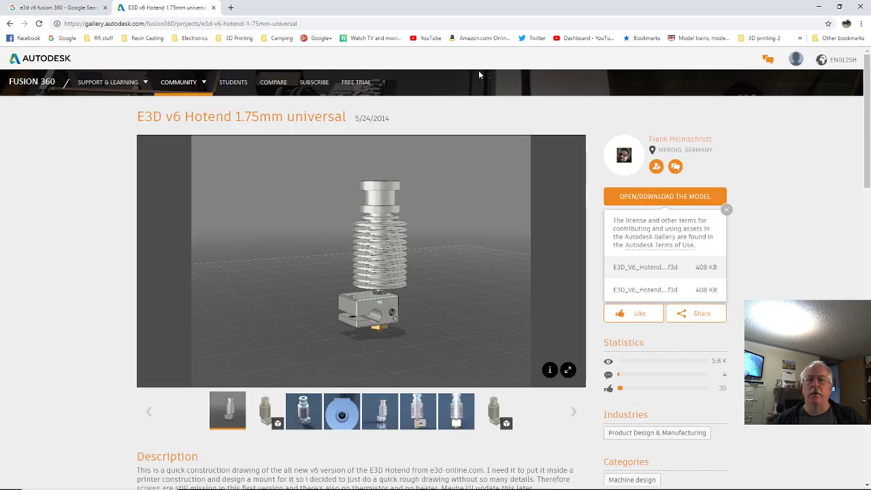
click(215, 8)
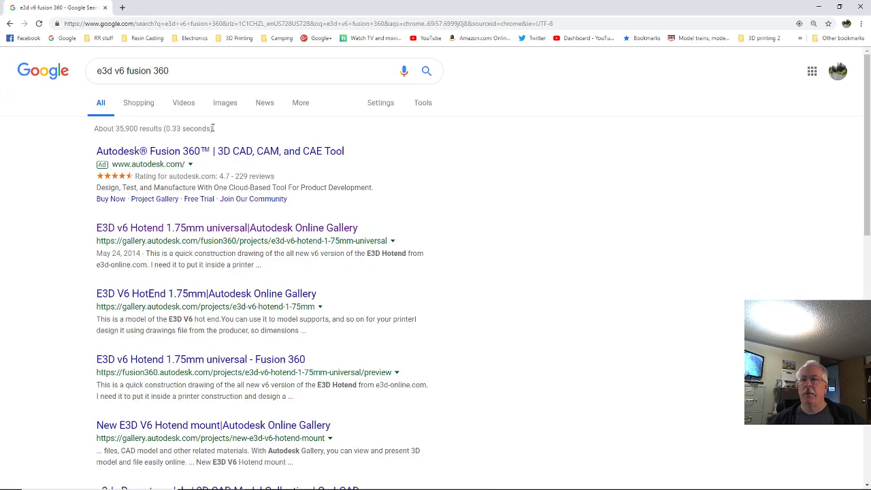
drag(170, 70, 21, 83)
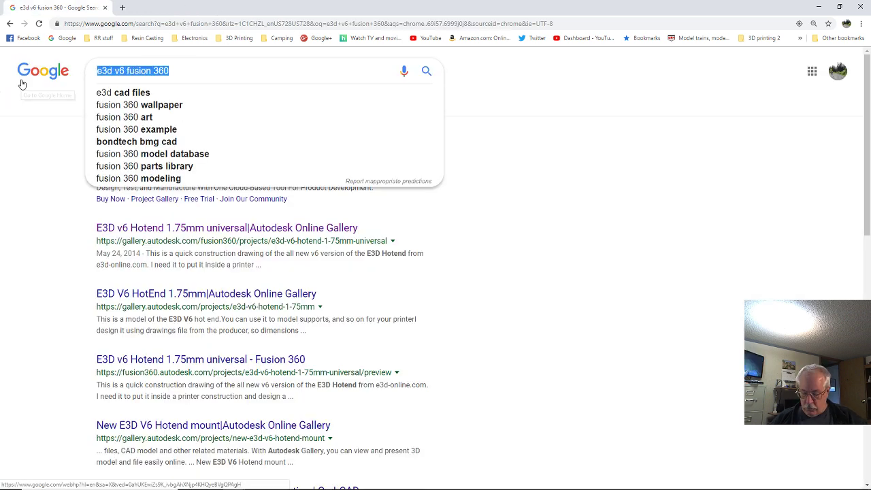
text(fu)
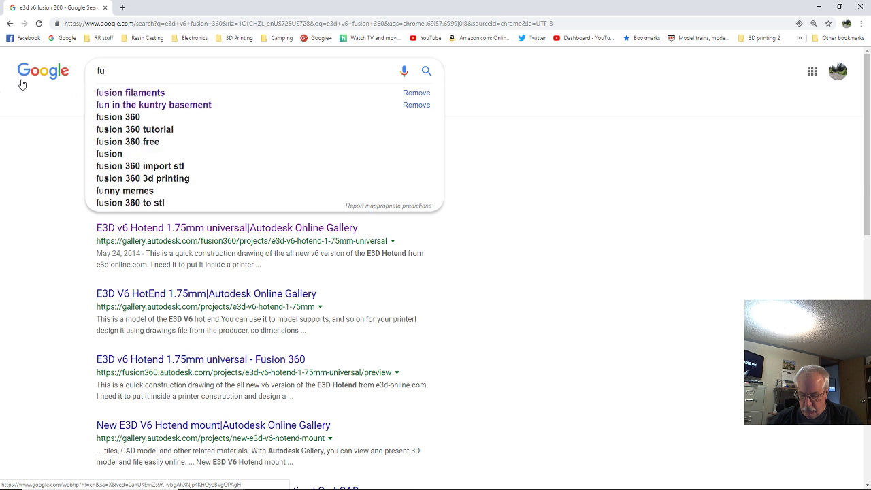
text(sion)
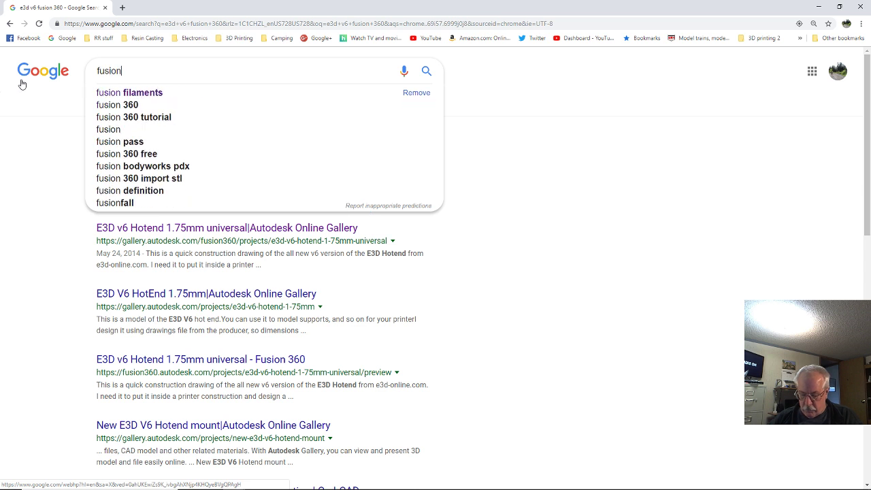
text( 360 )
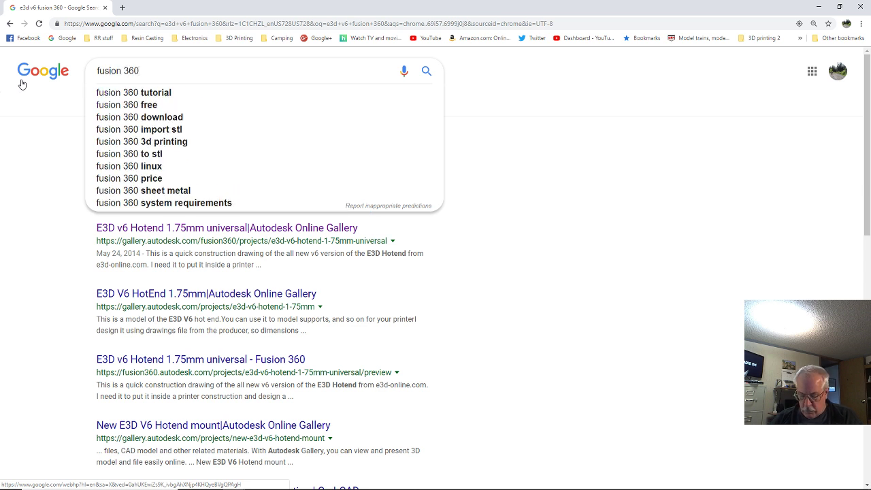
text(bond)
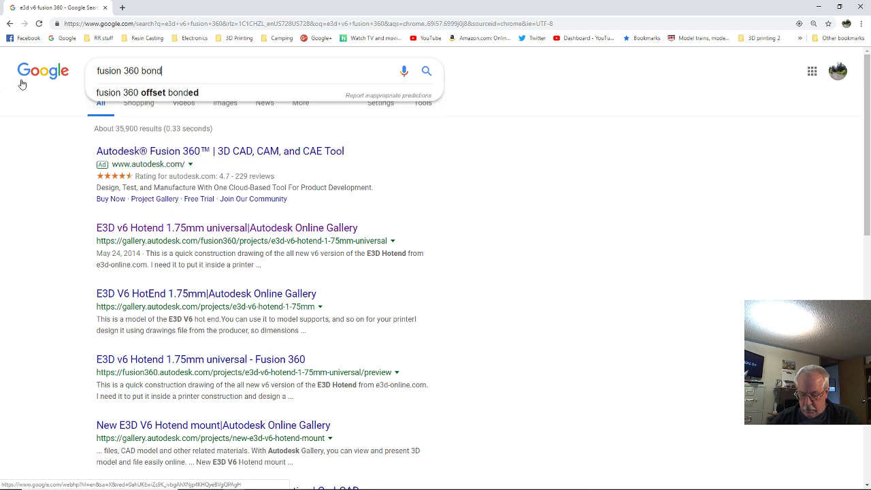
text(tech bmg)
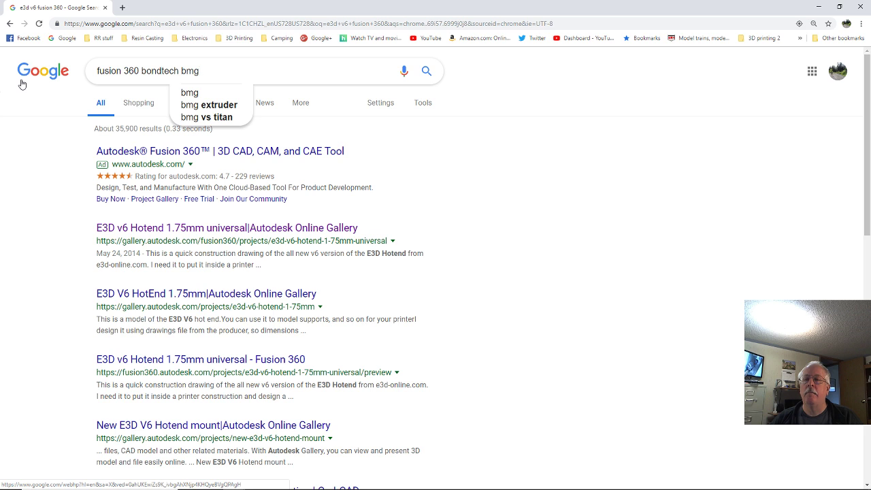
key(Return)
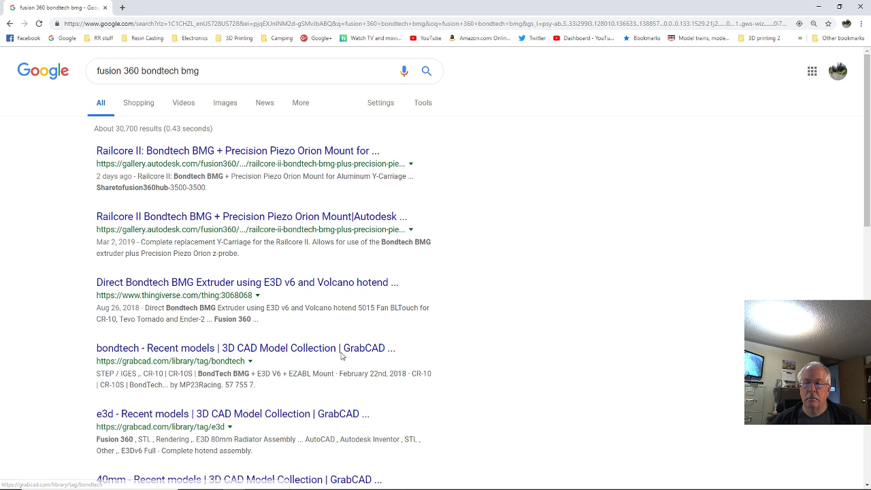
- Scroll through the search results and open the GrabCAD bondtech models result
scroll(327, 406, down, 2)
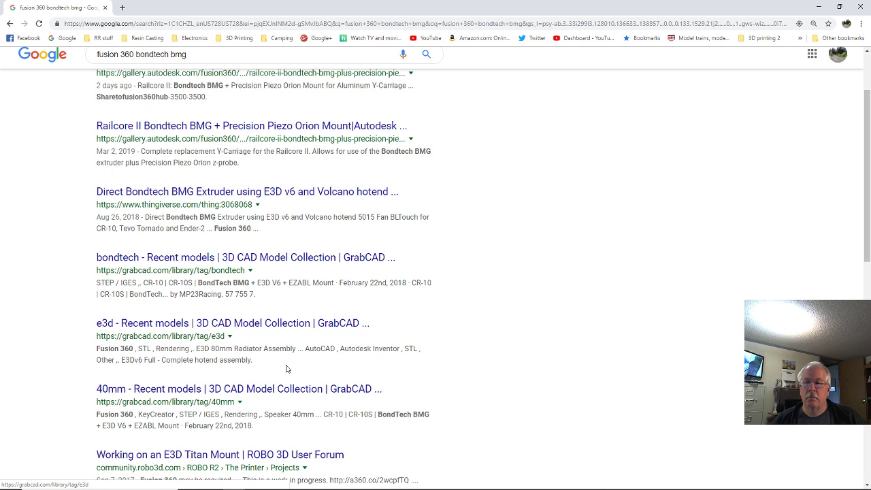
scroll(278, 398, down, 3)
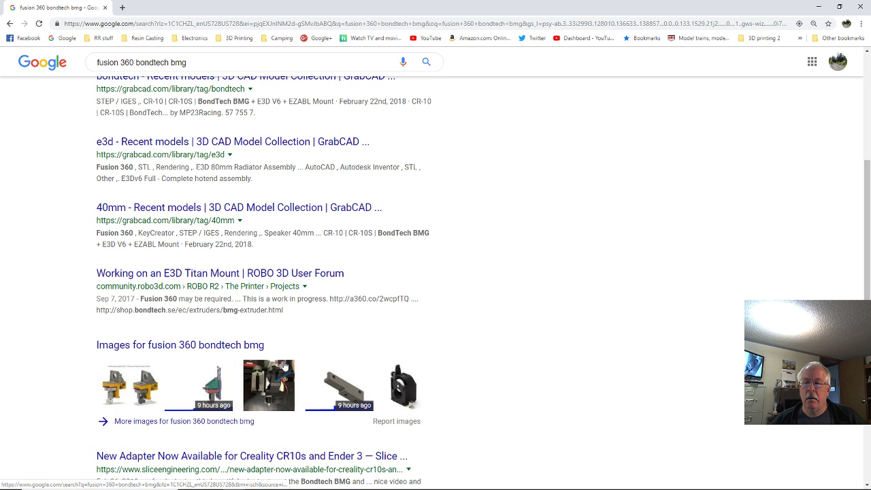
scroll(381, 336, down, 2)
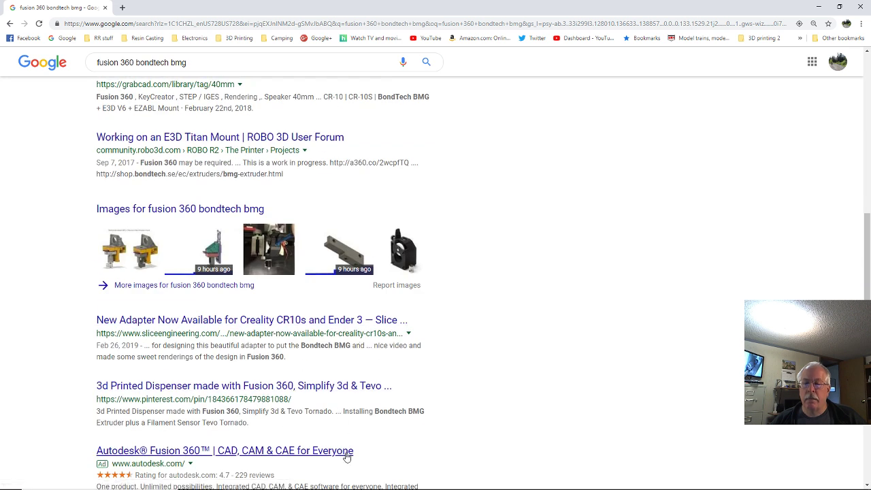
scroll(369, 433, down, 1)
scroll(415, 424, up, 5)
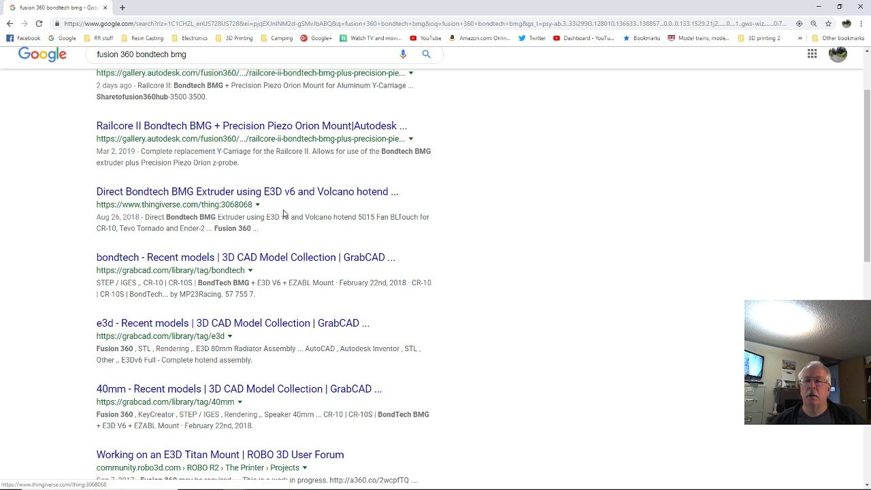
click(238, 258)
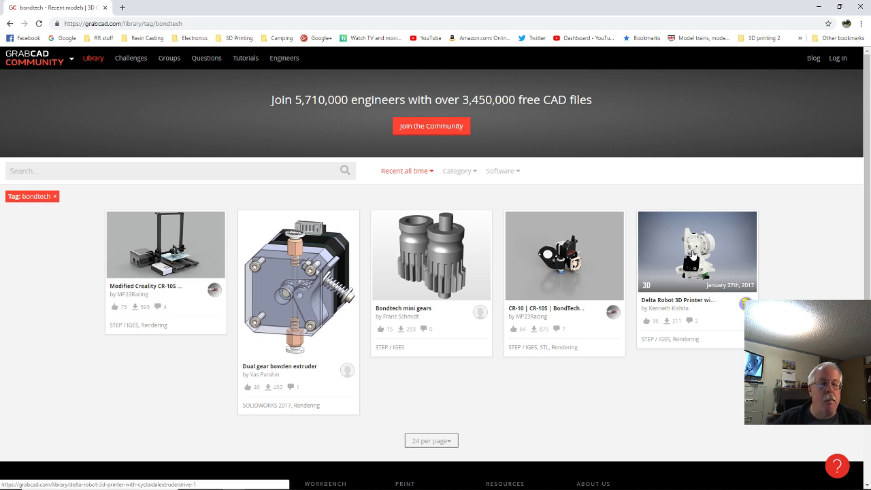
- Go back from the GrabCAD bondtech tag page to the fusion 360 bondtech bmg results
click(10, 23)
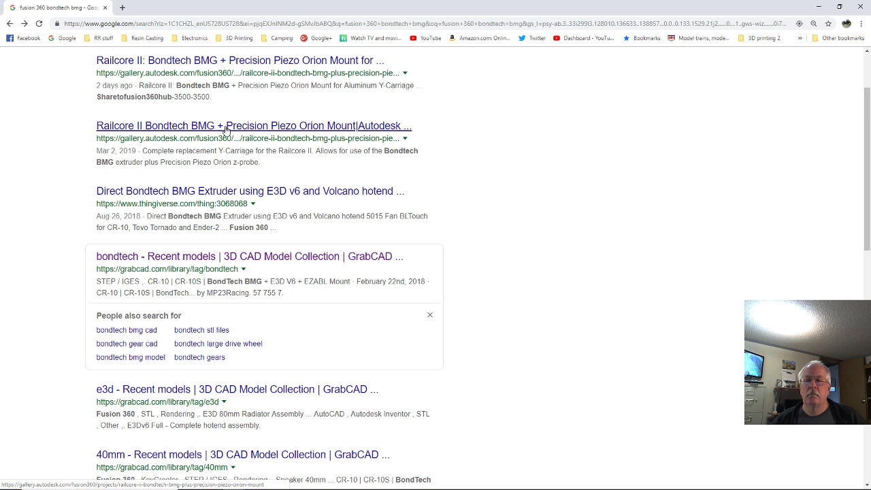
- Scroll the results, then open the Railcore II Bondtech BMG + Precision Piezo Orion Mount result
scroll(272, 366, down, 2)
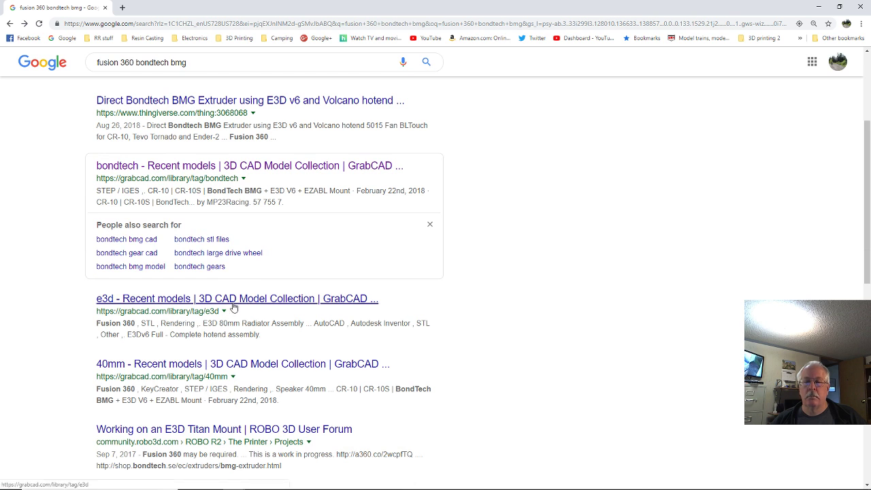
scroll(256, 358, down, 4)
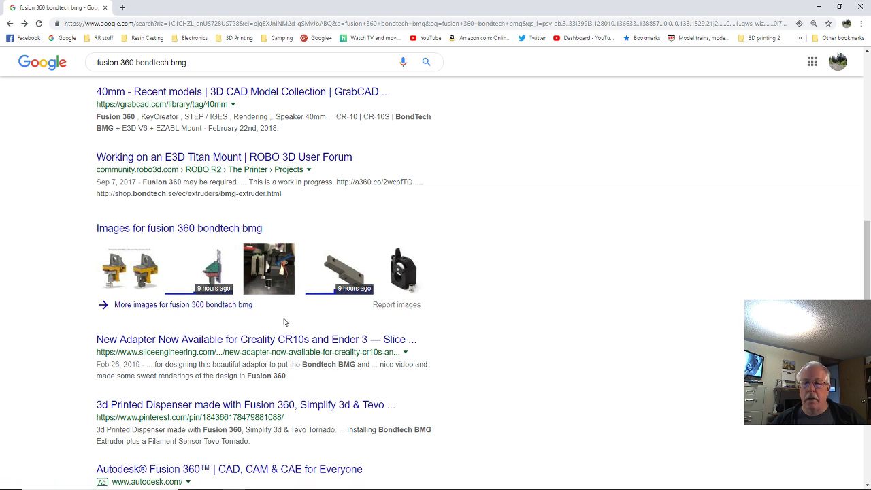
scroll(235, 350, down, 2)
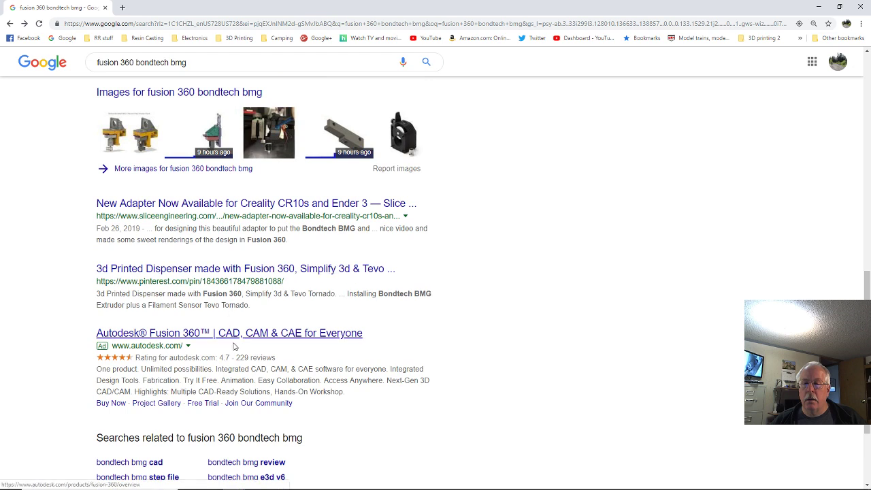
scroll(306, 361, down, 2)
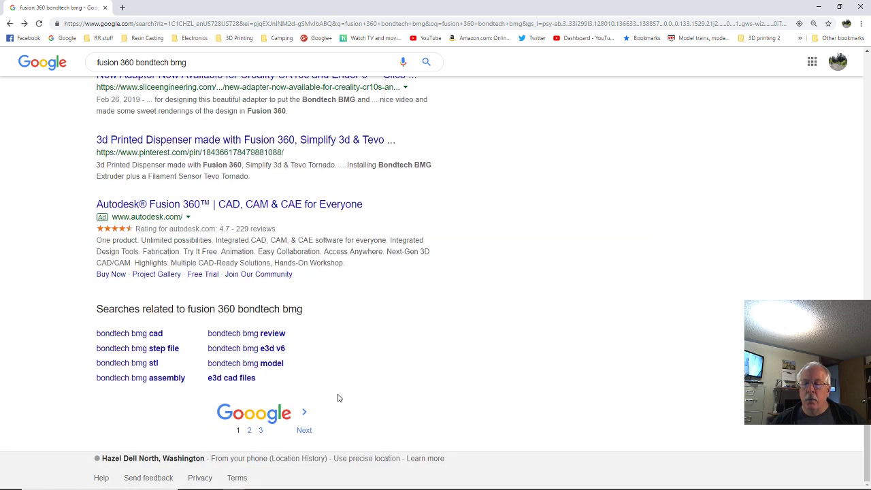
scroll(336, 396, up, 10)
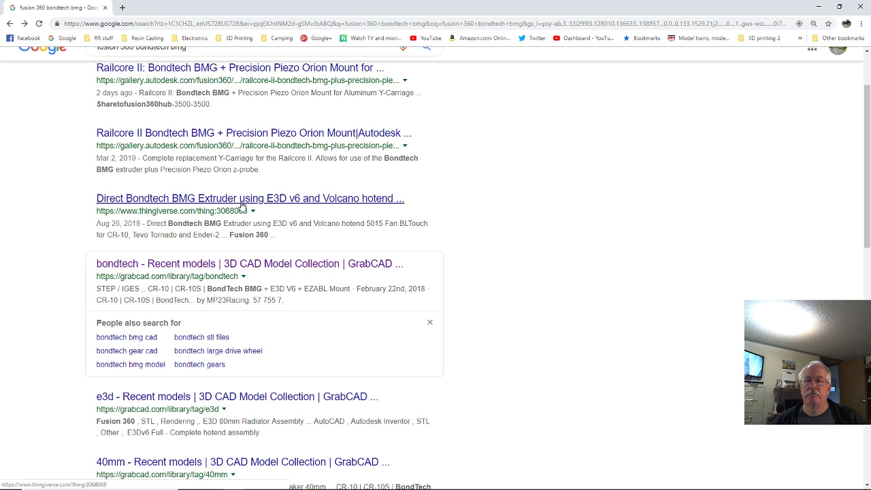
scroll(242, 181, up, 2)
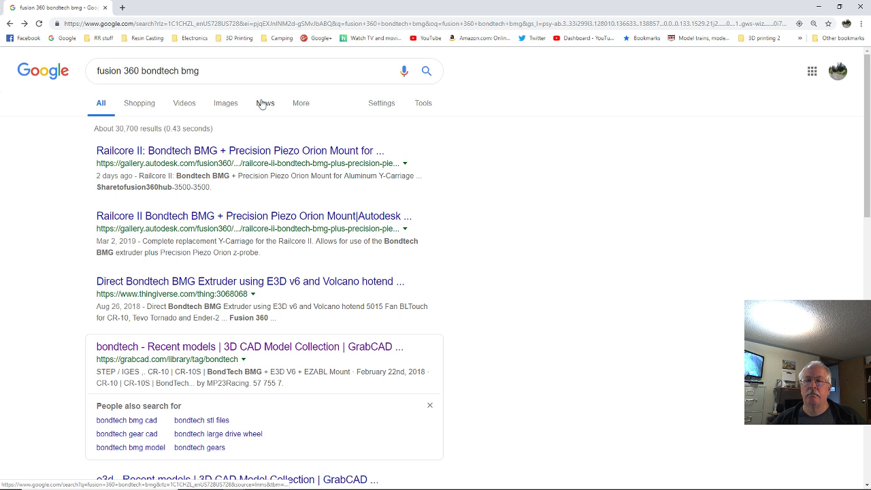
click(303, 152)
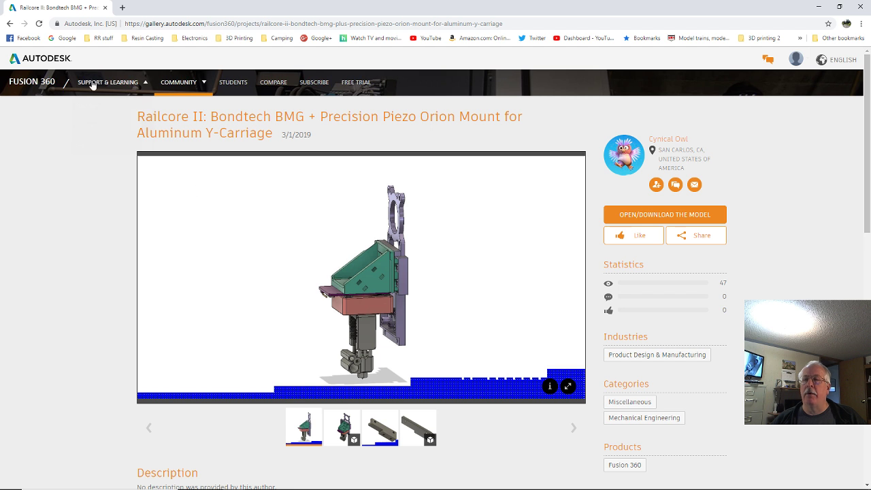
- Go back from the Railcore II gallery page to the fusion 360 bondtech bmg results
click(10, 23)
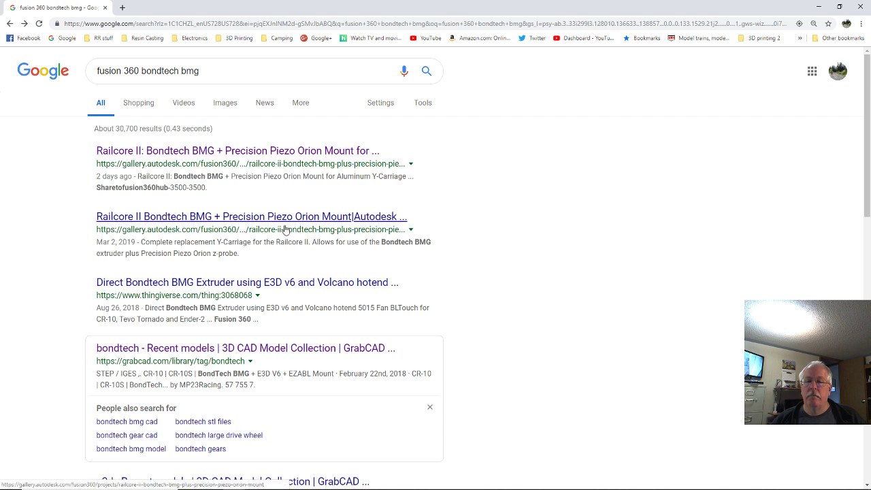
- Open the Direct Bondtech BMG Extruder Thingiverse result and scroll through its page
click(288, 288)
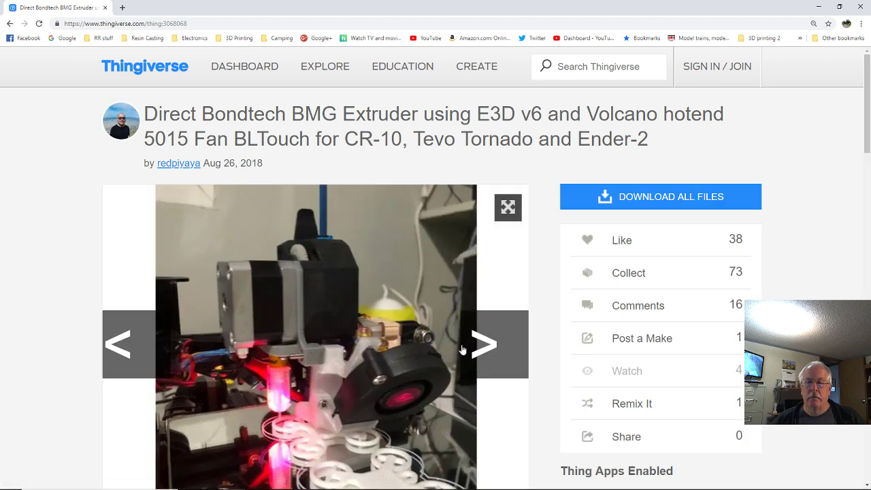
scroll(459, 350, down, 2)
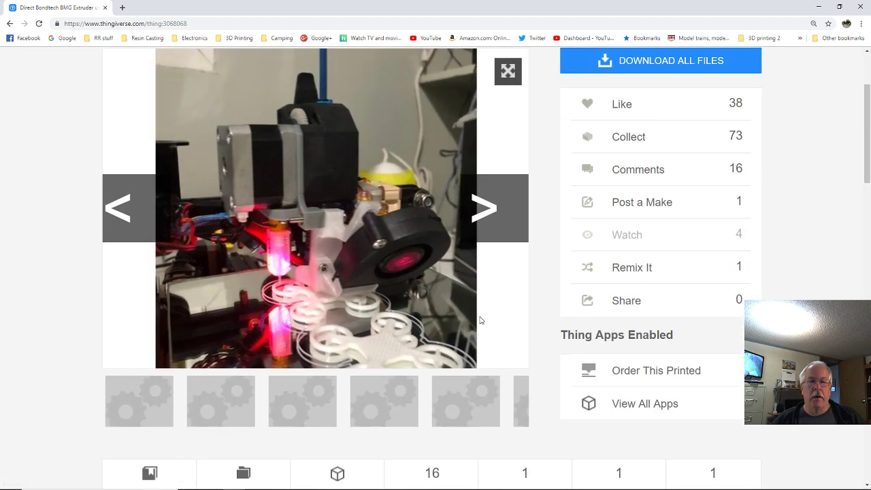
scroll(503, 335, down, 3)
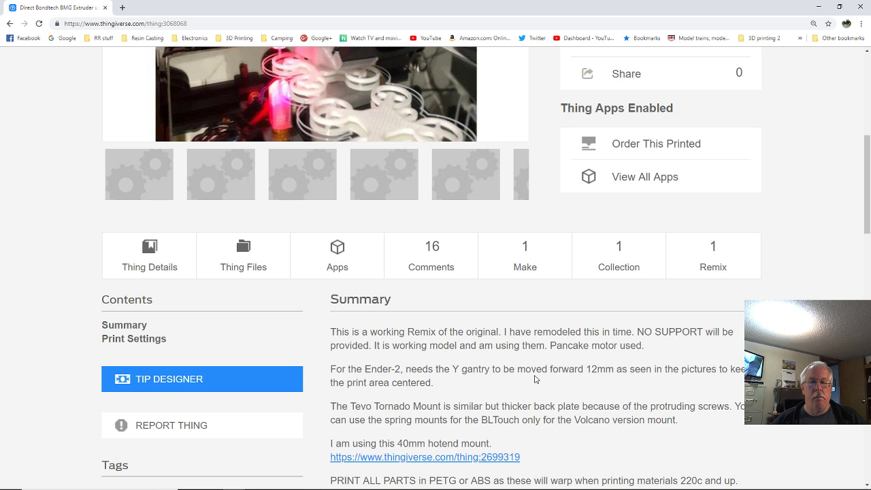
scroll(520, 385, down, 2)
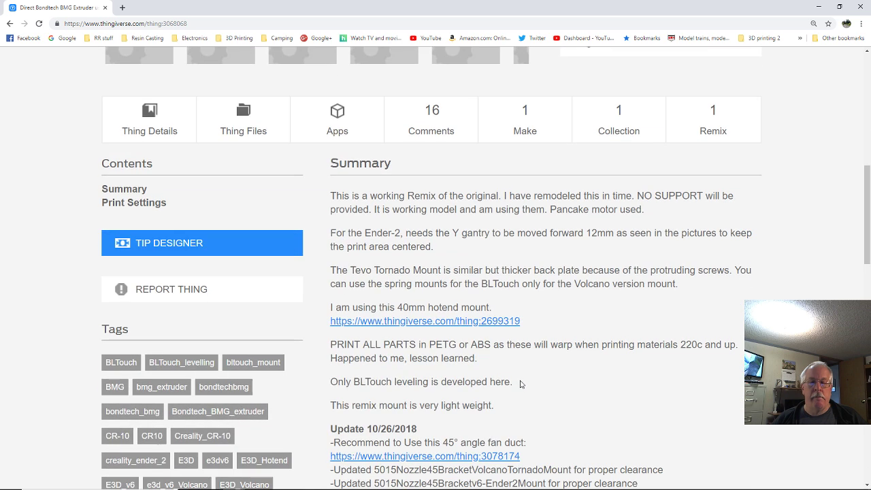
scroll(519, 385, up, 5)
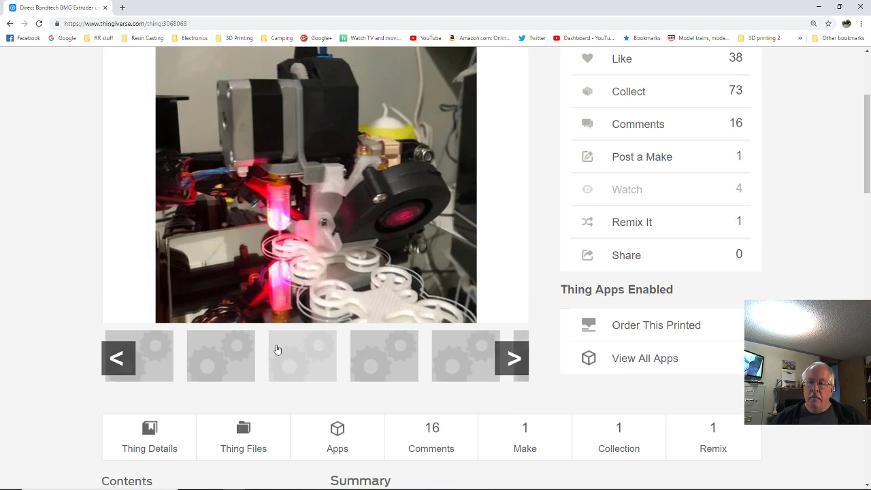
- Browse the design's photo gallery forward and back, ending on the last set of part images
click(506, 364)
click(506, 364)
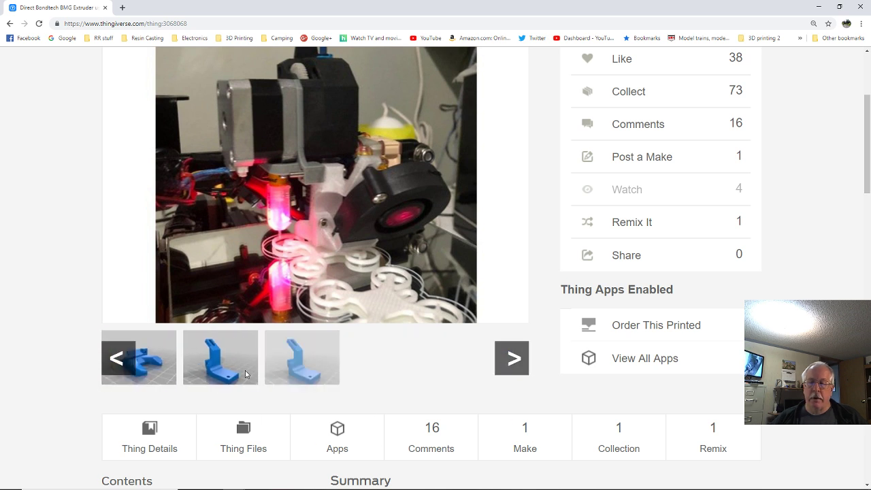
click(117, 364)
click(116, 361)
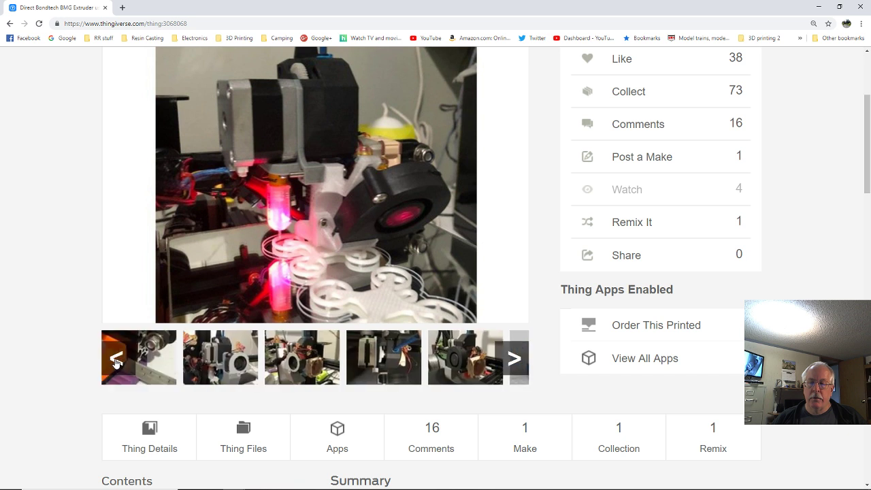
click(514, 359)
click(513, 363)
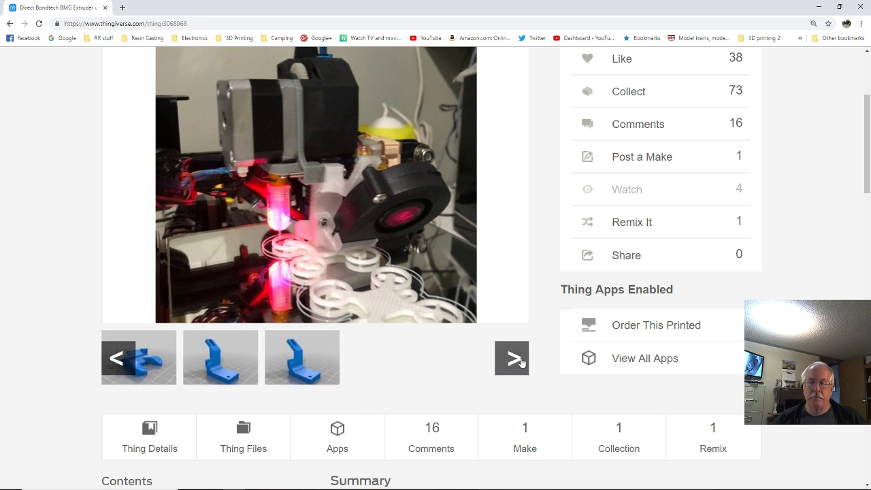
- Back on Google, search the related query 'bondtech bmg cad' and open GrabCAD's bondtech model library
click(9, 23)
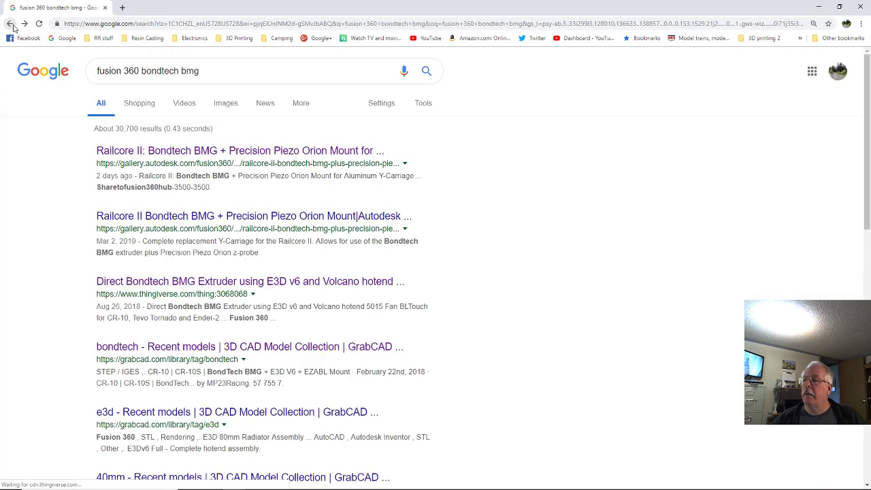
scroll(312, 140, down, 3)
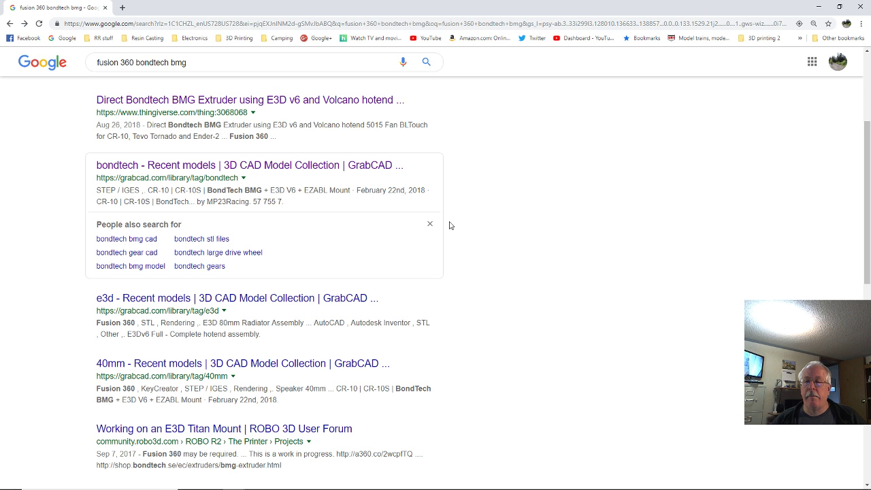
click(139, 240)
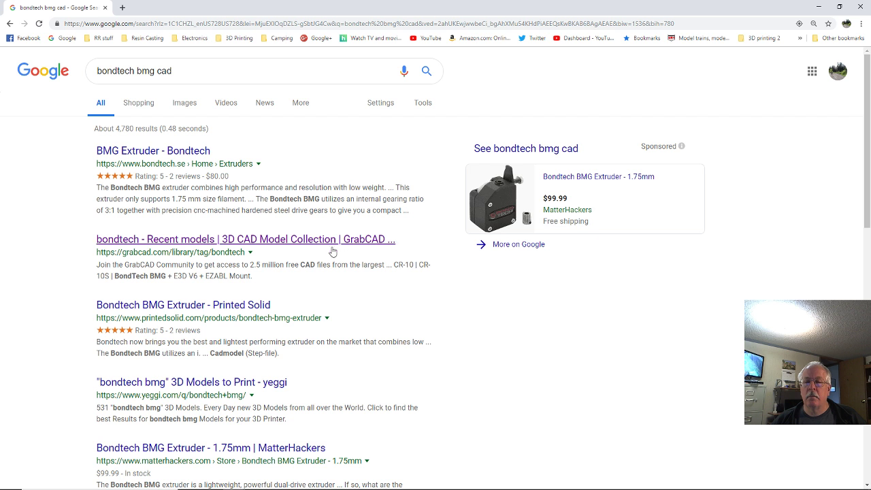
click(270, 248)
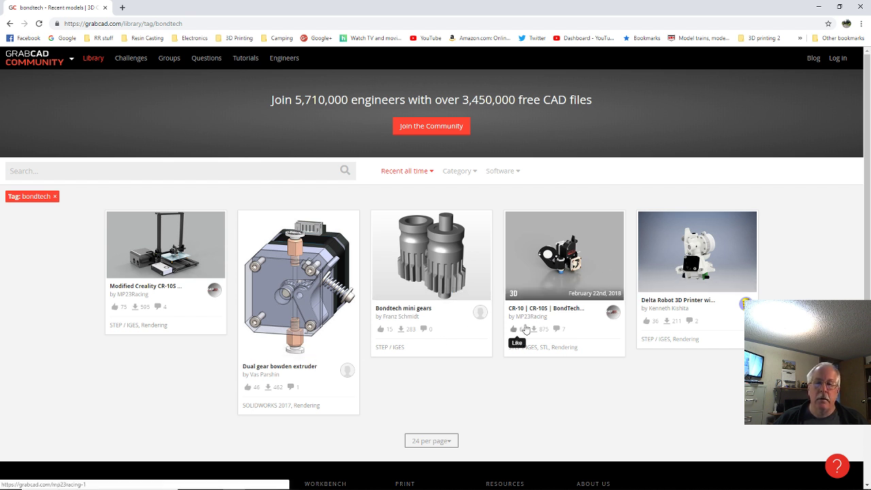
- Return to the 'bondtech bmg cad' results and open yeggi's 'bondtech bmg' 3D models listing
scroll(517, 364, down, 1)
scroll(515, 360, down, 2)
scroll(514, 359, up, 4)
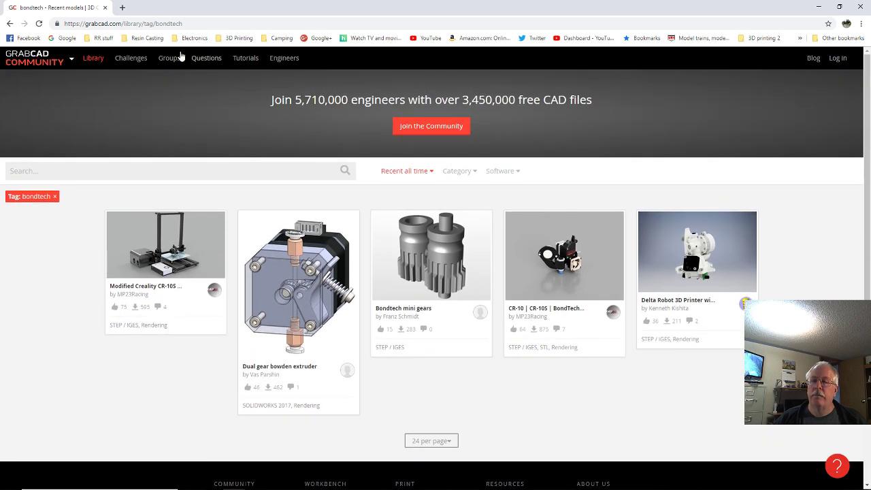
click(9, 24)
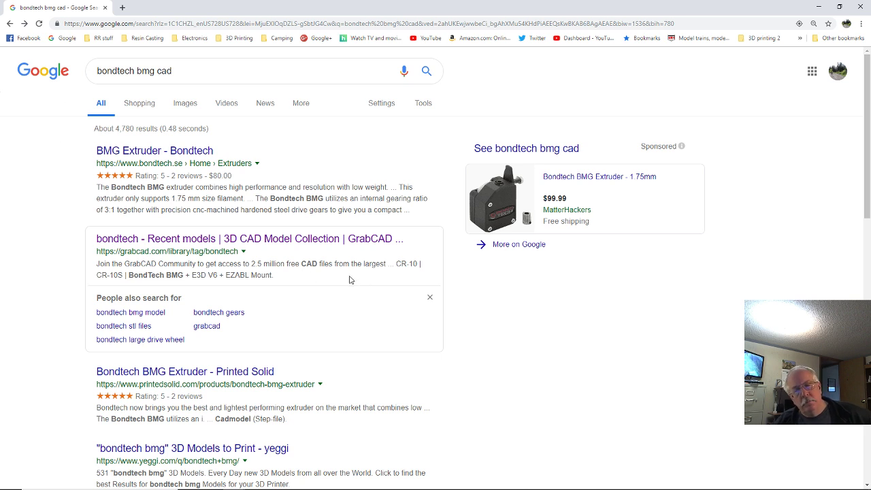
scroll(401, 320, down, 1)
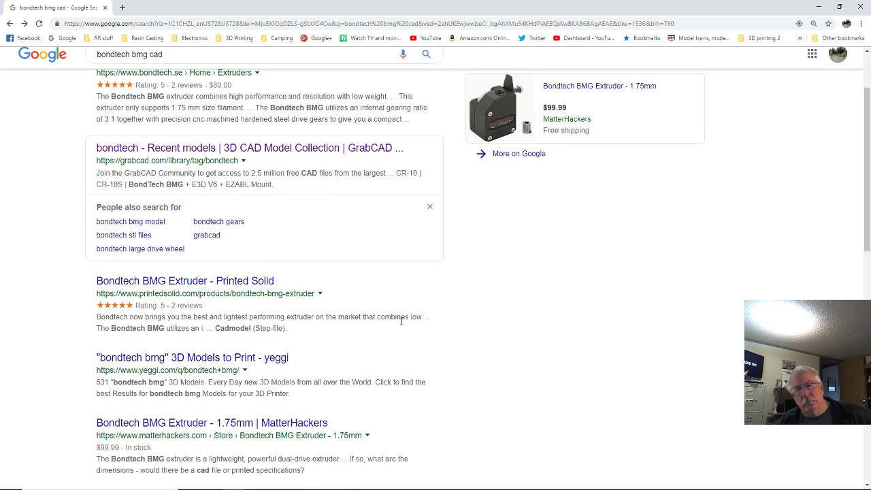
click(169, 357)
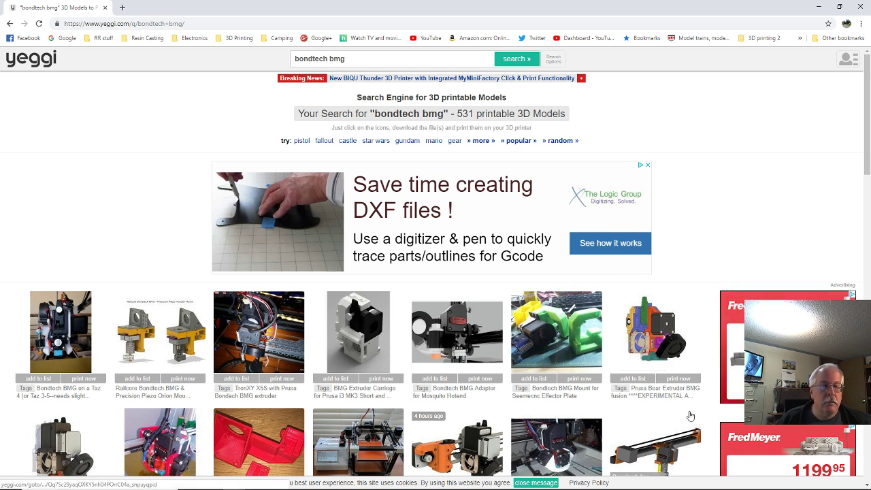
- Open the Bondtech BMG Prusa 3 Extruder result from yeggi in a new tab
scroll(446, 354, down, 2)
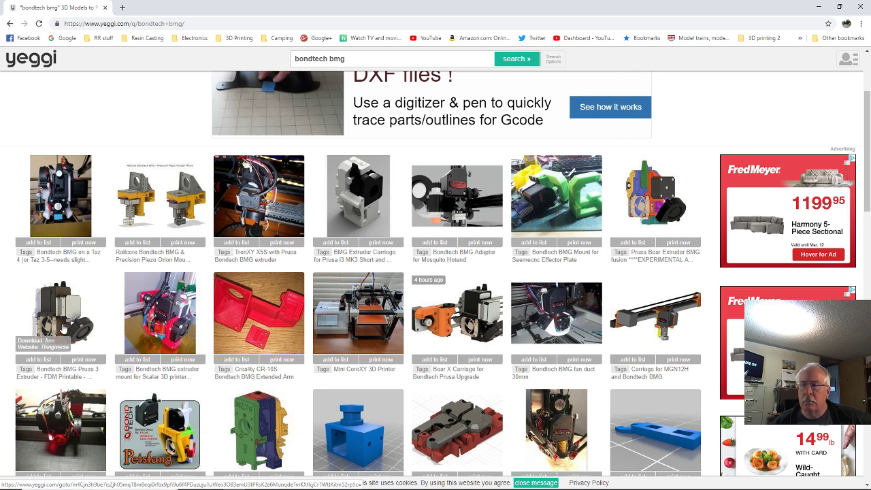
click(65, 331)
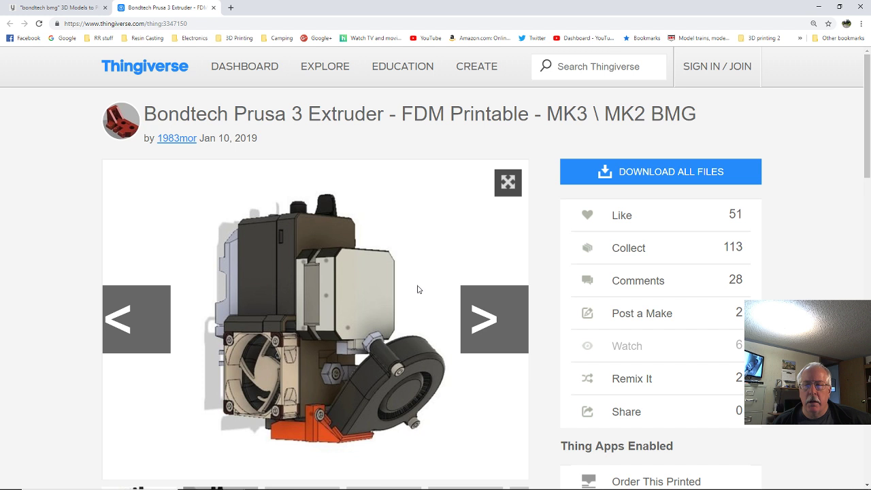
- Read the Bondtech Prusa 3 Extruder summary and parts list, then advance the image gallery
scroll(426, 297, down, 3)
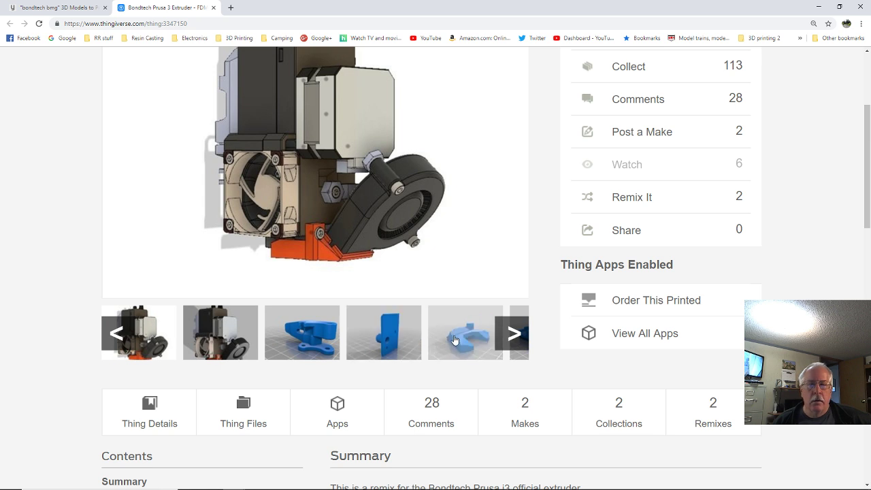
scroll(455, 350, down, 2)
scroll(464, 354, down, 1)
scroll(586, 358, down, 2)
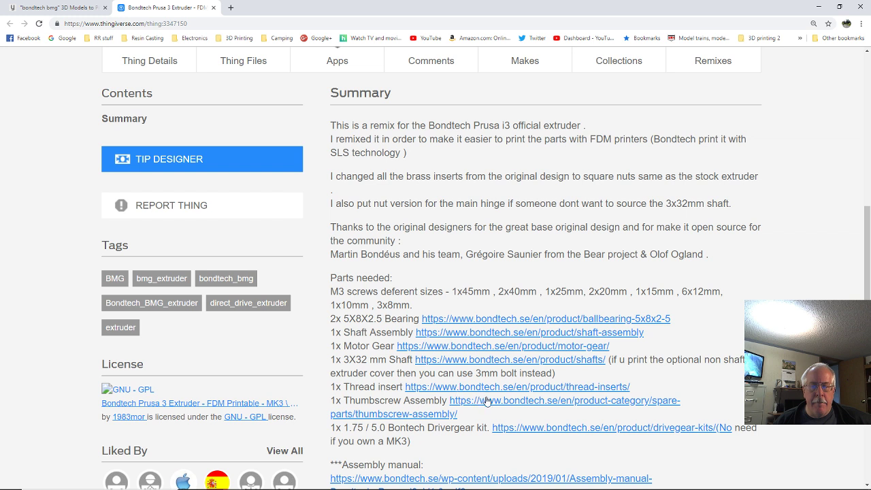
scroll(538, 401, down, 2)
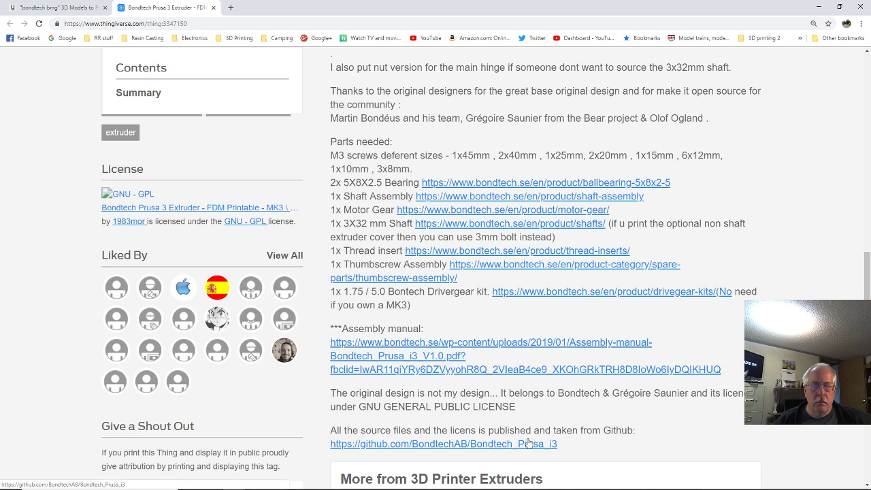
scroll(614, 408, down, 4)
scroll(612, 405, up, 2)
scroll(600, 404, up, 4)
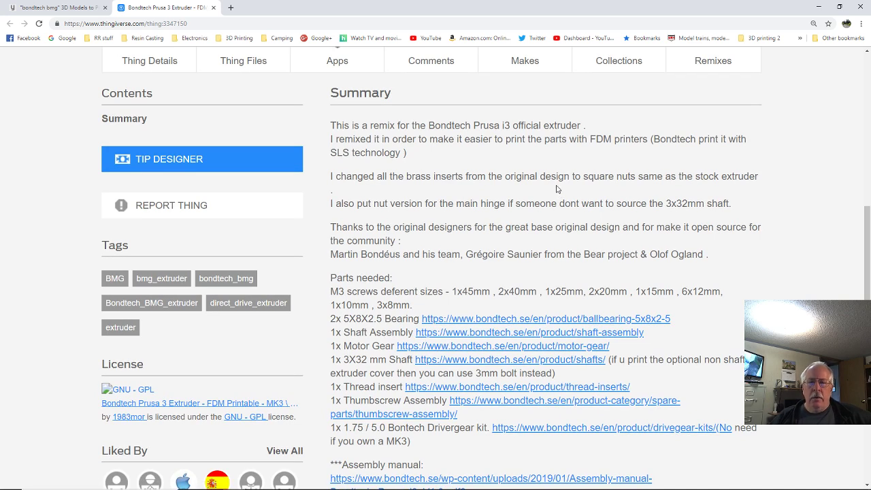
scroll(531, 194, up, 6)
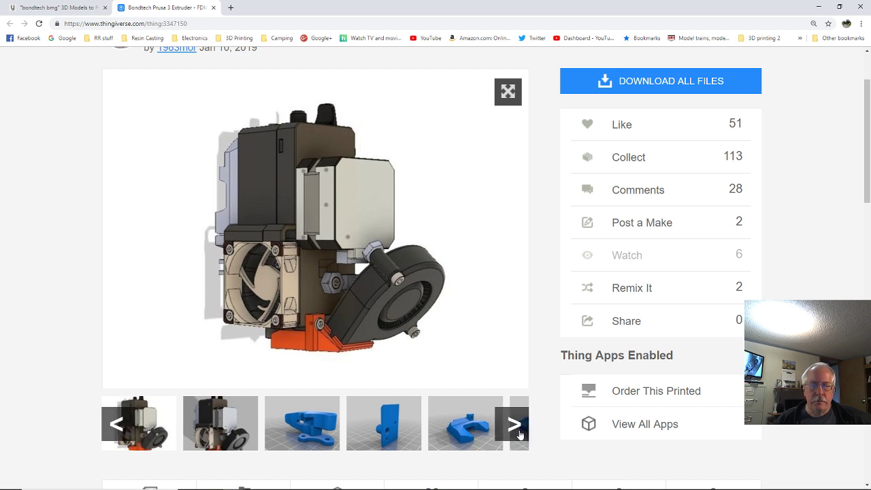
click(518, 432)
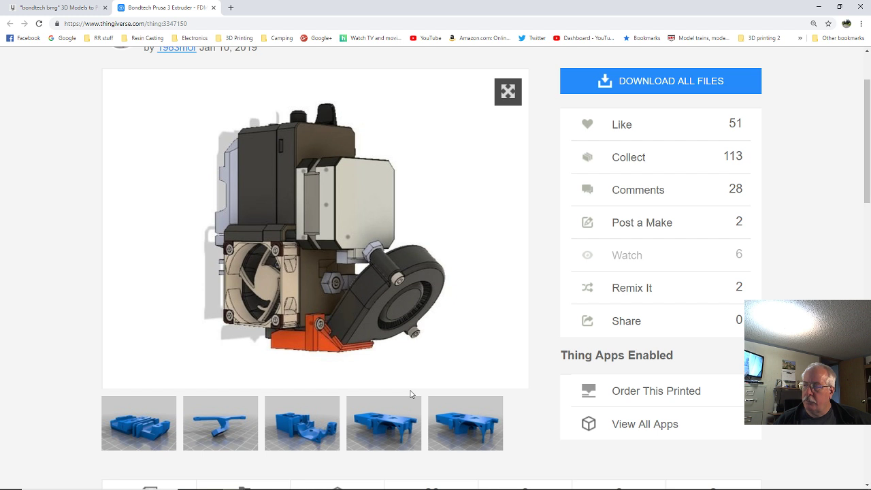
mouse_move(150, 213)
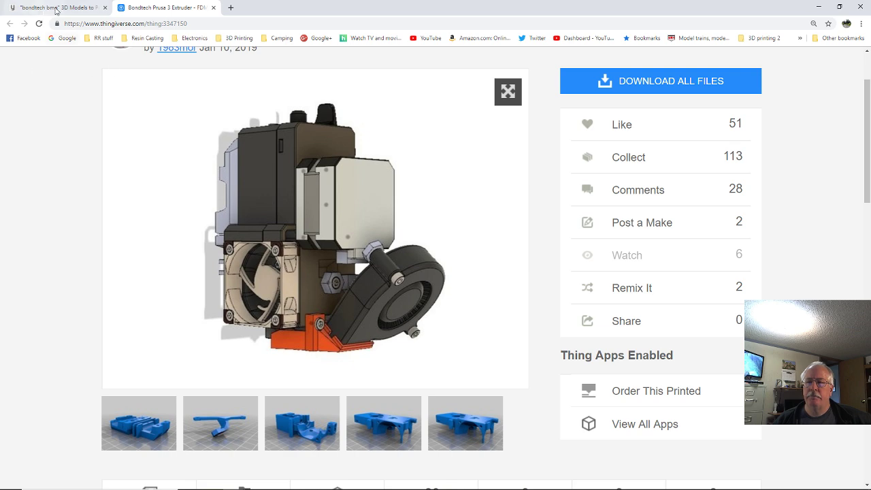
- Close the Thingiverse tab, browse more yeggi bondtech bmg results, then close Chrome
click(213, 7)
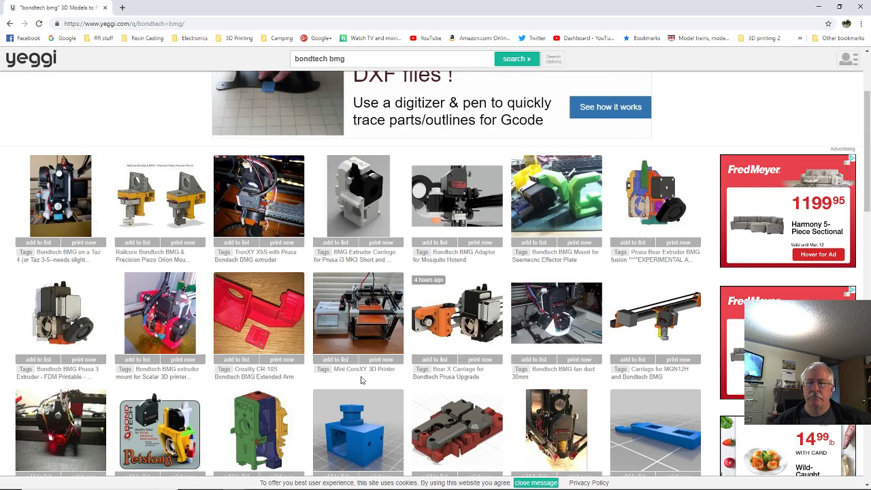
scroll(363, 379, down, 10)
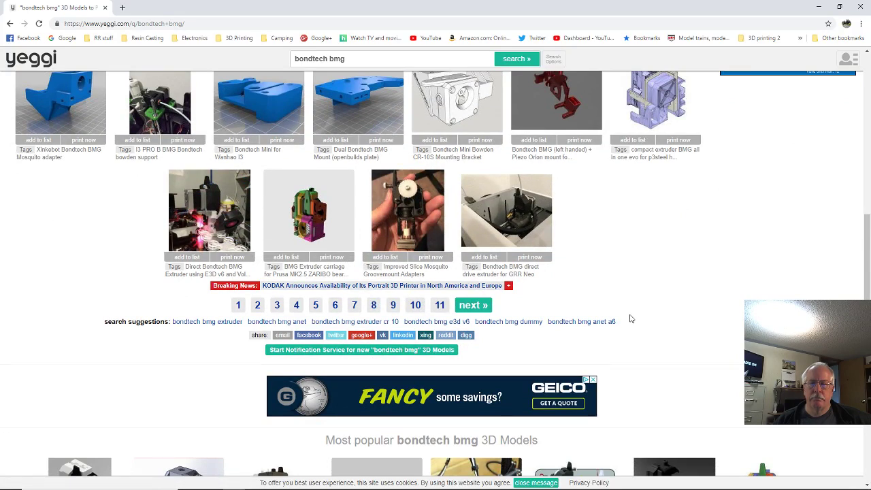
scroll(630, 318, up, 5)
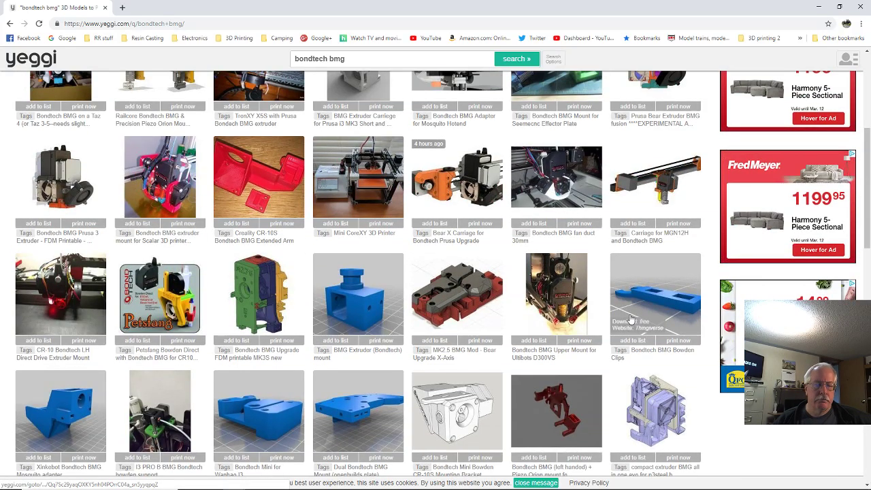
scroll(712, 403, down, 2)
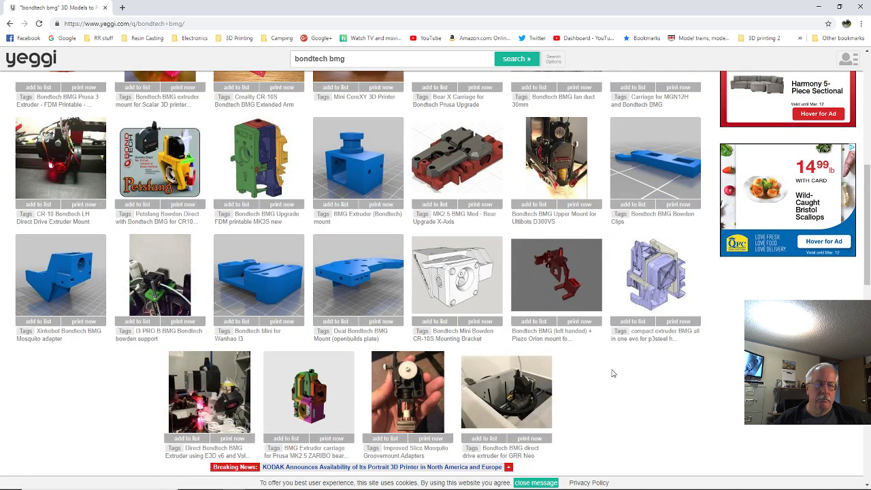
scroll(612, 373, up, 15)
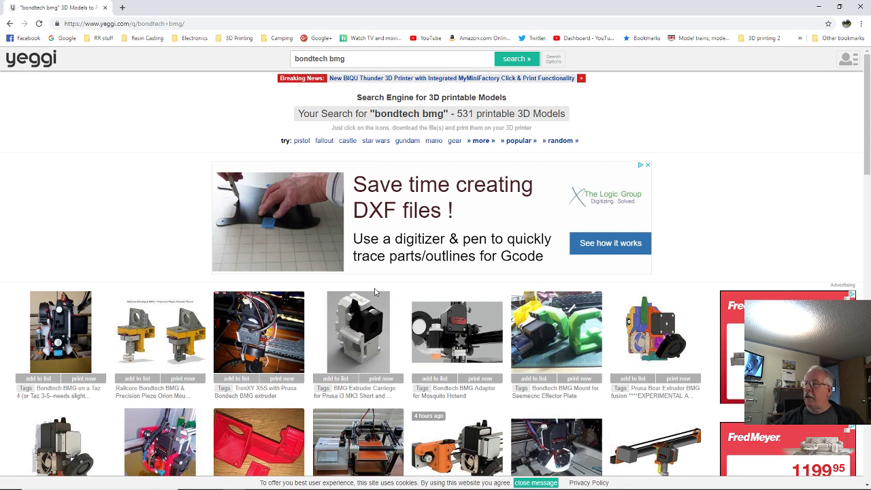
click(868, 5)
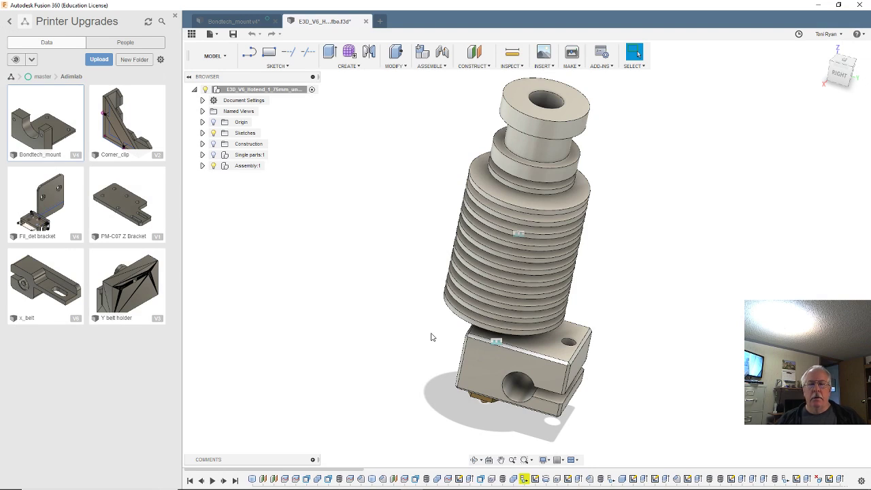
- Navigate the Data panel into the Printer Upgrades project
shift+middle_drag(430, 334, 486, 331)
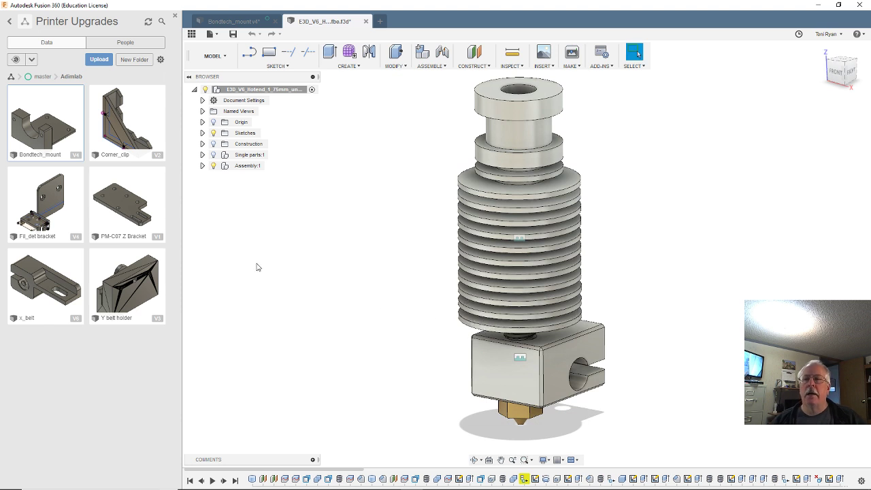
click(11, 22)
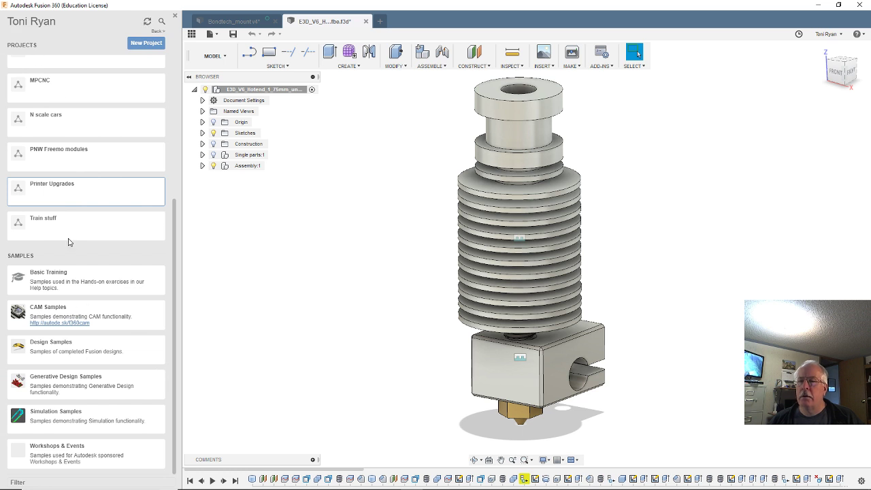
click(66, 197)
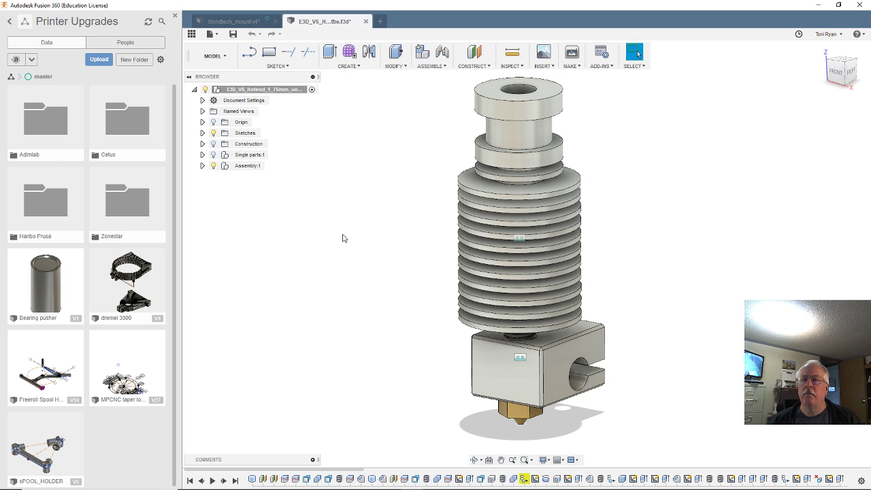
- Save the hotend design as 'E3D_V6_Hotend_1_75mm_universal' in Printer Upgrades
click(233, 34)
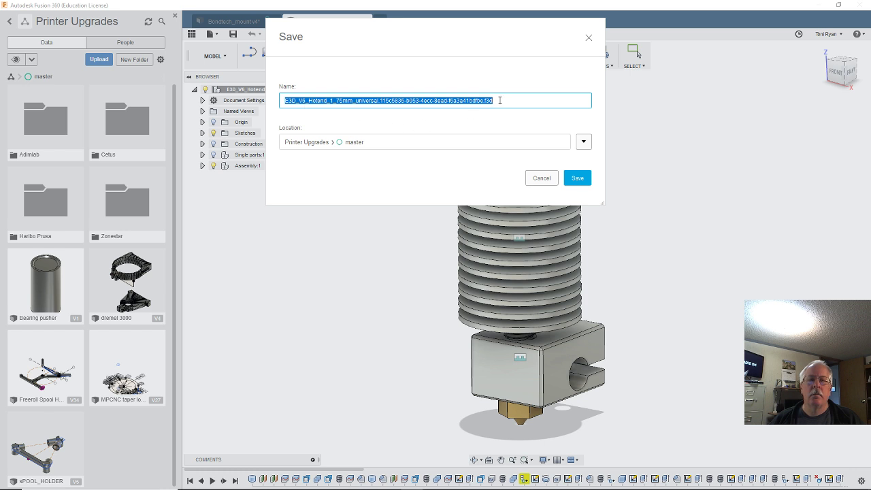
drag(499, 100, 378, 111)
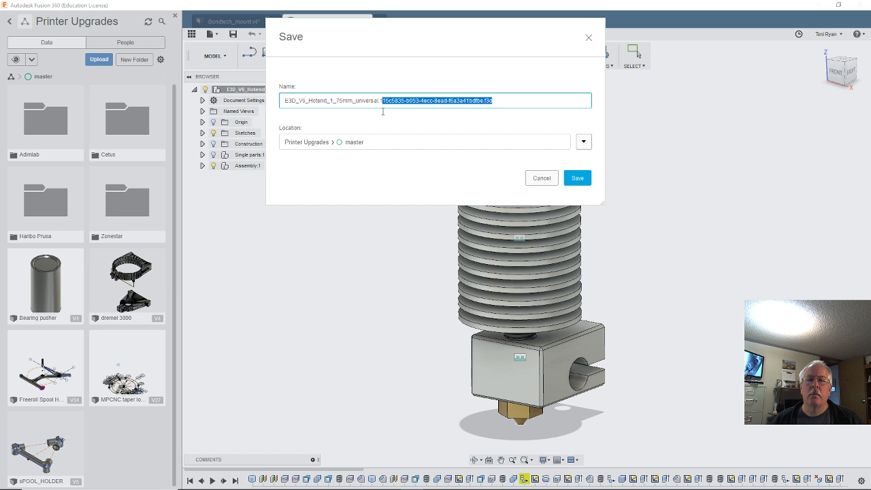
key(BackSpace)
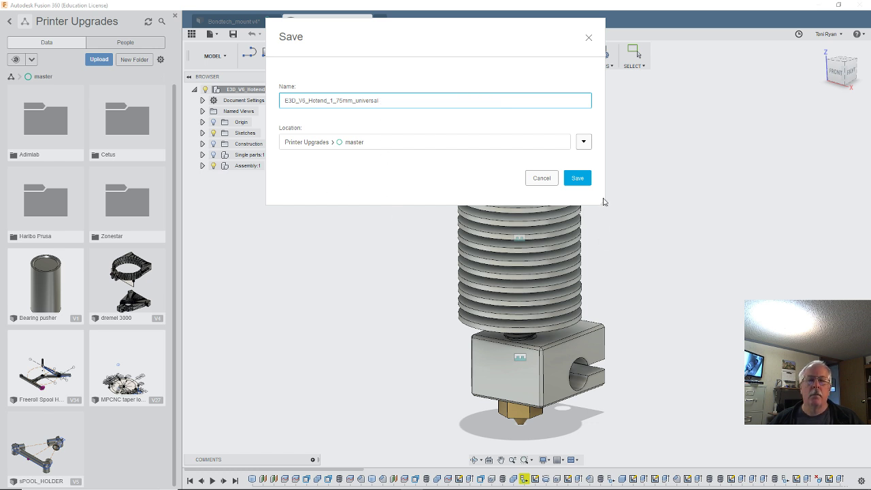
click(577, 180)
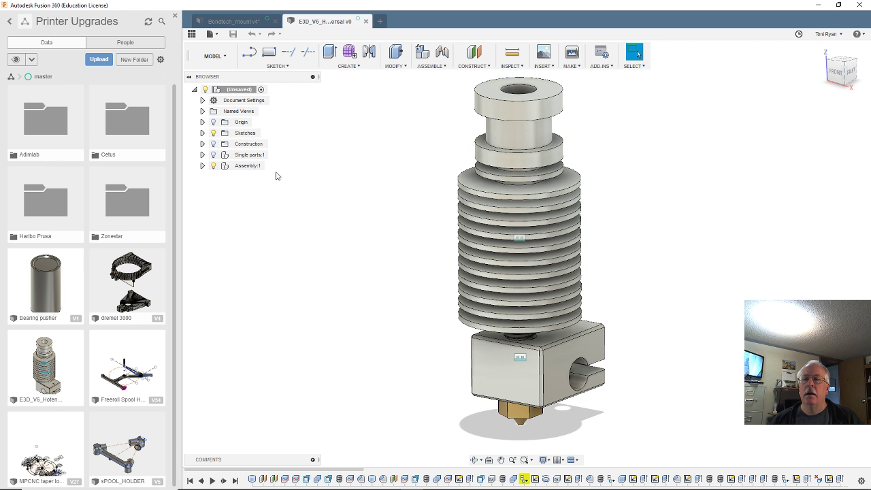
- Insert the E3D_V6 hotend into the Bondtech_mount design
click(228, 22)
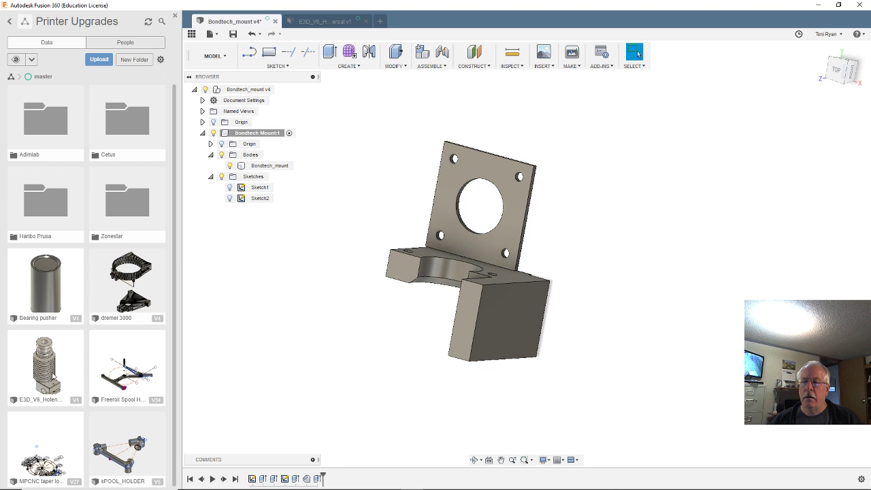
drag(53, 375, 247, 374)
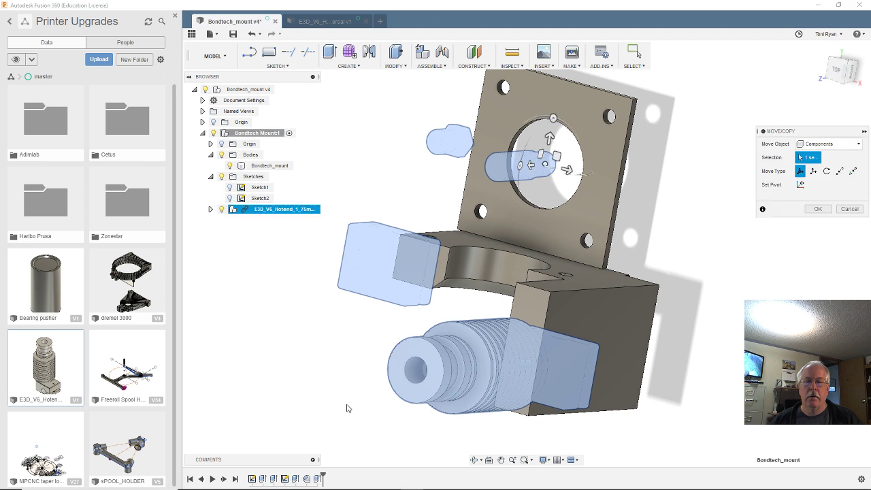
scroll(332, 397, down, 3)
shift+middle_drag(532, 391, 476, 381)
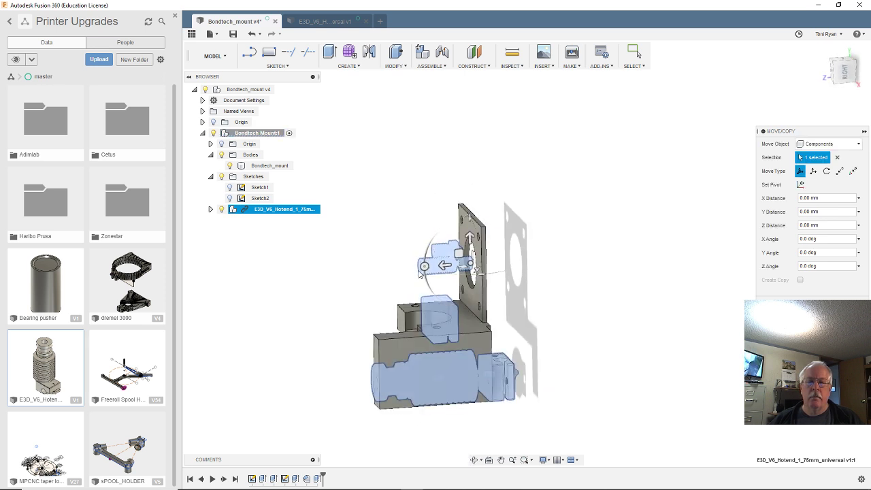
- Turn the hotend upright with X Angle 0 and drag it down toward -55 mm Z
drag(423, 265, 469, 231)
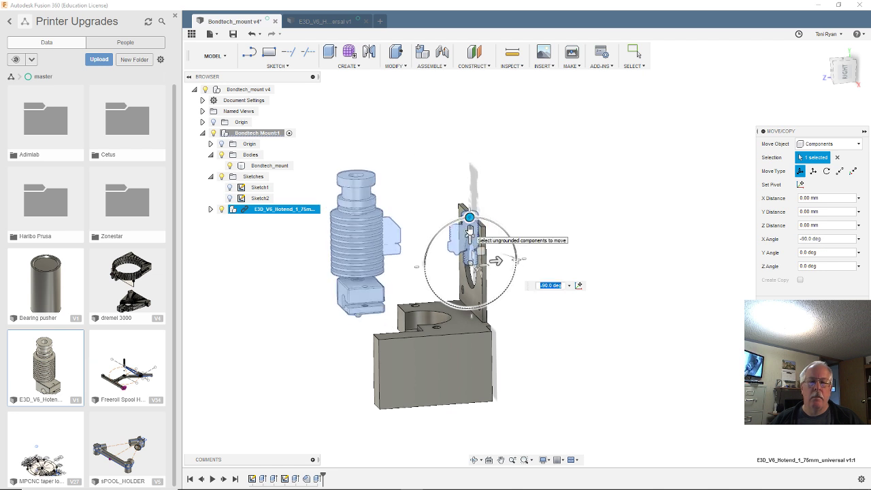
shift+middle_drag(538, 367, 561, 381)
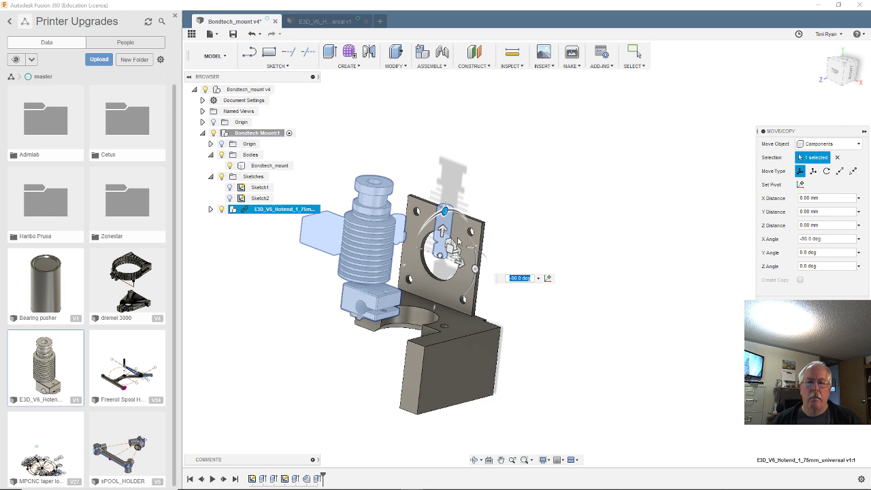
text(0)
key(Return)
drag(436, 246, 427, 353)
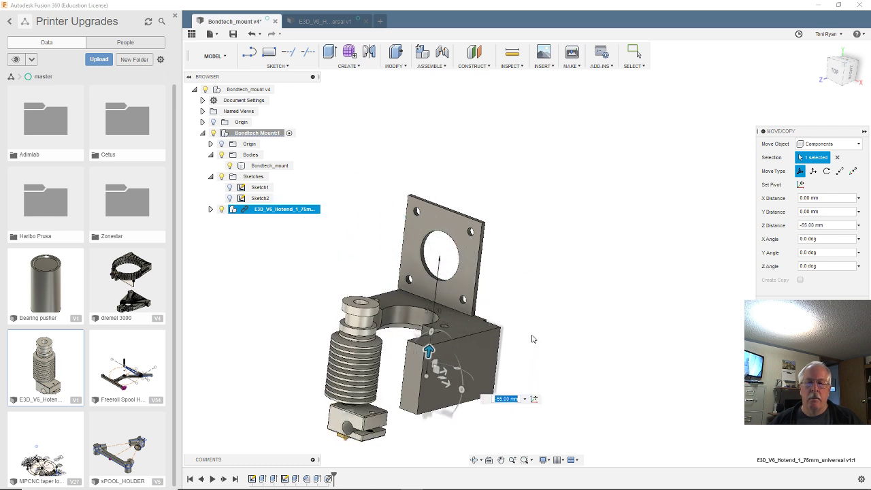
- Set the hotend's Z distance to -50 mm
shift+middle_drag(530, 336, 567, 320)
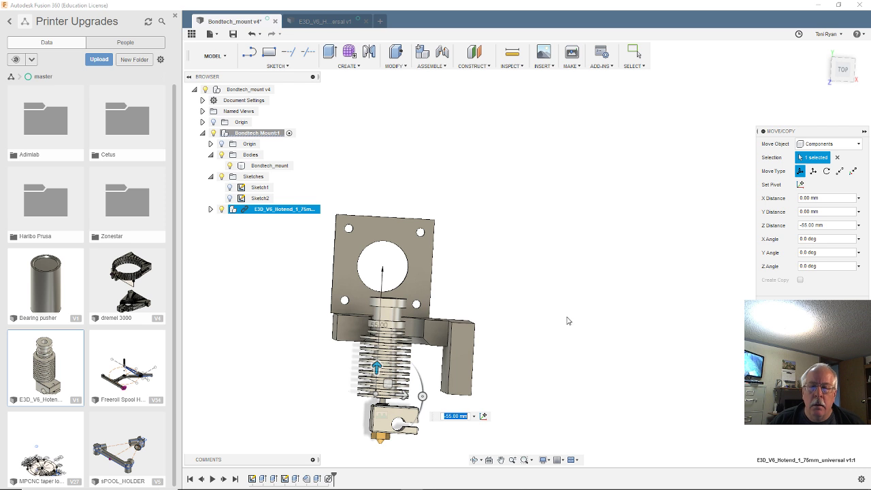
scroll(371, 402, up, 4)
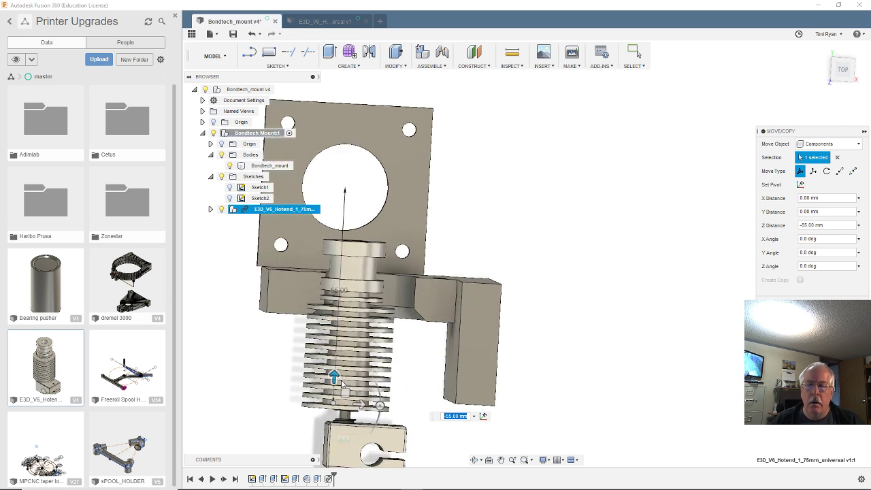
drag(334, 376, 333, 407)
scroll(379, 396, up, 2)
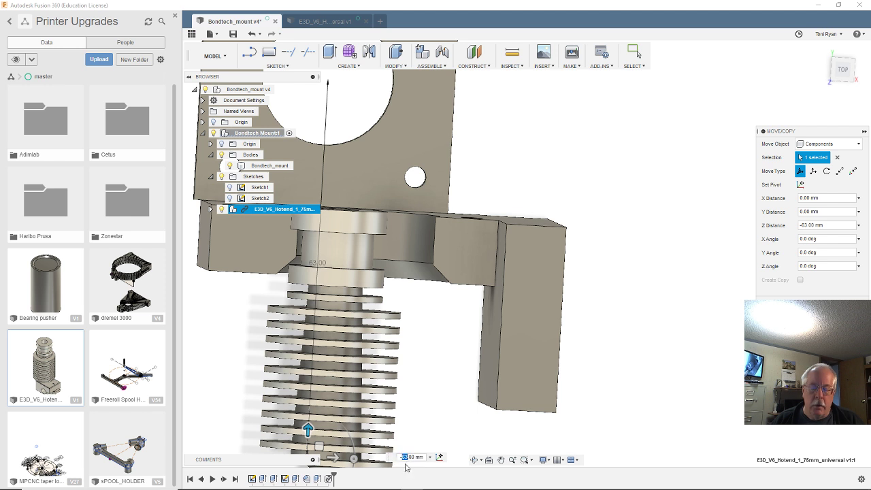
mouse_move(408, 481)
text(-50)
key(Return)
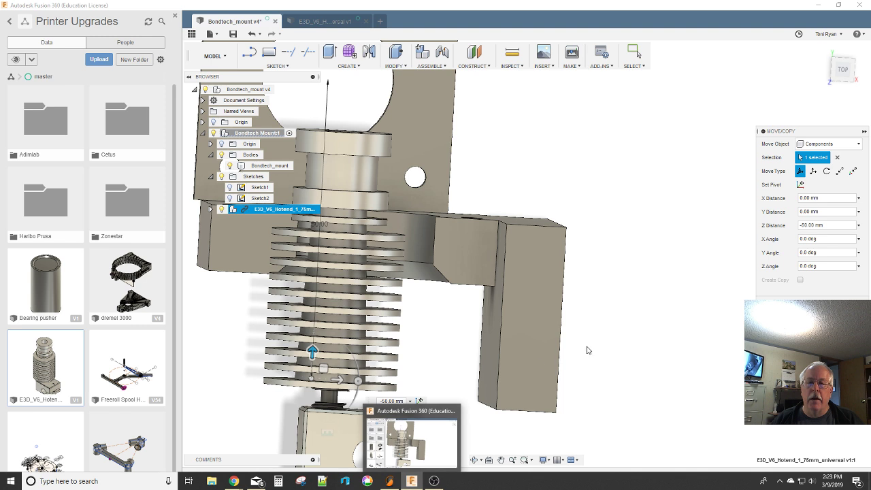
- Slide the hotend sideways along Y, roughly 20 mm toward the mount's cutout
shift+middle_drag(582, 264, 577, 262)
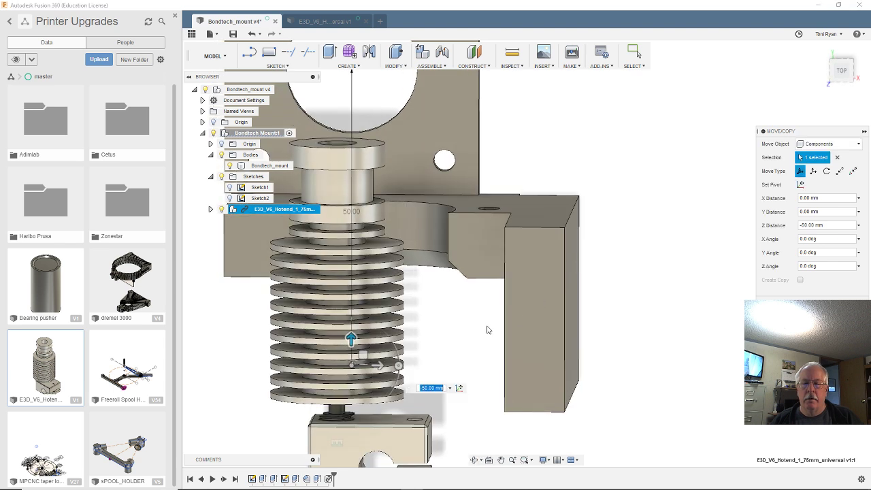
click(378, 365)
drag(380, 367, 415, 371)
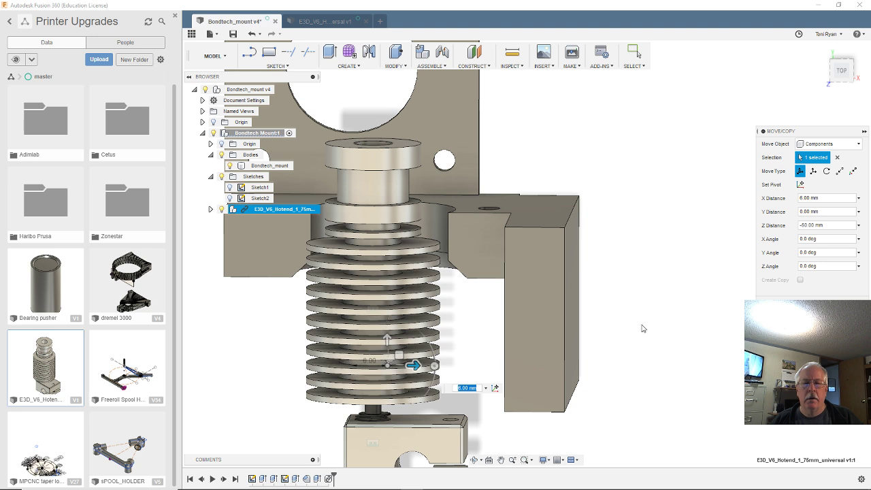
shift+middle_drag(642, 327, 676, 362)
drag(668, 350, 739, 365)
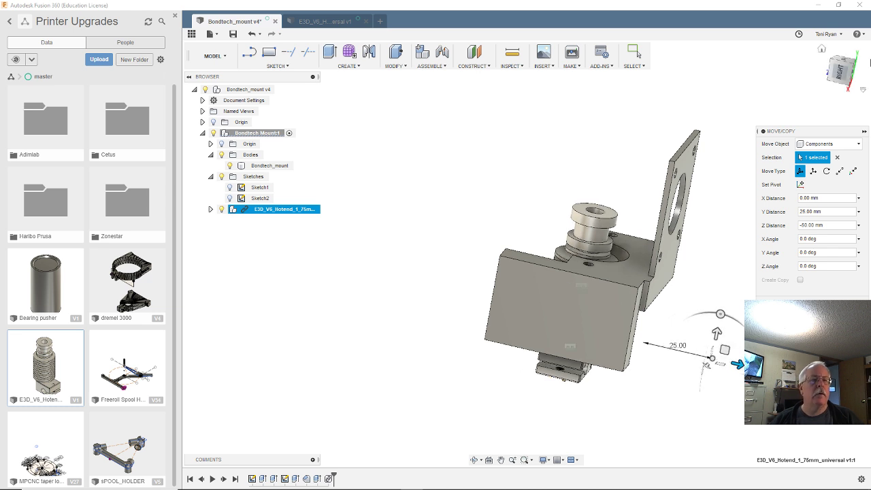
- From the back view, nudge the hotend to 27 mm Y and commit the move
click(844, 62)
middle_drag(485, 254, 394, 249)
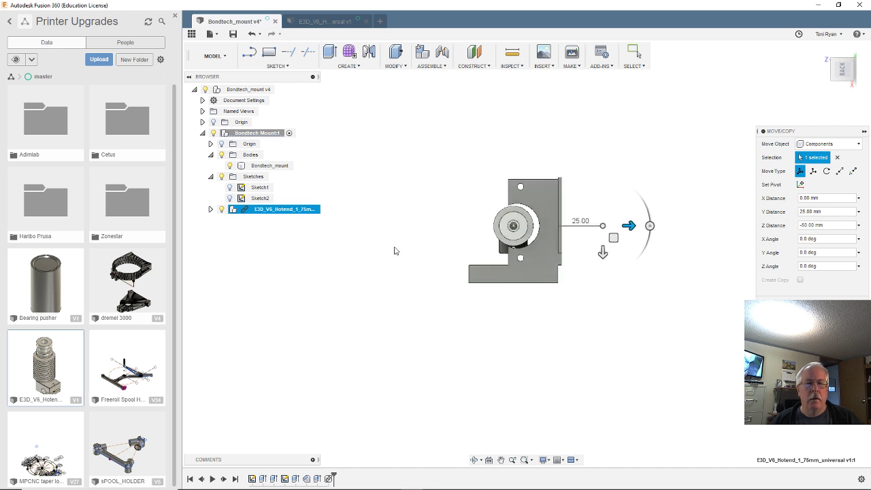
scroll(395, 249, up, 2)
scroll(527, 265, up, 1)
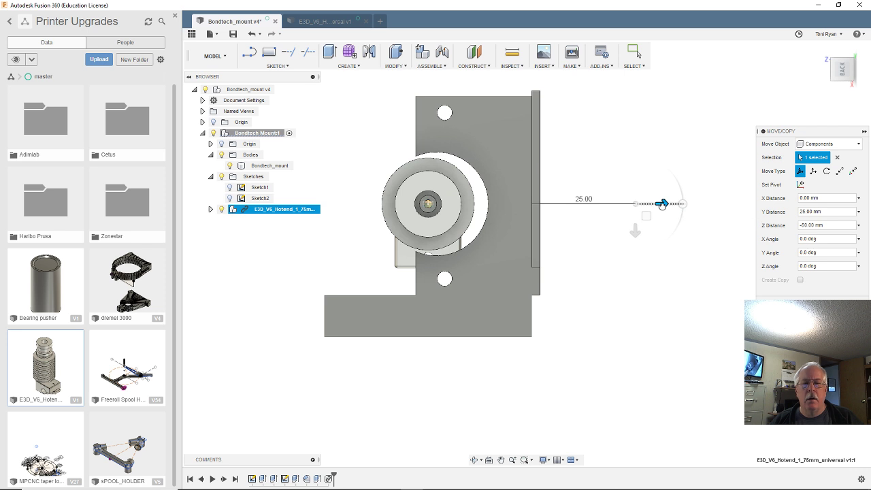
drag(661, 204, 667, 203)
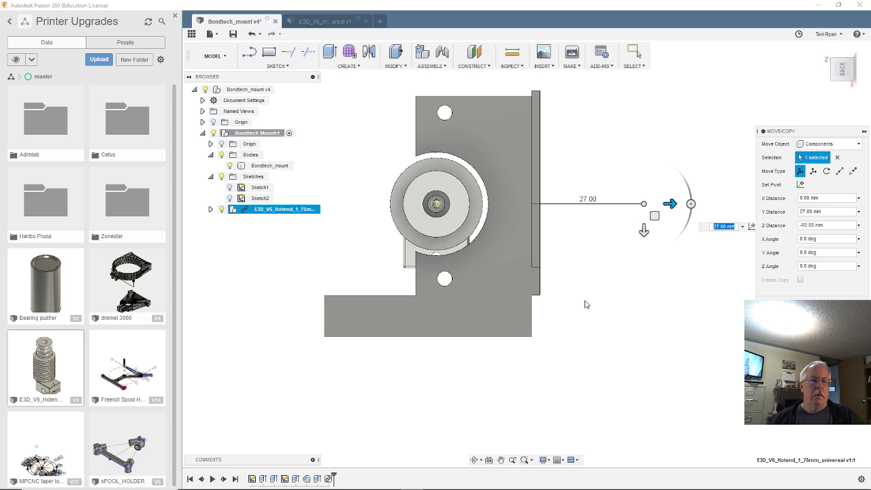
shift+middle_drag(585, 304, 633, 220)
key(Return)
key(Escape)
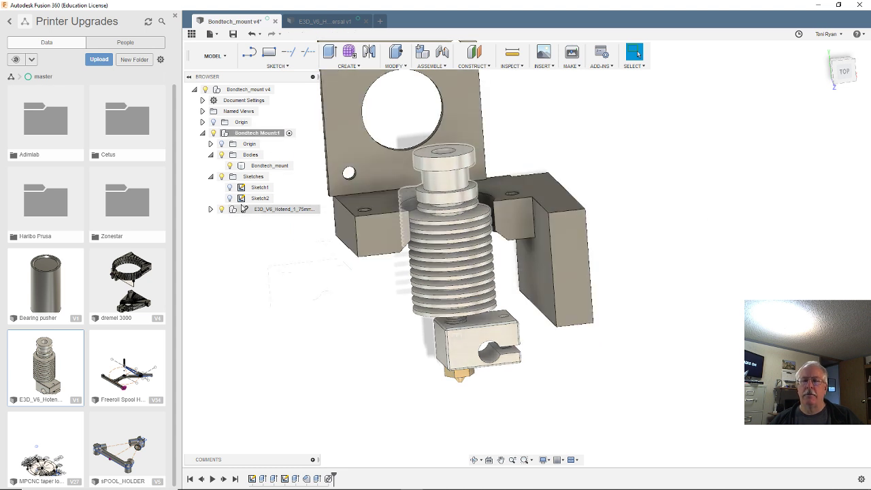
- Nest the hotend component under Bondtech Mount:1 in the browser
scroll(349, 228, down, 3)
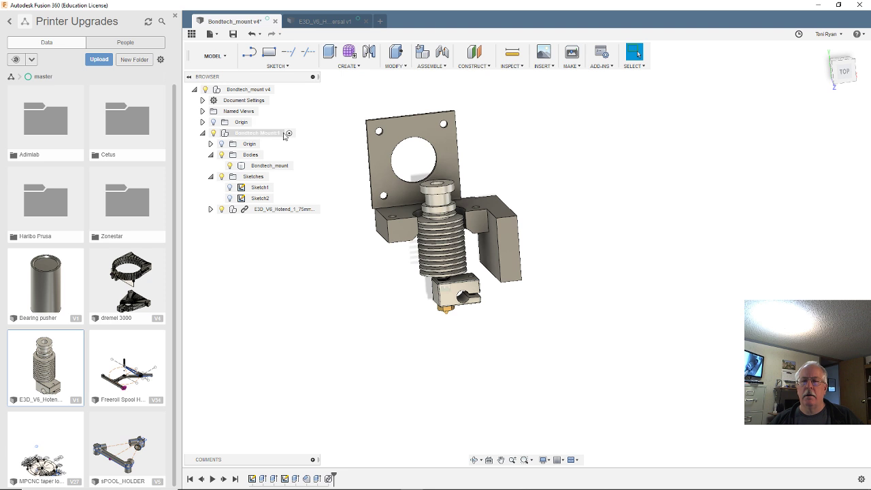
drag(265, 209, 240, 130)
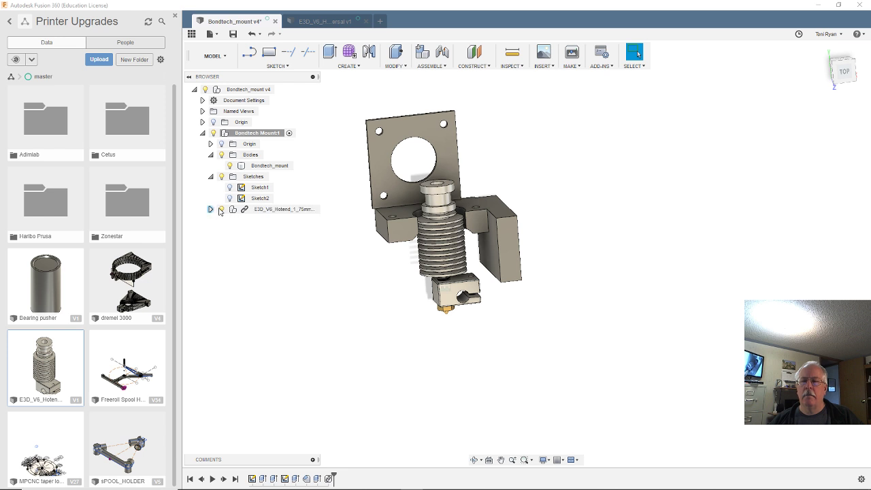
drag(259, 213, 230, 132)
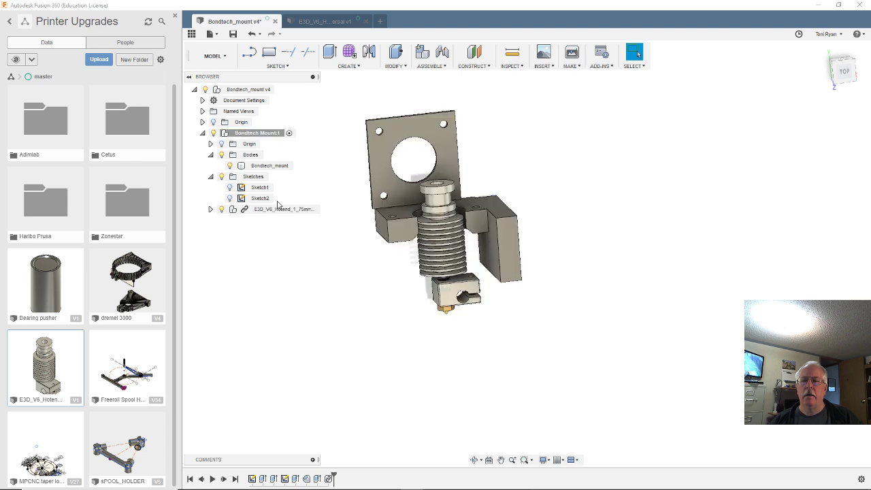
- Orbit to check the hotend's fit, then open the Zonestar folder in the Data panel
scroll(415, 250, down, 3)
scroll(415, 250, up, 4)
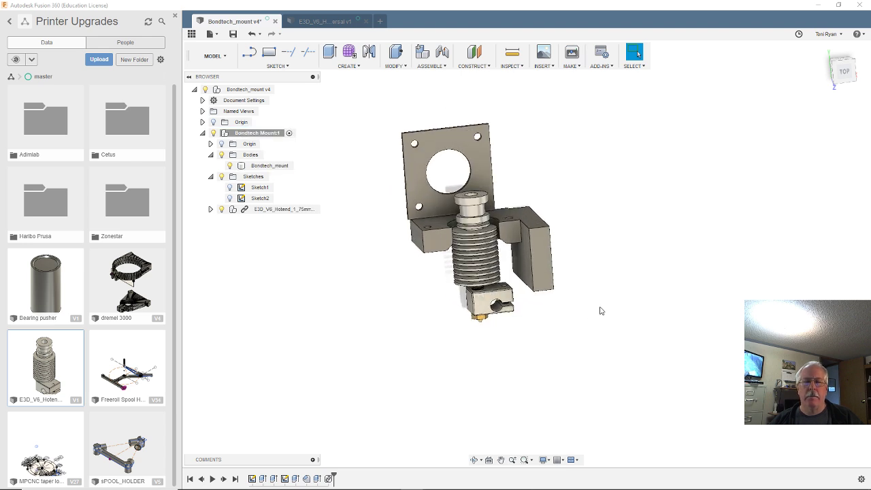
shift+middle_drag(600, 308, 571, 320)
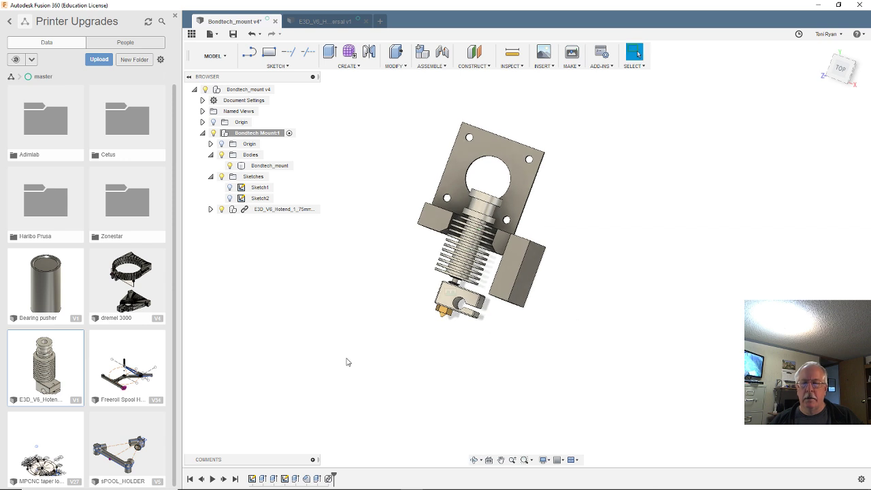
scroll(402, 278, up, 4)
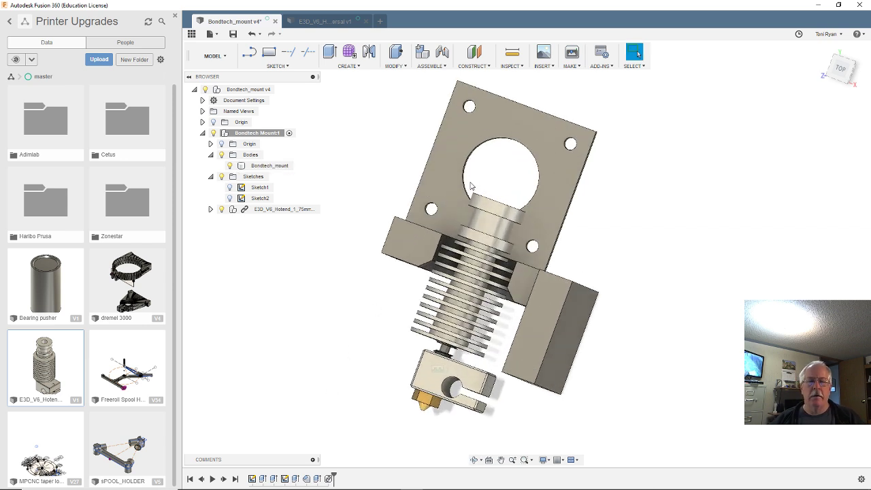
shift+middle_drag(655, 265, 632, 265)
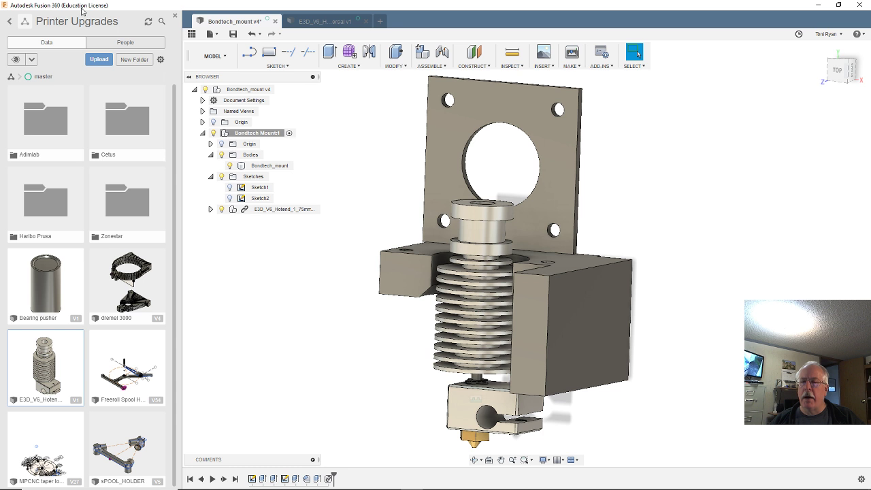
double_click(124, 198)
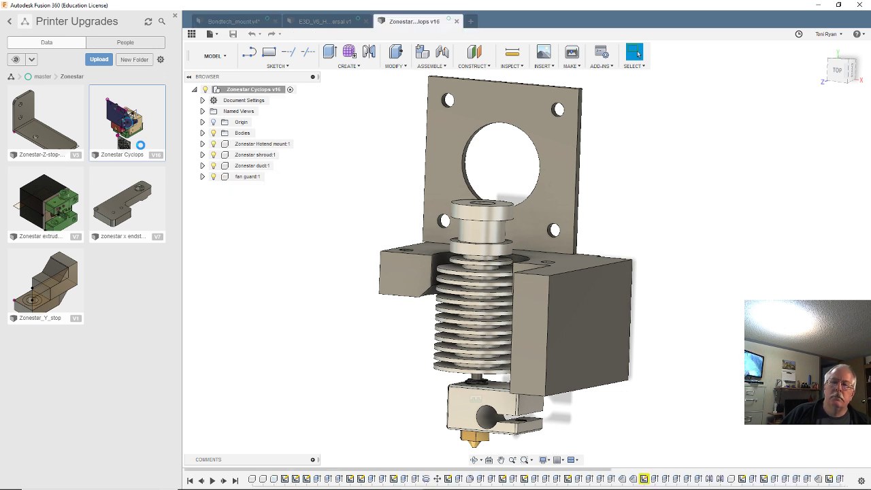
- Expand Zonestar duct:1 with its Bodies and Sketches folders in the Browser
shift+middle_drag(556, 323, 587, 257)
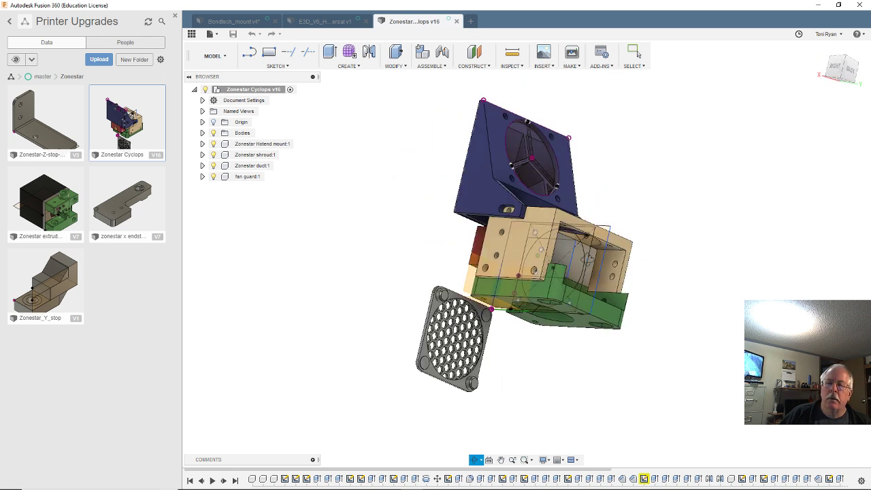
click(202, 166)
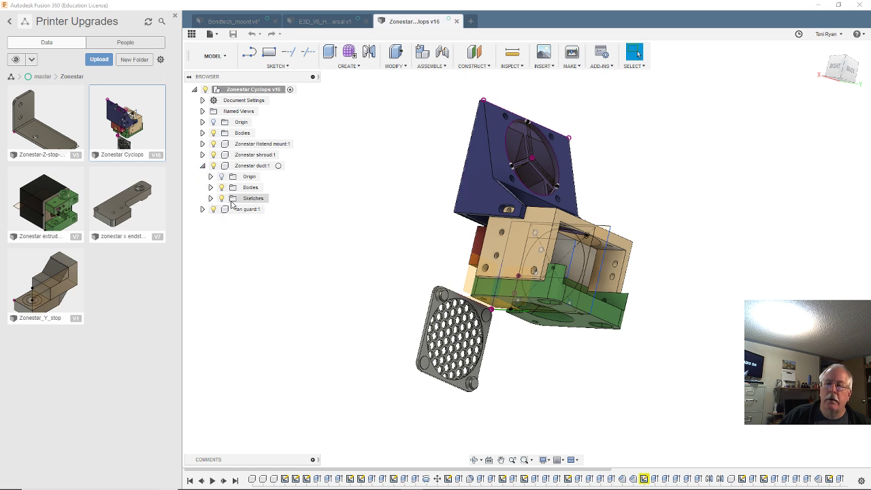
click(235, 168)
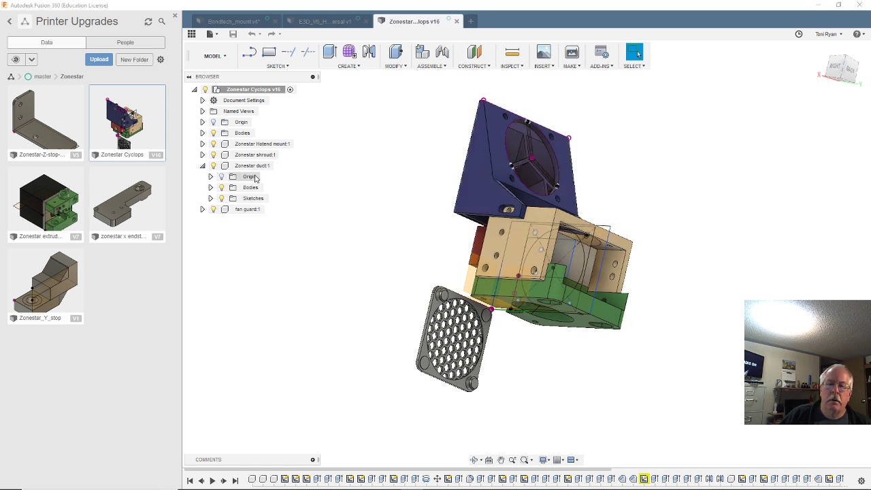
click(210, 187)
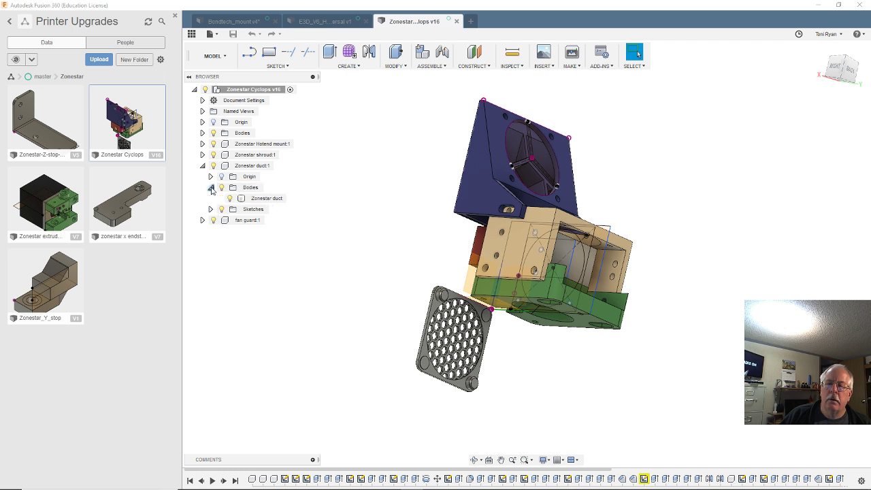
click(211, 209)
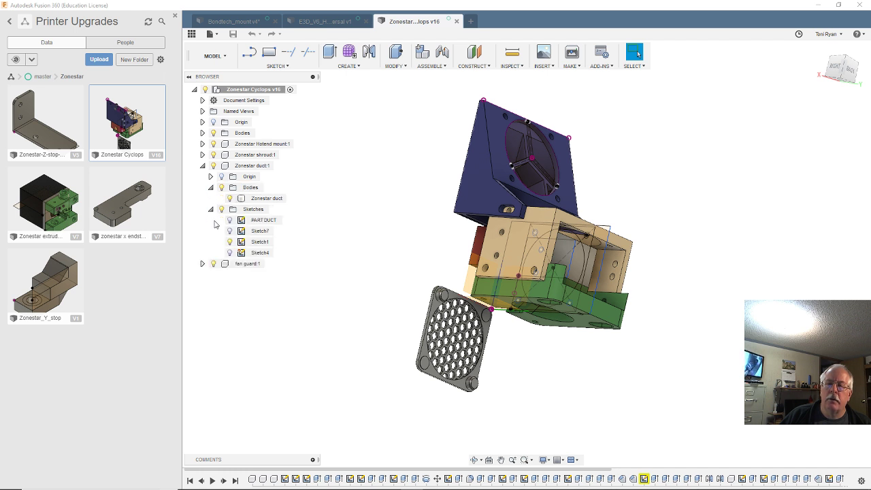
- Orbit around the duct to inspect the heater block and the duct's top face
shift+middle_drag(561, 240, 850, 194)
scroll(418, 262, up, 5)
shift+middle_drag(418, 262, 690, 168)
click(605, 191)
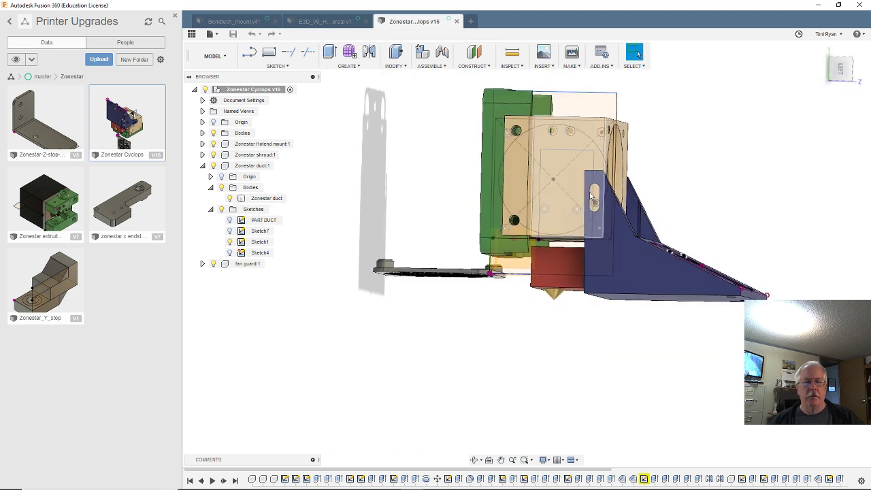
click(561, 318)
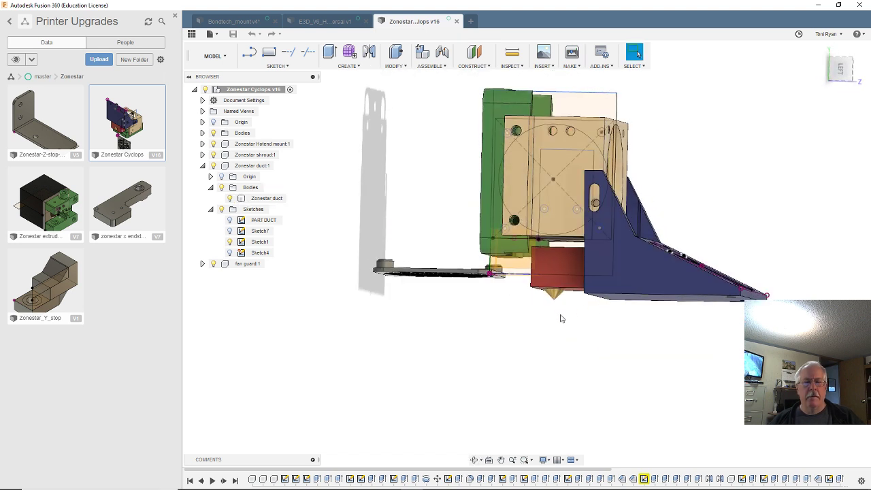
shift+middle_drag(642, 316, 616, 327)
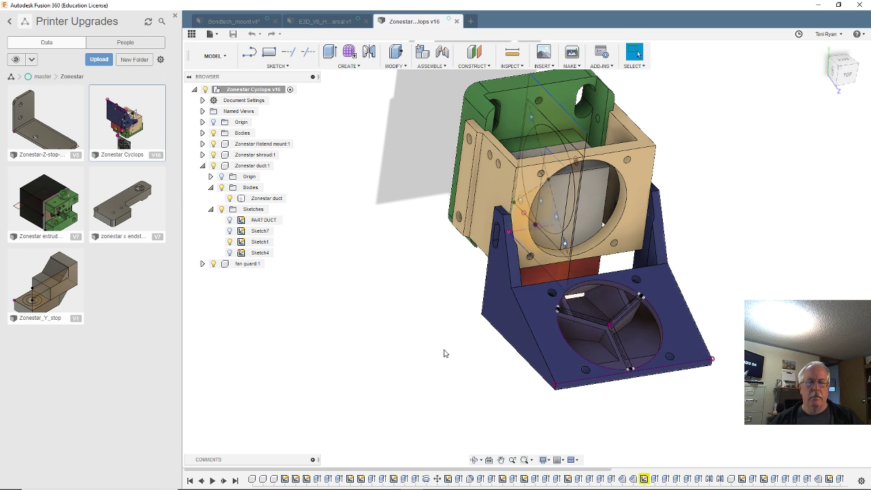
shift+middle_drag(439, 347, 485, 339)
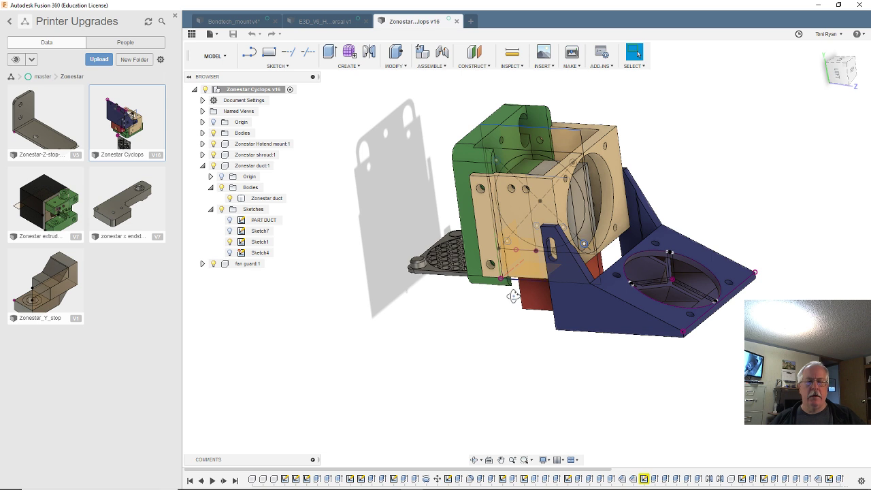
shift+middle_drag(596, 249, 646, 269)
click(636, 273)
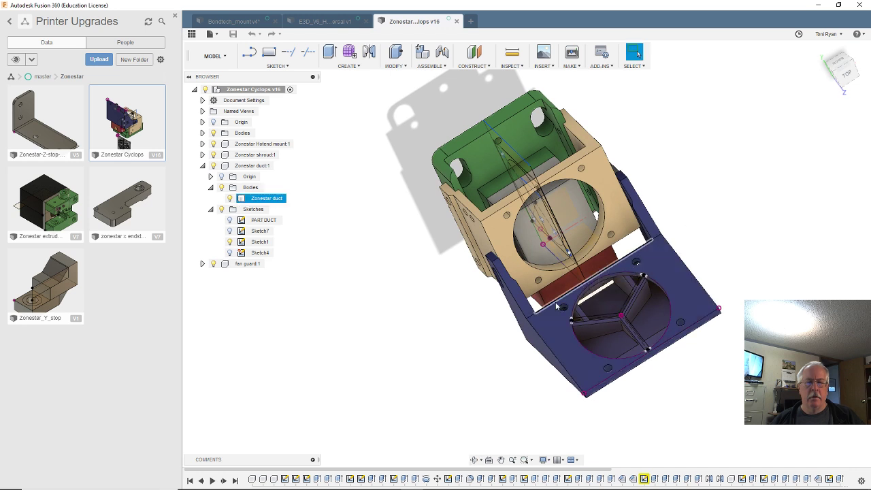
key(Escape)
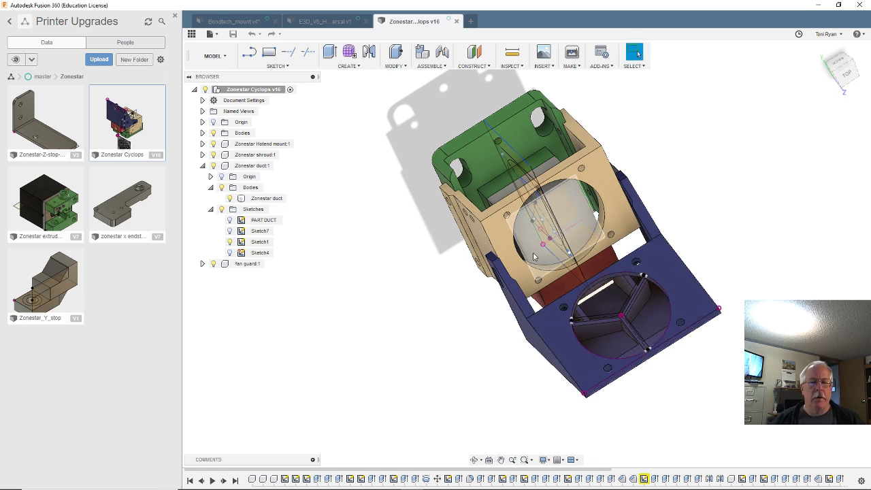
- Inspect the duct's round opening, honeycomb grille and underside, selecting the duct body
scroll(584, 345, up, 6)
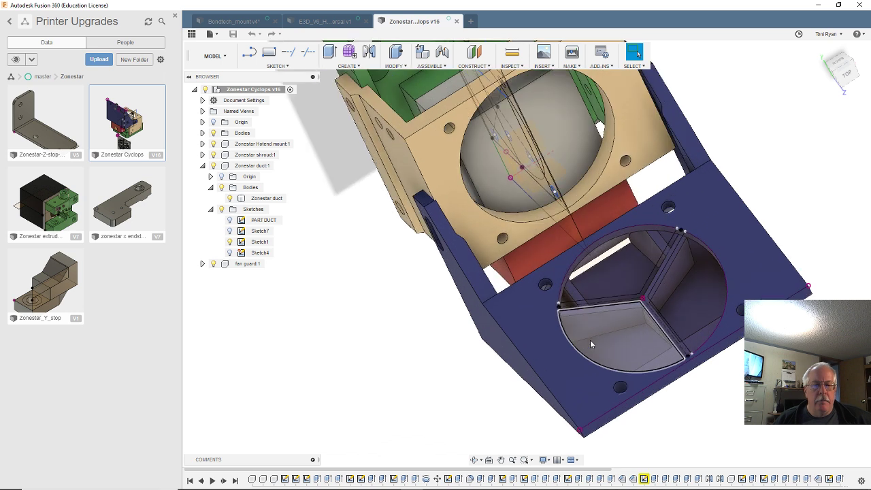
mouse_move(381, 386)
shift+middle_down()
mouse_move(301, 397)
mouse_move(325, 387)
mouse_move(331, 403)
mouse_move(342, 402)
mouse_move(354, 381)
mouse_move(347, 404)
mouse_move(372, 377)
mouse_move(367, 383)
shift+middle_up()
scroll(367, 383, down, 5)
shift+middle_drag(581, 321, 615, 313)
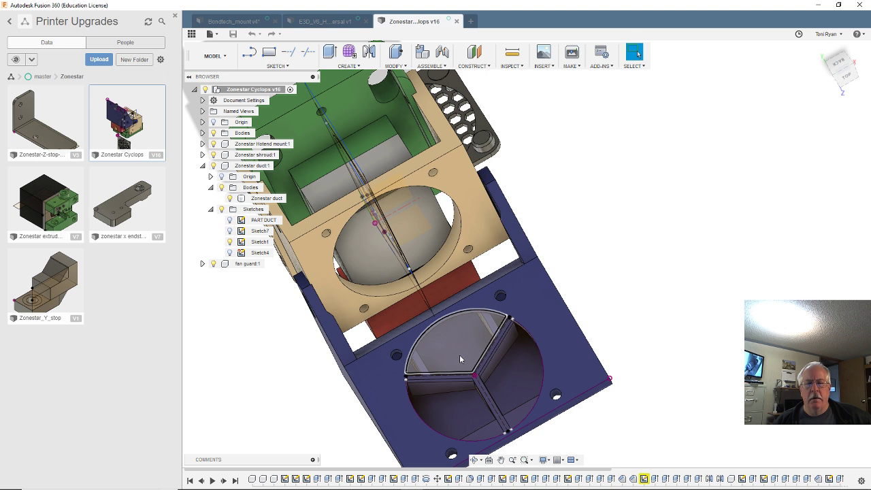
shift+middle_drag(599, 278, 510, 291)
click(601, 284)
key(Escape)
scroll(523, 297, up, 3)
scroll(524, 297, up, 3)
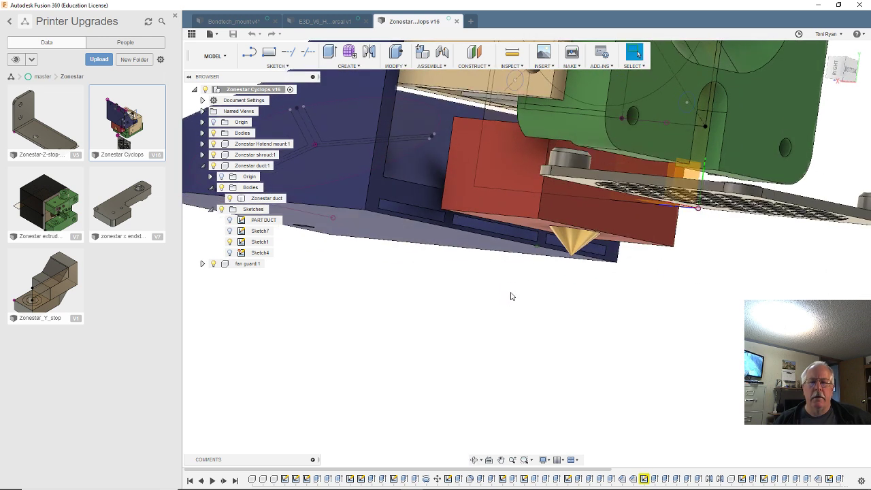
click(416, 220)
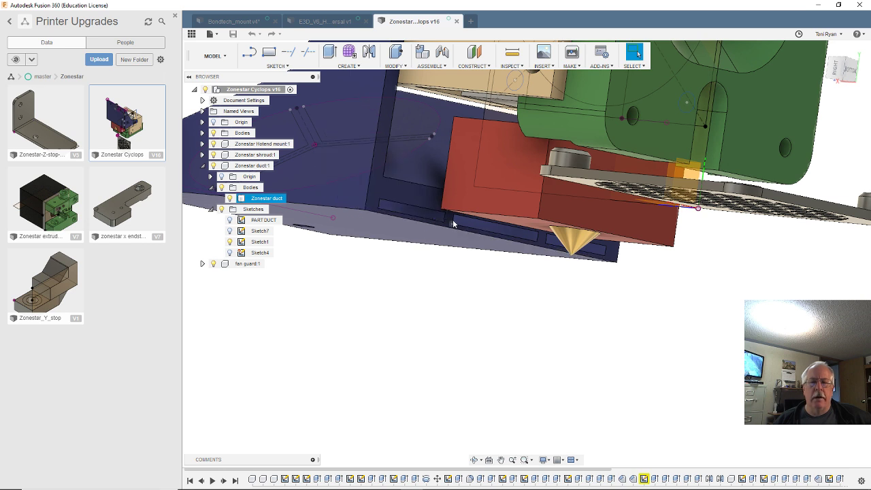
click(755, 246)
click(478, 232)
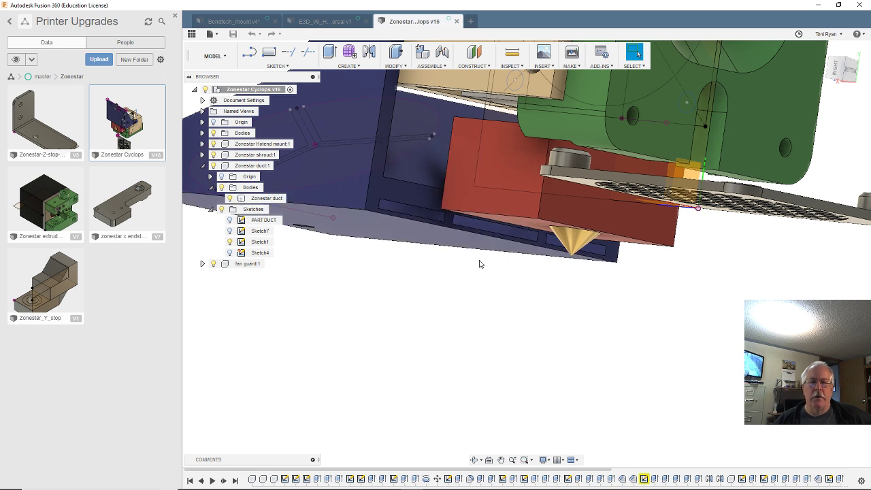
shift+middle_drag(479, 264, 523, 330)
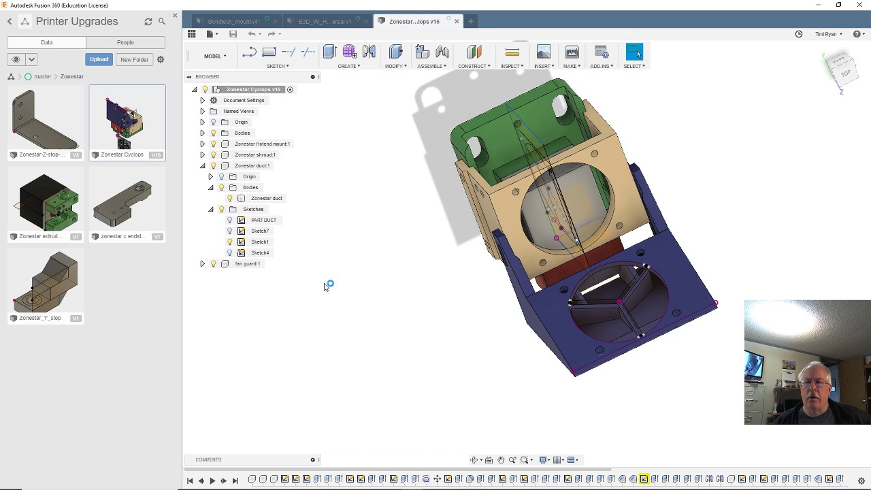
double_click(259, 232)
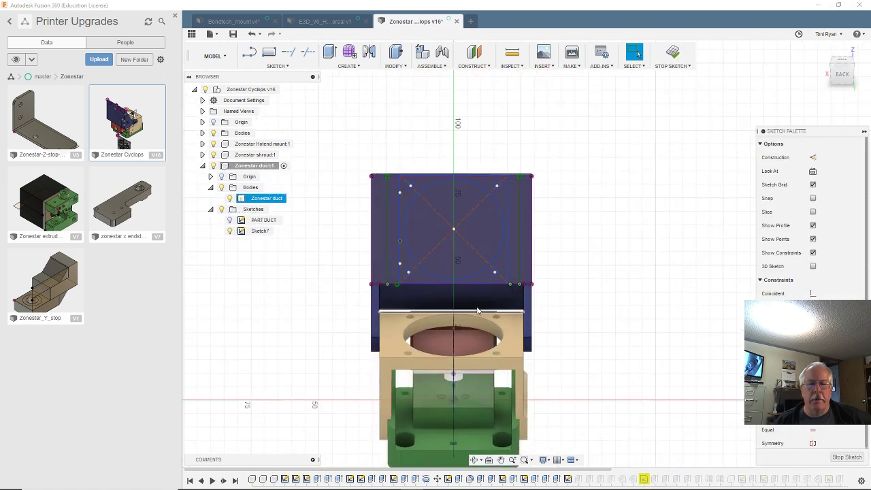
scroll(391, 289, down, 1)
scroll(492, 272, up, 3)
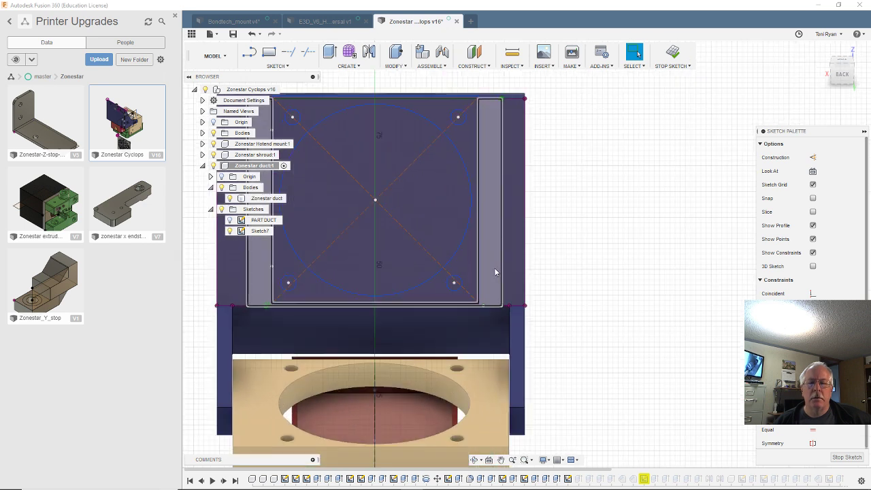
scroll(663, 245, down, 2)
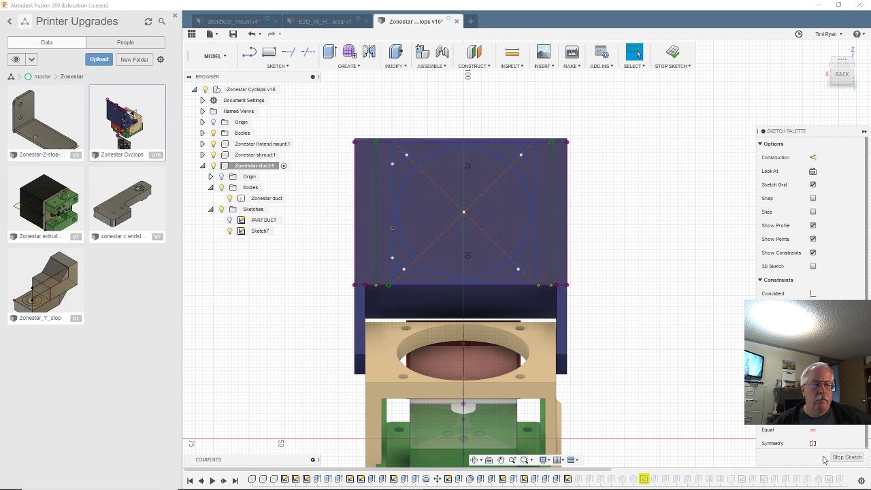
click(845, 457)
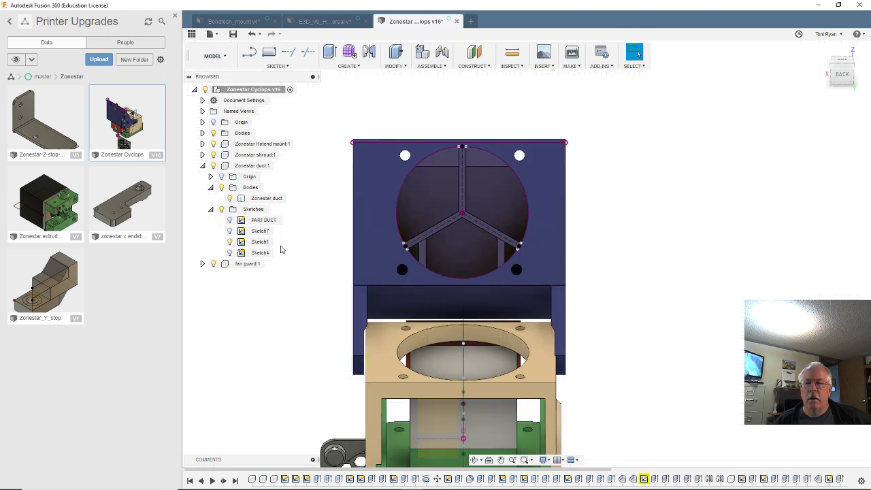
click(239, 230)
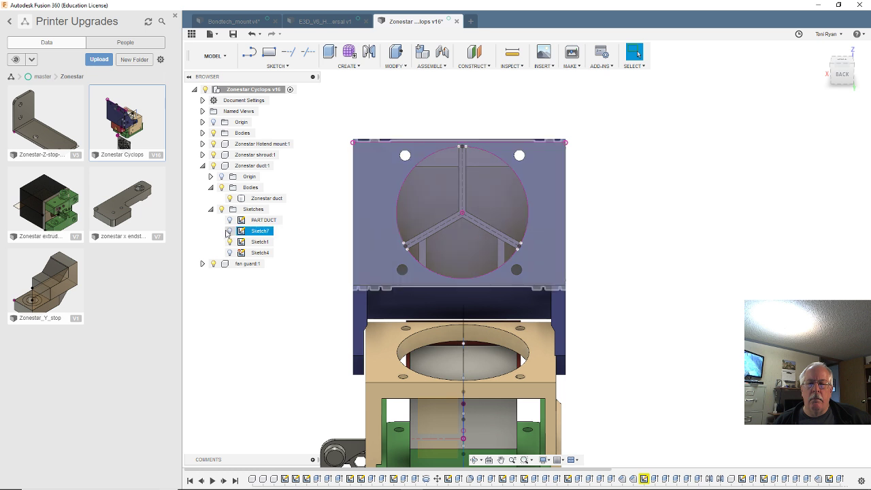
click(229, 233)
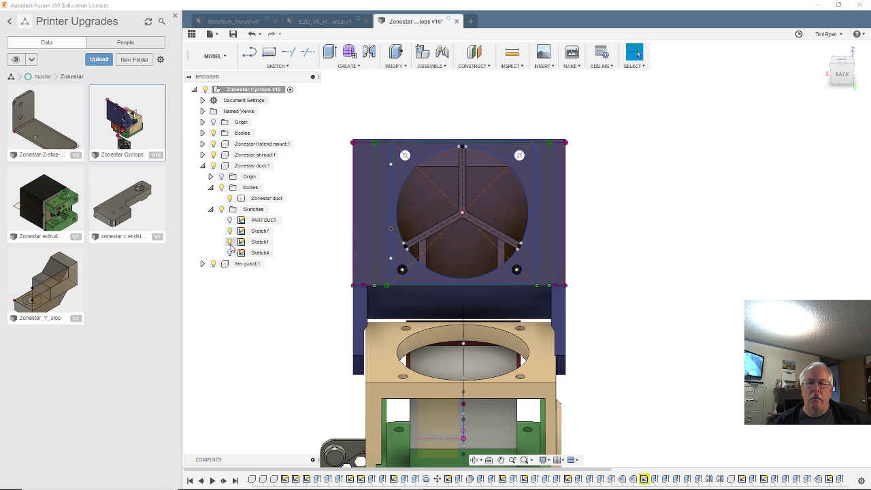
click(230, 254)
click(231, 253)
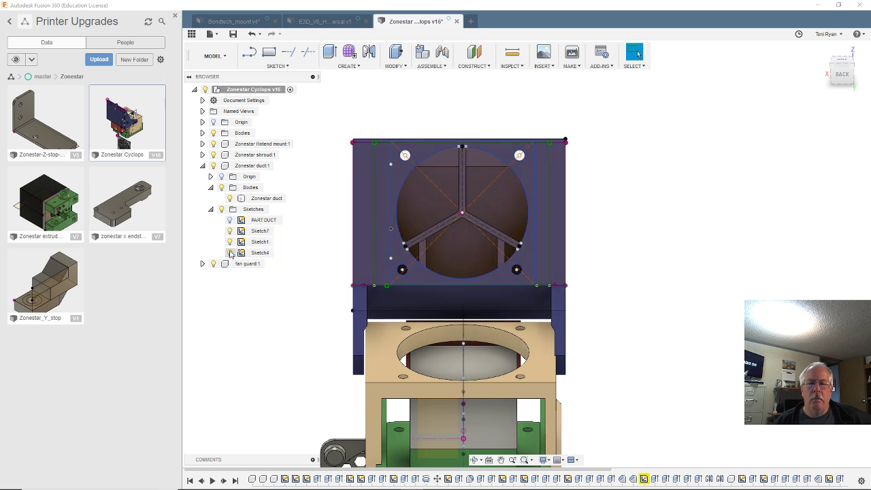
double_click(252, 253)
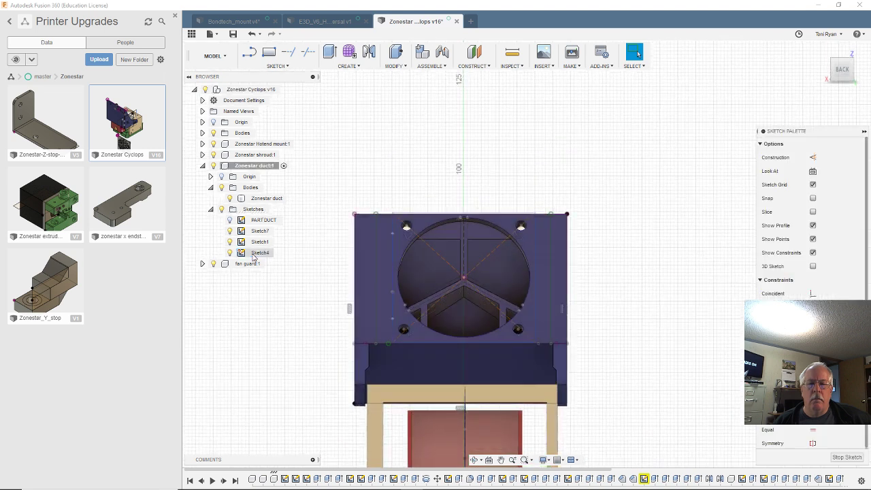
scroll(451, 362, down, 2)
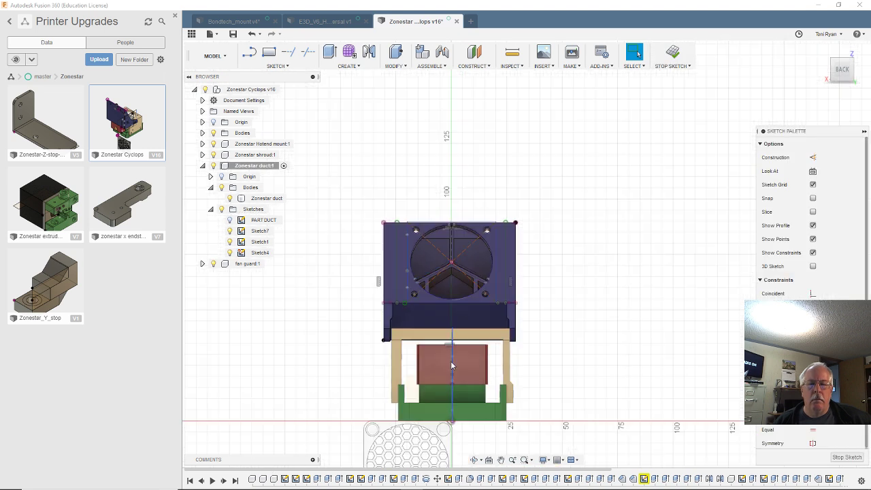
scroll(451, 362, up, 3)
scroll(451, 359, up, 2)
scroll(533, 317, down, 2)
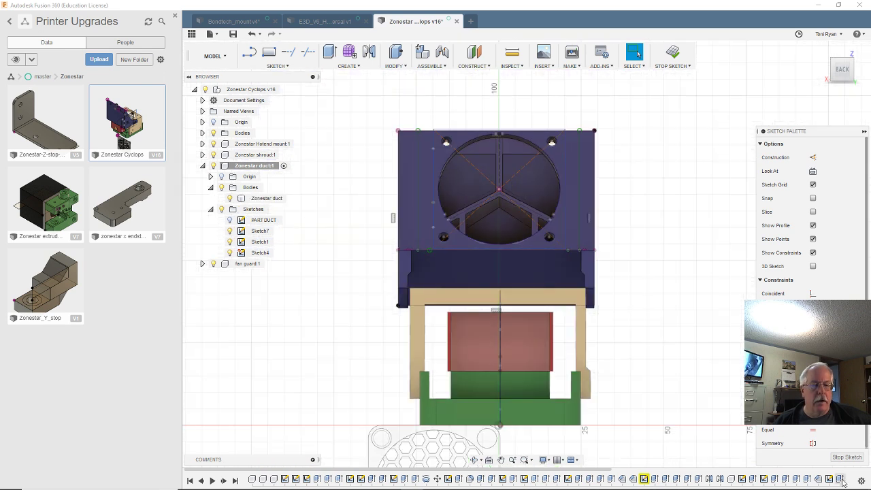
click(847, 458)
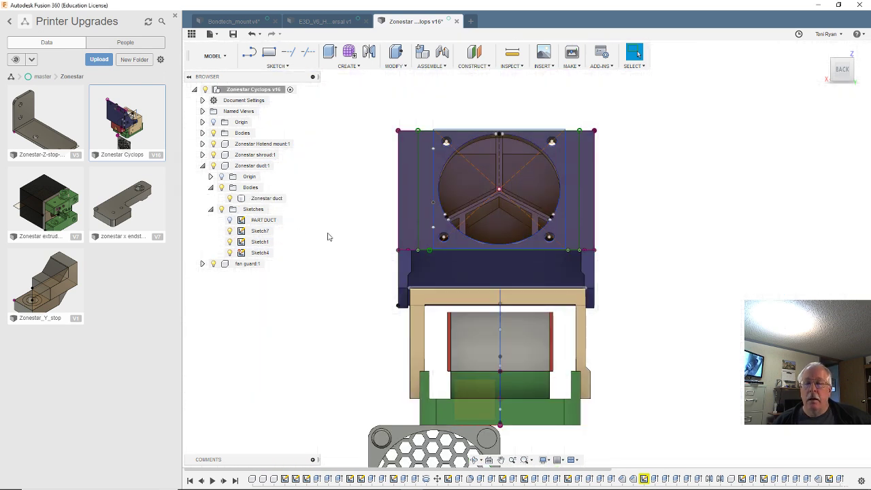
double_click(253, 242)
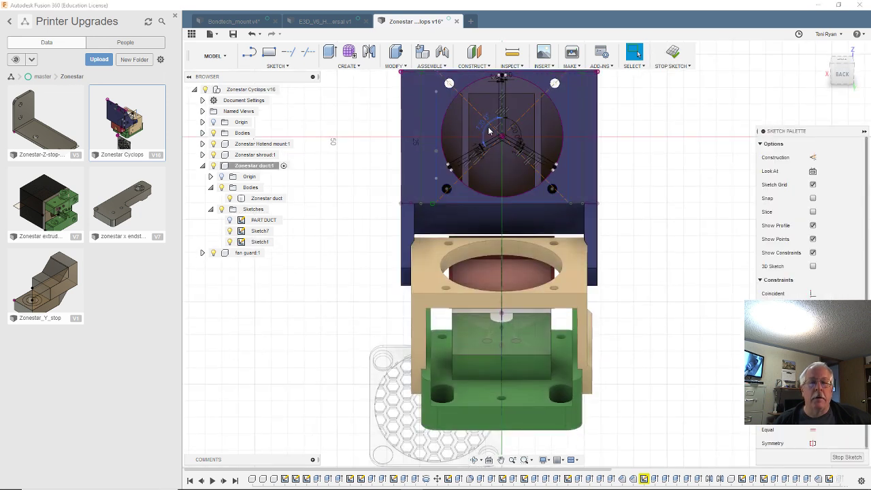
click(846, 457)
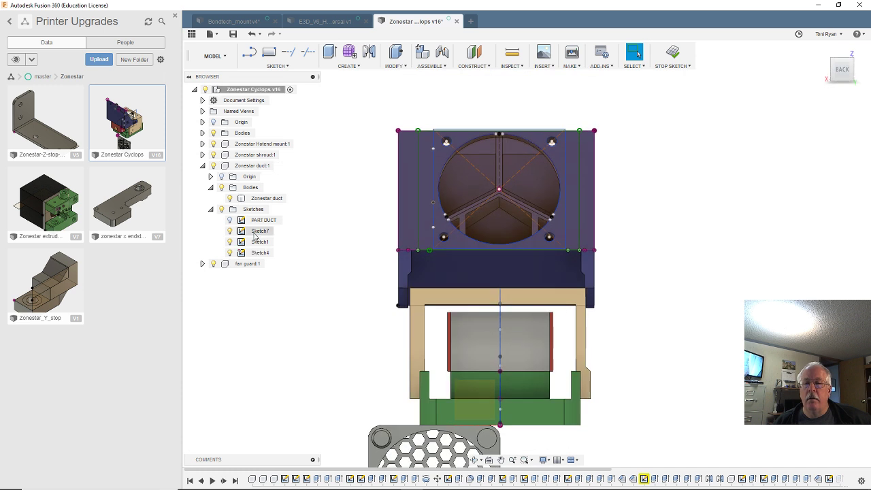
click(238, 221)
key(Escape)
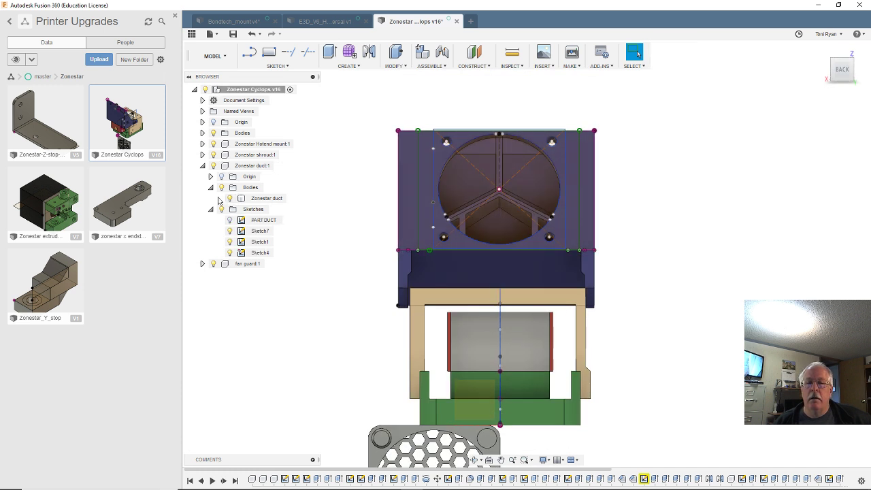
double_click(246, 233)
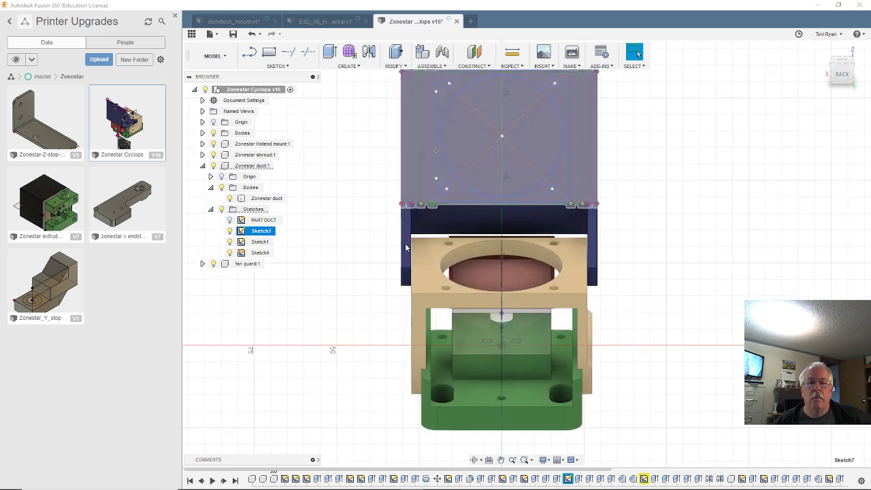
scroll(437, 230, up, 3)
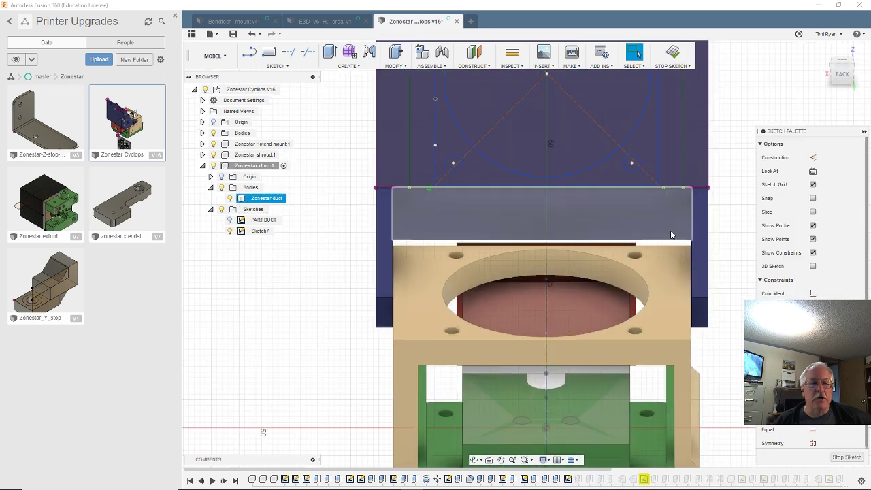
scroll(612, 215, down, 3)
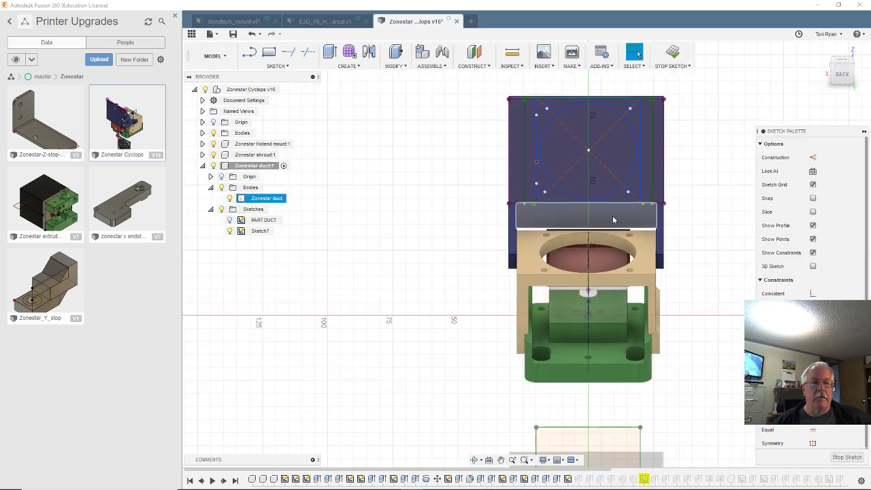
click(854, 458)
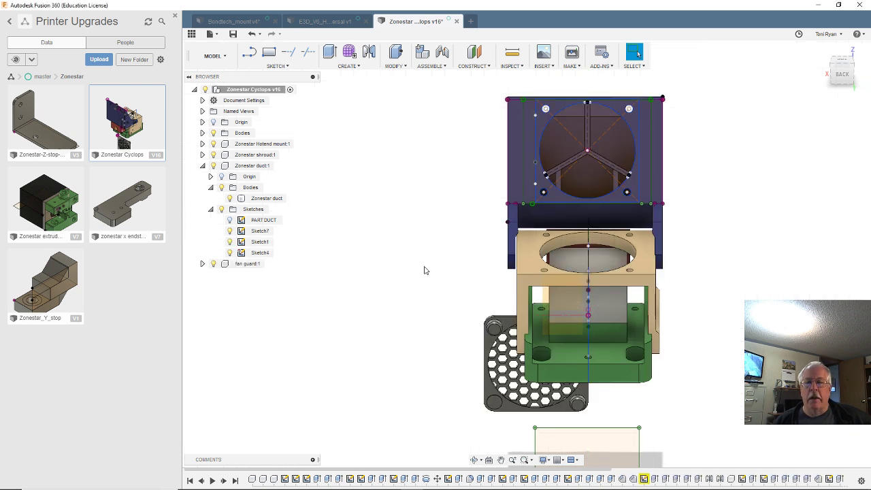
shift+middle_drag(770, 274, 594, 272)
scroll(572, 289, down, 3)
shift+middle_drag(709, 305, 650, 382)
scroll(650, 382, up, 3)
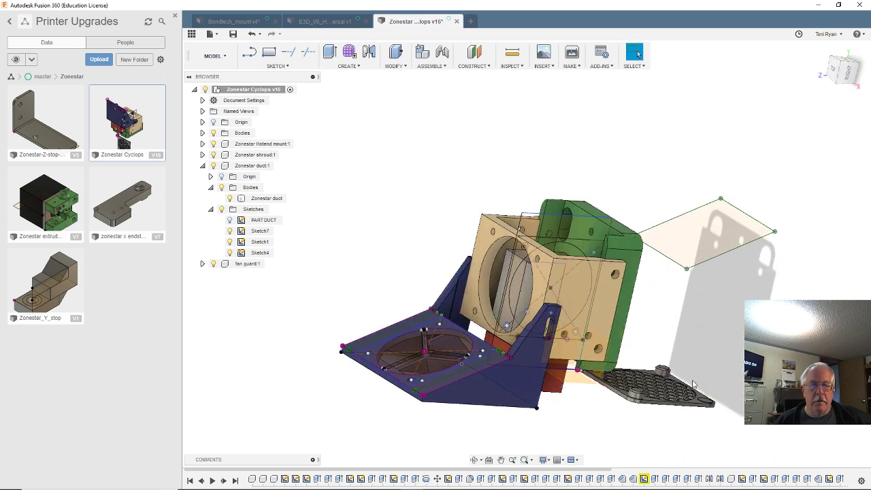
shift+middle_drag(593, 414, 512, 344)
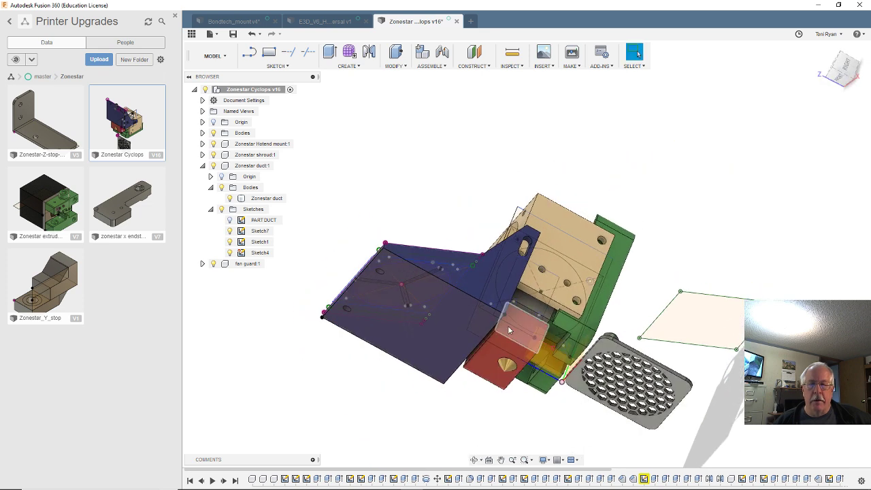
shift+middle_drag(402, 193, 416, 255)
scroll(452, 288, up, 3)
scroll(503, 333, down, 4)
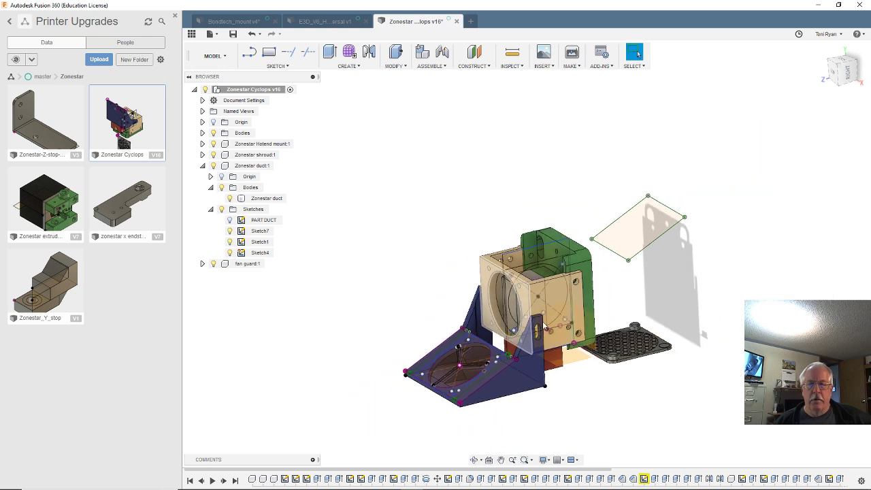
scroll(556, 376, up, 2)
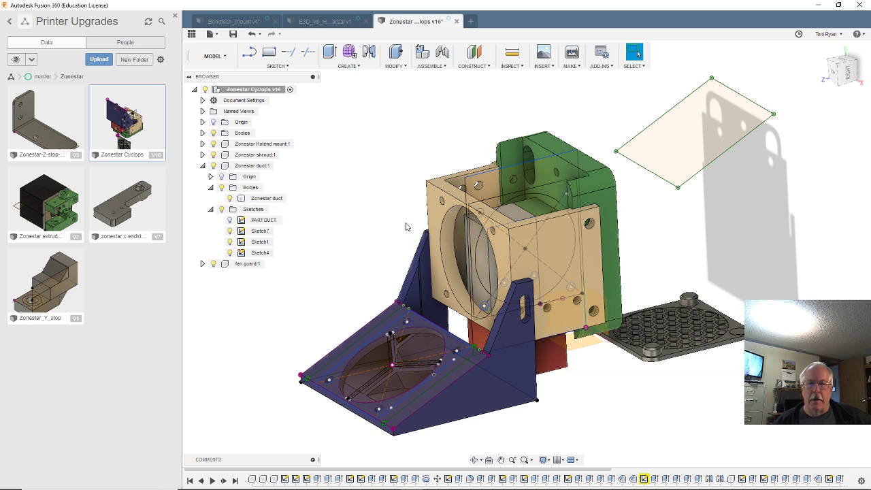
mouse_move(406, 227)
shift+middle_down()
mouse_move(423, 233)
mouse_move(421, 221)
shift+middle_up()
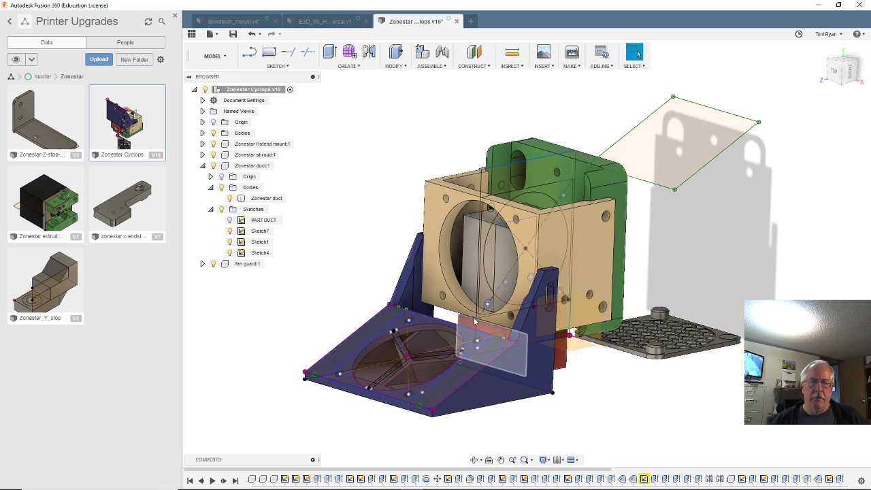
shift+middle_drag(374, 274, 398, 272)
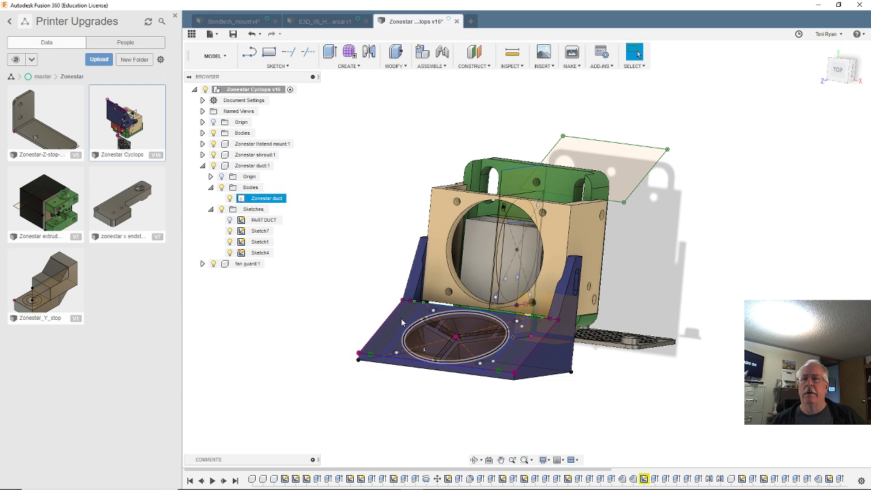
- Close the Zonestar Cyclops and E3D V6 tabs, inspect the mount, and select the Bondtech_mount v4 root
click(456, 21)
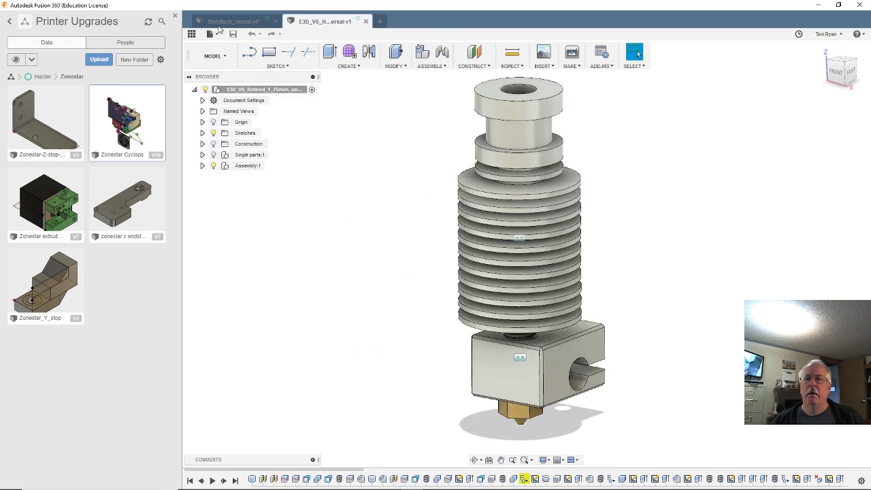
click(365, 22)
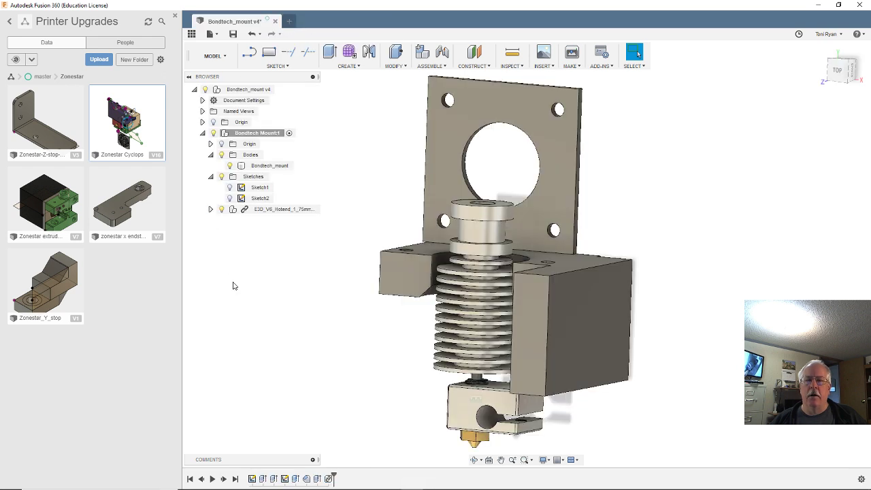
shift+middle_drag(642, 245, 534, 276)
scroll(510, 354, down, 3)
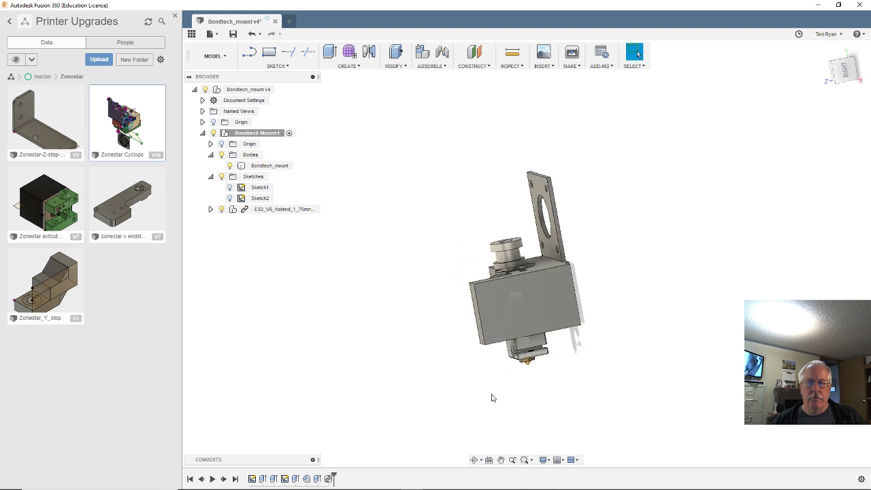
shift+middle_drag(492, 397, 603, 363)
scroll(593, 374, up, 3)
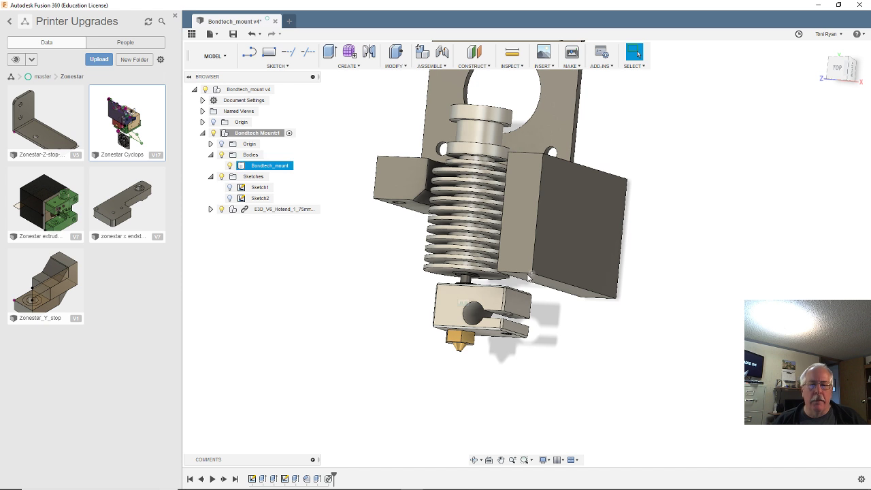
click(518, 260)
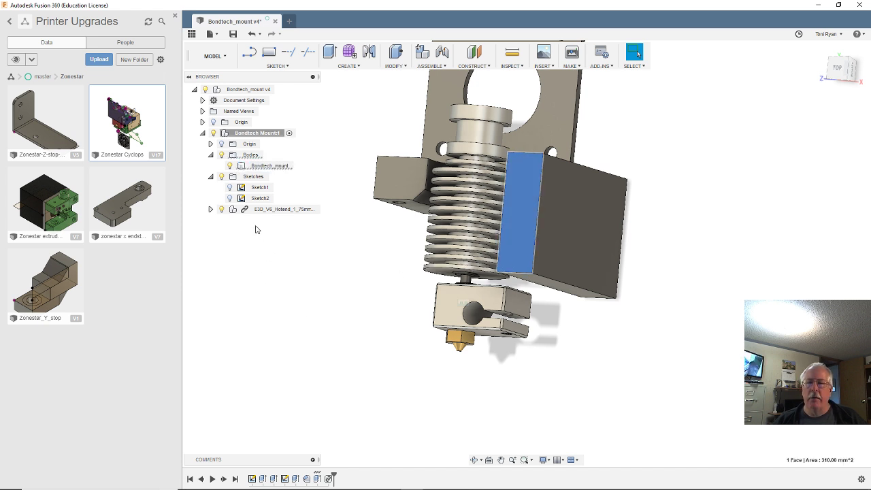
click(260, 91)
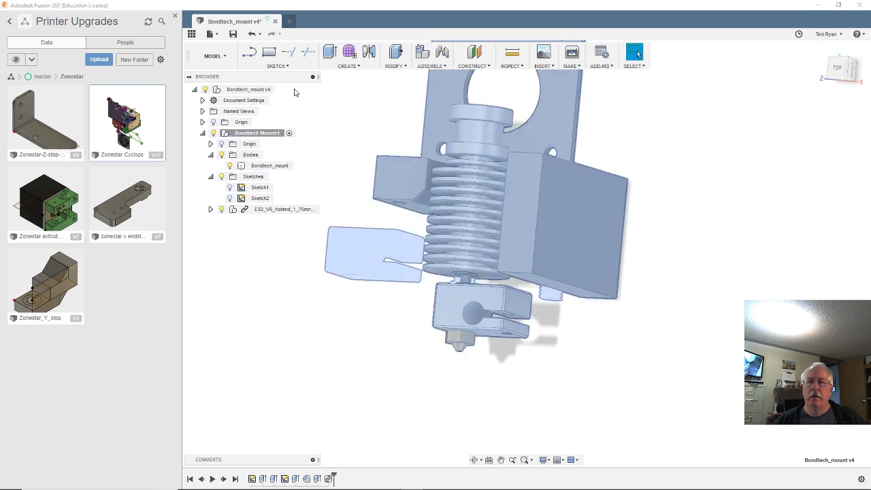
- Activate the Bondtech_mount v4 root and create a new component named fan_duct
click(285, 89)
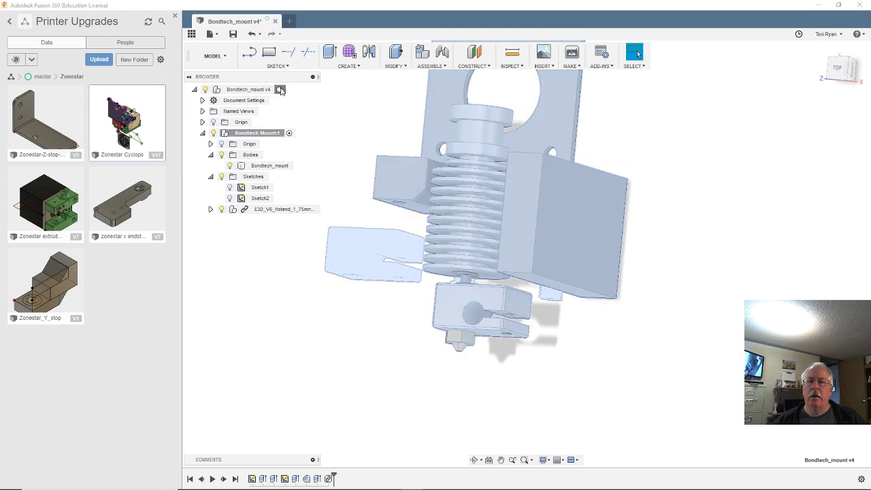
click(348, 67)
click(348, 76)
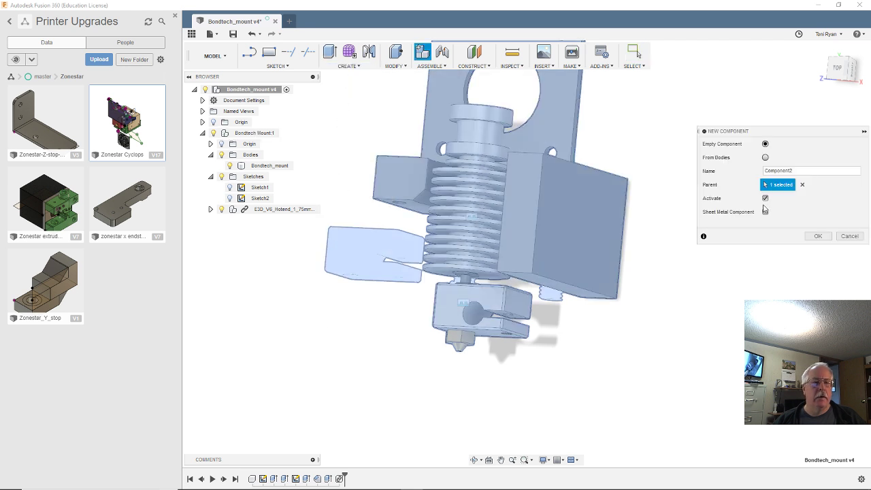
double_click(810, 175)
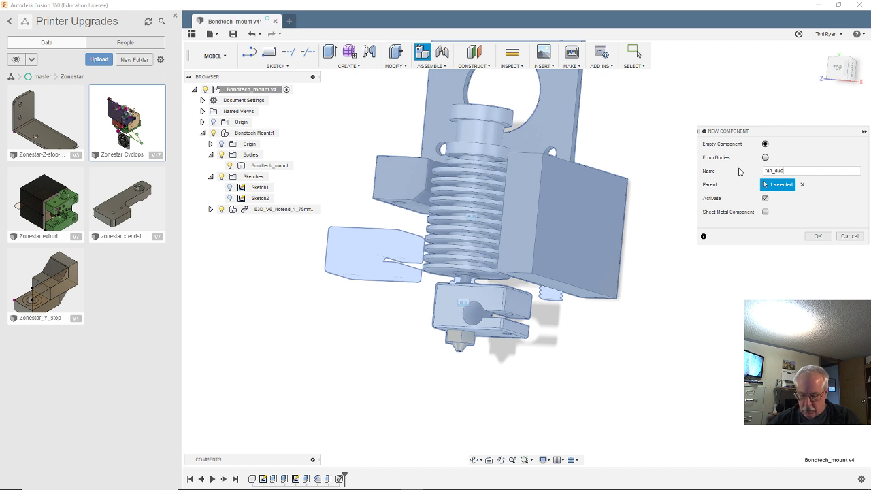
text(fan_duct)
key(Return)
click(554, 278)
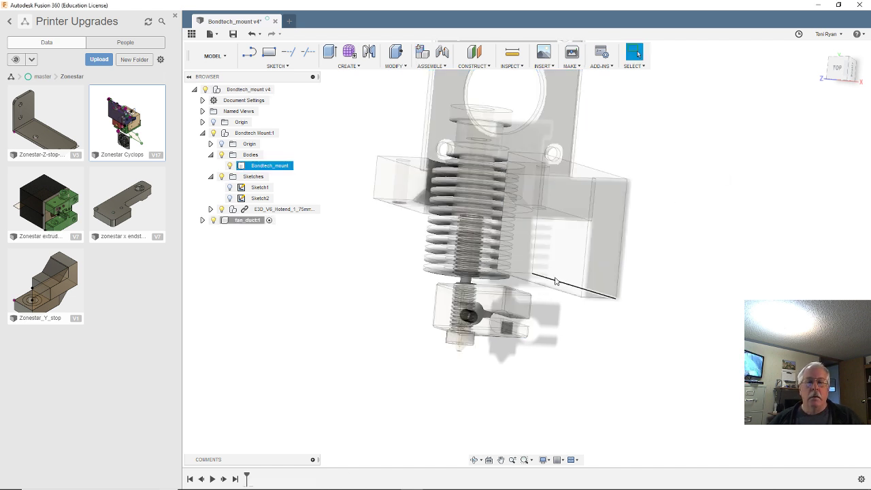
- Start a new sketch on the mount block's side face
click(521, 214)
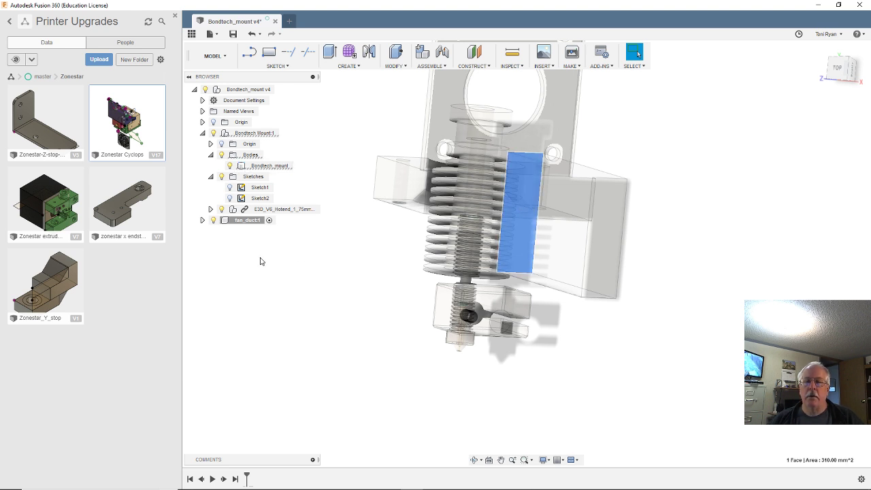
click(277, 66)
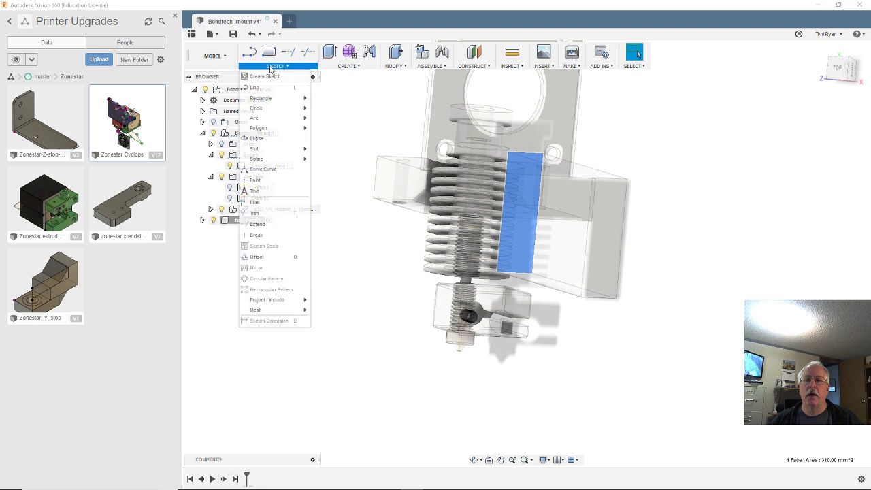
click(271, 74)
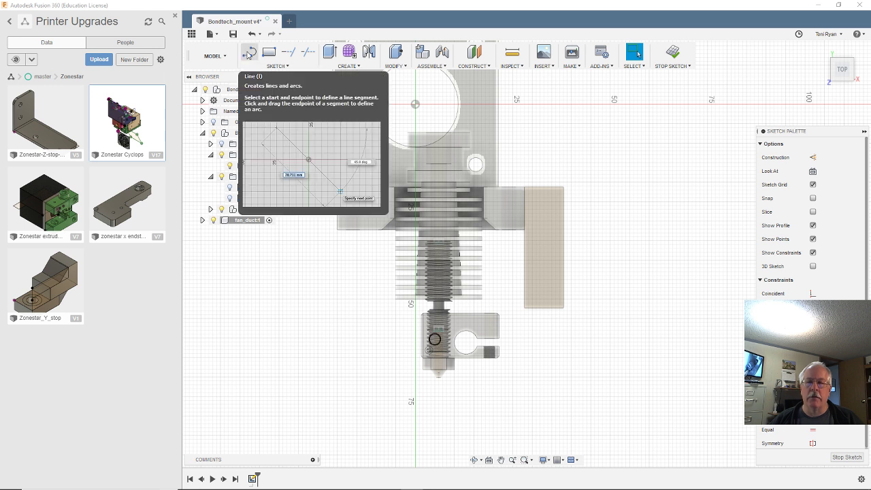
- Draw the duct outline as lines from below the nozzle, out right, past the heater block, and back to the nozzle
click(249, 54)
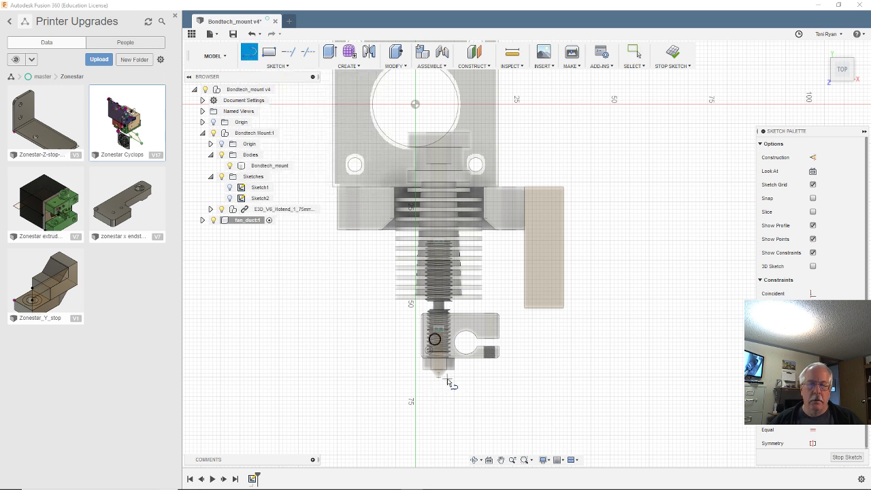
click(442, 376)
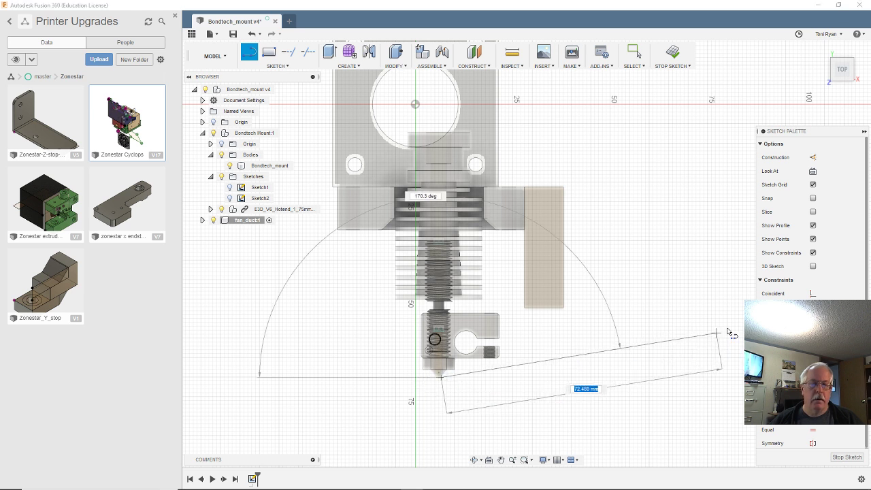
scroll(689, 340, down, 3)
scroll(671, 340, up, 2)
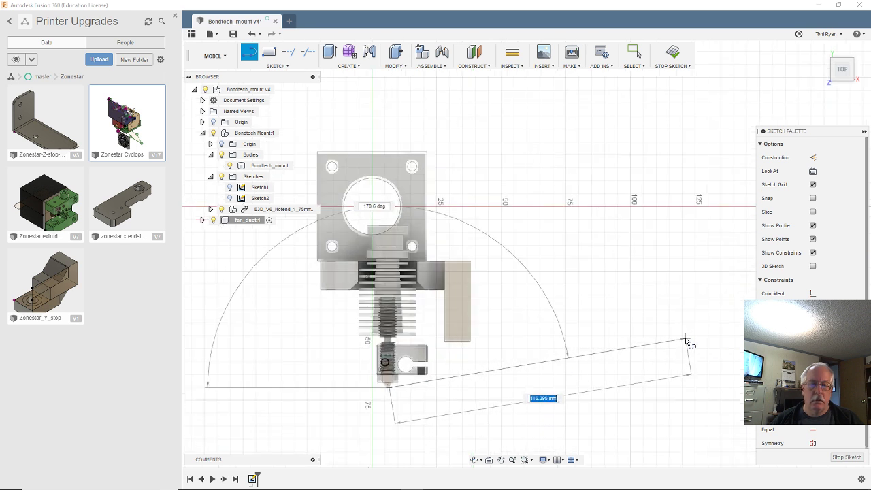
click(685, 339)
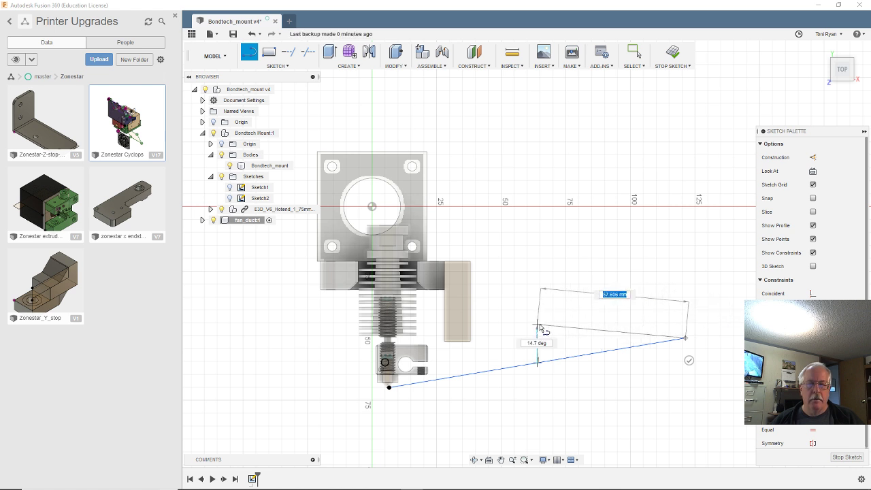
click(497, 308)
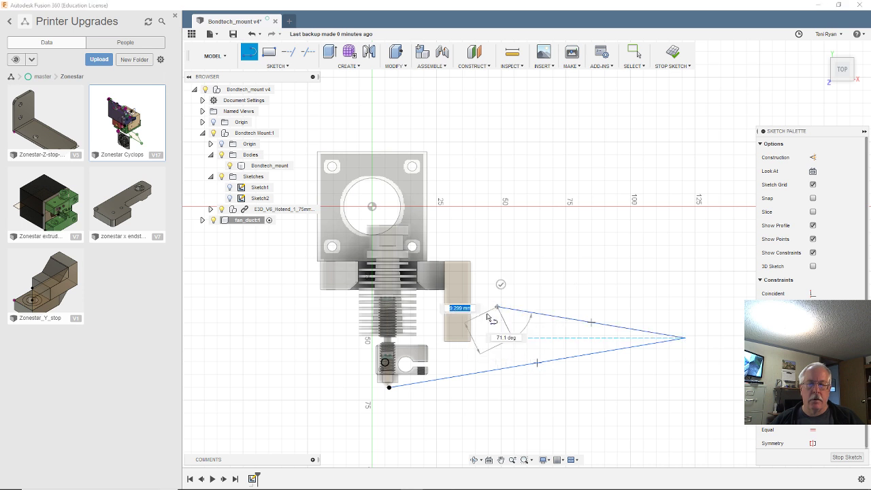
click(477, 273)
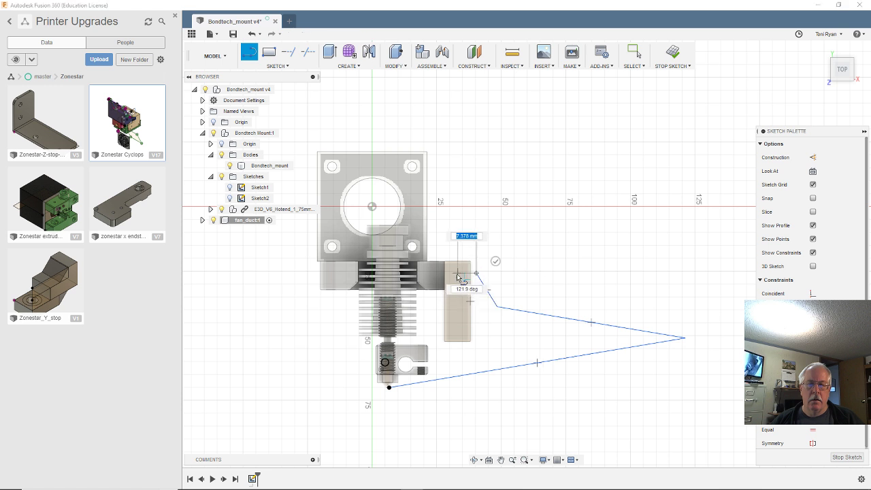
click(453, 274)
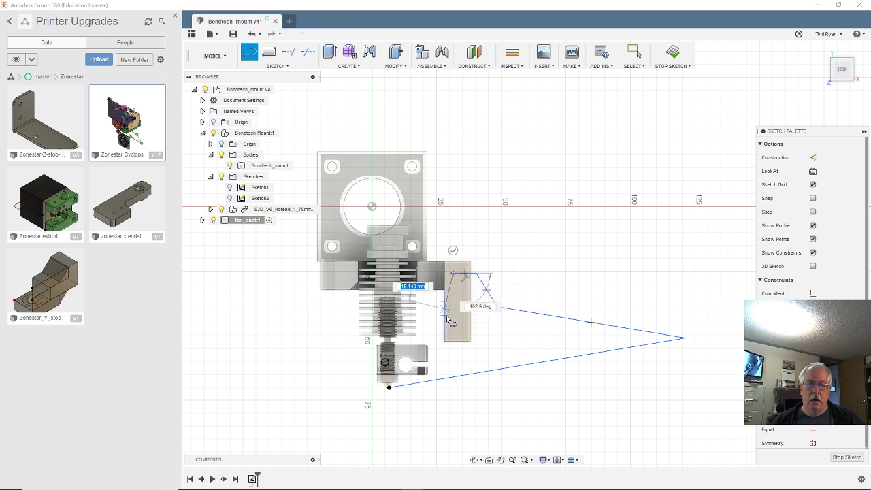
click(454, 351)
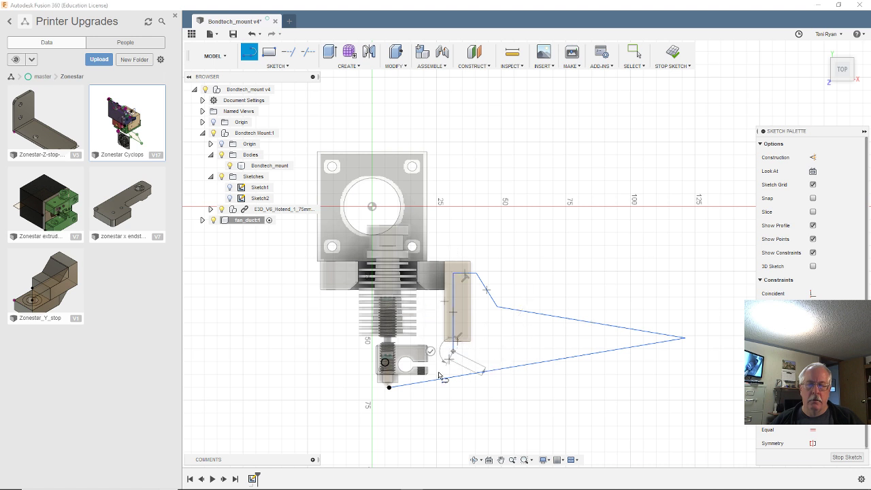
click(389, 383)
- Add a 2 mm line from the nozzle face midpoint to the tip to close the profile, then finish the sketch
scroll(402, 417, up, 3)
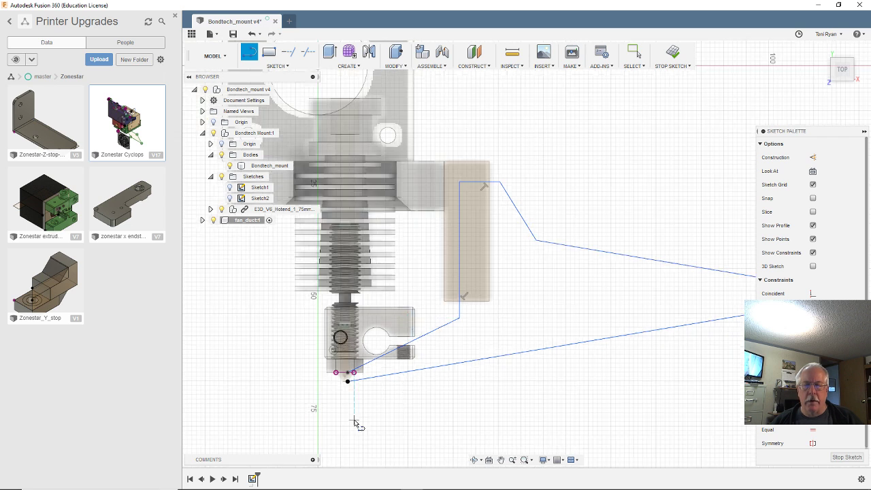
scroll(387, 369, up, 3)
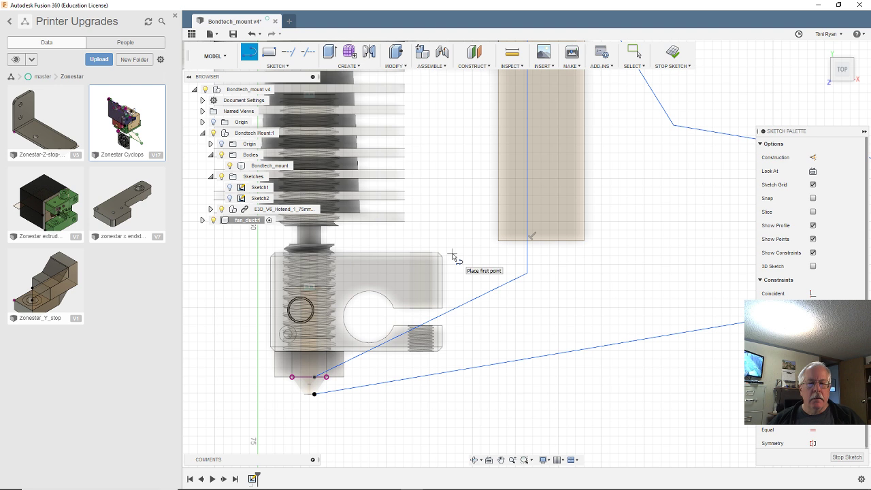
scroll(455, 280, down, 3)
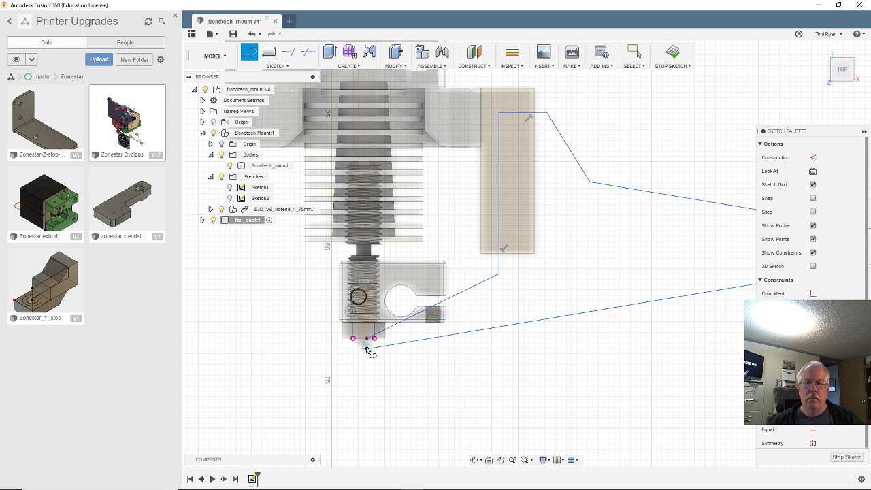
scroll(367, 350, up, 5)
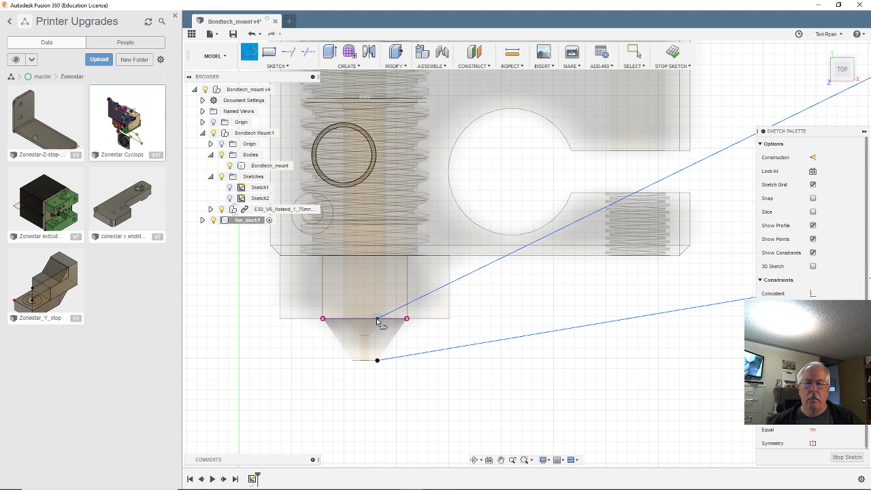
click(378, 319)
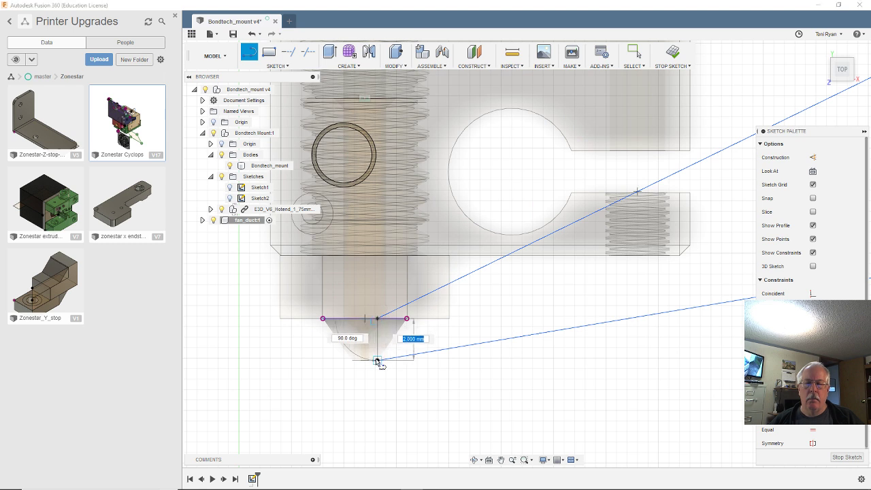
click(377, 360)
scroll(476, 340, down, 10)
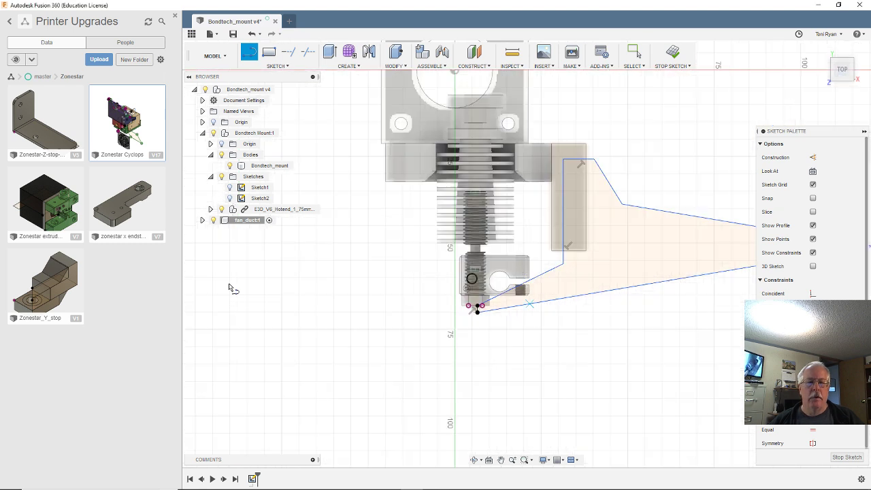
scroll(585, 217, up, 3)
scroll(388, 245, down, 3)
scroll(367, 257, up, 1)
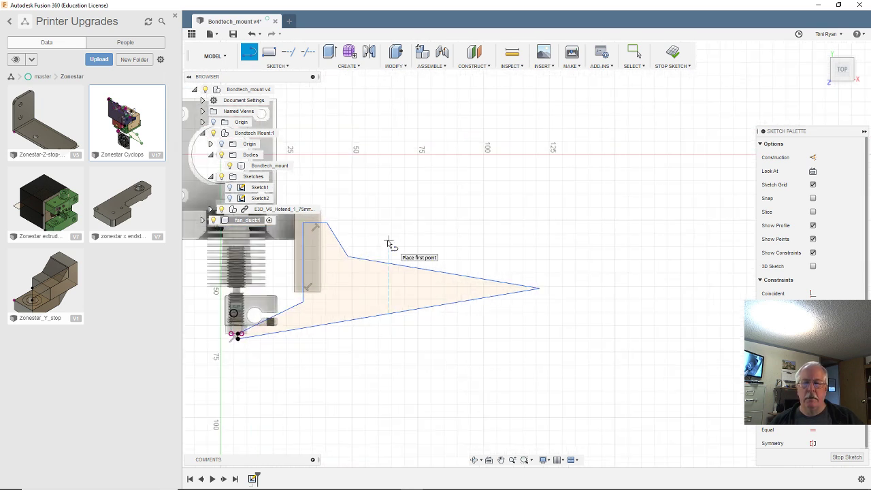
mouse_move(389, 245)
shift+middle_down()
mouse_move(418, 243)
mouse_move(379, 259)
mouse_move(369, 282)
mouse_move(386, 279)
shift+middle_up()
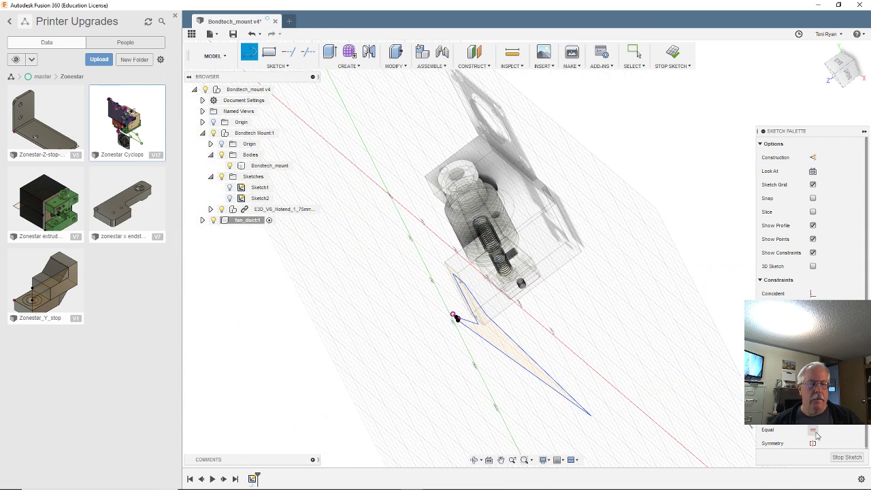
click(846, 457)
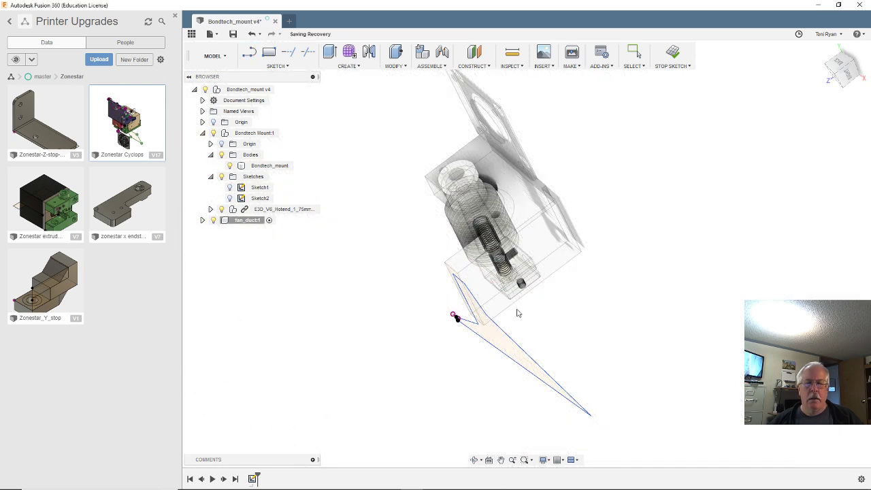
- Extrude the duct profile 2 mm as a new body
click(505, 349)
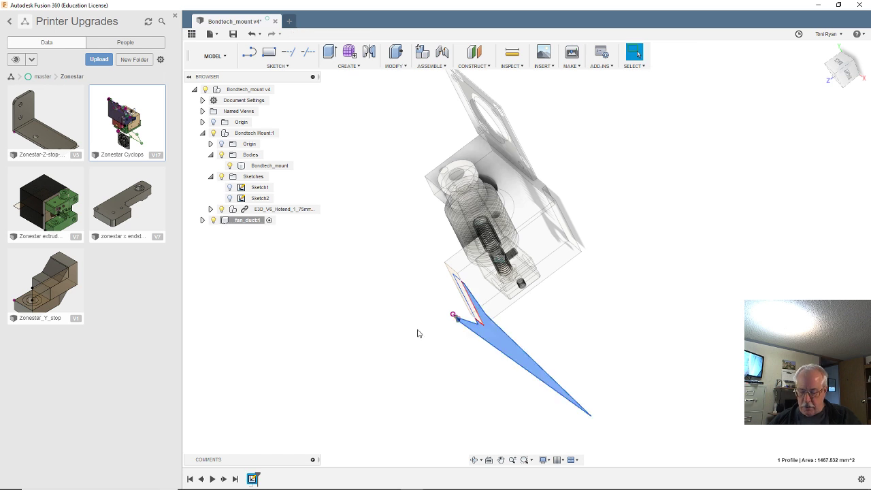
key(e)
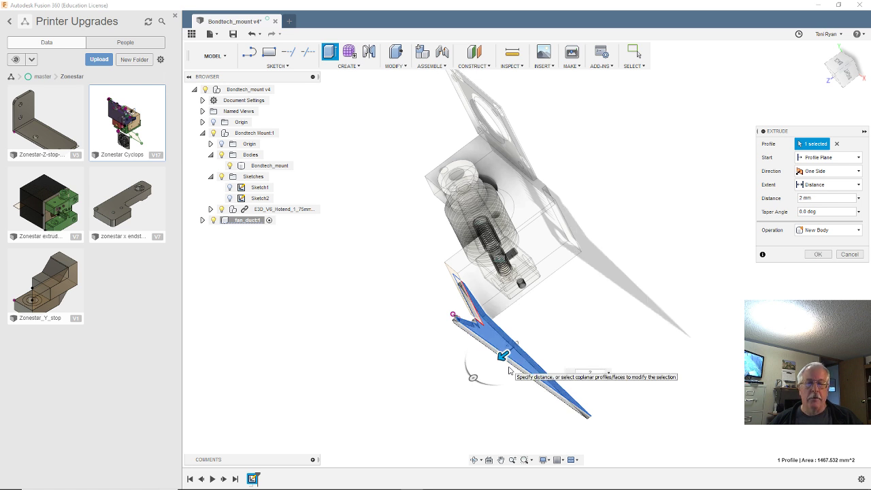
click(819, 255)
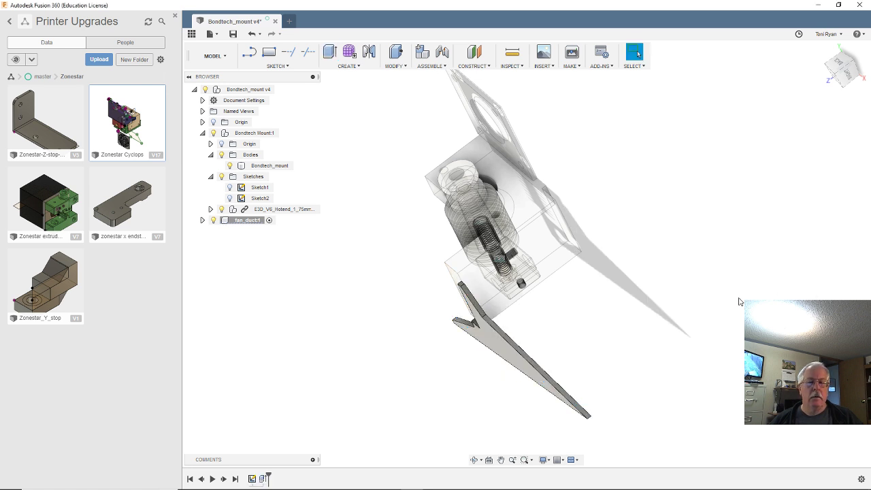
- Reveal Sketch1 under fan_duct:1 and begin a second extrude of the duct profile
click(202, 220)
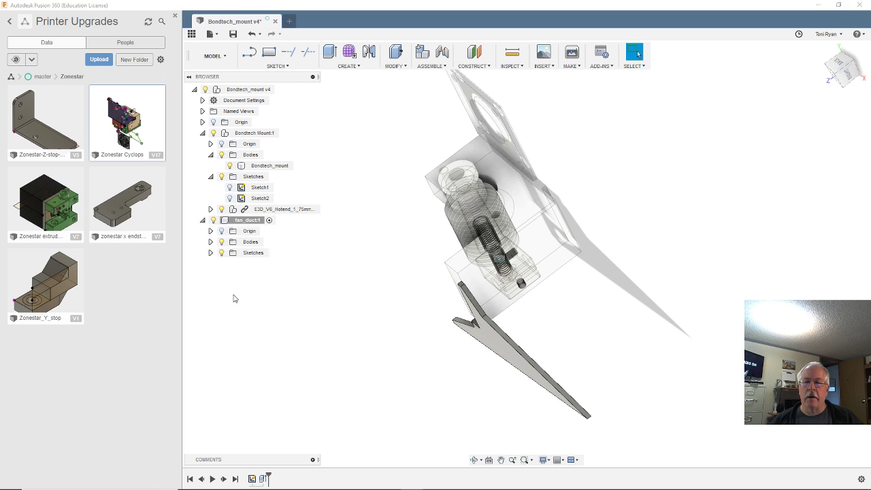
click(211, 253)
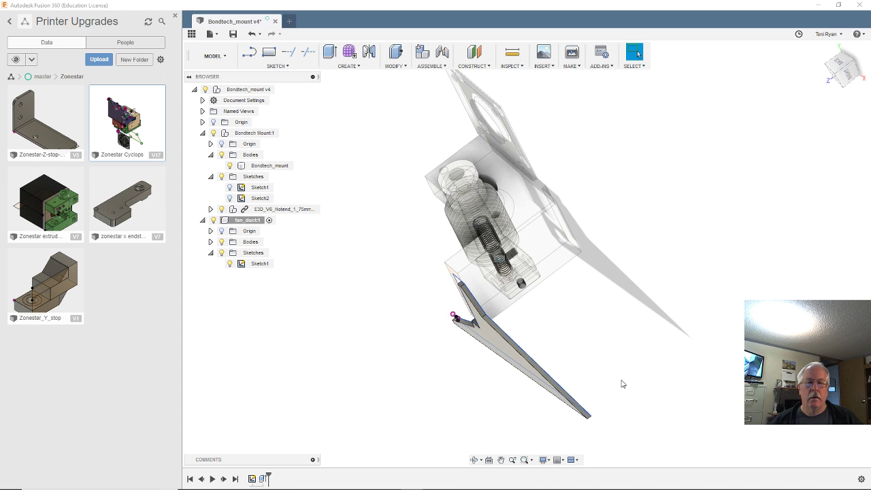
shift+middle_drag(620, 383, 536, 342)
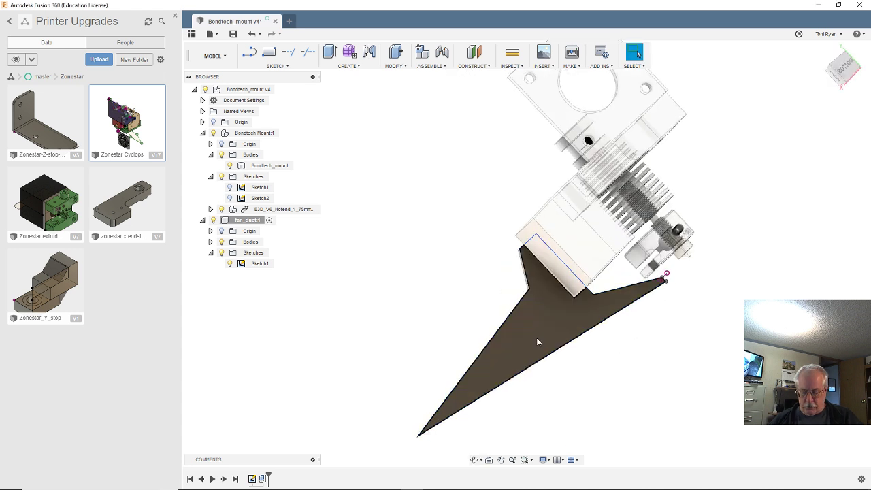
key(e)
click(536, 340)
- Extrude the duct profile -52 mm, joining it to the body
mouse_move(353, 346)
shift+middle_down()
mouse_move(398, 364)
mouse_move(461, 354)
shift+middle_up()
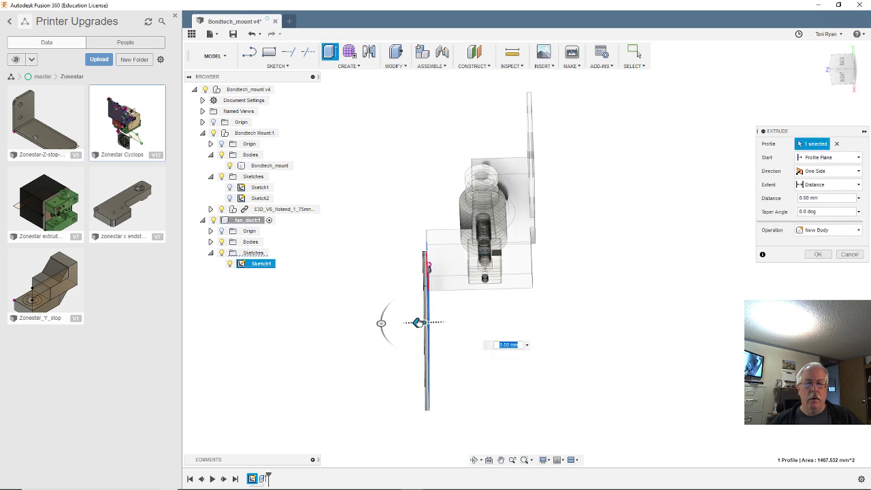
drag(416, 323, 522, 325)
shift+middle_drag(575, 327, 560, 371)
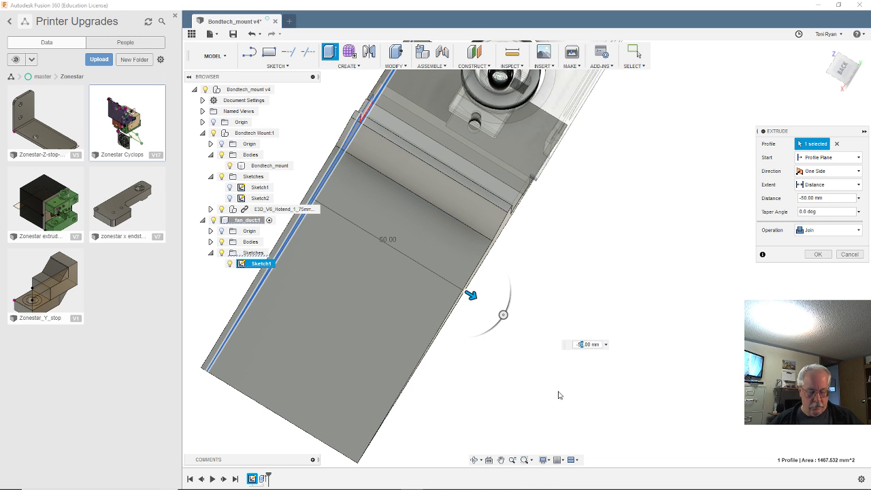
text(-52)
key(Return)
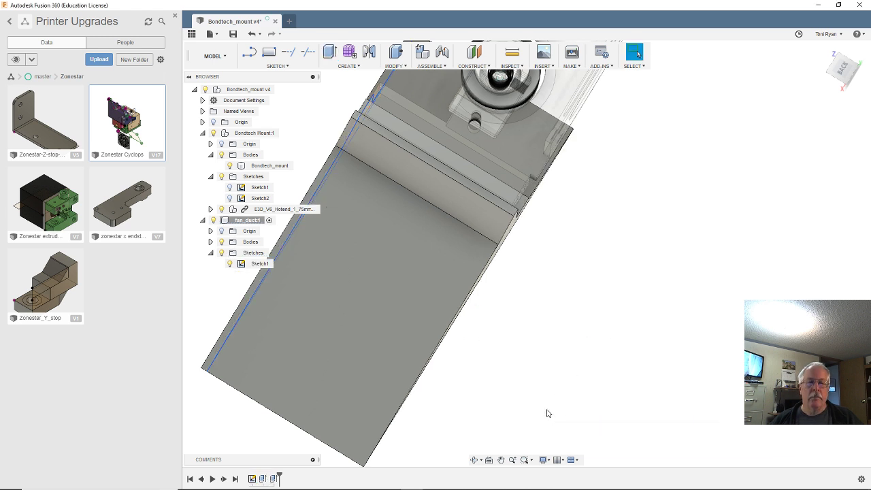
- Create a new sketch on the duct's large flat face
shift+middle_drag(504, 303, 445, 351)
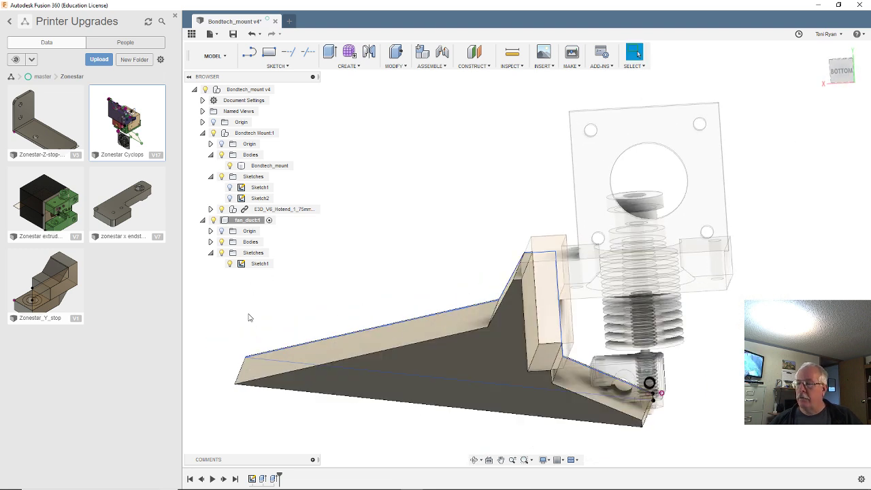
shift+middle_drag(373, 257, 457, 334)
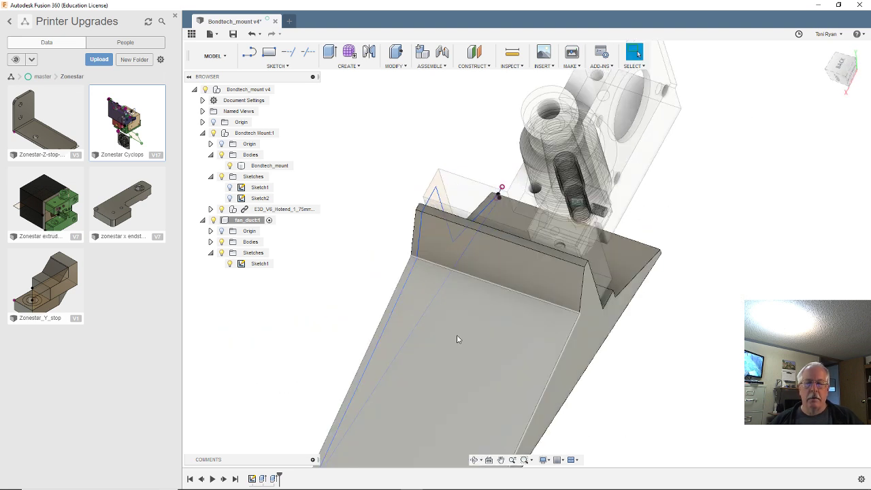
click(447, 317)
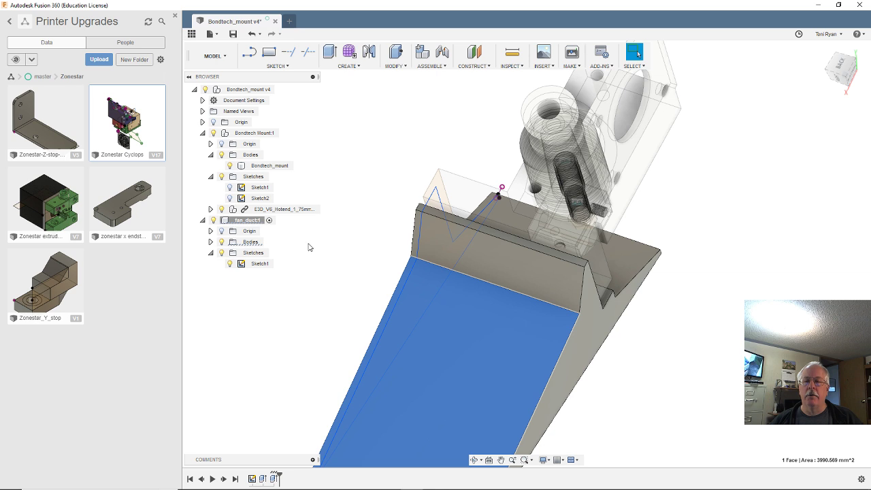
click(276, 68)
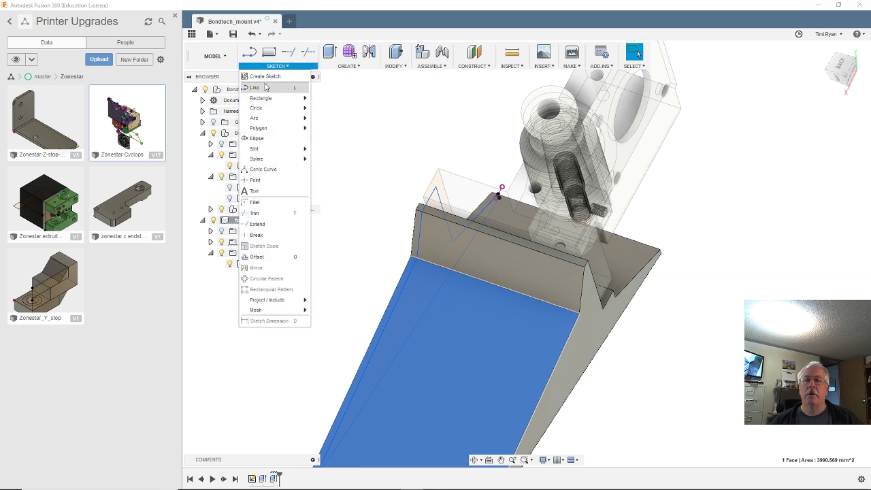
click(262, 80)
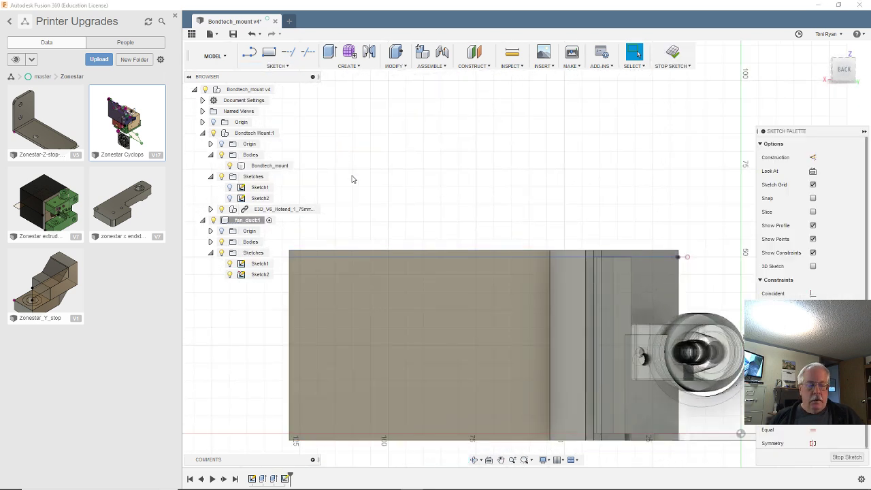
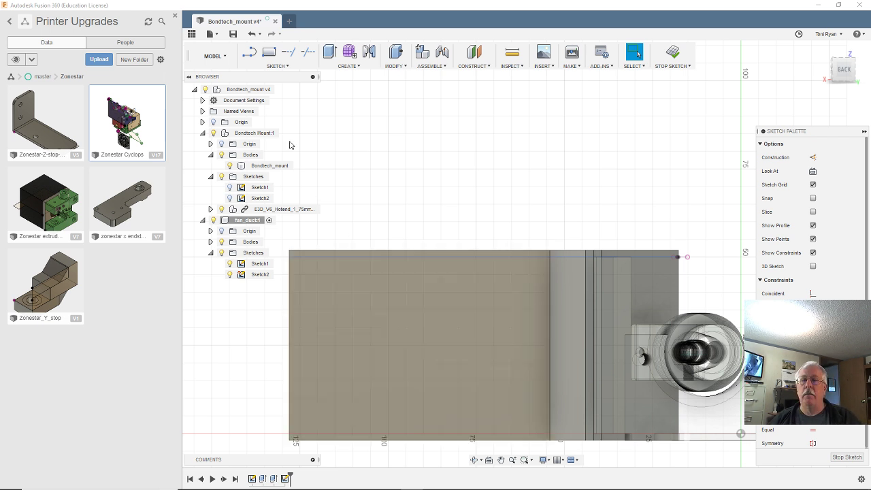
- Draw a rough two-point rectangle in the fan_duct sketch, then delete all its edges
click(269, 51)
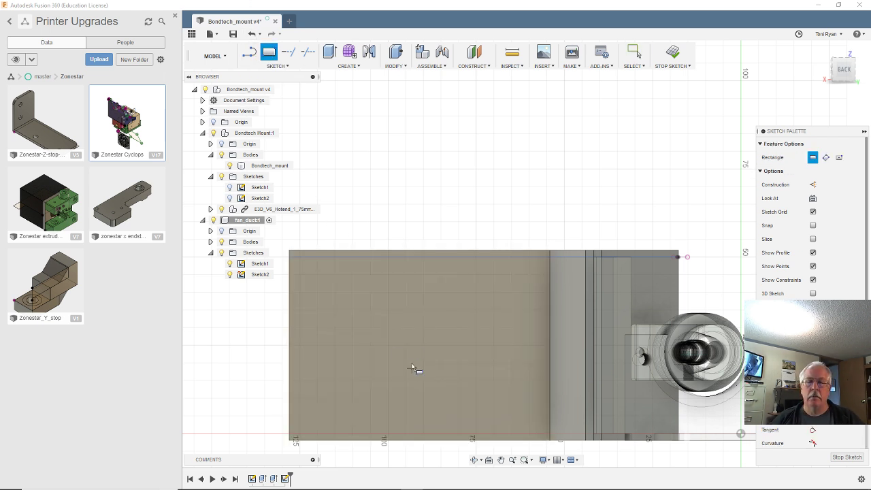
click(379, 293)
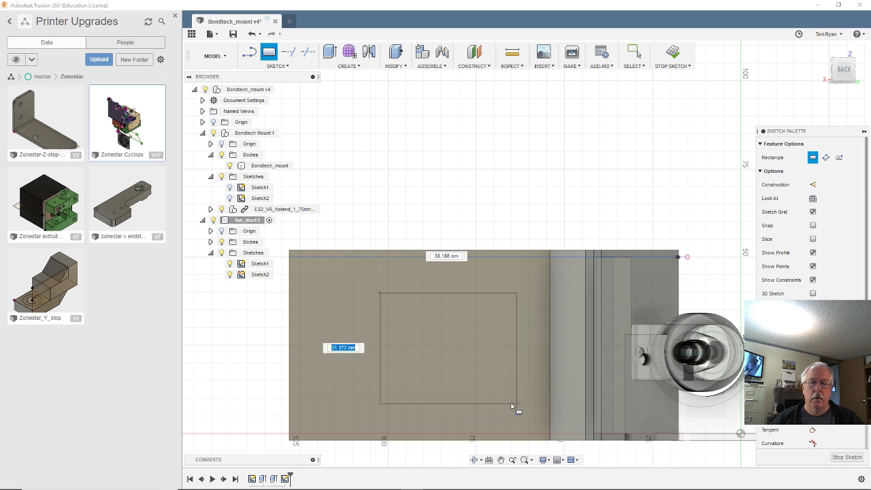
click(507, 403)
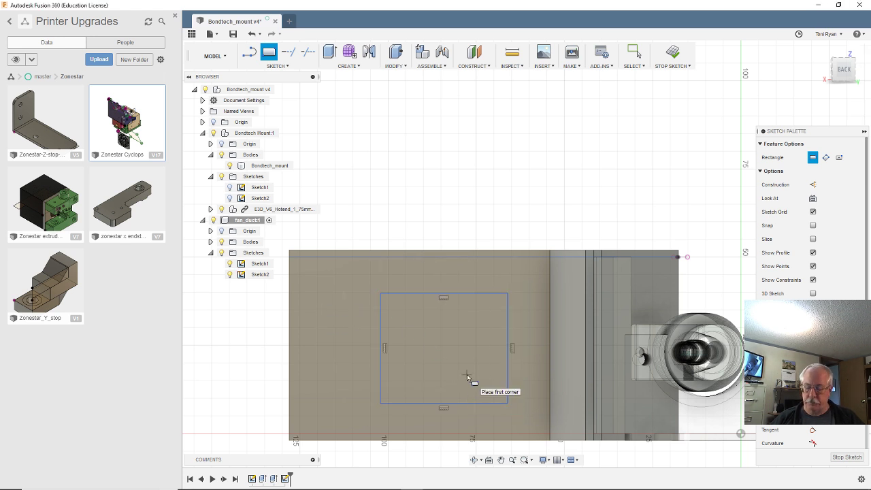
key(Escape)
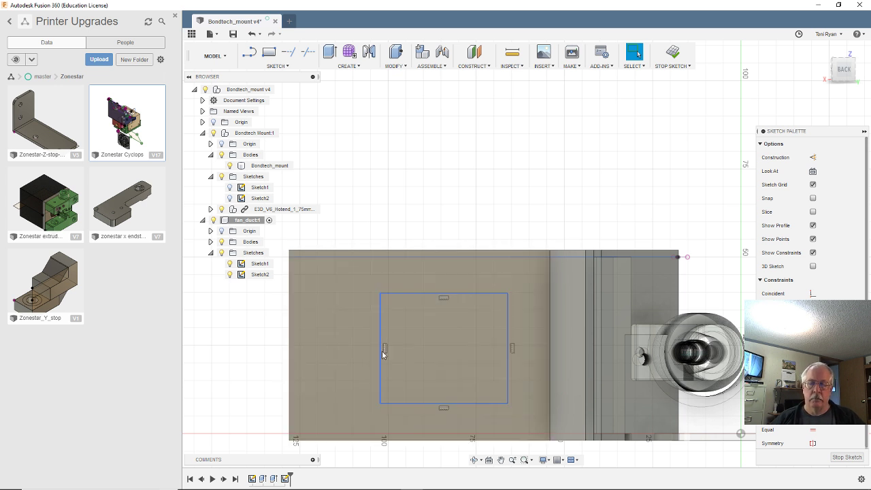
click(380, 350)
key(Delete)
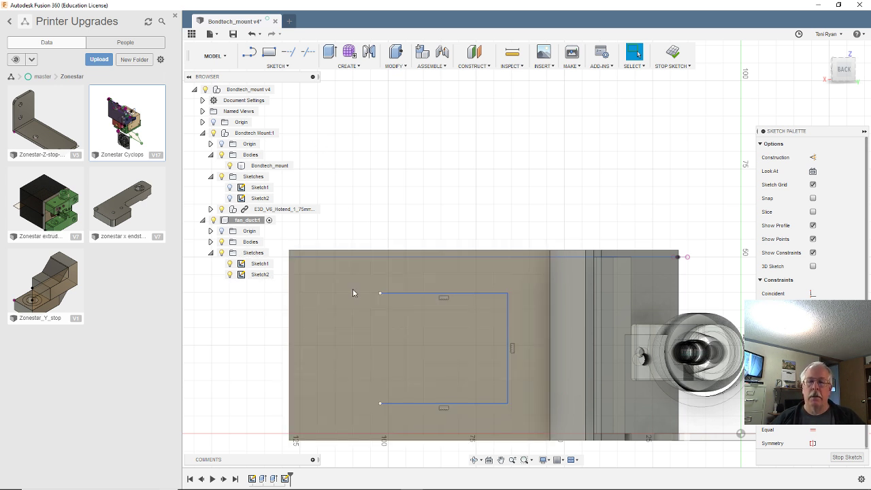
double_click(390, 298)
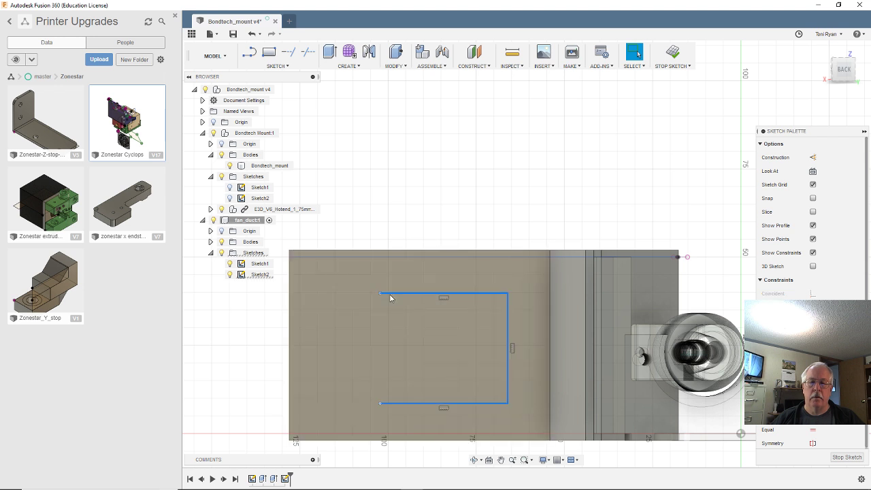
key(Delete)
- Draw a new 40 × 40 mm rectangle from a fresh corner point
click(269, 52)
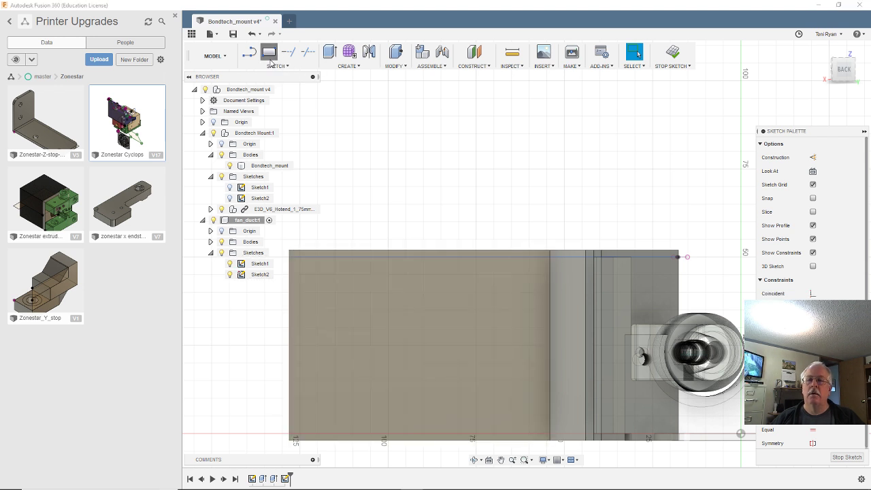
click(366, 304)
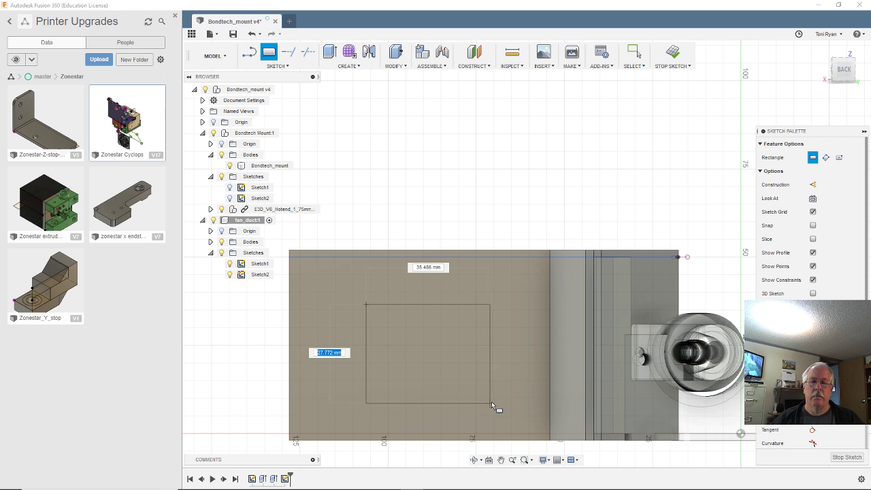
text(40)
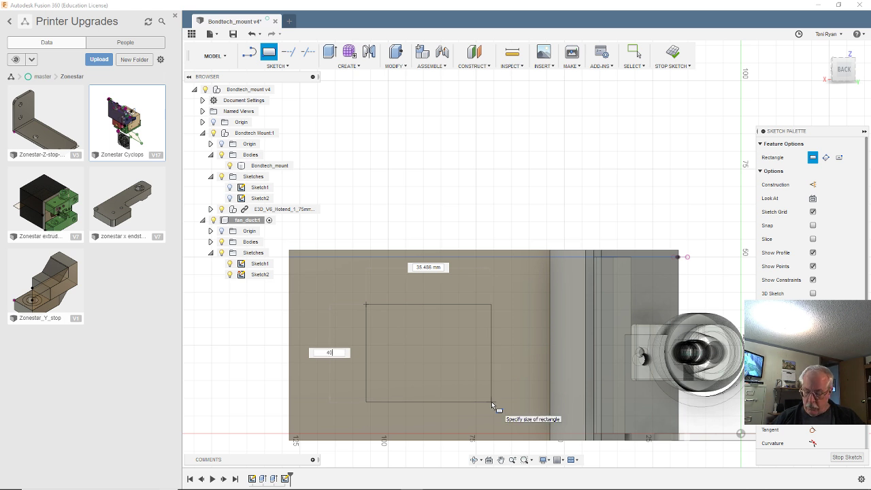
key(Tab)
text(40)
key(Return)
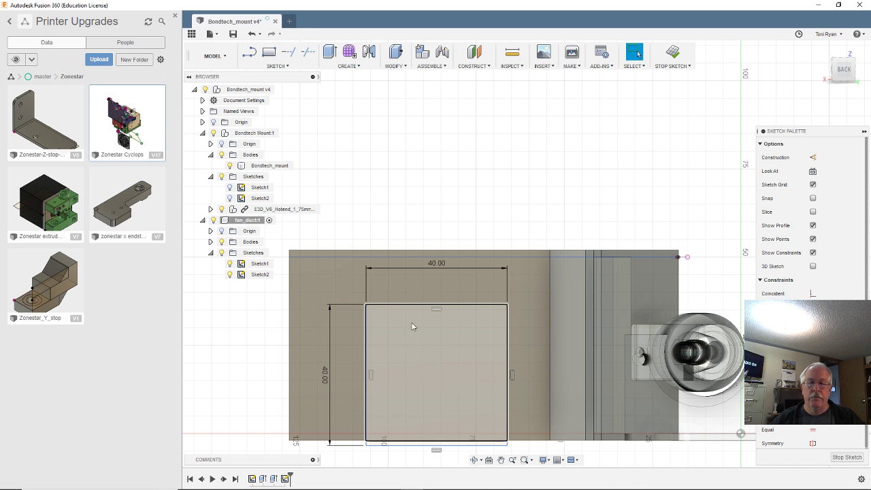
- Drag the 40 × 40 mm square up and to the right inside the outline
drag(414, 308, 430, 284)
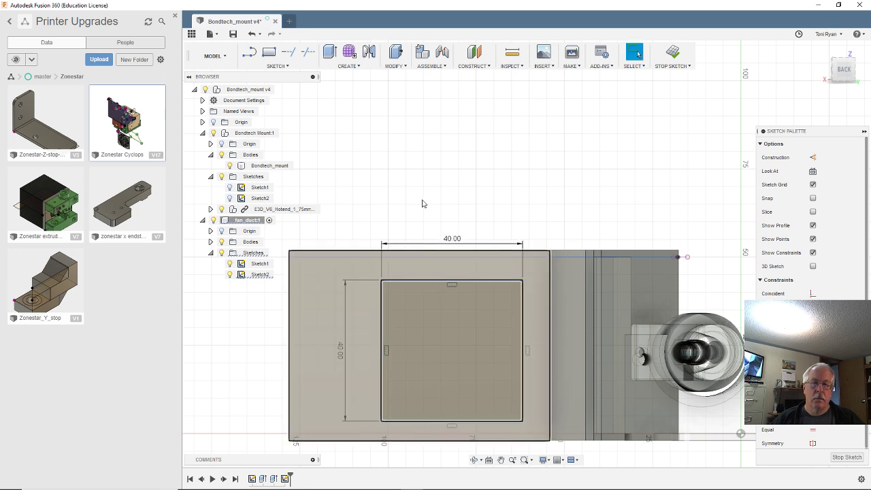
shift+middle_drag(421, 193, 459, 313)
drag(458, 314, 472, 292)
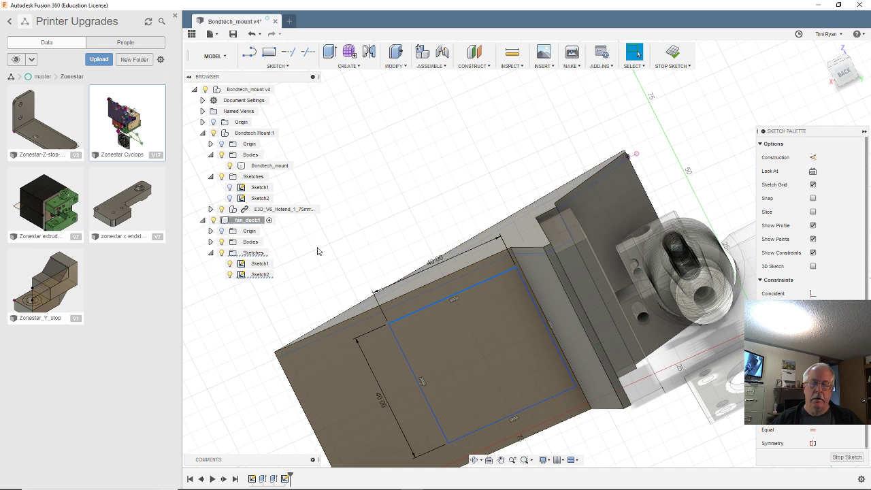
- Orbit the view to inspect the square on the duct's angled face from above
click(474, 460)
drag(381, 292, 332, 223)
key(Escape)
scroll(334, 277, down, 4)
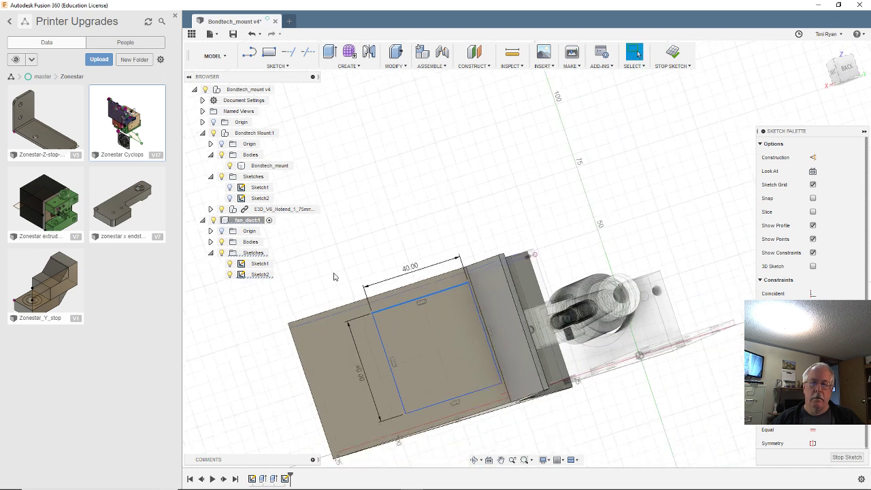
scroll(414, 408, up, 4)
shift+middle_drag(396, 380, 378, 368)
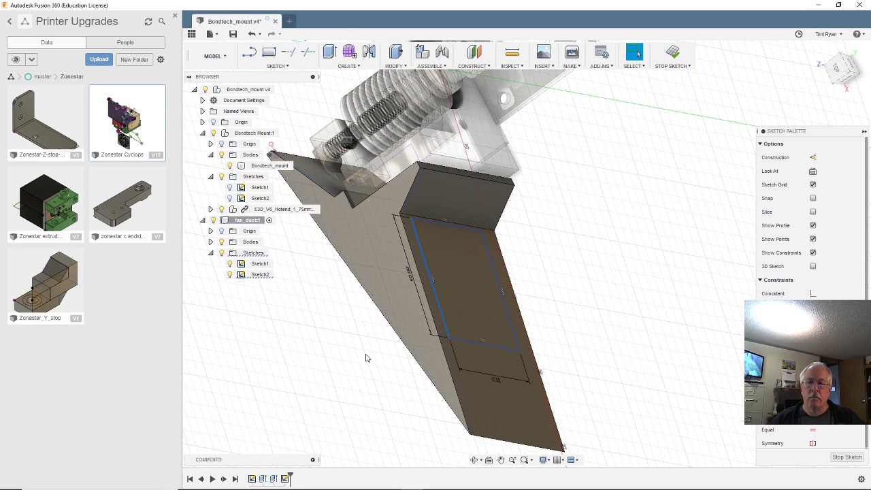
- Edit Sketch1, dimension its long sloped line to 42 mm, then undo that change
double_click(244, 265)
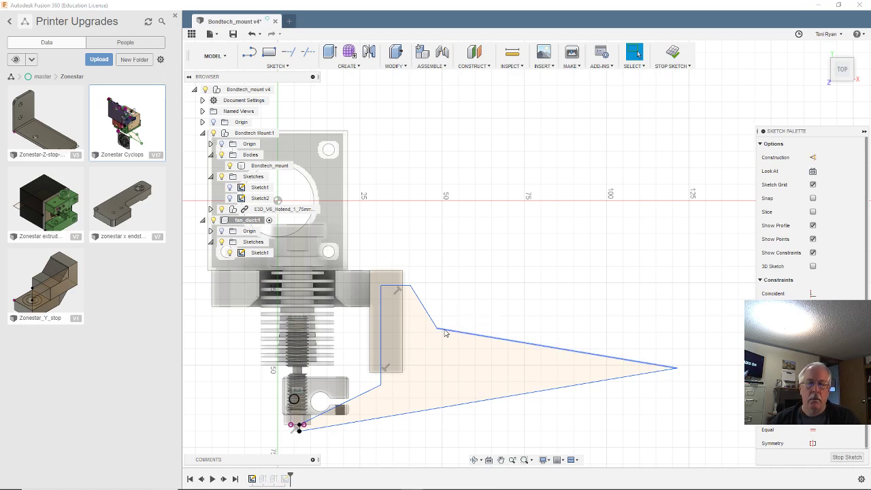
key(d)
click(506, 346)
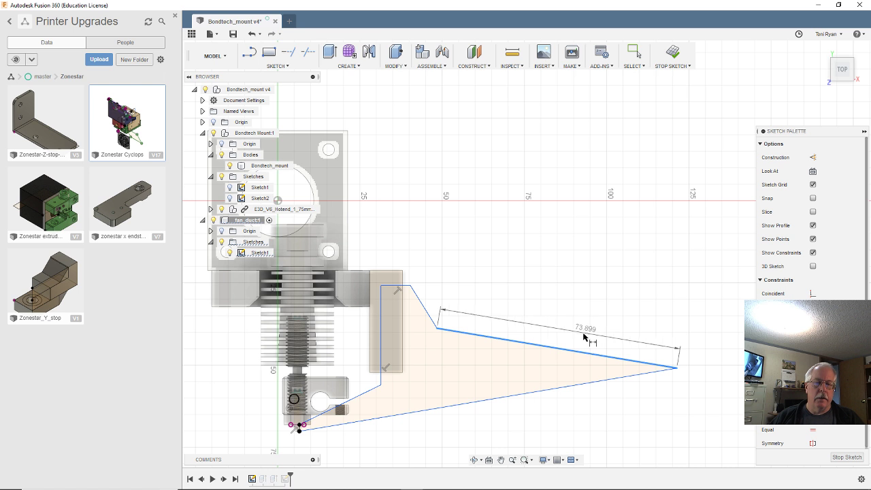
click(582, 333)
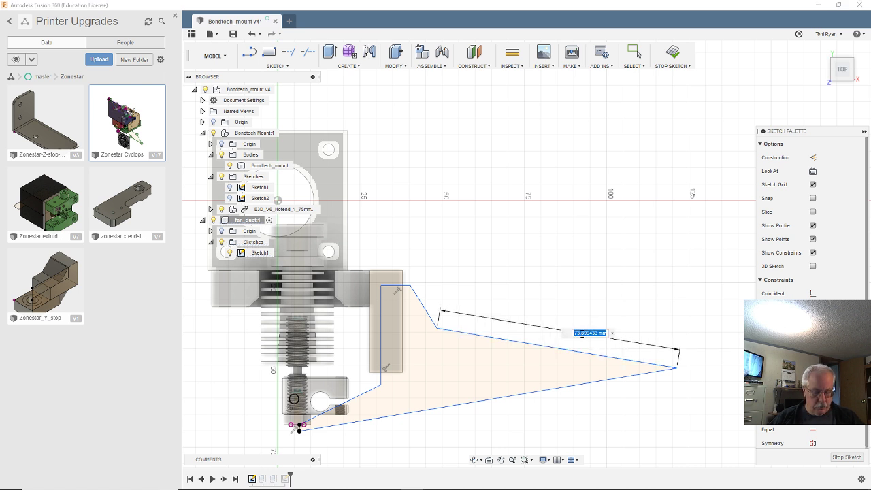
text(42)
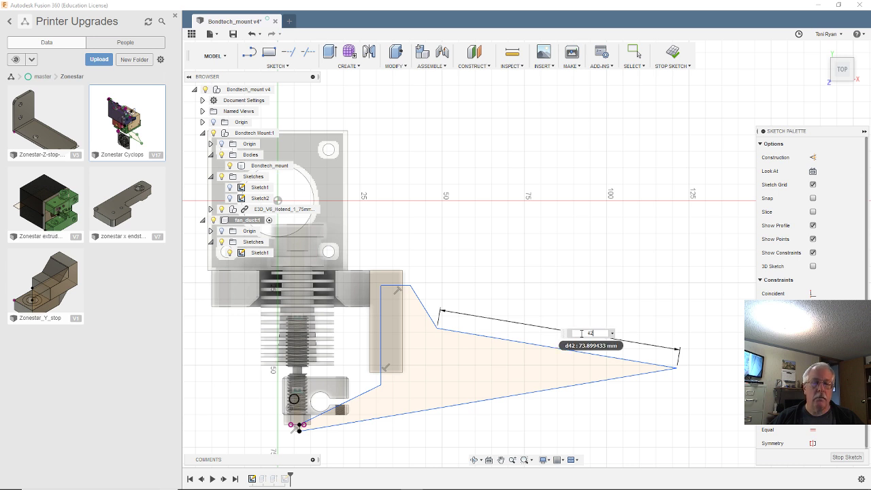
key(Return)
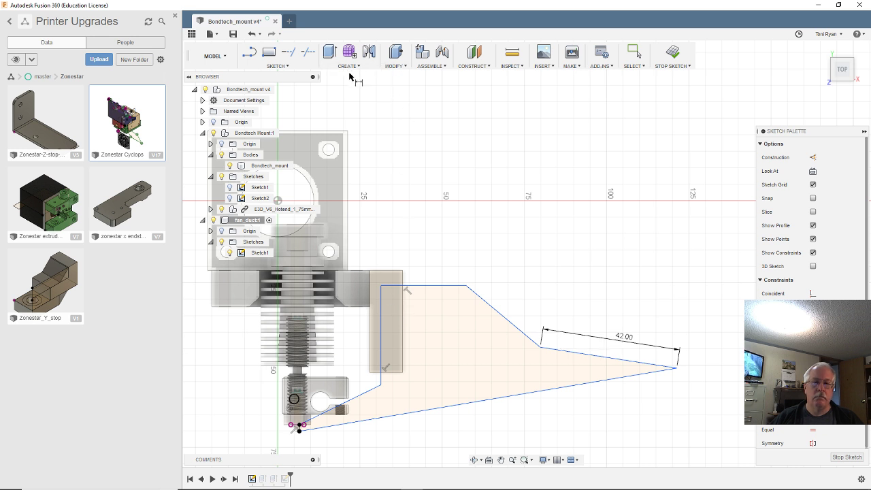
key(Escape)
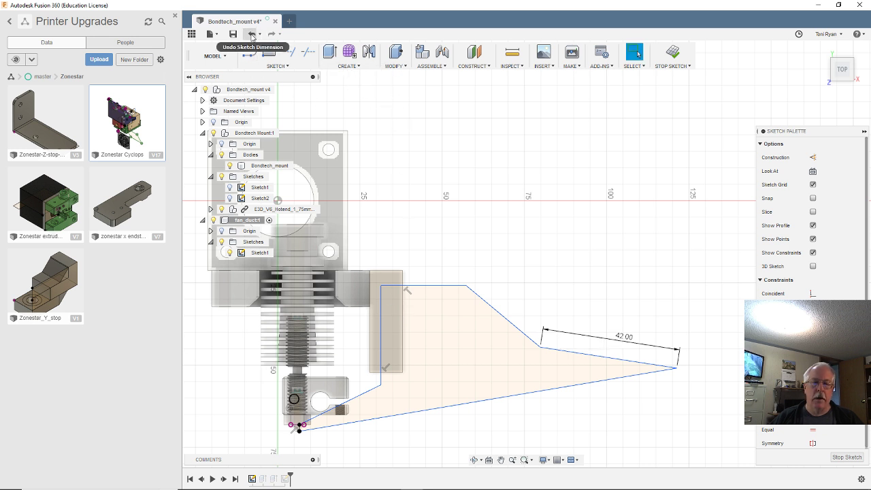
click(252, 36)
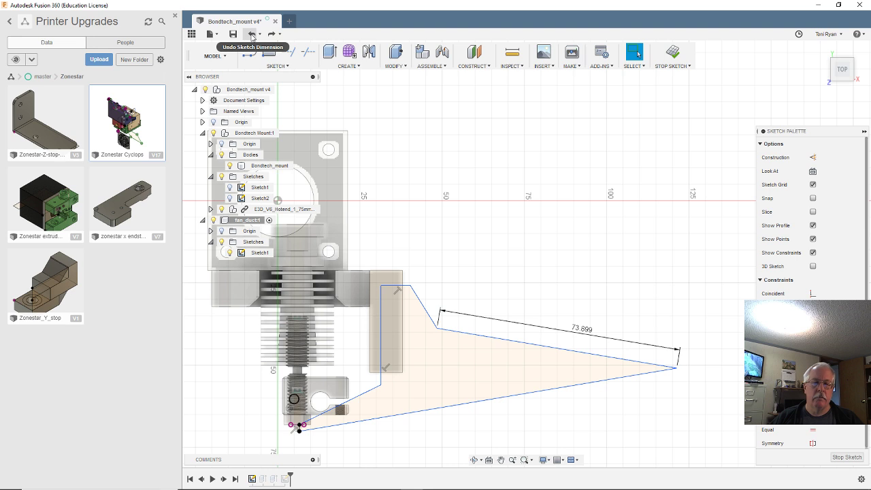
- Undo the added length dimension and tilt the view to see Sketch1 at an angle
click(252, 34)
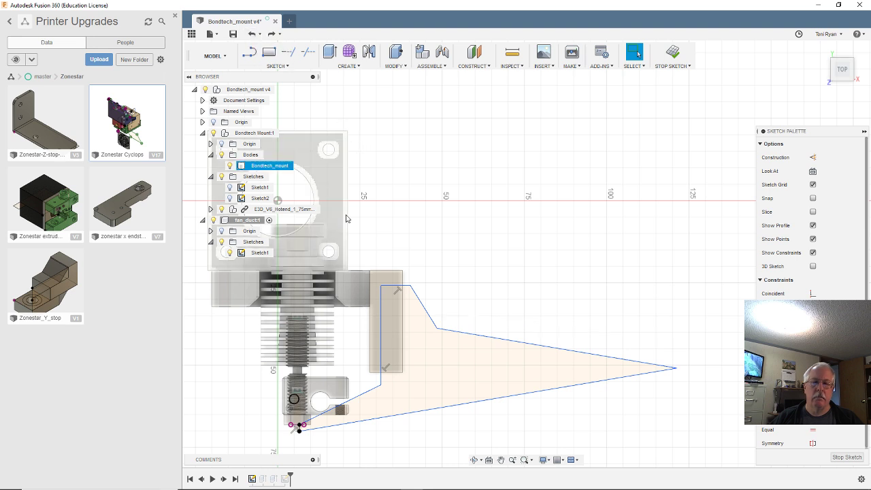
scroll(422, 303, up, 2)
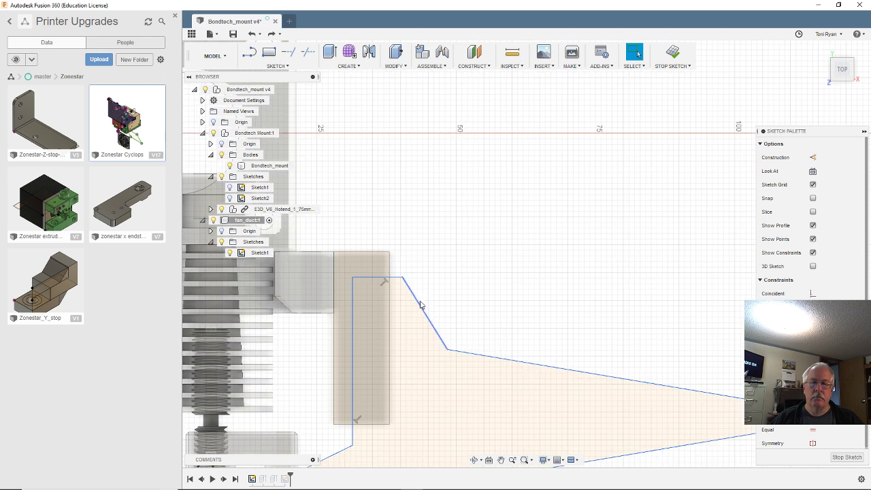
scroll(429, 305, down, 3)
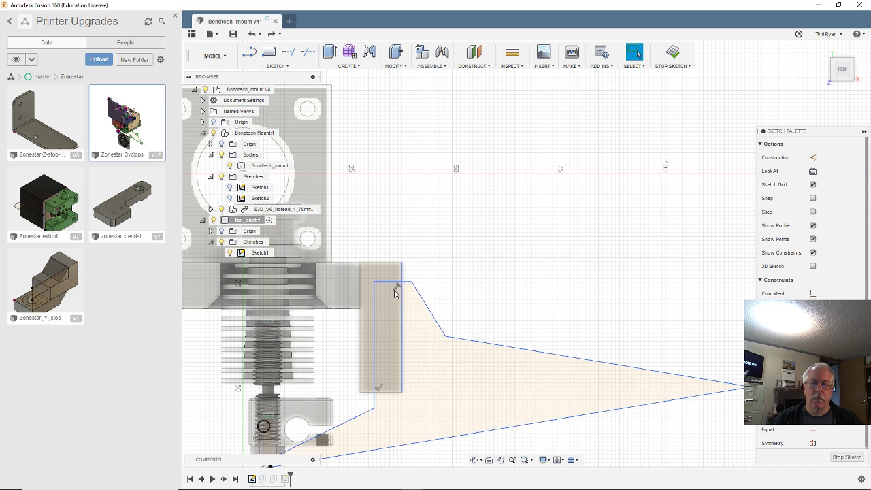
mouse_move(446, 274)
shift+middle_down()
mouse_move(431, 287)
mouse_move(441, 304)
mouse_move(453, 301)
mouse_move(461, 266)
mouse_move(455, 278)
mouse_move(464, 278)
shift+middle_up()
scroll(506, 348, down, 5)
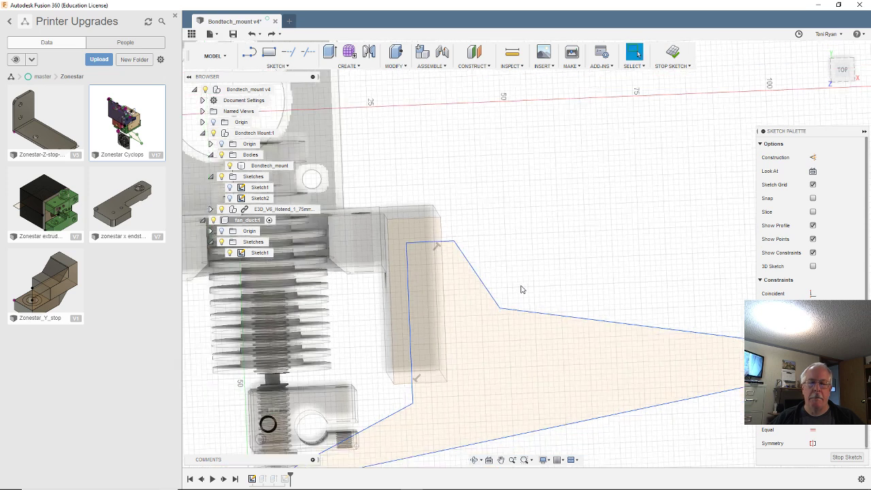
scroll(483, 401, up, 4)
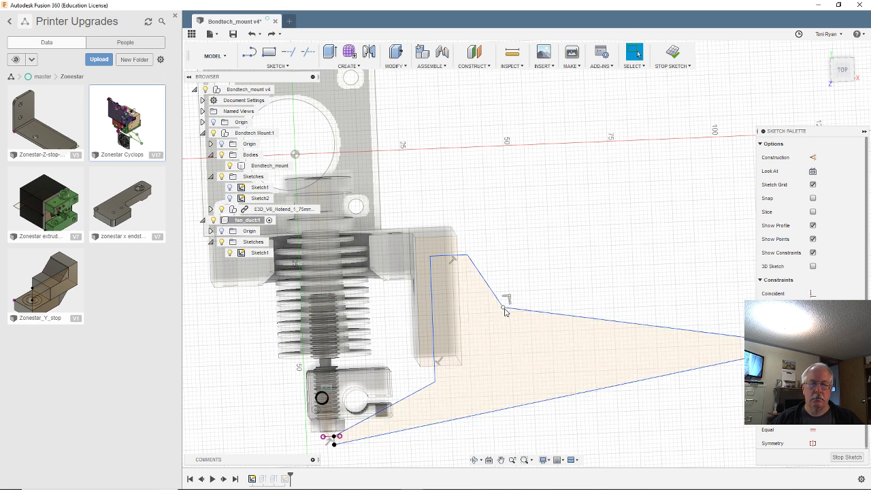
- Pull the profile's bend vertex and tapered tip vertex down and to the left
drag(502, 314, 487, 350)
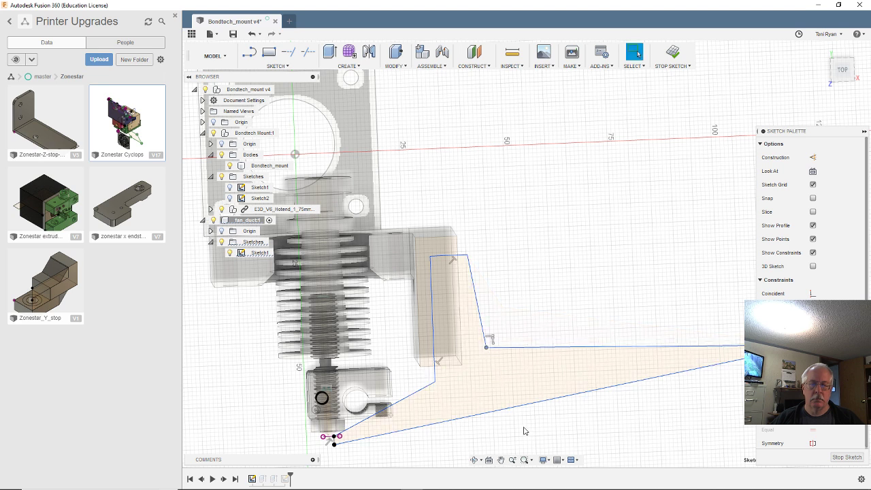
scroll(413, 423, down, 1)
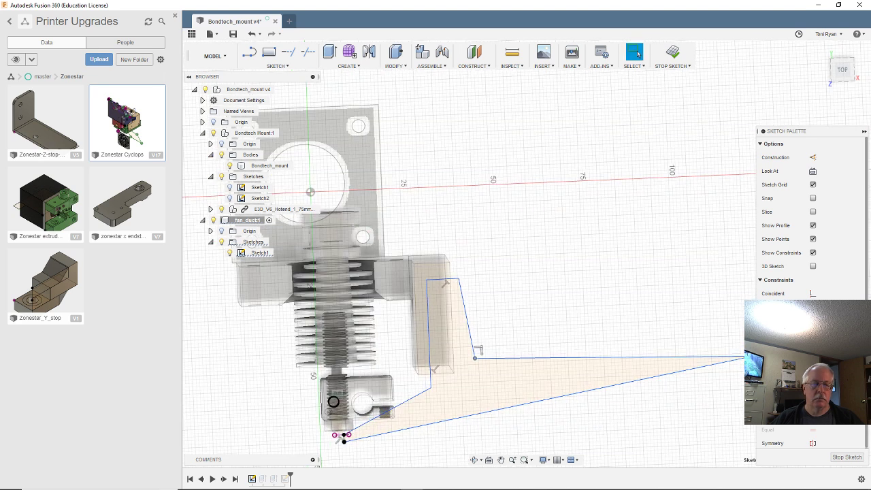
drag(748, 356, 665, 397)
drag(649, 400, 638, 397)
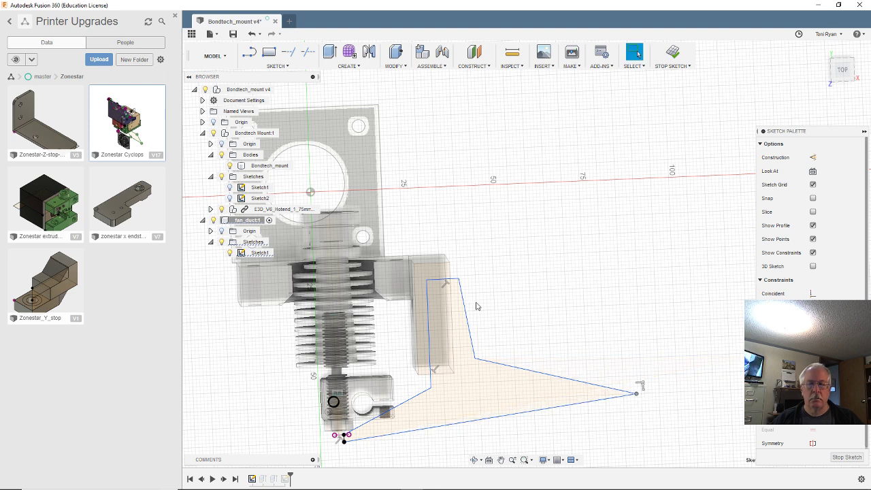
scroll(476, 307, up, 3)
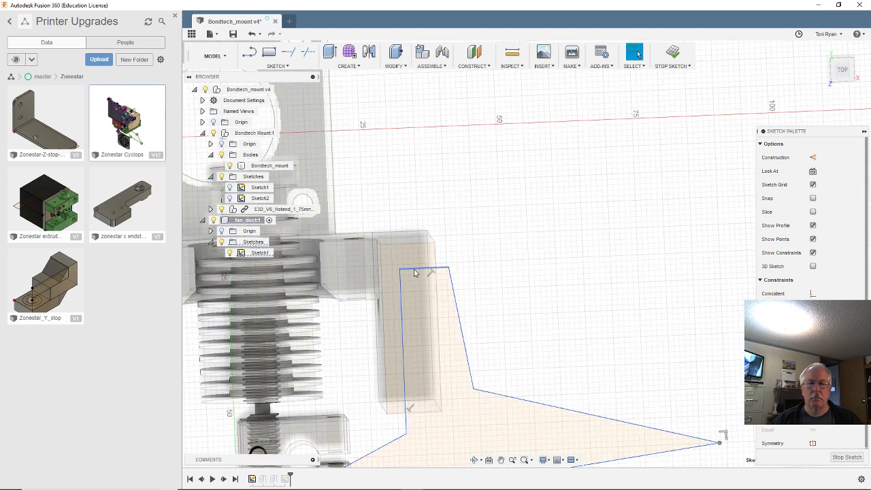
- Dimension the profile's top line to a 9 mm width
key(d)
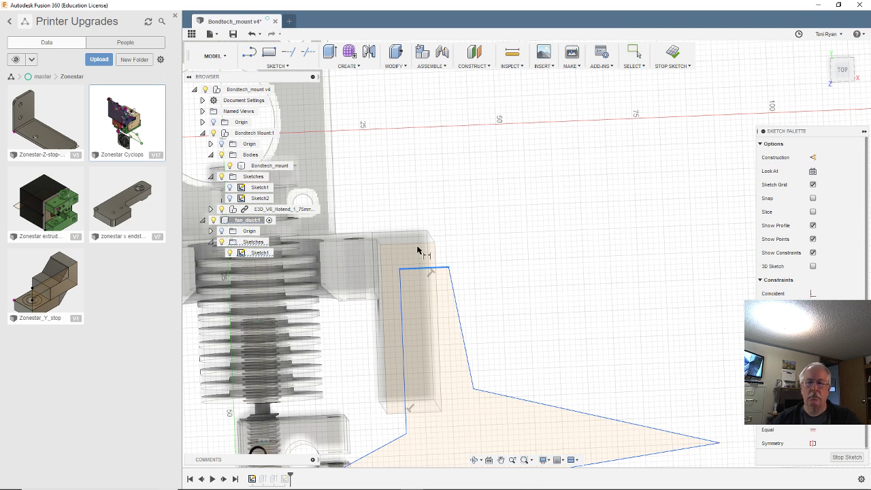
click(419, 268)
click(418, 249)
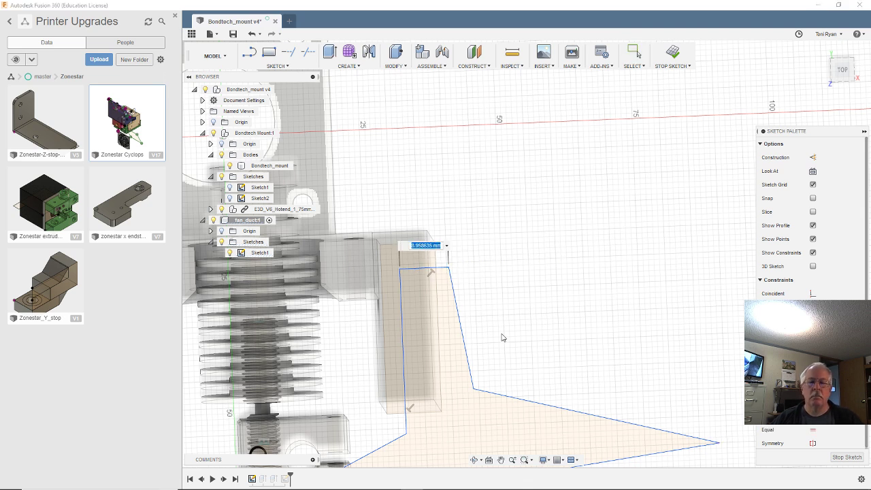
text(9)
key(Return)
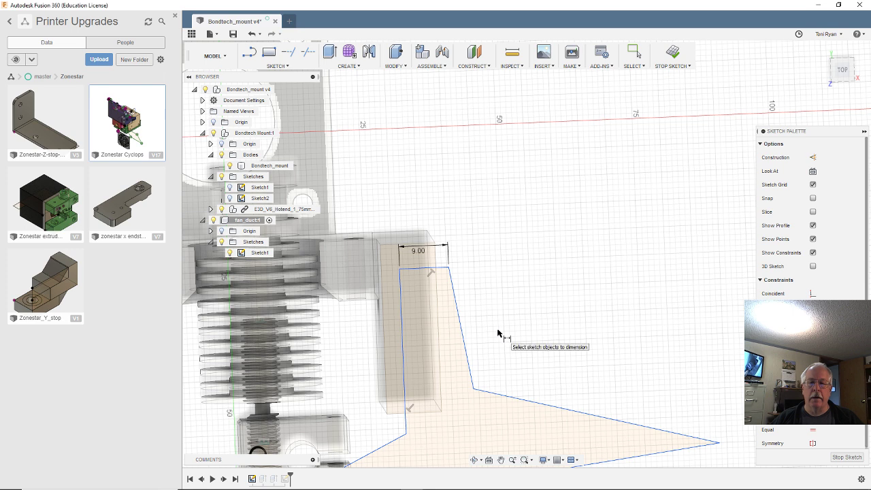
scroll(459, 325, down, 3)
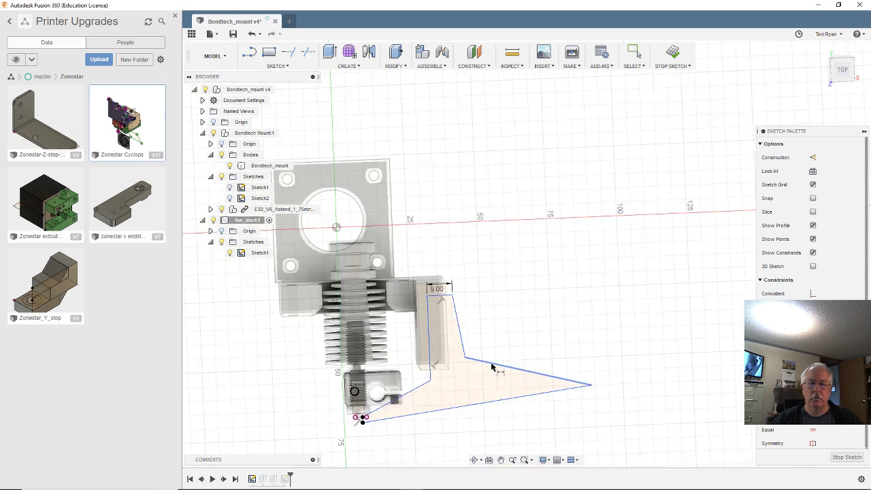
mouse_move(499, 313)
shift+middle_down()
mouse_move(486, 297)
mouse_move(486, 317)
mouse_move(492, 320)
mouse_move(486, 305)
mouse_move(493, 310)
shift+middle_up()
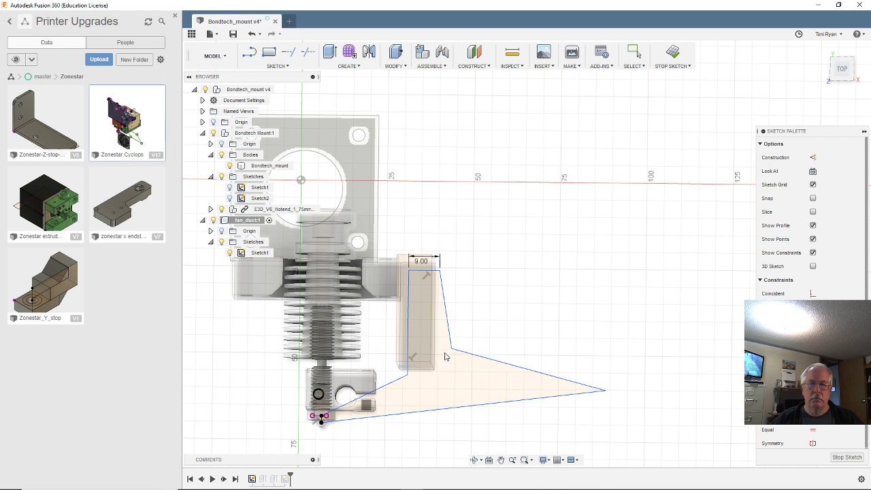
- Nudge the corner vertex and dimension the sloped bottom edge to 42 mm
drag(447, 352, 438, 354)
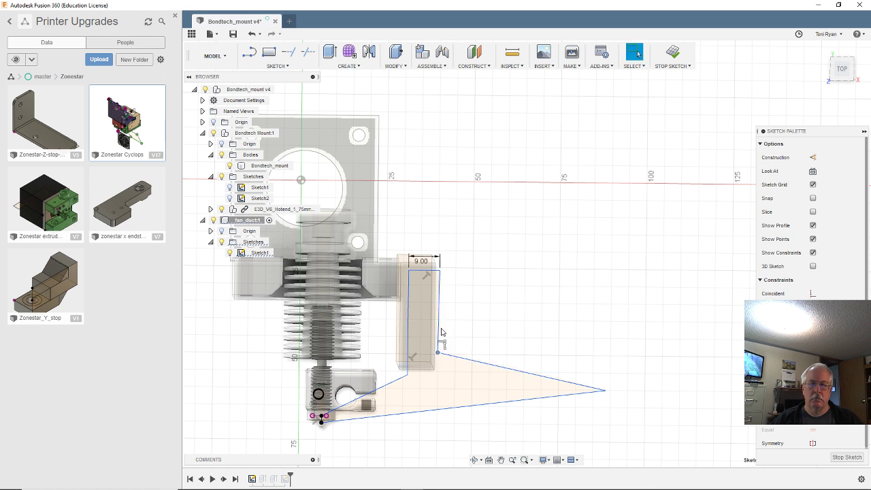
key(Escape)
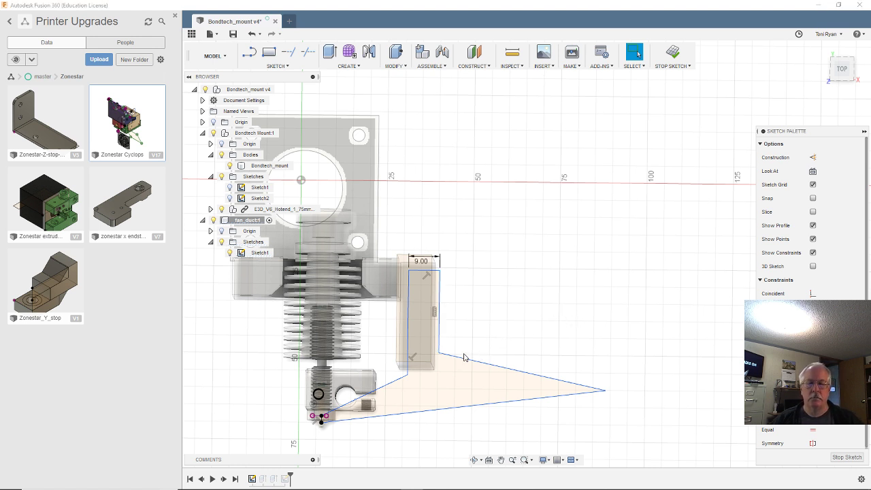
click(486, 362)
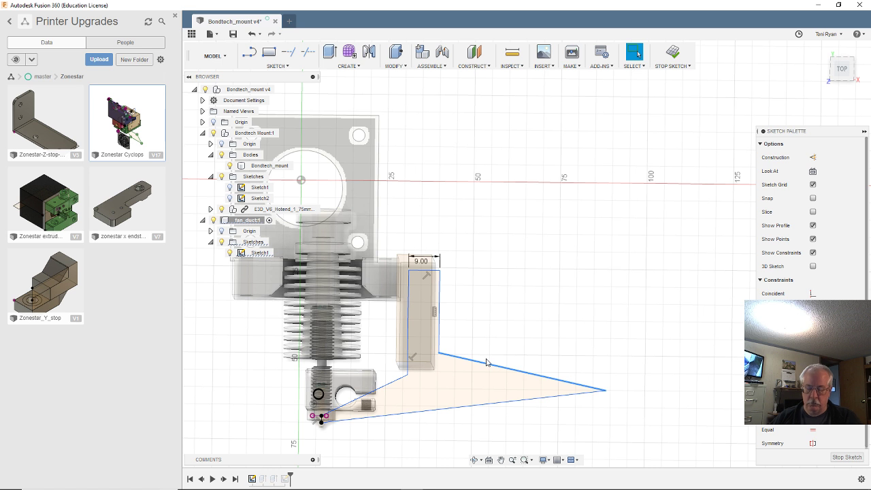
key(d)
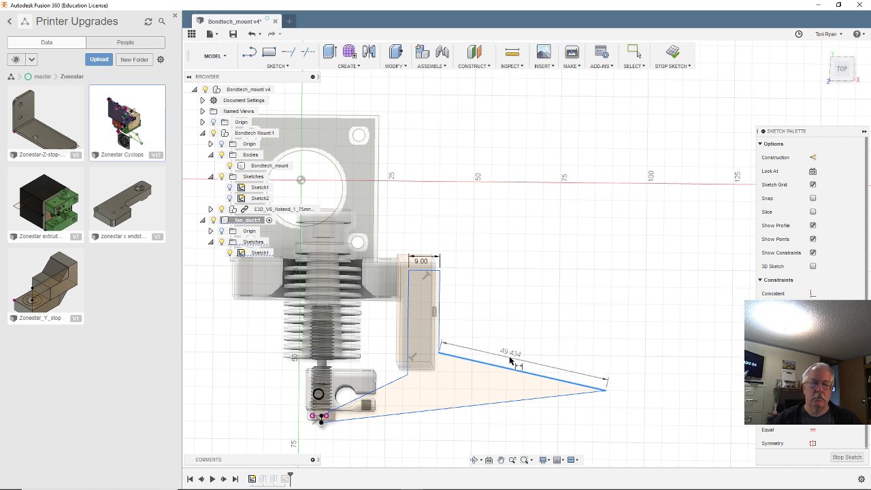
click(511, 358)
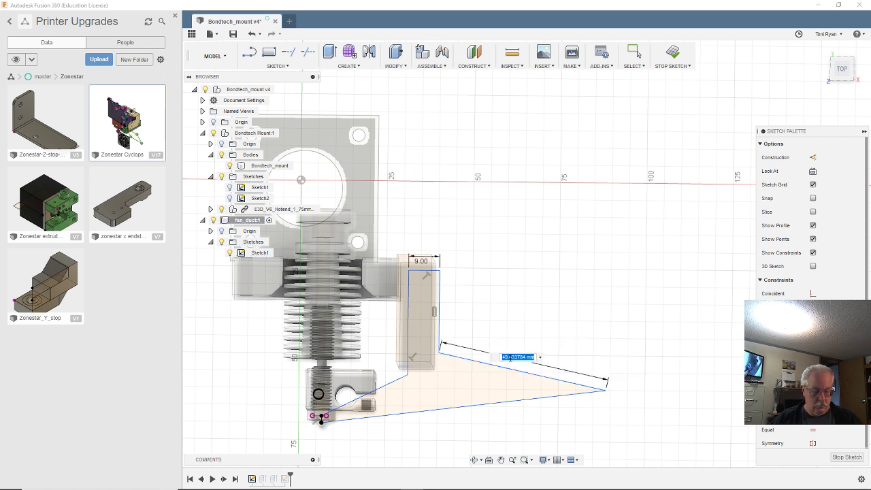
text(42)
key(Return)
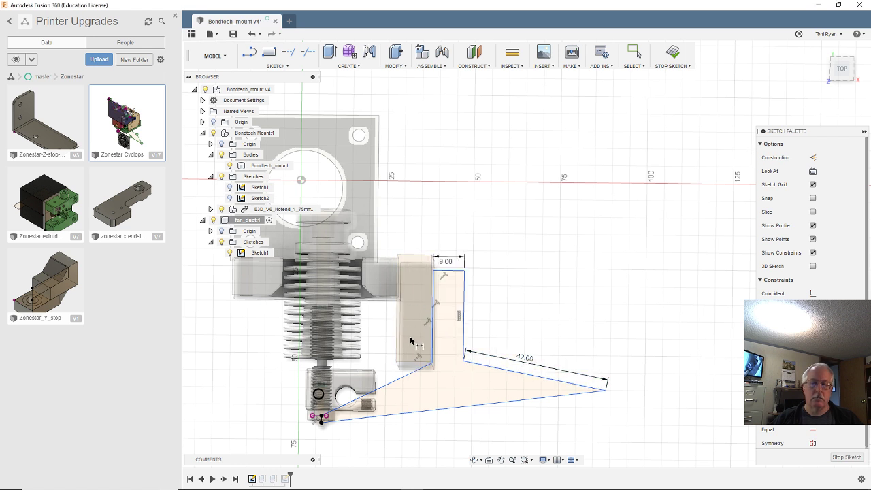
- Set the wall thickness between the two edges to 2 mm
scroll(442, 282, up, 3)
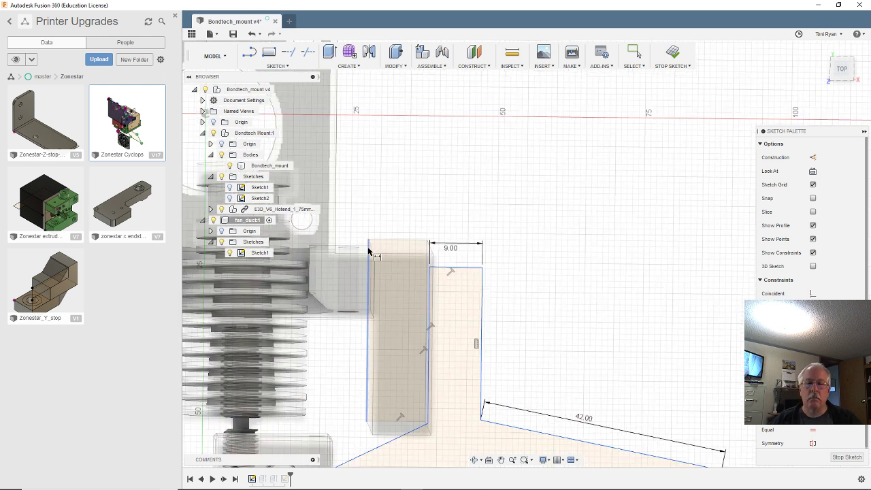
click(369, 255)
click(429, 276)
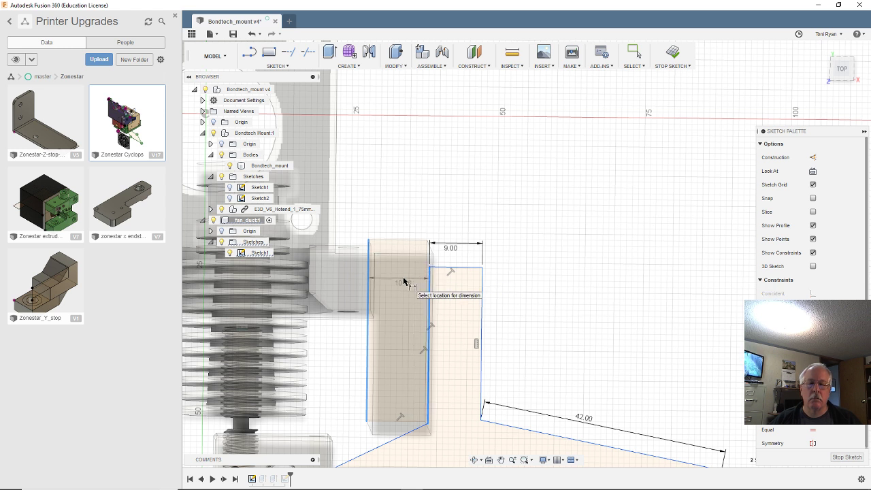
click(404, 278)
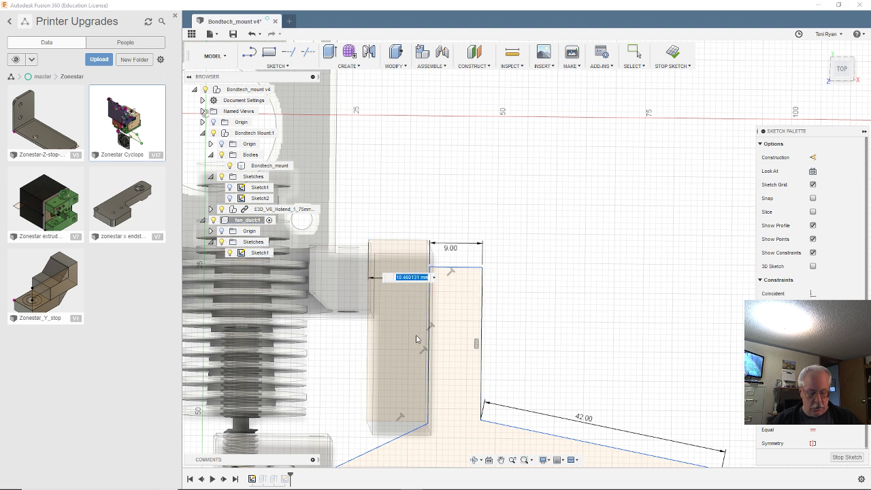
text(2)
key(Return)
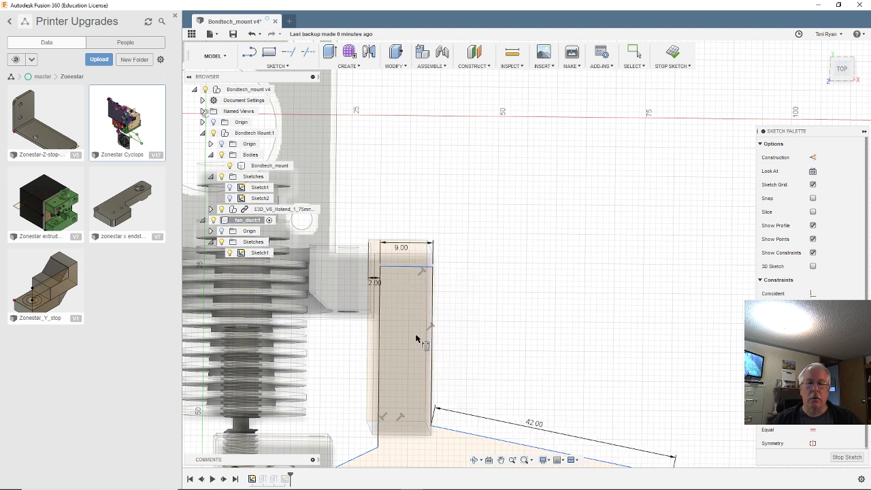
scroll(466, 320, down, 3)
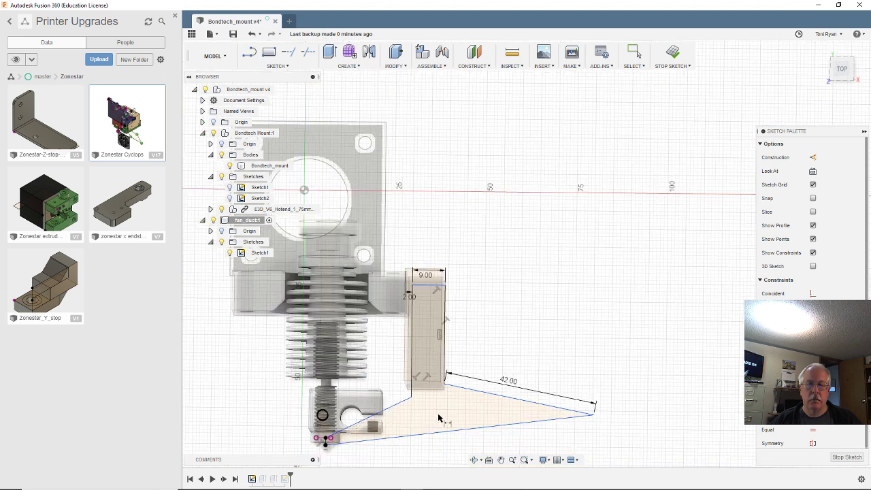
scroll(438, 418, up, 2)
scroll(479, 353, up, 1)
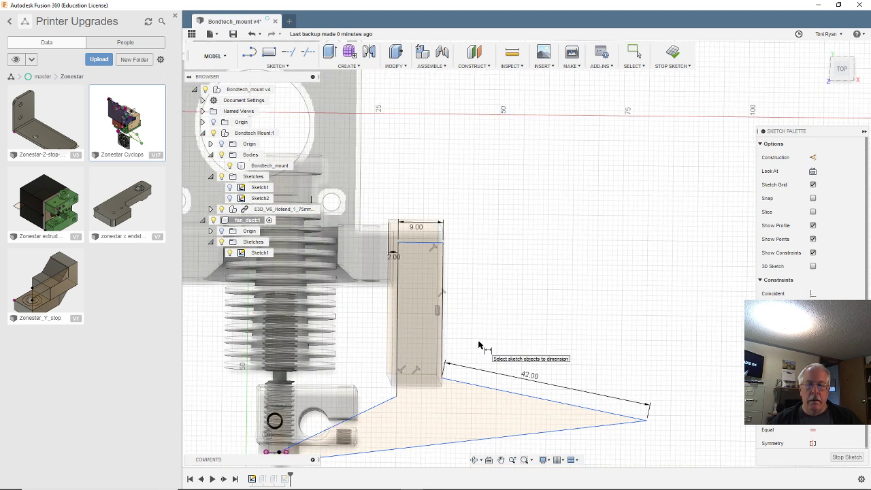
mouse_move(477, 343)
shift+middle_down()
mouse_move(472, 351)
mouse_move(433, 342)
mouse_move(469, 344)
mouse_move(443, 346)
mouse_move(455, 339)
mouse_move(466, 365)
shift+middle_up()
shift+middle_drag(682, 392, 712, 427)
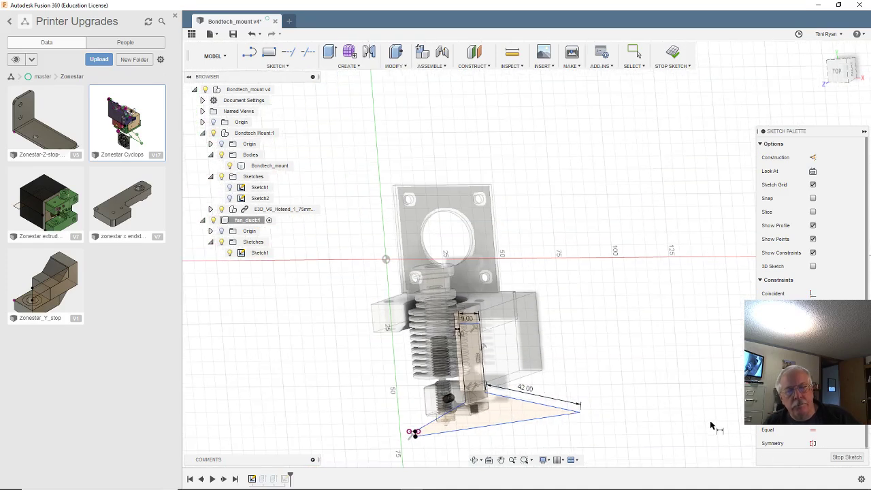
- Stop Sketch1, view the duct from behind, and open Sketch2 with the 40 mm square
click(831, 457)
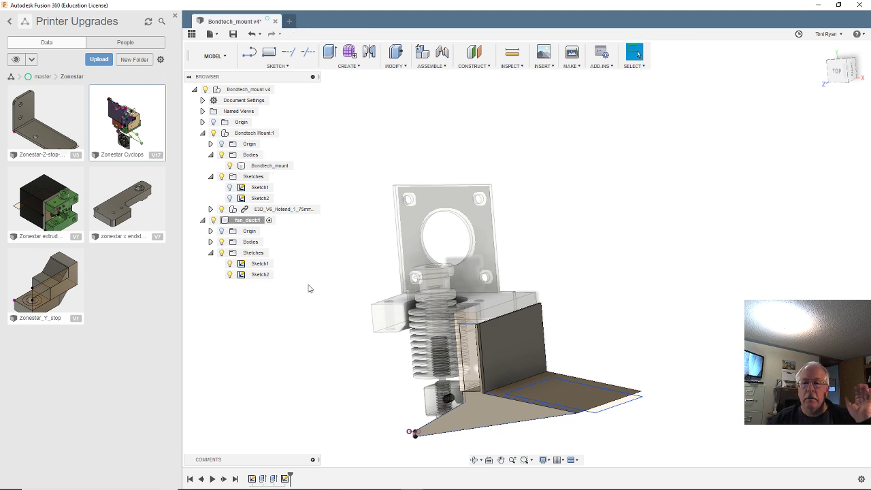
scroll(552, 327, up, 3)
shift+middle_drag(597, 334, 462, 352)
scroll(462, 408, down, 3)
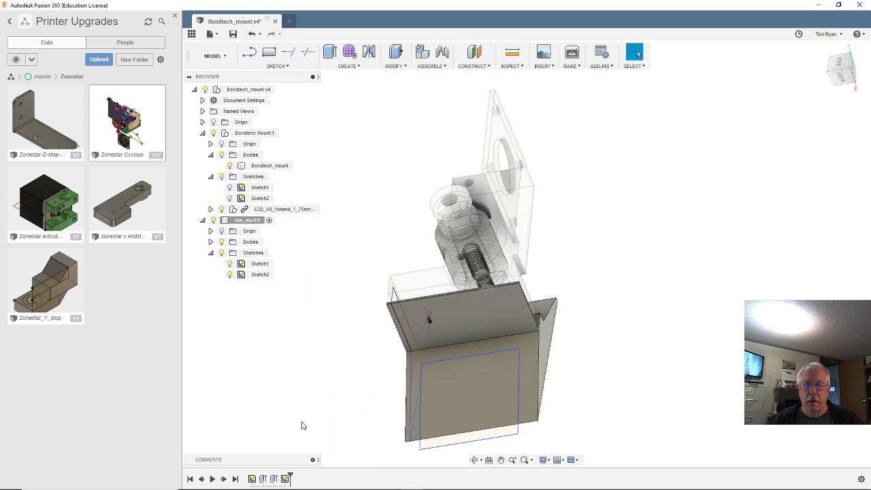
double_click(284, 478)
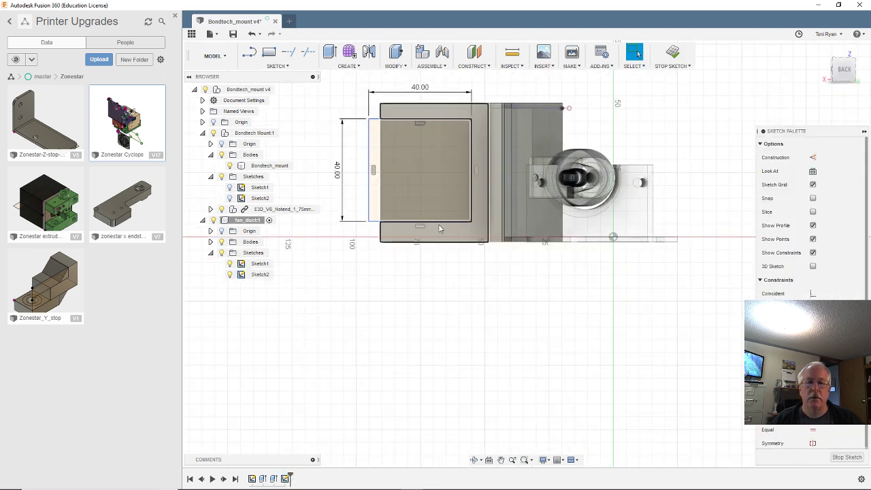
- Shift the square slightly down-right and orbit around the plate to check it
drag(443, 226, 458, 229)
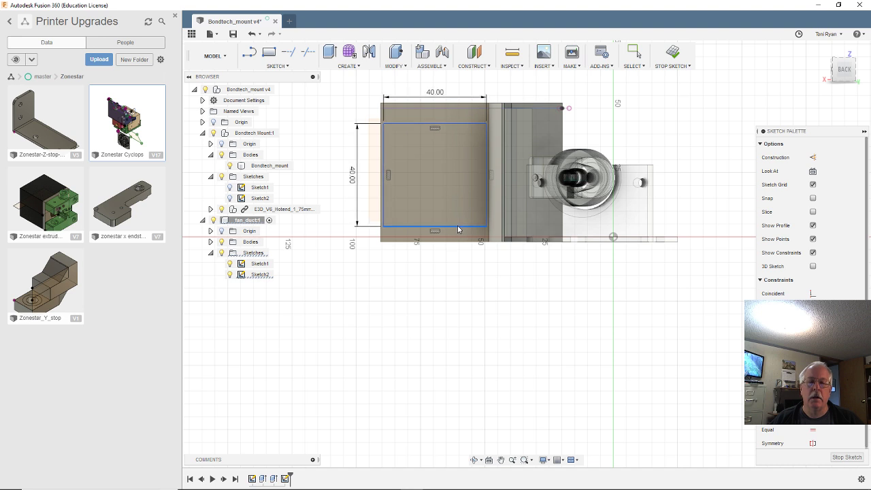
scroll(457, 229, up, 5)
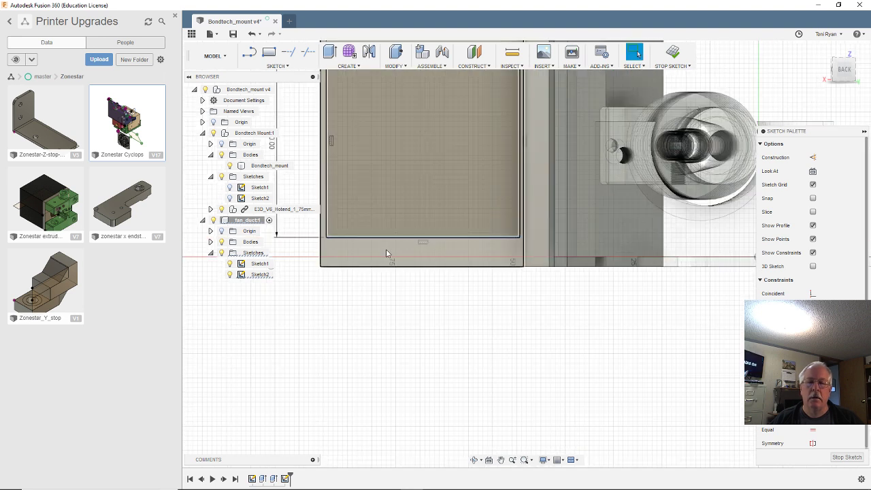
mouse_move(429, 308)
shift+middle_down()
mouse_move(399, 297)
mouse_move(308, 341)
mouse_move(474, 278)
mouse_move(455, 286)
shift+middle_up()
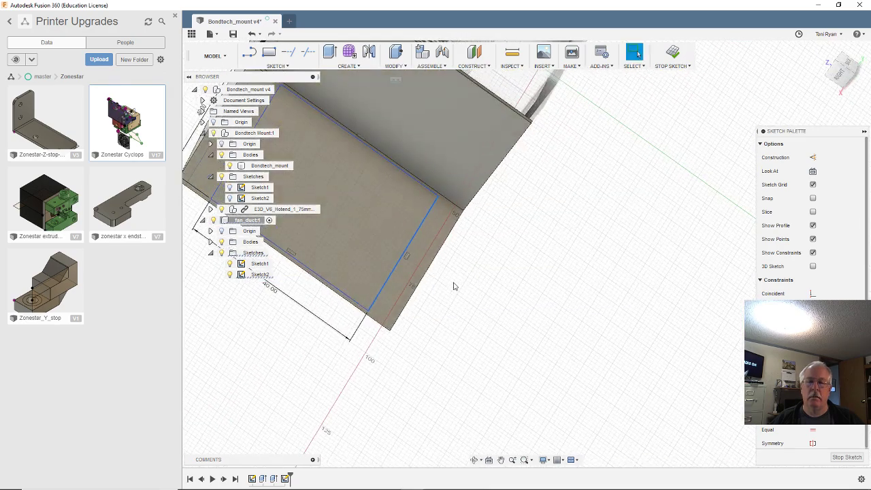
scroll(461, 303, down, 4)
mouse_move(319, 180)
shift+middle_down()
mouse_move(292, 198)
mouse_move(301, 209)
shift+middle_up()
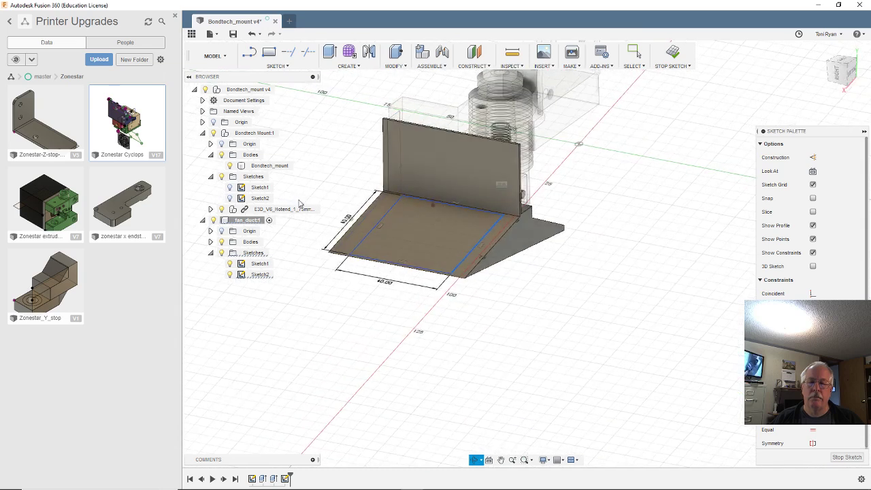
scroll(478, 211, up, 4)
scroll(466, 228, down, 3)
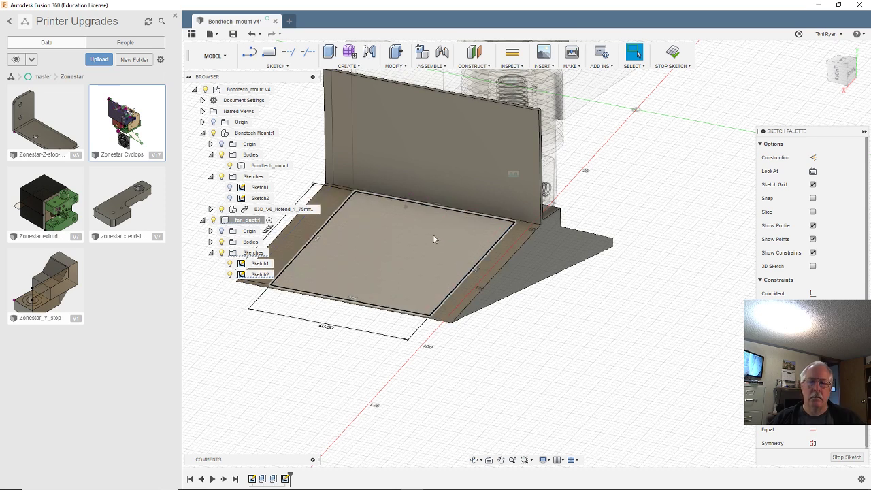
shift+middle_drag(343, 212, 344, 347)
scroll(344, 347, down, 5)
scroll(332, 305, up, 10)
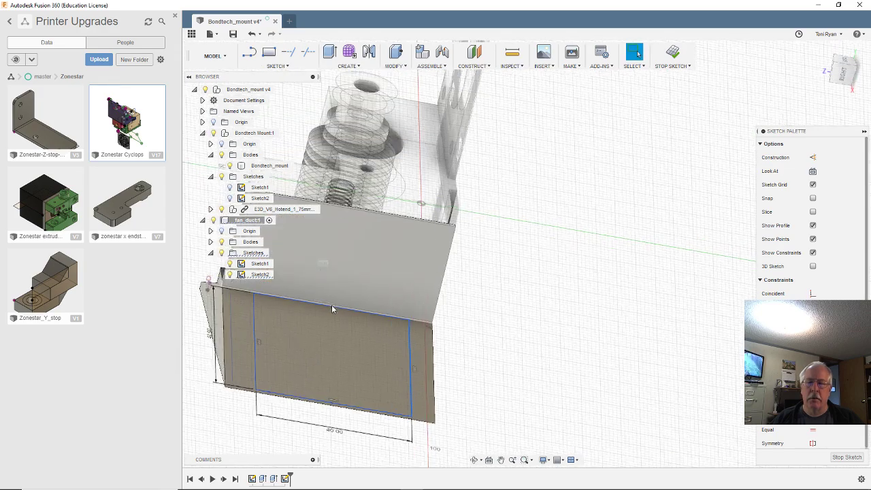
scroll(323, 305, down, 2)
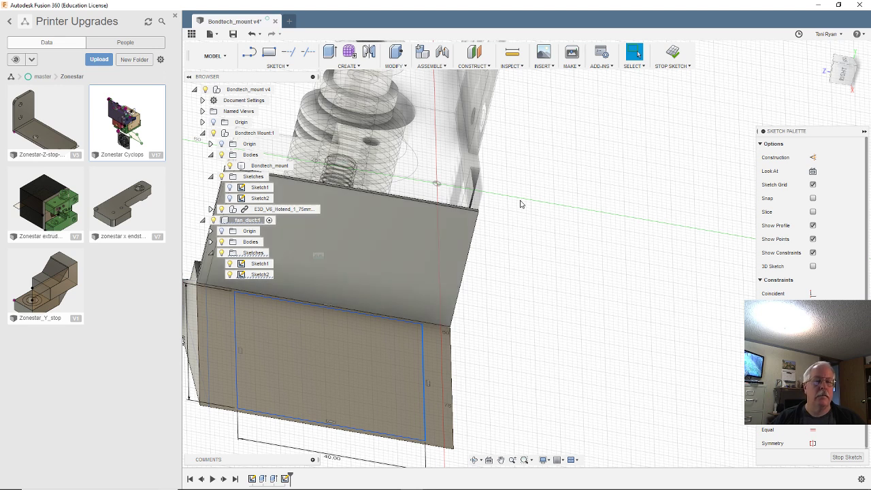
- Switch to the right side view, zoom in on the square, and begin dimensioning
click(842, 79)
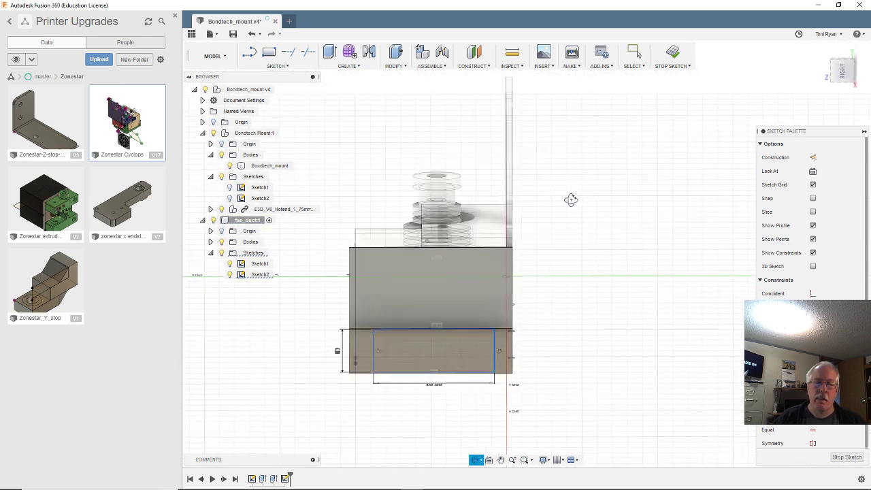
drag(571, 199, 570, 202)
key(Escape)
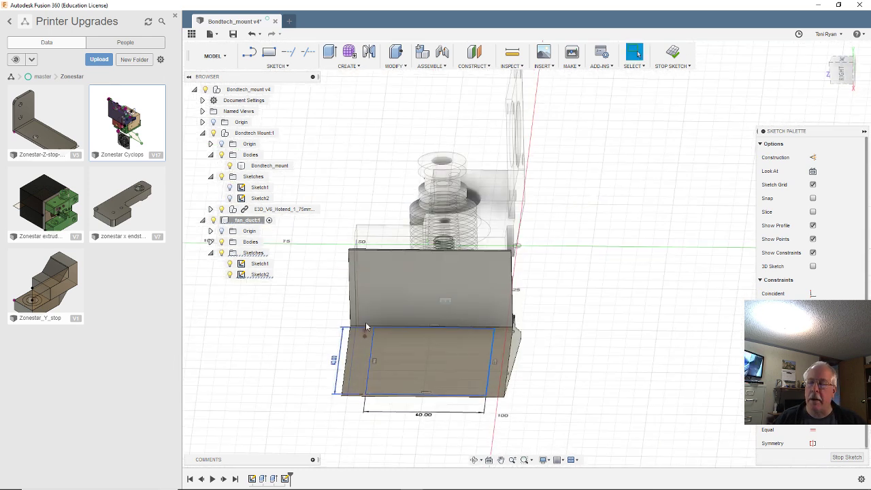
scroll(342, 327, up, 2)
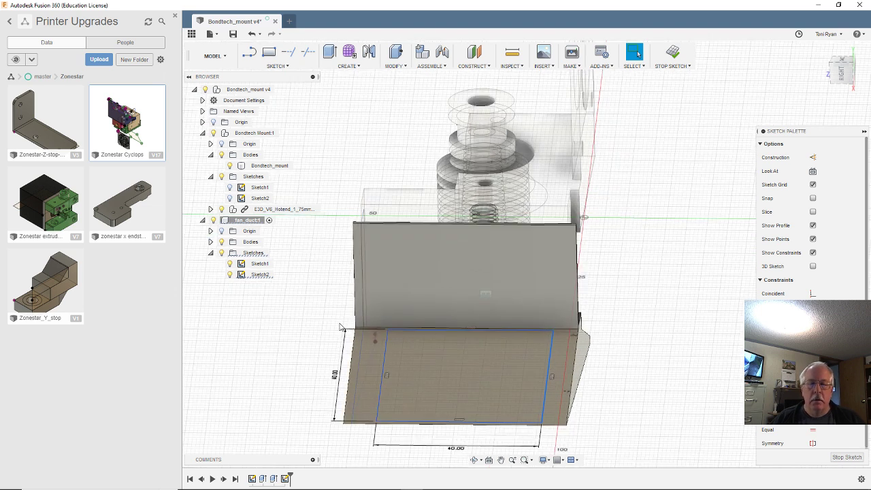
scroll(341, 327, up, 1)
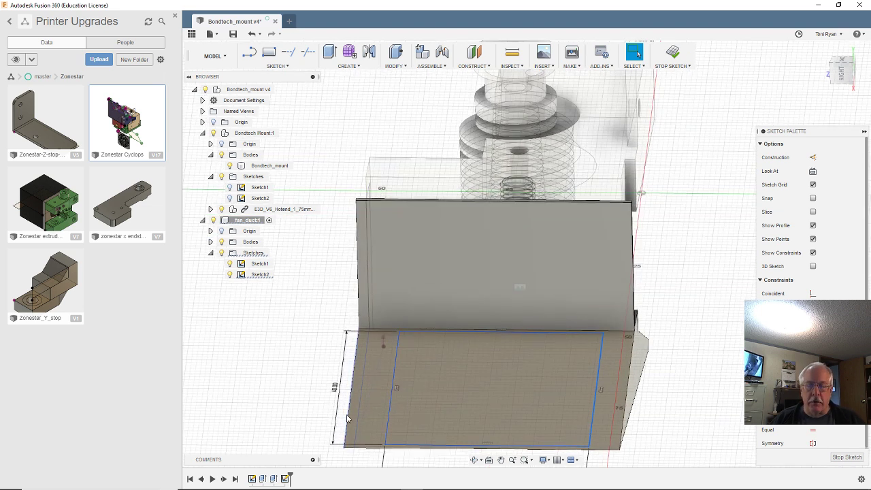
scroll(360, 422, up, 2)
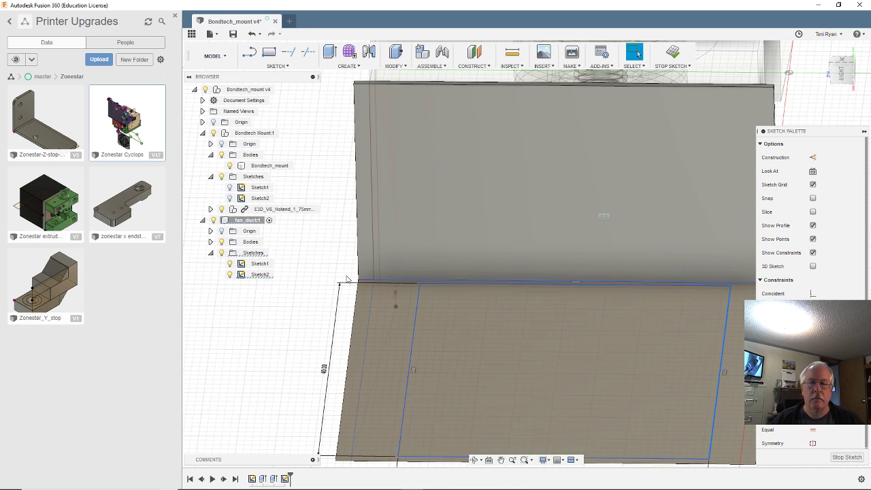
key(l)
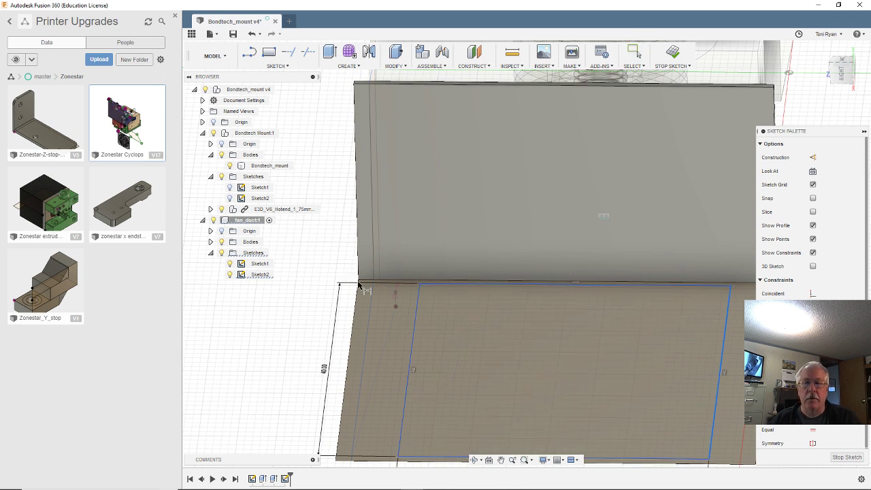
click(573, 287)
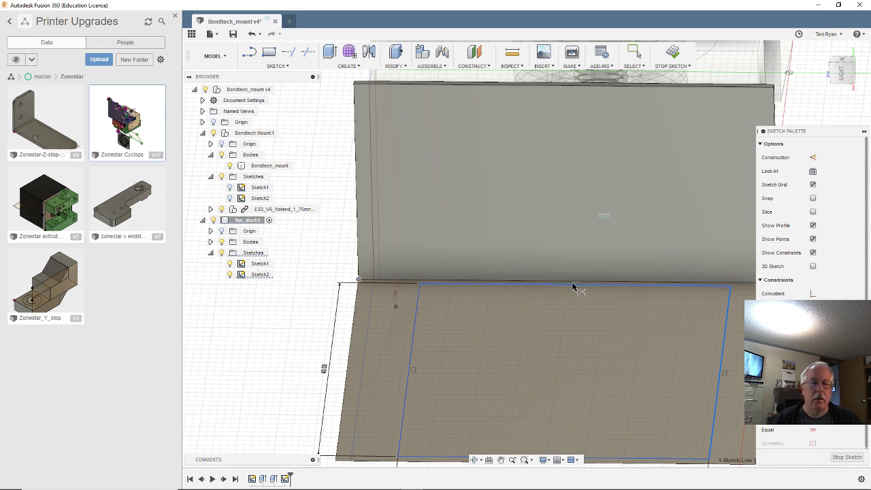
scroll(576, 289, up, 4)
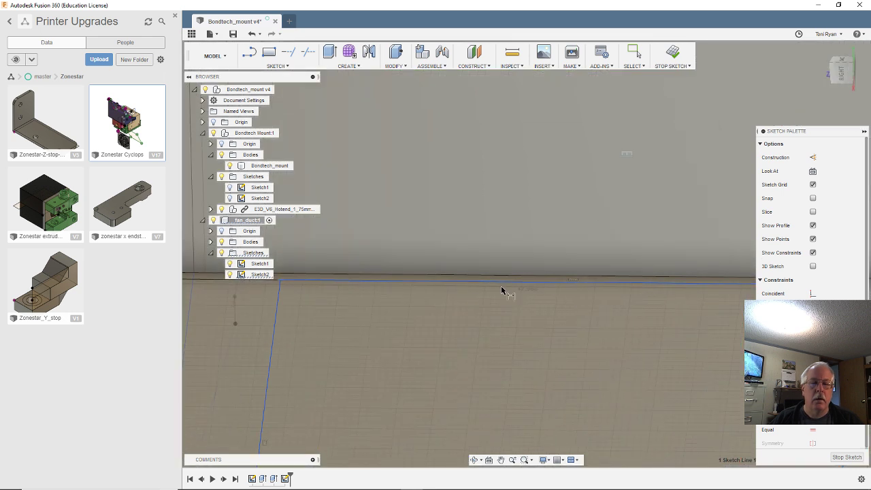
click(557, 287)
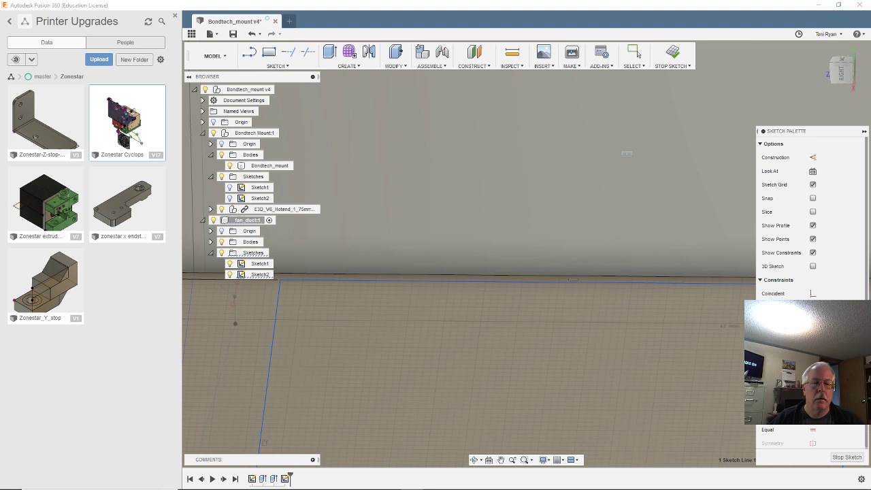
key(Escape)
scroll(523, 301, down, 5)
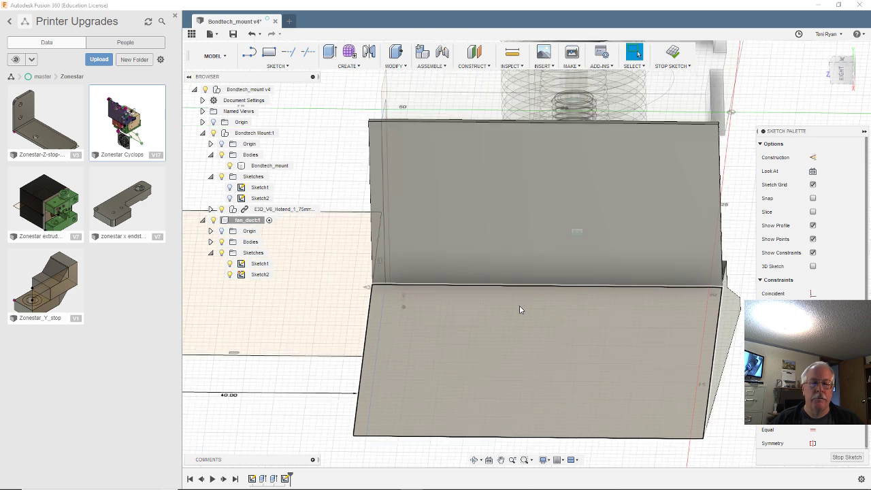
scroll(518, 302, up, 2)
scroll(510, 298, down, 6)
scroll(470, 296, up, 2)
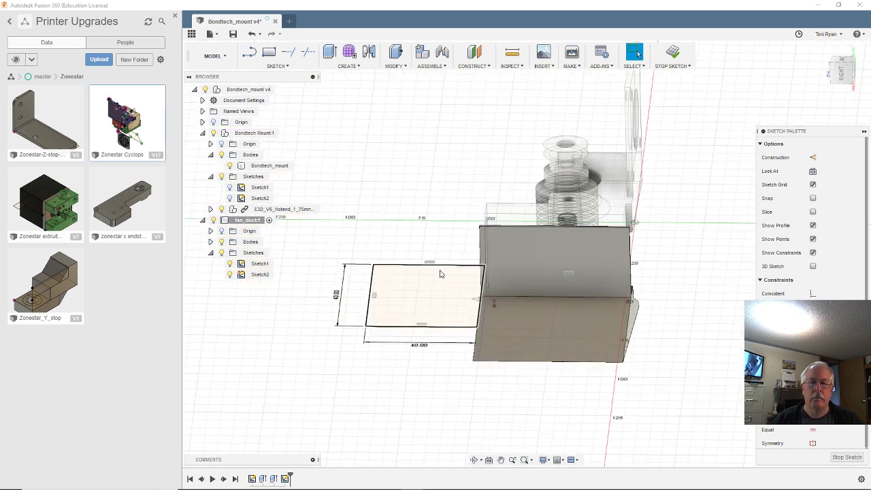
scroll(433, 261, up, 1)
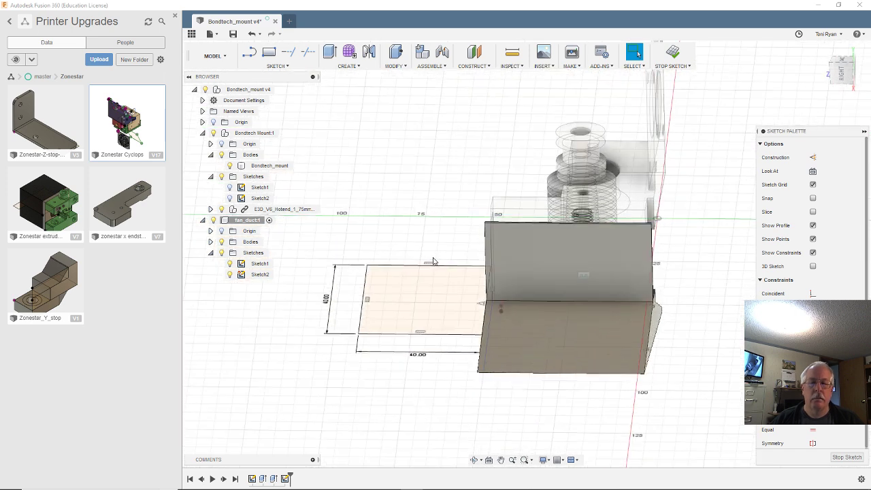
click(253, 34)
scroll(545, 302, up, 3)
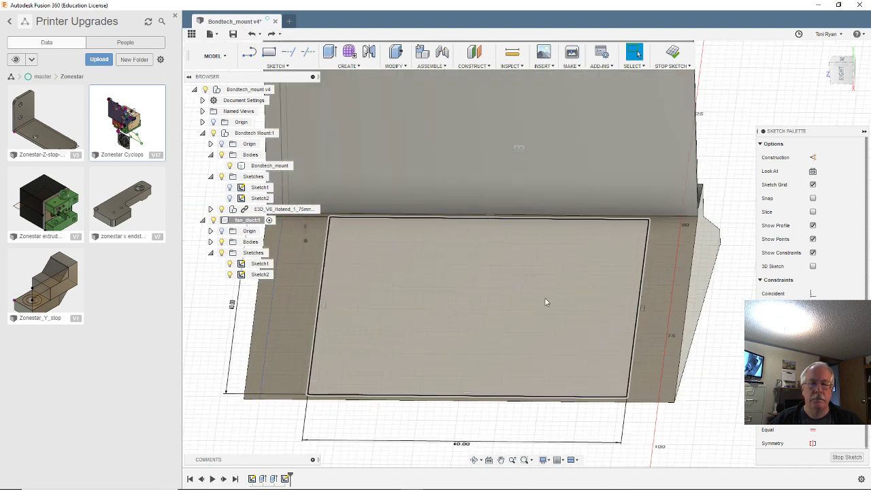
- Dimension the inner line's left edge to 54/2-20, i.e. 7 mm from the plate edge
mouse_move(415, 247)
shift+middle_down()
mouse_move(408, 268)
mouse_move(419, 257)
mouse_move(443, 270)
mouse_move(380, 230)
mouse_move(365, 244)
mouse_move(350, 243)
mouse_move(433, 262)
shift+middle_up()
scroll(347, 223, up, 2)
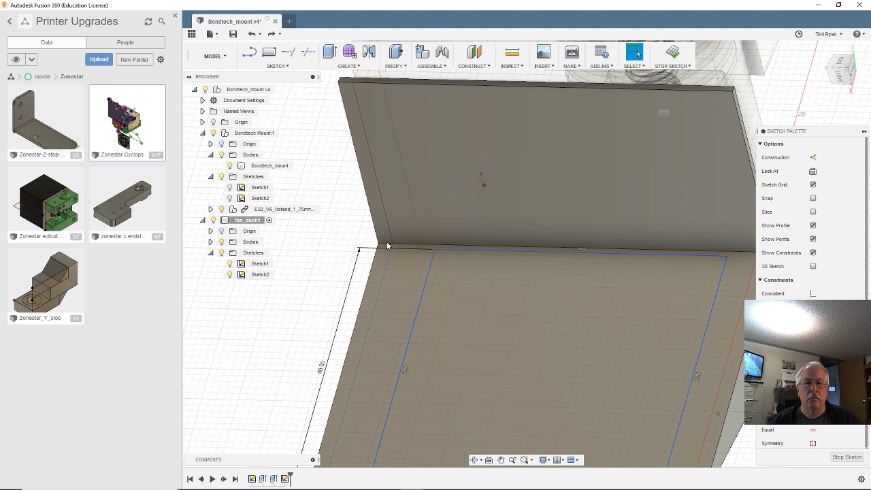
scroll(365, 231, down, 3)
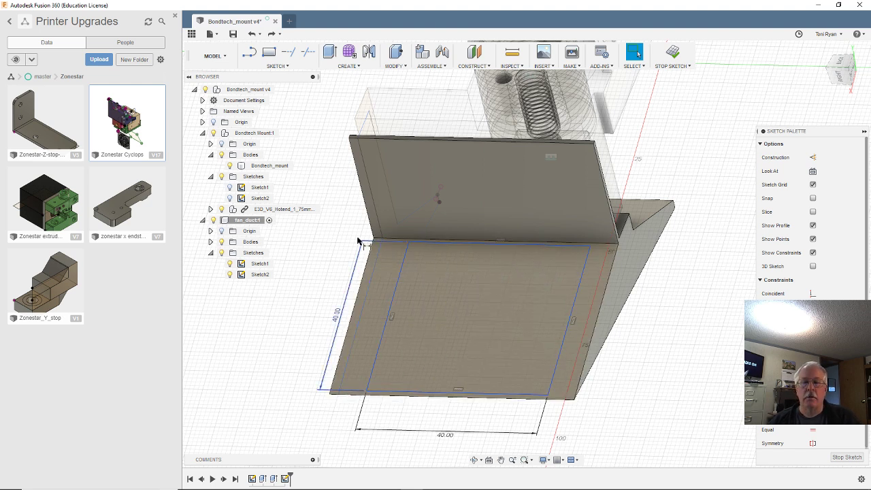
key(d)
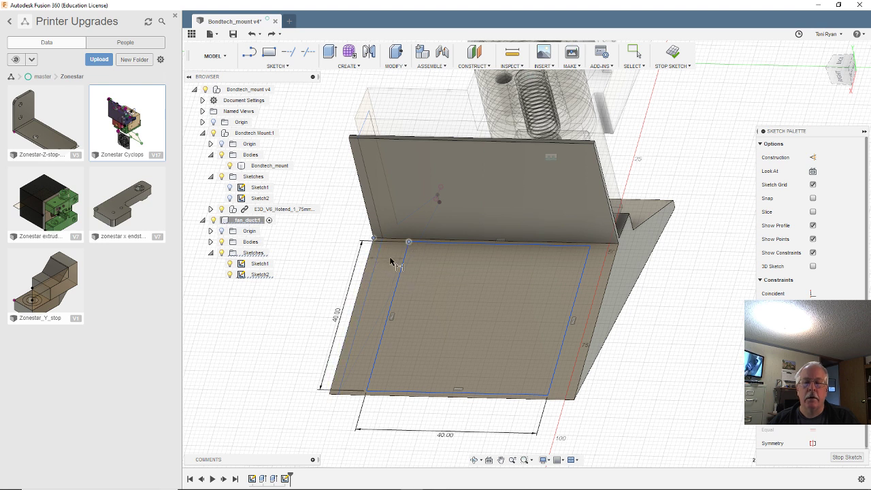
click(389, 257)
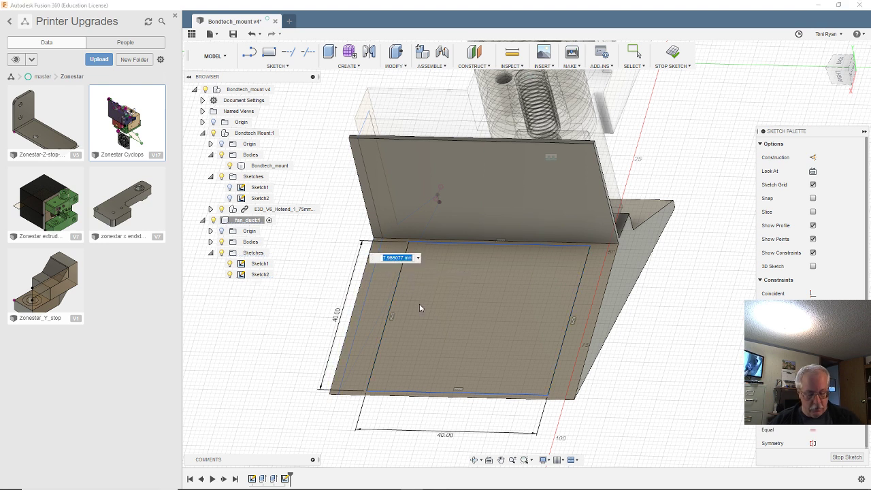
text(54/2)
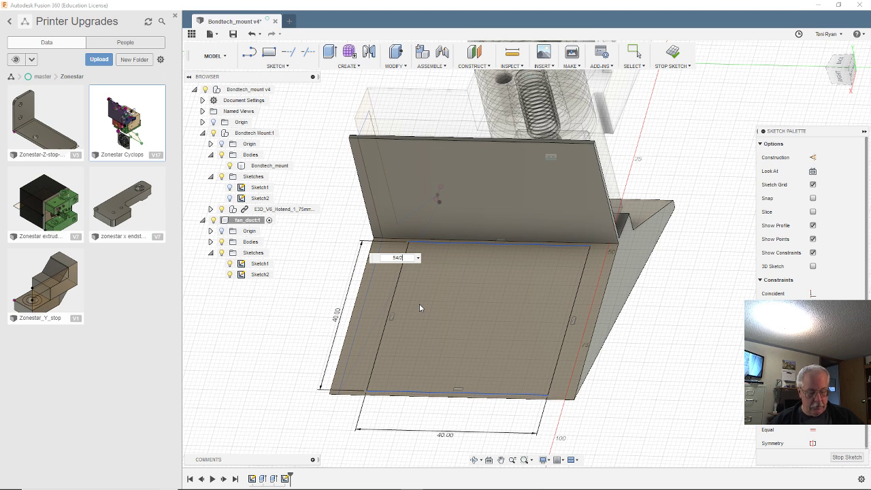
text(-20)
key(Return)
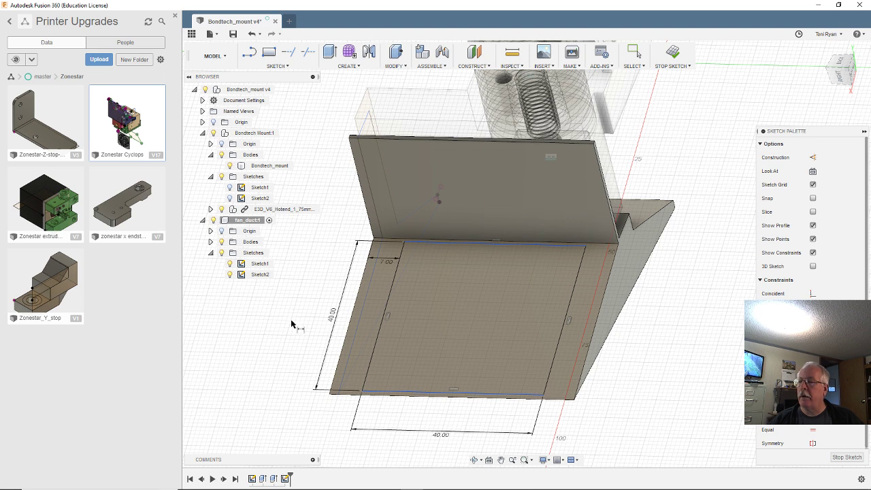
- Orbit and zoom to look down on the sketch corner from behind
scroll(333, 281, up, 3)
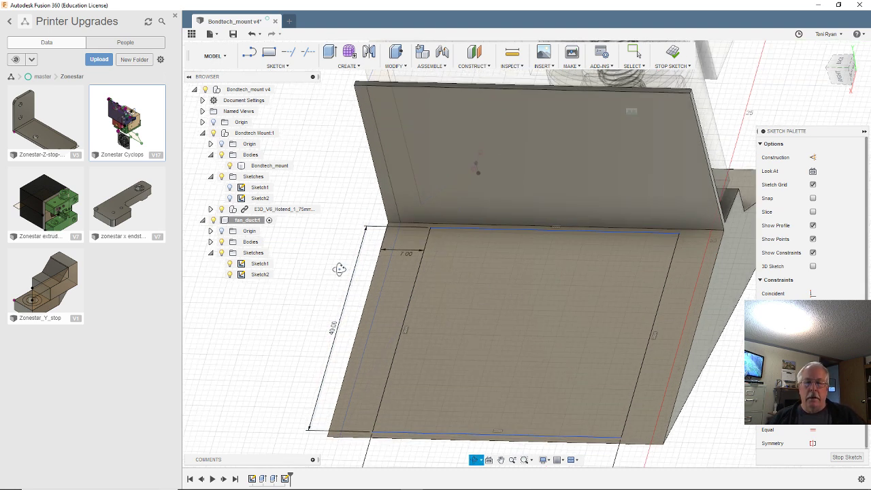
shift+middle_drag(344, 271, 350, 289)
scroll(490, 347, down, 3)
scroll(500, 337, up, 5)
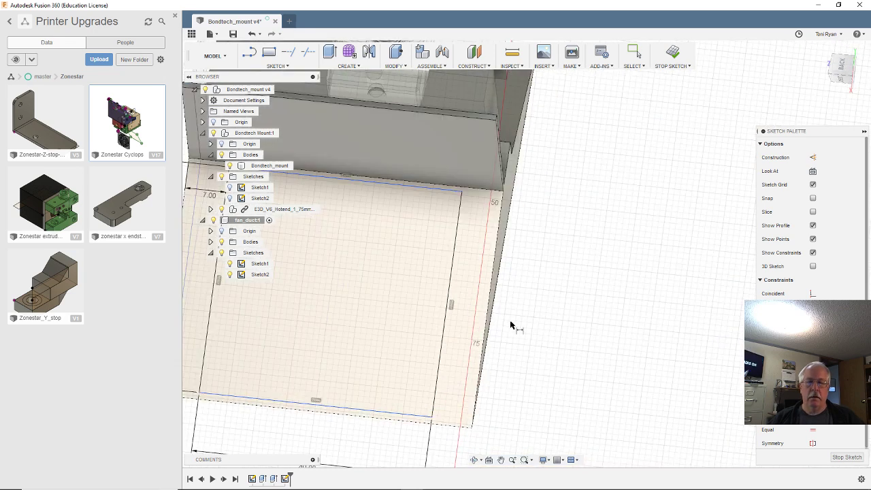
scroll(527, 306, down, 3)
scroll(344, 257, up, 2)
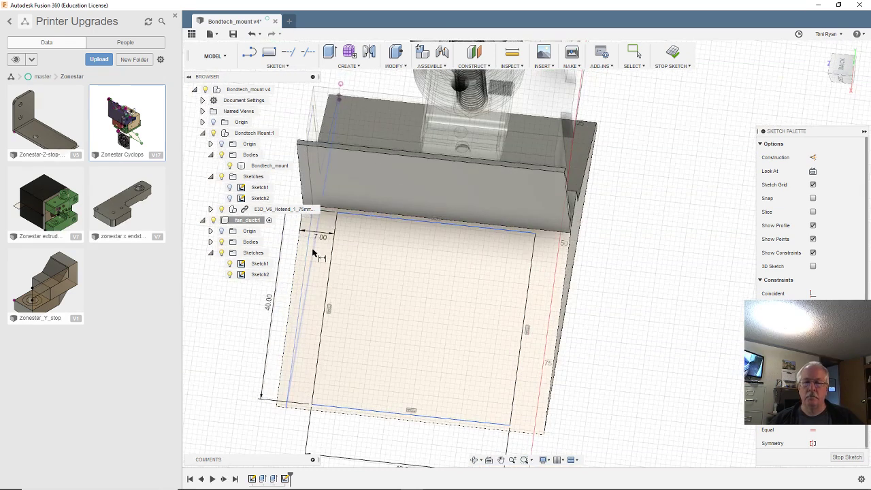
scroll(658, 247, down, 2)
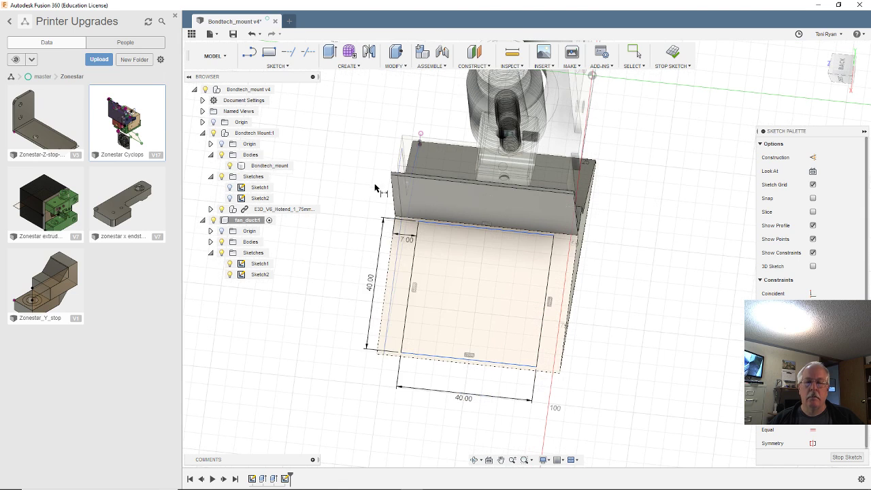
scroll(408, 247, up, 5)
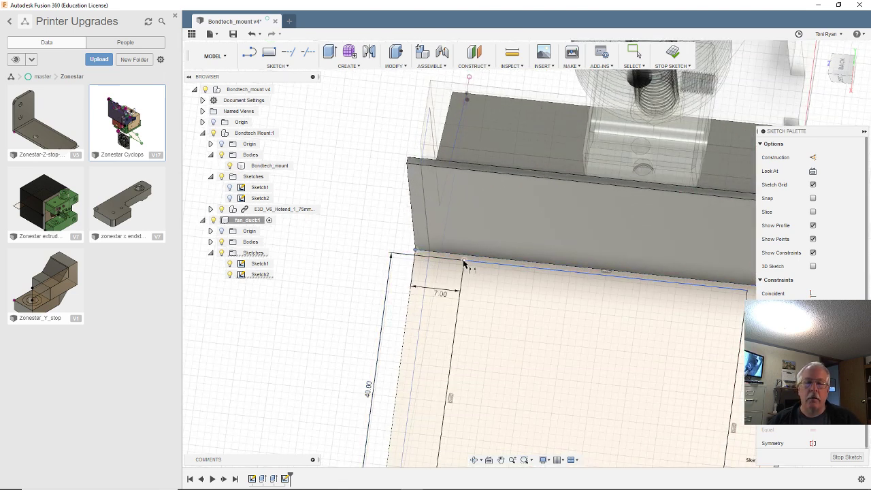
- Dimension the short corner edge to 1 mm
click(399, 267)
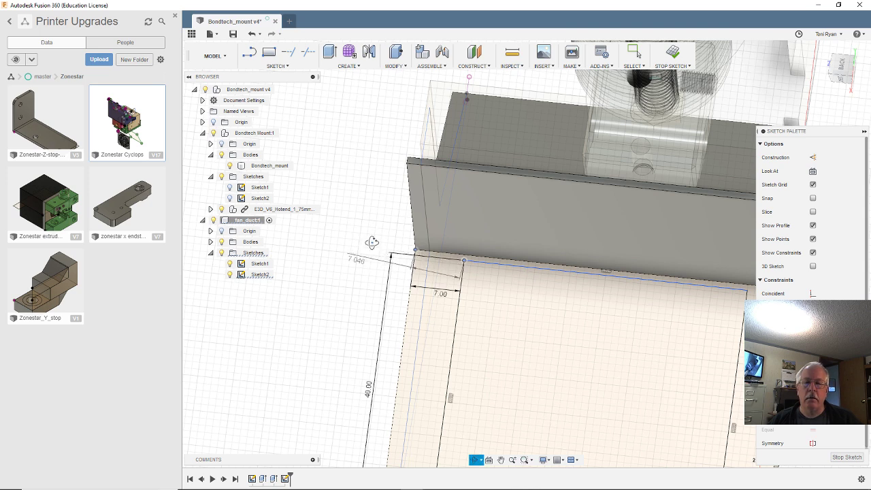
mouse_move(367, 242)
shift+middle_down()
mouse_move(392, 238)
mouse_move(372, 281)
shift+middle_up()
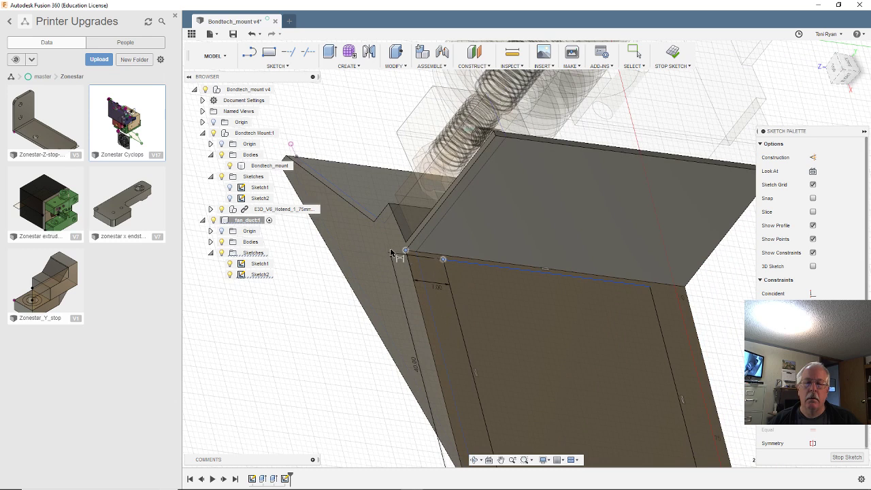
mouse_move(387, 251)
shift+middle_down()
mouse_move(346, 296)
mouse_move(353, 295)
shift+middle_up()
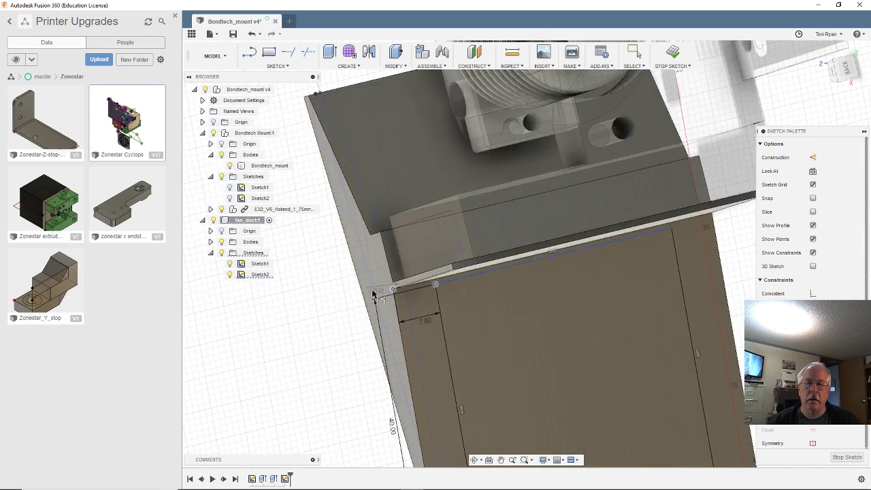
click(386, 301)
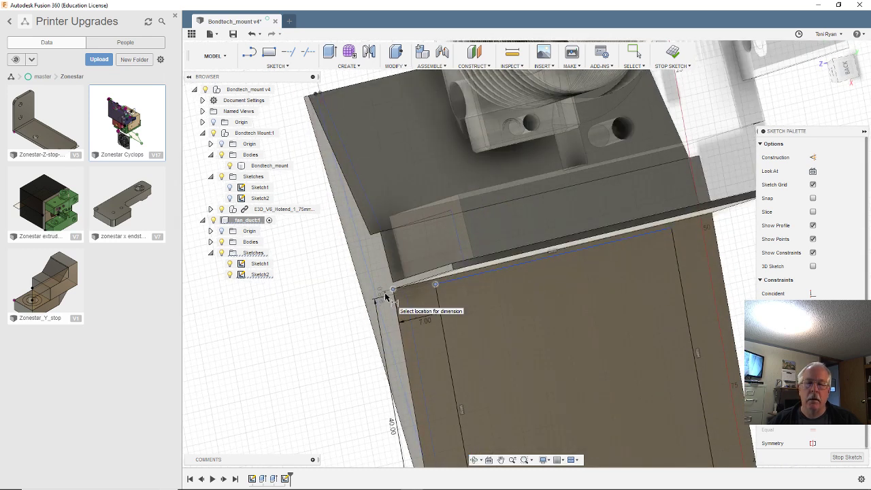
click(391, 303)
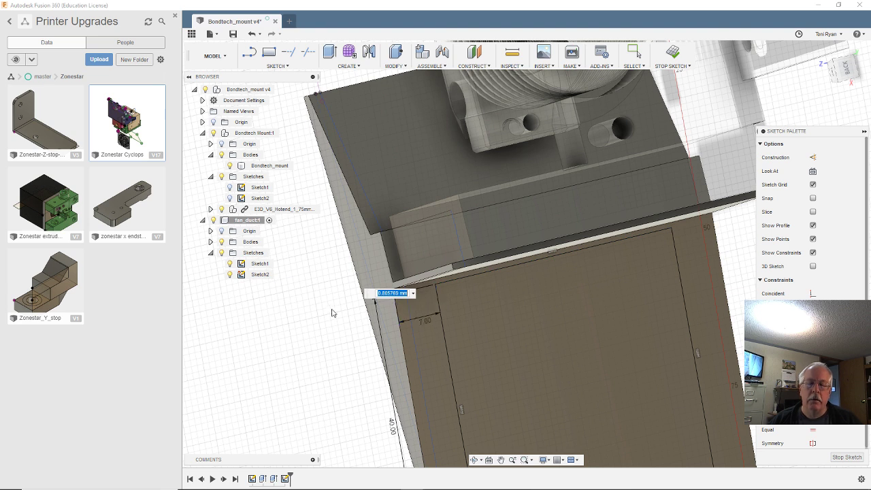
text(1)
key(Return)
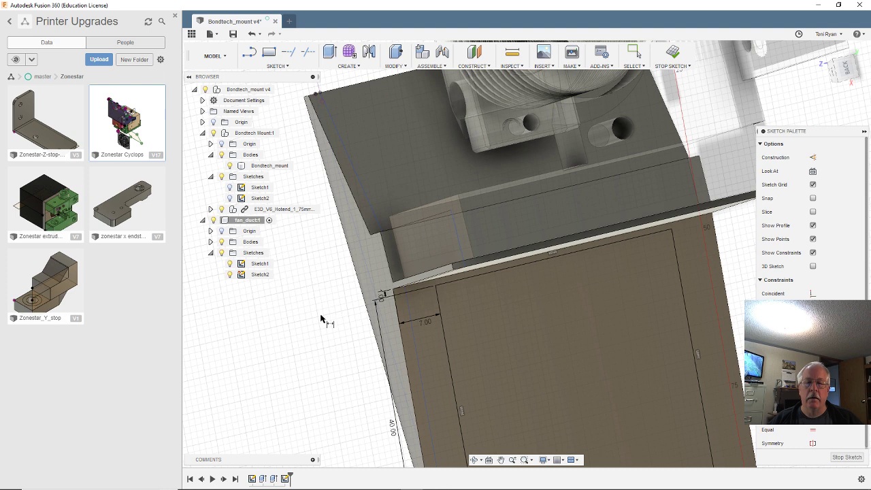
- Orbit around the part to check the dimensioned plate sketch
scroll(330, 330, down, 3)
shift+middle_drag(331, 330, 521, 401)
scroll(395, 358, up, 5)
scroll(347, 355, down, 1)
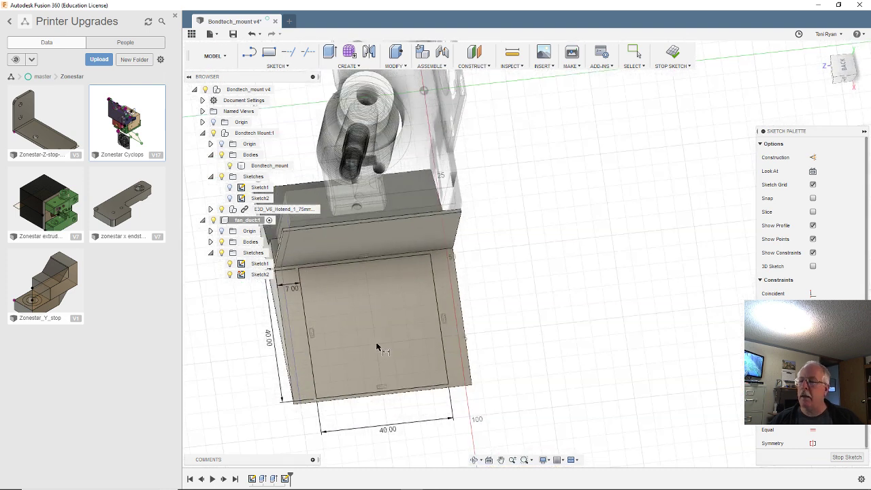
scroll(351, 306, up, 2)
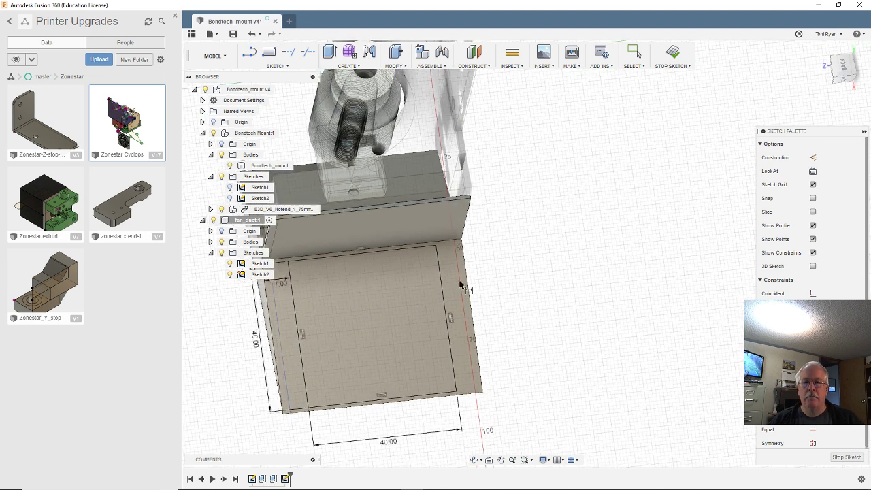
shift+middle_drag(361, 325, 295, 322)
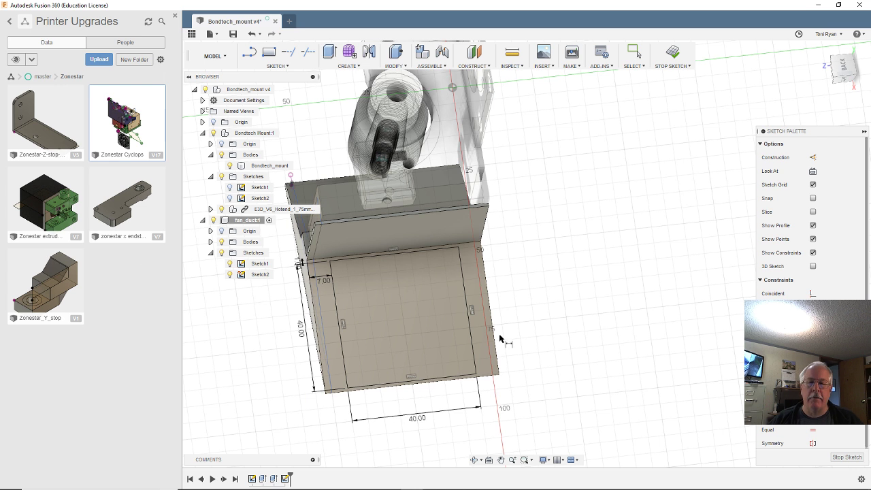
scroll(383, 270, up, 1)
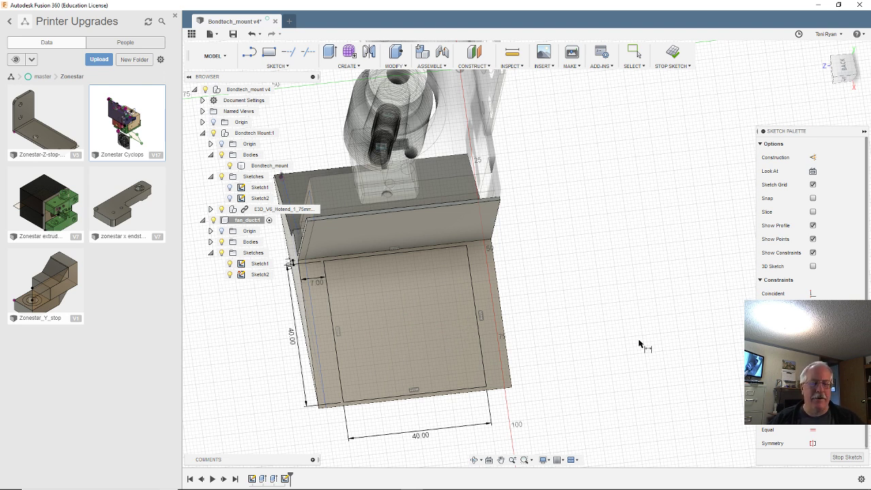
- Draw a 38 mm circle centred on the plate with the C shortcut
key(c)
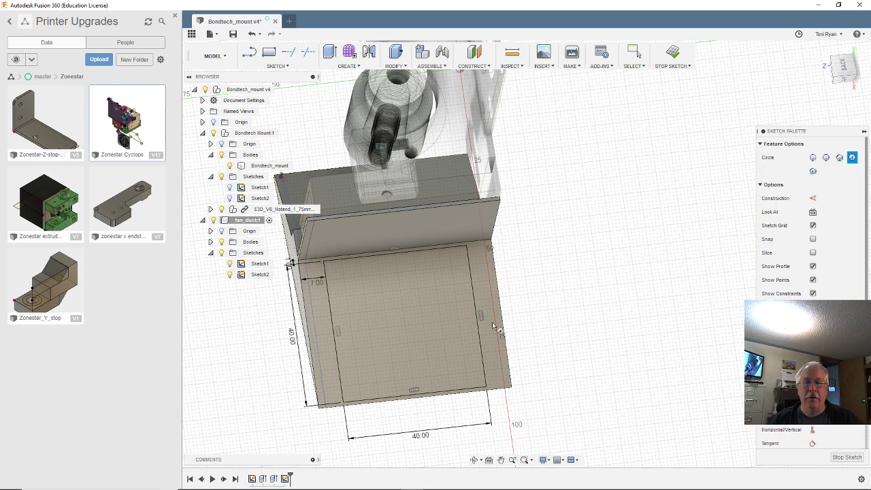
click(404, 325)
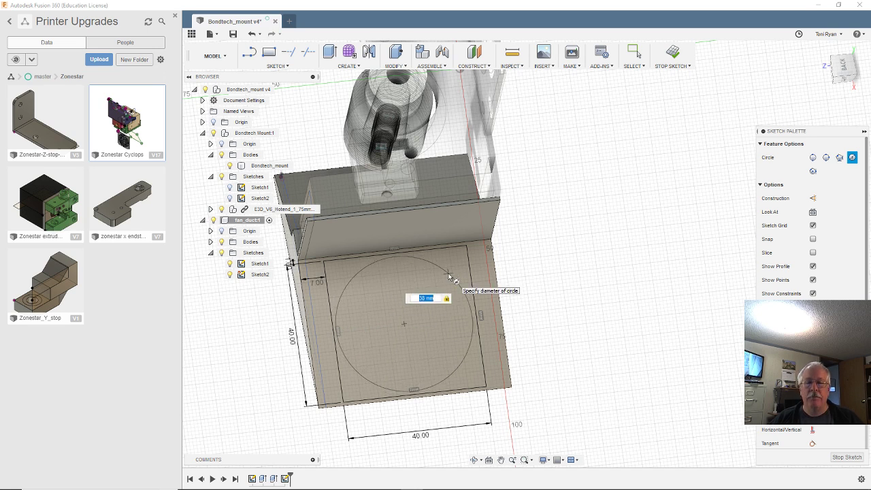
key(Return)
key(Escape)
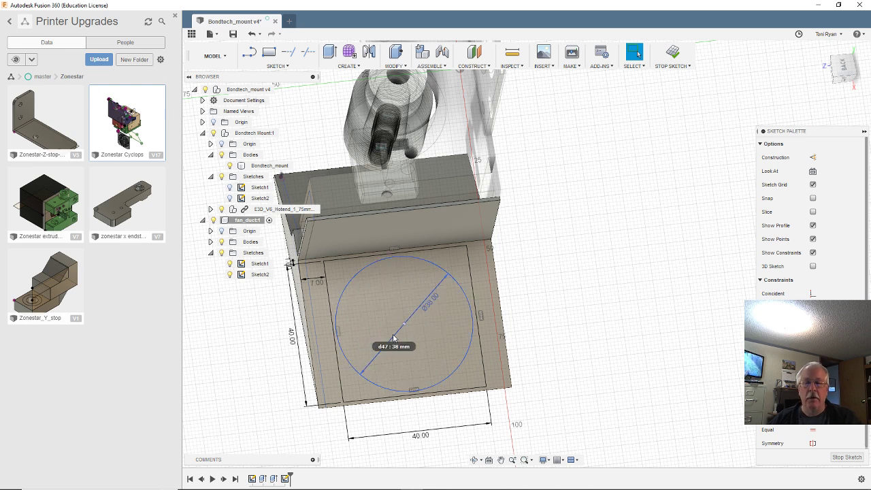
- Fix the circle centre 20 mm horizontally and 20 mm vertically from the corner edges
click(324, 261)
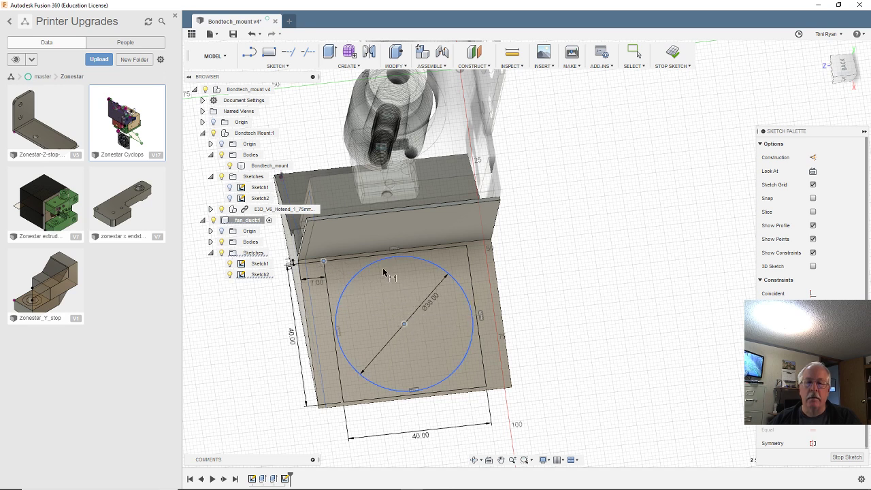
click(404, 324)
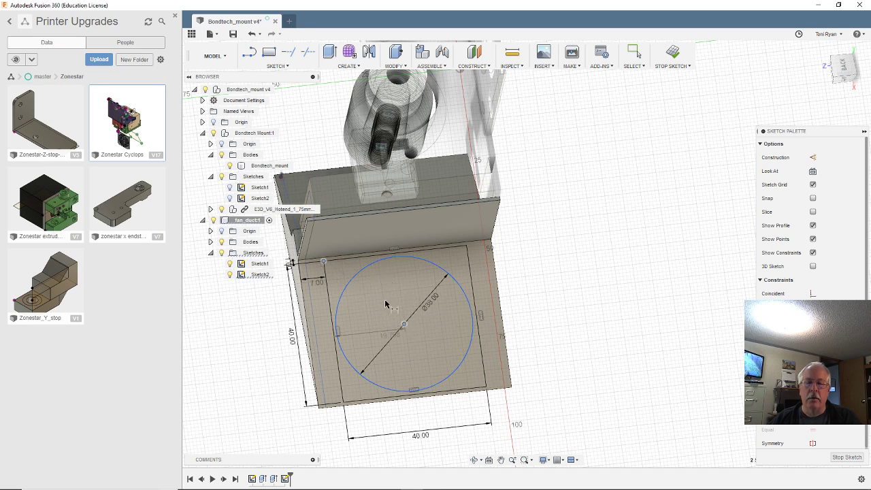
click(377, 342)
text(20)
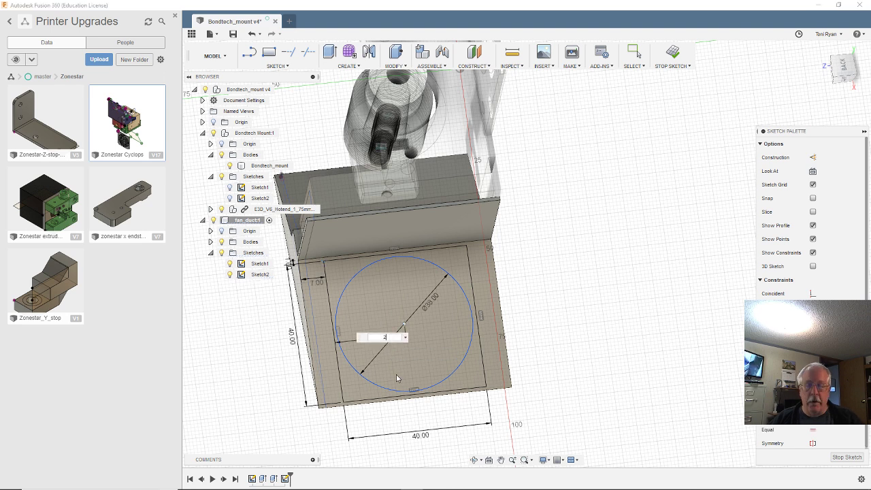
key(Return)
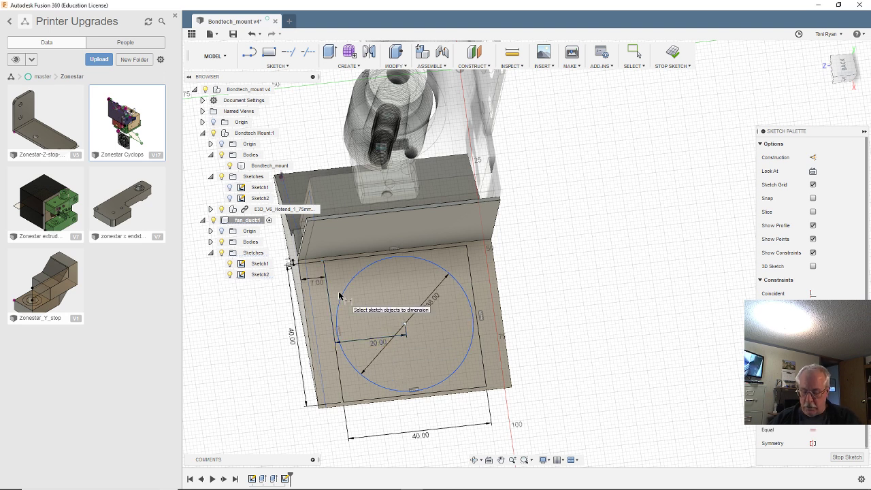
click(405, 325)
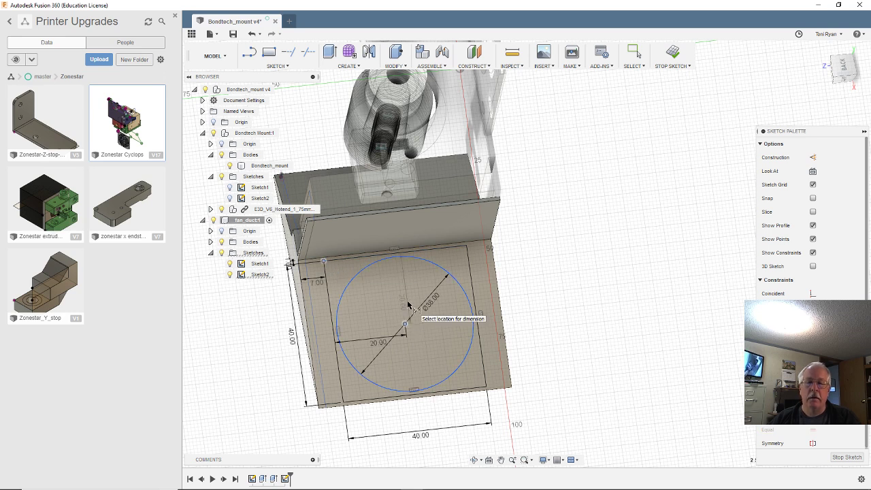
click(408, 305)
key(Return)
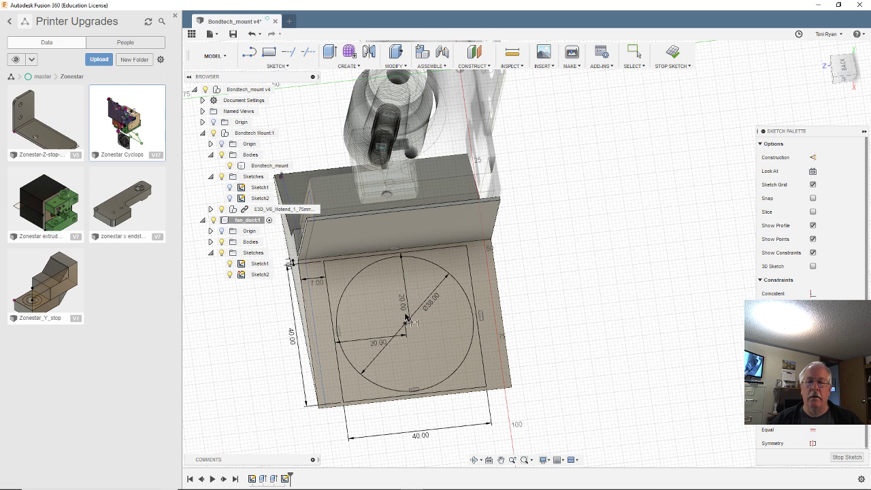
mouse_move(530, 299)
shift+middle_down()
mouse_move(573, 295)
mouse_move(602, 305)
mouse_move(597, 319)
mouse_move(619, 330)
mouse_move(608, 317)
mouse_move(633, 302)
shift+middle_up()
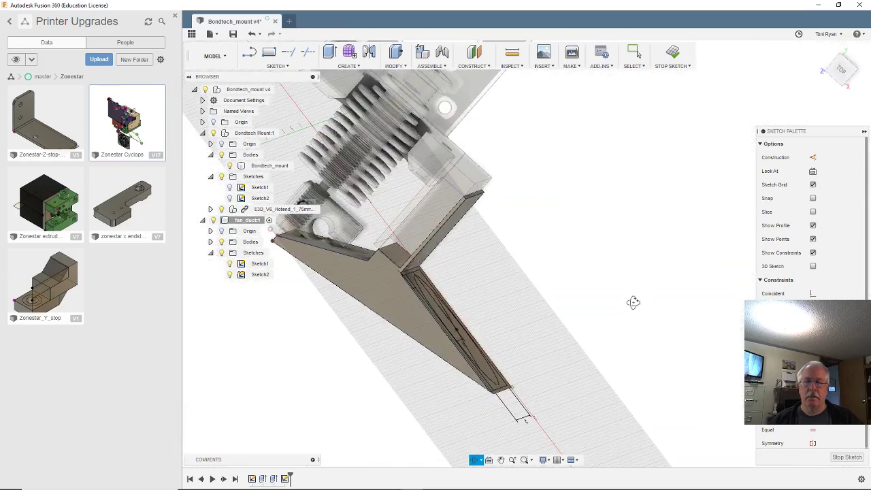
scroll(633, 302, down, 5)
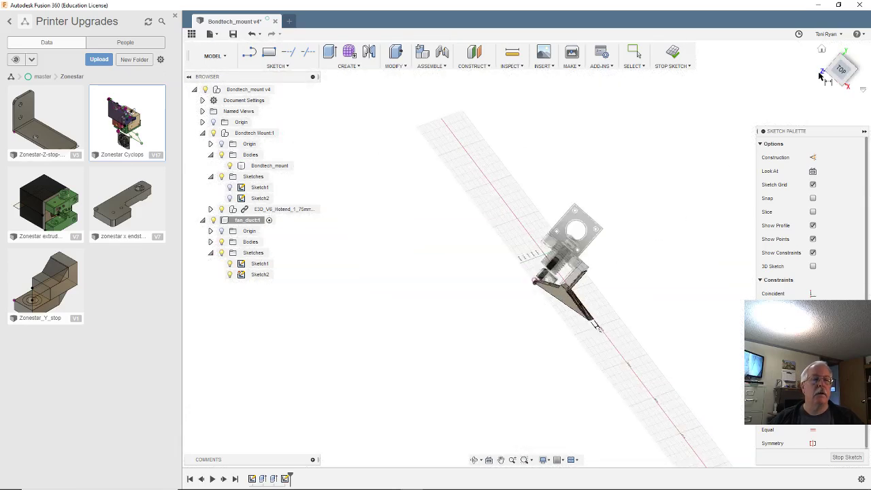
click(840, 71)
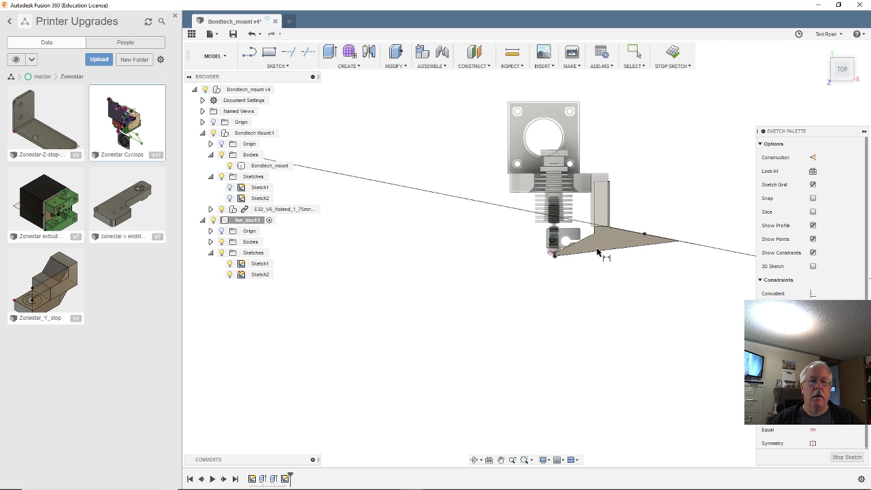
scroll(503, 241, down, 3)
scroll(598, 217, up, 3)
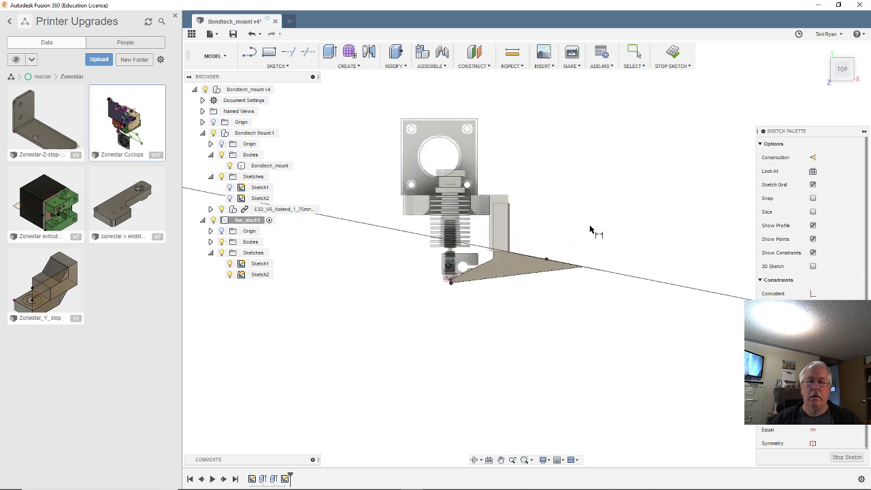
scroll(496, 265, up, 3)
scroll(489, 266, up, 3)
scroll(487, 286, up, 3)
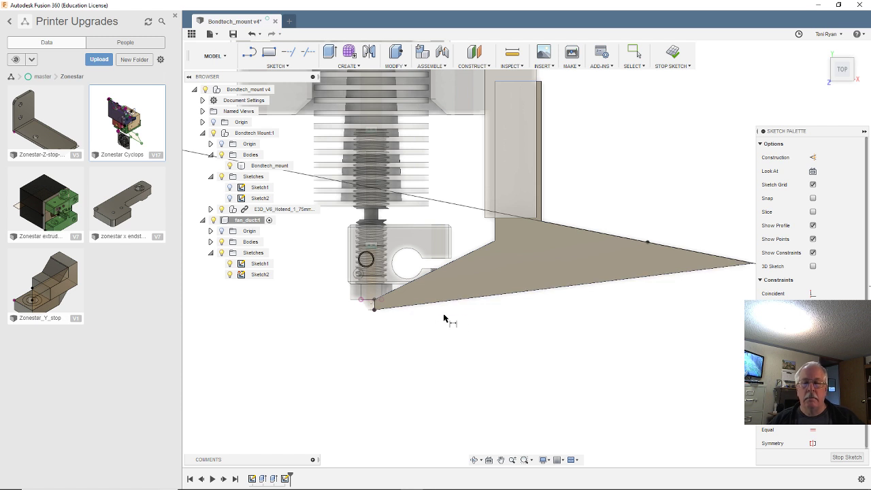
scroll(443, 317, down, 1)
scroll(401, 316, up, 3)
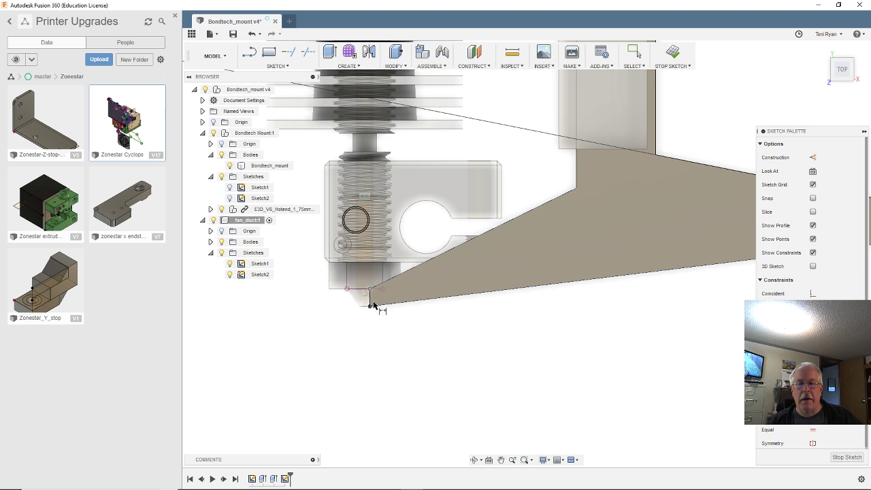
scroll(460, 307, down, 3)
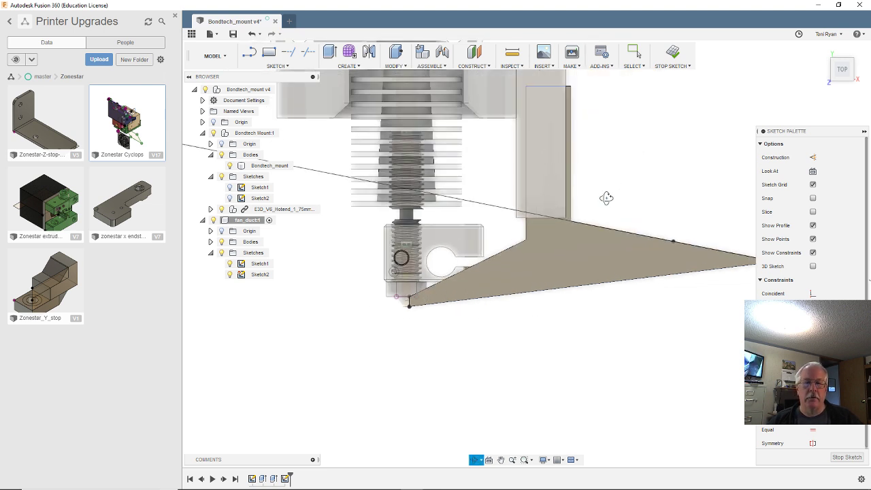
mouse_move(606, 197)
shift+middle_down()
mouse_move(586, 224)
mouse_move(653, 244)
mouse_move(687, 168)
shift+middle_up()
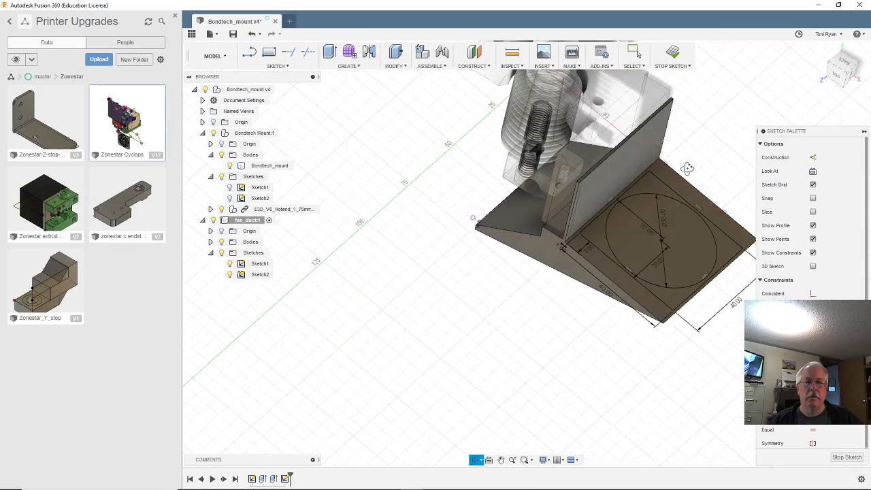
- Stop the sketch and reconfirm Extrude1's wall profiles at 2 mm as a new body
click(846, 457)
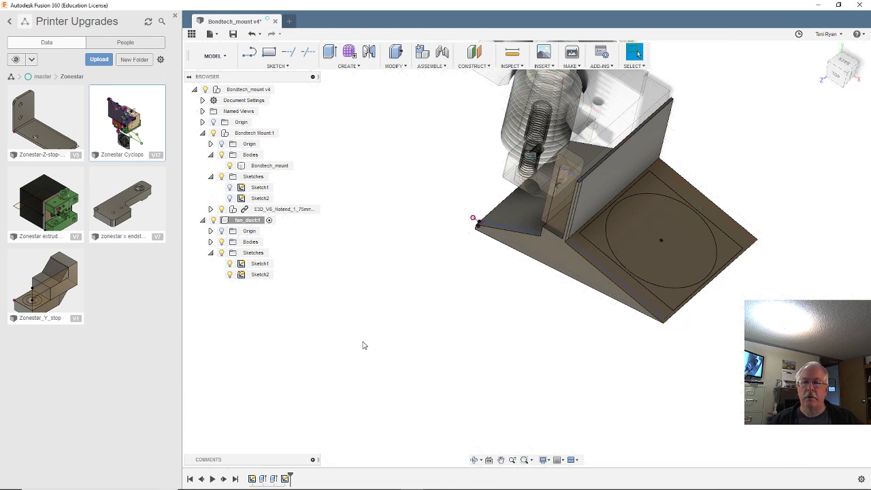
click(262, 479)
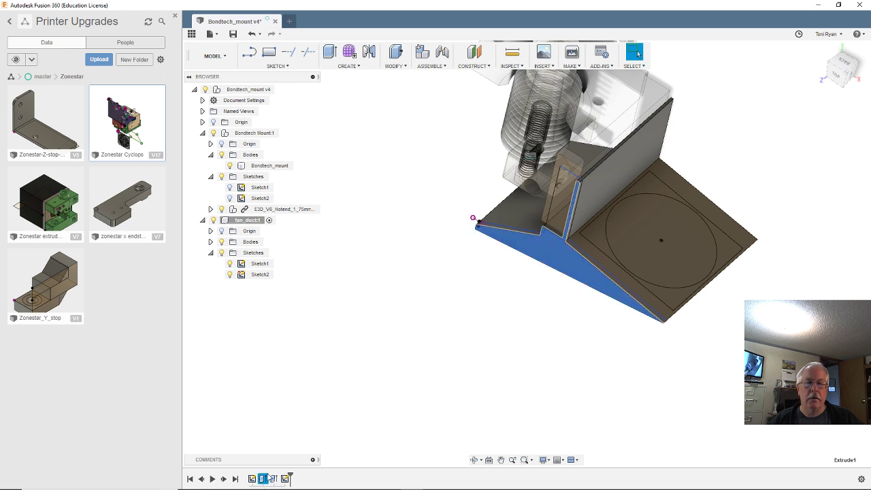
click(555, 229)
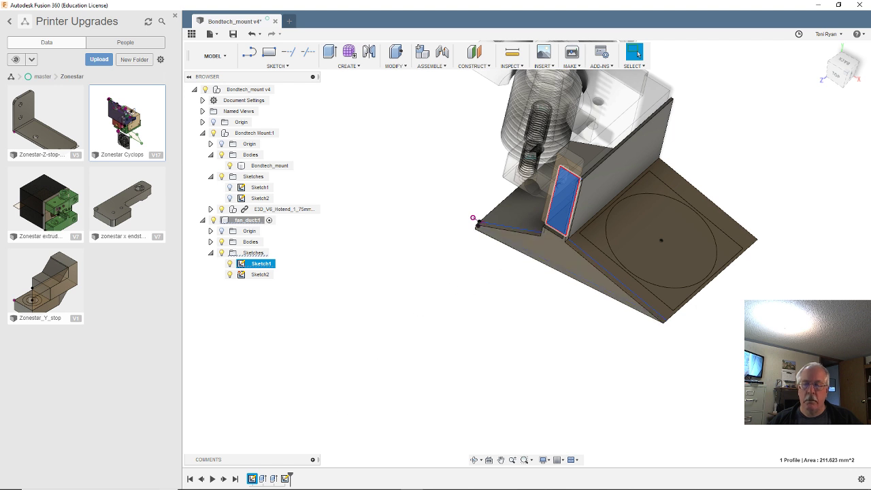
click(262, 478)
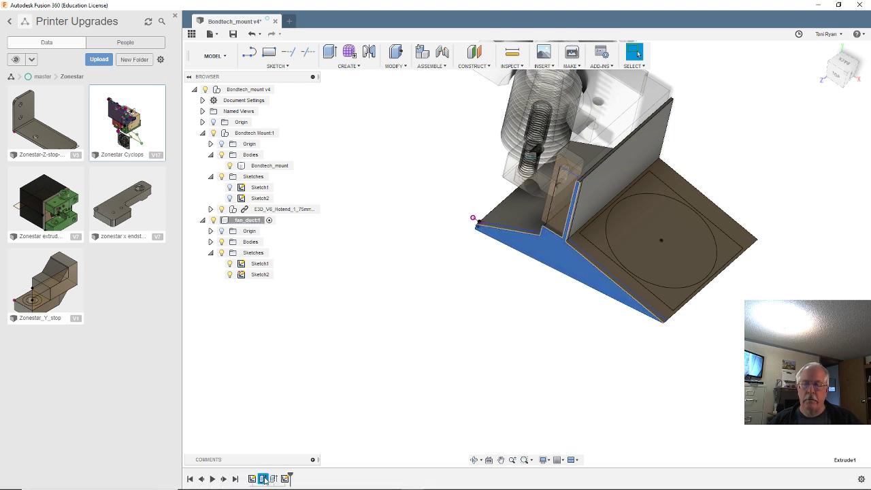
double_click(263, 479)
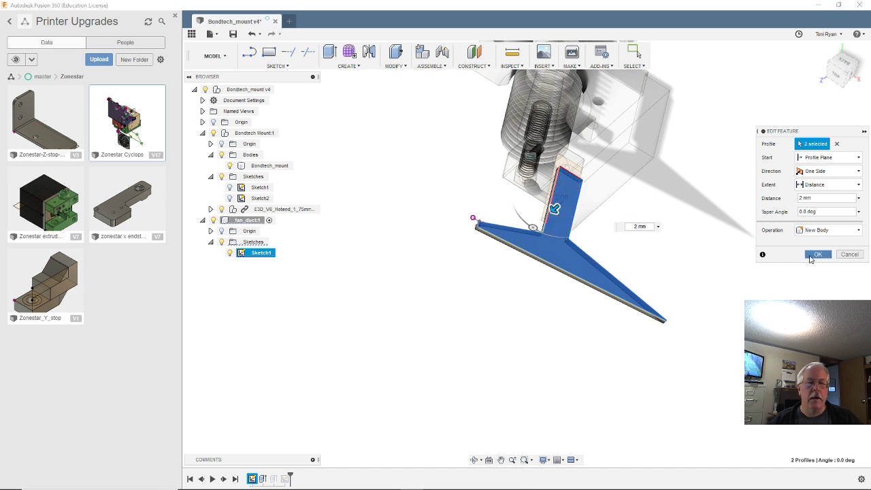
click(816, 254)
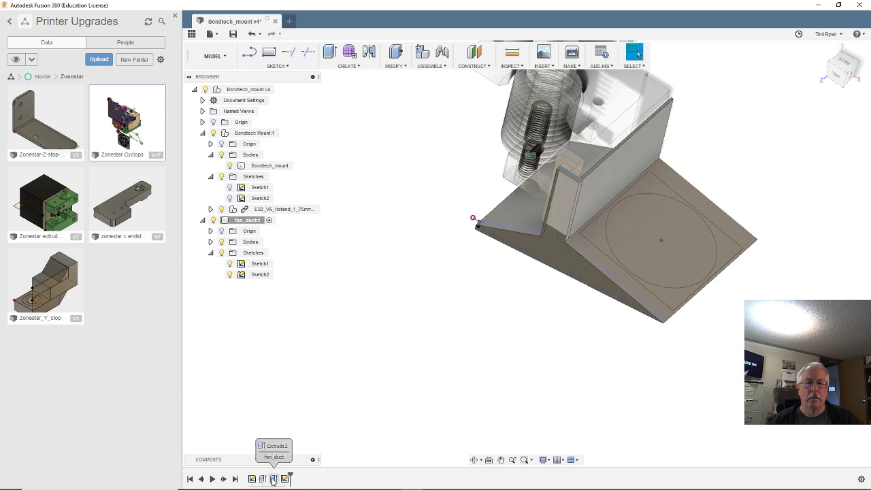
click(273, 479)
- Inspect the fan duct body and the Bondtech mount face from below and above
shift+middle_drag(544, 367, 361, 344)
key(Escape)
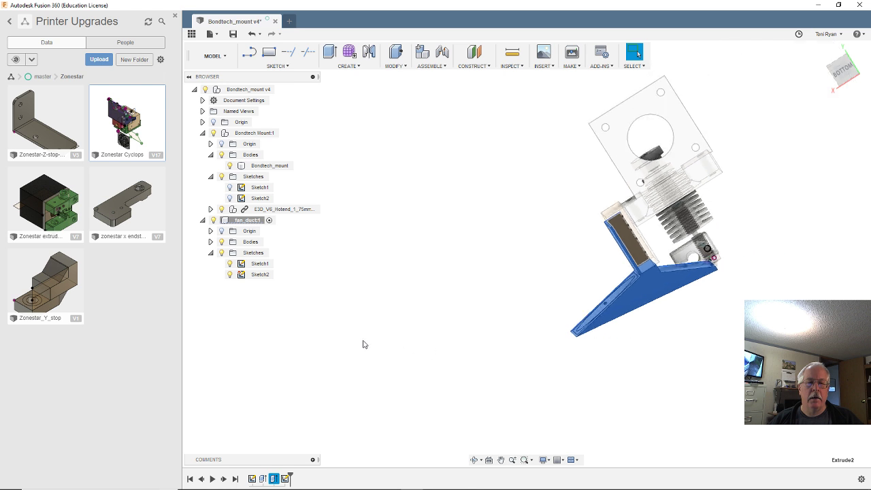
scroll(607, 302, up, 4)
click(607, 302)
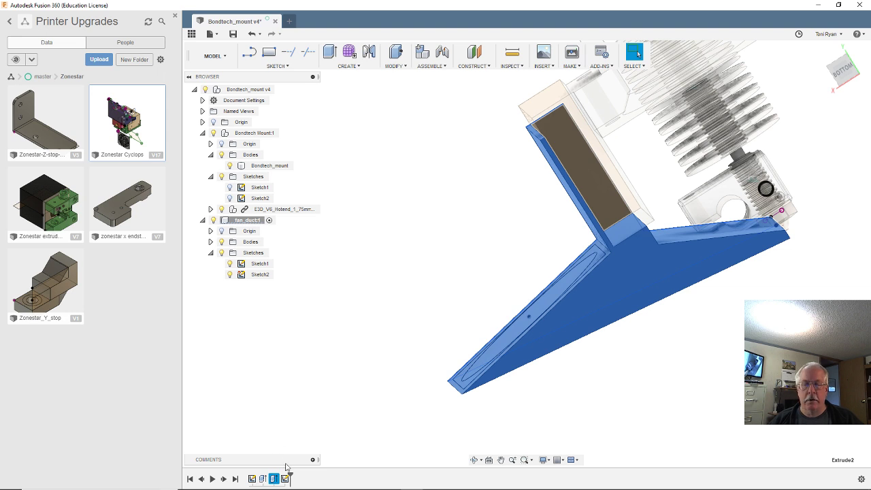
click(589, 197)
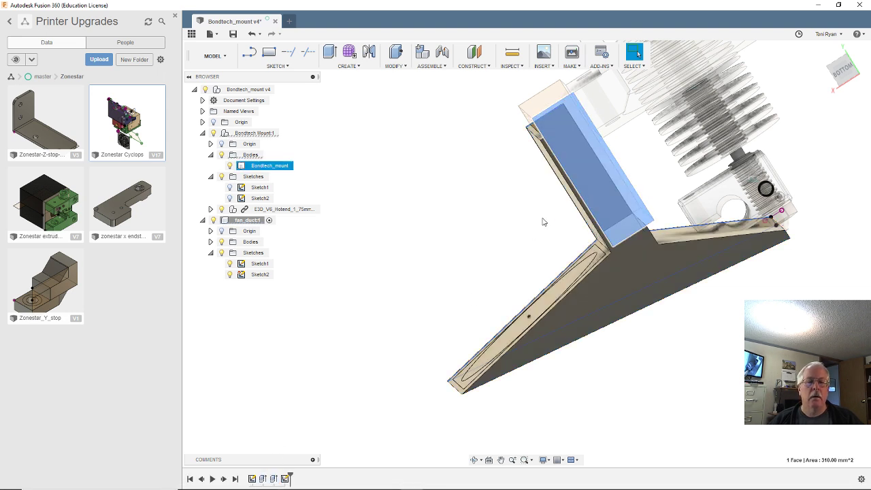
mouse_move(478, 288)
shift+middle_down()
mouse_move(533, 316)
mouse_move(519, 320)
shift+middle_up()
shift+middle_drag(642, 352, 691, 343)
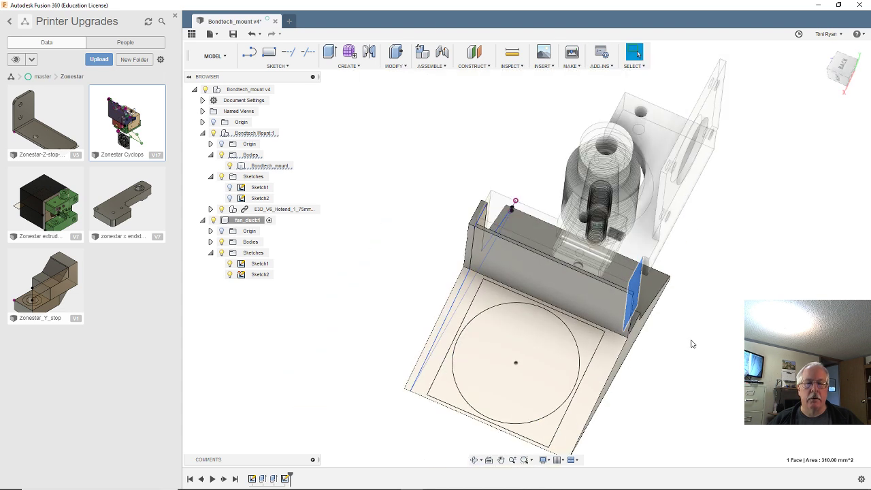
- Add the triangle profile to the 52 mm fan duct extrusion
double_click(274, 479)
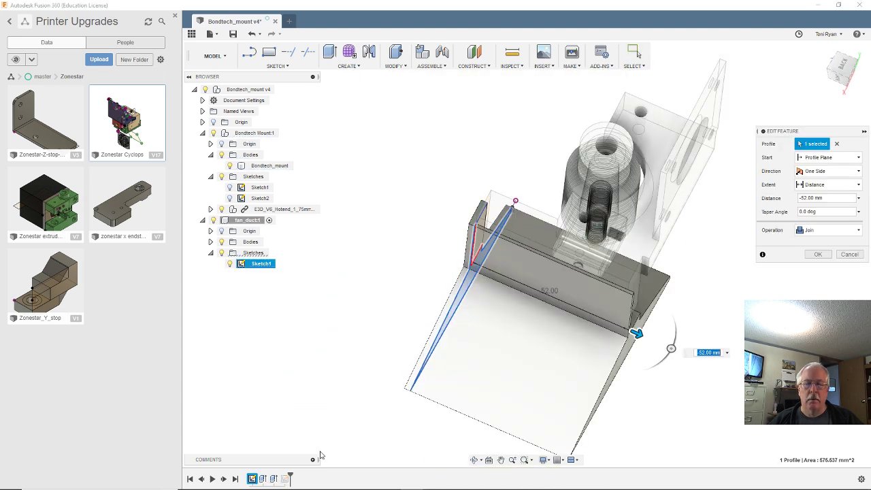
click(488, 243)
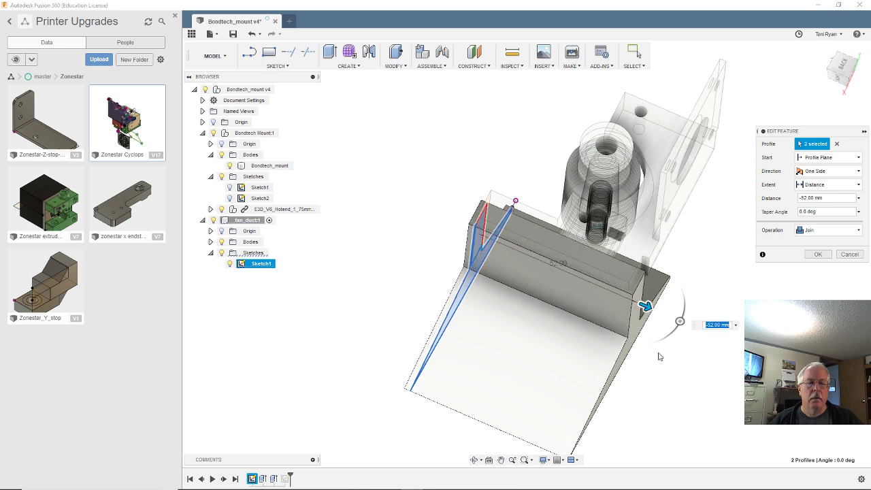
click(818, 254)
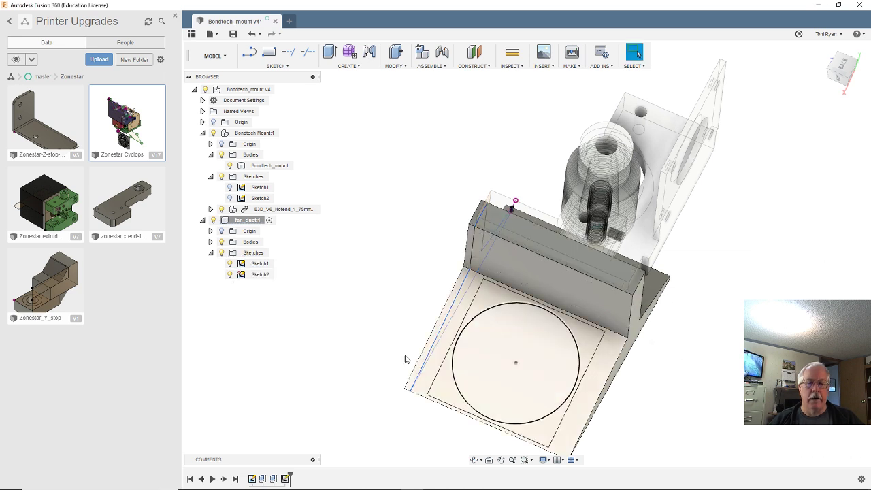
shift+middle_drag(394, 344, 475, 420)
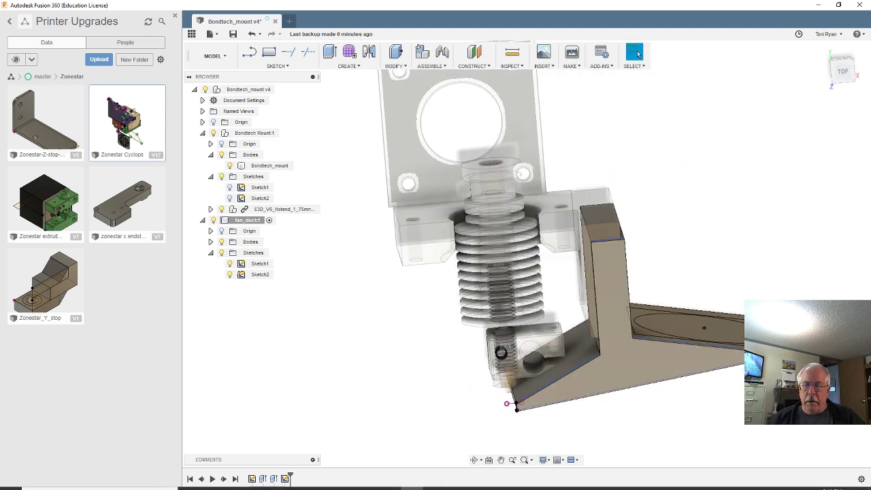
double_click(252, 478)
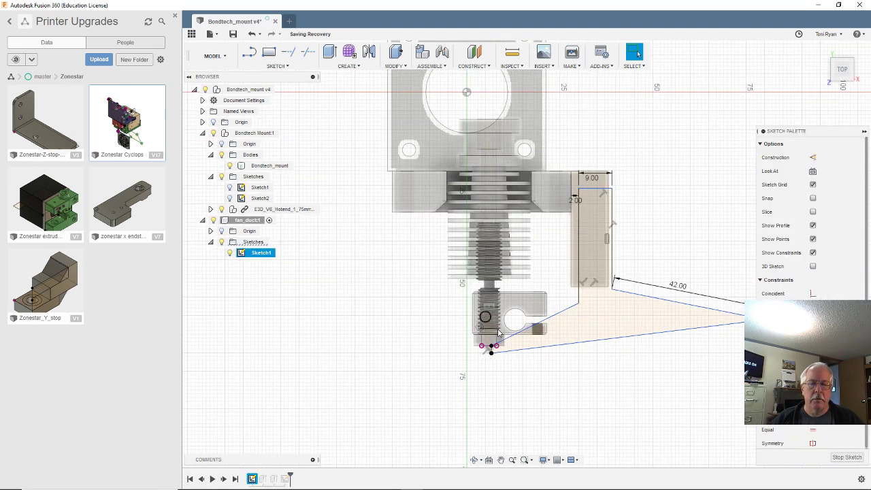
scroll(490, 360, up, 6)
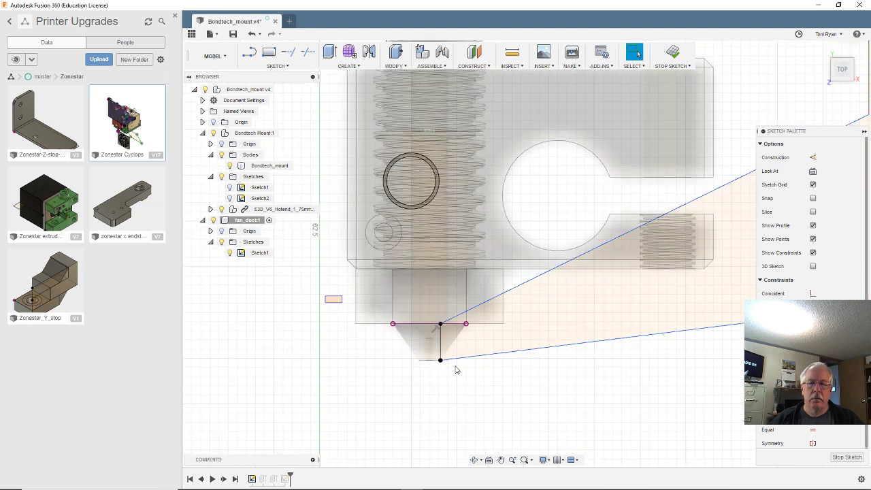
click(441, 361)
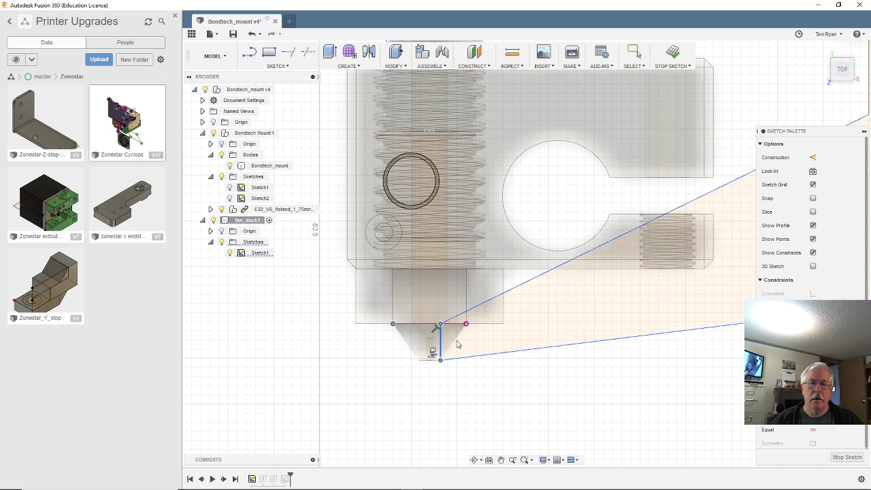
click(393, 325)
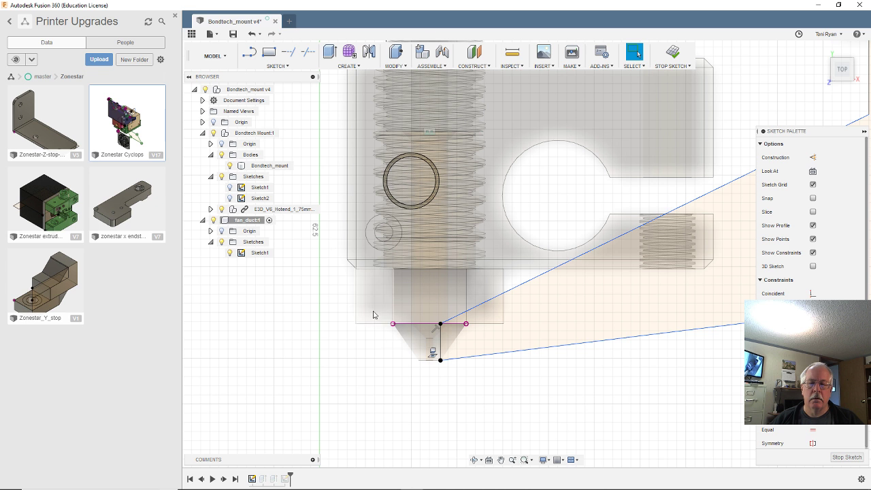
click(441, 347)
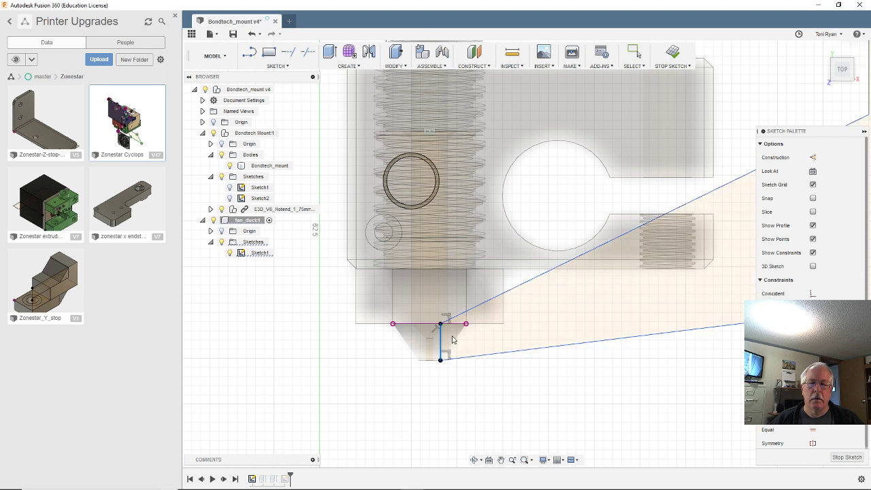
key(Escape)
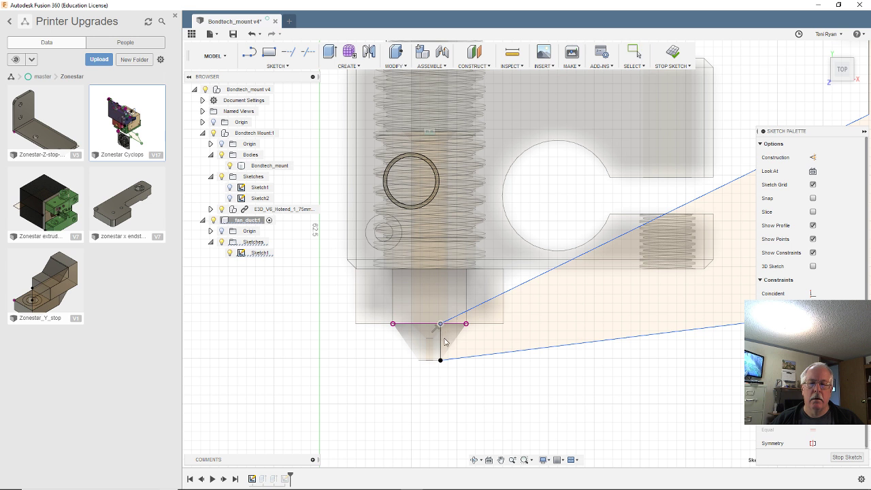
- Delete a sketch element at the nozzle junction and slide the short line's end along the magenta line
click(435, 325)
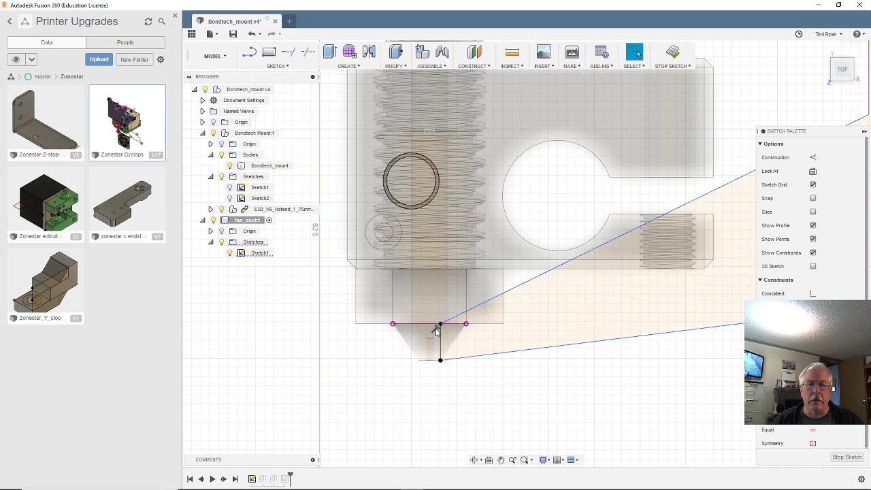
right_click(436, 330)
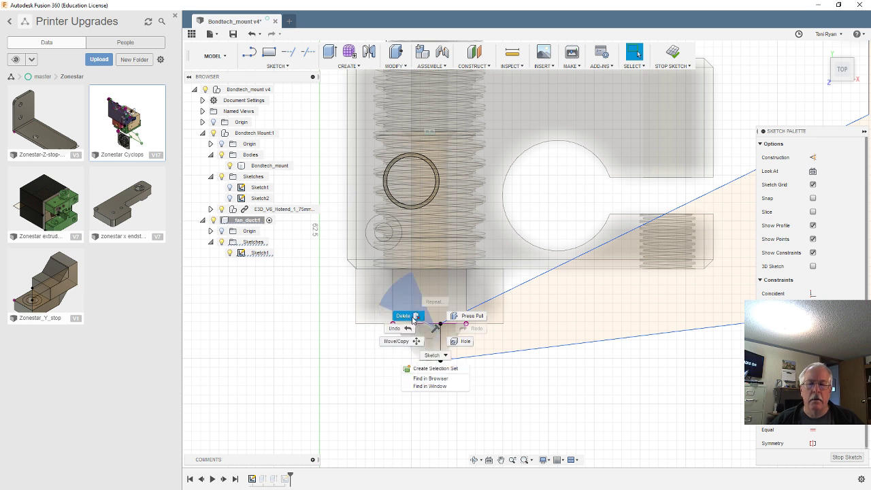
click(405, 316)
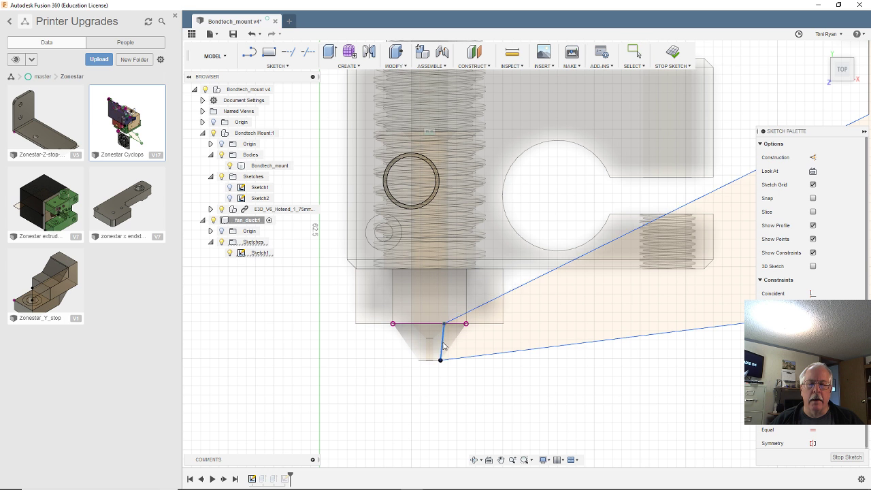
drag(442, 346, 442, 347)
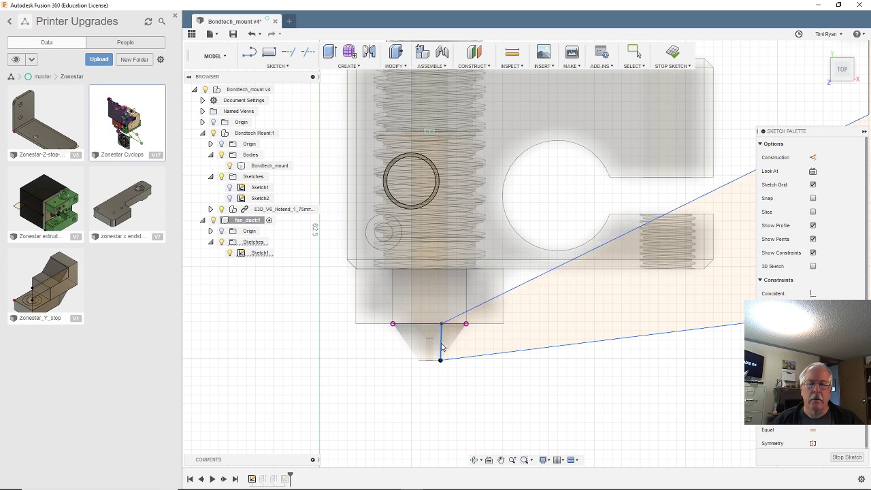
key(Escape)
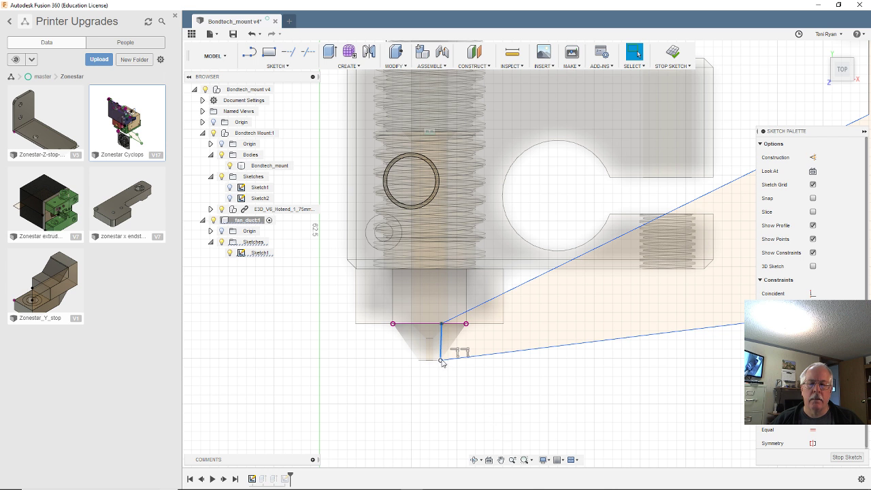
- Delete the short vertical line between the nozzle's cone tip and the magenta line
right_click(441, 362)
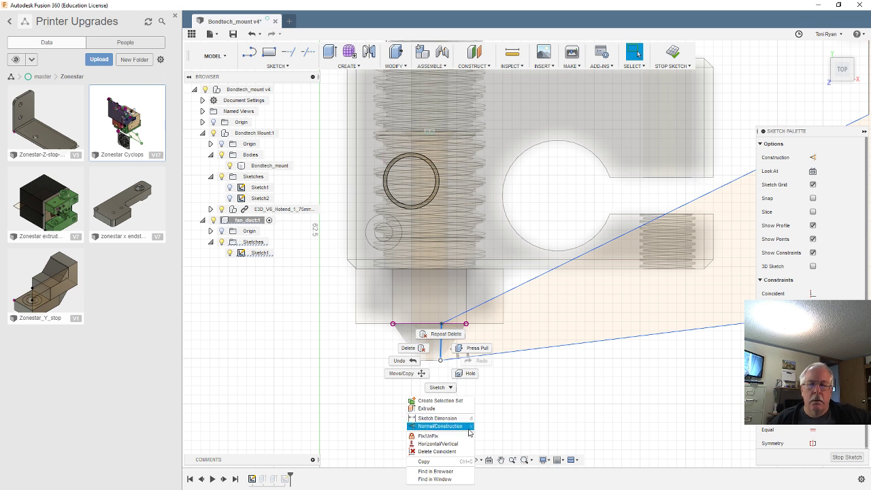
click(537, 408)
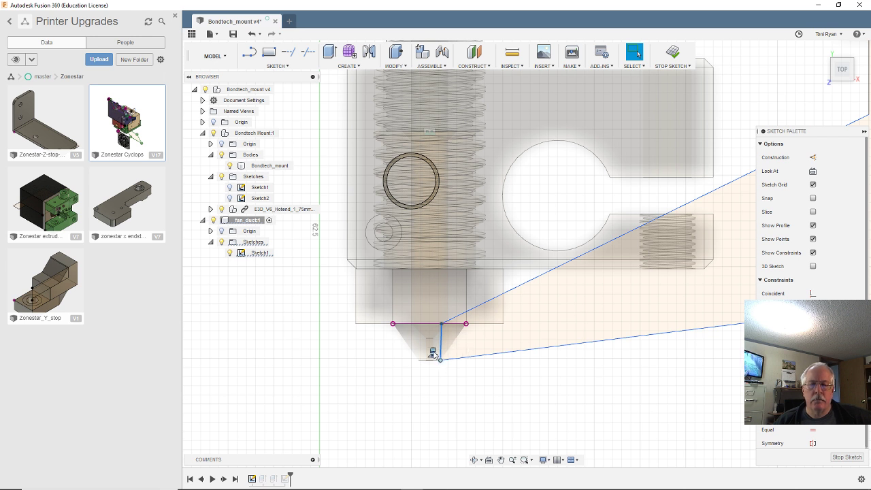
right_click(433, 352)
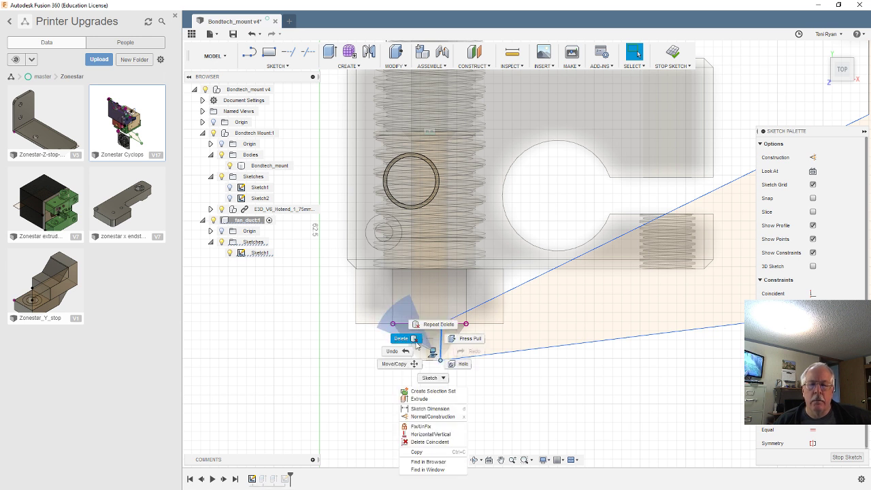
click(402, 338)
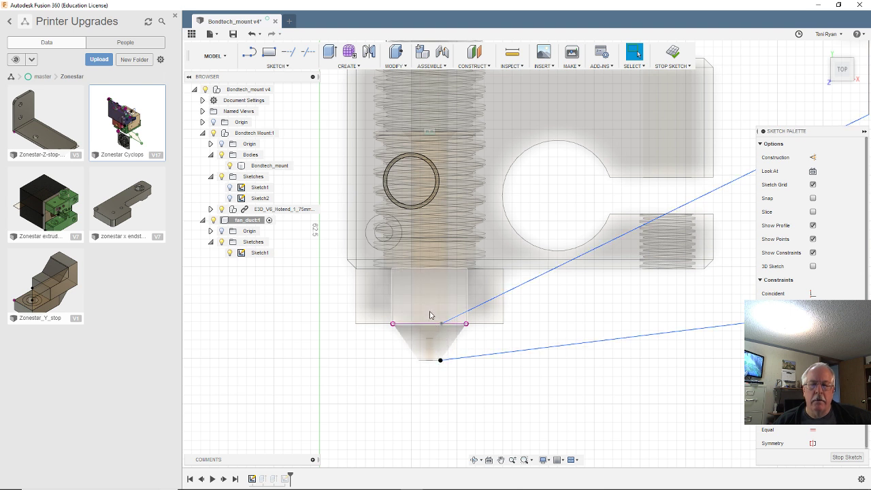
- Select the sketch points around the nozzle tip, then undo the last change
drag(434, 378, 451, 399)
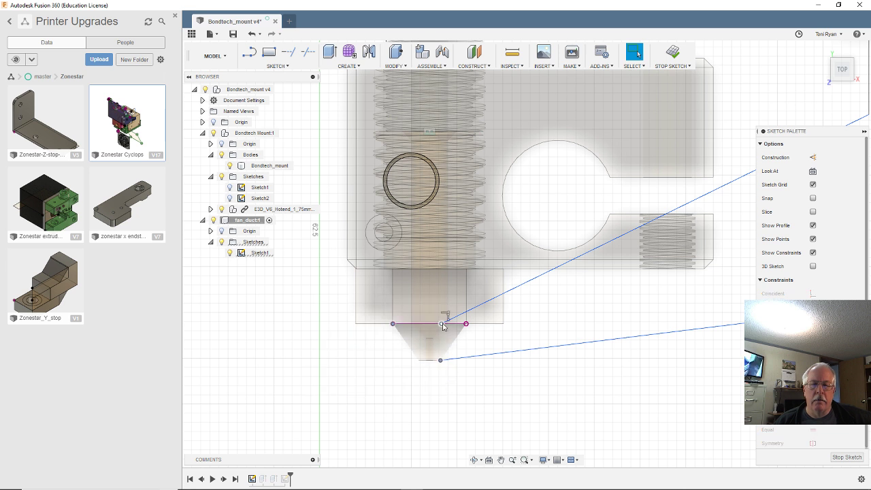
click(466, 323)
shift+click(392, 323)
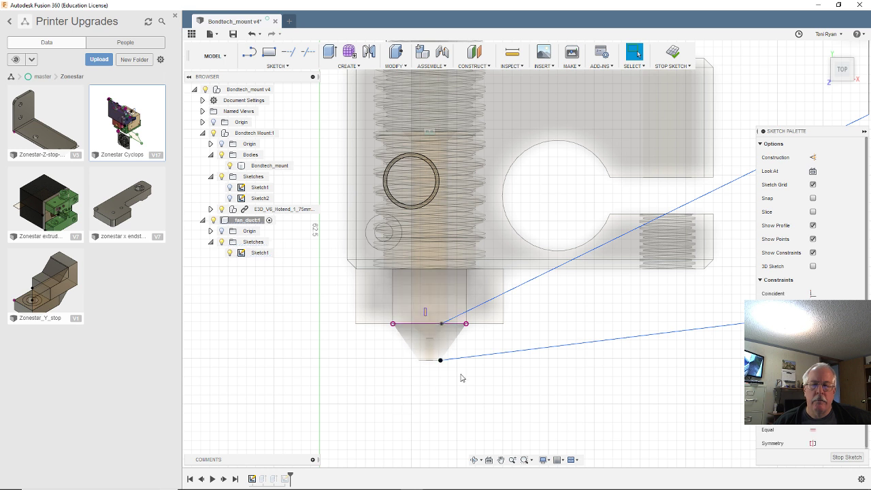
mouse_move(424, 308)
mouse_down()
mouse_move(476, 389)
mouse_move(458, 387)
mouse_up()
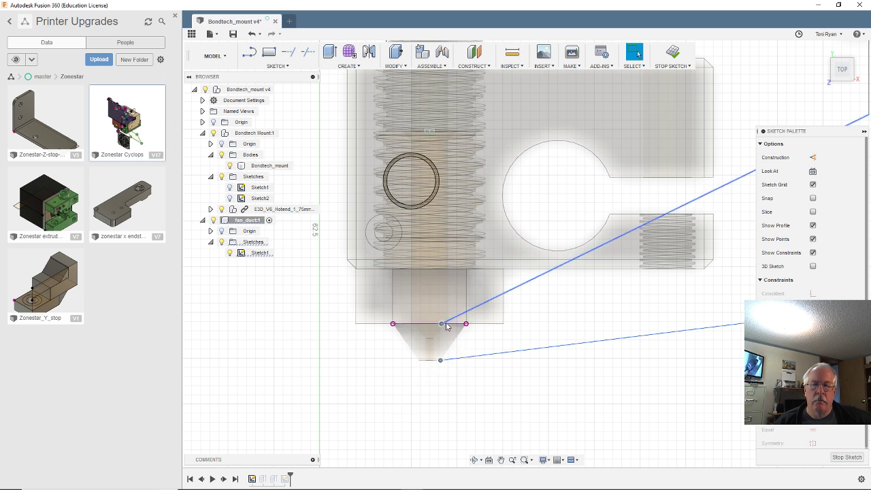
key(Escape)
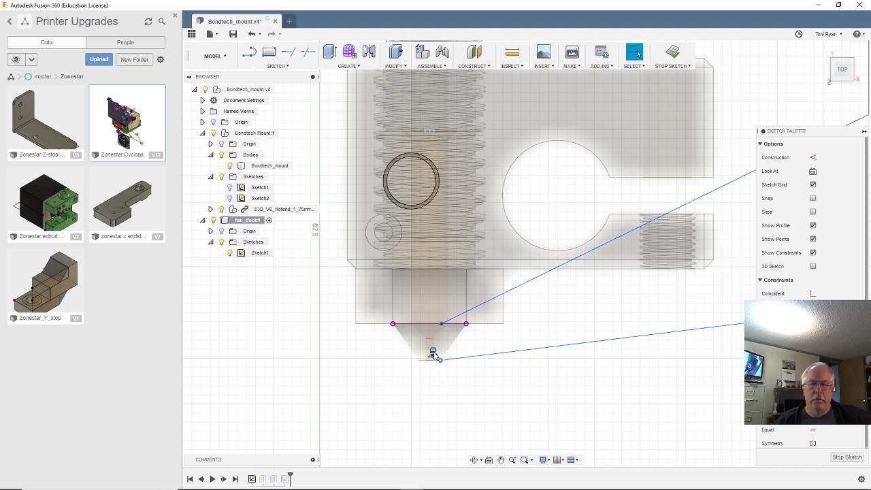
right_click(433, 353)
click(392, 351)
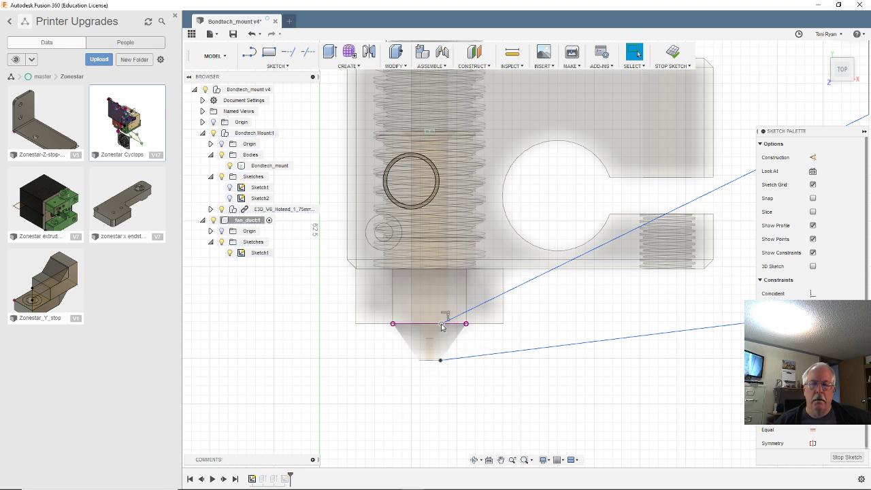
- Move the upper and lower duct line ends right of the nozzle, one above the other
drag(442, 324, 478, 326)
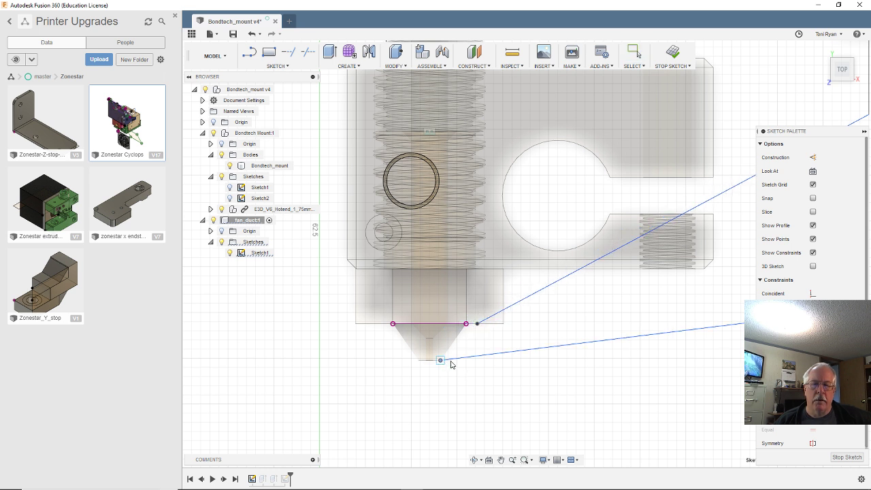
drag(441, 360, 478, 356)
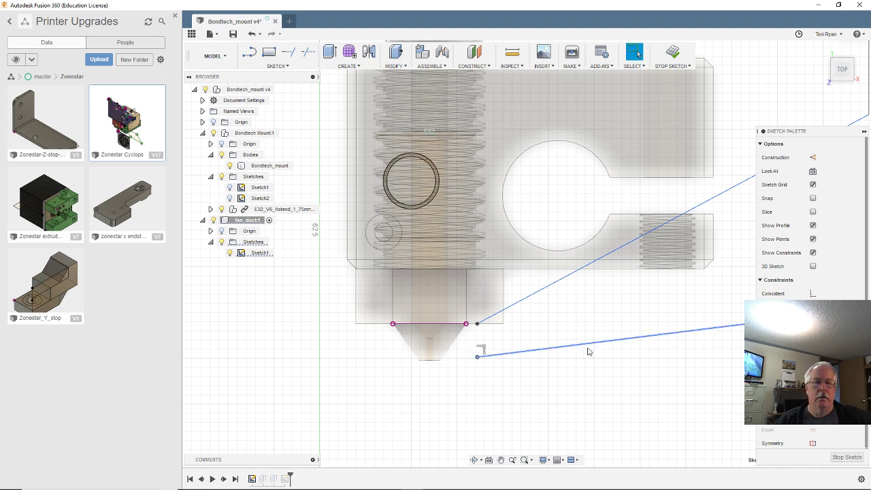
scroll(508, 361, down, 1)
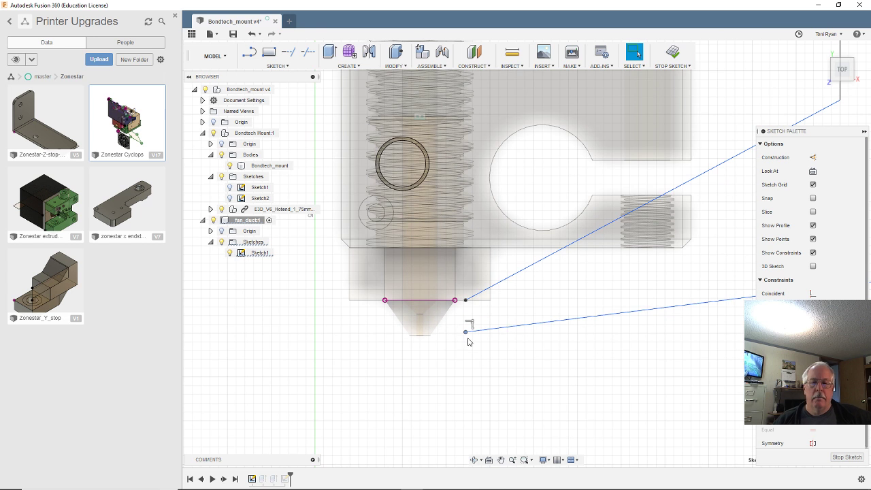
click(465, 301)
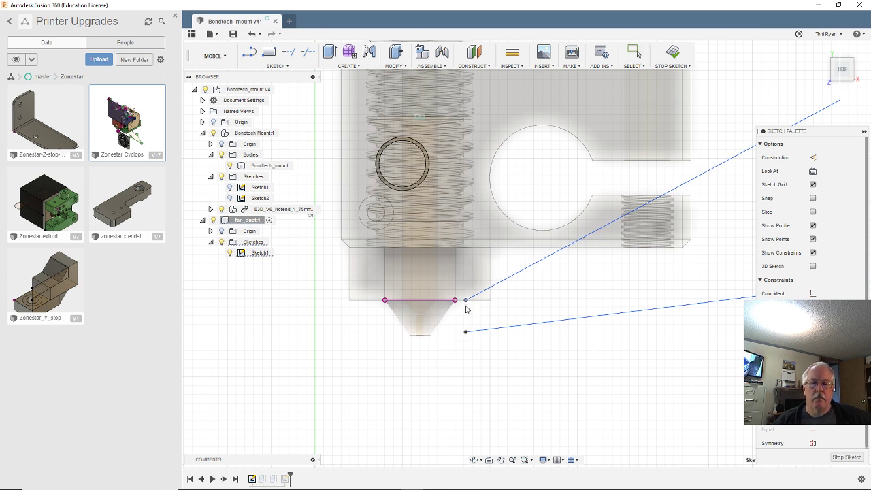
mouse_move(466, 301)
mouse_down()
mouse_move(473, 301)
mouse_move(456, 300)
mouse_move(476, 300)
mouse_up()
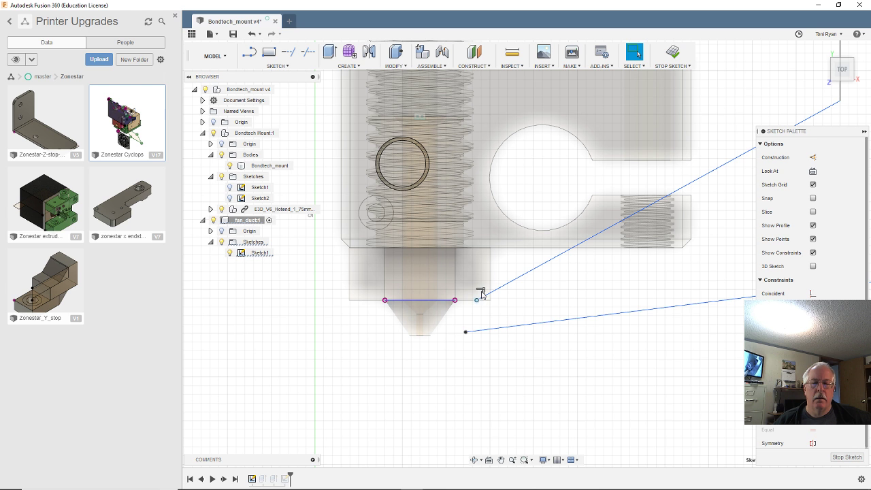
- Undo the last edit and move the upper line's end down near the lower one
click(481, 293)
right_click(481, 293)
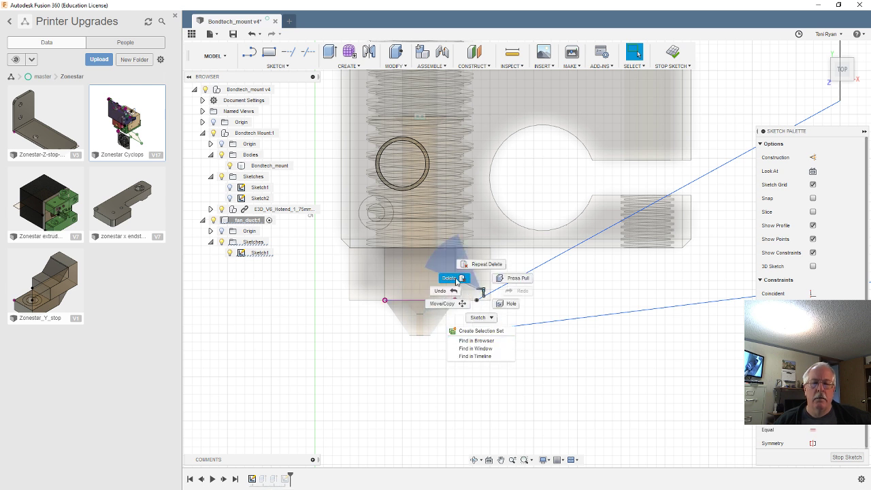
click(461, 290)
drag(477, 302, 467, 317)
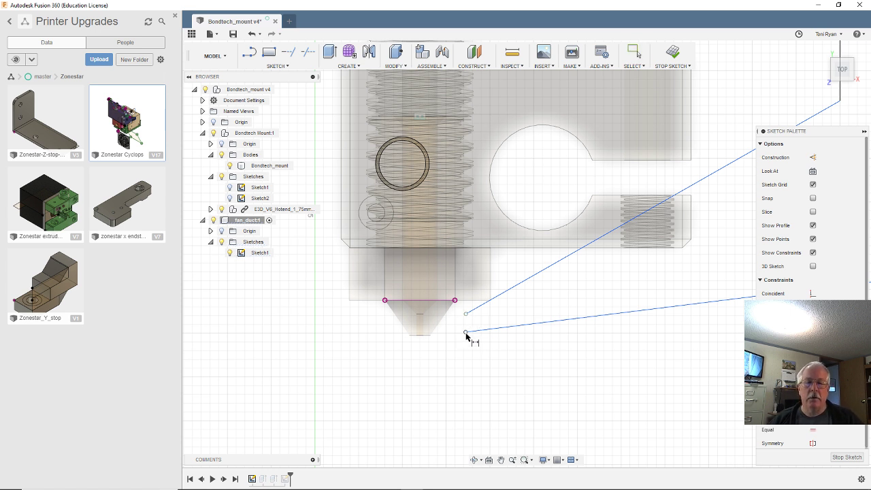
- Add a 0.8 mm vertical dimension between the two line ends and make both lines equal
click(464, 330)
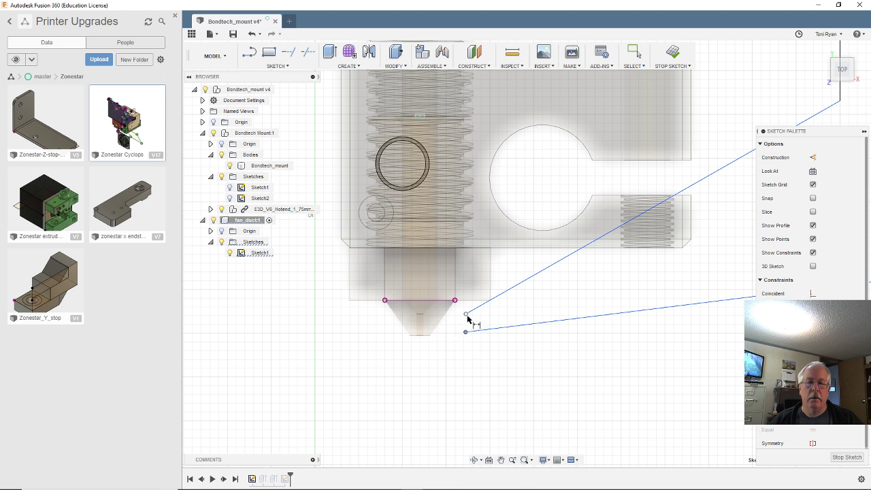
click(466, 314)
click(452, 352)
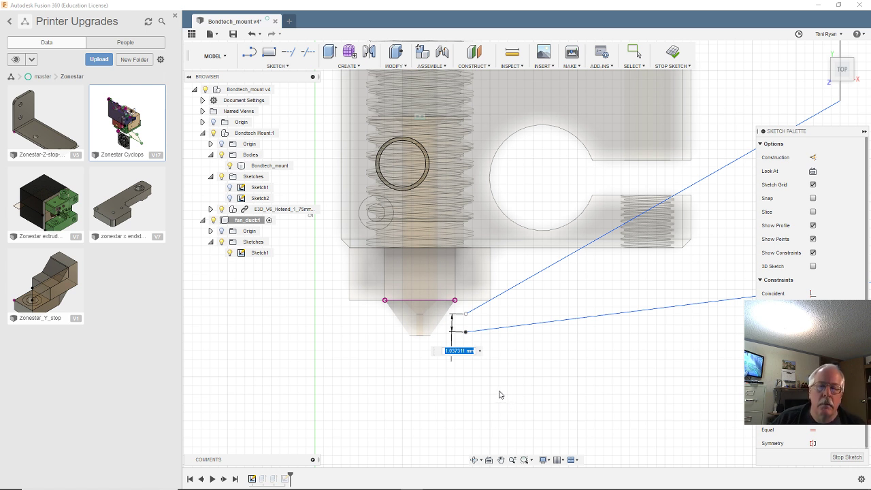
text(0.8)
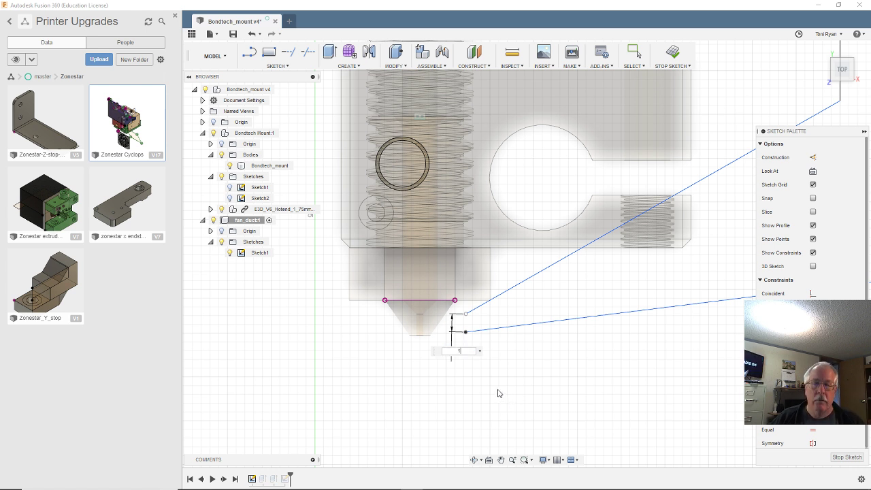
key(Return)
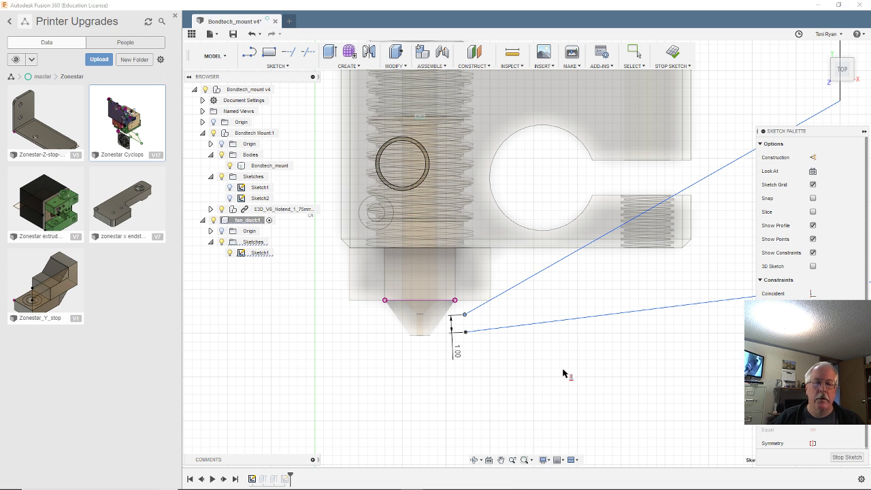
click(467, 334)
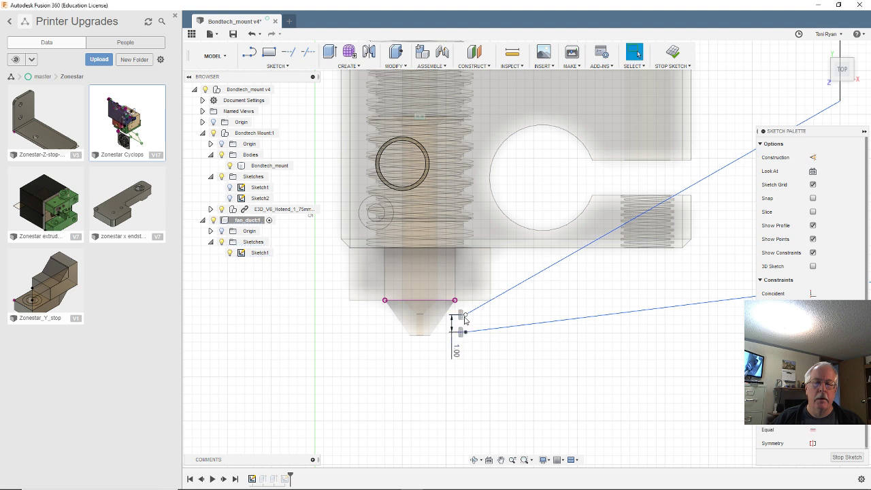
scroll(453, 288, down, 3)
- Zoom in and nudge the short vertical end segment with both line ends slightly right
scroll(455, 288, up, 2)
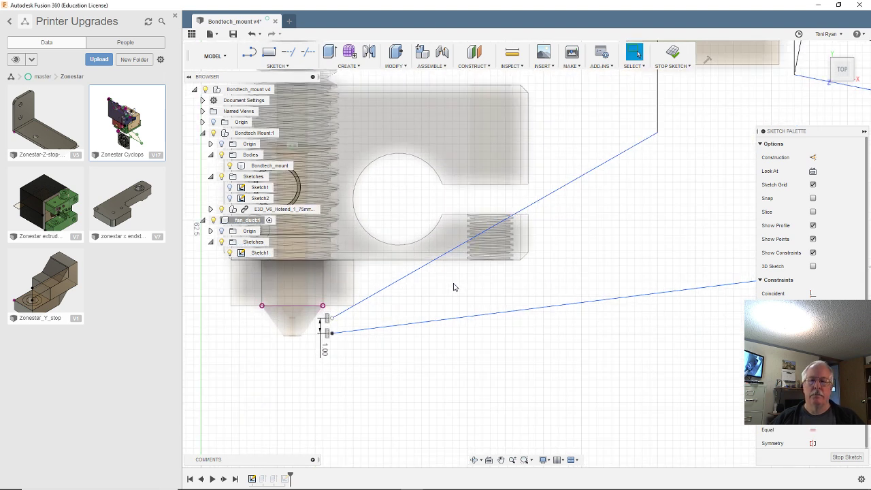
scroll(468, 261, down, 2)
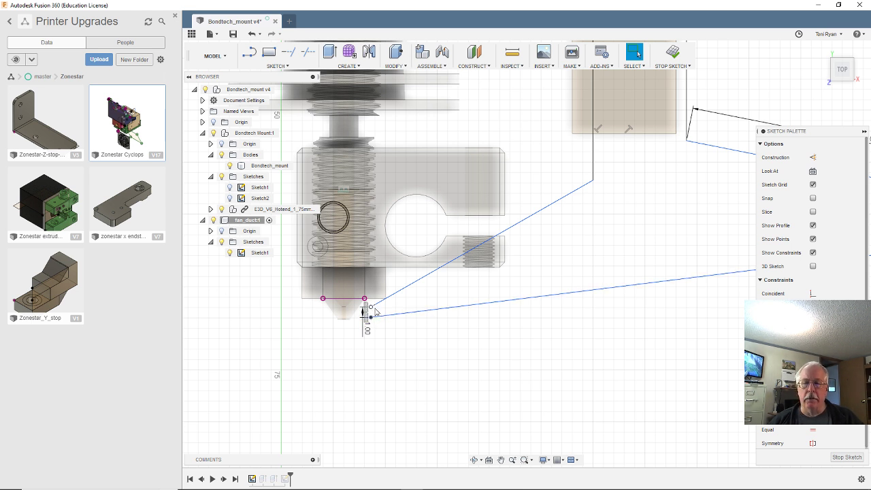
scroll(379, 325, up, 3)
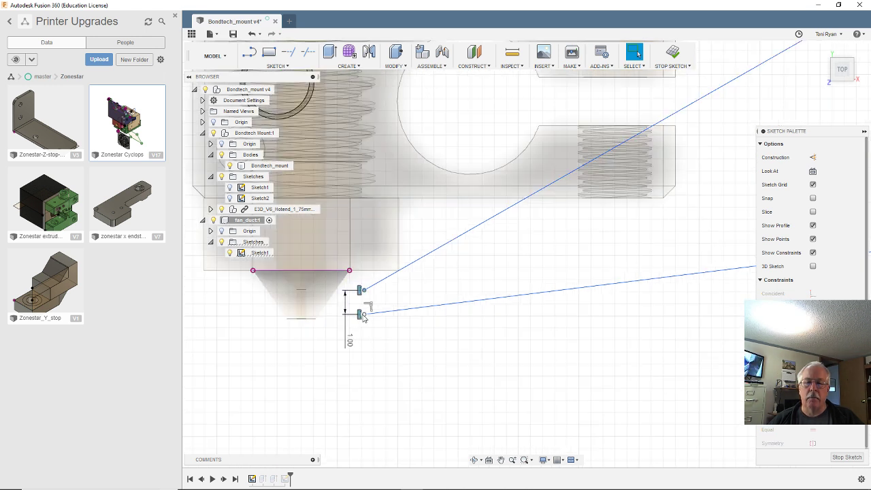
drag(364, 325, 400, 320)
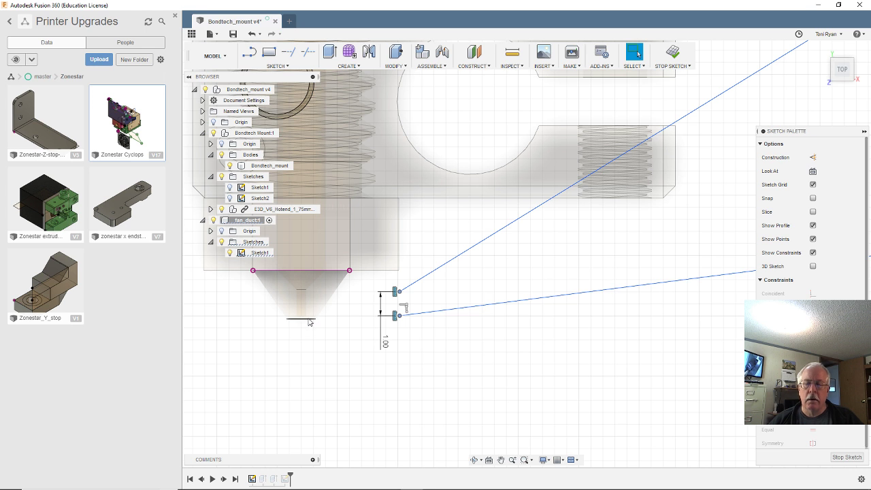
- Draw a 180° horizontal line from the nozzle tip and make it construction geometry
click(249, 53)
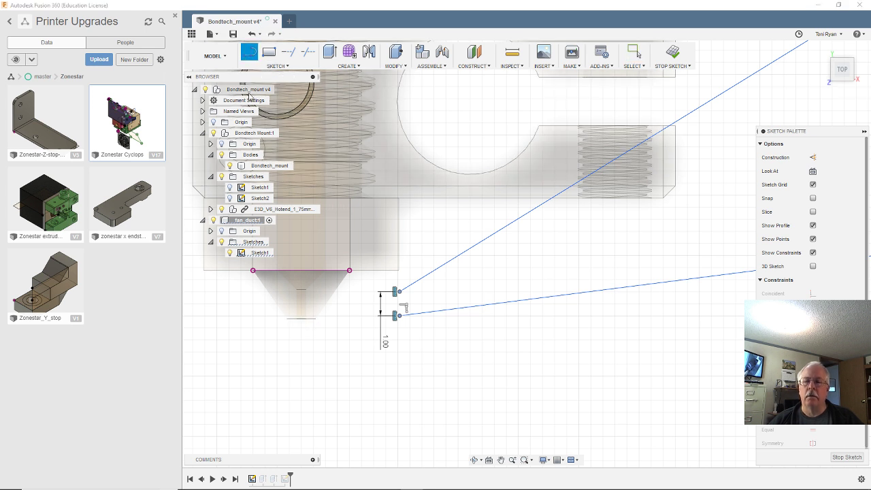
click(296, 319)
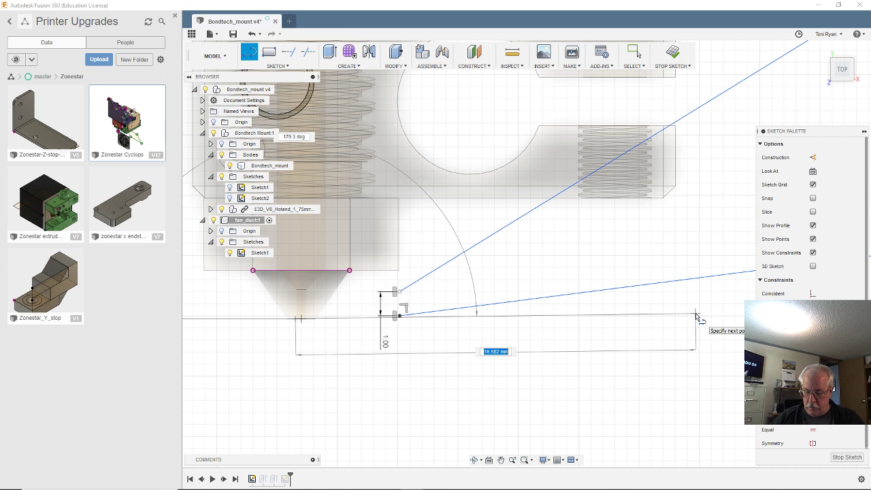
key(Tab)
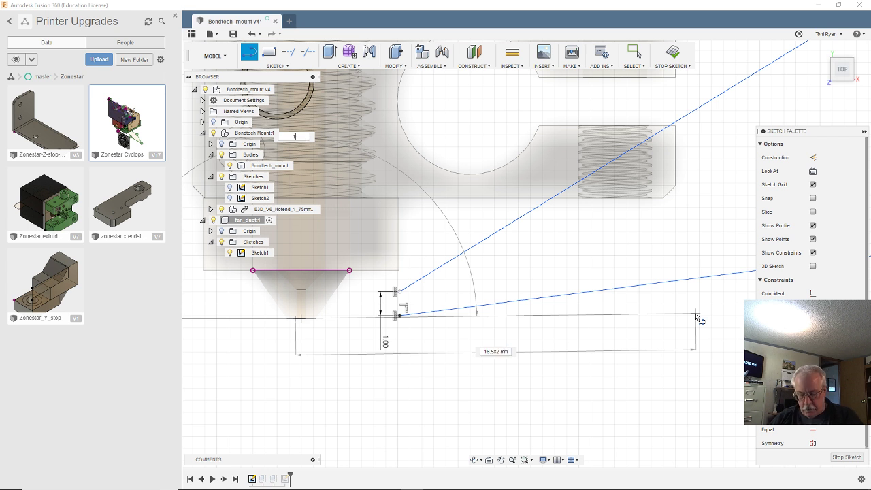
text(180)
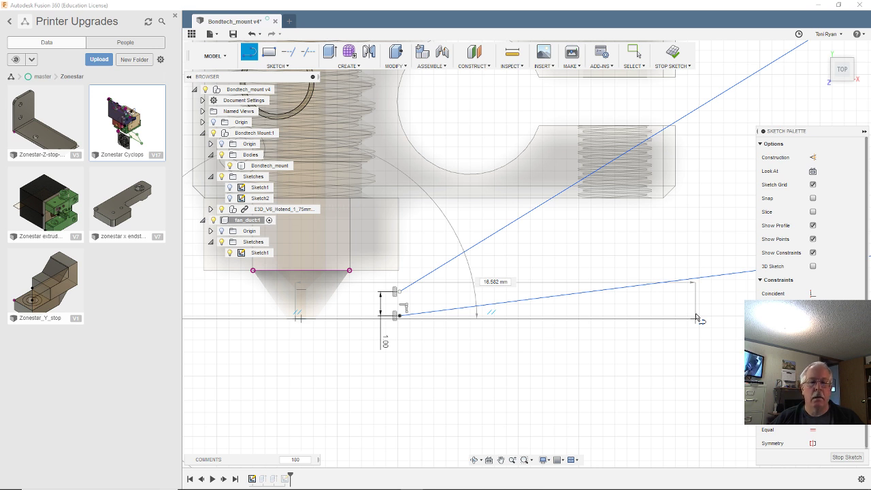
click(695, 318)
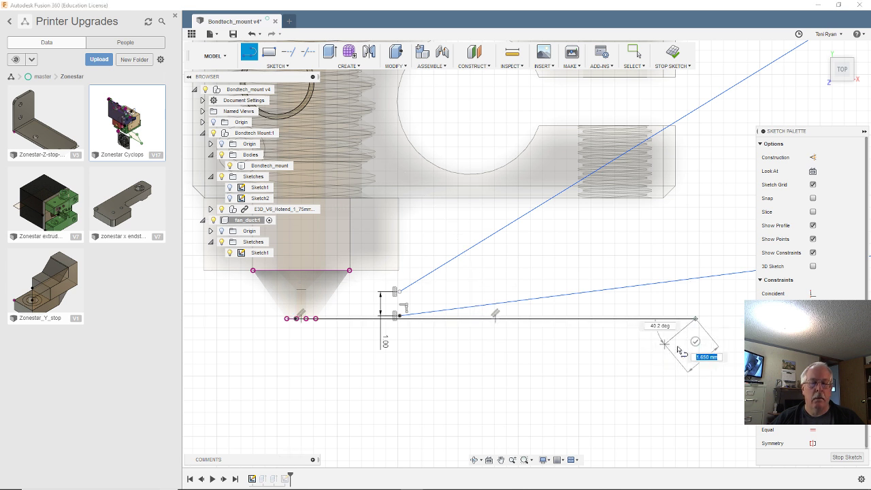
click(695, 341)
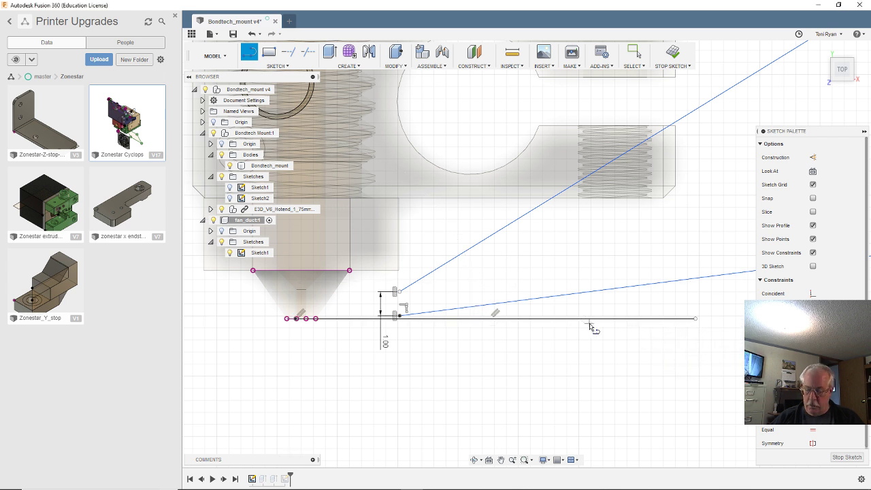
key(Escape)
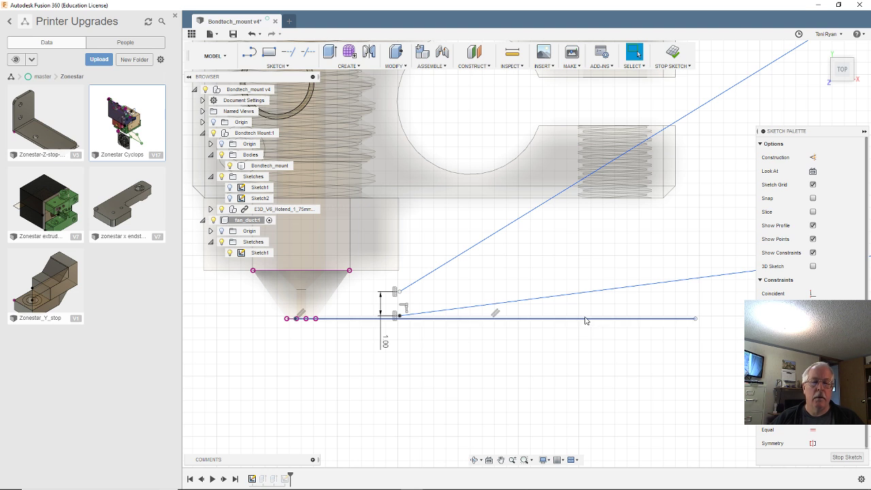
click(586, 318)
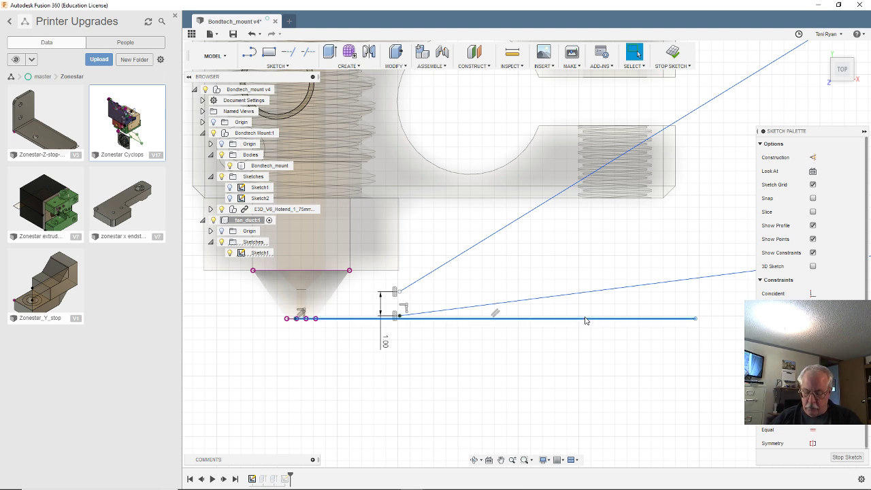
key(x)
- Draw the short closing segment that completes the shaded duct profile
scroll(398, 318, up, 2)
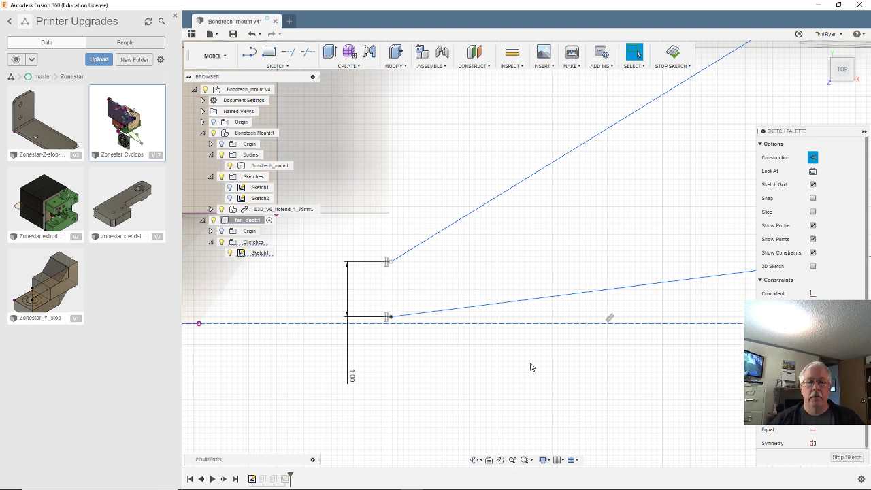
scroll(457, 336, down, 3)
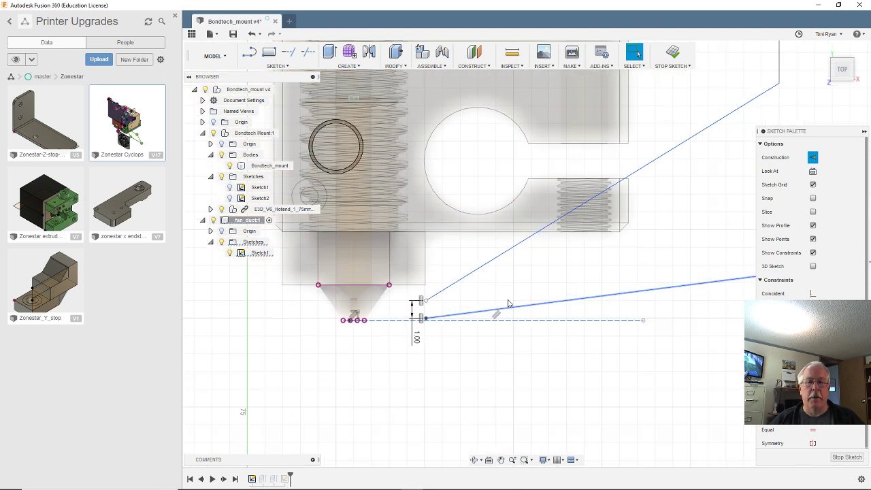
scroll(413, 309, down, 3)
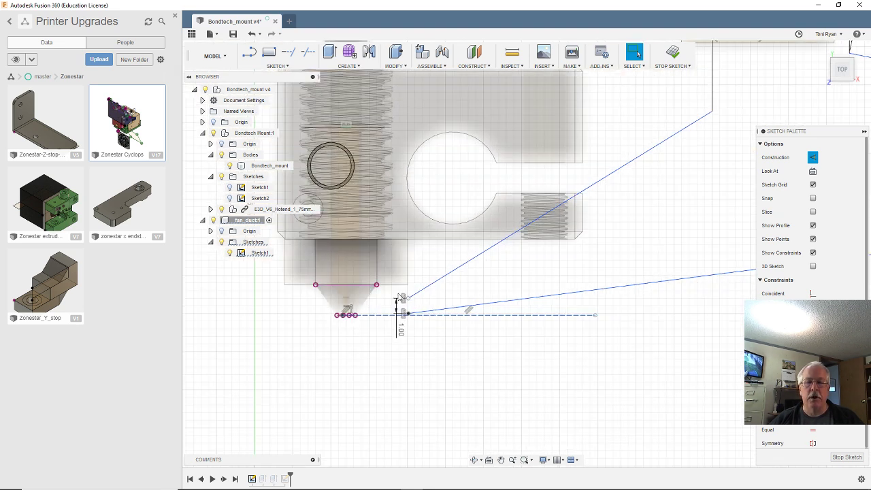
key(l)
click(408, 299)
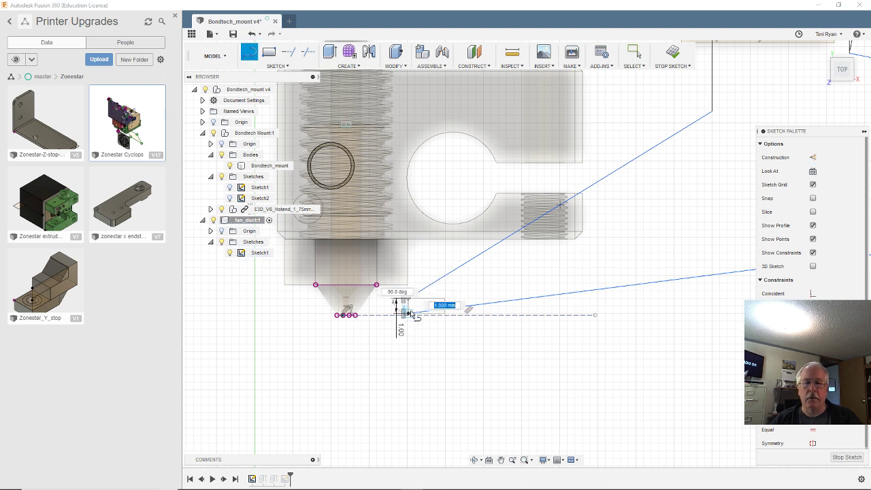
click(407, 313)
scroll(410, 297, down, 3)
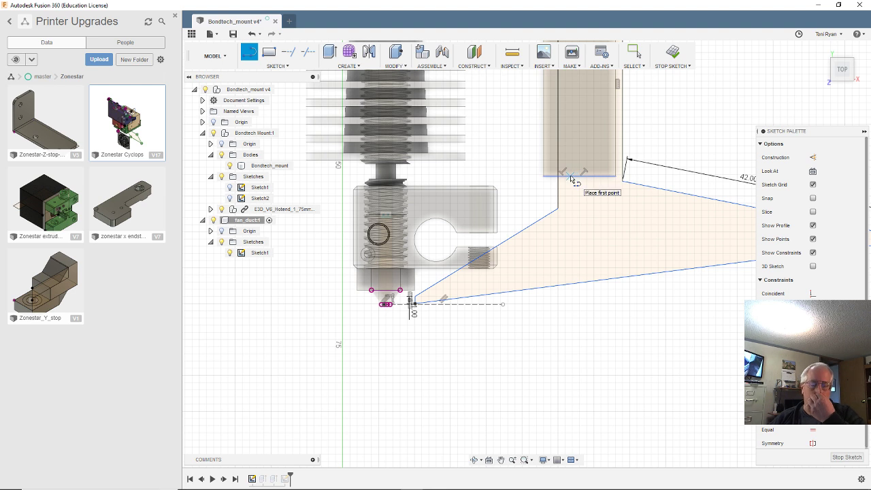
scroll(620, 176, down, 2)
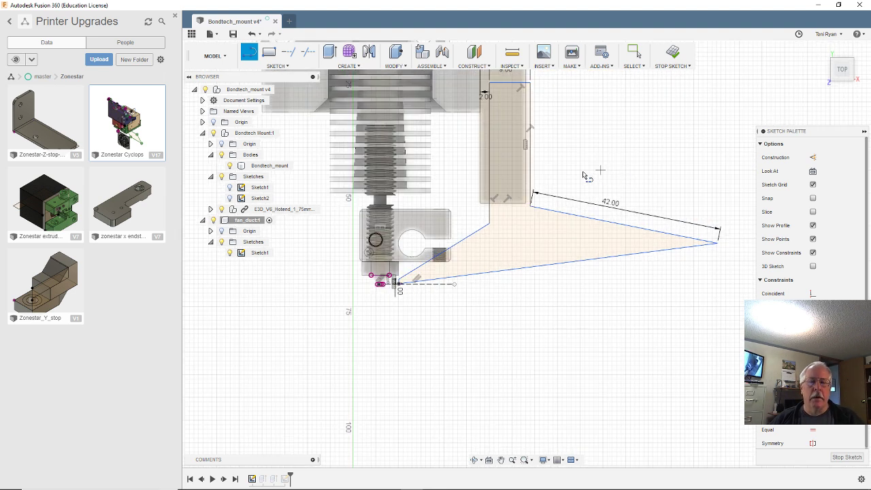
scroll(585, 173, down, 1)
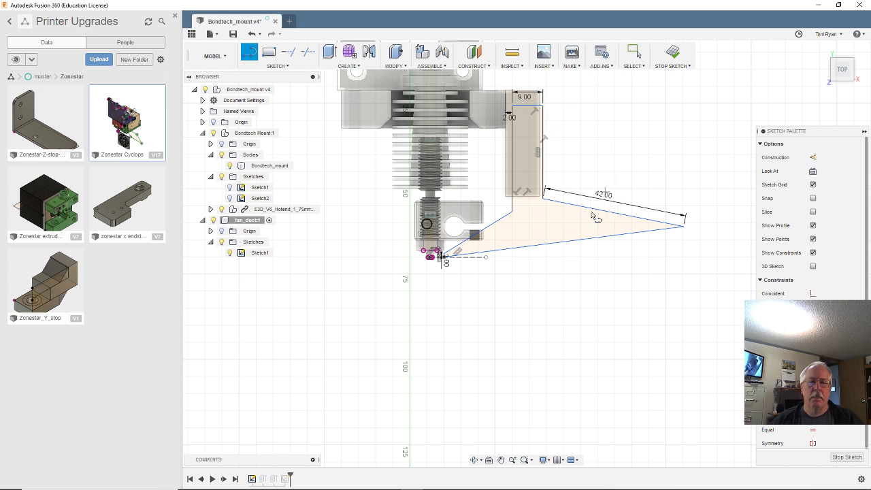
shift+middle_drag(615, 204, 734, 340)
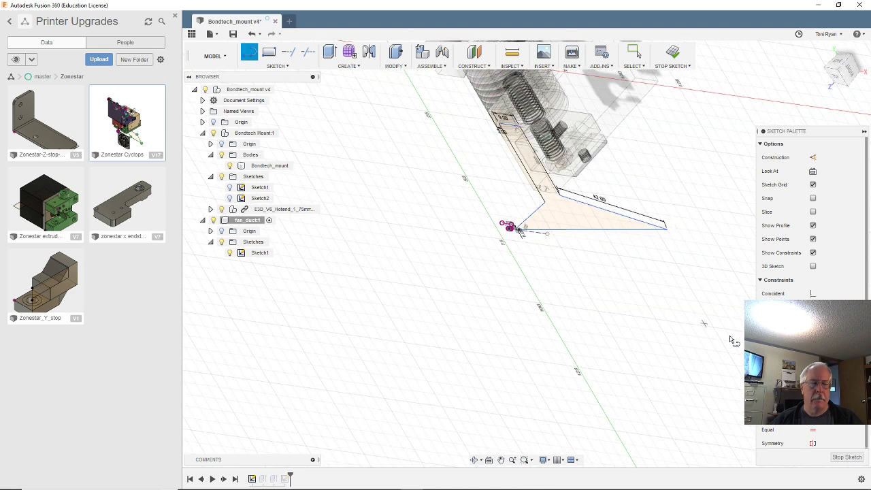
- Finish the sketch and inspect the duct body from the side and underneath
click(846, 456)
shift+middle_drag(544, 285, 639, 240)
shift+middle_drag(644, 153, 567, 176)
key(Escape)
- Reopen the fan duct's Sketch1 for editing
scroll(578, 160, down, 3)
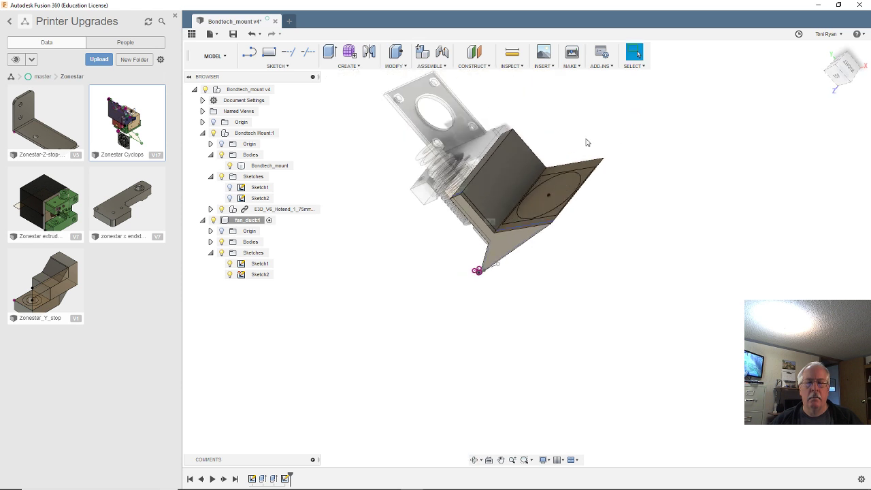
scroll(587, 144, up, 3)
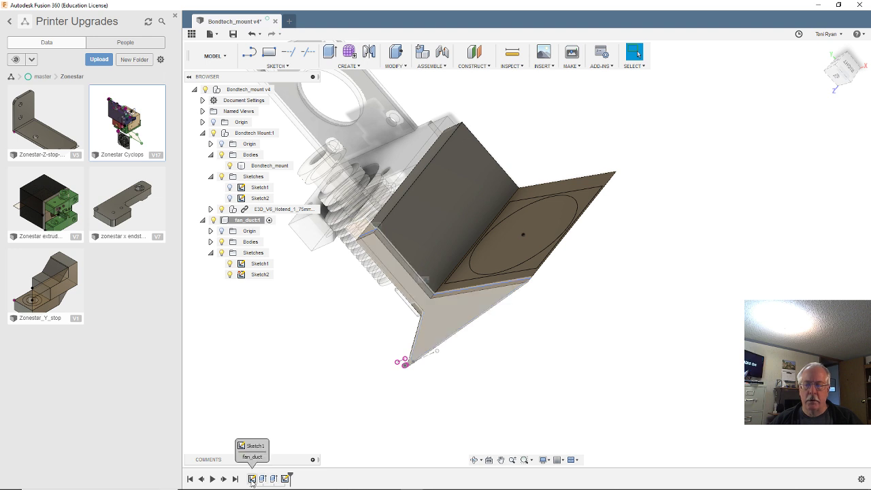
double_click(251, 479)
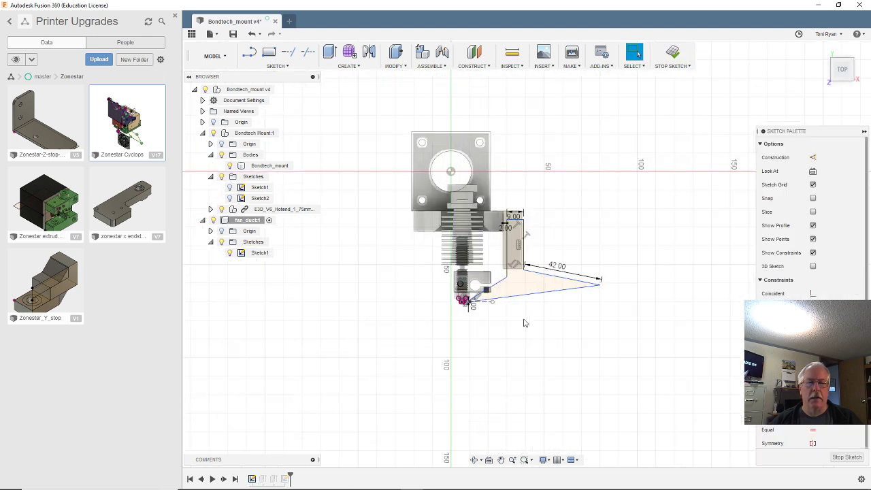
scroll(524, 323, up, 6)
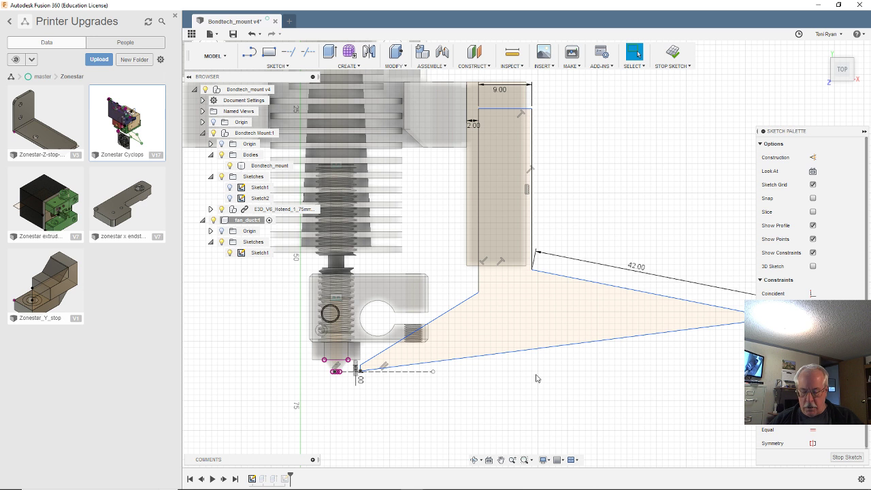
- Offset the duct outline 1 mm inward and zoom to view the whole outline
key(o)
click(530, 351)
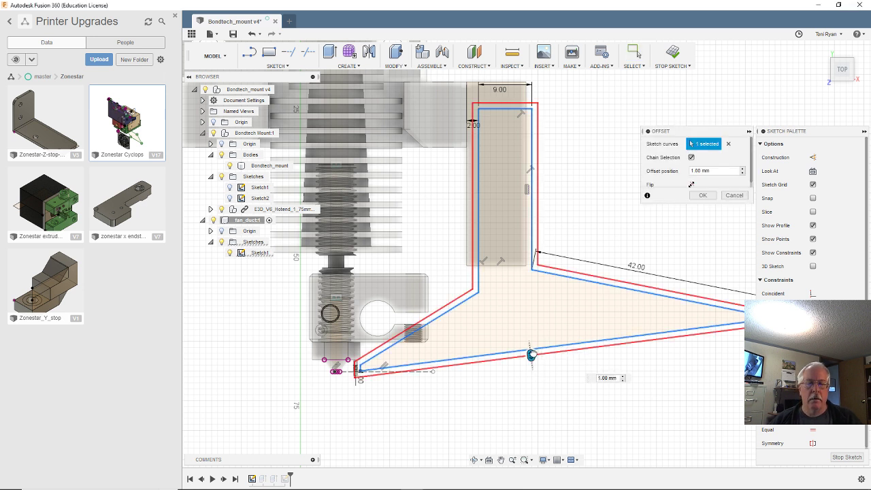
drag(530, 355, 529, 342)
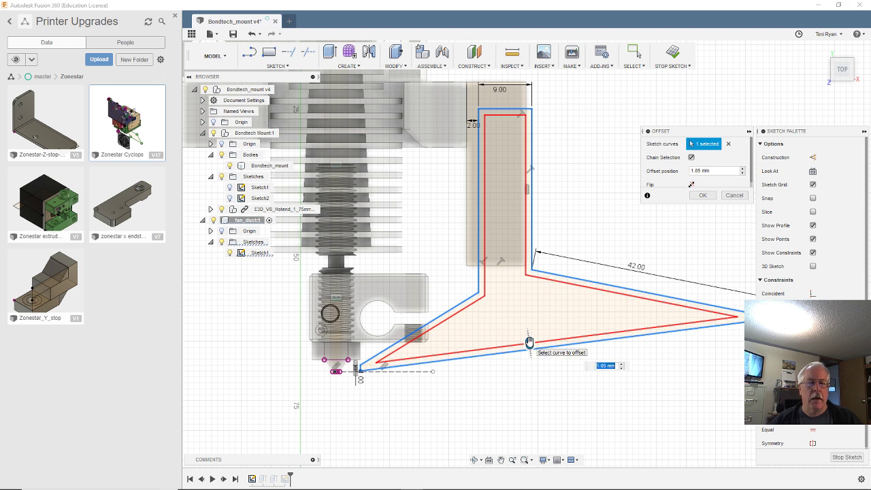
text(1)
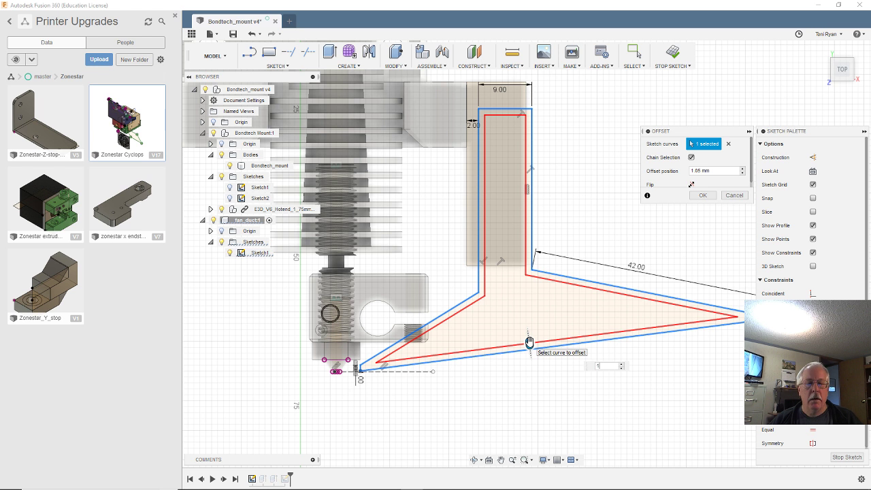
key(Return)
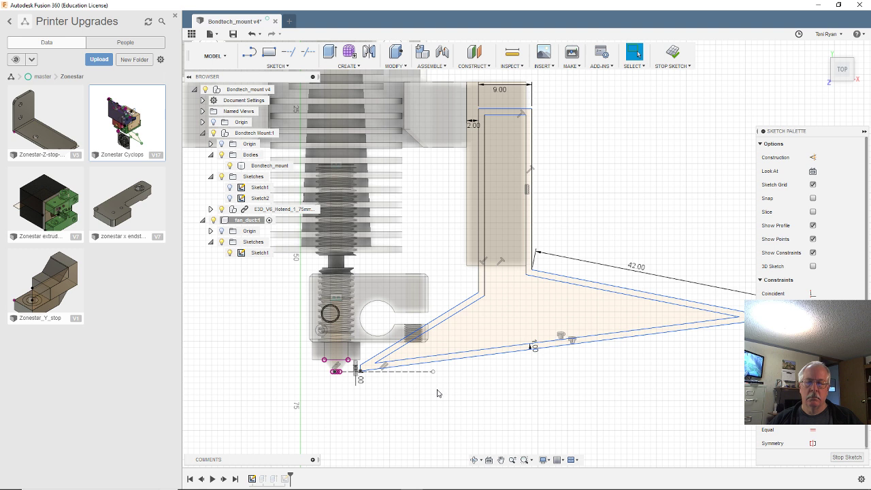
scroll(381, 391, up, 3)
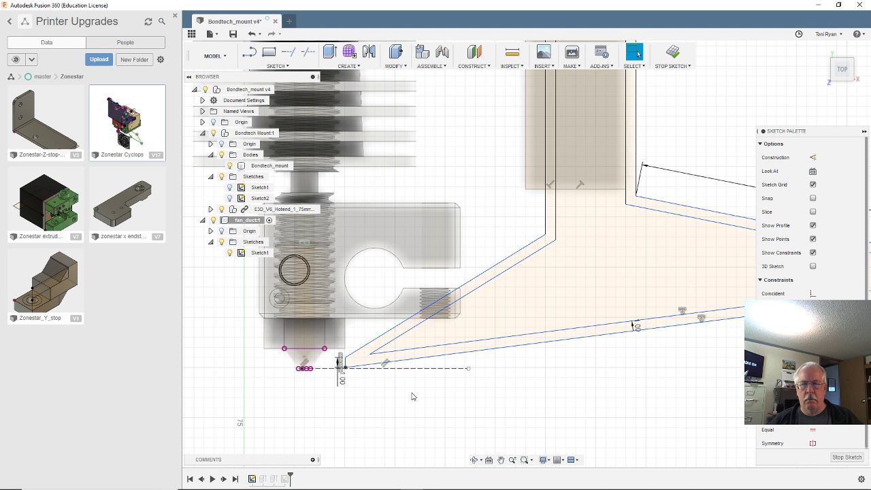
scroll(389, 388, down, 3)
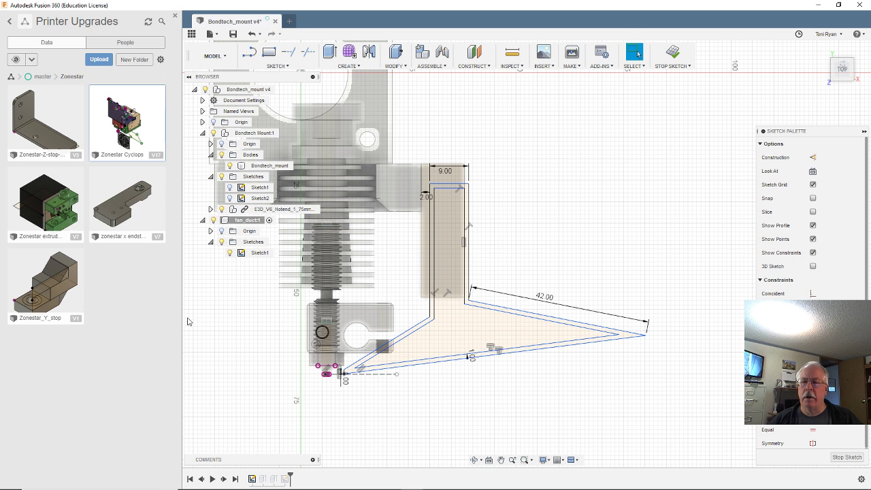
scroll(349, 376, up, 5)
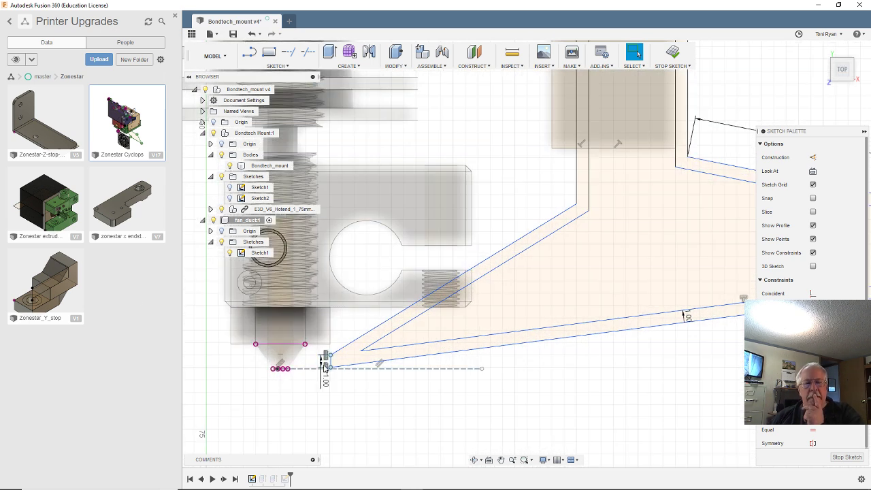
scroll(328, 361, down, 3)
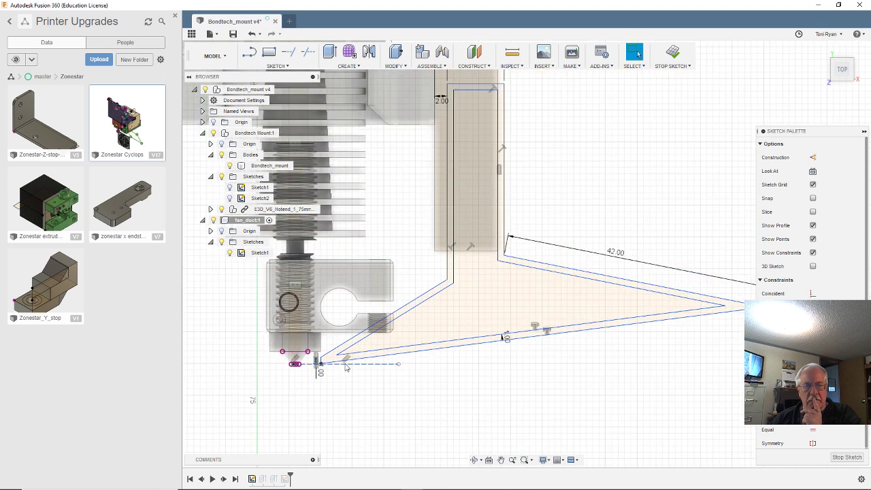
- Change the duct's 1 mm tip dimension to 3 mm
click(344, 366)
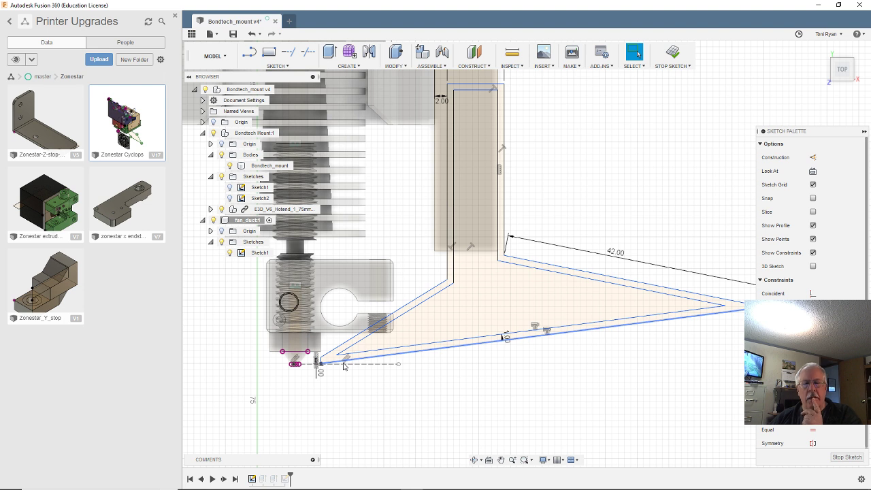
mouse_move(509, 374)
shift+middle_down()
mouse_move(448, 401)
mouse_move(494, 386)
mouse_move(498, 394)
shift+middle_up()
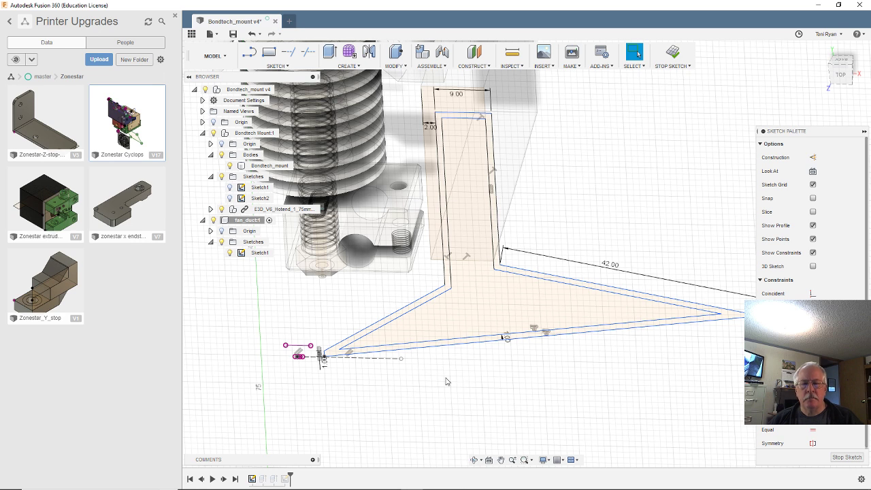
scroll(320, 360, up, 3)
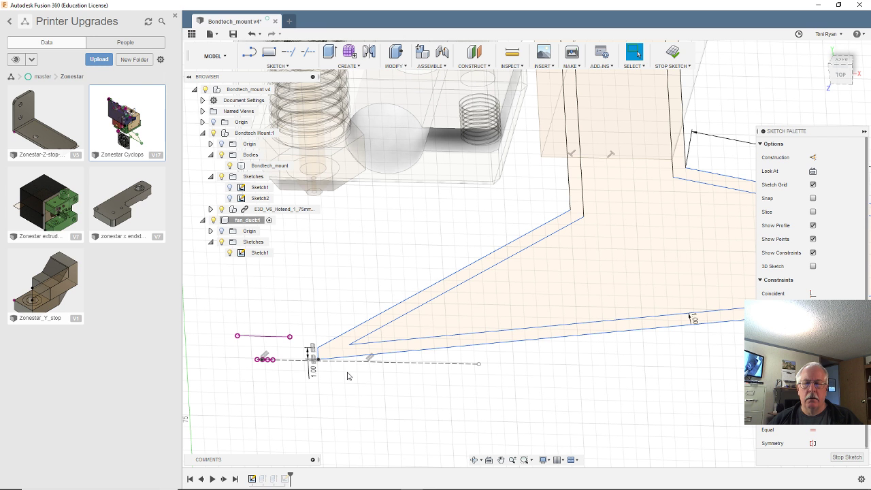
shift+middle_drag(346, 375, 313, 378)
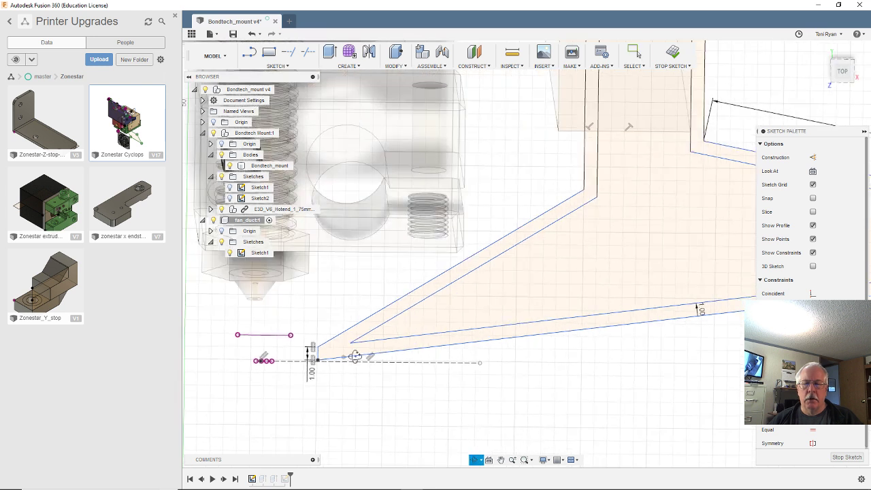
double_click(313, 378)
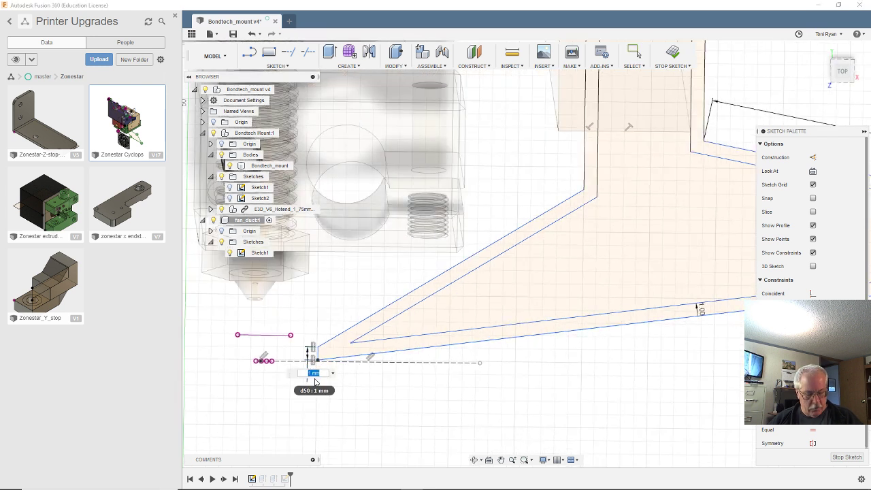
text(3)
key(Return)
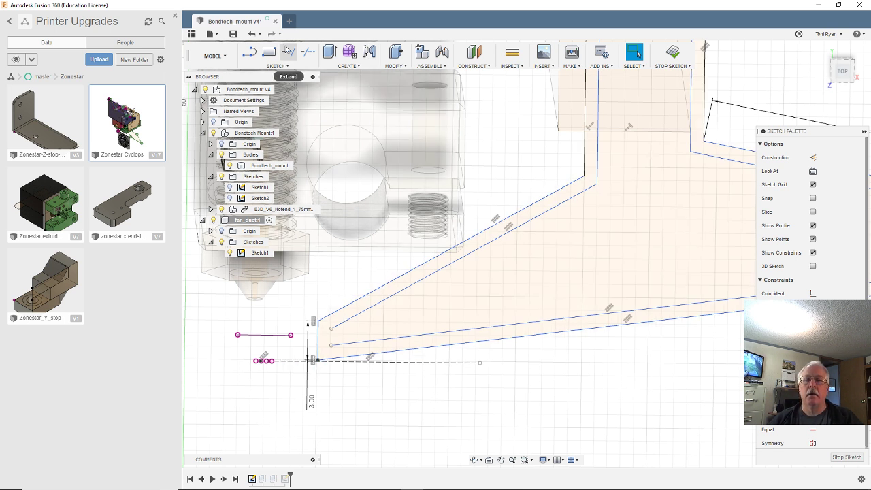
- Extend the inner duct line down to meet the vertical end line
click(288, 52)
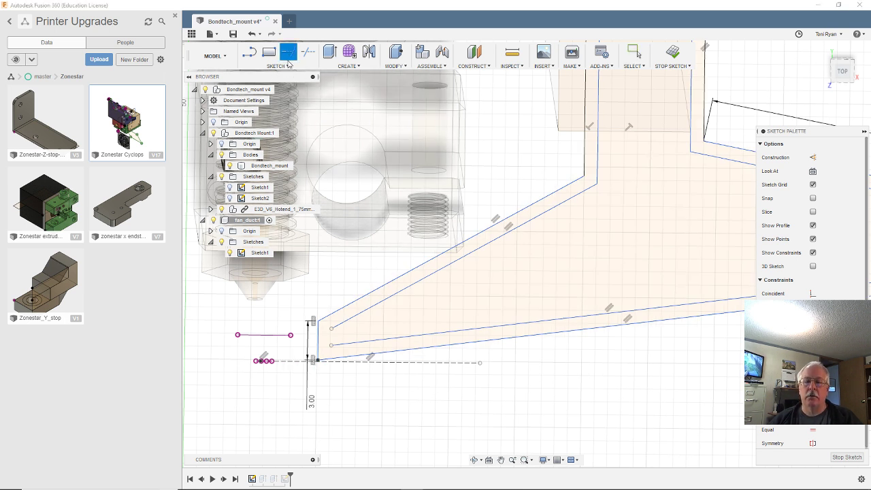
click(336, 325)
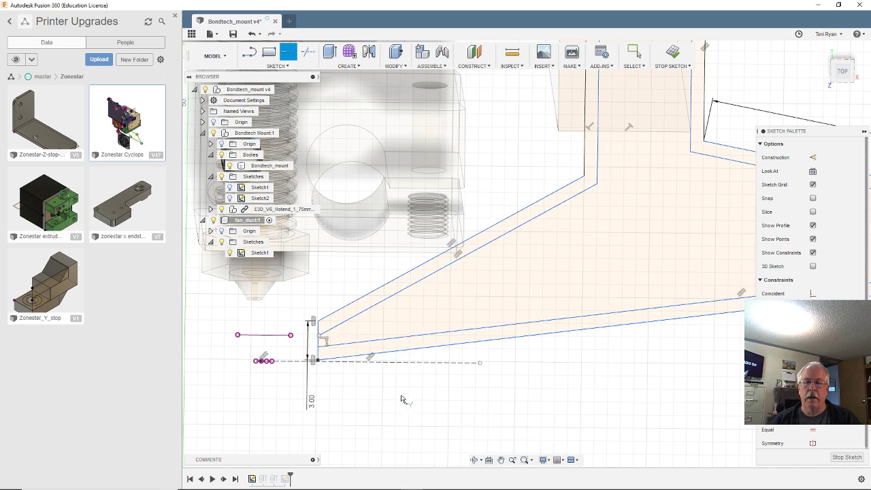
mouse_move(417, 393)
shift+middle_down()
mouse_move(511, 388)
mouse_move(485, 401)
mouse_move(490, 385)
shift+middle_up()
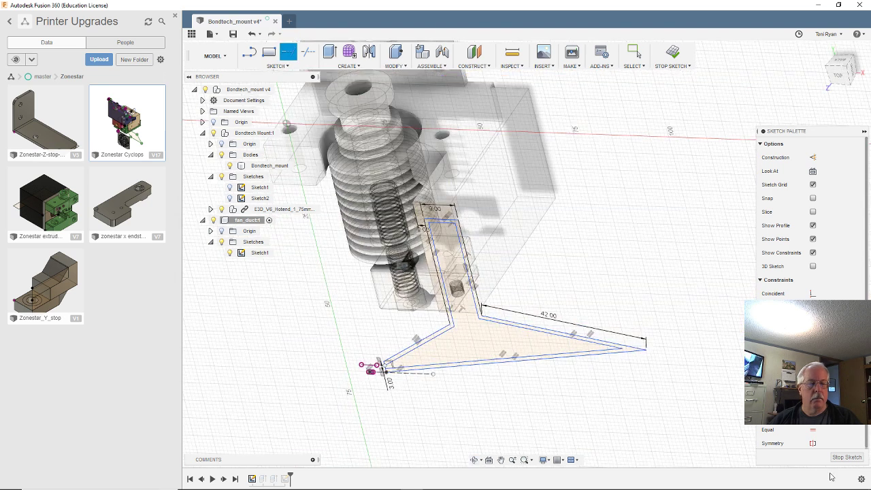
- Finish the sketch and reapply the duct extrusion with the updated profiles
click(847, 457)
shift+middle_drag(593, 419, 564, 418)
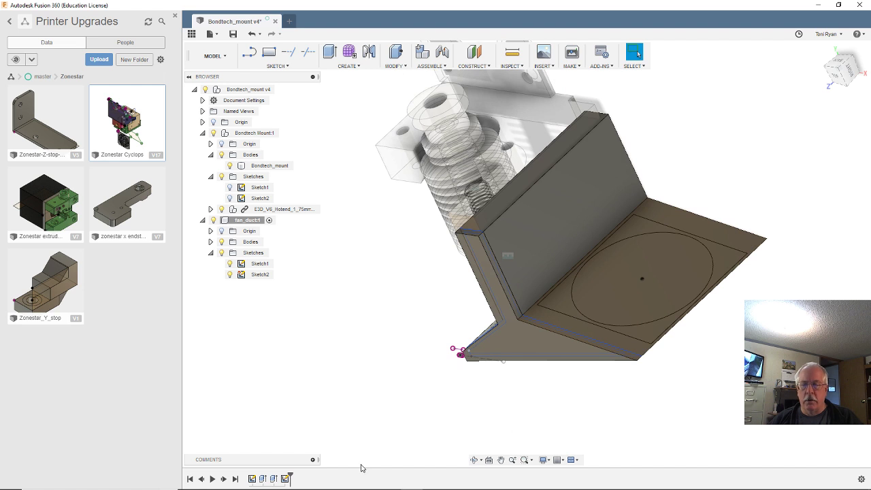
double_click(263, 478)
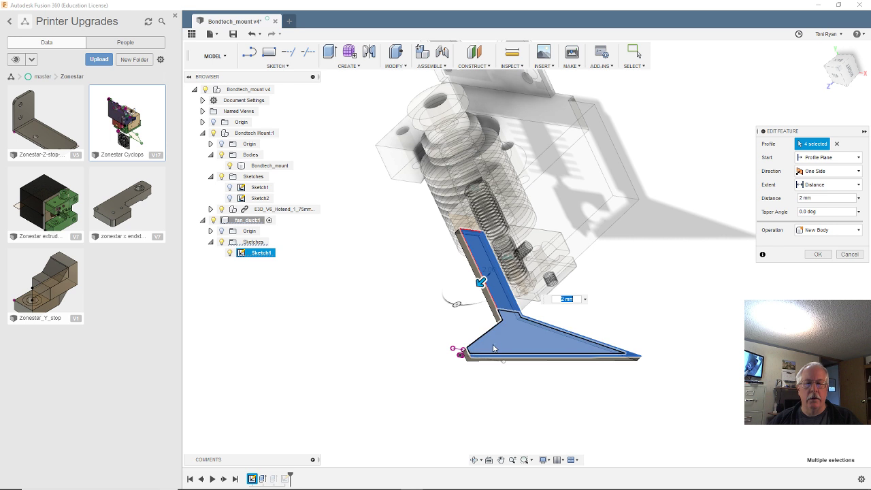
click(818, 254)
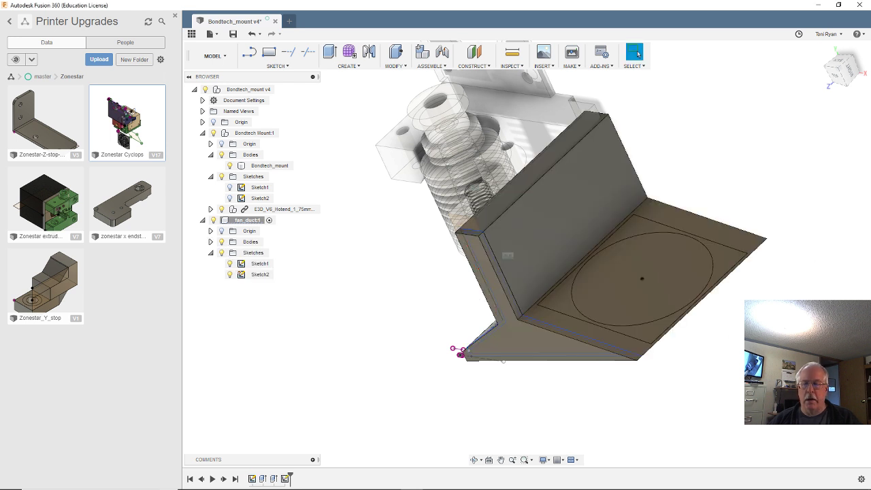
- Make the duct extrusion start from an offset plane at -10 mm
double_click(262, 478)
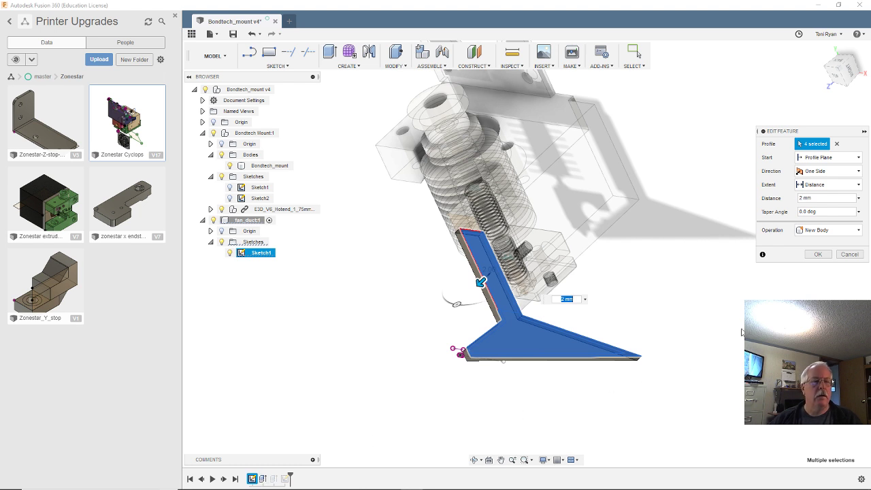
click(829, 158)
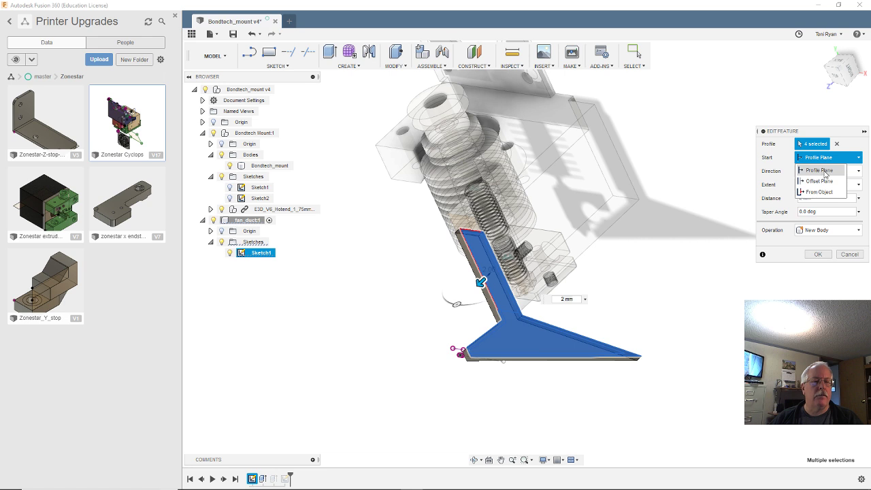
click(827, 181)
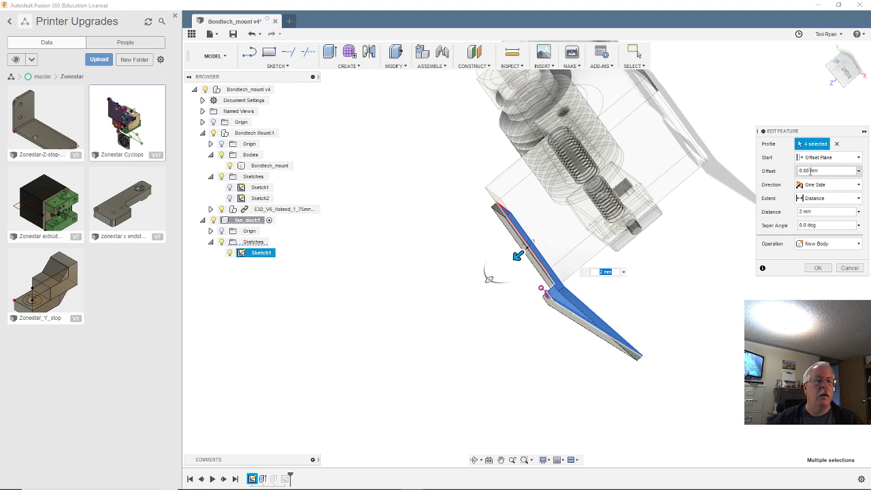
text(-1)
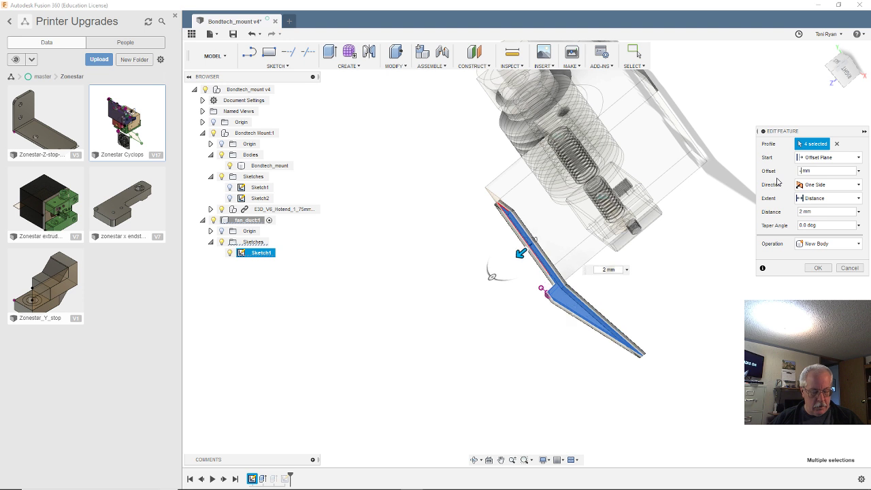
text(0)
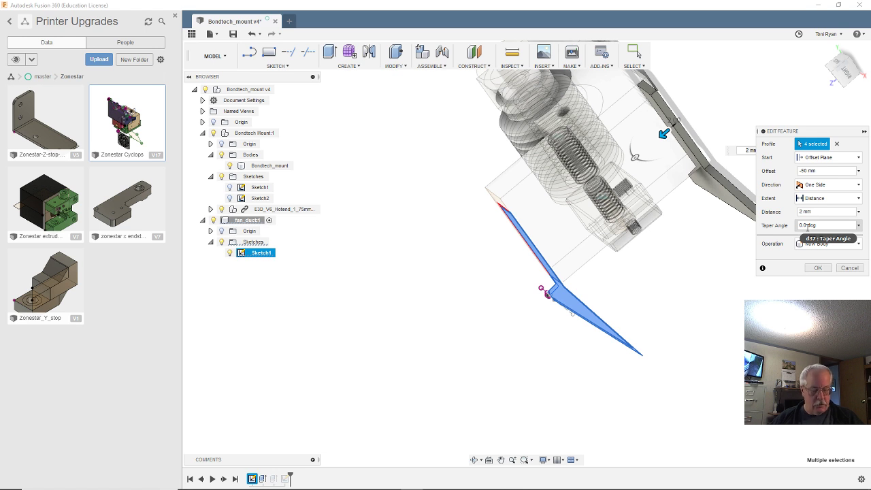
key(Return)
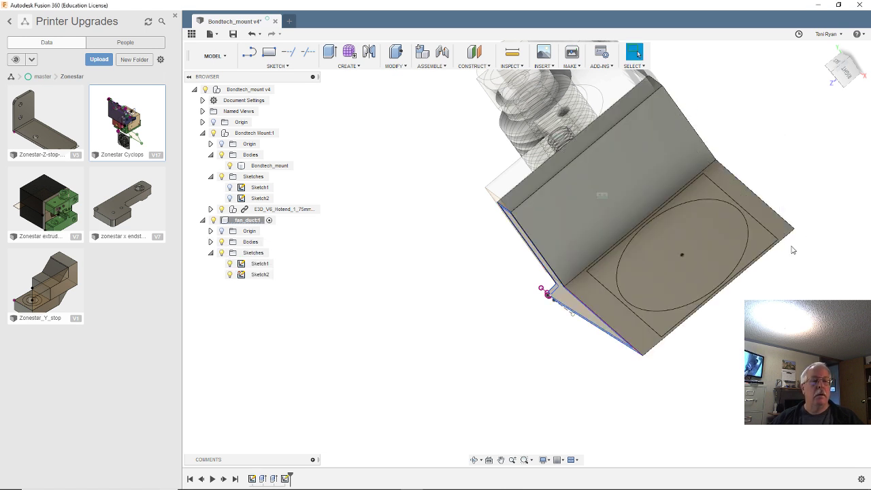
shift+middle_drag(581, 359, 517, 395)
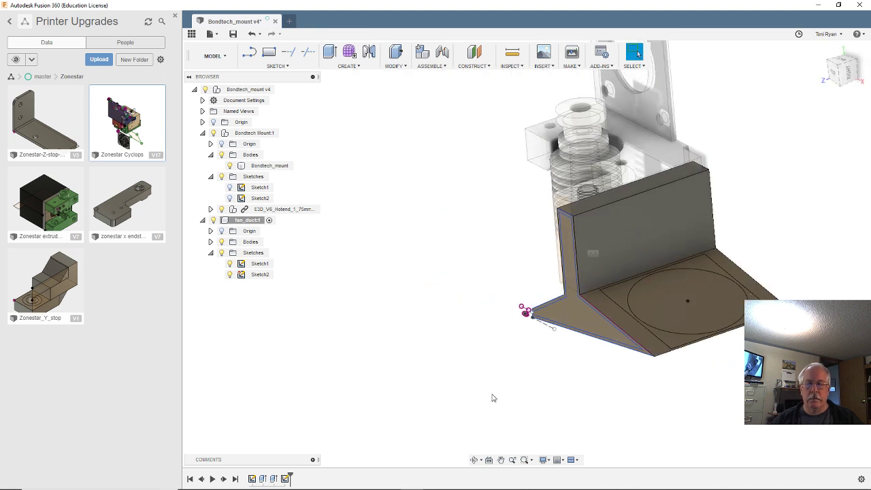
- Change the extrusion's start offset to -5 mm
double_click(285, 478)
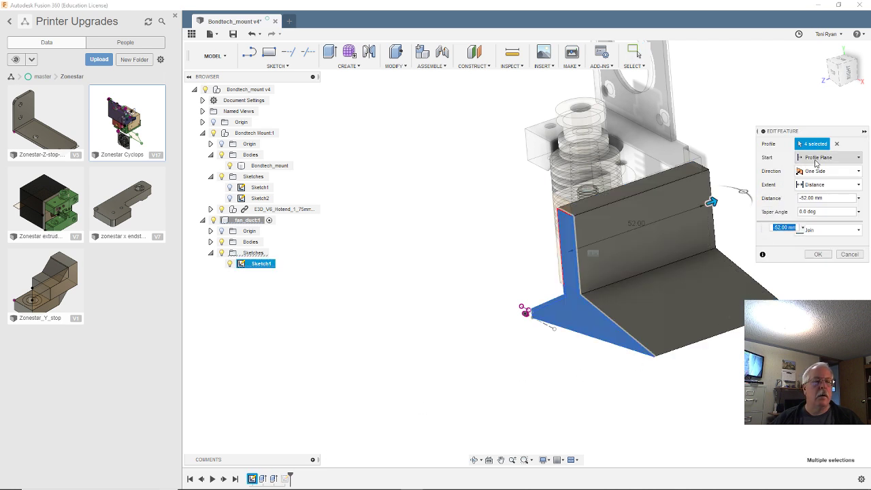
click(815, 162)
click(805, 176)
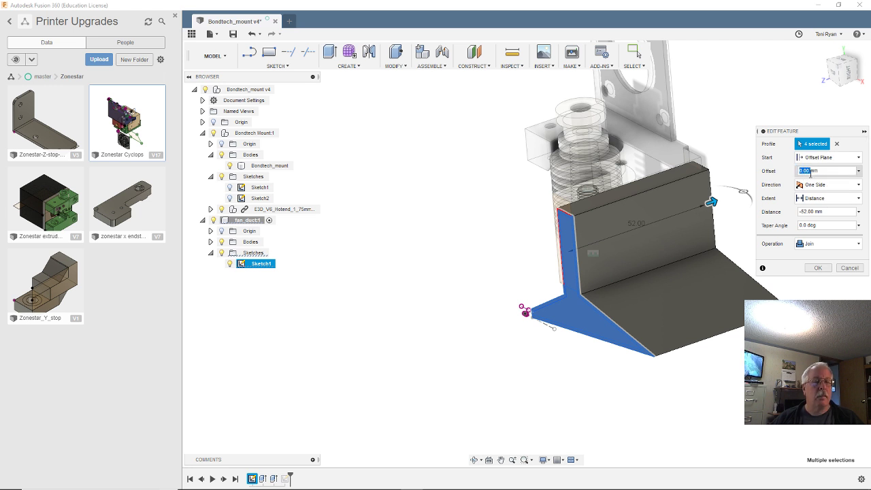
text(-5)
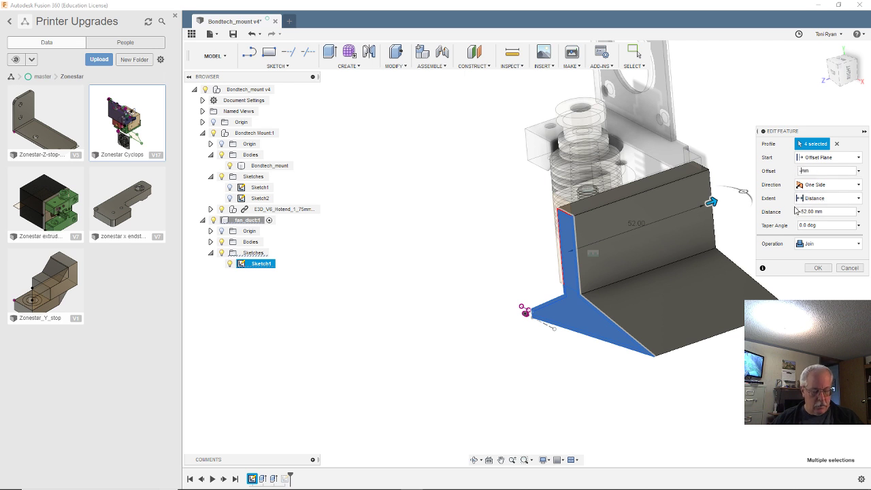
key(Escape)
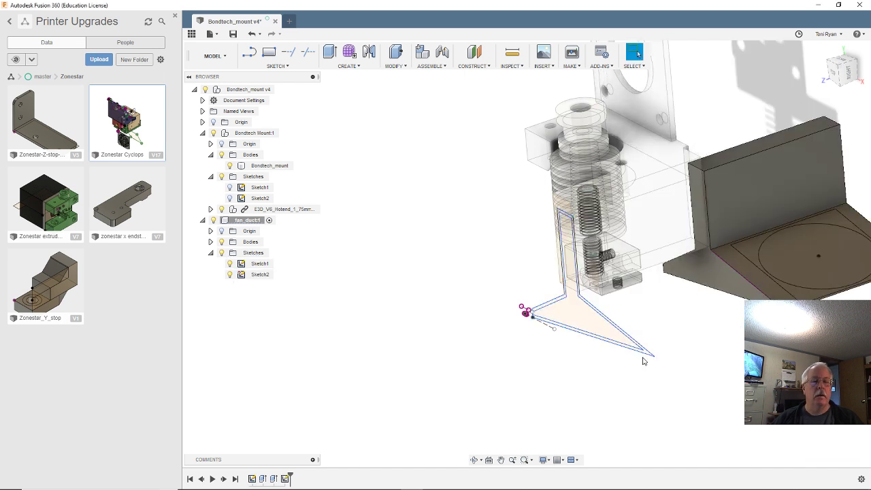
- Reopen Extrude1 to review its -52.00 mm extrusion distance
click(263, 482)
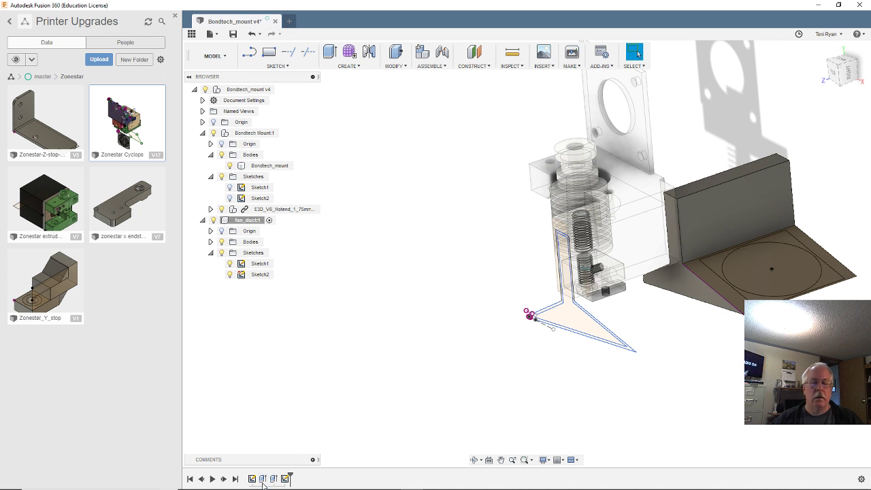
double_click(263, 480)
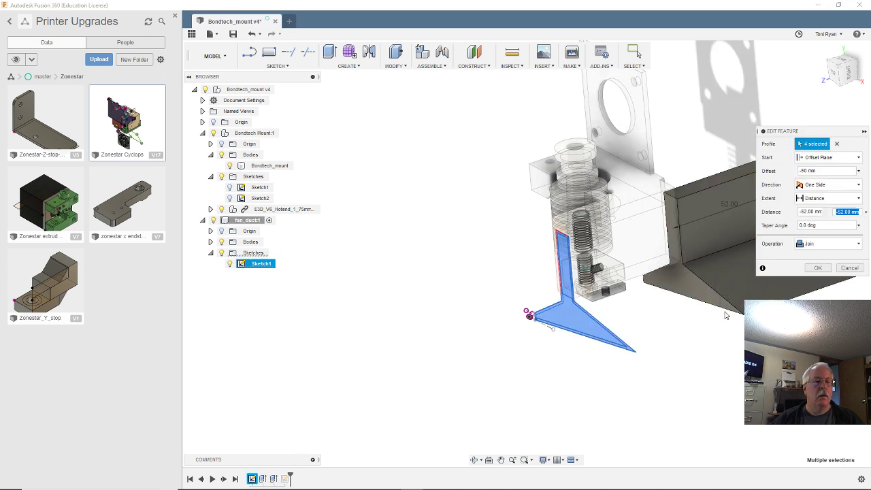
click(803, 213)
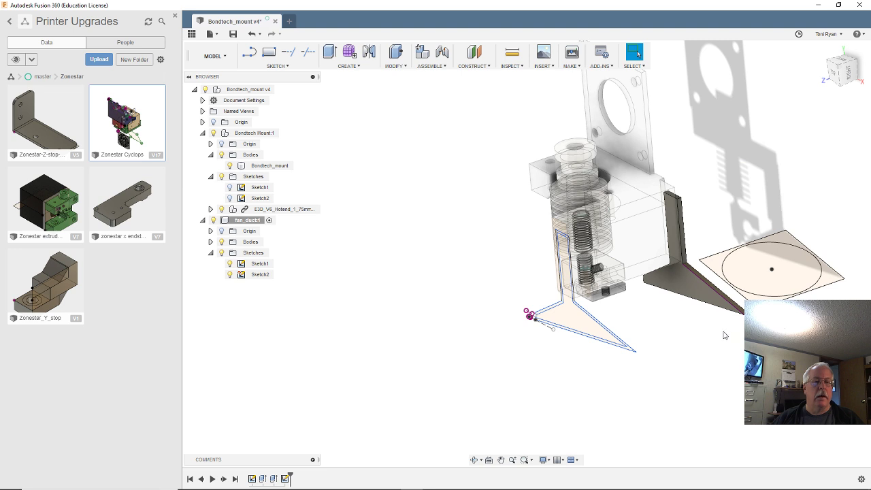
mouse_move(703, 337)
shift+middle_down()
mouse_move(665, 333)
mouse_move(681, 352)
mouse_move(678, 311)
mouse_move(674, 325)
mouse_move(694, 331)
mouse_move(694, 343)
shift+middle_up()
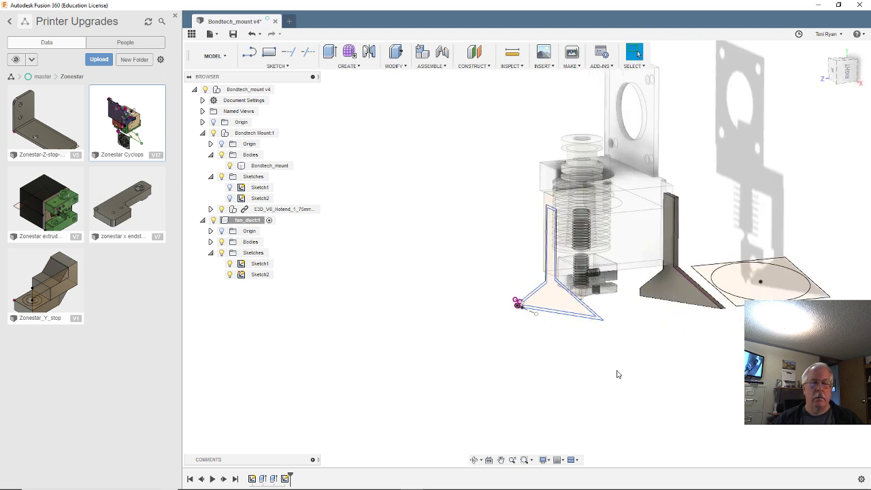
- Set Extrude1 to start from the profile plane, extruding the four profiles -2 mm
click(263, 478)
double_click(263, 478)
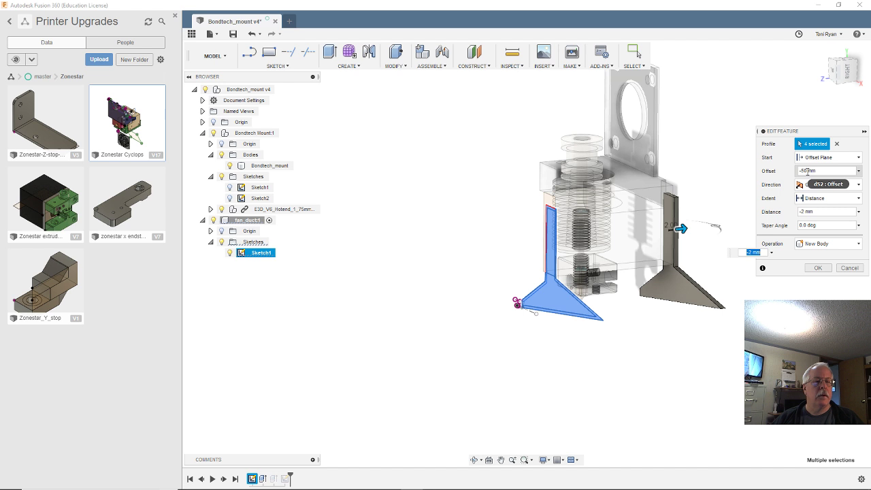
click(816, 158)
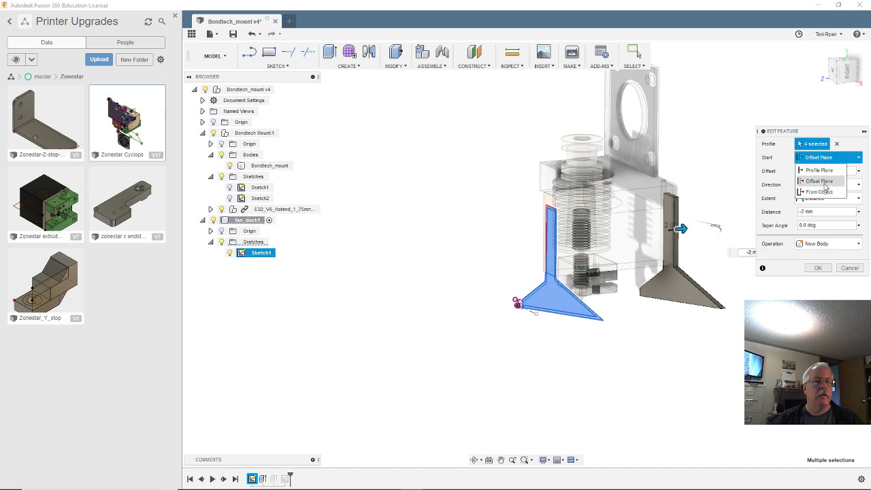
click(821, 171)
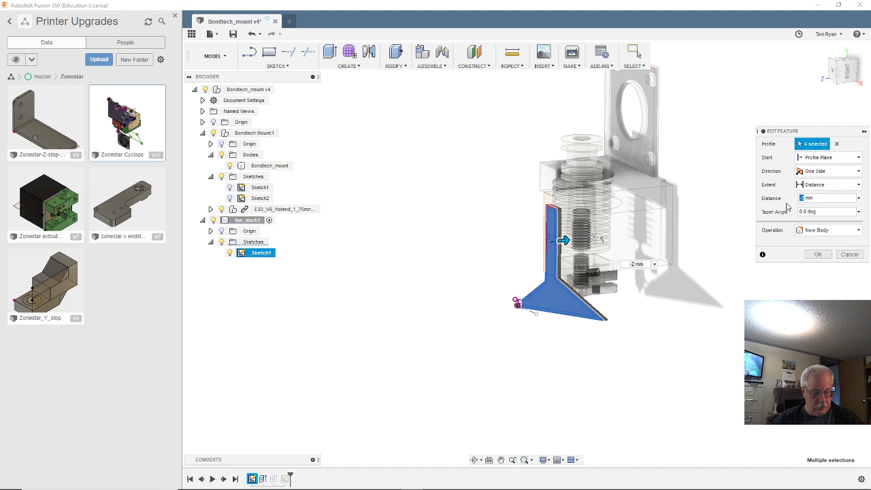
key(Return)
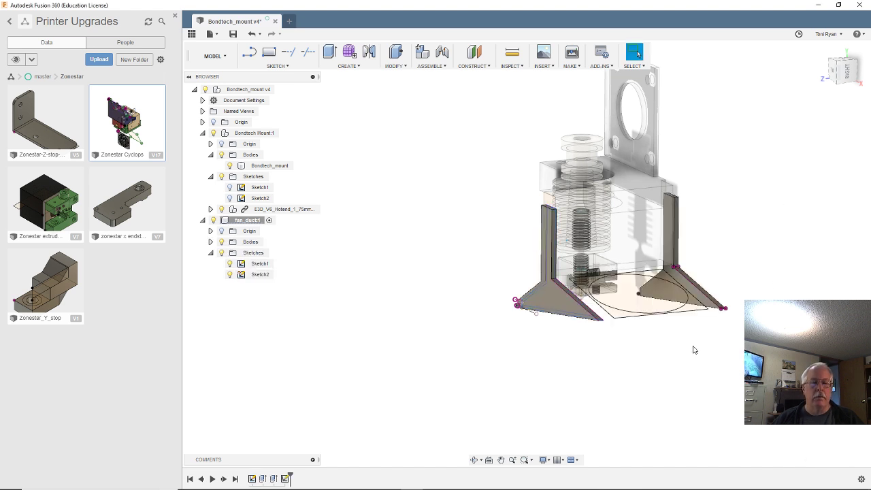
mouse_move(694, 349)
shift+middle_down()
mouse_move(685, 399)
mouse_move(686, 389)
mouse_move(651, 365)
shift+middle_up()
- Roll the design history back to just before Sketch2
scroll(737, 351, up, 3)
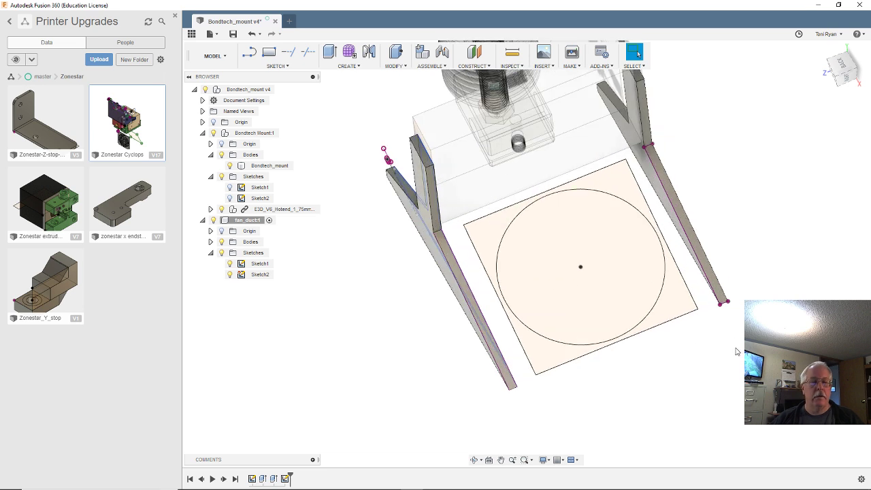
shift+middle_drag(736, 352, 724, 319)
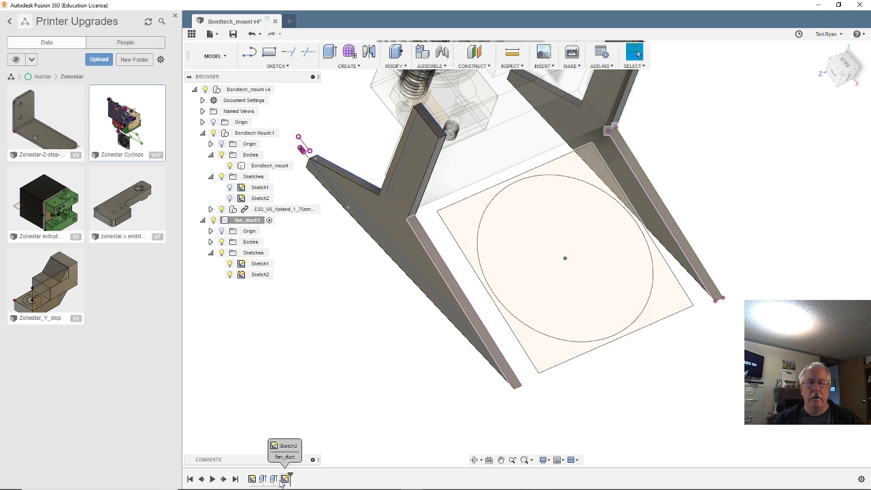
click(285, 478)
drag(290, 476, 280, 477)
shift+middle_drag(323, 446, 328, 423)
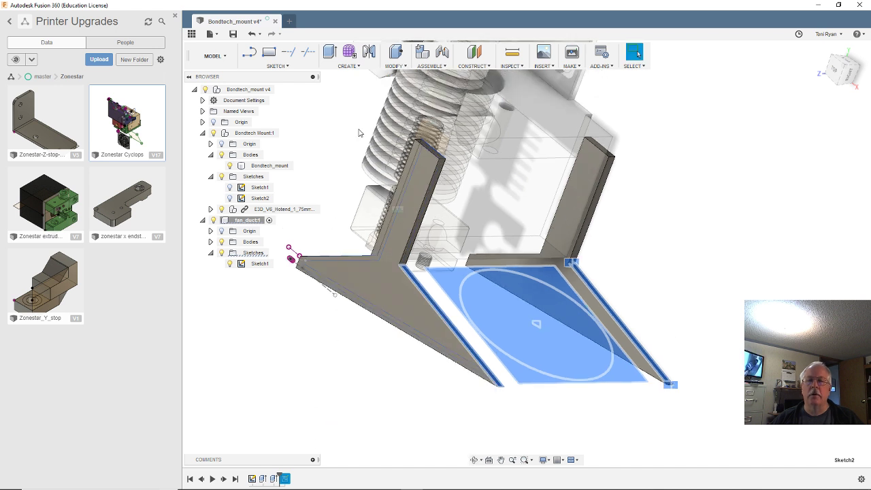
- Start an extrusion and select the angled L-shaped wall profile
key(e)
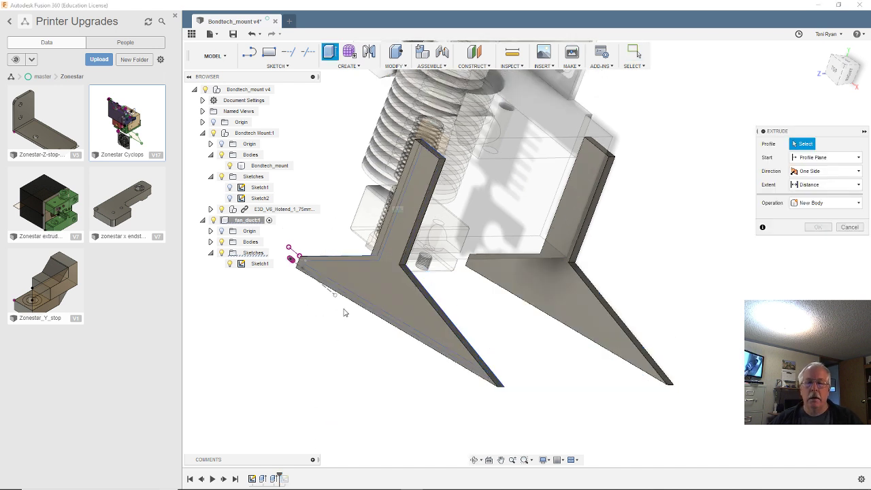
scroll(344, 311, up, 1)
scroll(316, 281, up, 3)
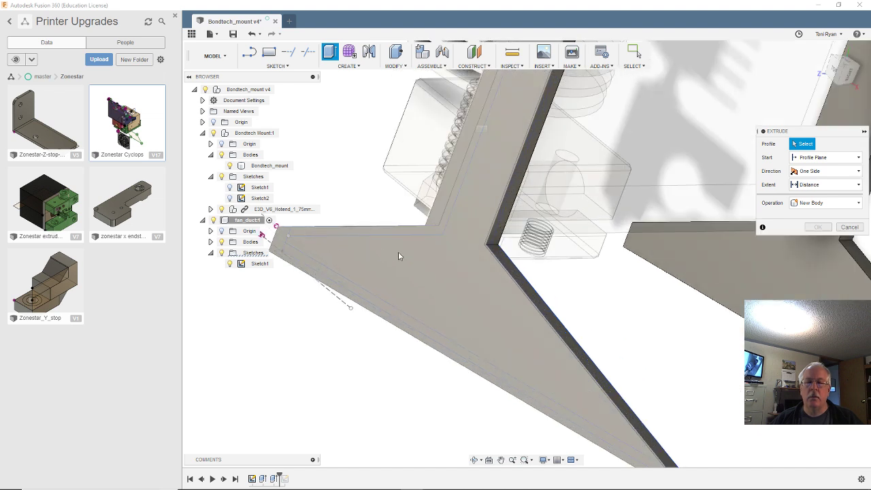
scroll(398, 256, down, 5)
shift+middle_drag(495, 297, 422, 297)
scroll(528, 278, up, 5)
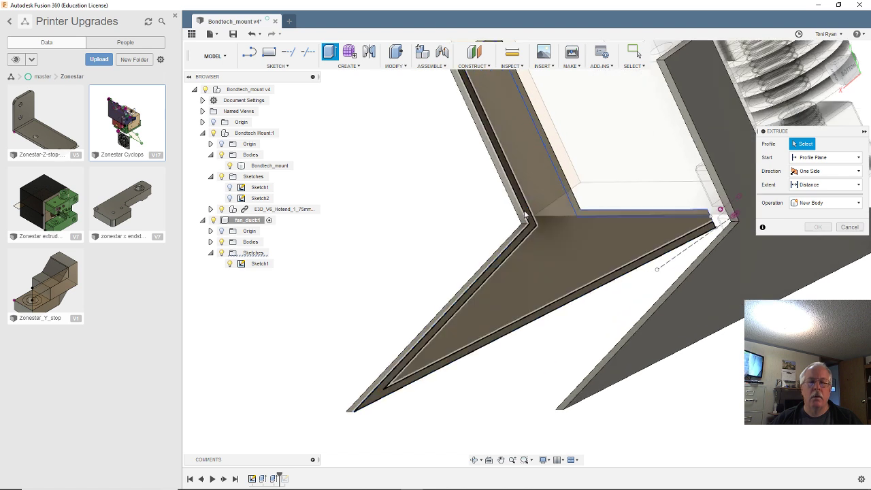
click(523, 214)
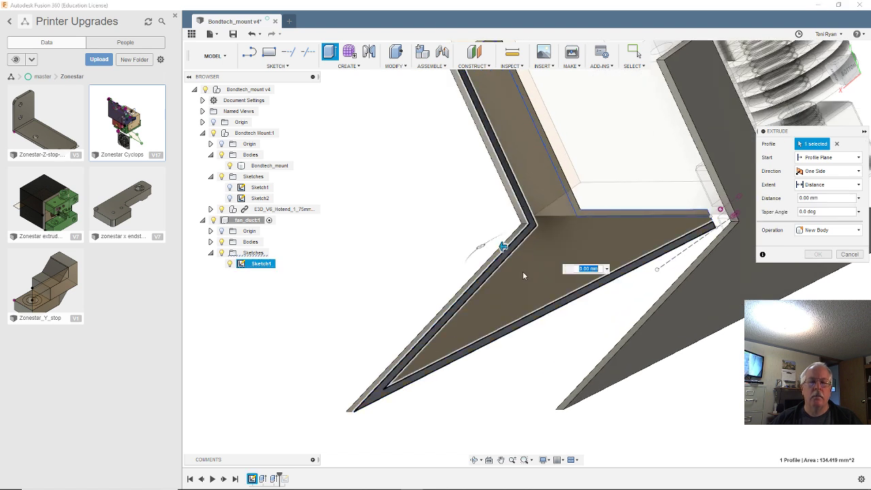
scroll(379, 283, down, 1)
scroll(379, 284, down, 2)
mouse_move(398, 278)
shift+middle_down()
mouse_move(397, 294)
mouse_move(407, 284)
shift+middle_up()
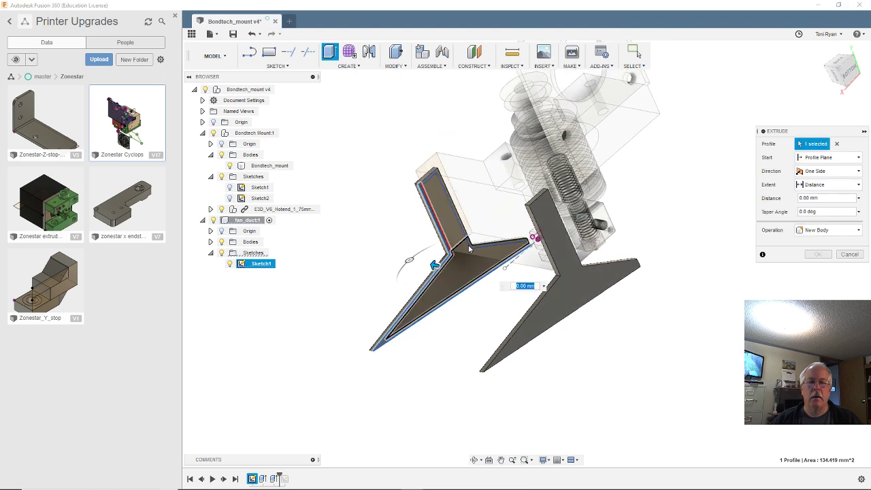
- Add the vertical L-shaped wall profile and extrude both profiles 50 mm as Join
scroll(480, 245, up, 3)
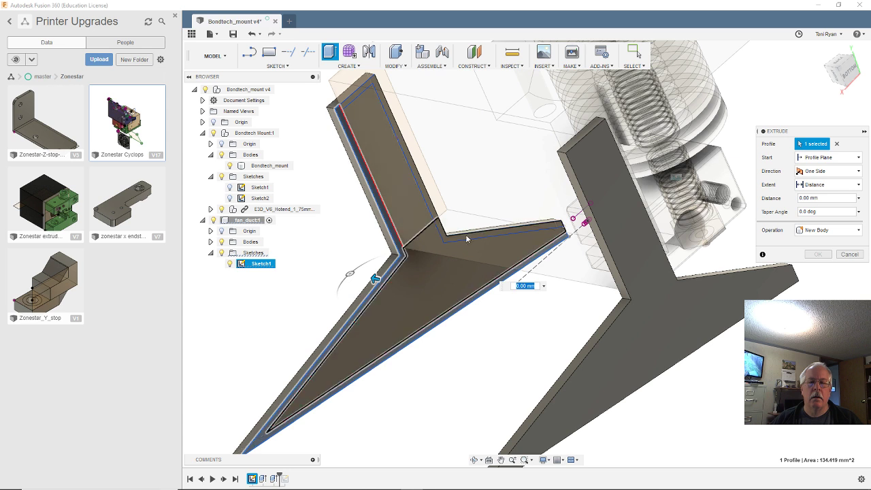
scroll(453, 239, up, 2)
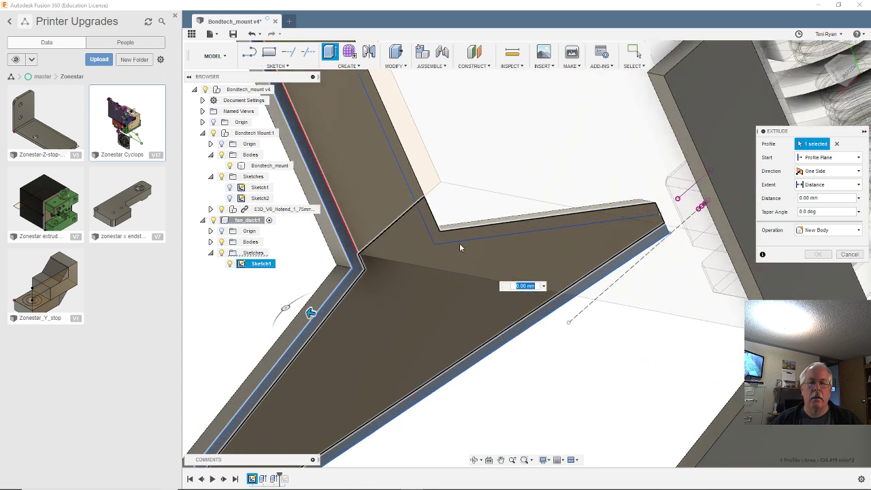
shift+middle_drag(429, 227, 474, 214)
scroll(523, 163, down, 8)
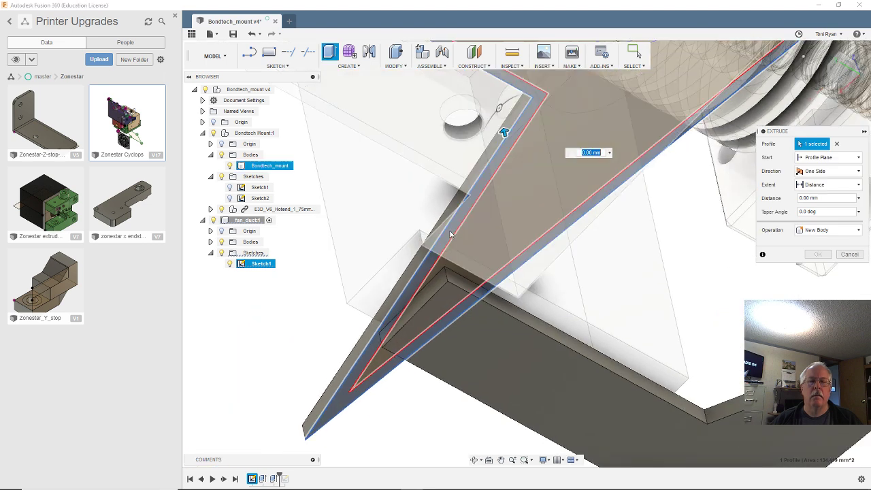
scroll(556, 163, up, 2)
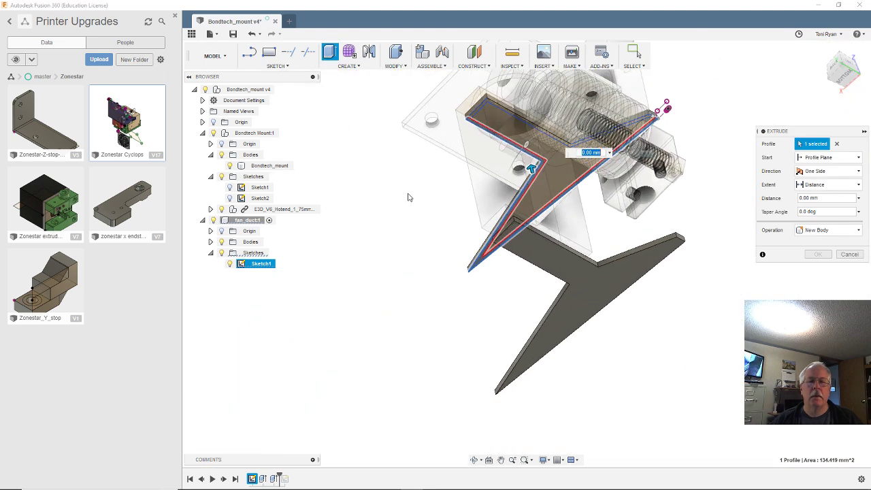
scroll(408, 195, up, 5)
mouse_move(408, 194)
shift+middle_down()
mouse_move(472, 176)
mouse_move(422, 178)
shift+middle_up()
scroll(381, 167, down, 3)
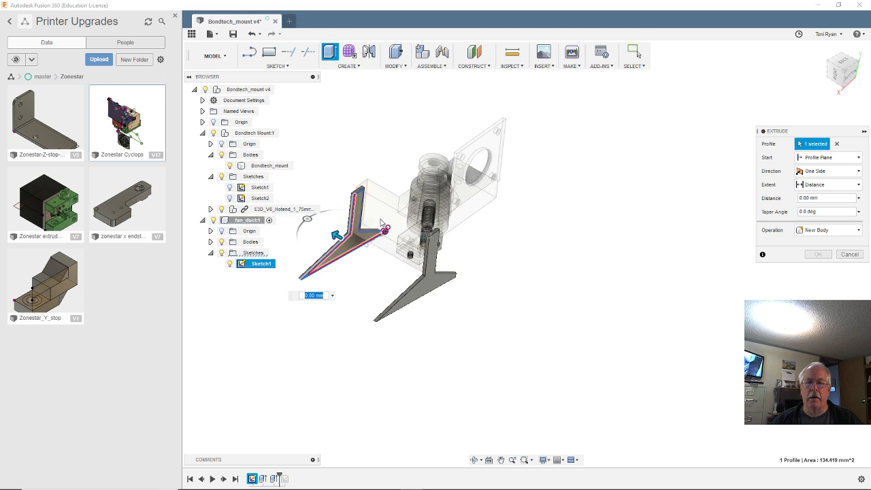
scroll(367, 158, up, 5)
click(367, 161)
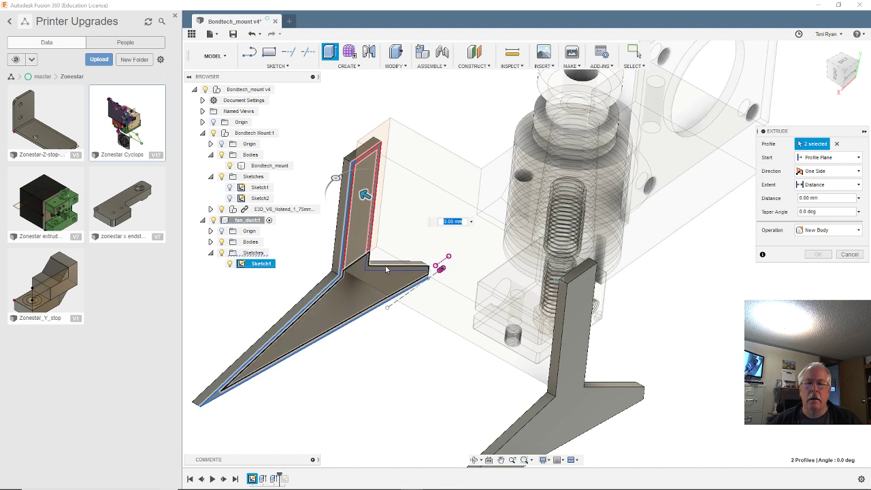
scroll(400, 273, up, 5)
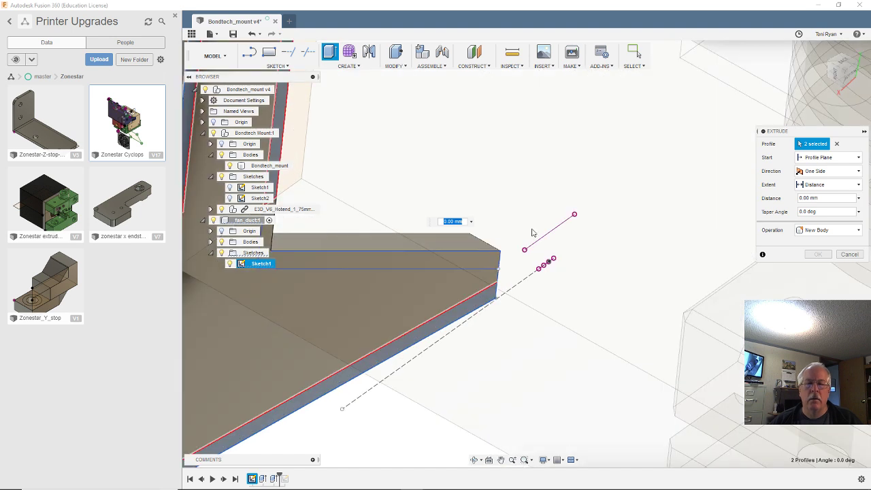
scroll(398, 237, down, 3)
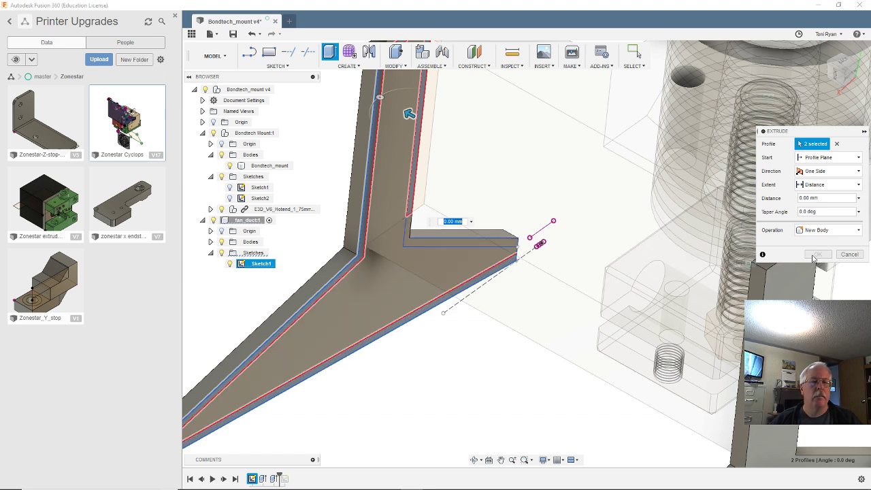
shift+middle_drag(435, 136, 468, 173)
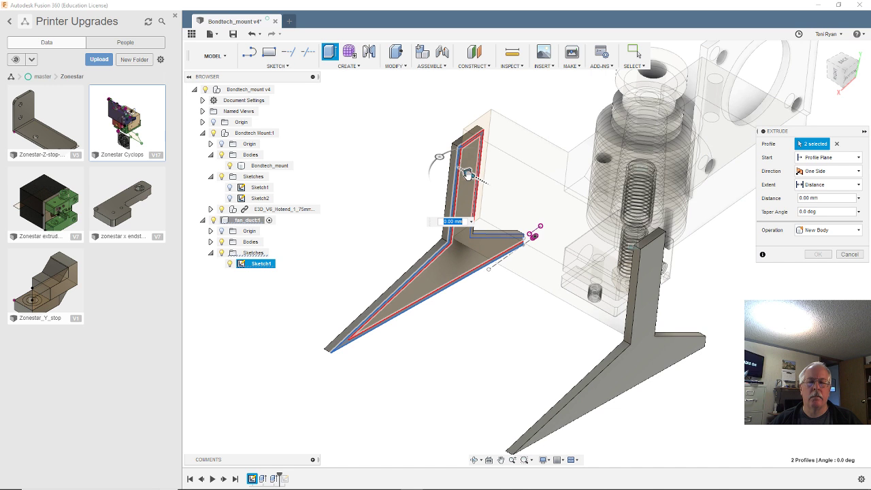
drag(468, 174, 631, 296)
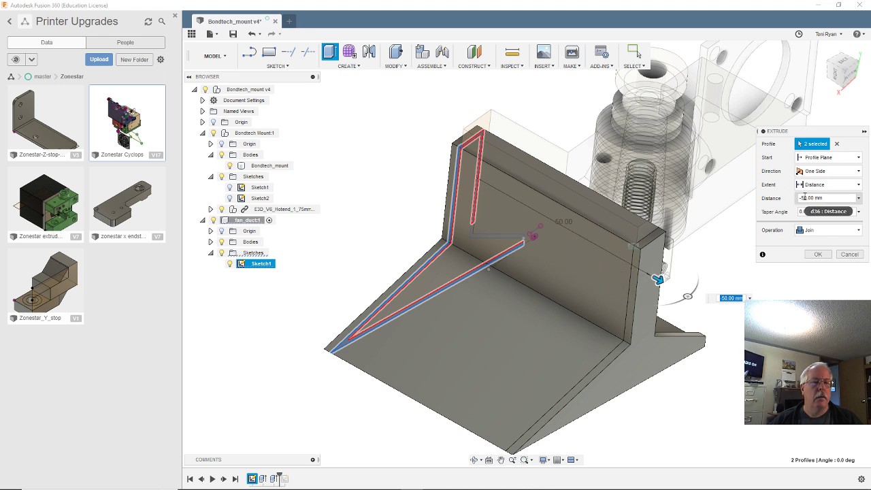
- Confirm the joined wall extrusion and orbit to a low front view of the bracket
click(818, 255)
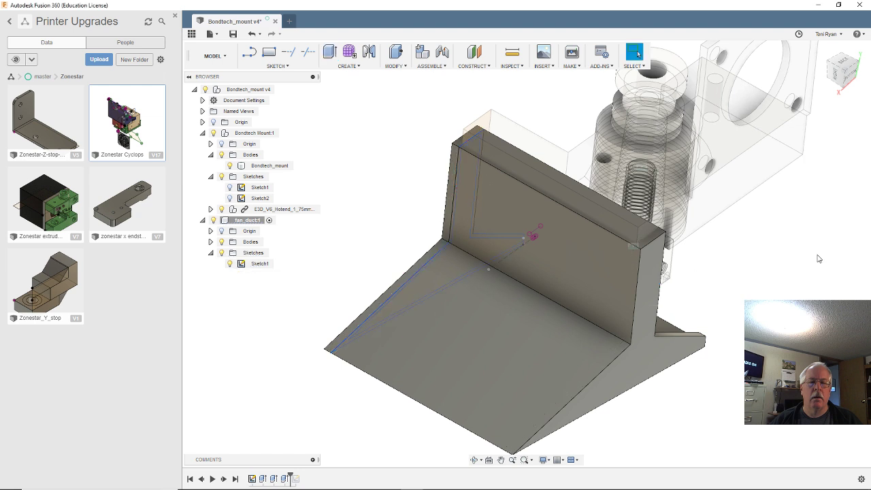
shift+middle_drag(760, 297, 823, 364)
mouse_move(667, 287)
shift+middle_down()
mouse_move(731, 281)
mouse_move(734, 295)
mouse_move(746, 291)
mouse_move(442, 330)
mouse_move(340, 388)
shift+middle_up()
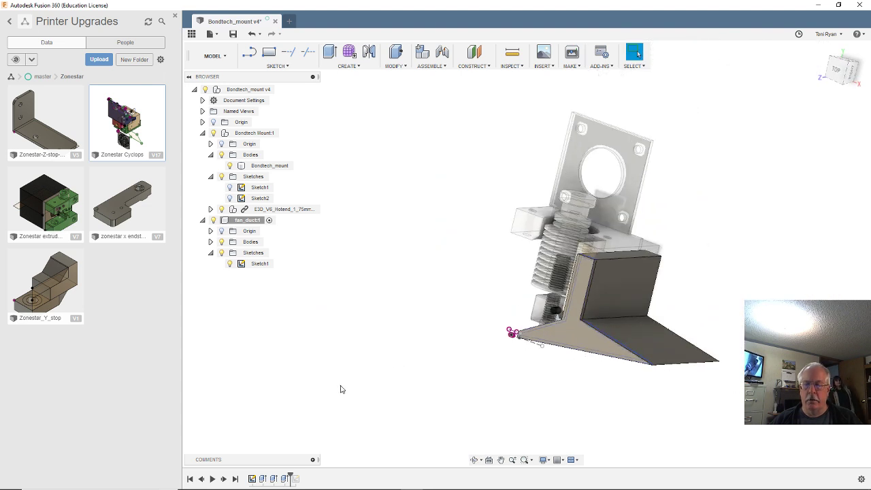
- Edit Sketch1 and zoom into an oblique view of the bracket corner
double_click(252, 478)
scroll(609, 282, up, 5)
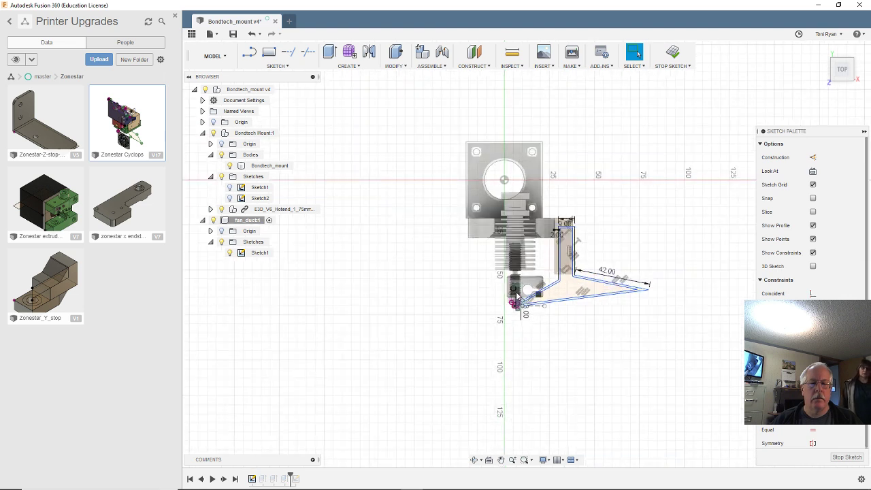
scroll(610, 282, up, 6)
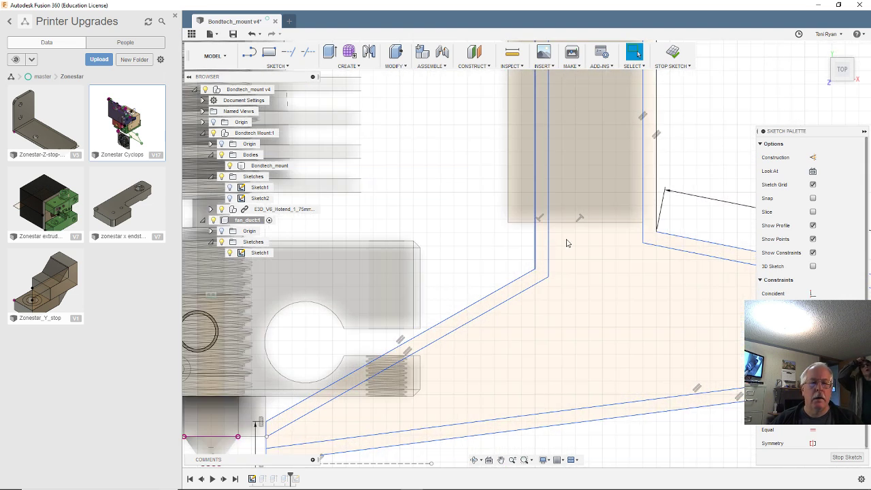
mouse_move(509, 237)
shift+middle_down()
mouse_move(489, 253)
mouse_move(494, 300)
shift+middle_up()
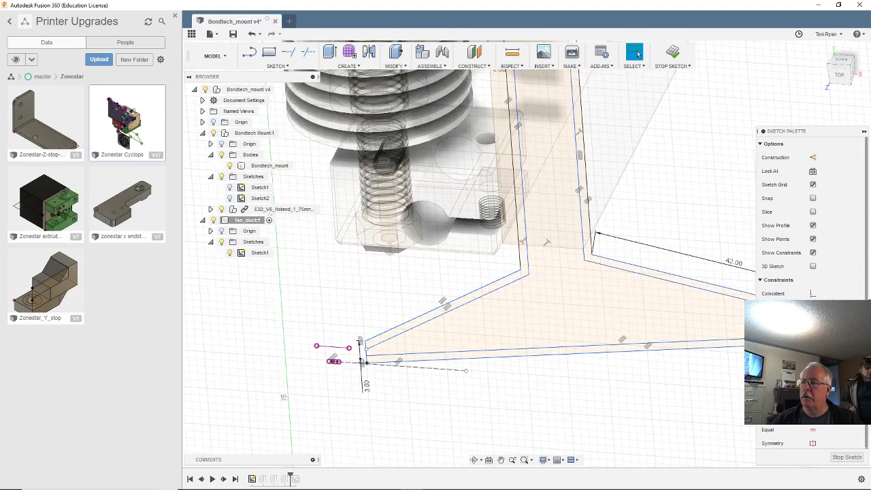
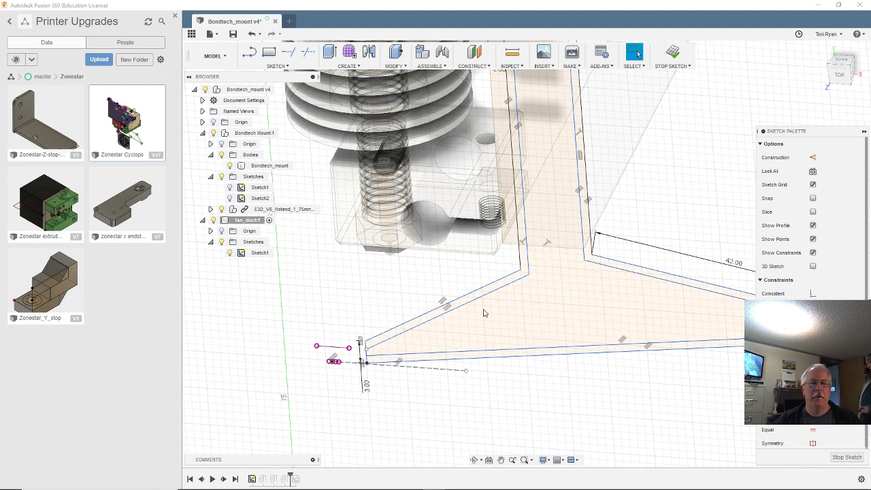
- Stop editing the fan_duct1 duct-profile sketch and orbit the resulting 3D model
mouse_move(544, 402)
shift+middle_down()
mouse_move(528, 398)
mouse_move(531, 413)
mouse_move(528, 405)
shift+middle_up()
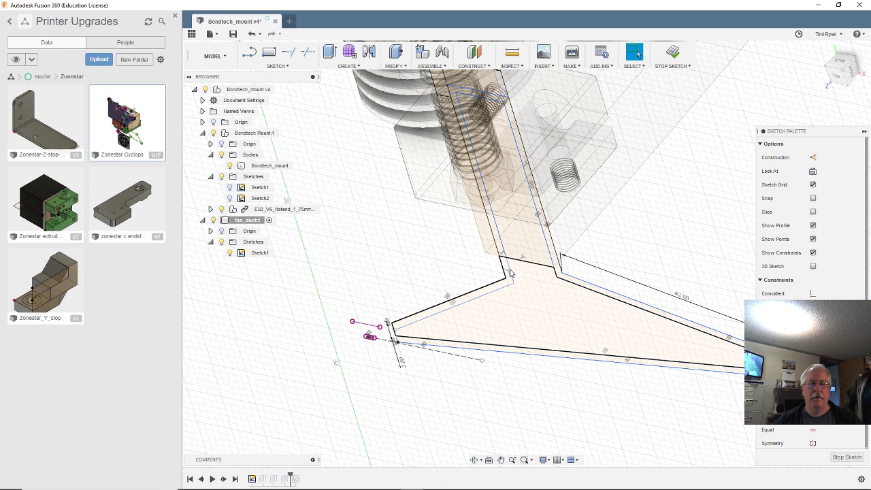
shift+middle_drag(464, 284, 323, 335)
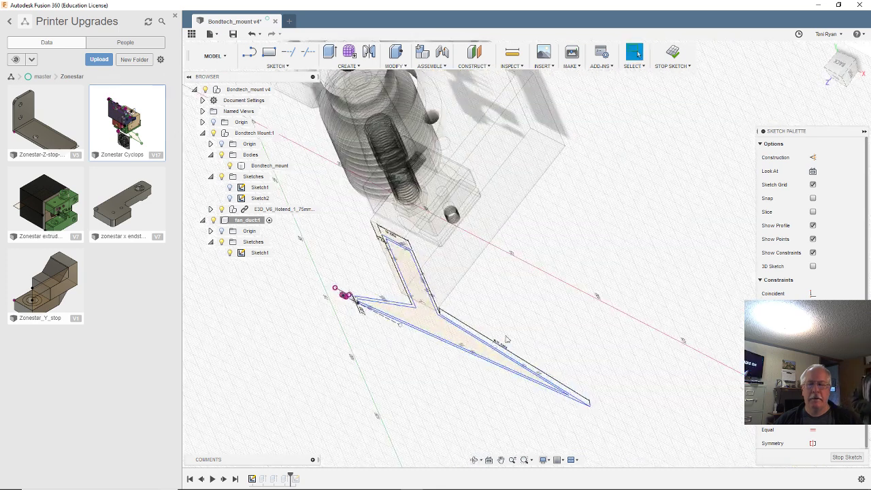
click(837, 459)
mouse_move(399, 368)
shift+middle_down()
mouse_move(418, 414)
mouse_move(387, 361)
shift+middle_up()
scroll(382, 347, up, 4)
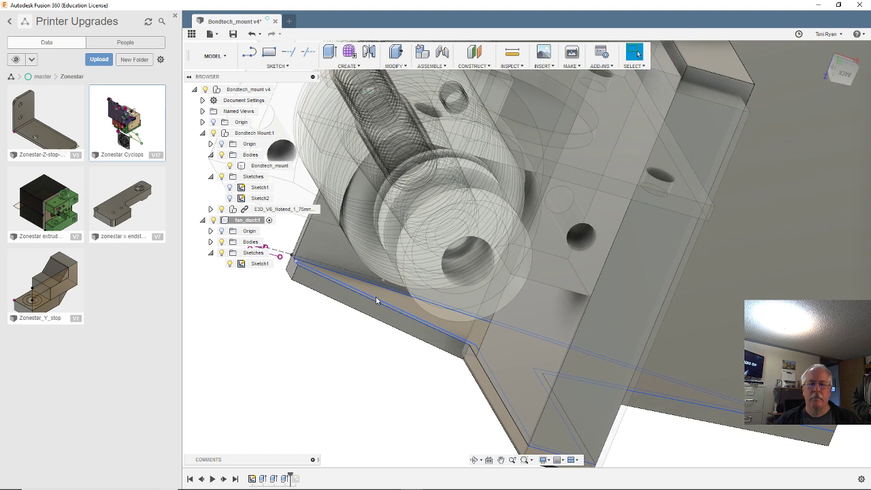
- Re-confirm the duct Extrude using its two sketch profiles at -50 mm
double_click(284, 479)
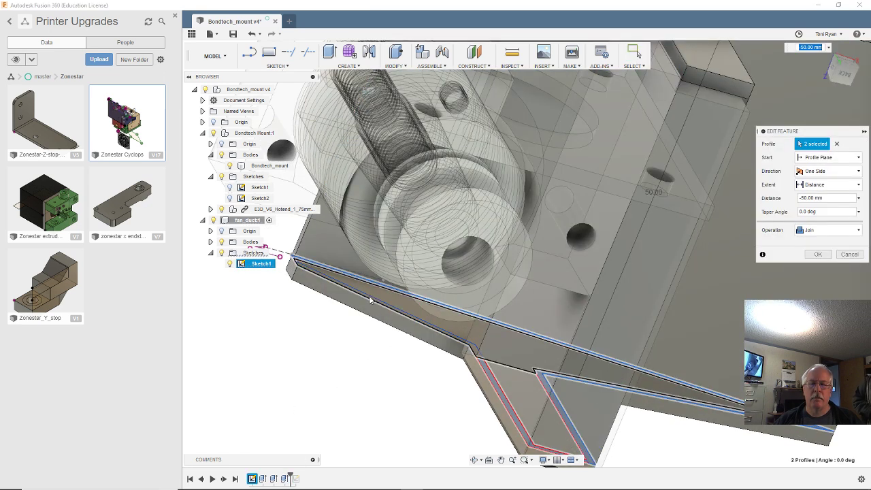
shift+middle_drag(301, 327, 305, 245)
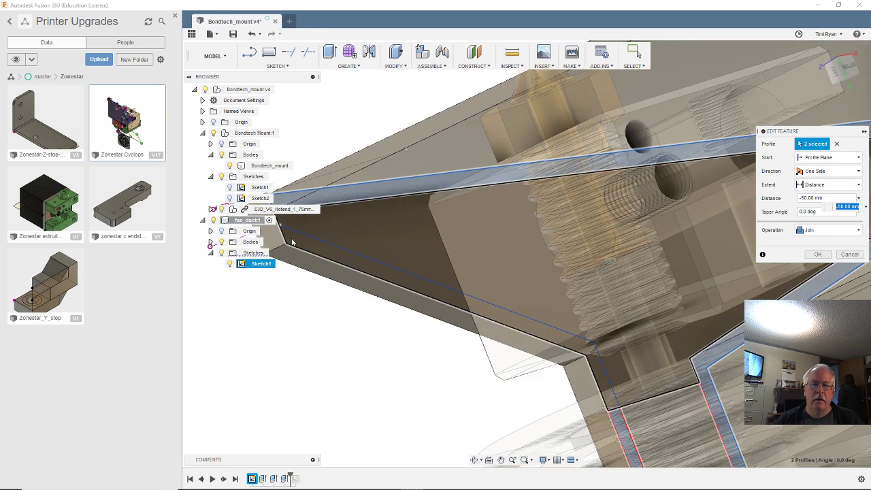
shift+middle_drag(329, 359, 347, 343)
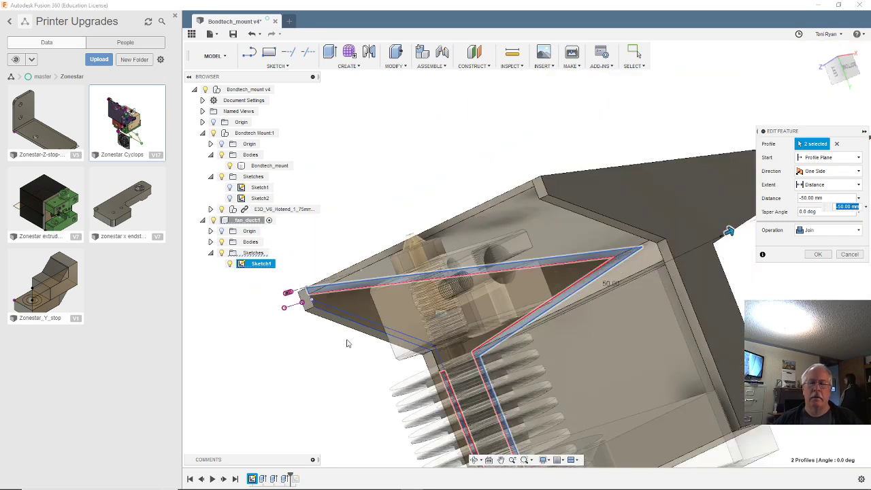
click(820, 256)
shift+middle_drag(334, 415, 353, 340)
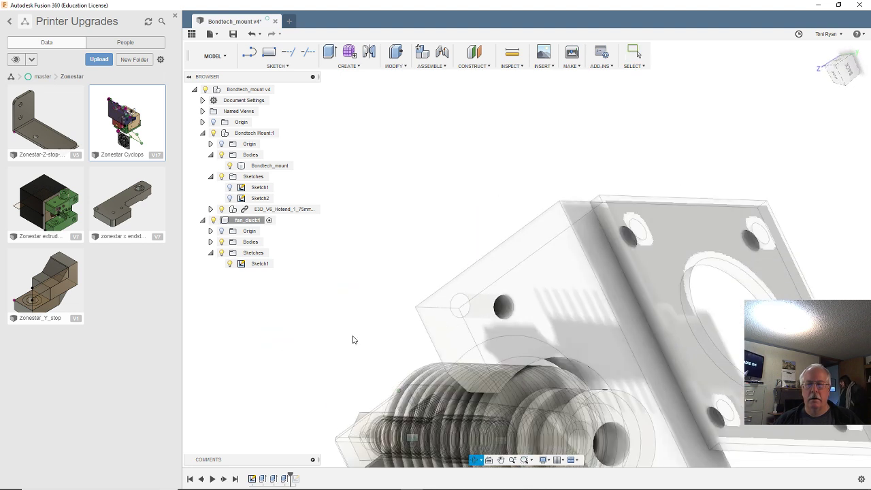
scroll(353, 339, down, 8)
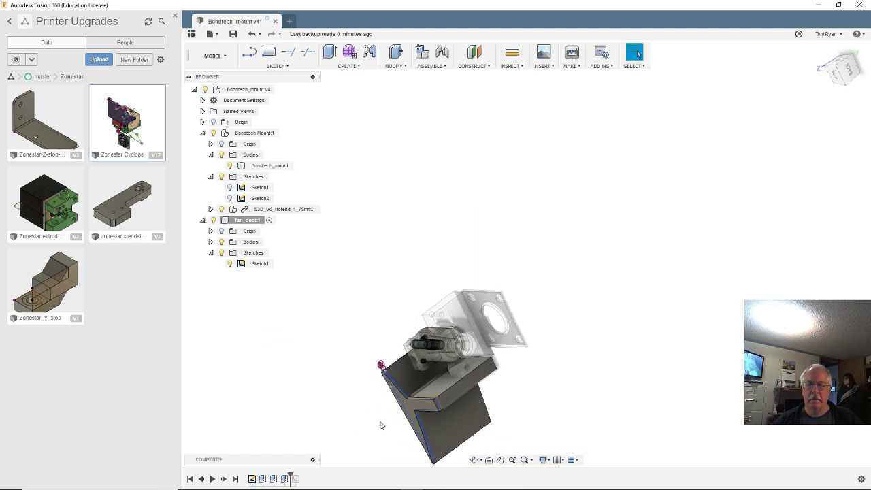
scroll(381, 425, up, 6)
shift+middle_drag(393, 401, 435, 381)
- Reopen Sketch1 and zoom in on the duct profile's lower-left end
click(636, 53)
double_click(263, 479)
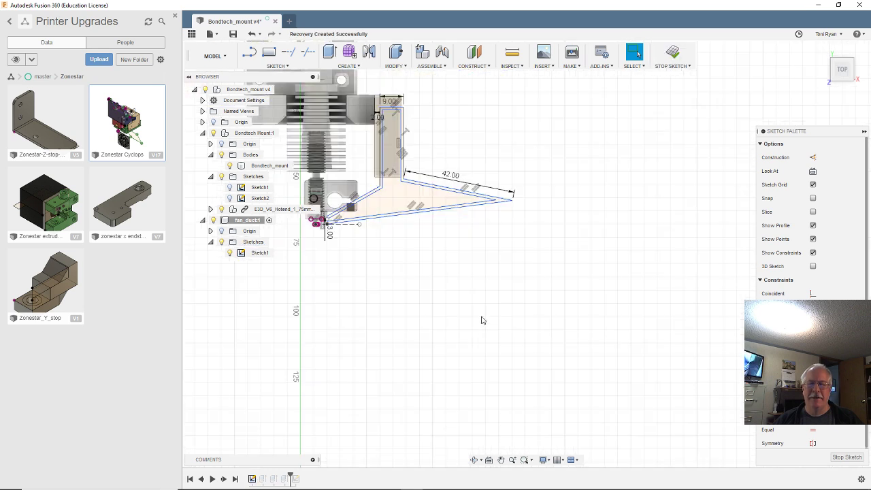
scroll(476, 238, up, 10)
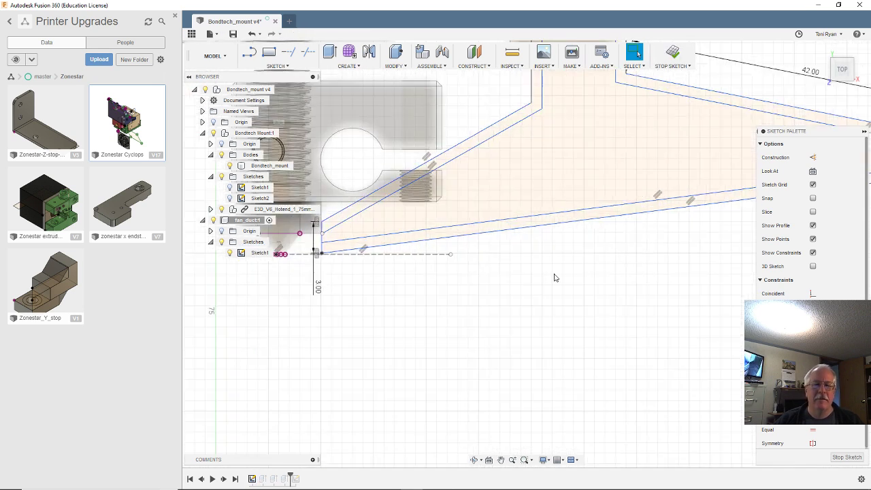
mouse_move(333, 263)
middle_down()
mouse_move(307, 245)
mouse_move(378, 235)
mouse_move(383, 209)
middle_up()
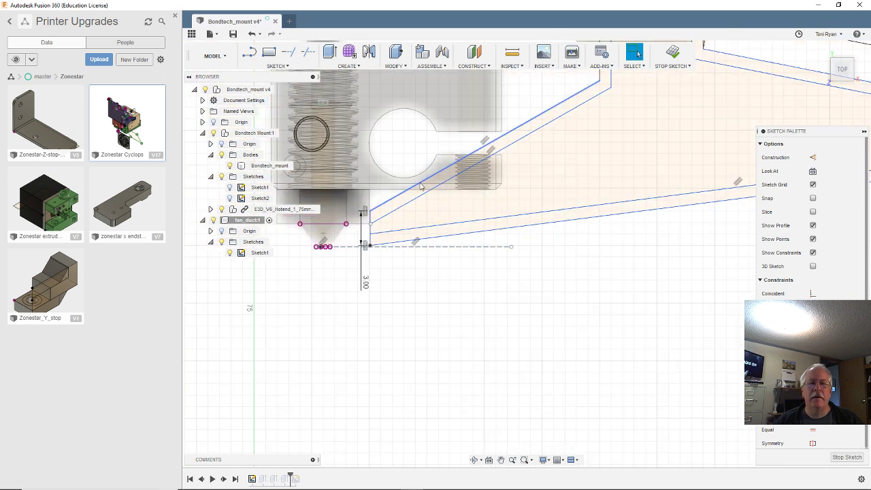
scroll(373, 231, up, 5)
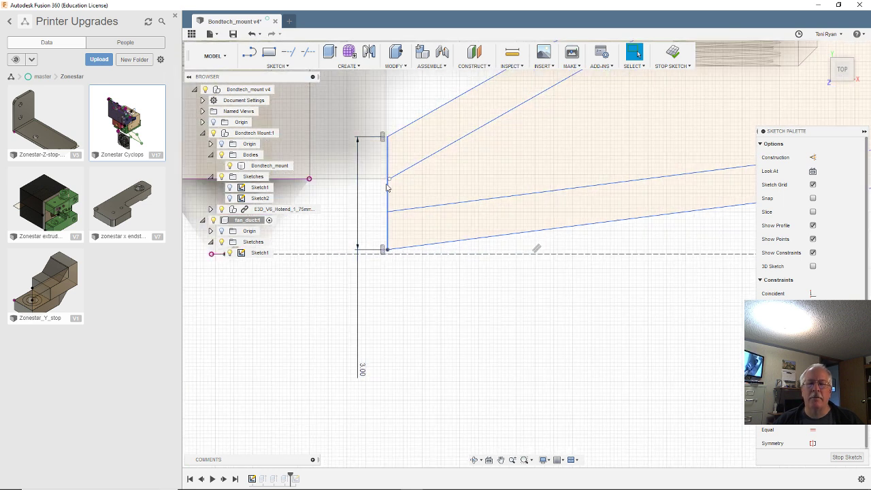
scroll(386, 187, up, 3)
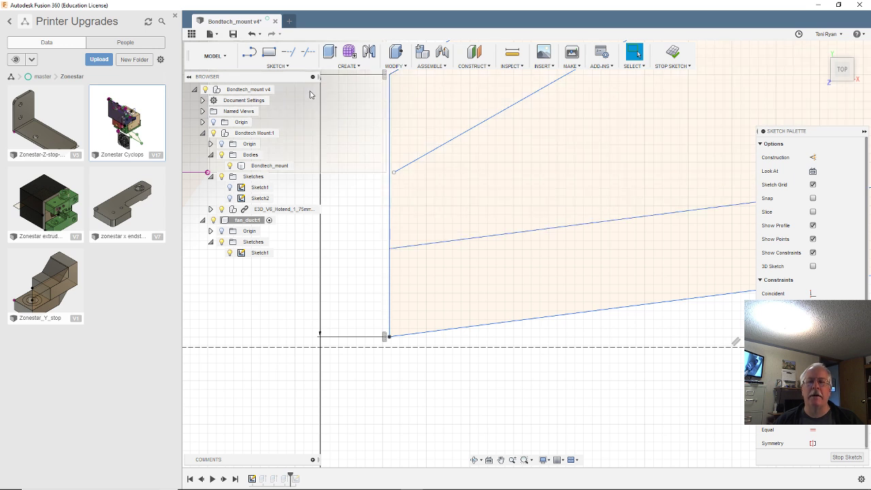
- Extend the sketch lines at the profile's lower-left end and finish the sketch
click(289, 54)
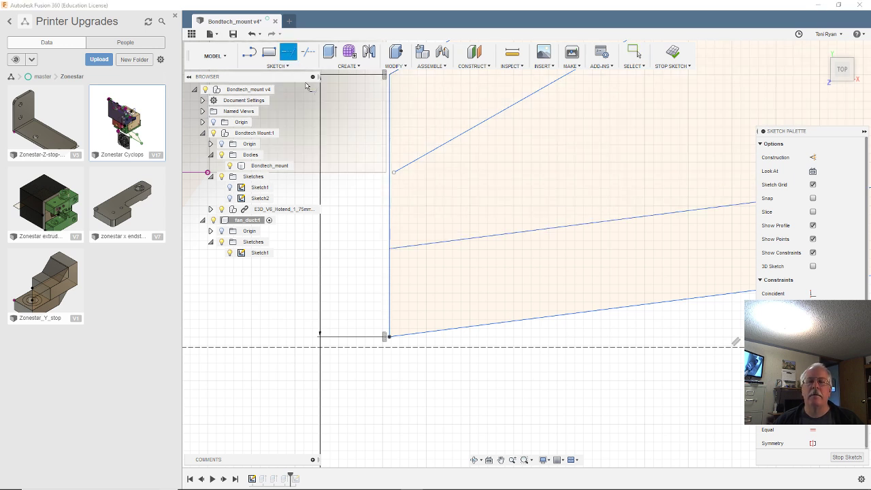
scroll(405, 169, down, 5)
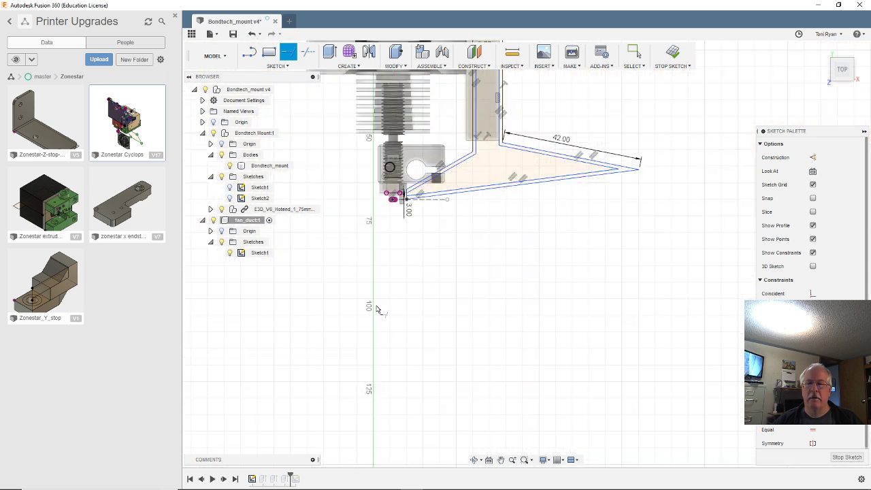
click(846, 457)
shift+middle_drag(664, 346, 649, 379)
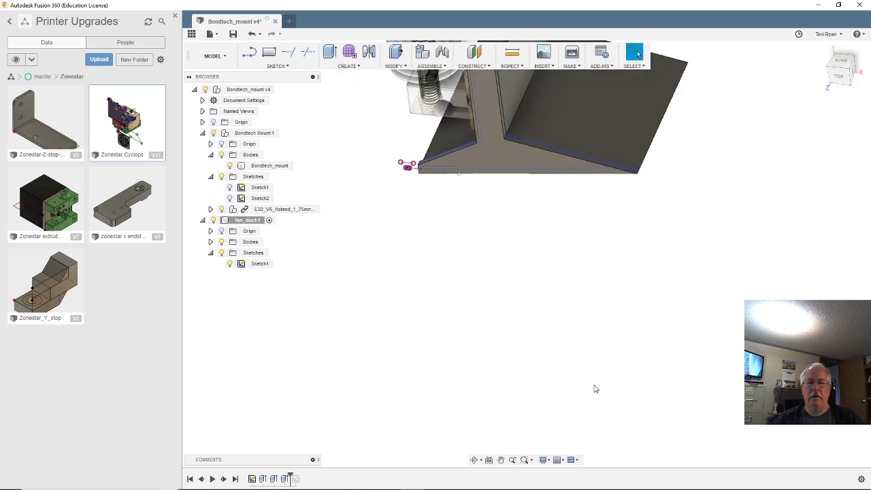
- Add the bent strip to the duct Extrude so three profiles extrude at -50 mm
double_click(285, 478)
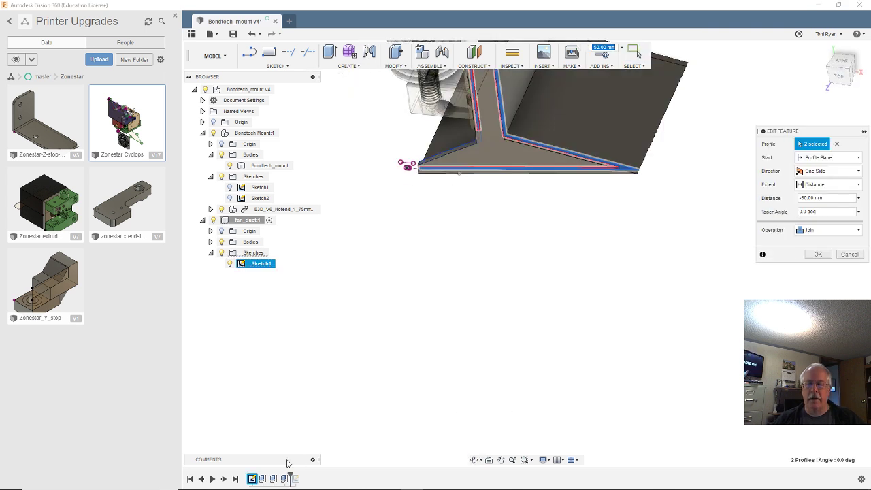
scroll(520, 238, up, 3)
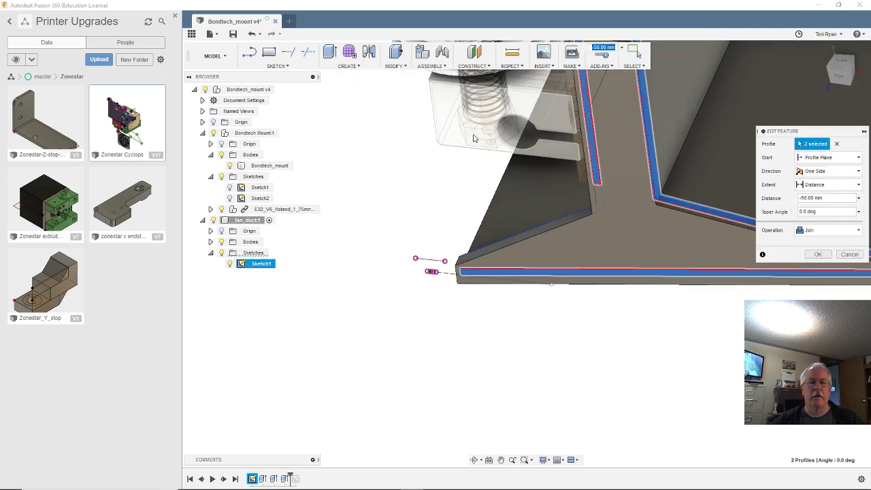
click(525, 236)
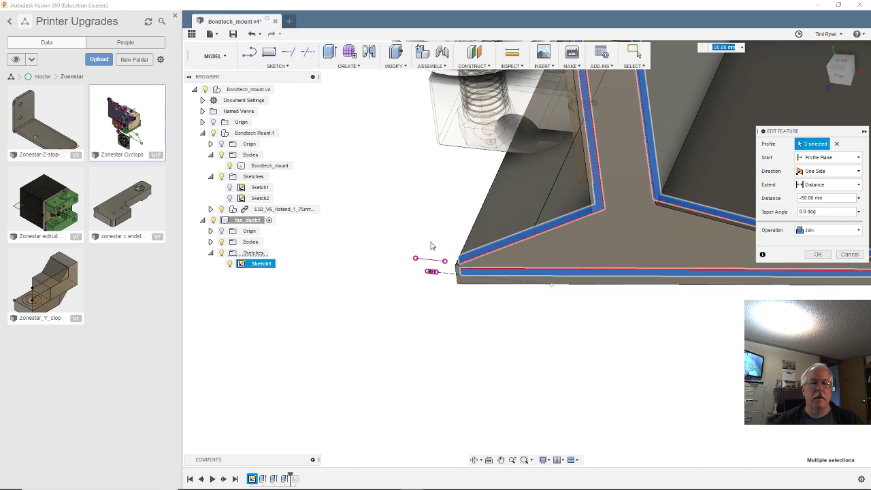
scroll(431, 246, down, 4)
scroll(505, 269, down, 2)
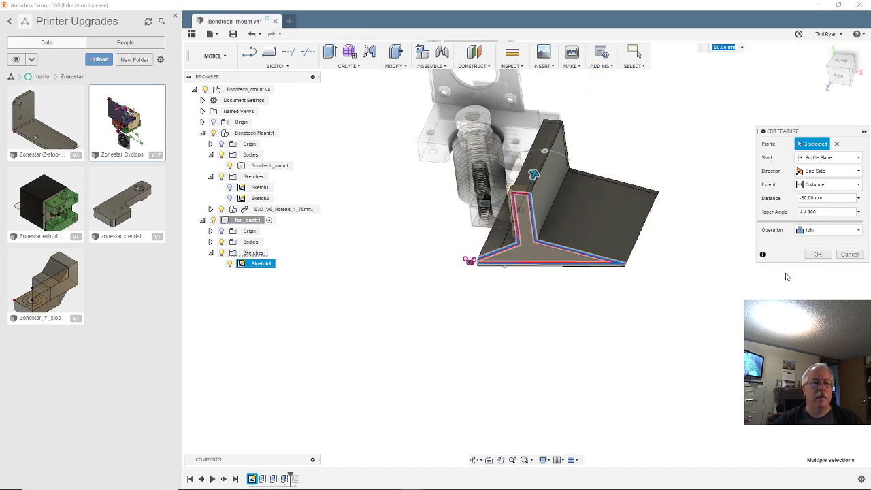
click(816, 254)
shift+middle_drag(696, 294, 637, 274)
scroll(607, 233, up, 3)
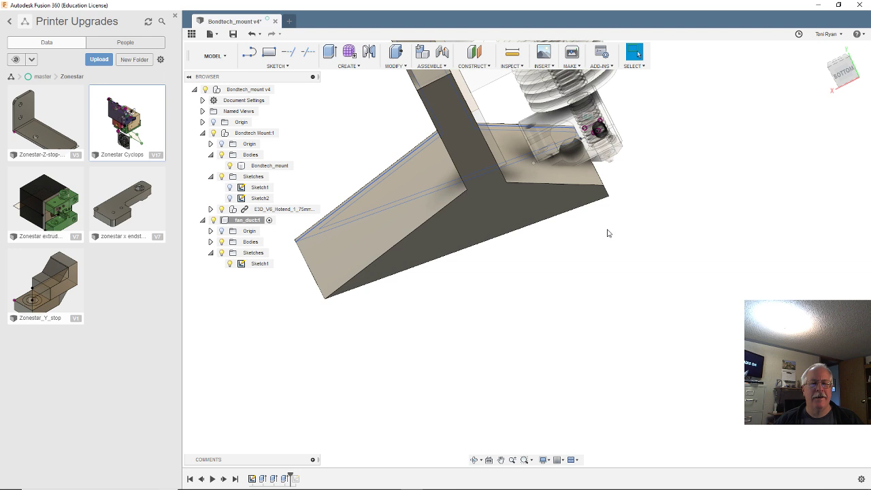
shift+middle_drag(607, 233, 673, 208)
scroll(442, 238, up, 4)
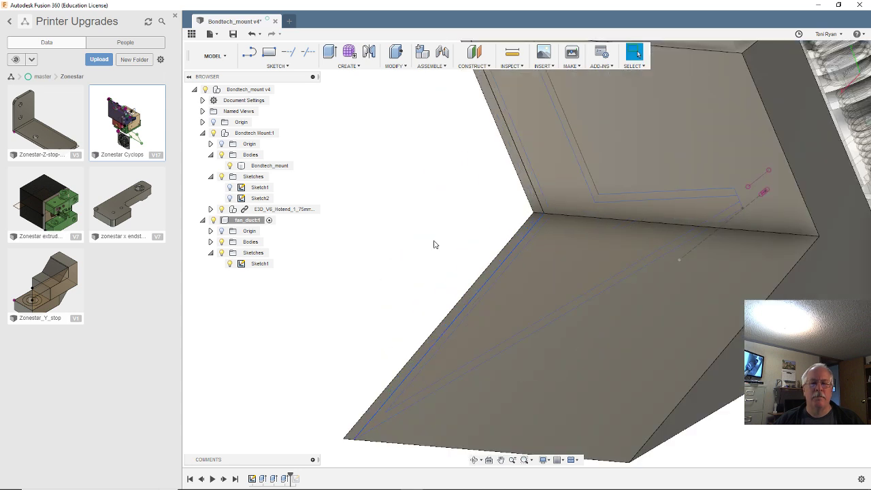
double_click(252, 478)
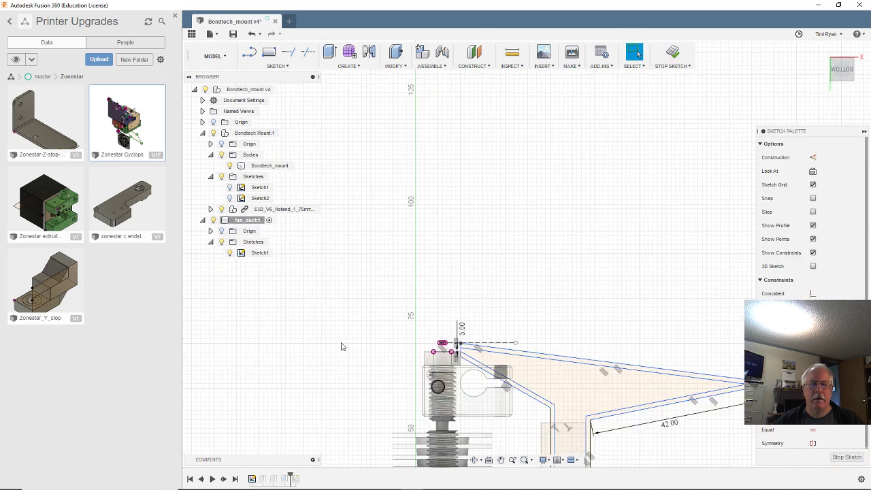
scroll(367, 350, down, 4)
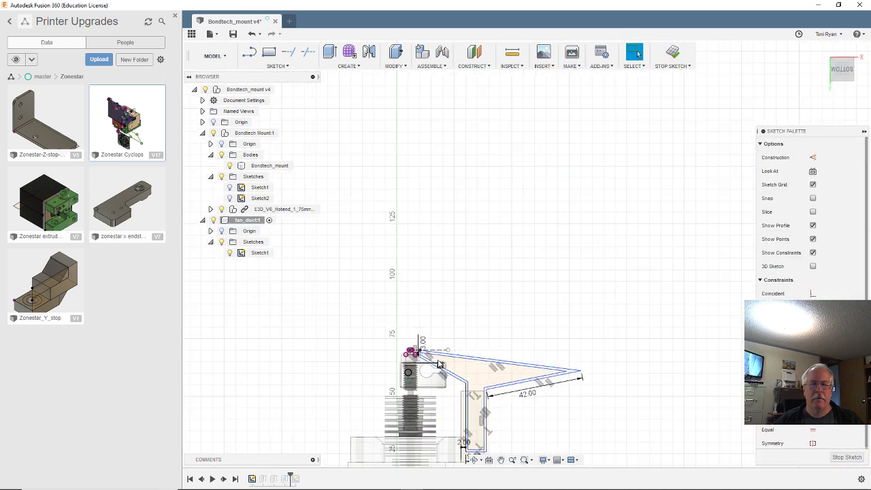
click(847, 457)
mouse_move(499, 352)
shift+middle_down()
mouse_move(521, 313)
mouse_move(505, 272)
mouse_move(513, 328)
mouse_move(574, 291)
mouse_move(554, 220)
mouse_move(514, 265)
mouse_move(500, 324)
shift+middle_up()
click(500, 324)
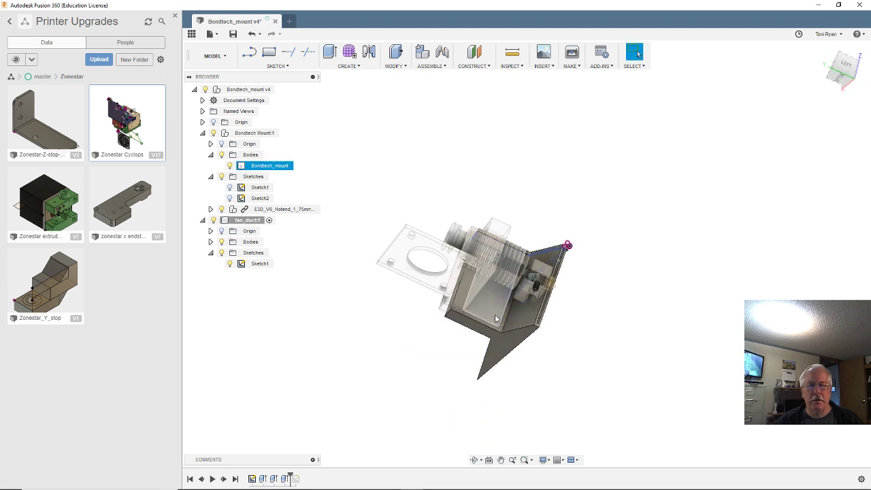
scroll(500, 325, up, 5)
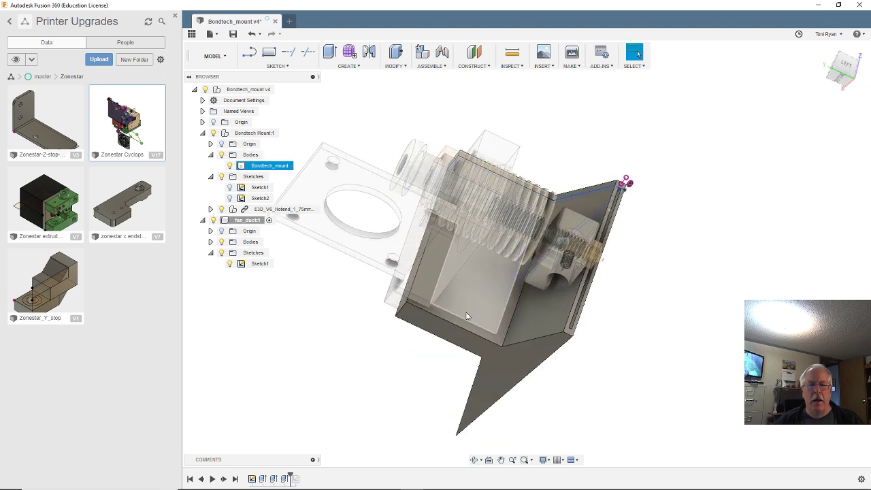
click(372, 461)
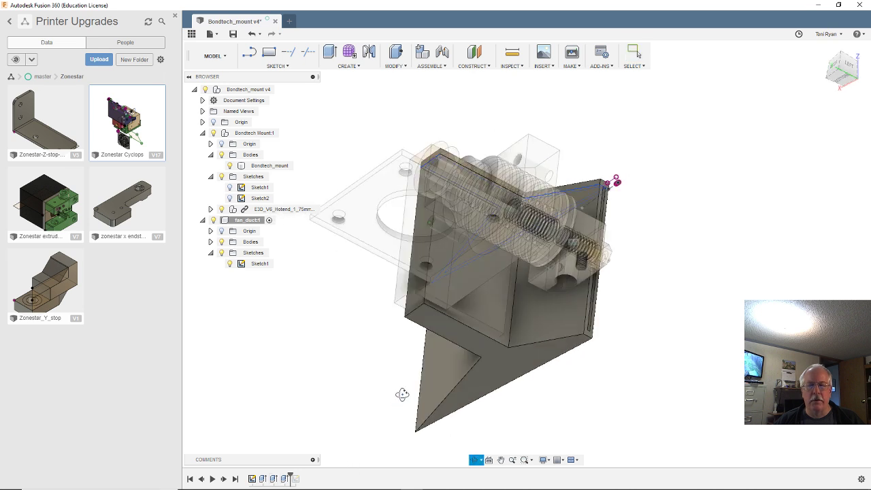
shift+middle_drag(402, 394, 397, 389)
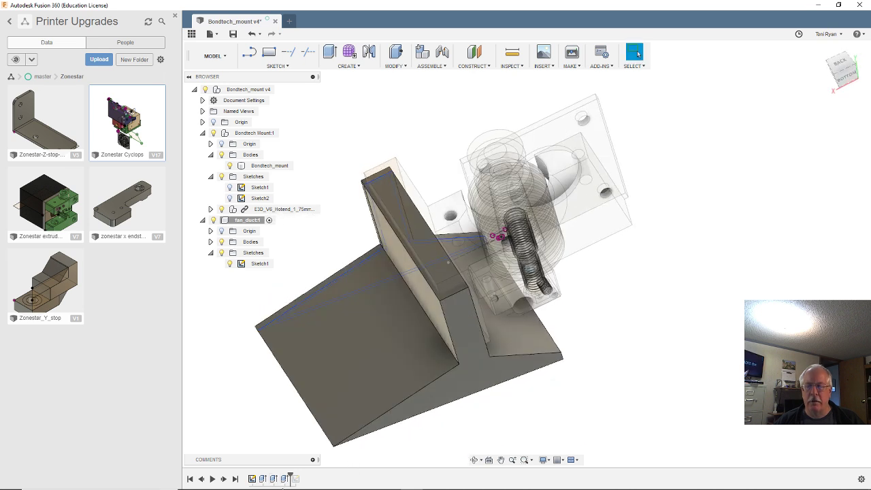
- Reopen Sketch1 in Top view, zoomed in on the duct walls' inner corner
double_click(251, 479)
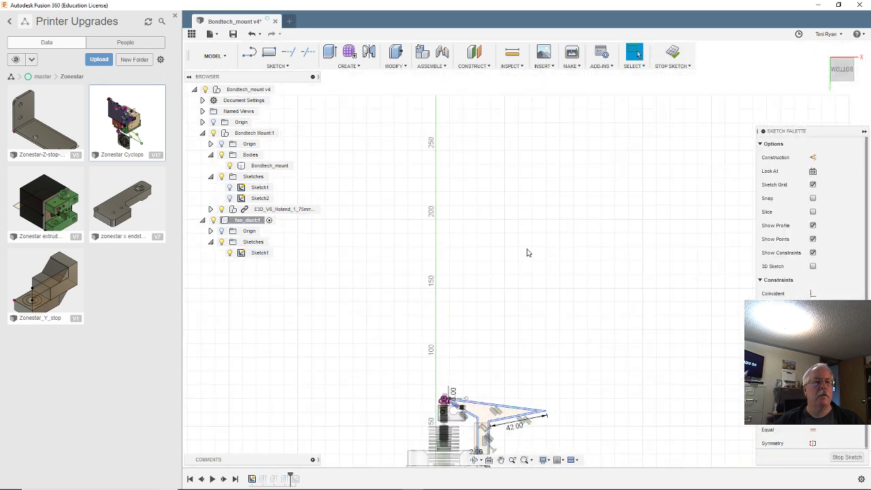
mouse_move(527, 252)
shift+middle_down()
mouse_move(573, 204)
mouse_move(558, 235)
mouse_move(696, 295)
mouse_move(672, 383)
mouse_move(690, 449)
mouse_move(657, 478)
mouse_move(514, 483)
mouse_move(612, 476)
shift+middle_up()
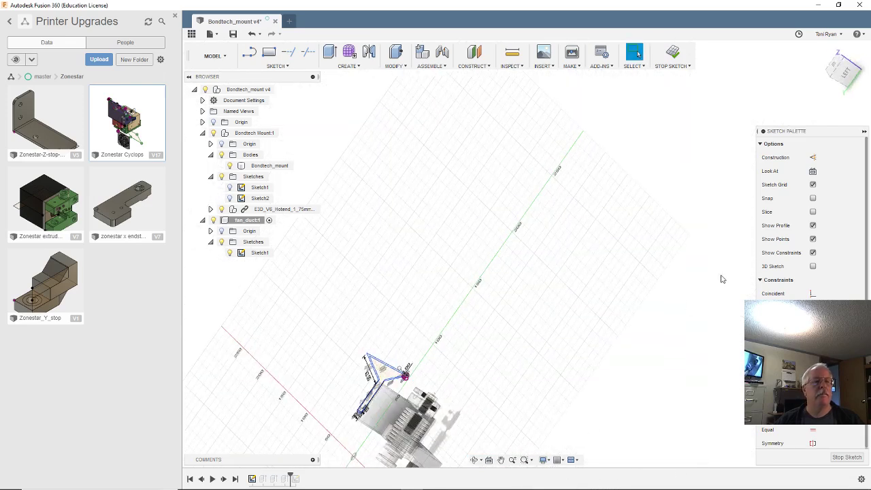
mouse_move(721, 279)
shift+middle_down()
mouse_move(720, 151)
mouse_move(710, 237)
mouse_move(738, 214)
shift+middle_up()
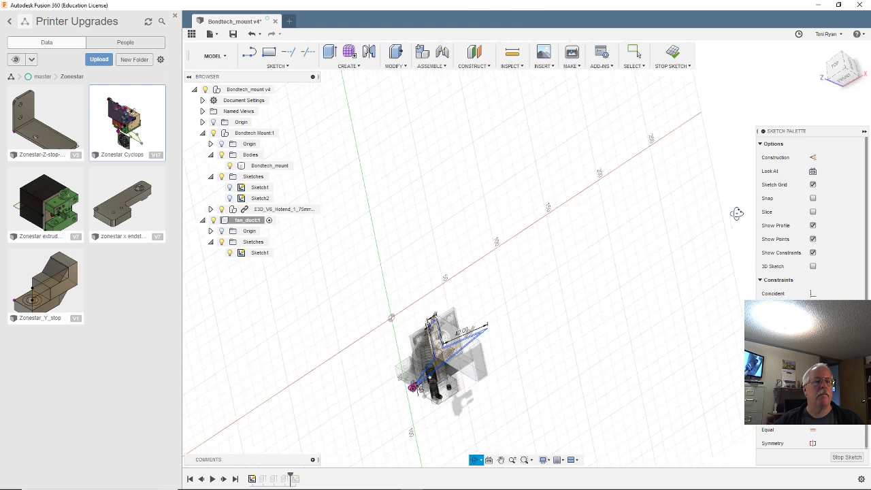
click(838, 69)
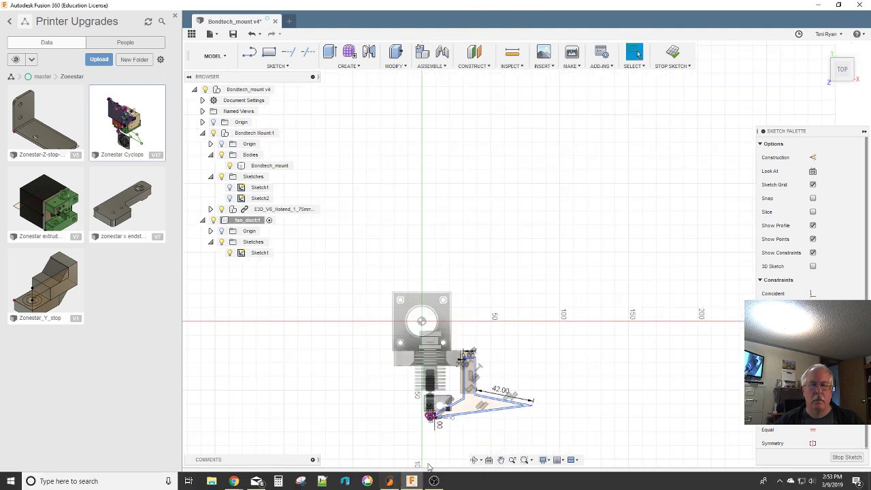
scroll(474, 381, up, 5)
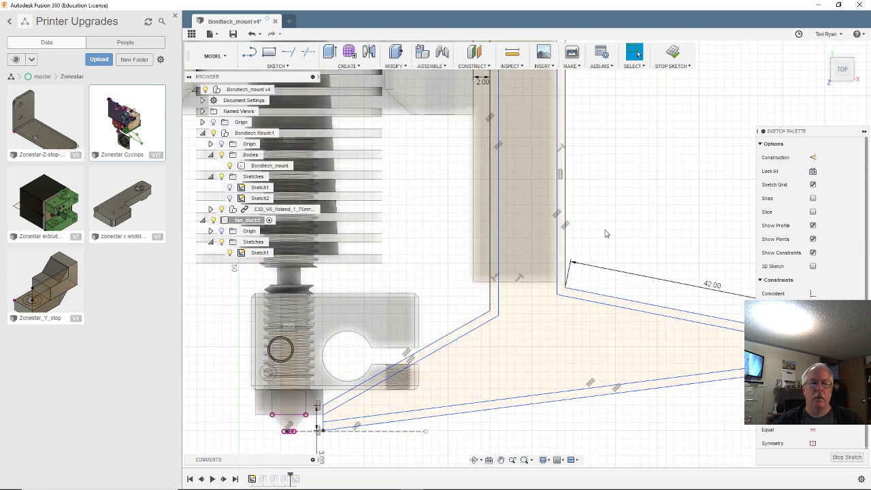
scroll(606, 233, up, 2)
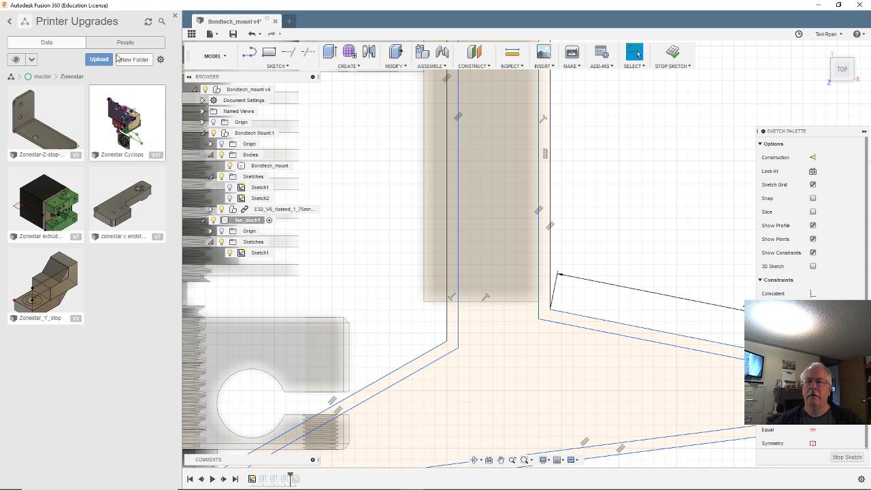
- Draw two short lines between the duct walls' corner vertices, starting a third
click(249, 52)
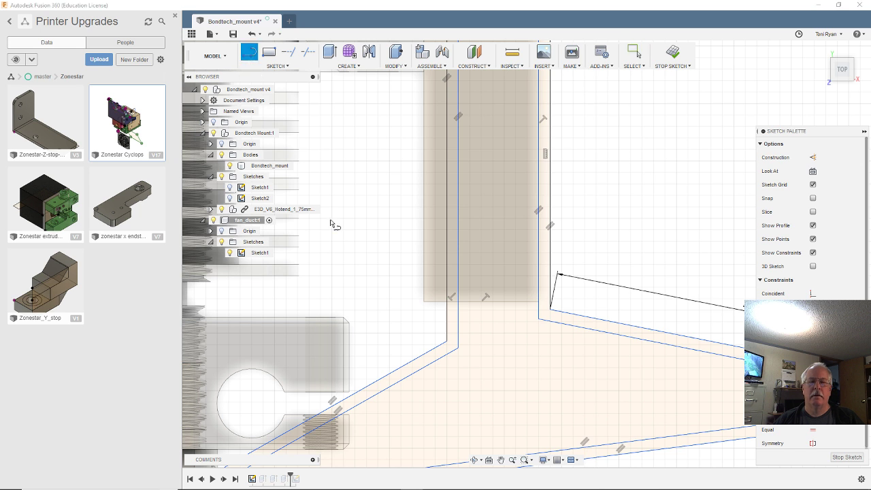
click(458, 349)
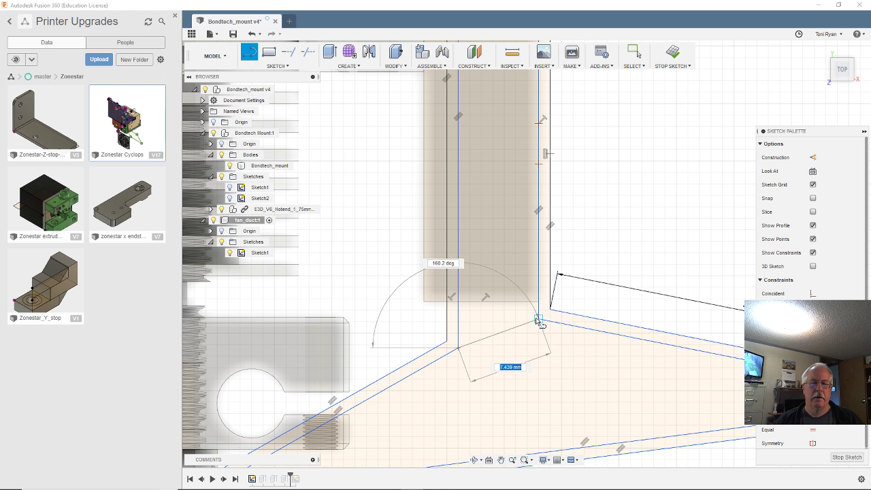
click(538, 320)
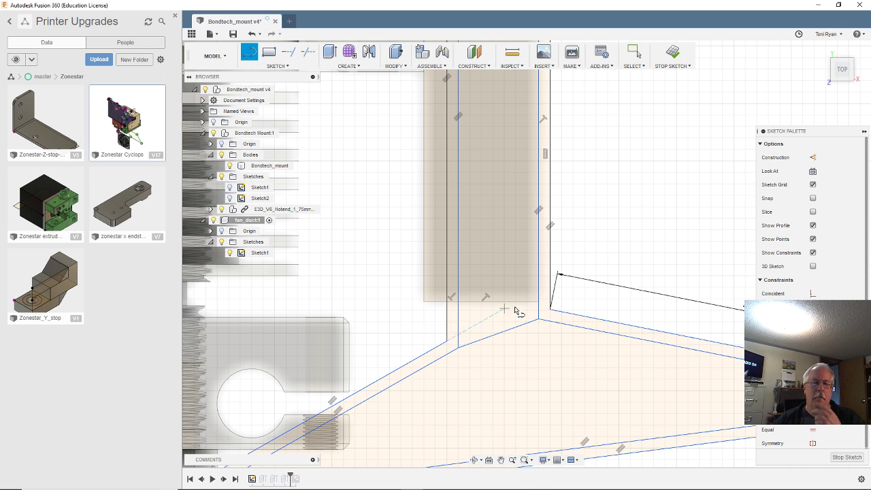
click(459, 334)
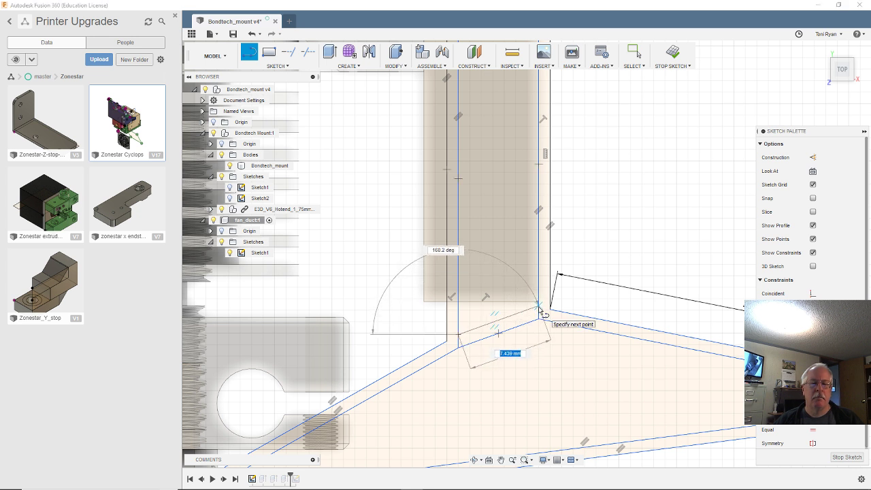
click(539, 309)
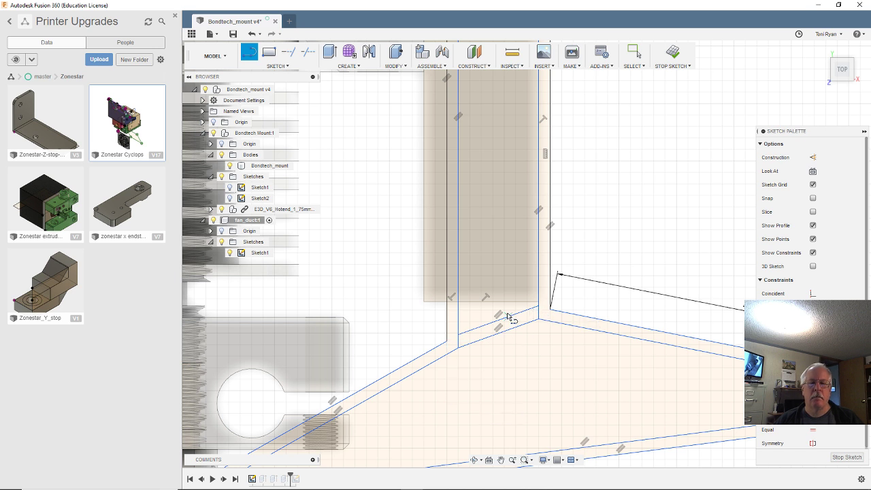
click(423, 301)
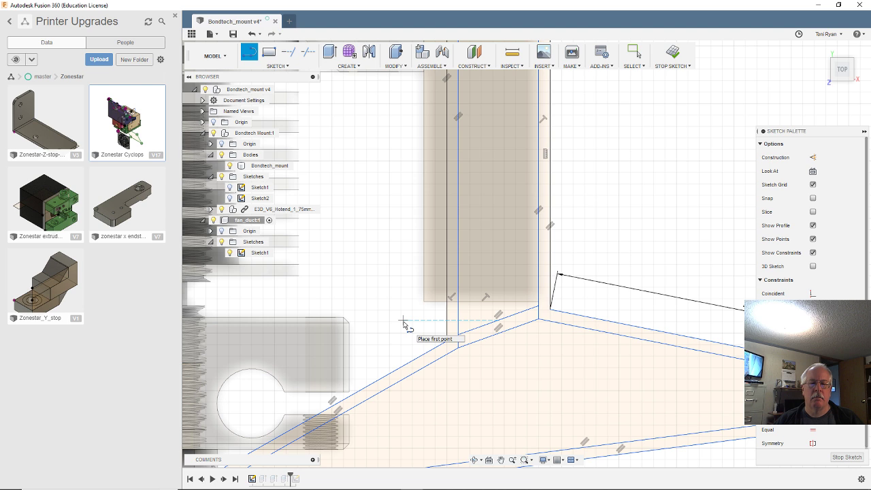
click(845, 457)
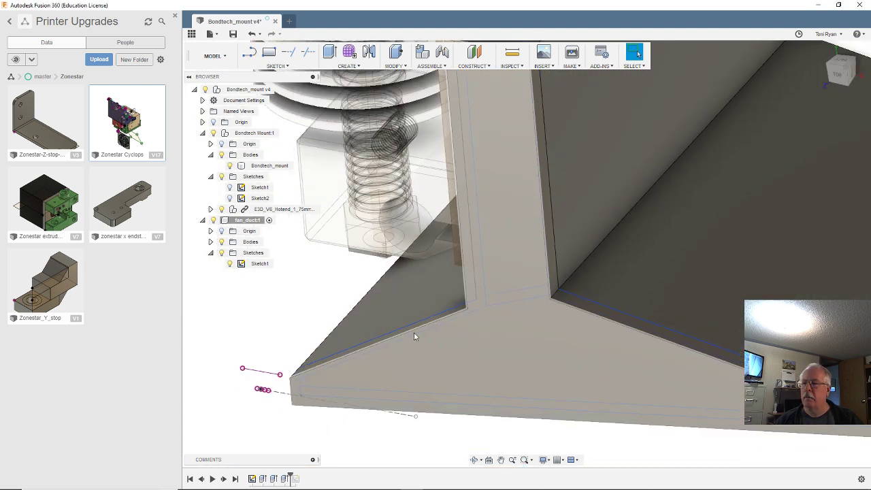
shift+middle_drag(413, 332, 315, 397)
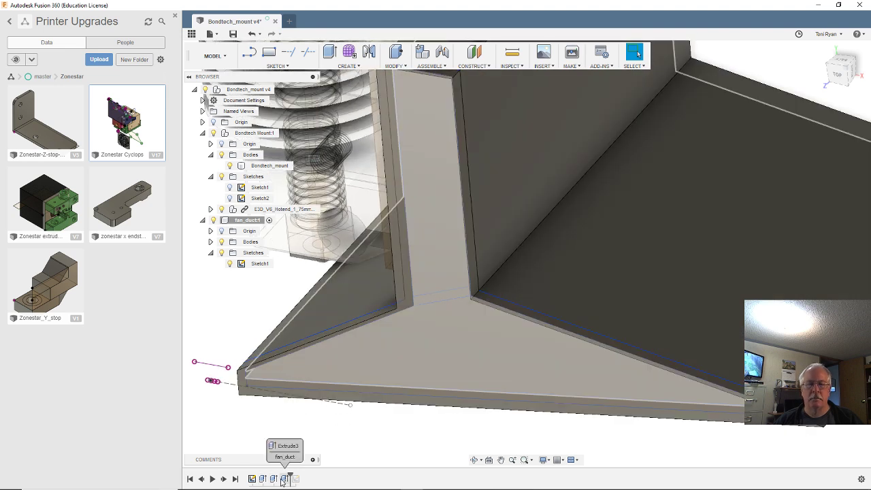
click(283, 479)
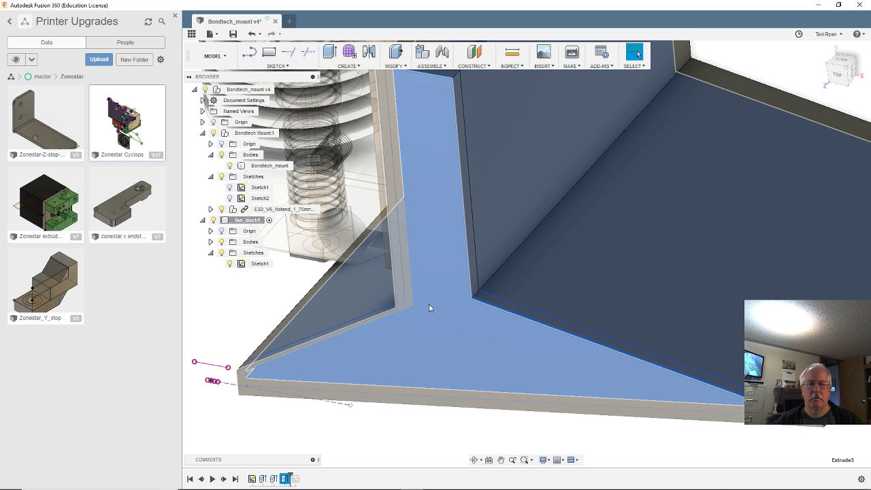
scroll(429, 299, up, 2)
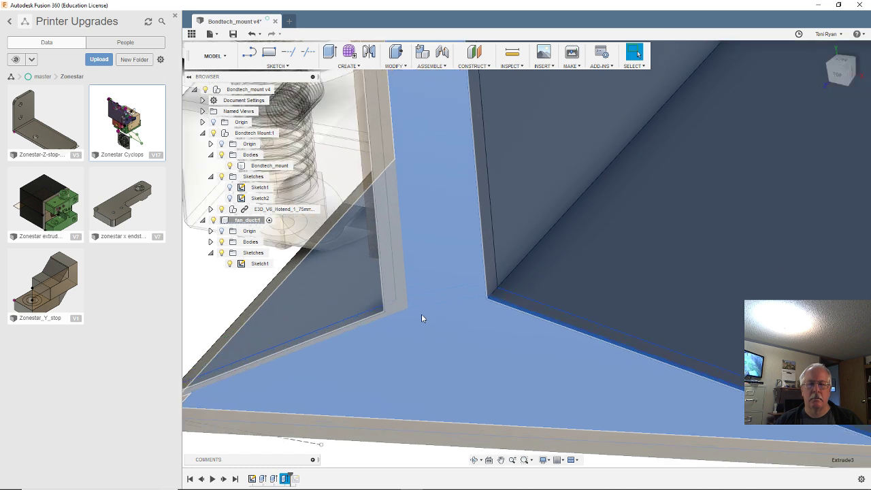
scroll(421, 314, down, 2)
mouse_move(420, 320)
shift+middle_down()
mouse_move(495, 319)
mouse_move(521, 342)
mouse_move(528, 338)
mouse_move(474, 326)
mouse_move(464, 354)
mouse_move(432, 286)
shift+middle_up()
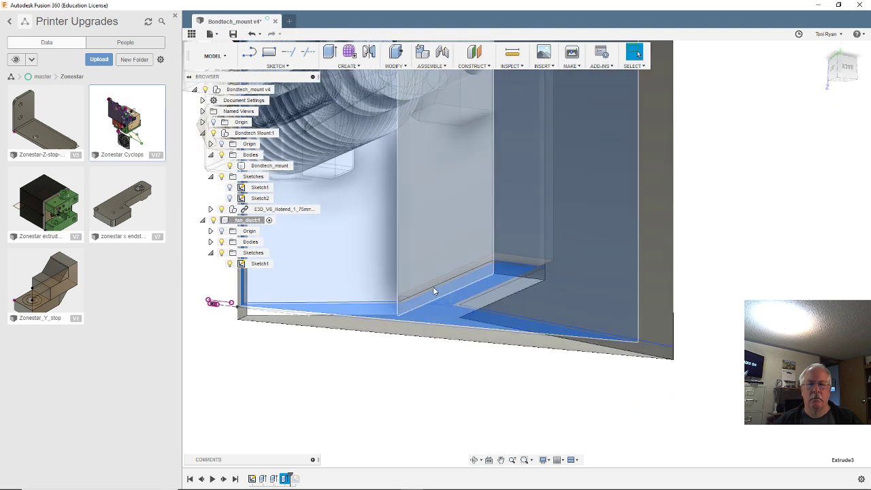
scroll(436, 292, up, 4)
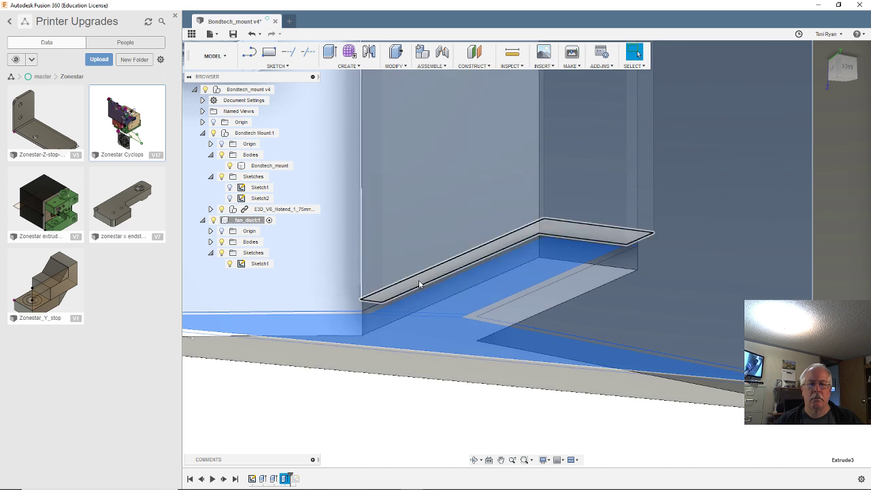
click(419, 280)
key(Escape)
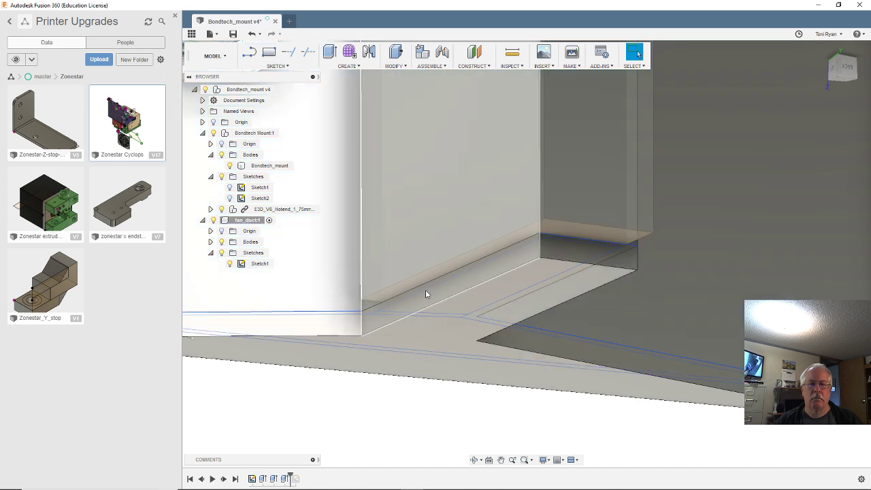
shift+middle_drag(426, 288, 367, 310)
scroll(480, 304, up, 2)
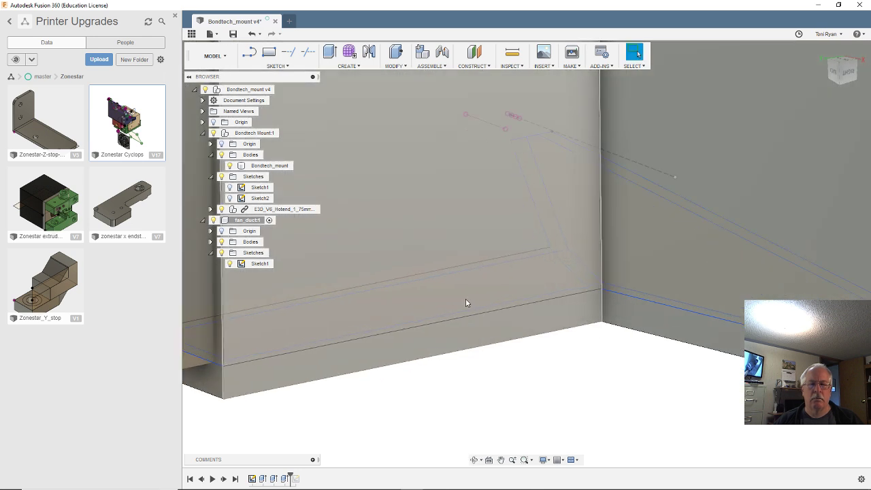
scroll(463, 301, down, 3)
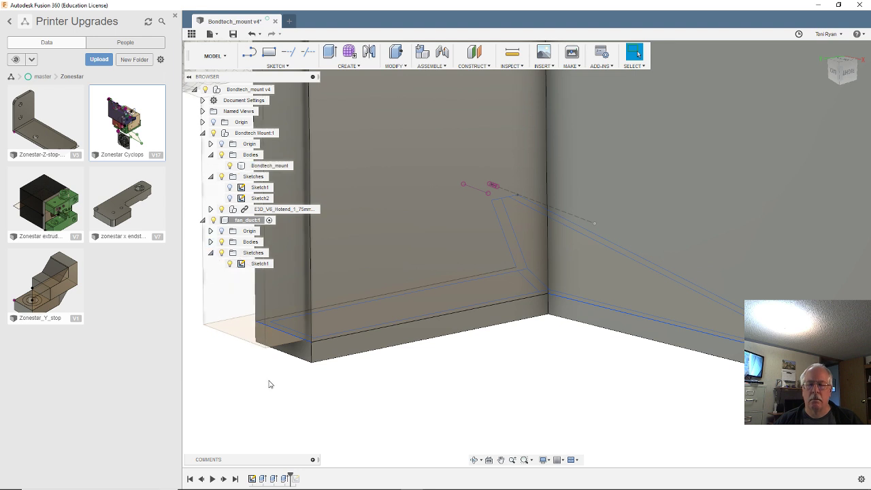
mouse_move(481, 401)
shift+middle_down()
mouse_move(457, 408)
mouse_move(472, 410)
shift+middle_up()
click(290, 332)
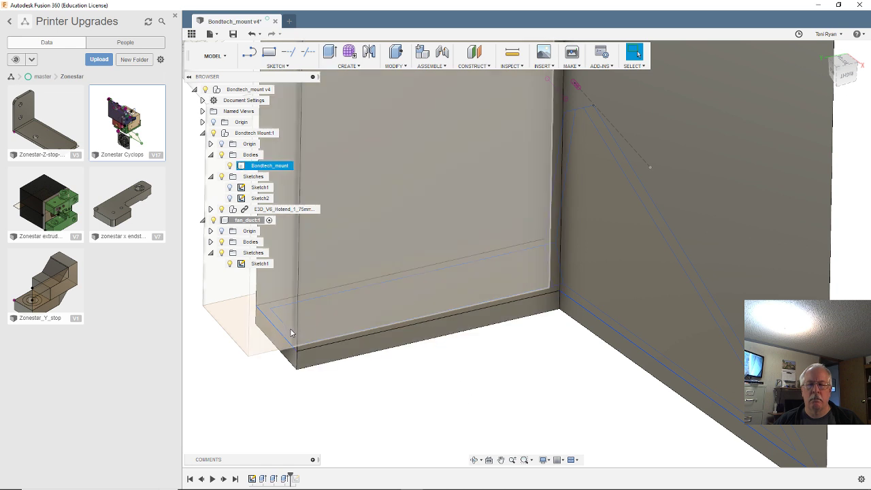
- Rework the -50 mm wall Extrude's profiles, dropping the inner floor face and thin strip, and apply
double_click(285, 478)
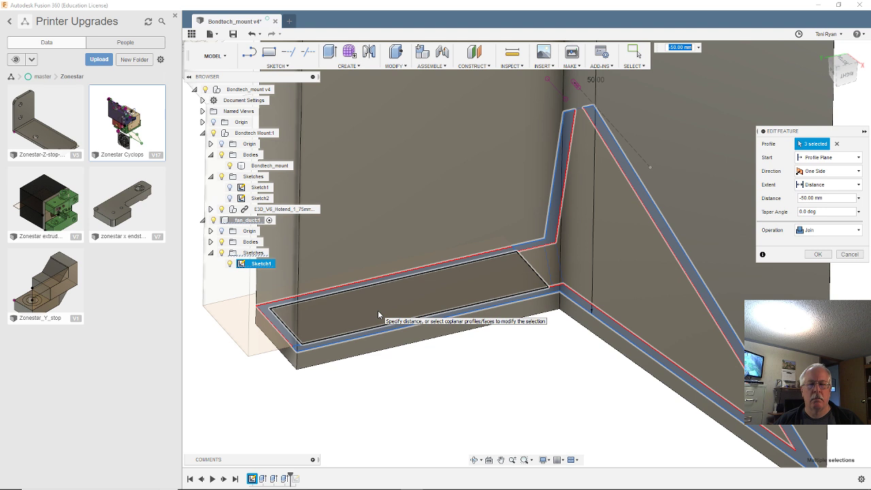
click(378, 310)
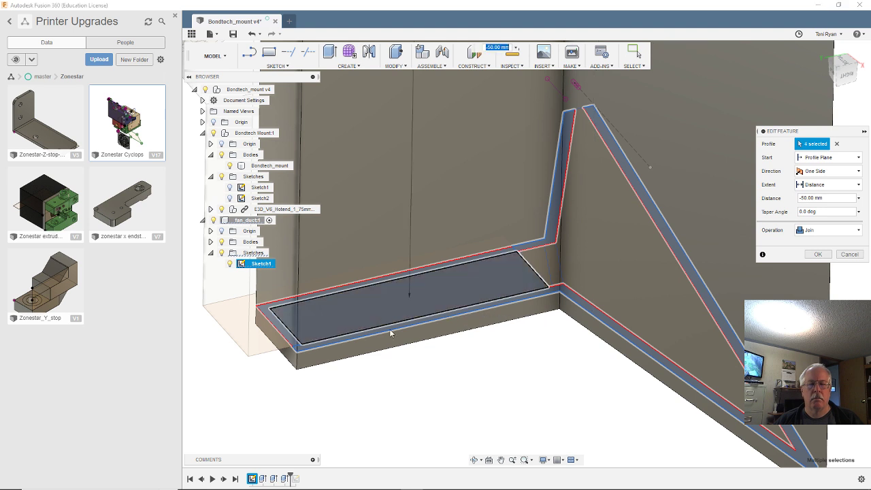
shift+middle_drag(466, 389, 469, 354)
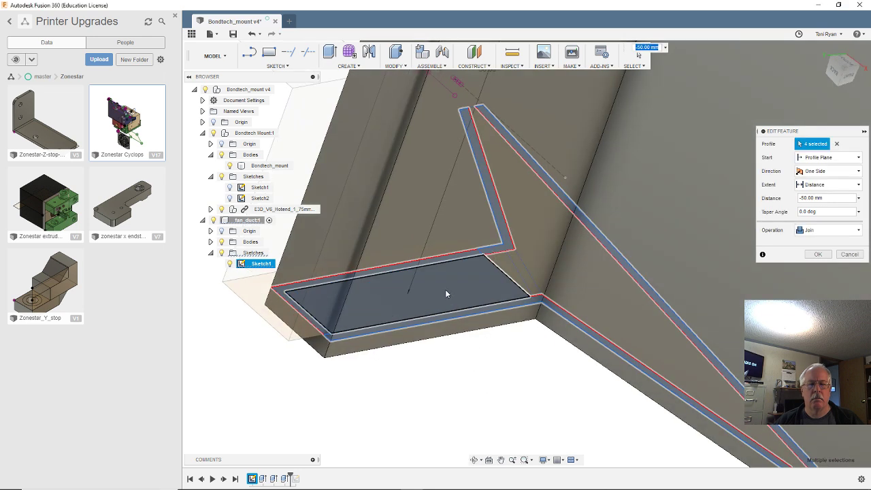
click(445, 294)
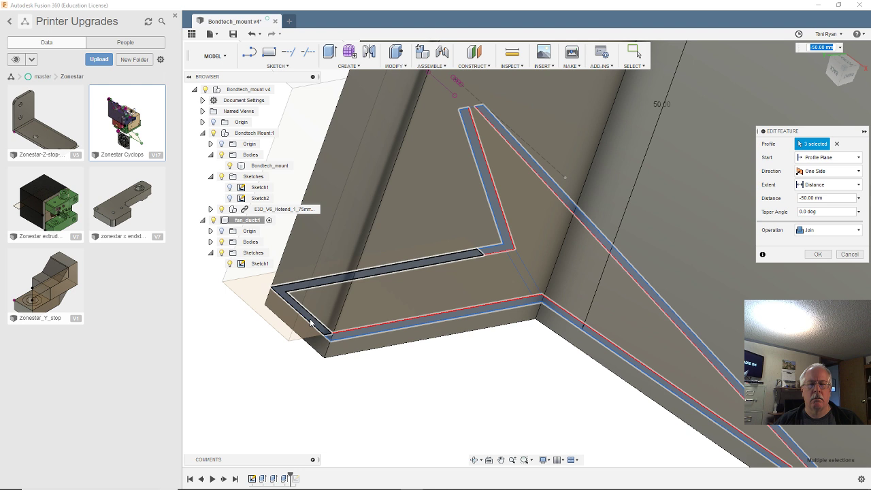
click(310, 322)
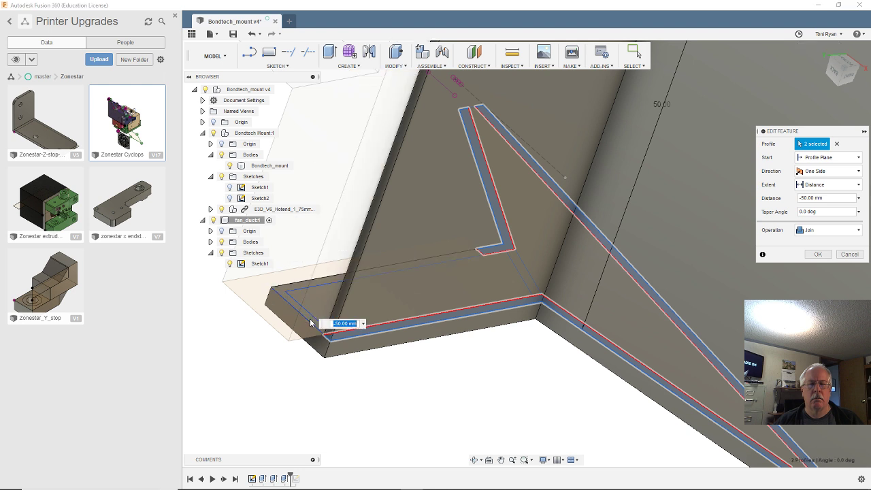
shift+middle_drag(458, 390, 506, 355)
scroll(412, 403, up, 2)
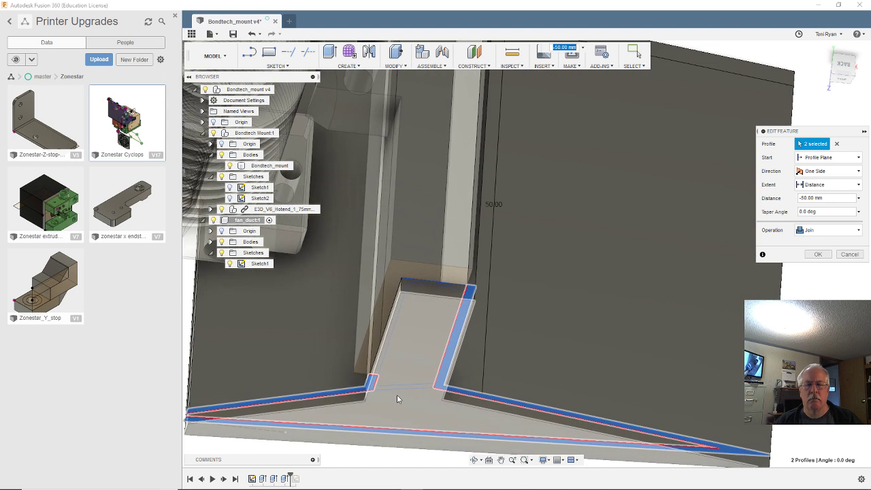
shift+middle_drag(402, 383, 374, 434)
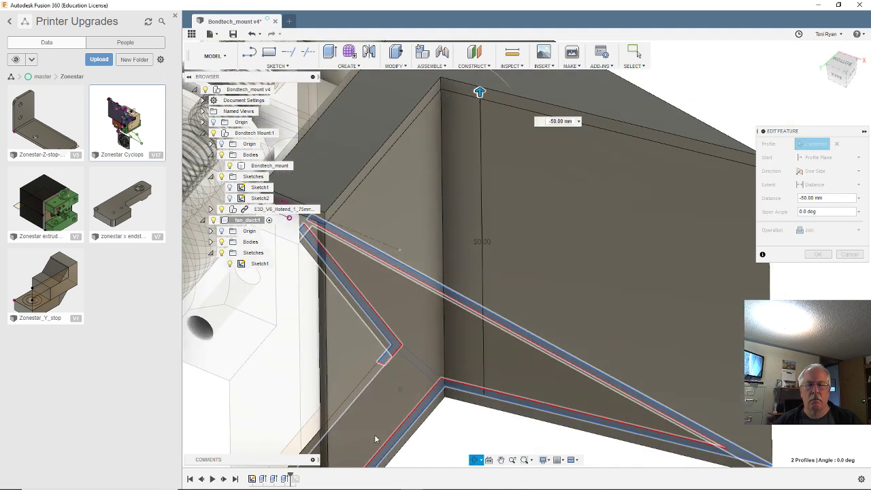
shift+middle_drag(420, 365, 398, 362)
click(817, 255)
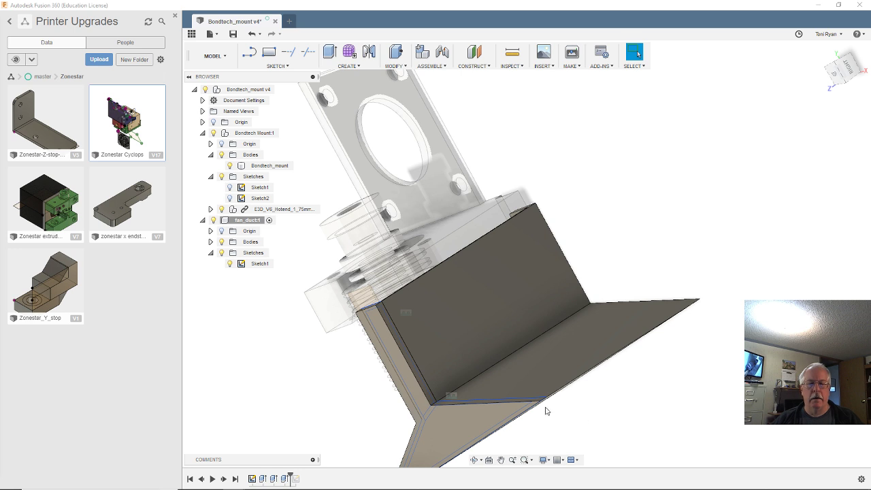
- Hide the E3D hotend and orbit around the bare duct body
scroll(451, 438, down, 5)
scroll(457, 415, up, 10)
shift+middle_drag(513, 405, 246, 247)
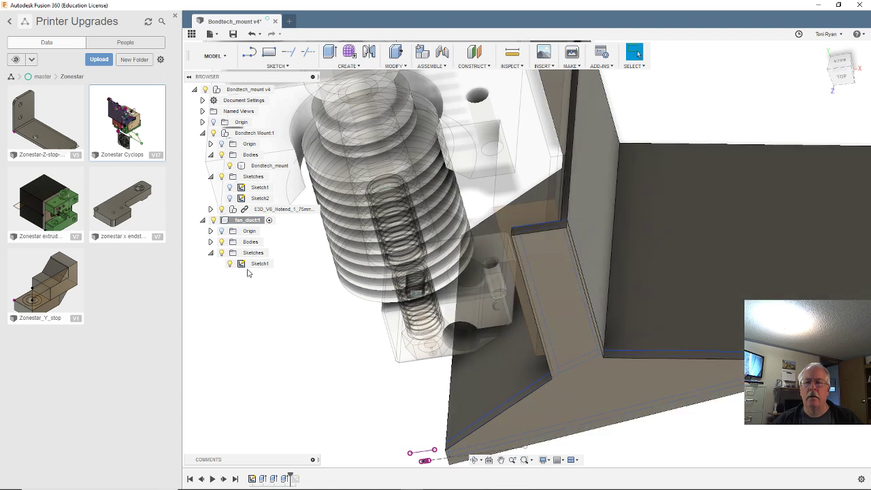
click(235, 210)
key(v)
shift+middle_drag(336, 303, 593, 232)
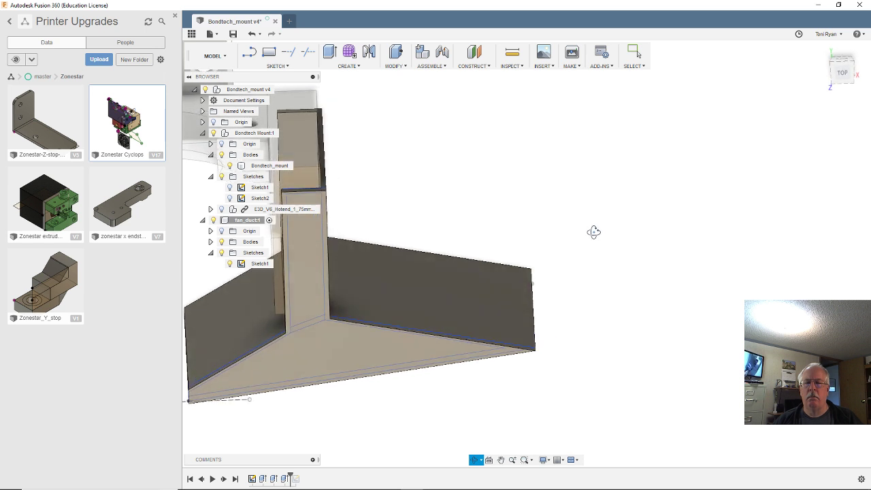
key(Escape)
- Inspect the duct from below, then roll the timeline forward past Sketch2 to face the plate
scroll(471, 292, down, 3)
scroll(388, 358, up, 4)
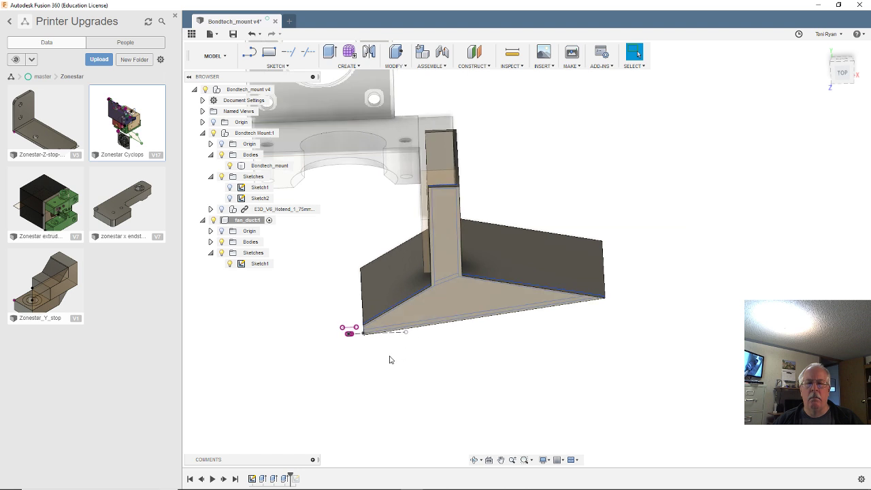
shift+middle_drag(476, 376, 478, 355)
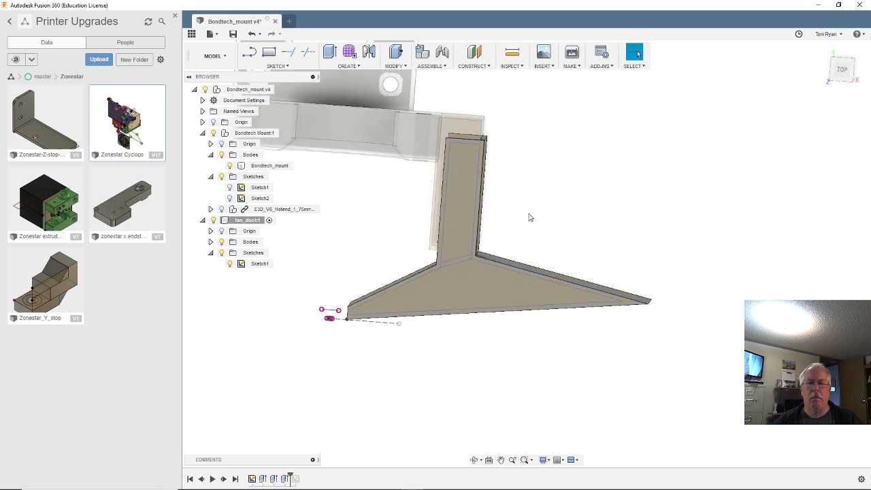
scroll(530, 217, up, 3)
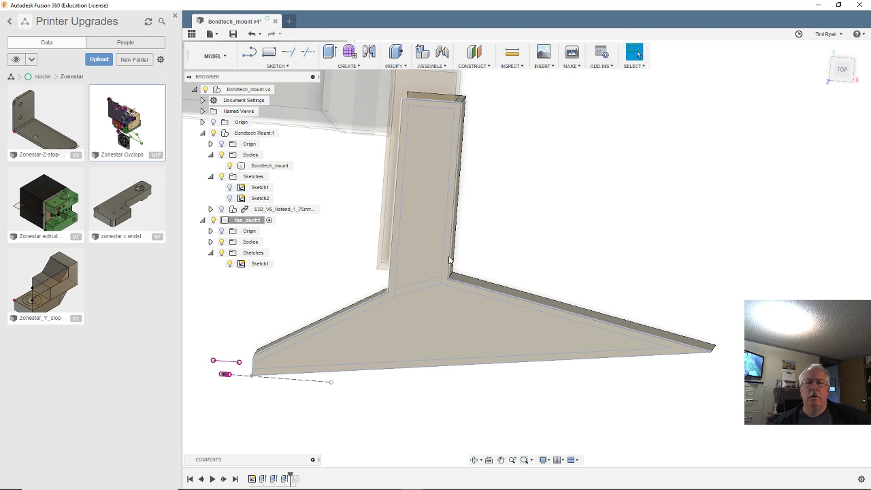
shift+middle_drag(524, 232, 504, 266)
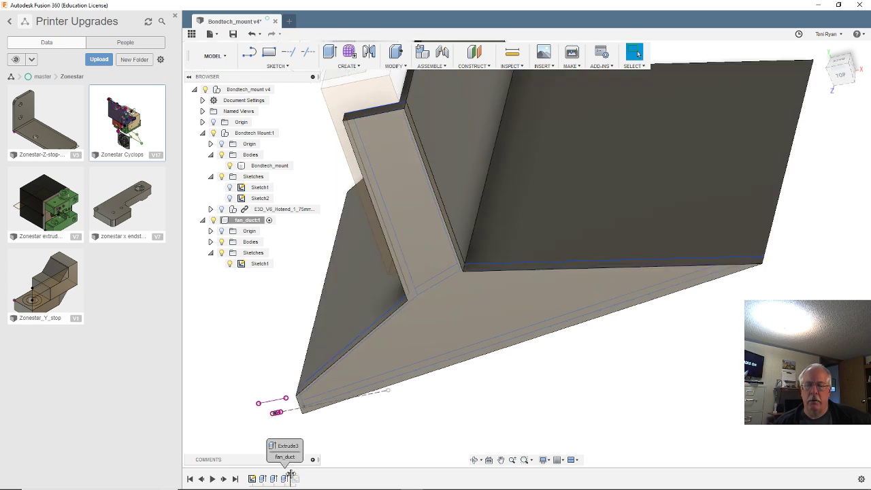
drag(302, 474, 304, 474)
mouse_move(577, 347)
shift+middle_down()
mouse_move(535, 398)
mouse_move(447, 355)
mouse_move(678, 332)
mouse_move(718, 311)
mouse_move(712, 317)
shift+middle_up()
- Open Sketch2, with its 40 mm square and centred 38 mm circle, for editing
key(Escape)
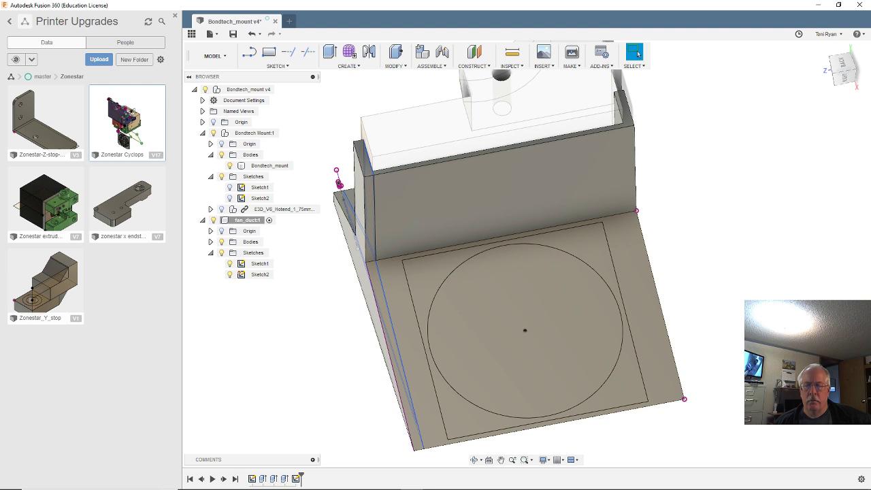
click(296, 478)
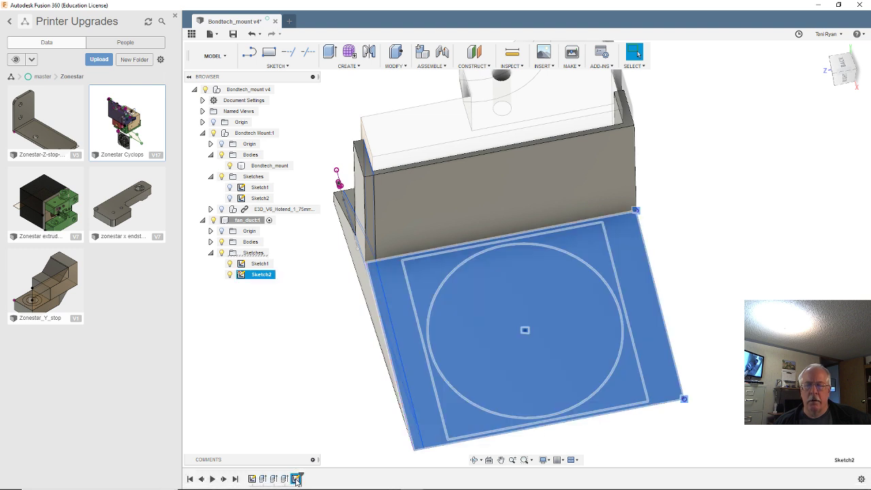
double_click(296, 478)
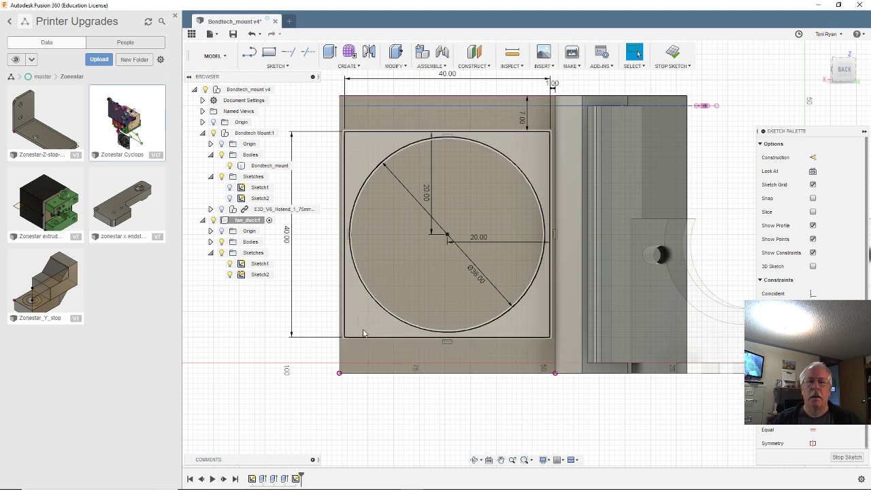
scroll(347, 177, up, 3)
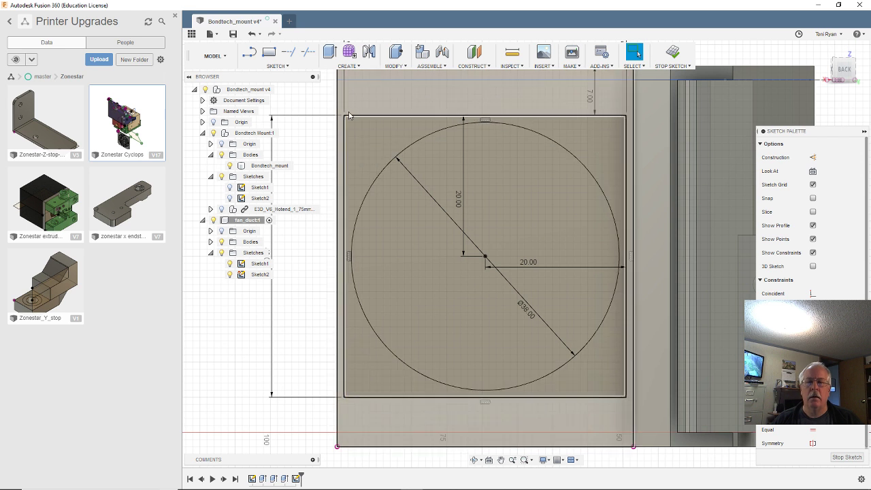
key(l)
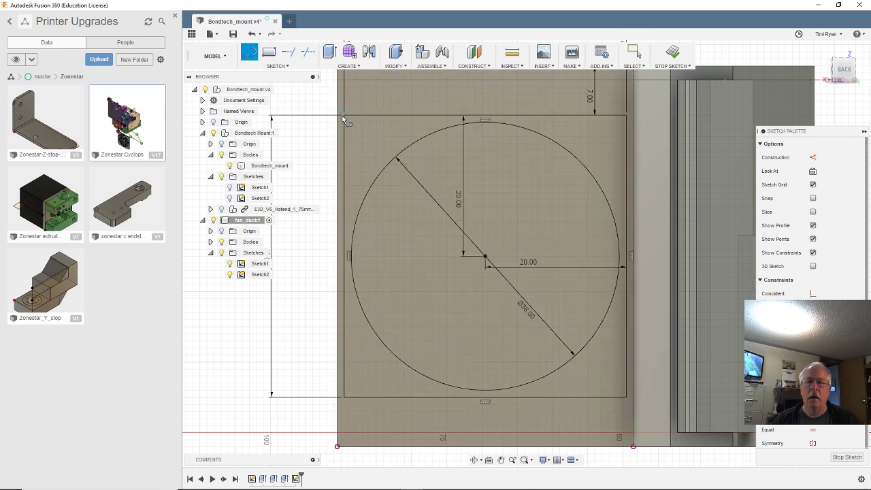
- Draw two diagonals across the 40 mm square between opposite corners
click(345, 117)
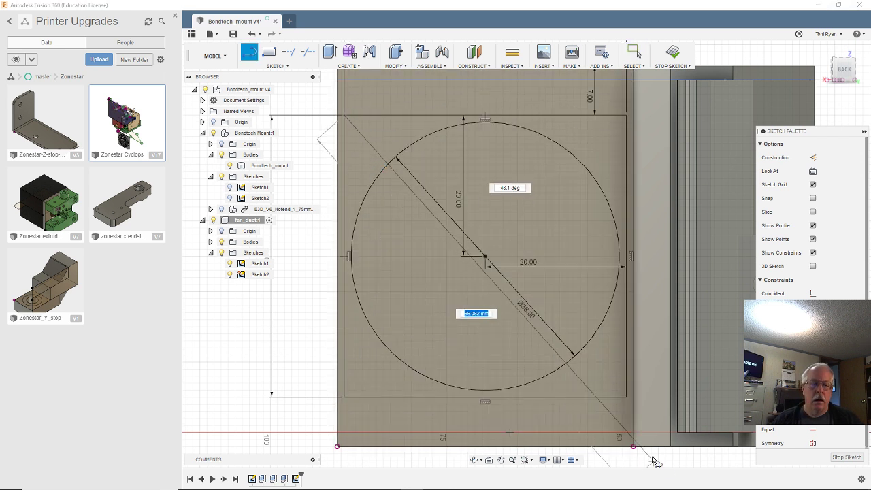
click(626, 395)
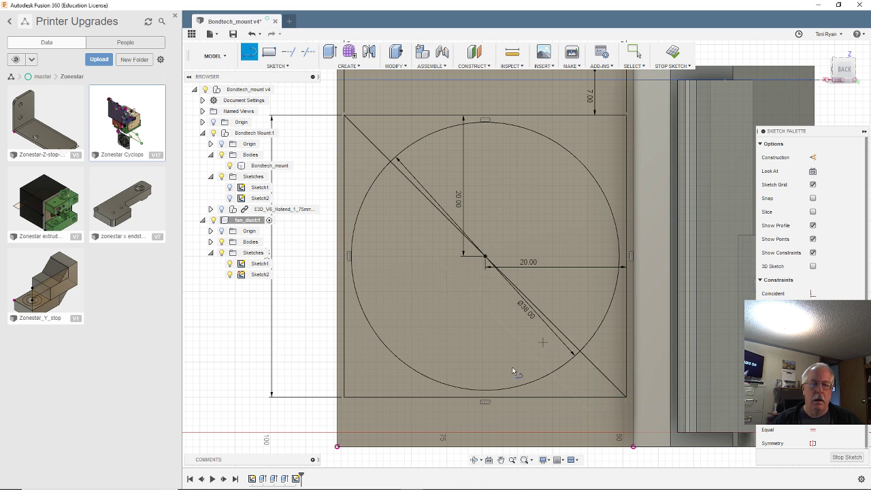
click(344, 395)
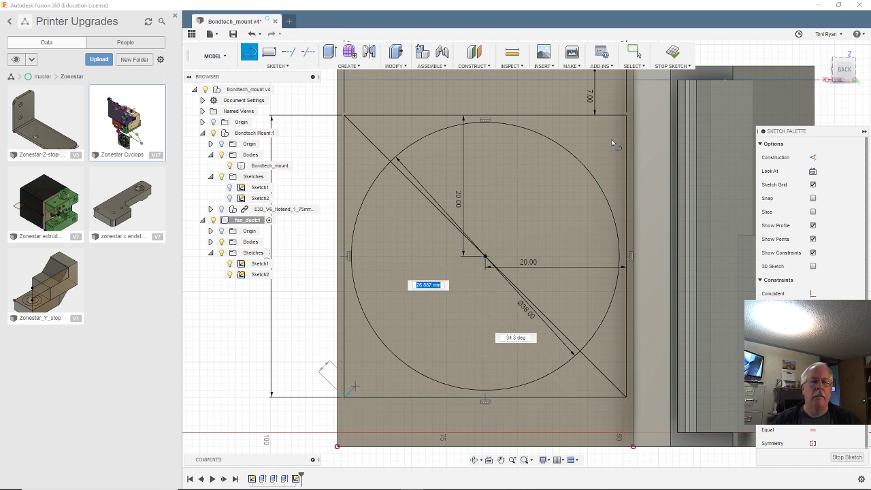
click(626, 117)
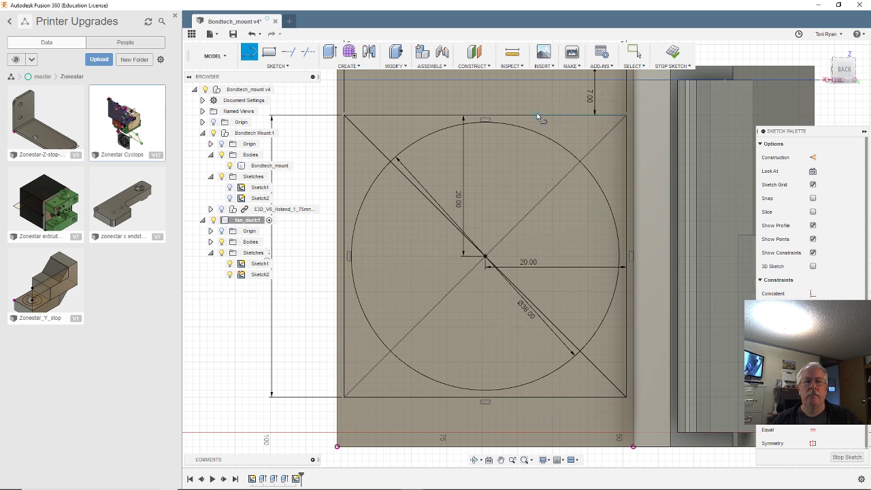
key(Escape)
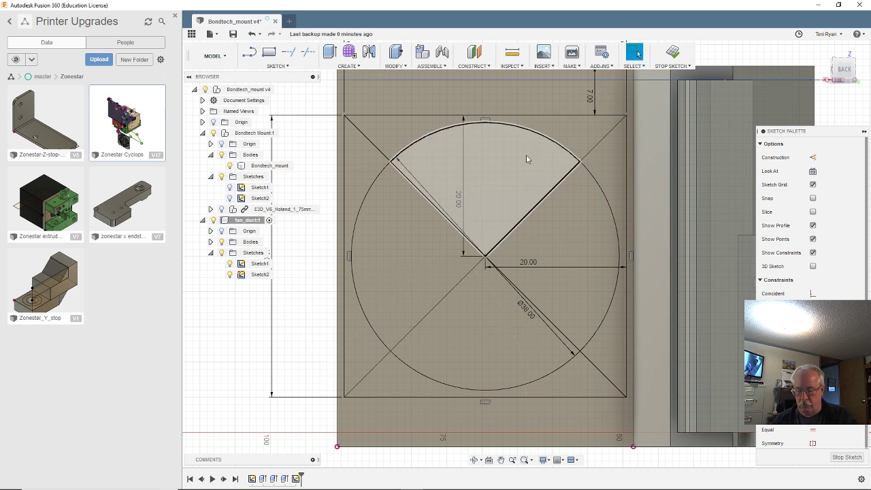
- Make the bottom-left-to-top-right diagonal a construction line and select the other diagonal
click(595, 149)
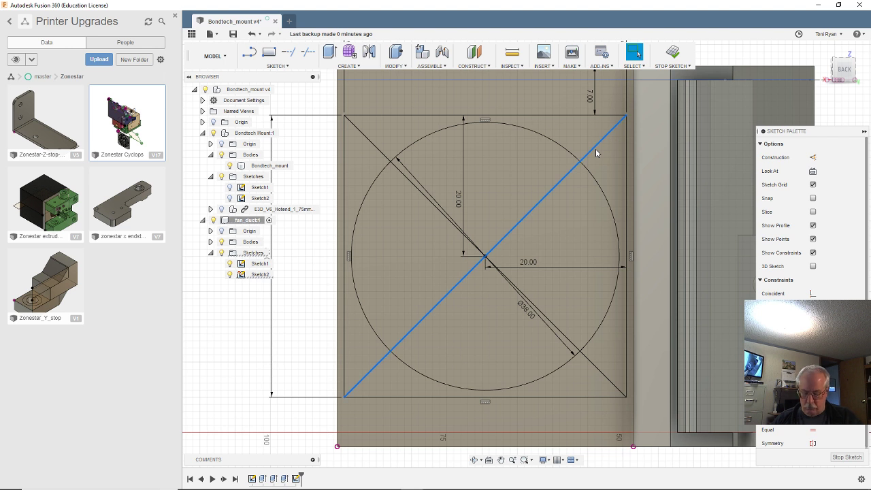
key(x)
shift+click(365, 139)
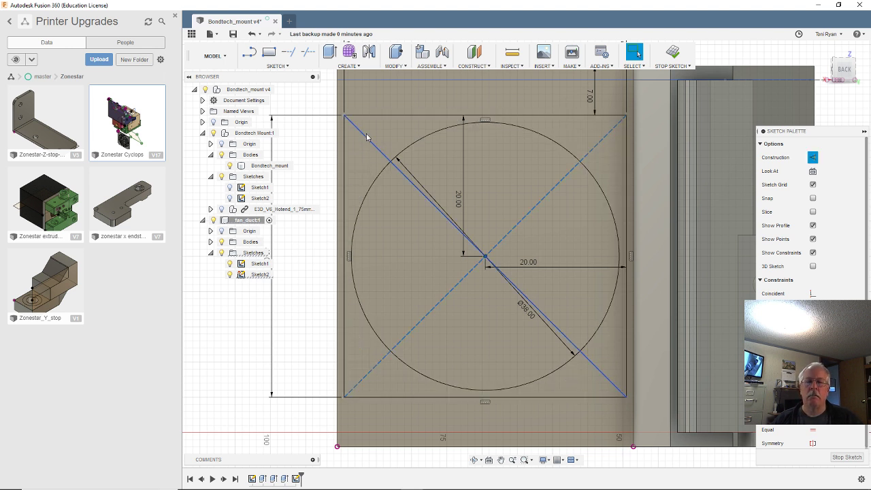
click(366, 138)
- Make the second diagonal construction and draw four corner hole circles, the first 3.5 mm
key(x)
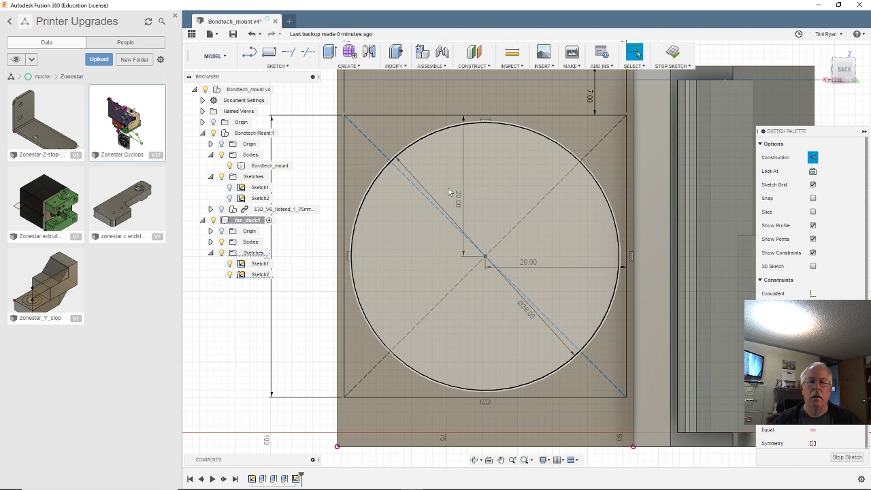
key(c)
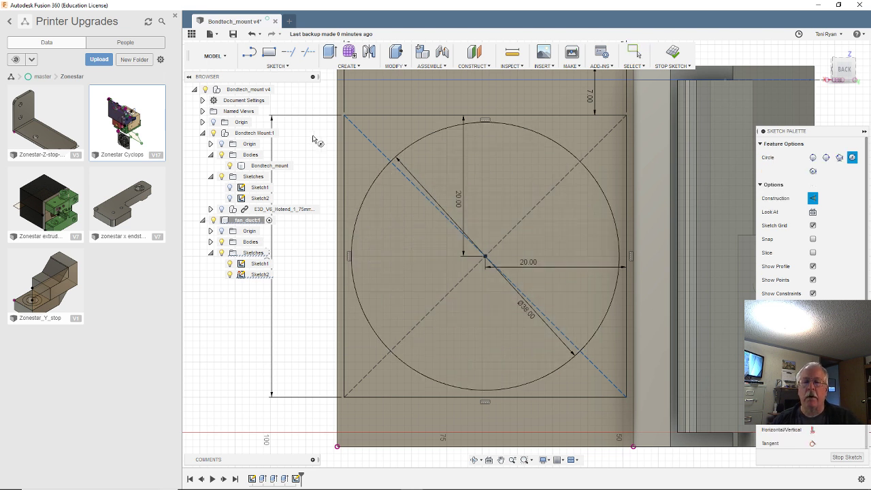
click(364, 139)
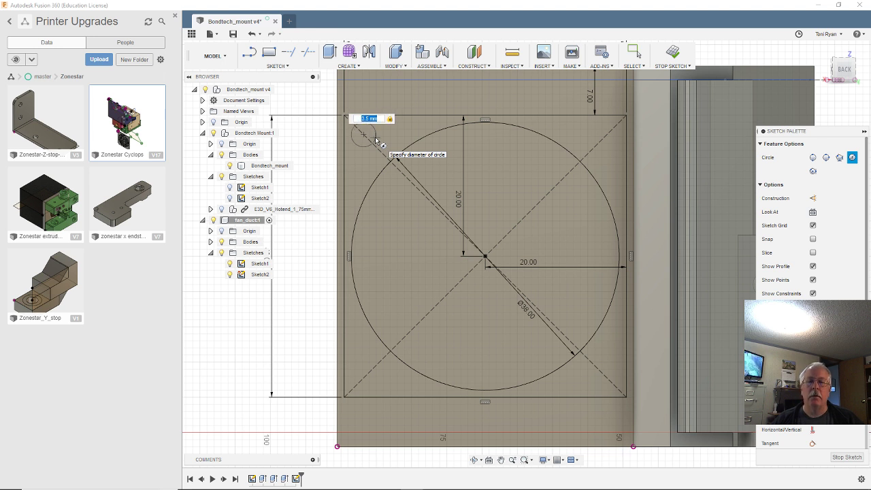
key(Return)
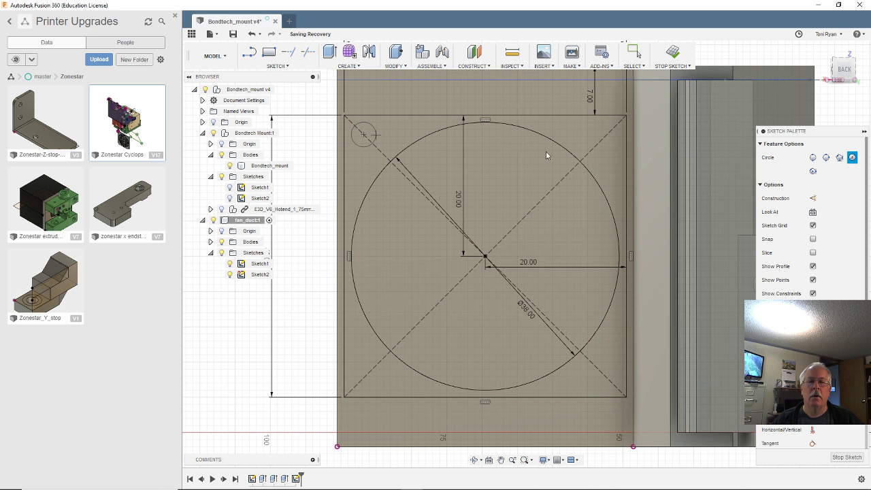
click(603, 137)
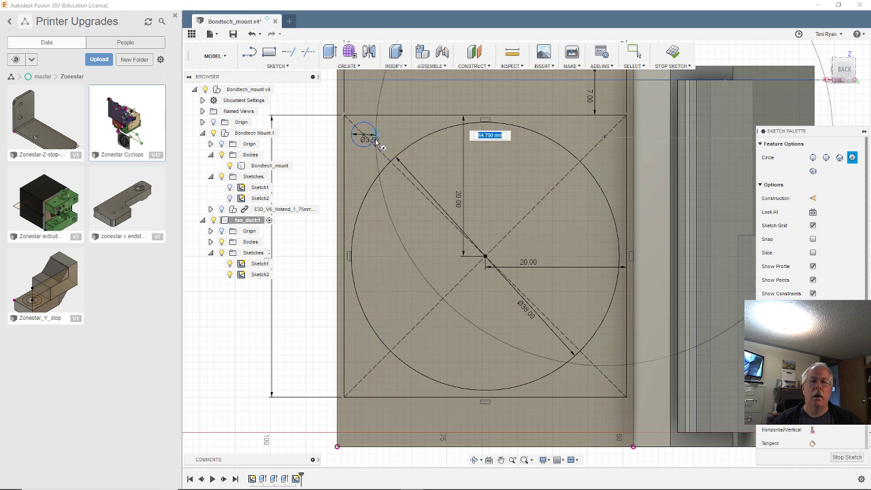
click(614, 146)
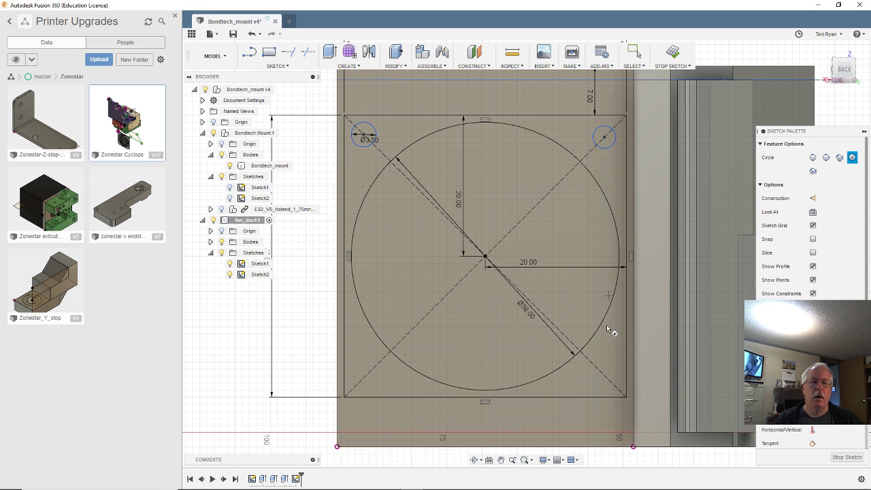
click(611, 382)
click(614, 374)
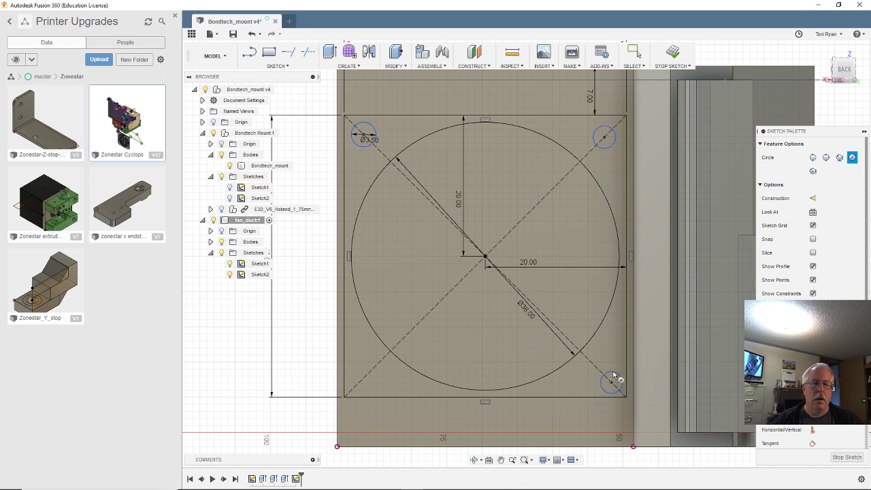
click(365, 387)
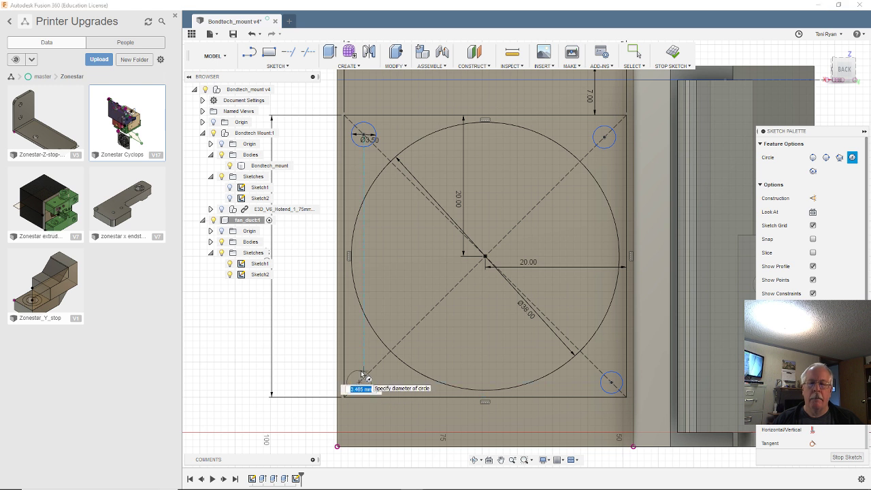
click(361, 376)
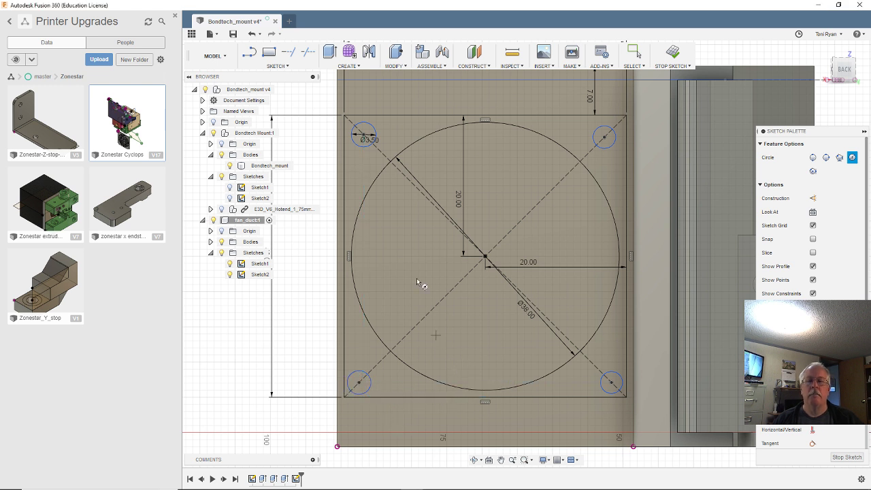
key(Escape)
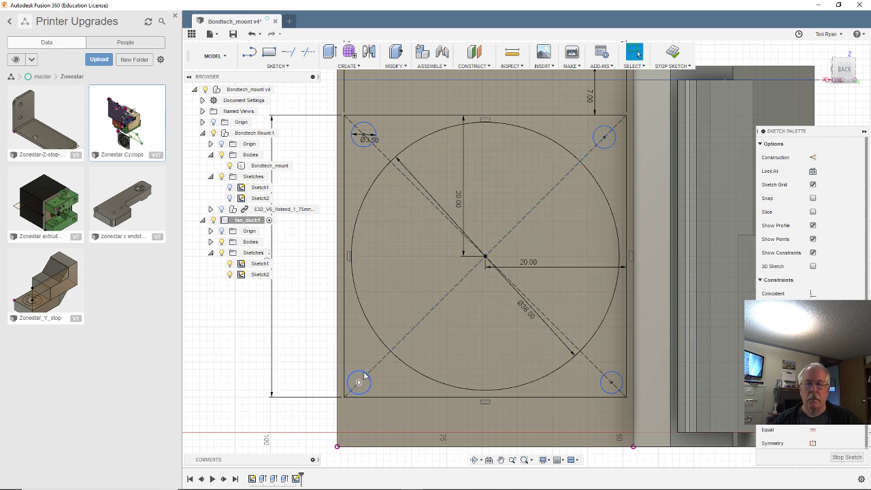
- Dimension the other holes to match the first's 3.5 mm diameter using d56
click(364, 376)
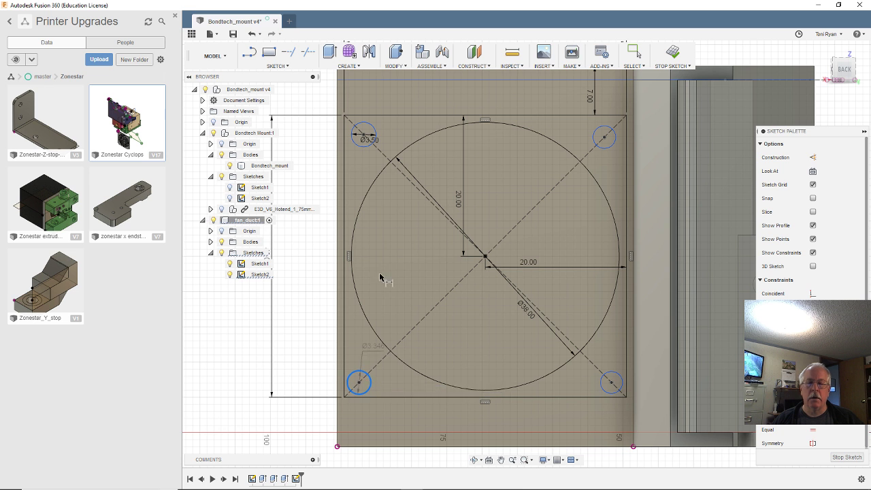
click(375, 375)
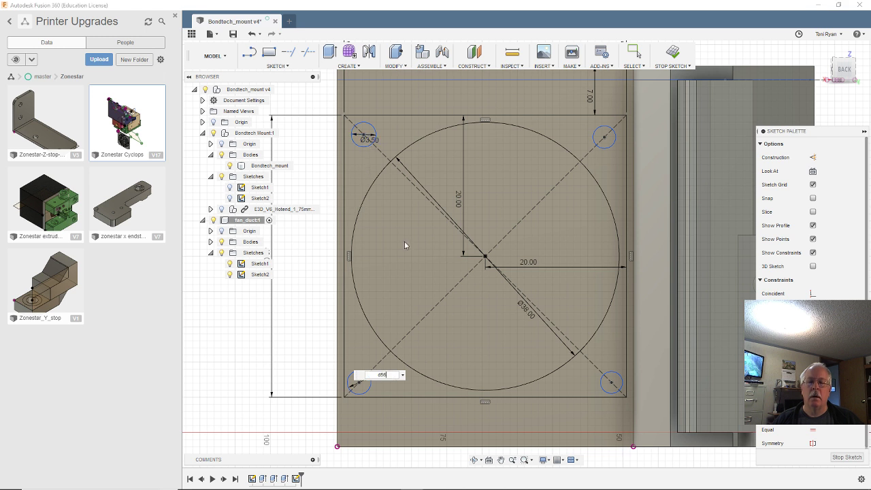
text(d56)
key(Return)
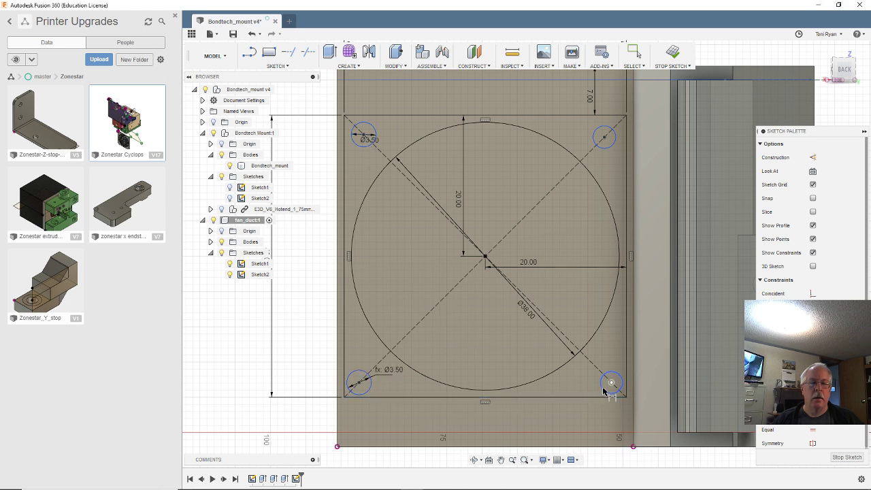
click(604, 389)
click(605, 364)
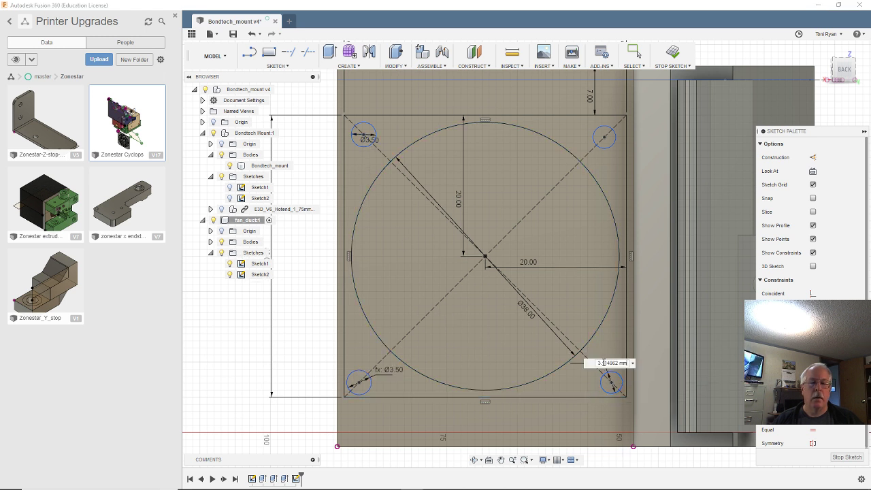
click(378, 139)
key(Return)
click(604, 148)
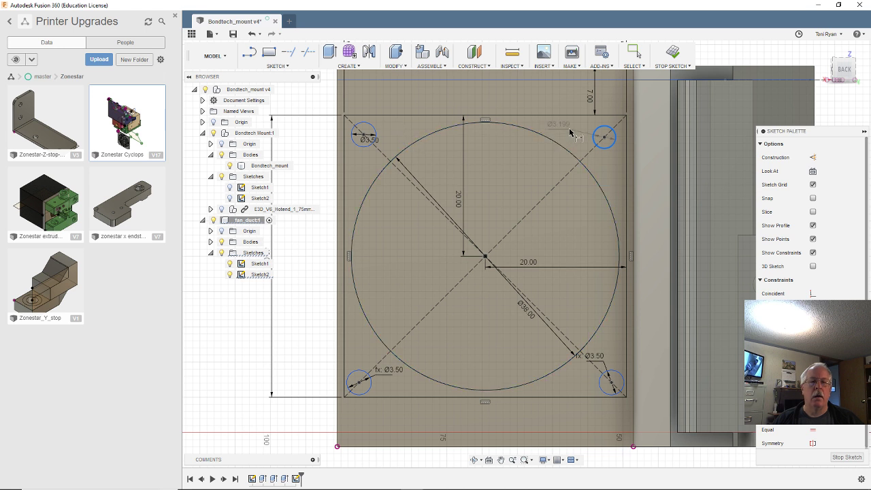
click(575, 125)
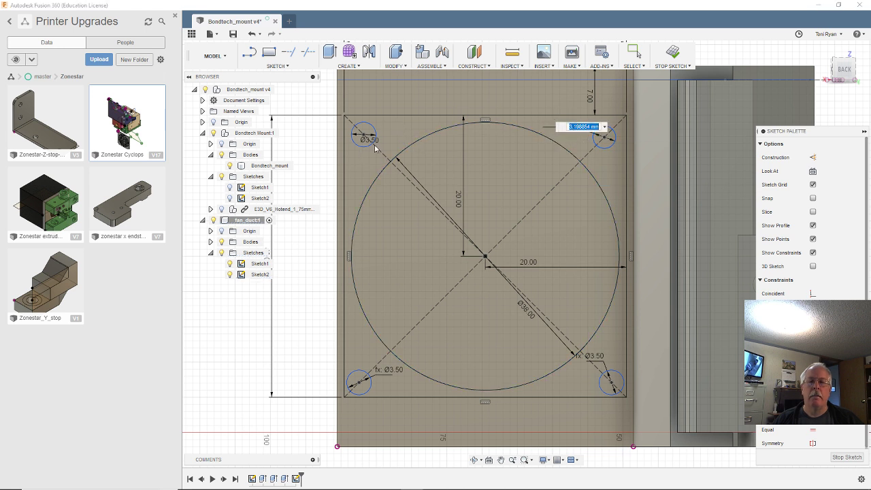
- Link the top-right hole's diameter and dimension the two top holes 32 mm apart
text(d56)
key(Return)
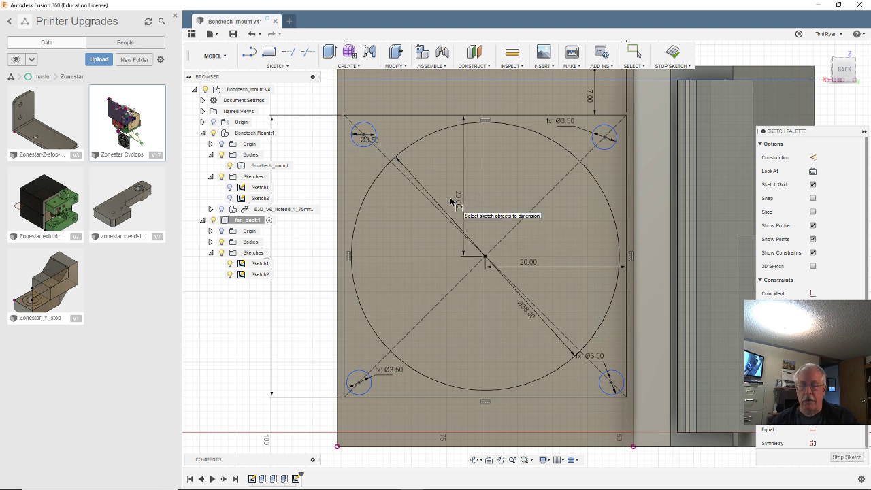
click(364, 138)
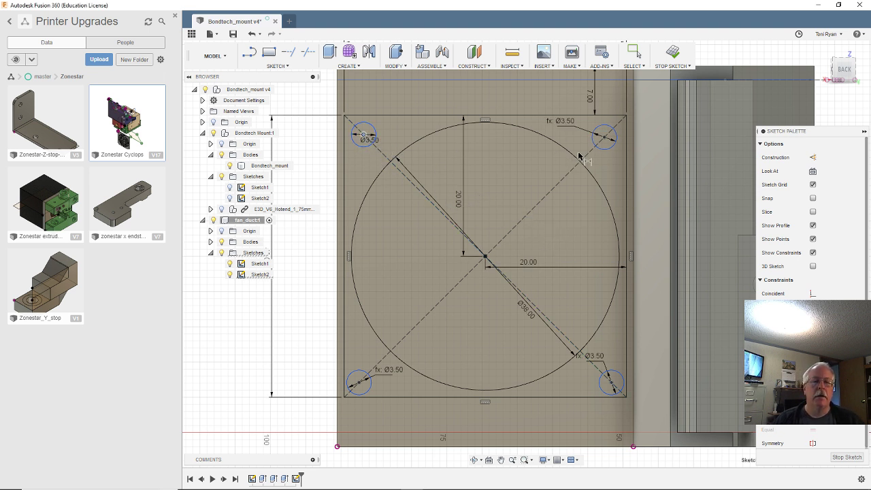
click(604, 138)
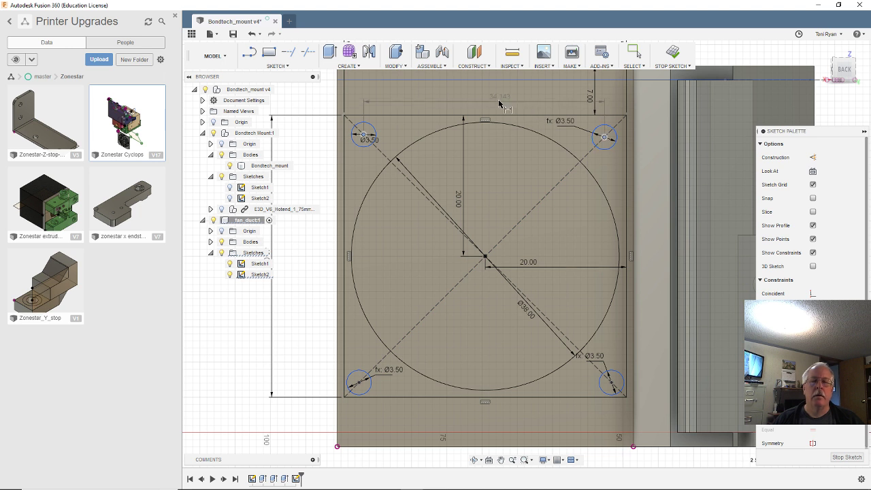
click(496, 101)
text(32)
key(Return)
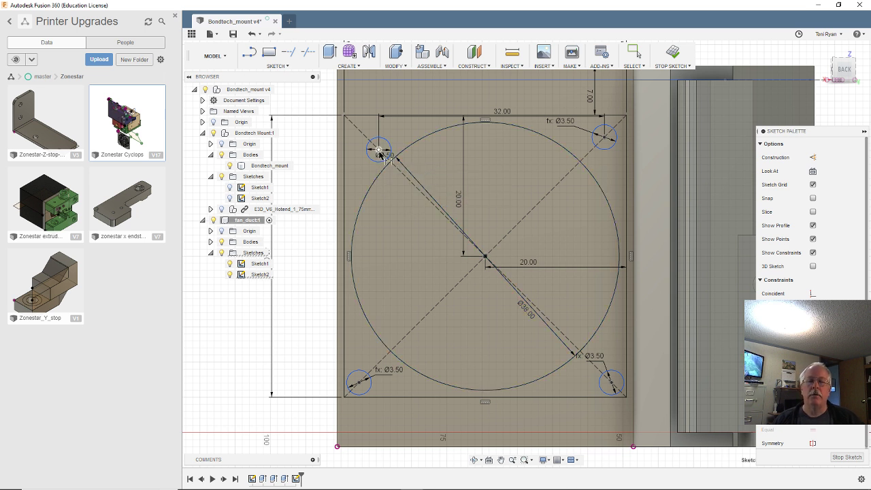
key(Escape)
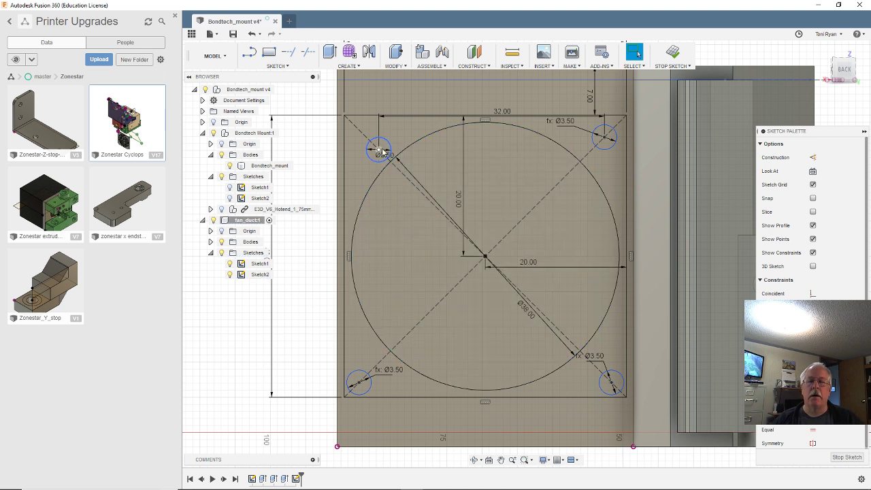
- Snap each hole centre onto the square's diagonal construction lines
click(532, 157)
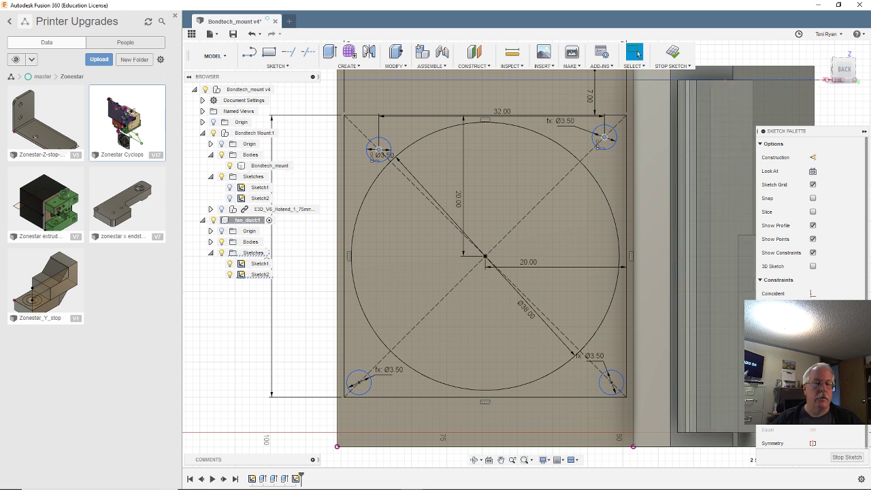
drag(604, 136, 597, 143)
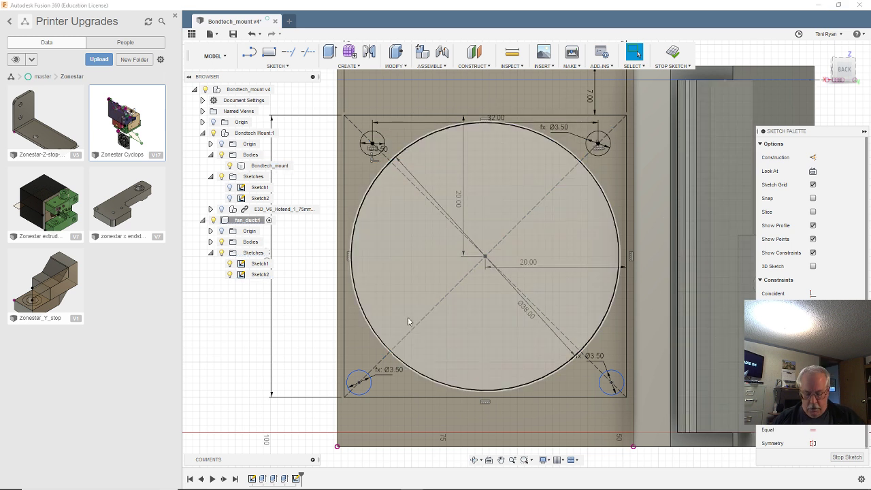
click(372, 145)
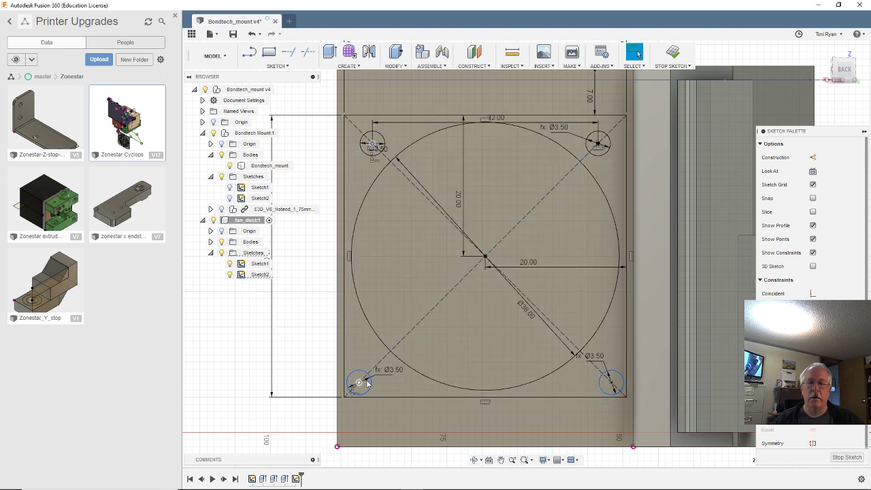
drag(353, 385, 366, 372)
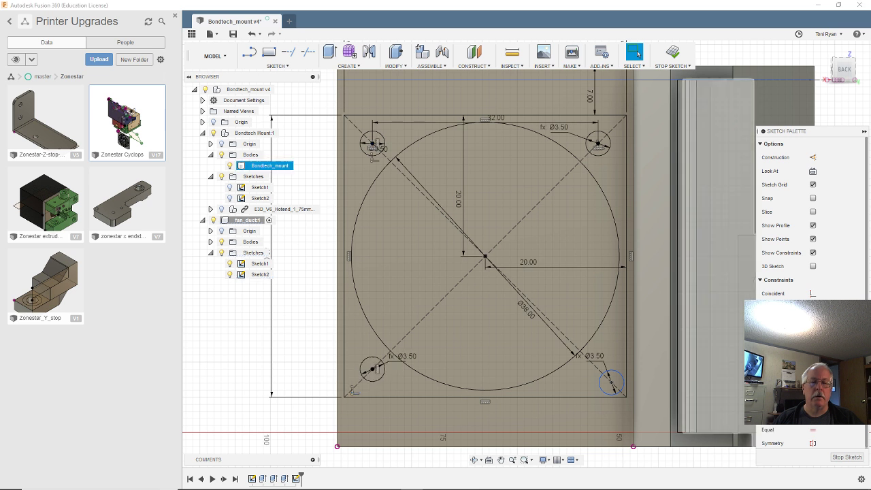
click(598, 143)
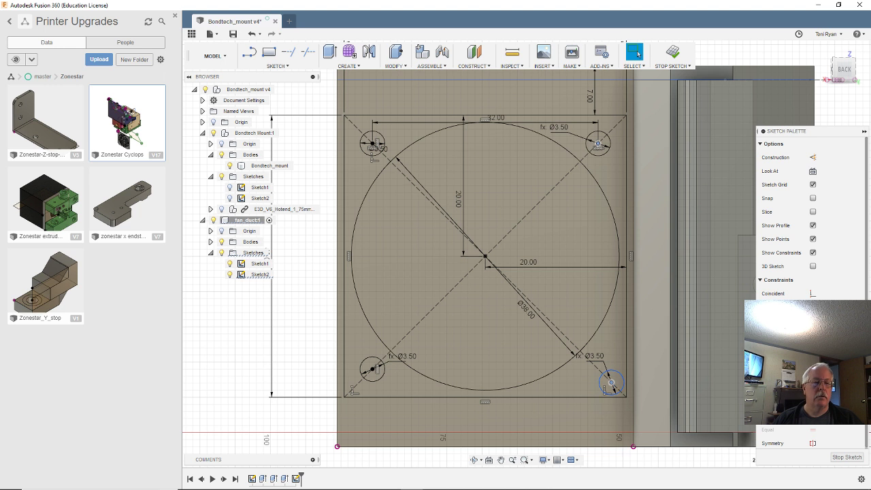
drag(610, 384, 599, 369)
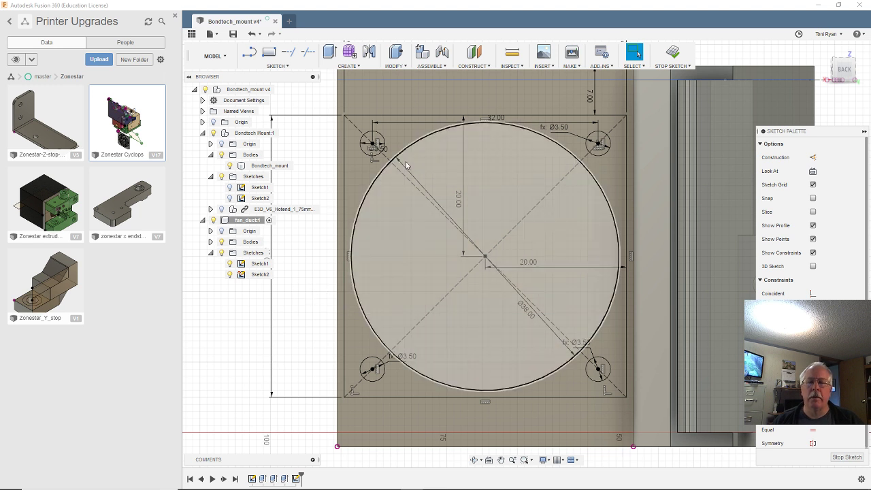
click(386, 152)
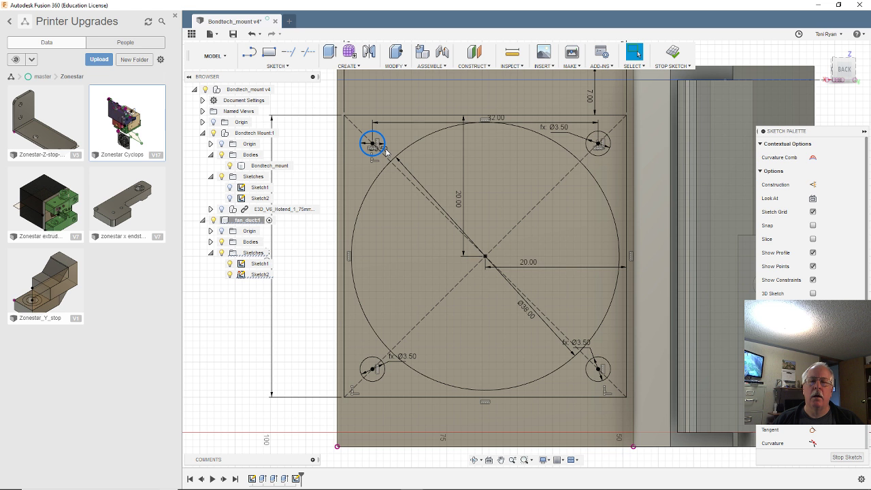
- Change the Ø3.50 screw hole dimension to 2.8 mm and finish Sketch2
scroll(391, 156, up, 5)
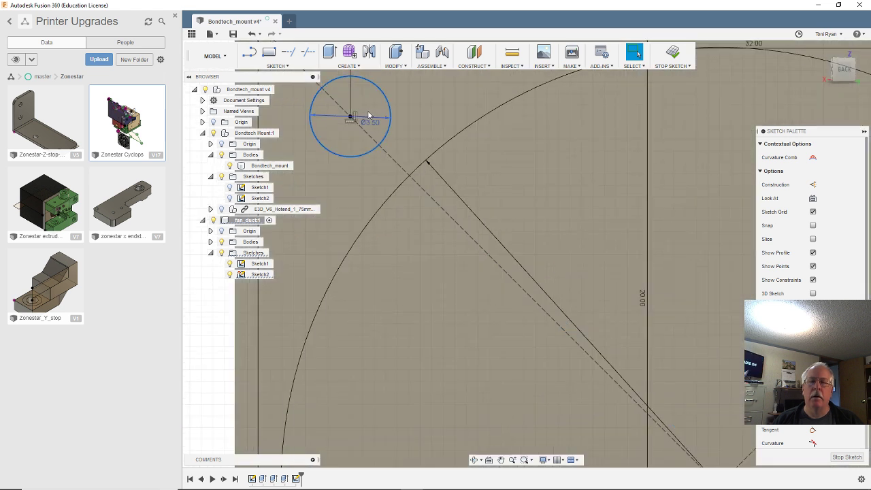
double_click(370, 122)
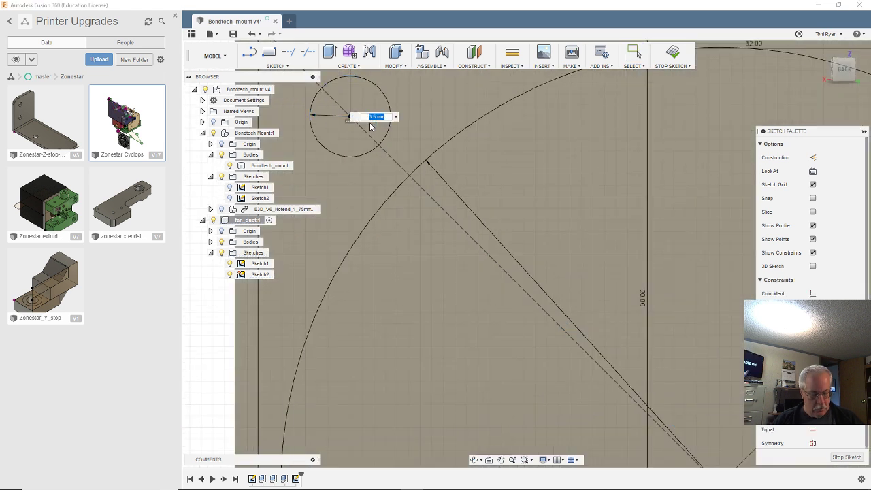
text(2.8)
key(Return)
scroll(395, 136, down, 6)
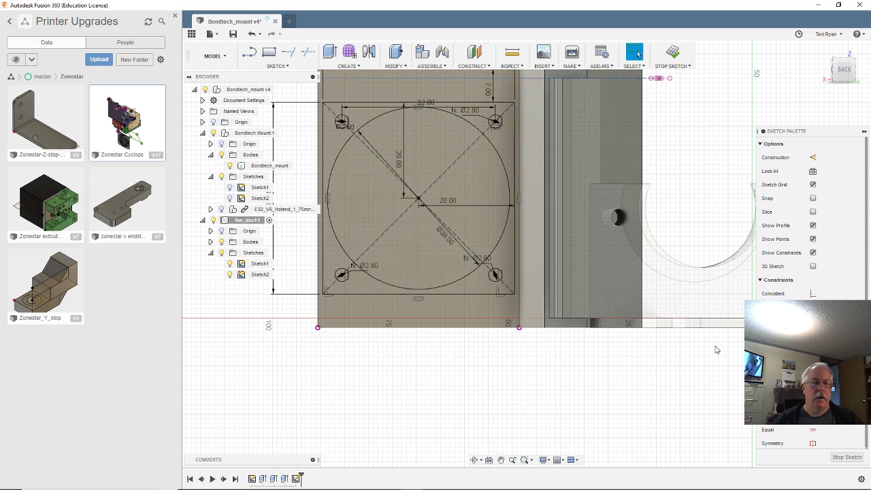
click(847, 457)
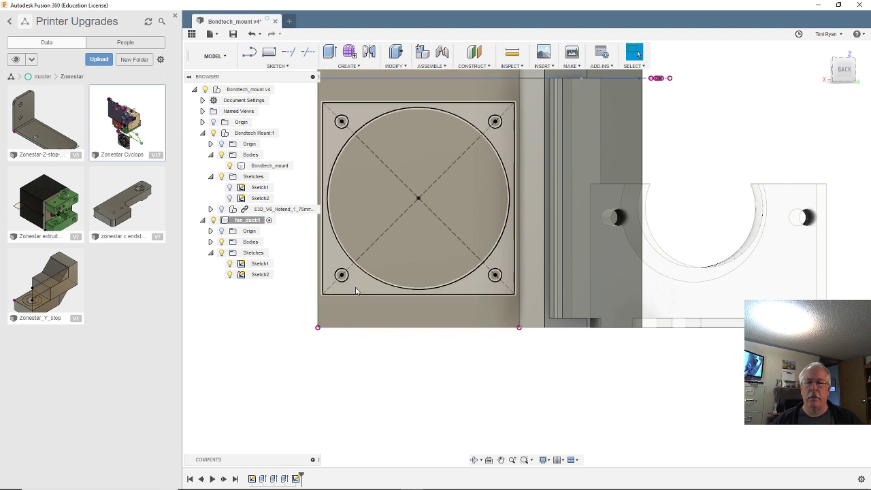
shift+middle_drag(373, 331, 398, 302)
- Extrude-cut the fan circle, surrounding frame and screw-hole profiles 1 mm into the duct face
key(e)
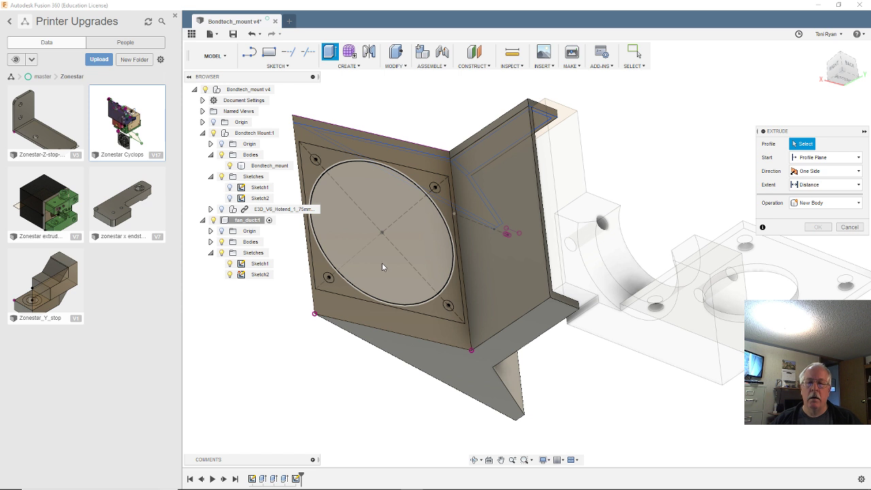
click(380, 266)
click(317, 175)
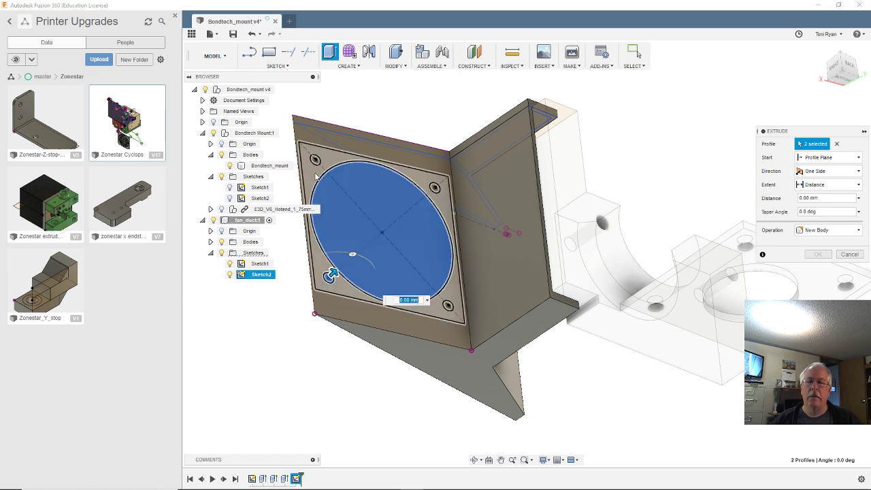
click(329, 277)
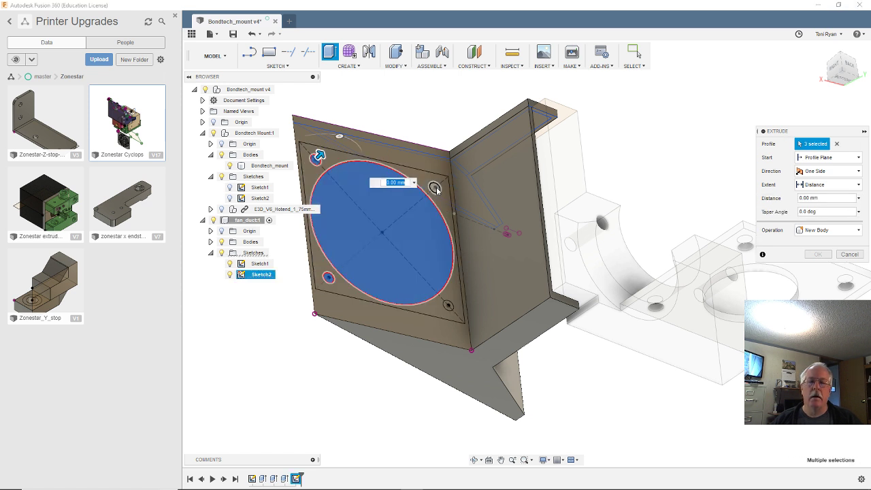
click(435, 189)
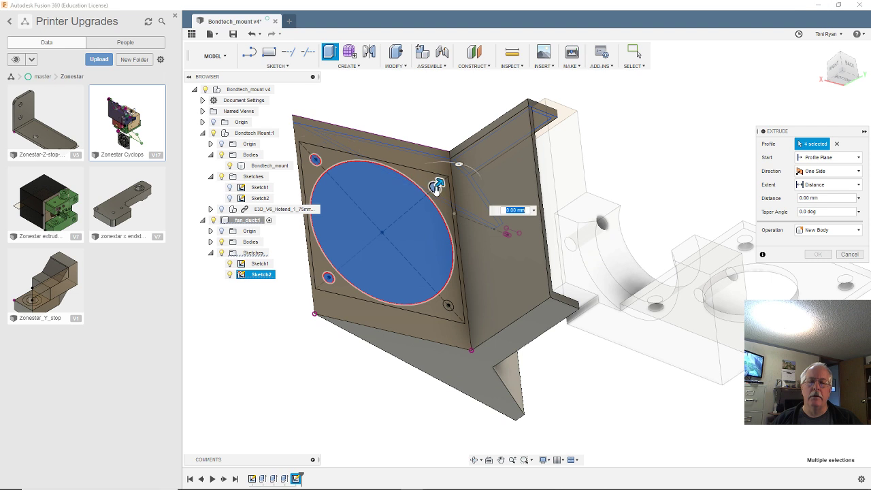
click(448, 303)
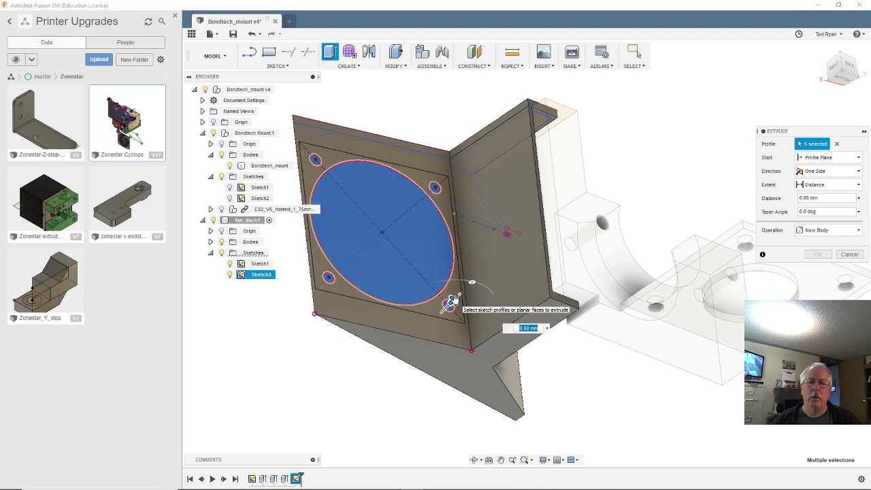
drag(451, 301, 450, 306)
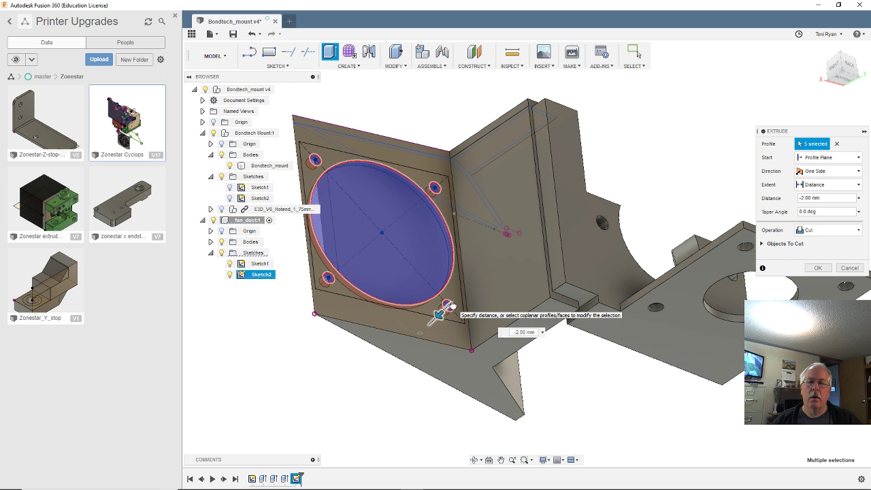
drag(443, 307, 474, 348)
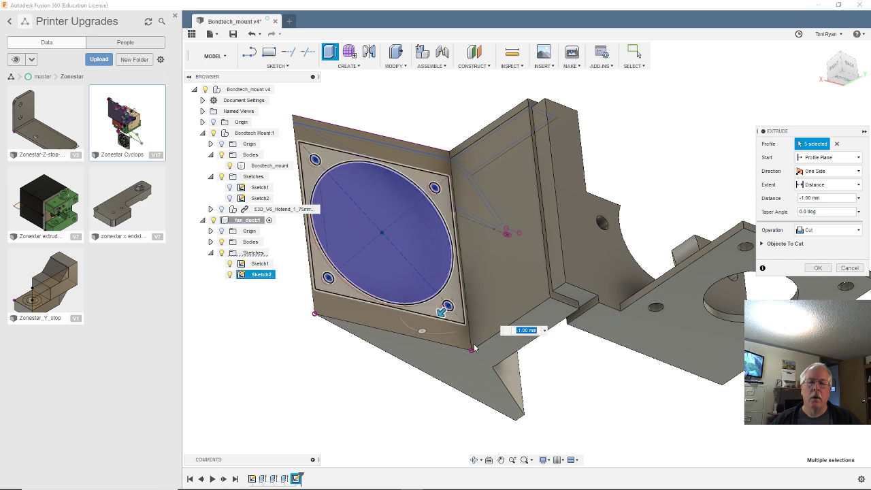
key(Return)
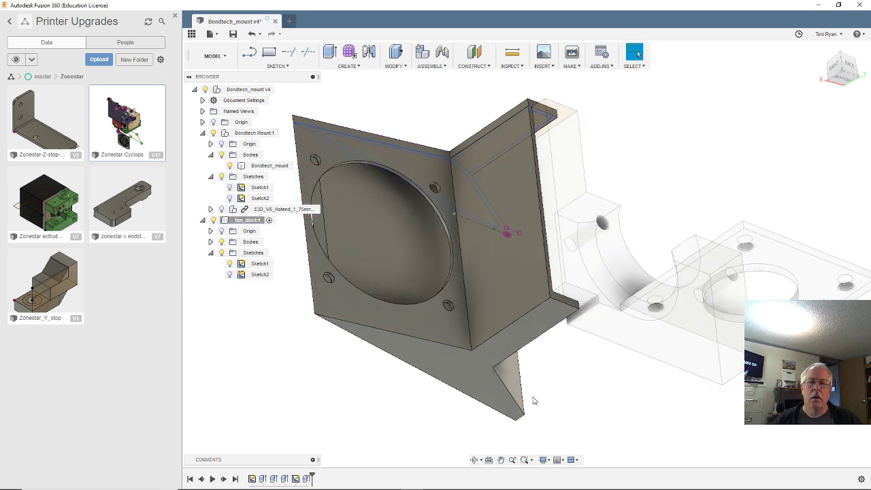
shift+middle_drag(366, 359, 281, 336)
scroll(275, 328, up, 4)
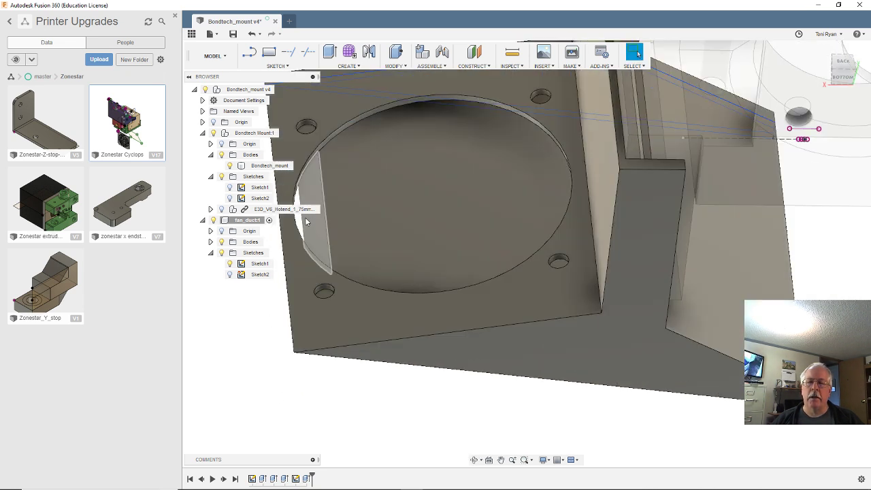
shift+middle_drag(305, 436, 350, 383)
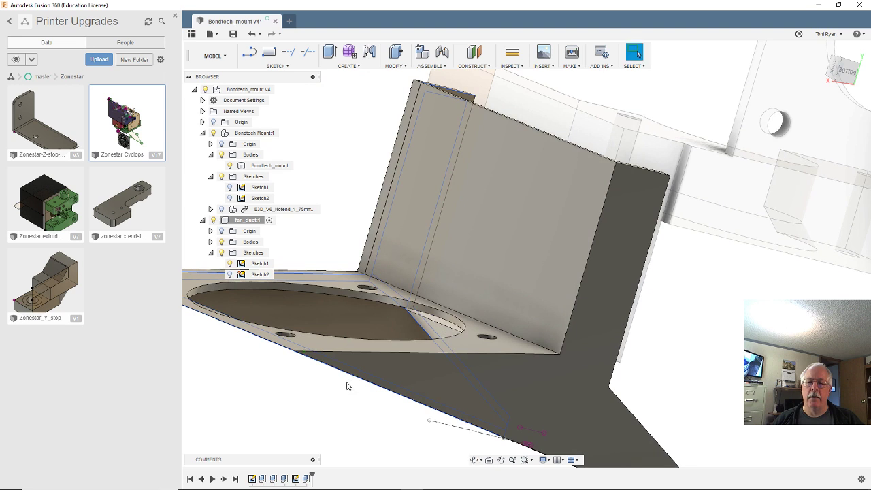
scroll(350, 385, down, 4)
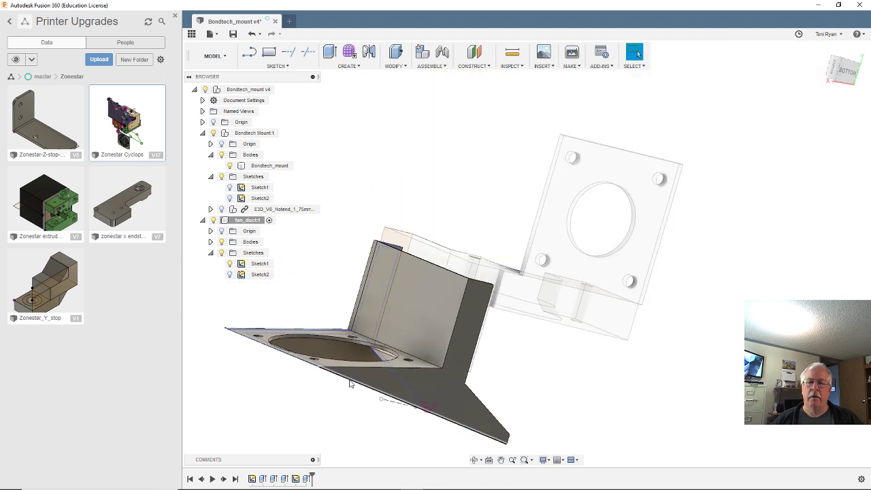
- Reopen the duct outline Sketch1 and draw a short line at the outline's corner
double_click(251, 478)
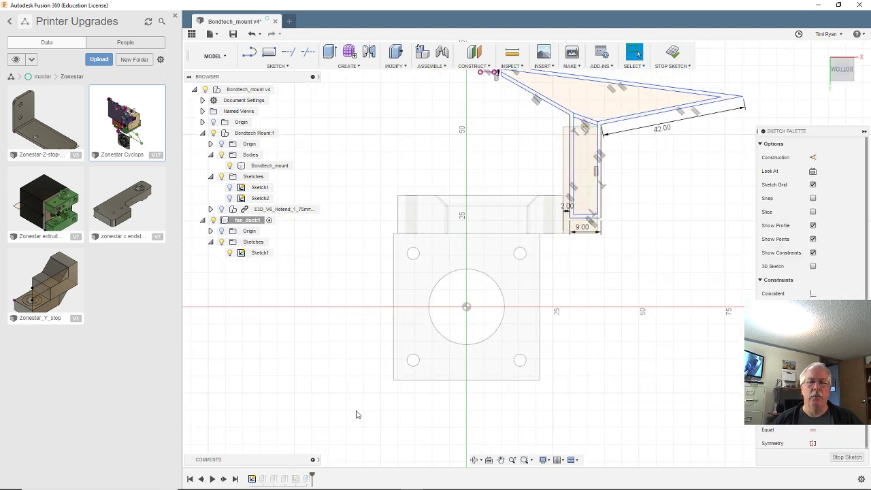
scroll(249, 387, down, 3)
scroll(391, 257, up, 2)
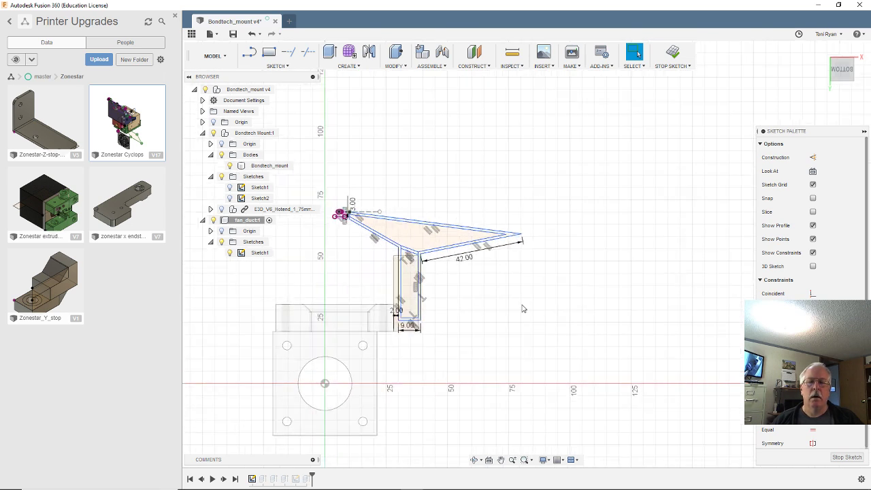
shift+middle_drag(523, 309, 507, 292)
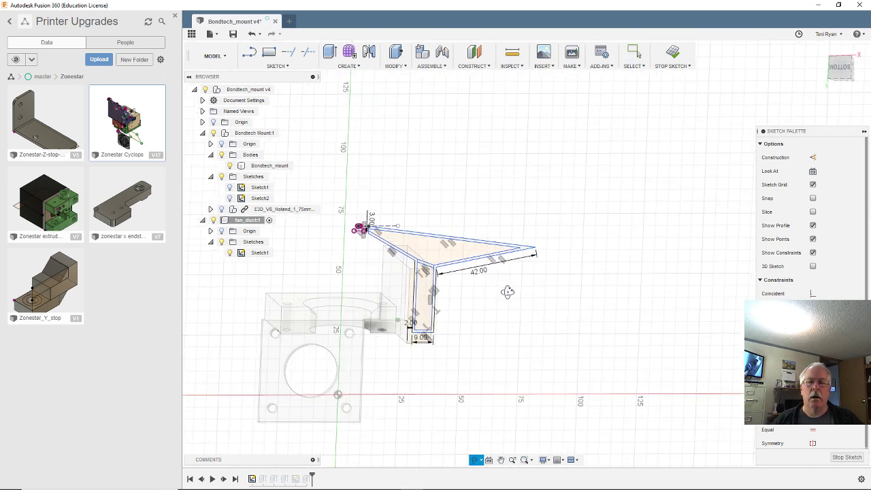
scroll(521, 221, up, 5)
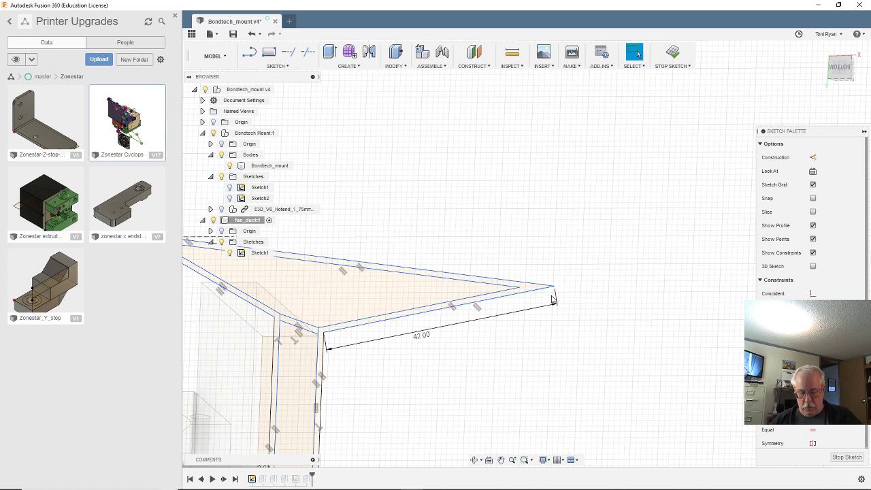
key(l)
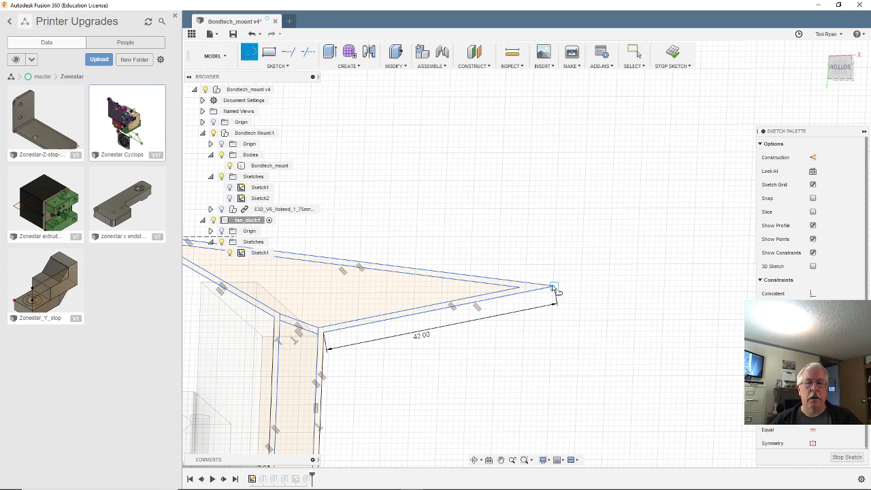
click(553, 286)
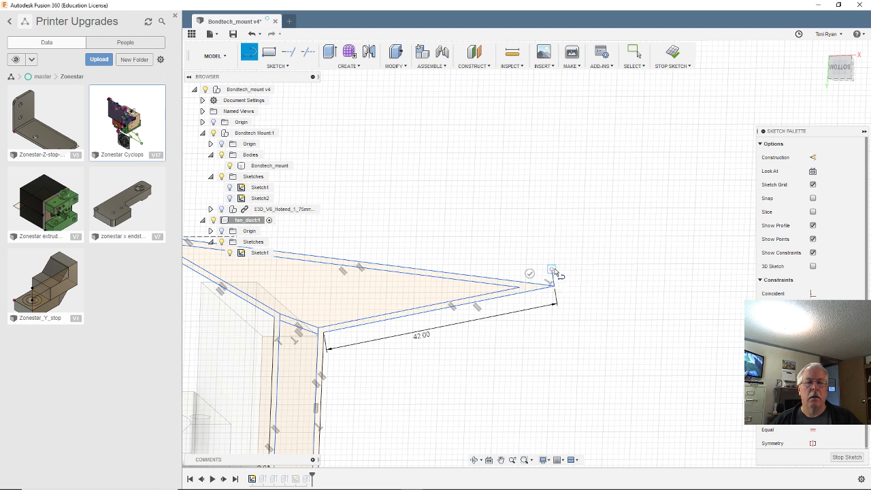
click(551, 270)
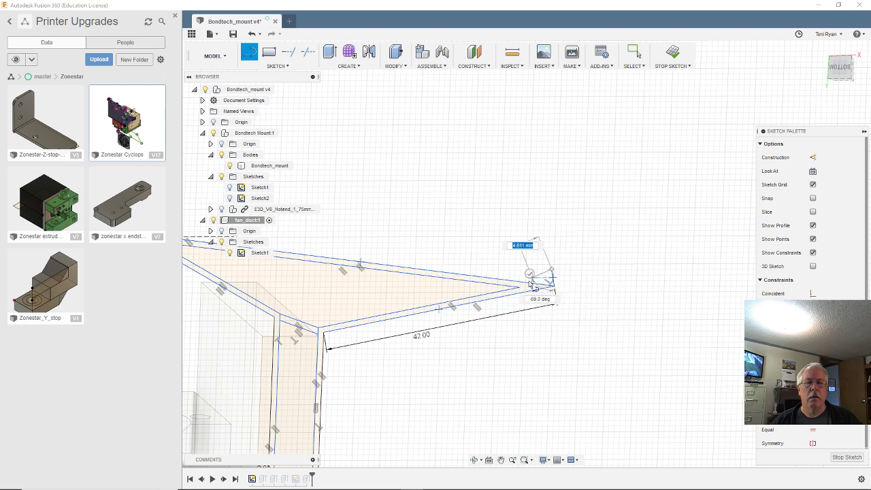
key(Return)
key(Escape)
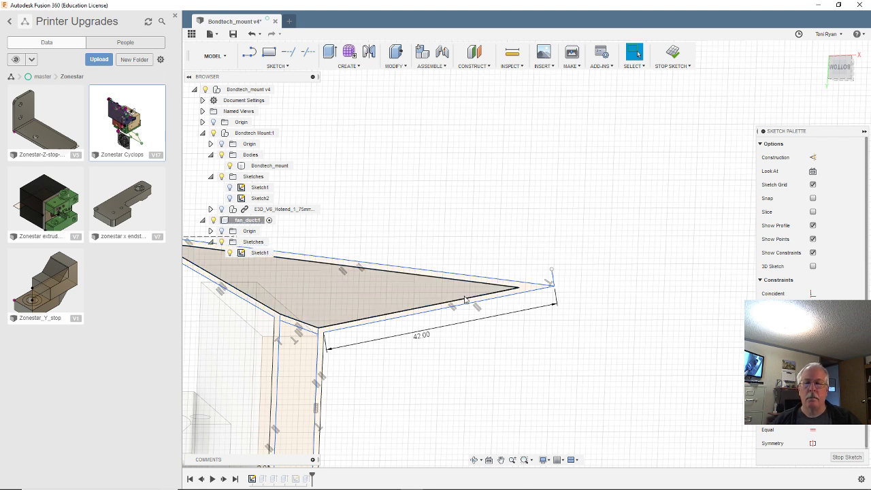
- Dimension the short end segment at the vane's right tip to 3.00 mm
scroll(521, 287, down, 3)
scroll(289, 257, up, 2)
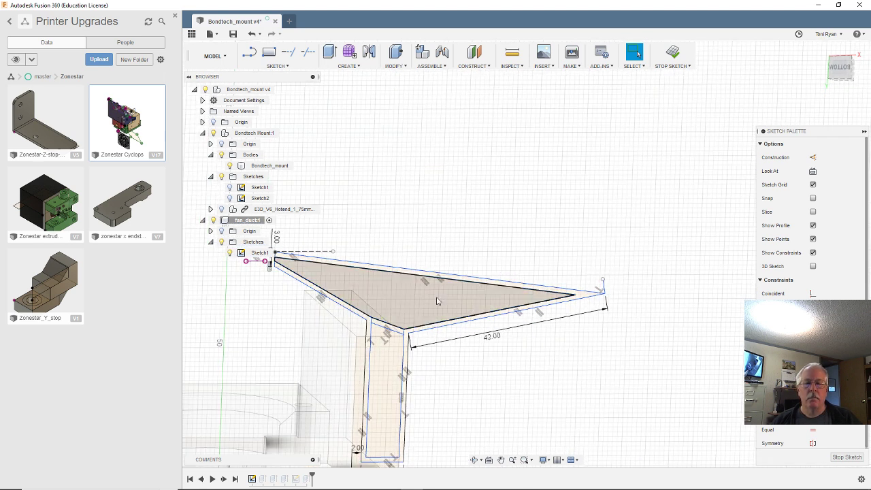
key(d)
click(604, 286)
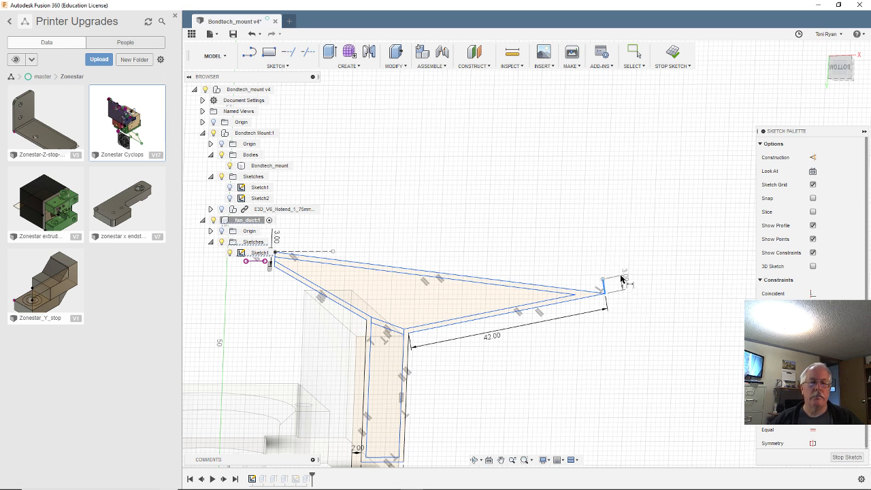
click(622, 279)
key(Return)
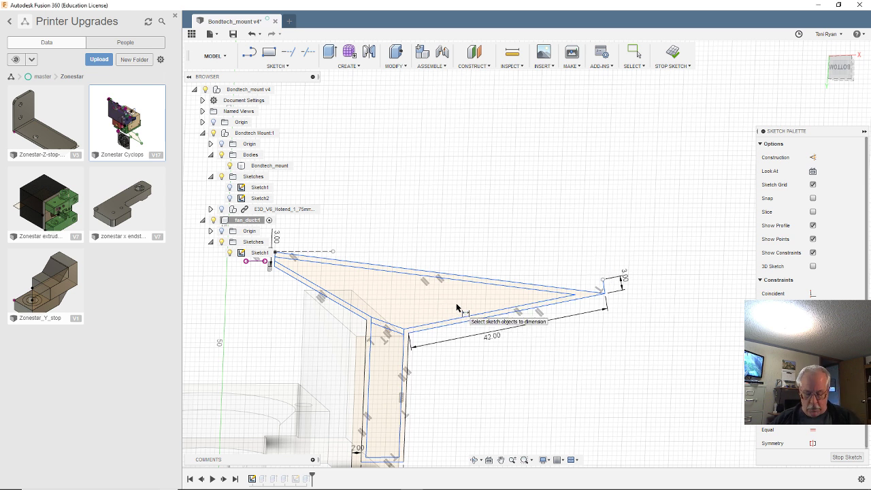
- Draw a line from the profile's right tip to the left corner and delete the upper inner line
key(l)
click(603, 280)
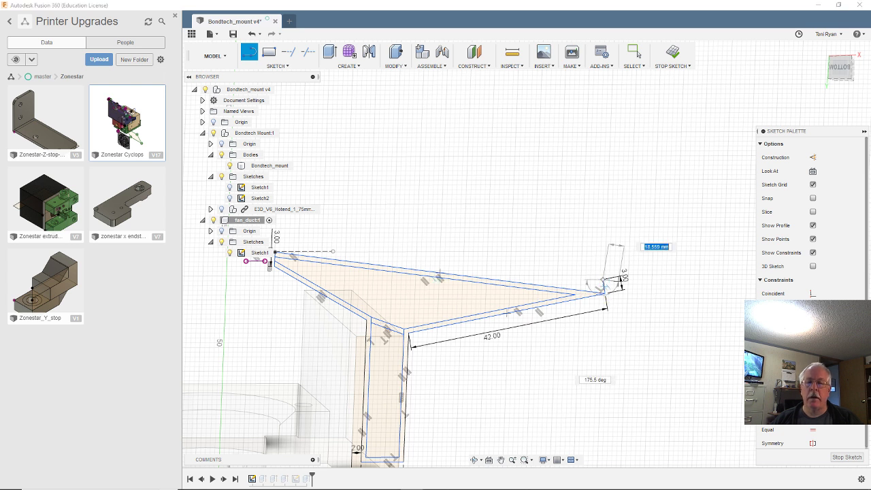
click(278, 255)
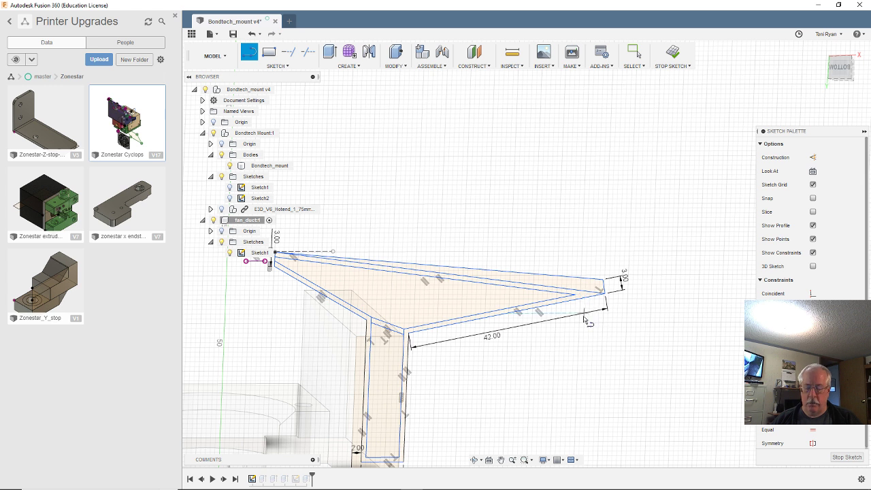
key(Escape)
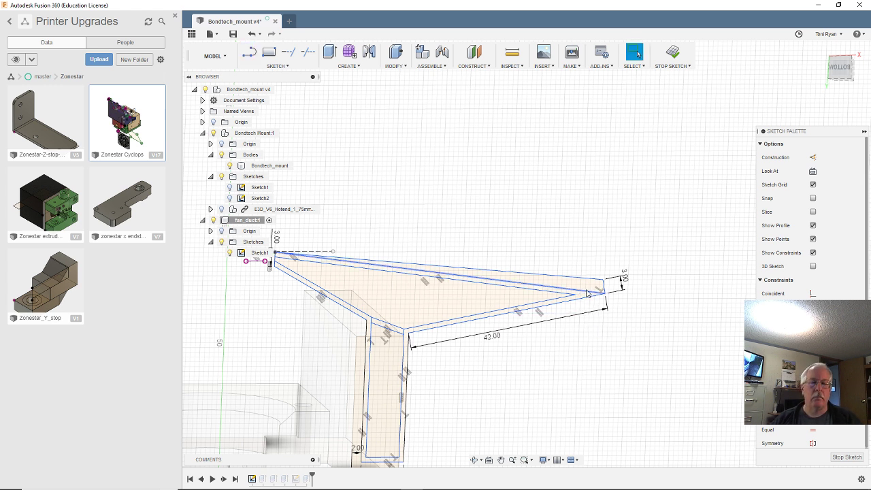
click(541, 294)
key(Delete)
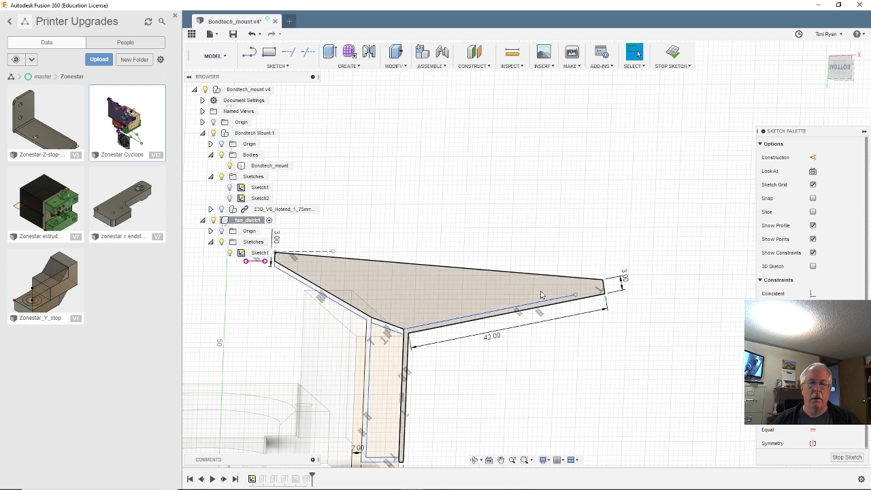
- Offset the top edge line and the short right-end line by 1 mm
click(391, 262)
key(o)
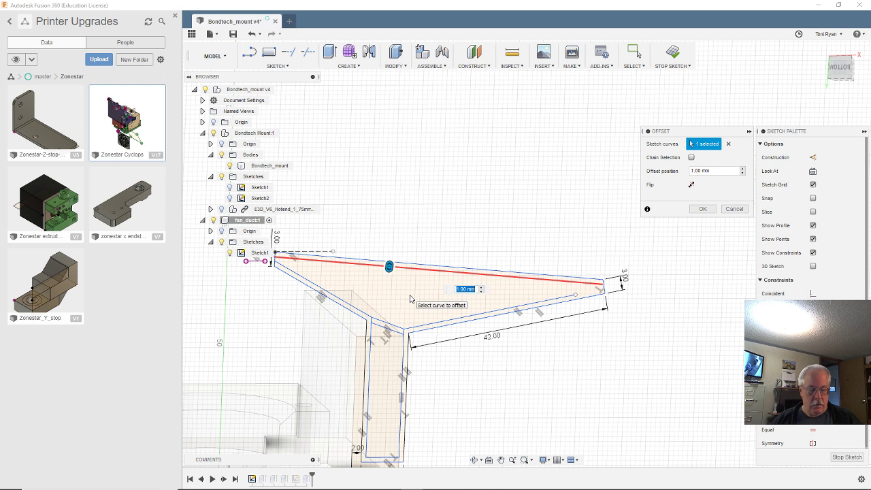
key(Return)
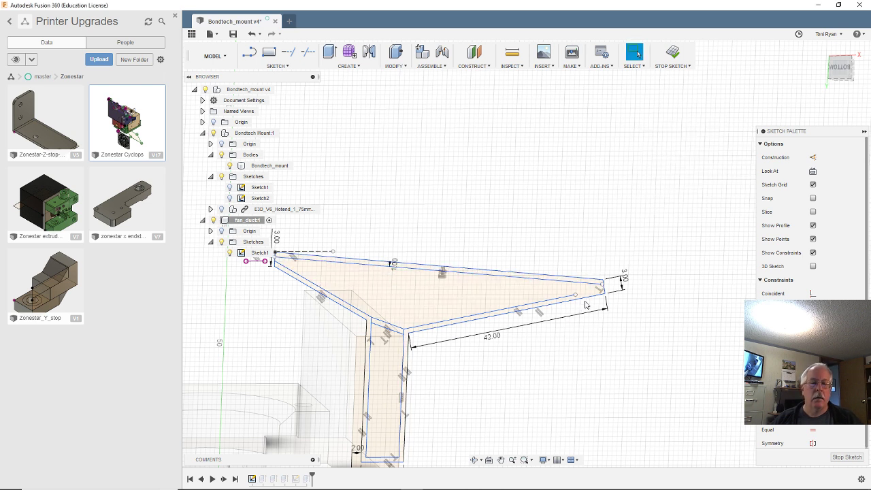
scroll(624, 296, up, 2)
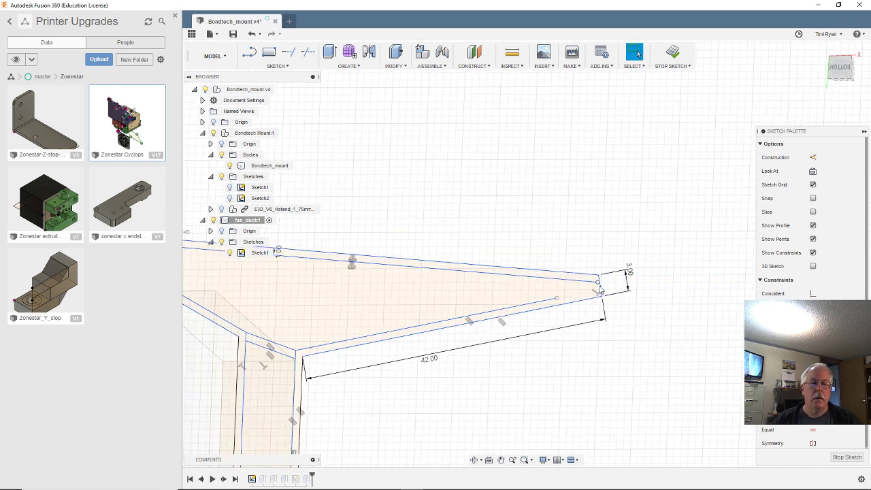
click(601, 292)
key(o)
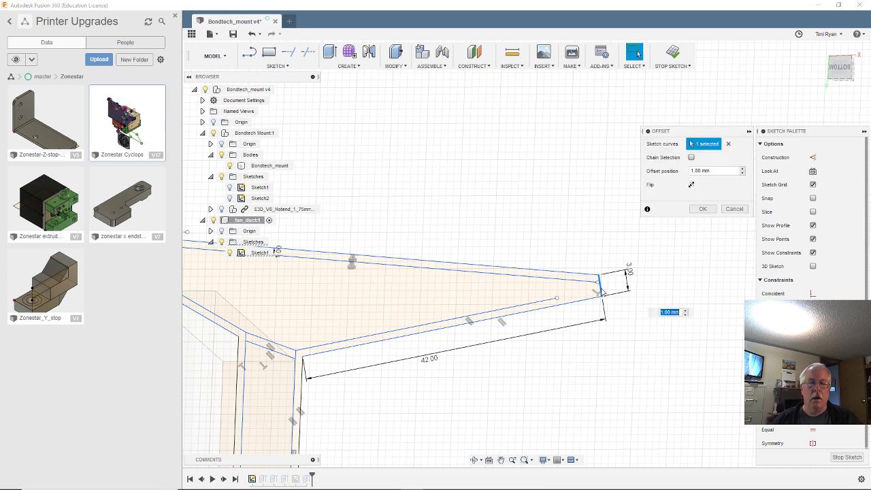
key(Escape)
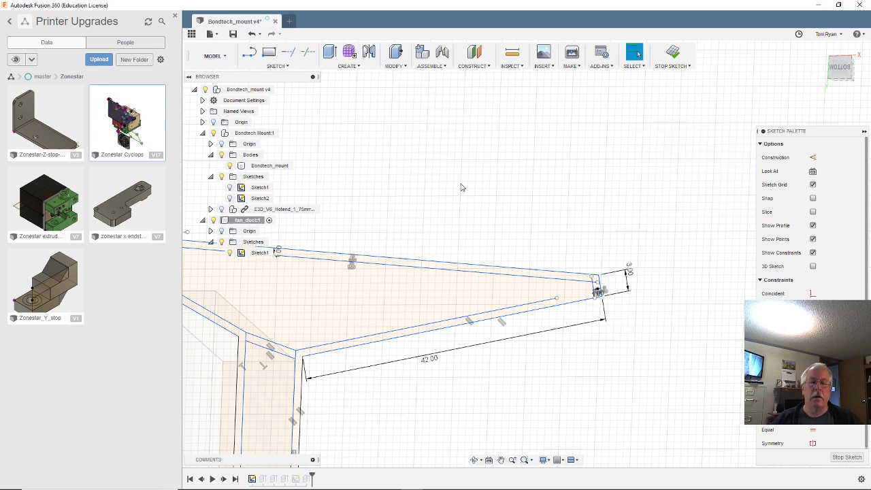
- Trim the leftover vertical and horizontal stubs at the duct tip
click(287, 52)
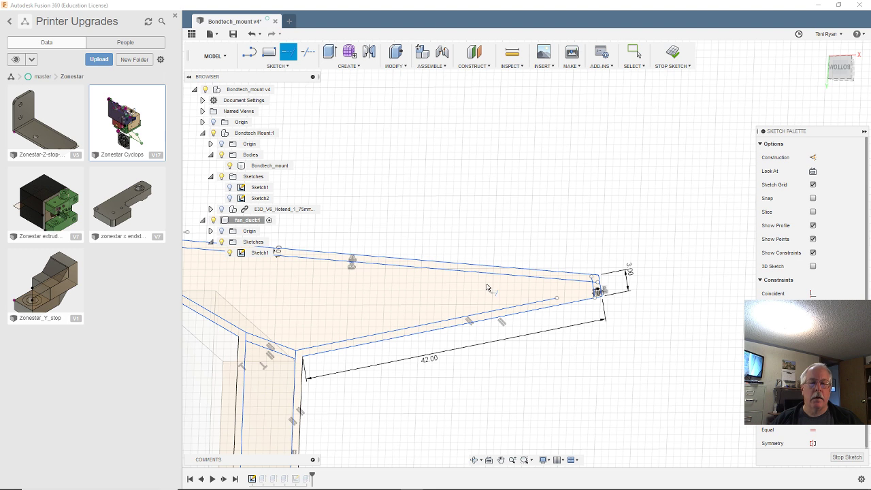
scroll(612, 291, up, 3)
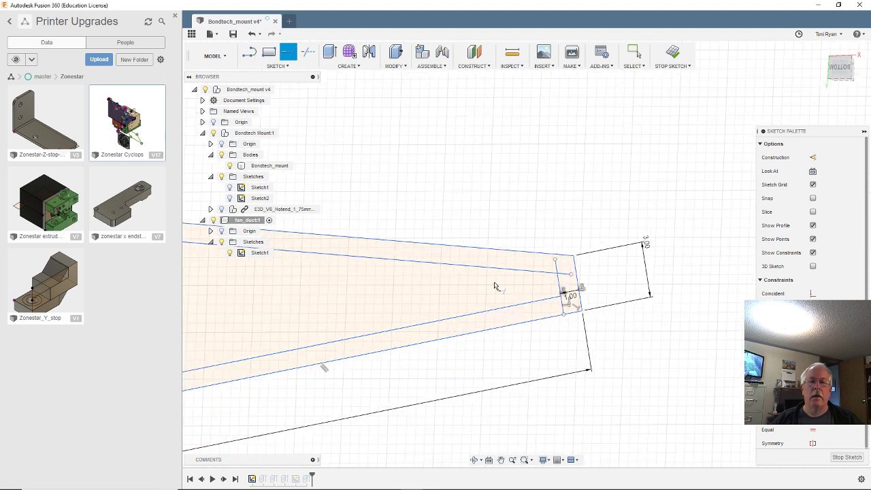
scroll(476, 210, up, 2)
click(307, 52)
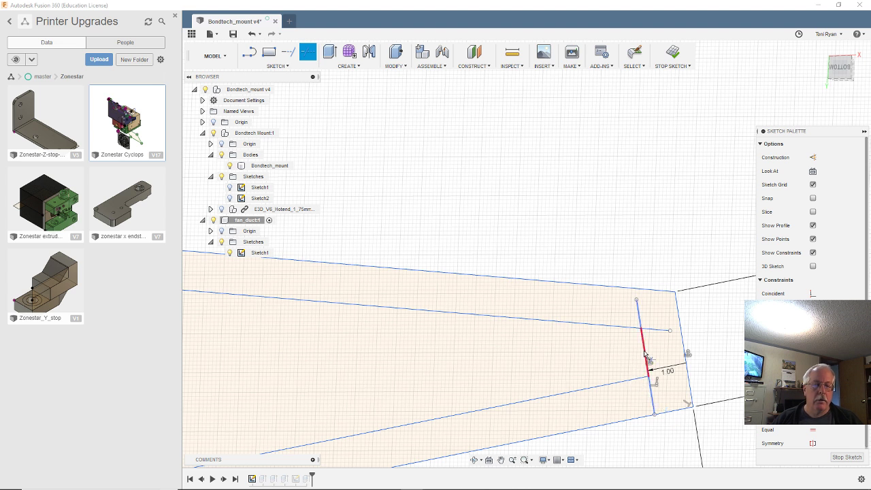
click(636, 373)
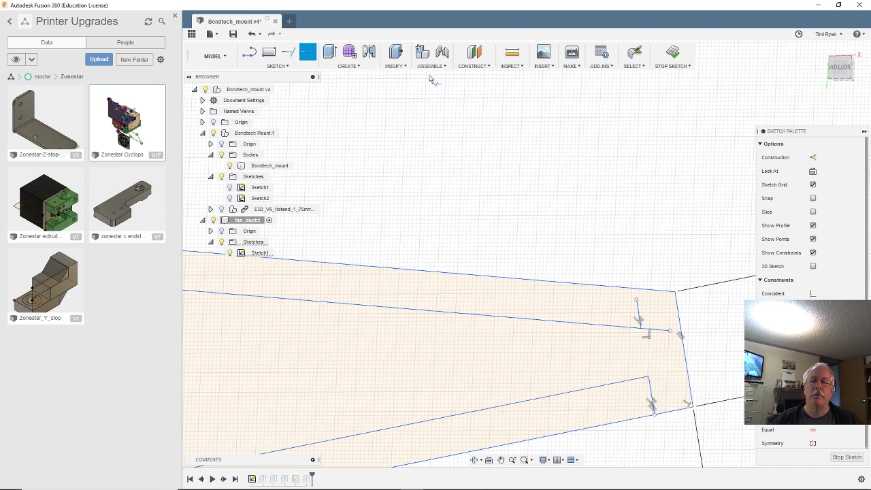
click(253, 34)
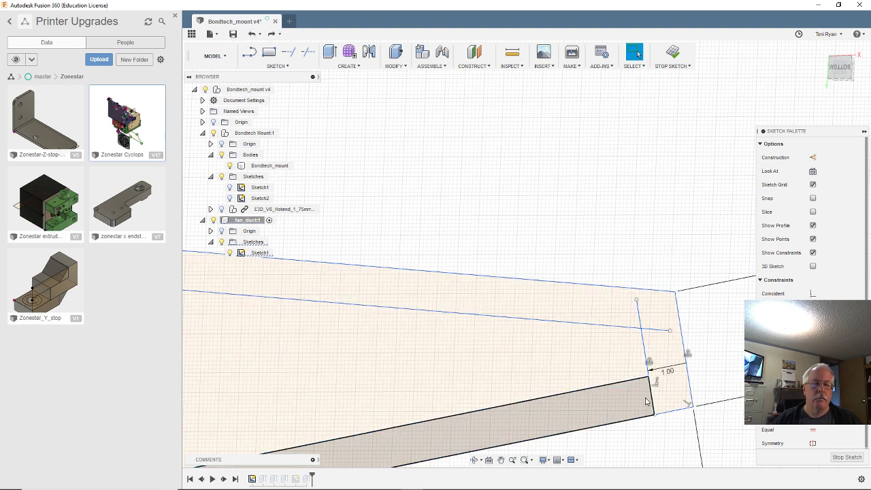
click(307, 52)
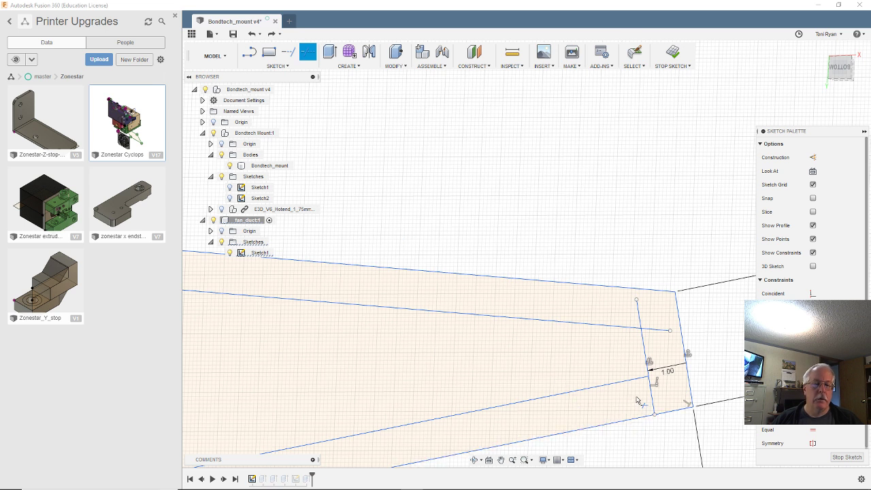
click(649, 403)
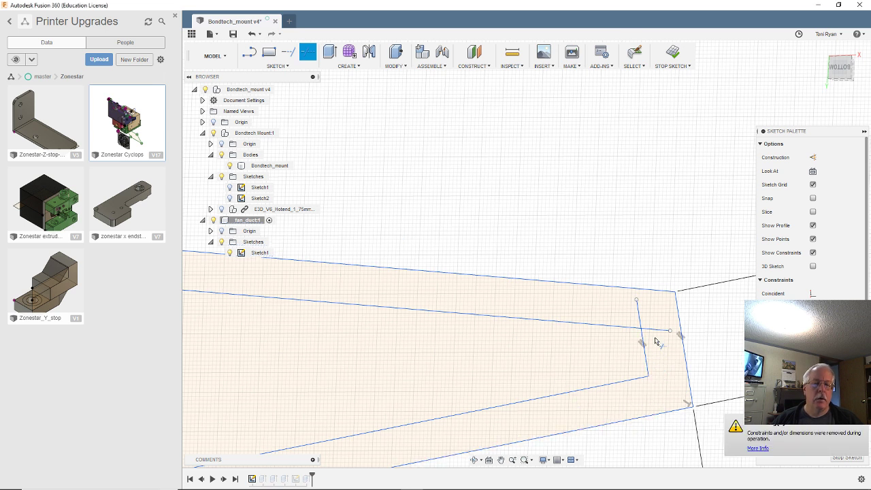
click(657, 330)
click(637, 313)
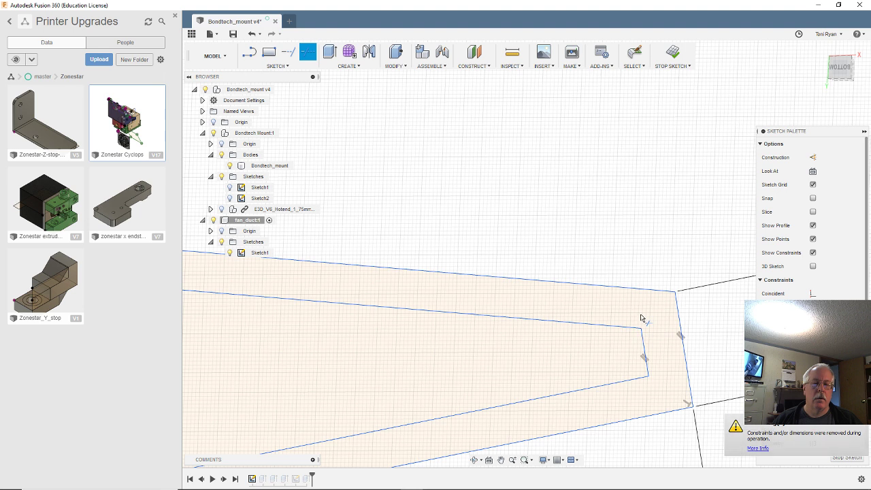
scroll(663, 340, down, 1)
scroll(663, 340, down, 2)
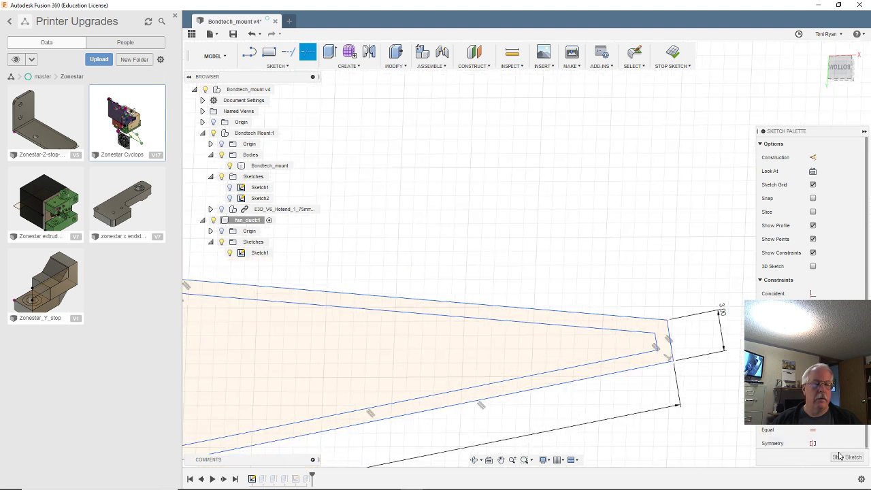
- Finish the vane sketch, orbit upright, and select the duct's front face with the fan opening
click(847, 457)
mouse_move(689, 378)
shift+middle_down()
mouse_move(646, 383)
mouse_move(643, 320)
mouse_move(591, 266)
mouse_move(514, 329)
mouse_move(603, 370)
mouse_move(550, 408)
mouse_move(440, 447)
shift+middle_up()
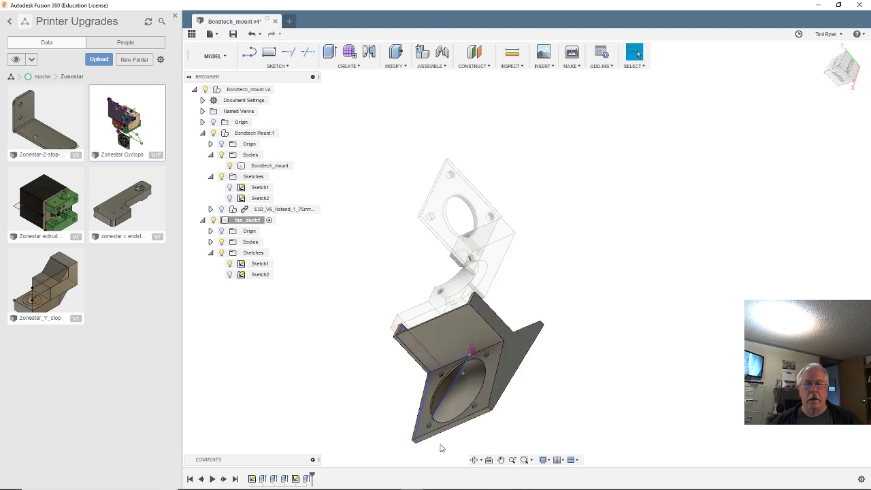
scroll(558, 415, up, 3)
shift+middle_drag(487, 408, 540, 414)
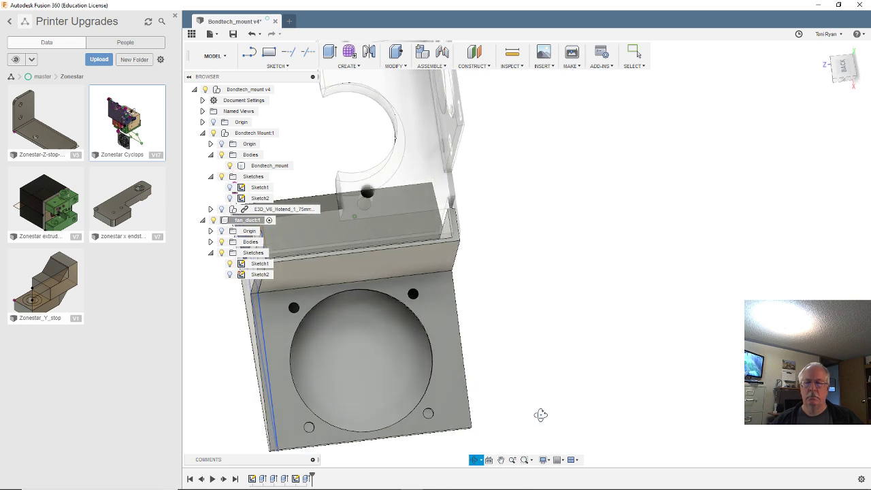
key(Escape)
scroll(534, 398, down, 3)
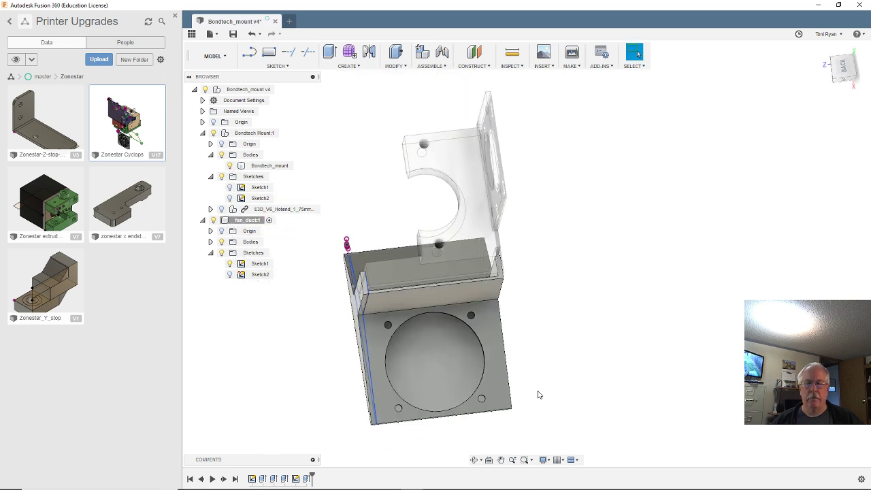
shift+middle_drag(538, 395, 524, 381)
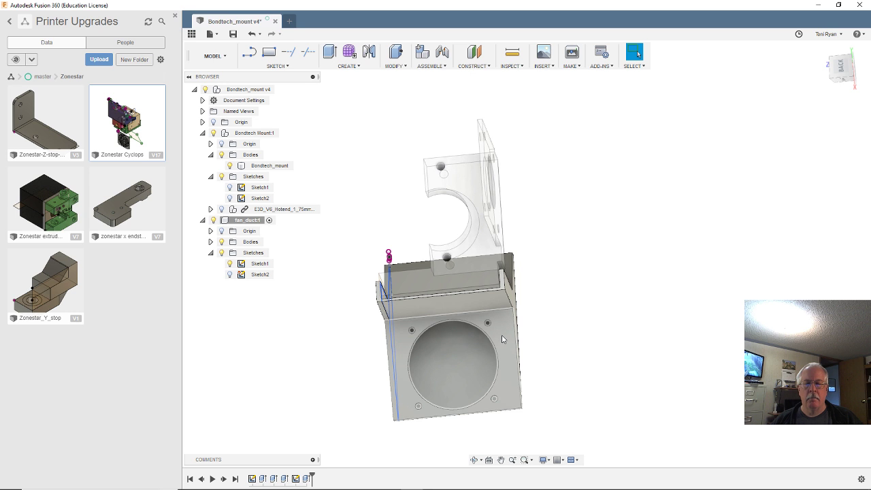
click(502, 338)
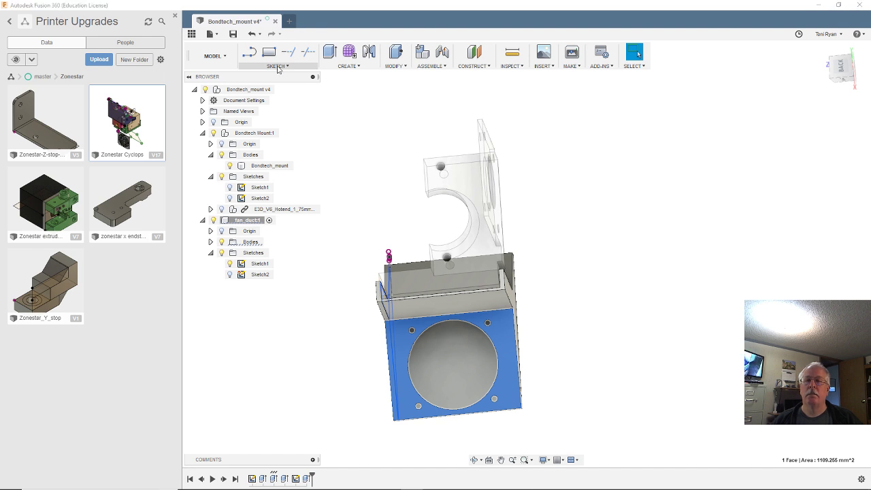
- Create a new sketch on the fan duct's front face
click(277, 66)
click(276, 73)
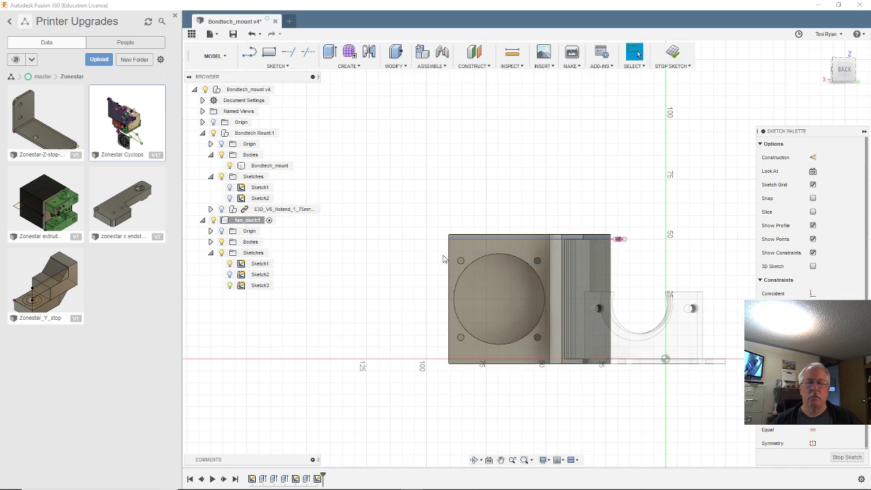
scroll(368, 273, up, 3)
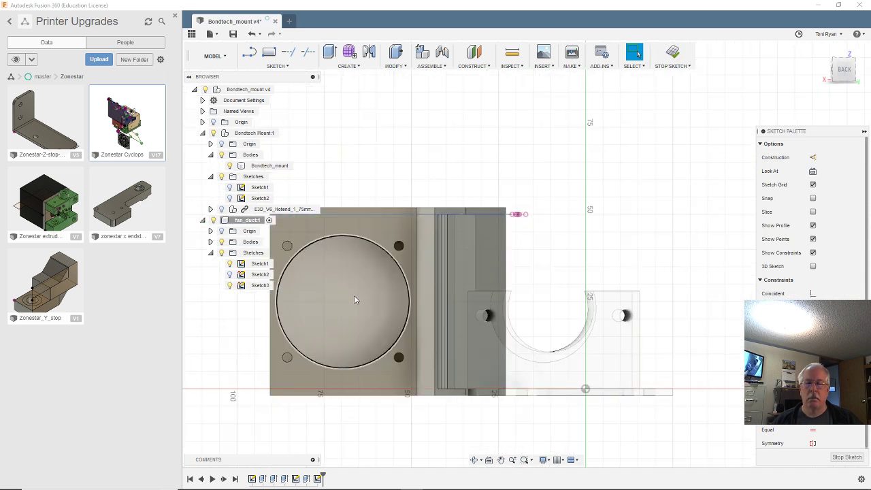
scroll(368, 273, down, 4)
scroll(371, 274, up, 3)
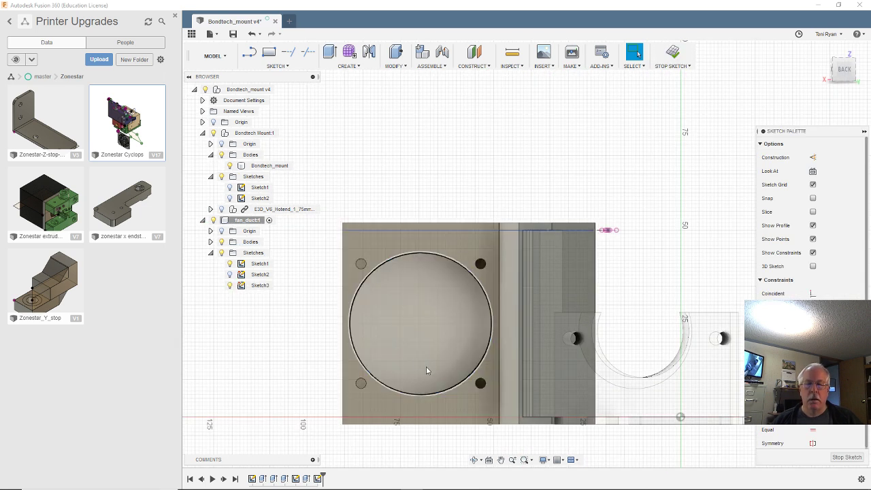
- Draw a horizontal line left from the fan opening's centre and delete the stray angled line
key(l)
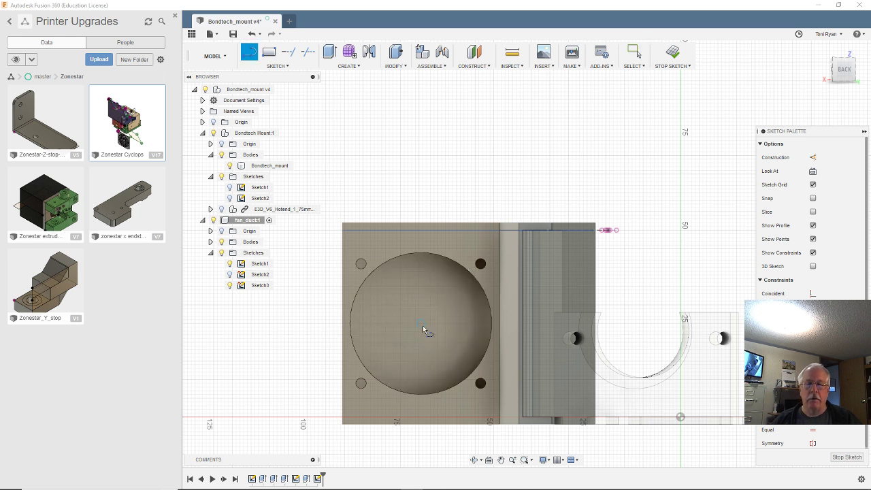
click(420, 324)
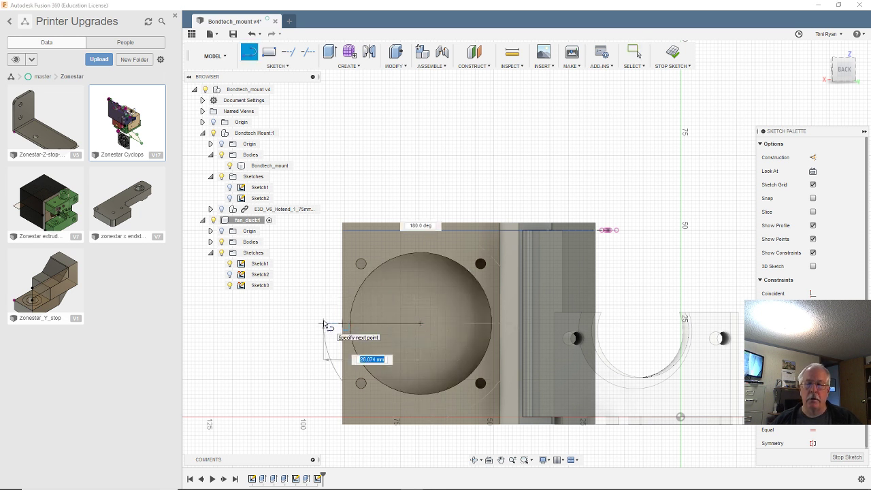
click(324, 323)
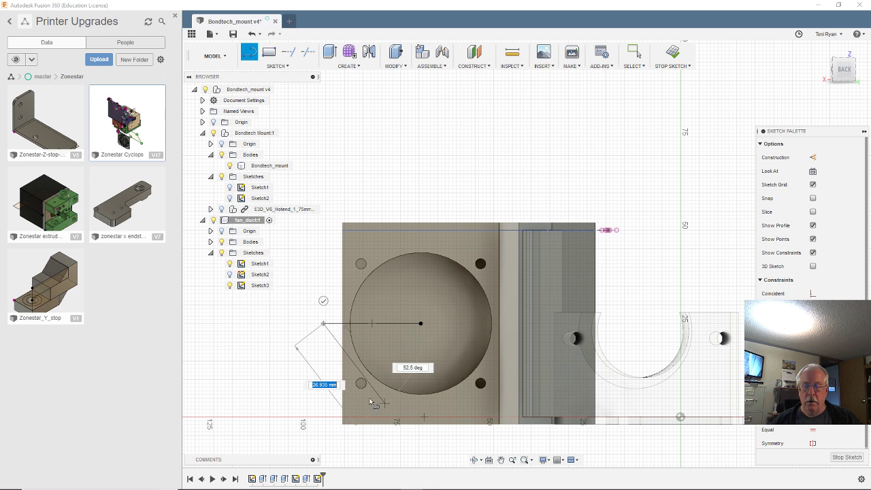
click(341, 383)
key(Escape)
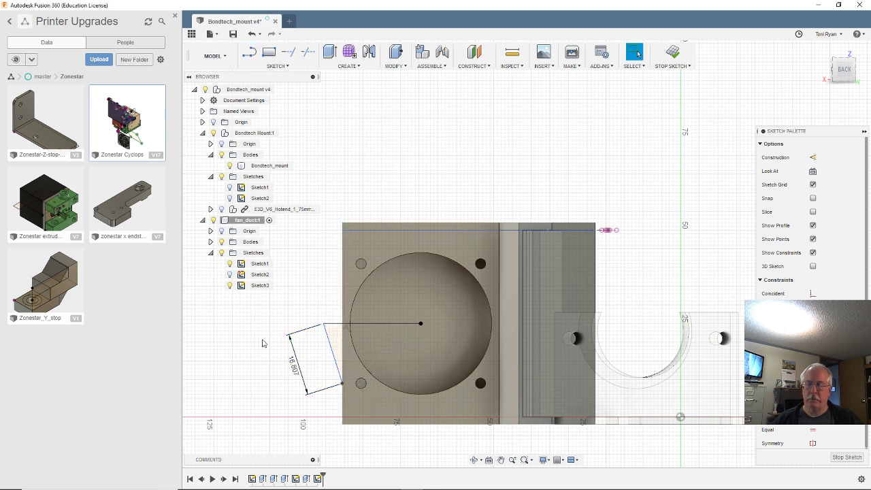
click(330, 350)
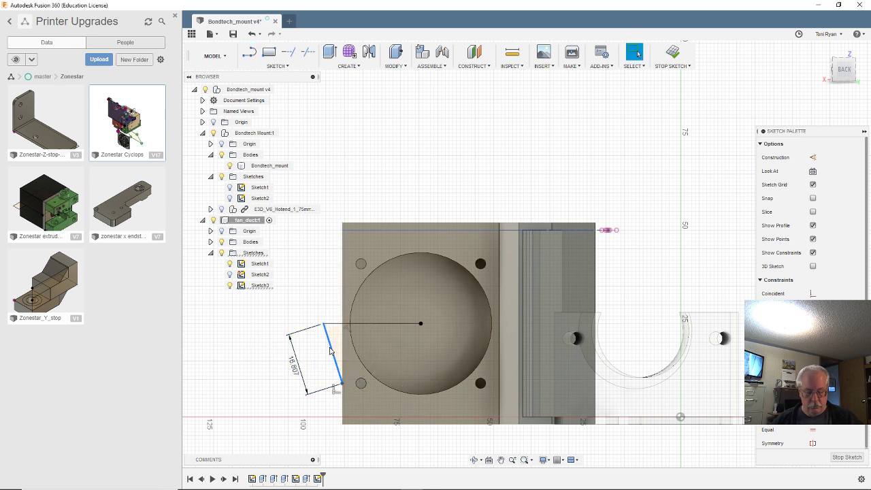
key(Delete)
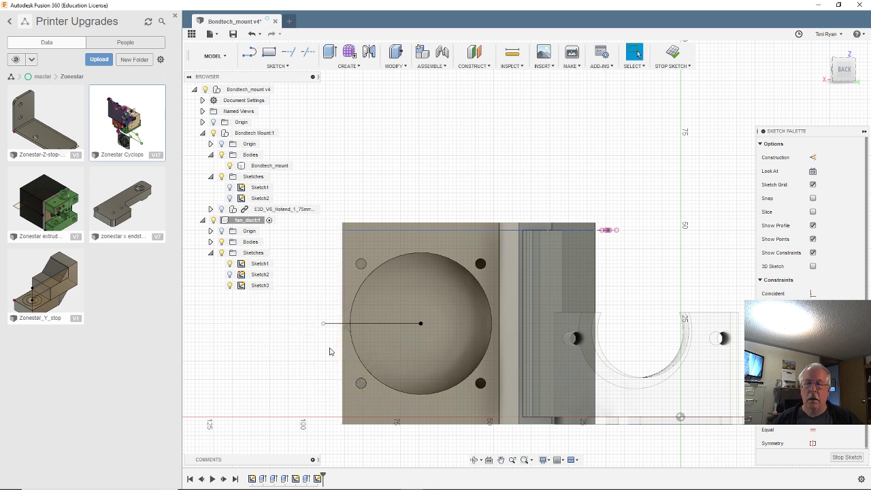
click(382, 325)
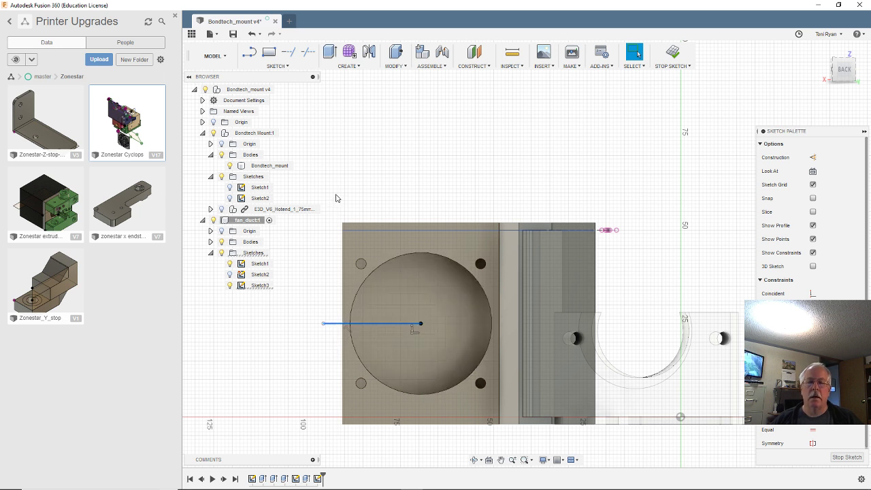
click(277, 66)
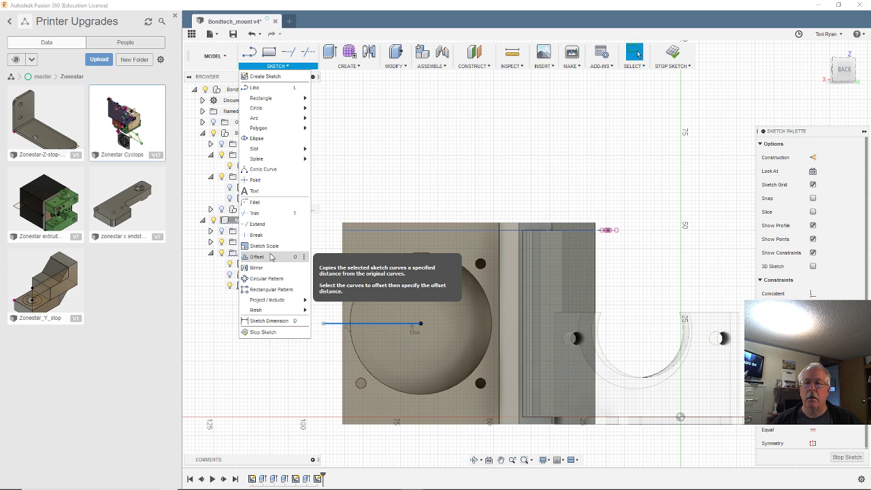
- Circular-pattern the horizontal line into 3 copies around the fan opening's centre
click(270, 279)
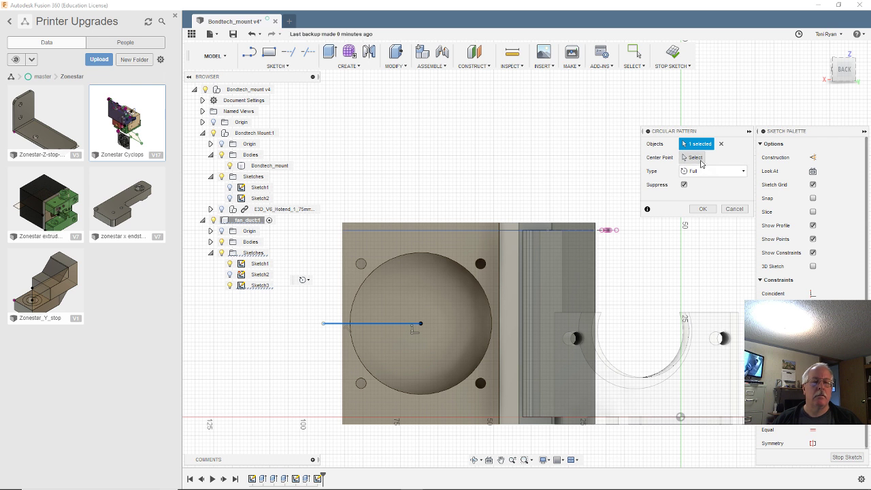
click(693, 158)
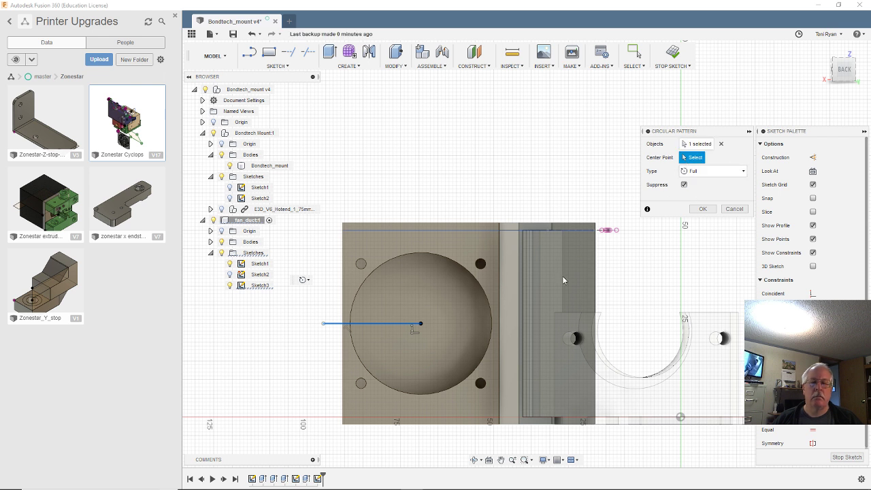
click(420, 323)
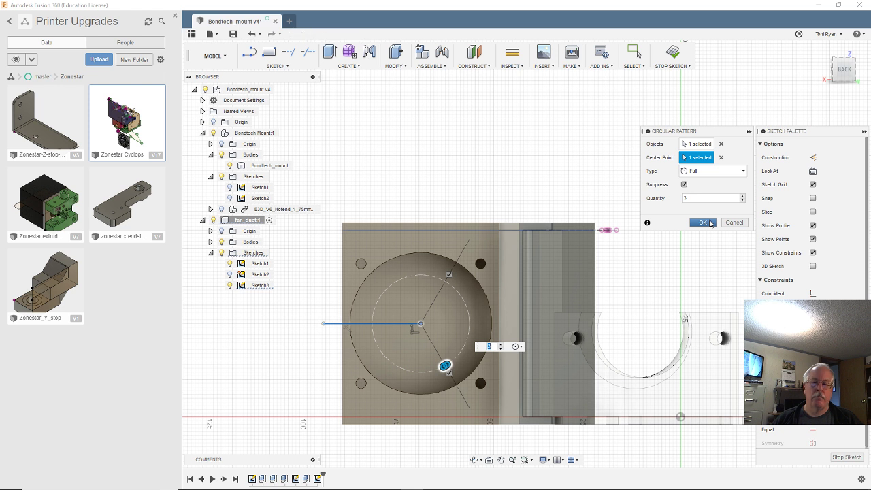
click(703, 222)
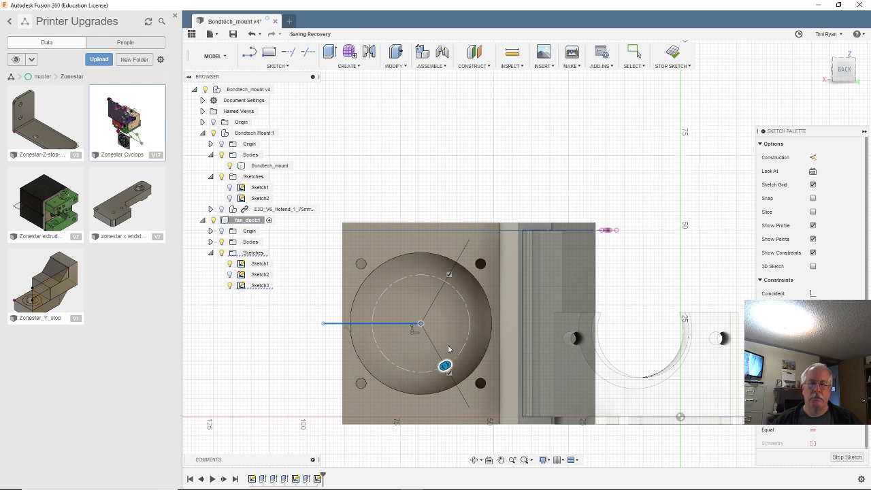
- Draw a 26.274 mm vertical line from where the lower angled line meets the circle
scroll(456, 398, up, 5)
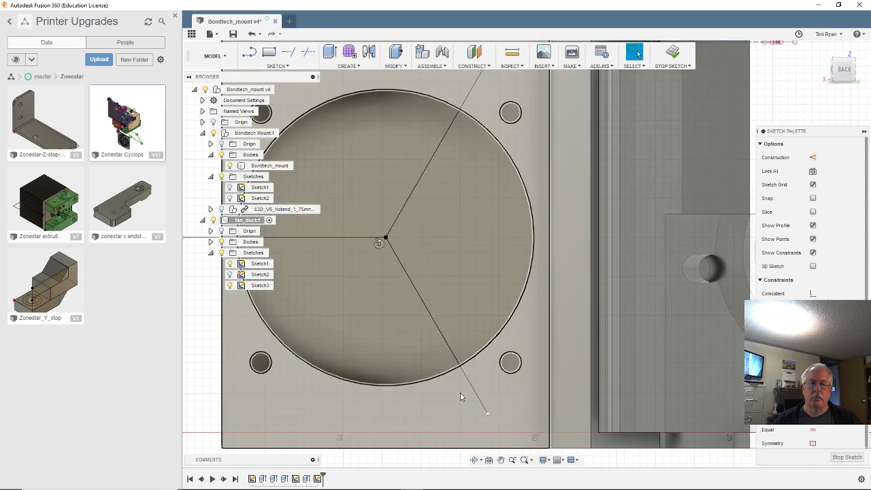
scroll(461, 376, down, 3)
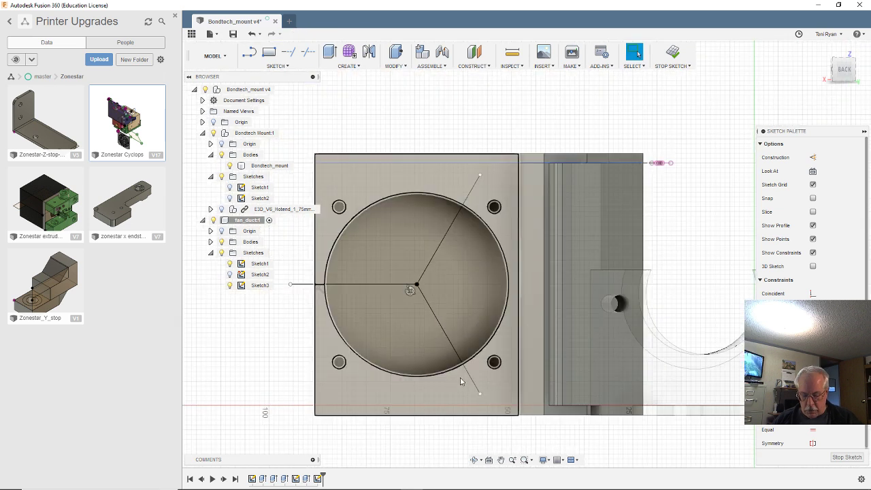
key(l)
scroll(462, 378, up, 5)
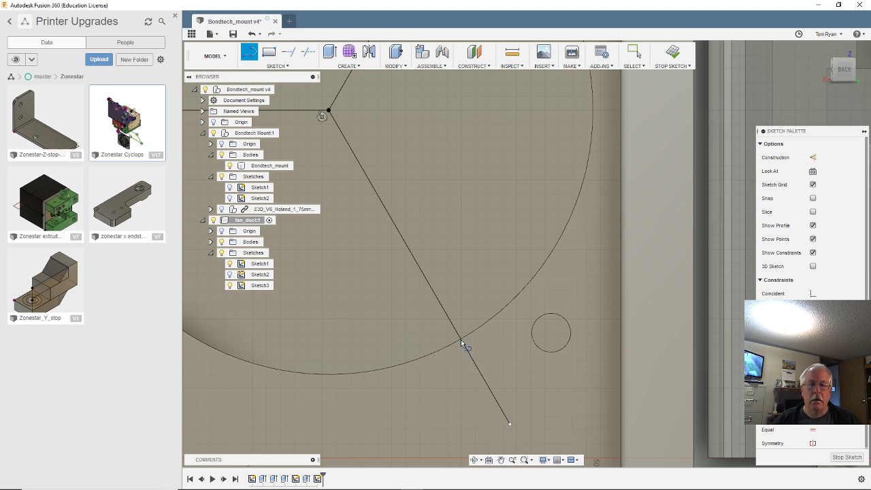
click(460, 341)
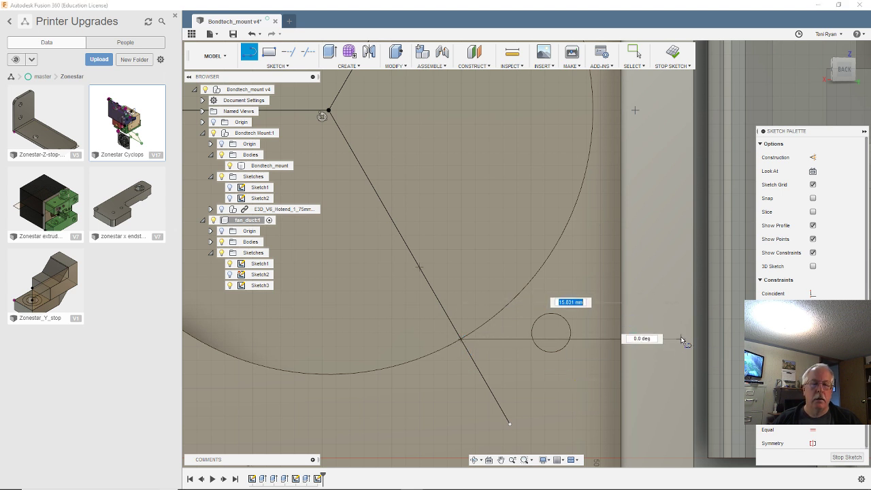
scroll(682, 340, down, 5)
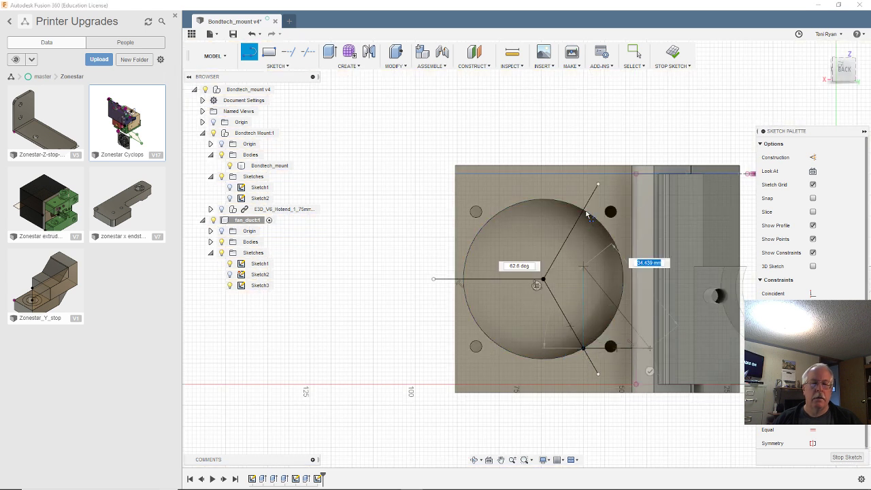
click(649, 239)
key(Escape)
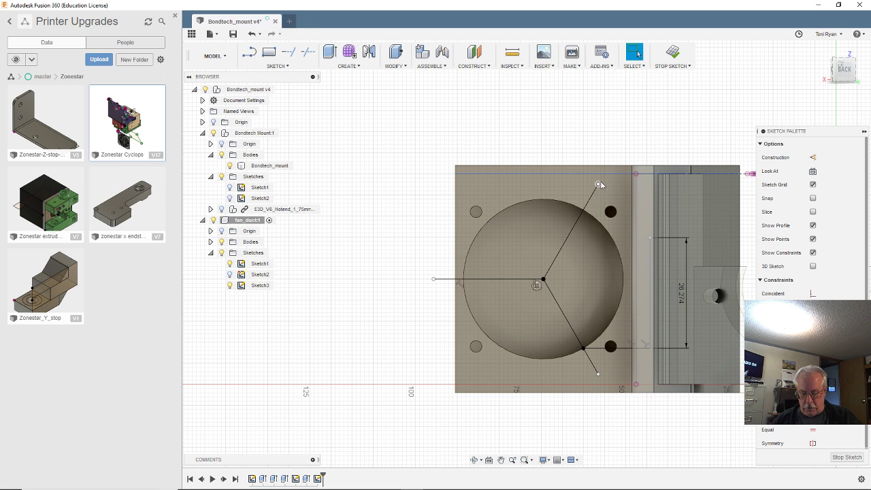
- Draw a horizontal line from the upper angled line's circle intersection and delete the extra 39.996 mm line
key(l)
scroll(599, 185, up, 5)
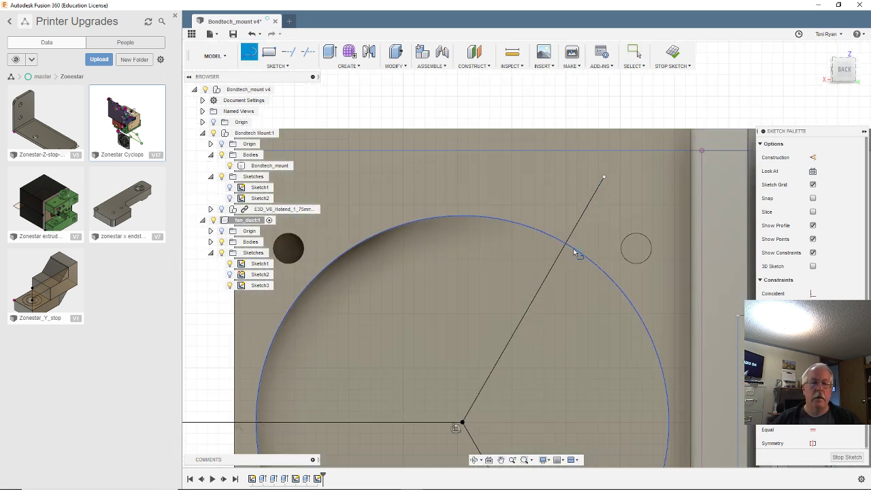
click(568, 247)
scroll(353, 298, down, 5)
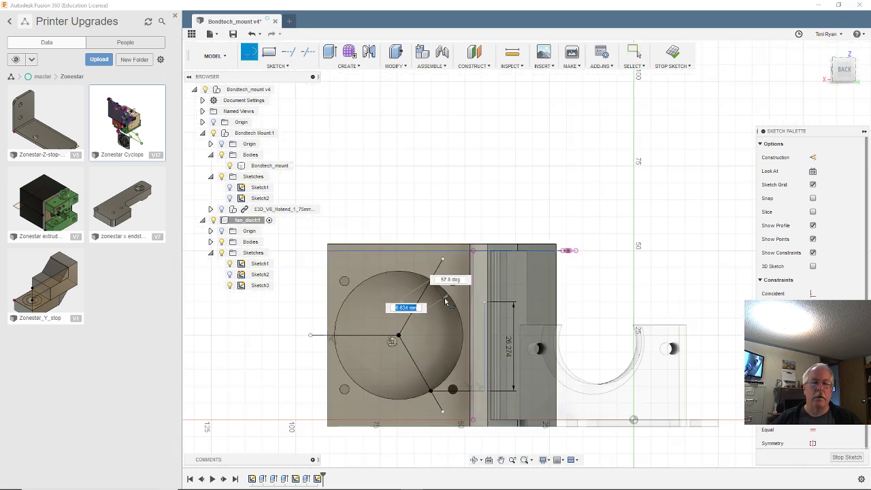
scroll(481, 289, up, 1)
click(478, 279)
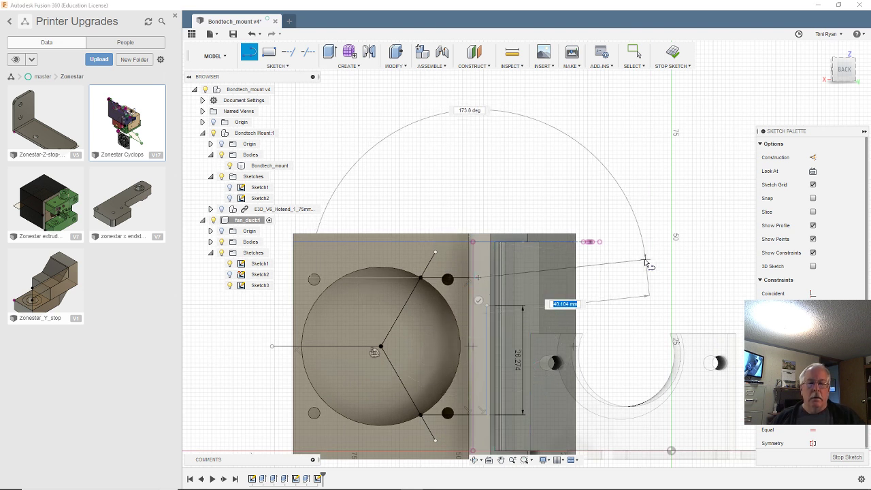
click(644, 259)
key(Escape)
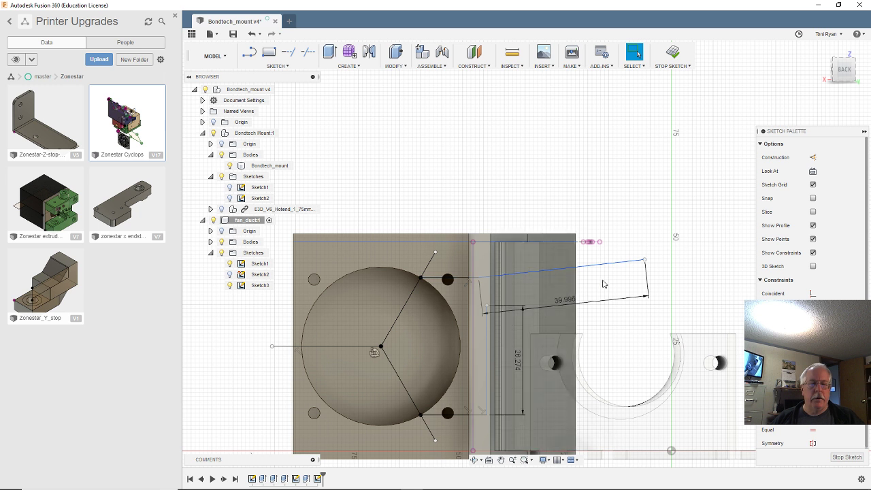
click(603, 266)
key(Delete)
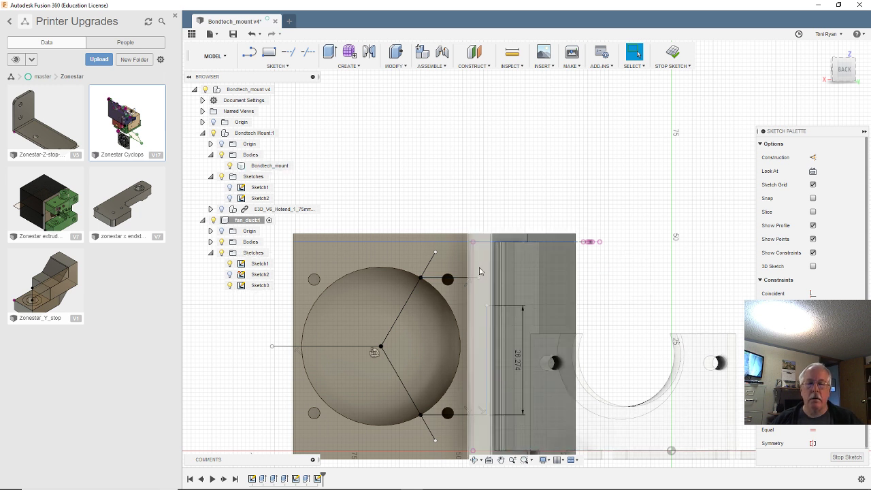
- Trim the upper and lower angled lines back to the fan circle's edge
scroll(404, 260, up, 3)
scroll(404, 260, up, 1)
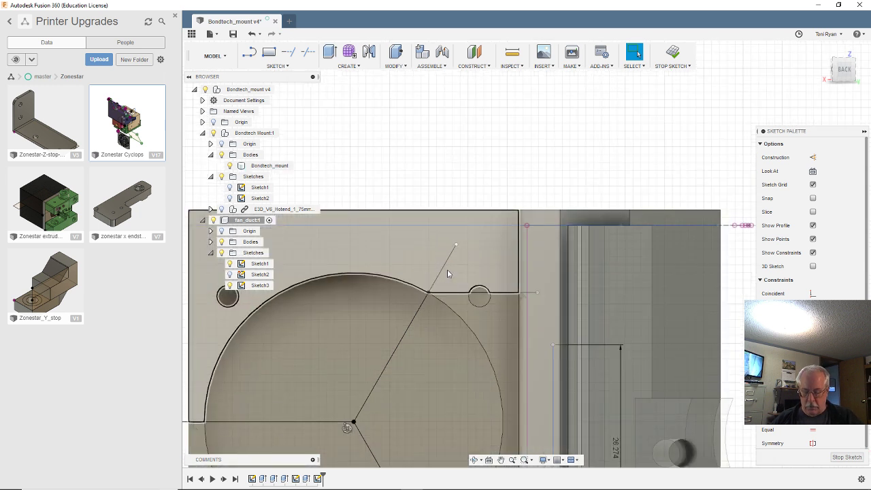
click(445, 267)
key(t)
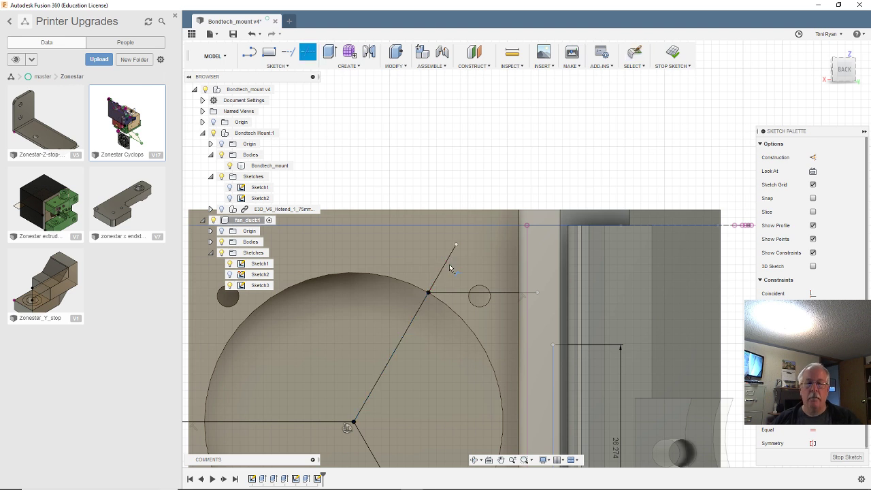
click(447, 262)
scroll(442, 284, down, 1)
scroll(442, 285, down, 3)
scroll(431, 331, up, 2)
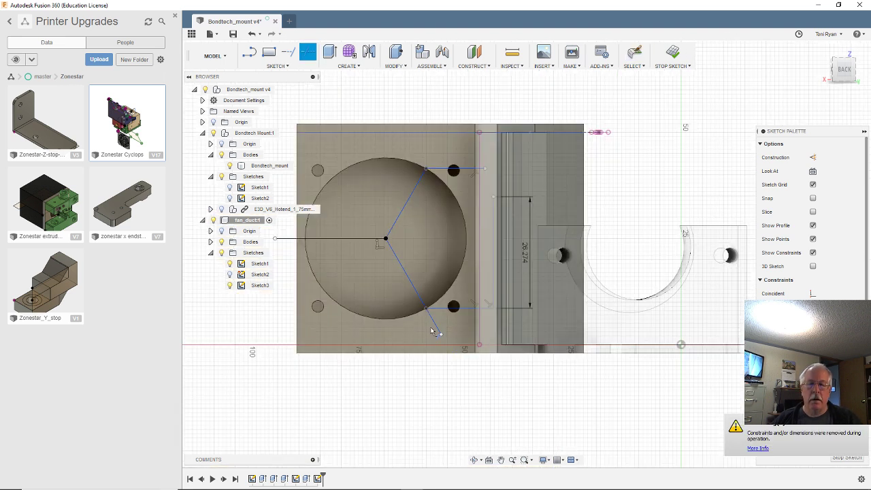
click(433, 325)
scroll(451, 306, down, 3)
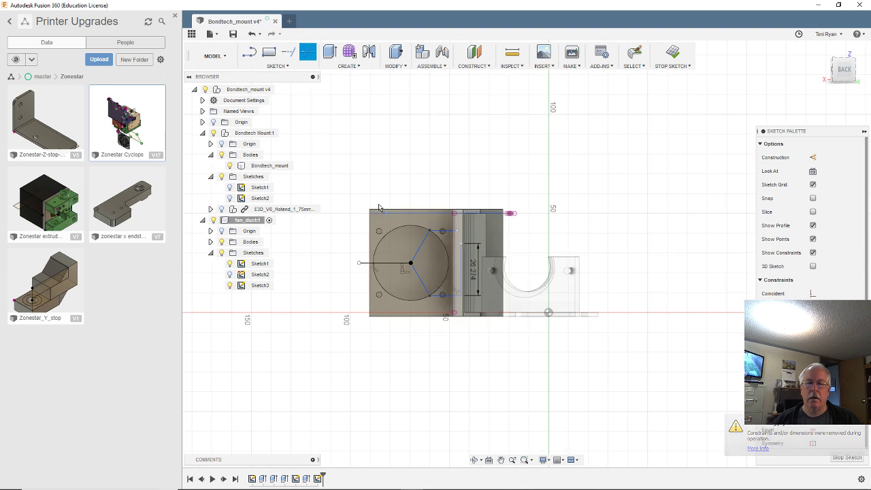
scroll(401, 304, up, 3)
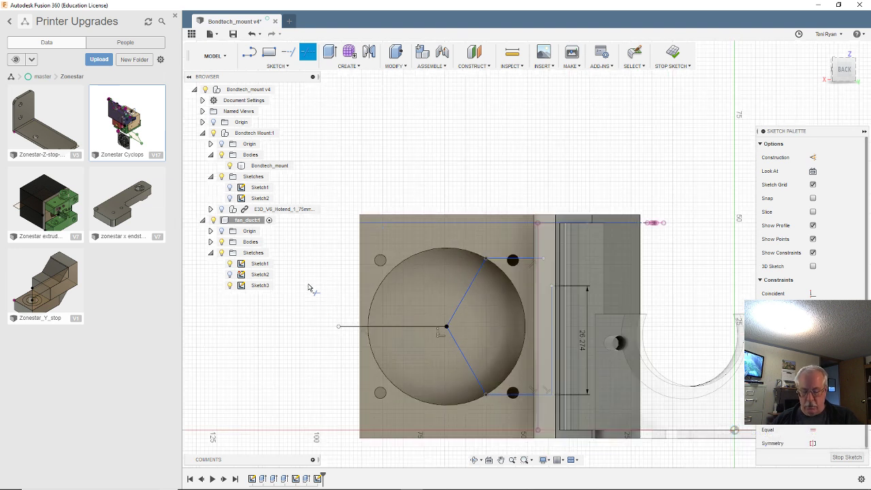
- Offset the horizontal centre line 1 mm to both sides
click(389, 325)
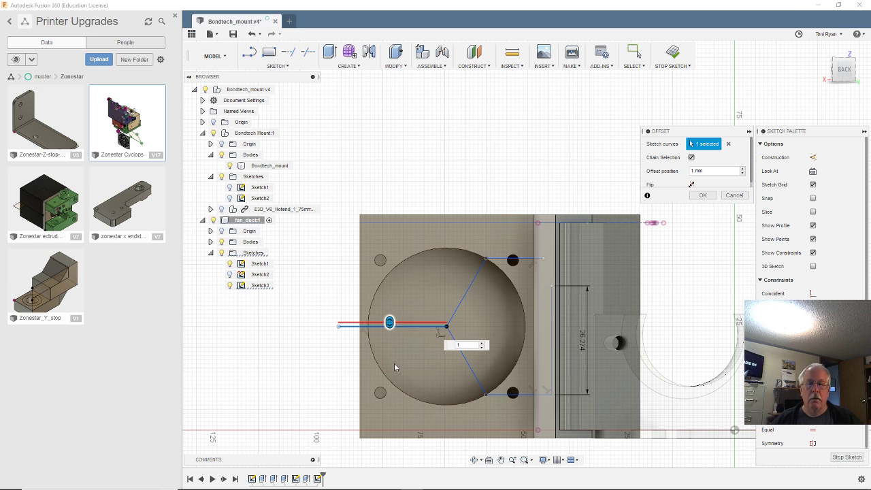
key(Return)
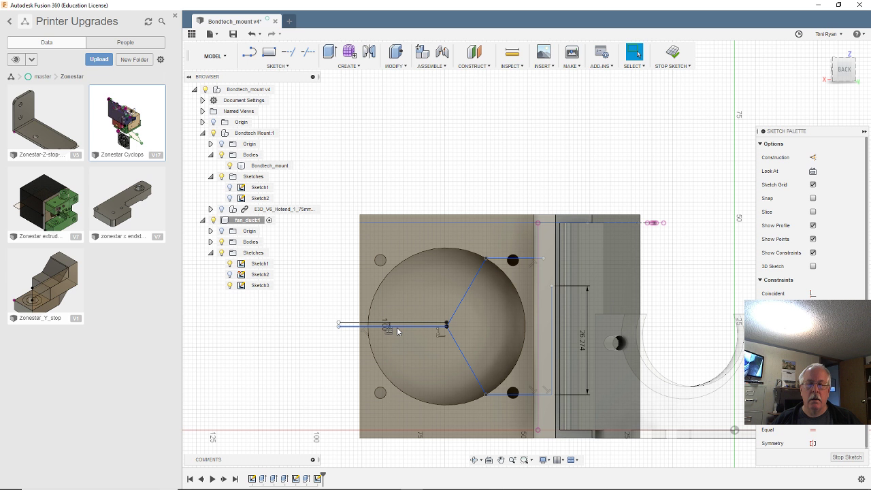
key(o)
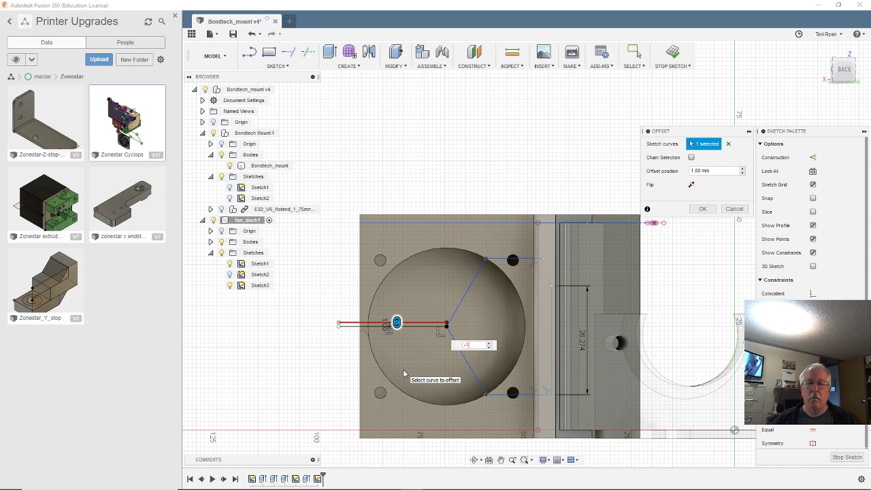
drag(398, 324, 398, 333)
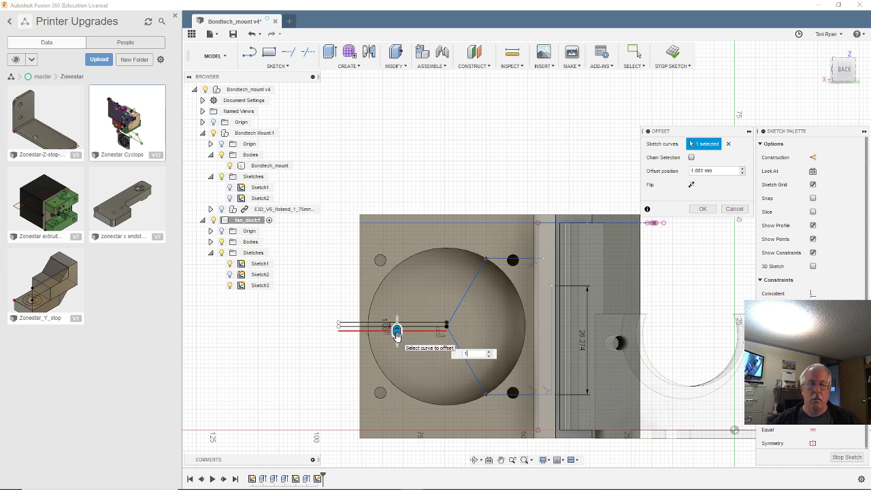
key(Return)
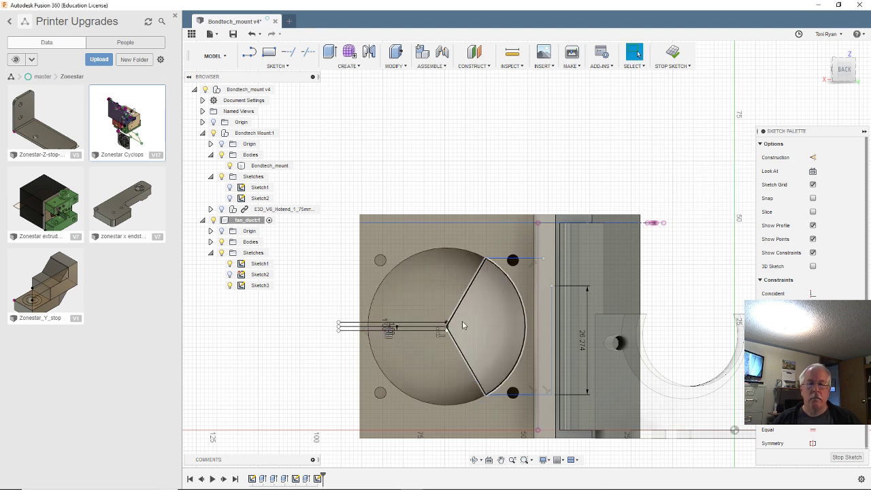
- Offset the upper and lower angled vane lines 1 mm each
scroll(461, 325, up, 2)
click(458, 303)
key(o)
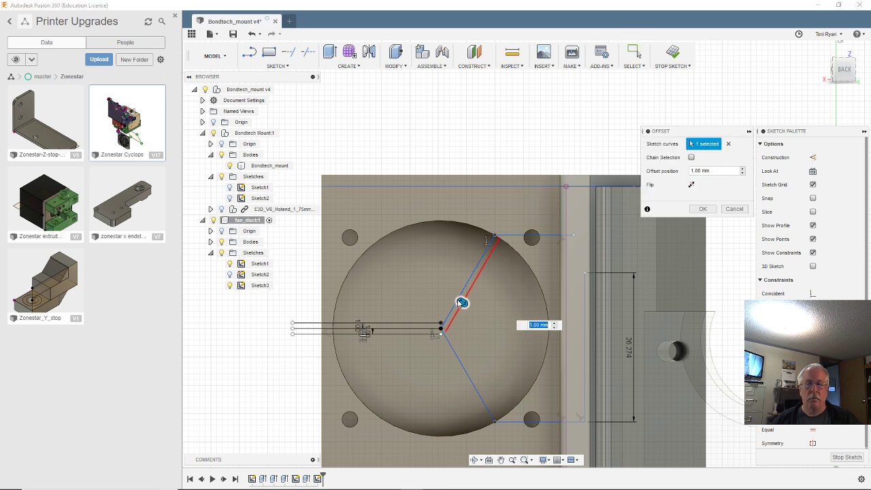
key(Return)
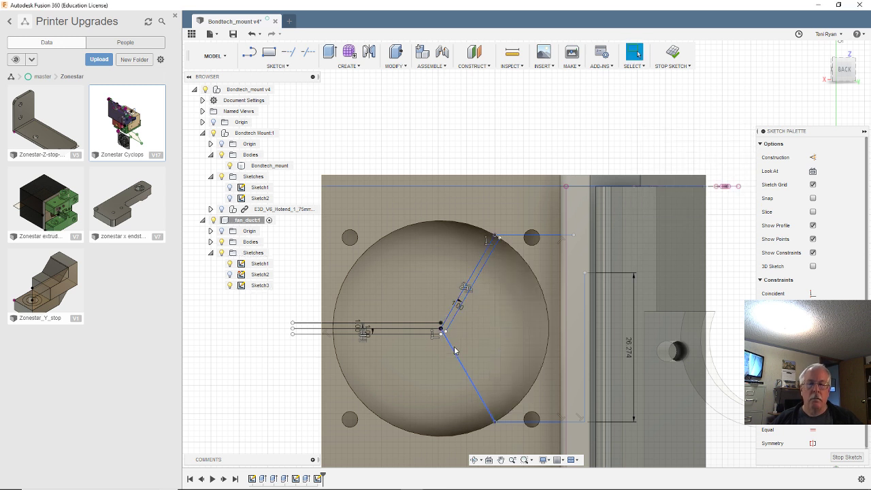
click(456, 351)
key(o)
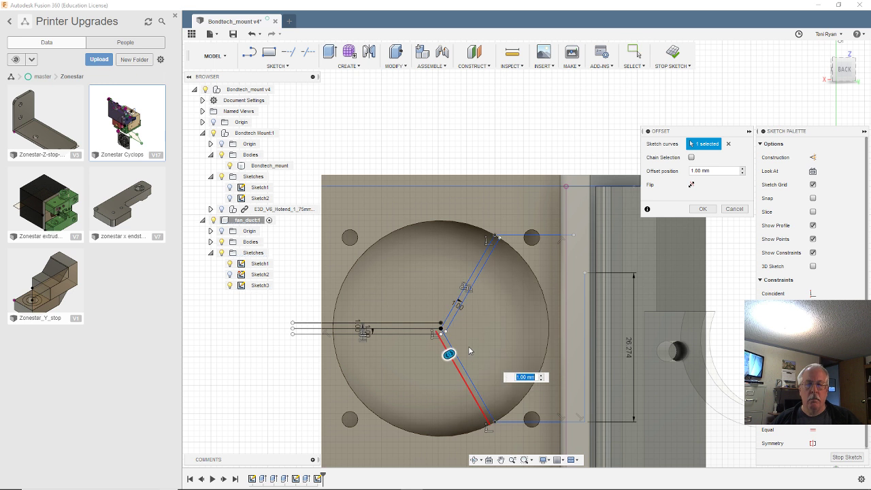
key(Return)
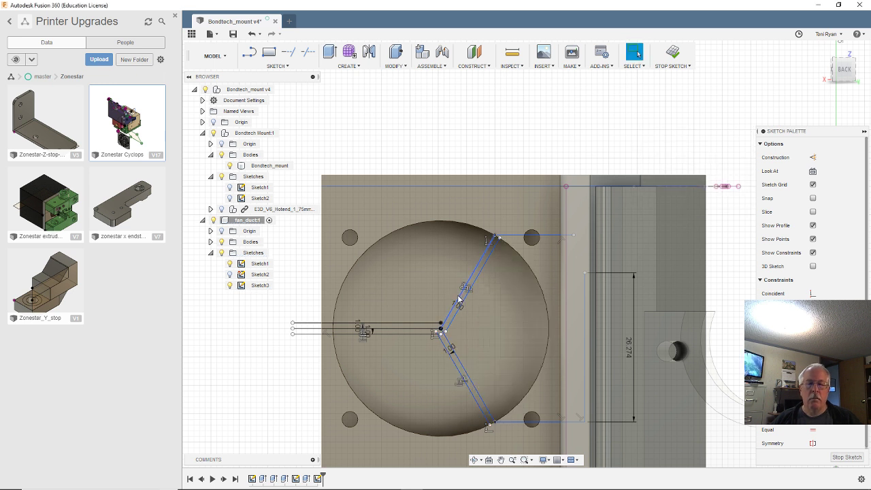
- Add a second 1 mm offset on the other side of the upper angled line
click(454, 294)
key(o)
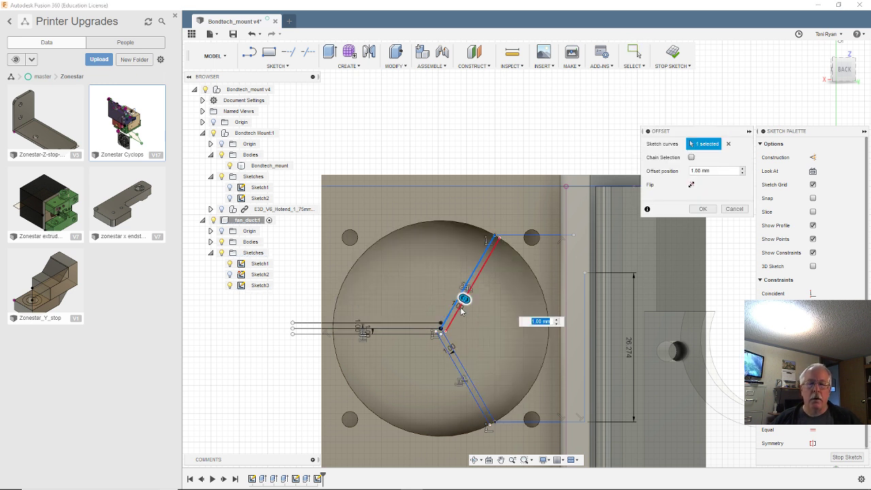
drag(463, 299, 451, 292)
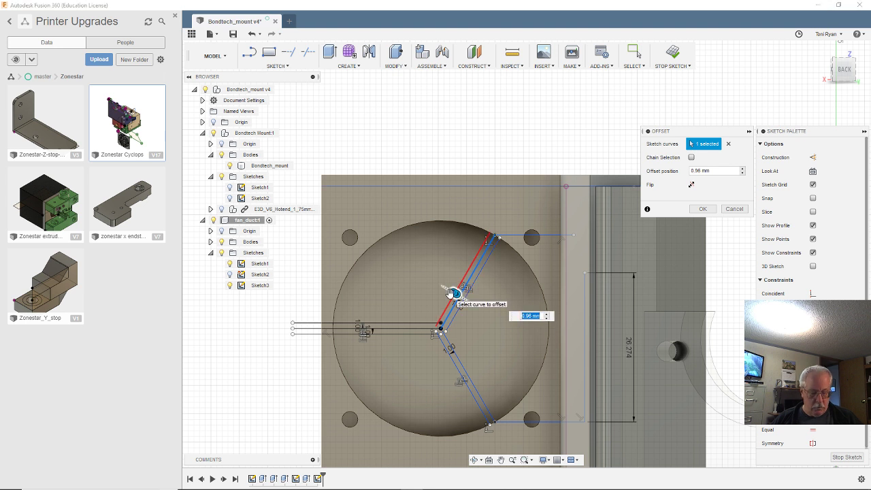
key(Return)
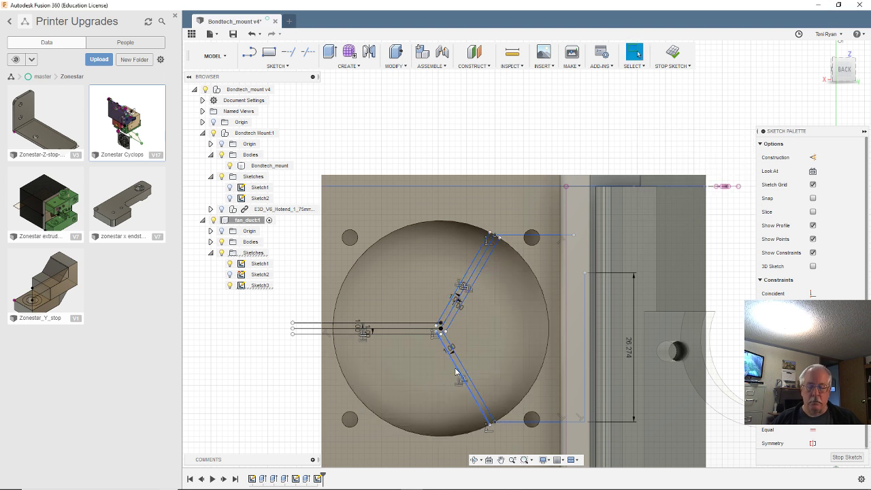
- Add a second 1 mm offset on the other side of the lower angled line
click(455, 371)
key(o)
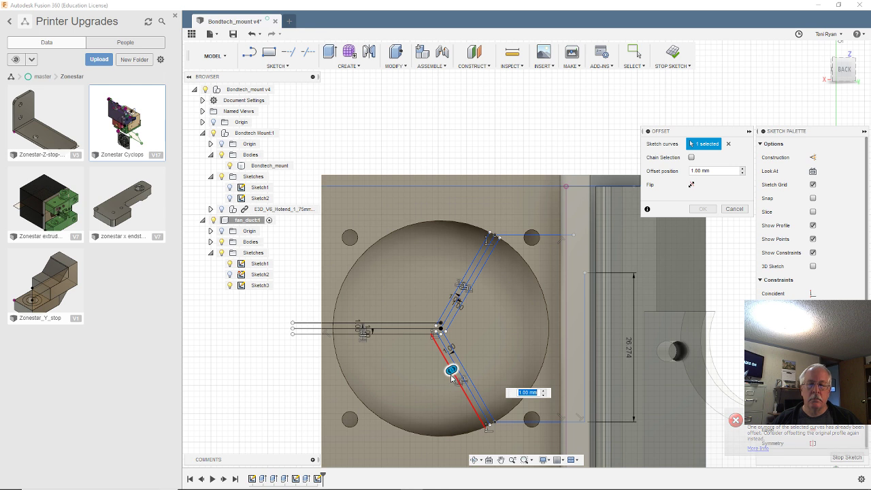
scroll(461, 394, up, 1)
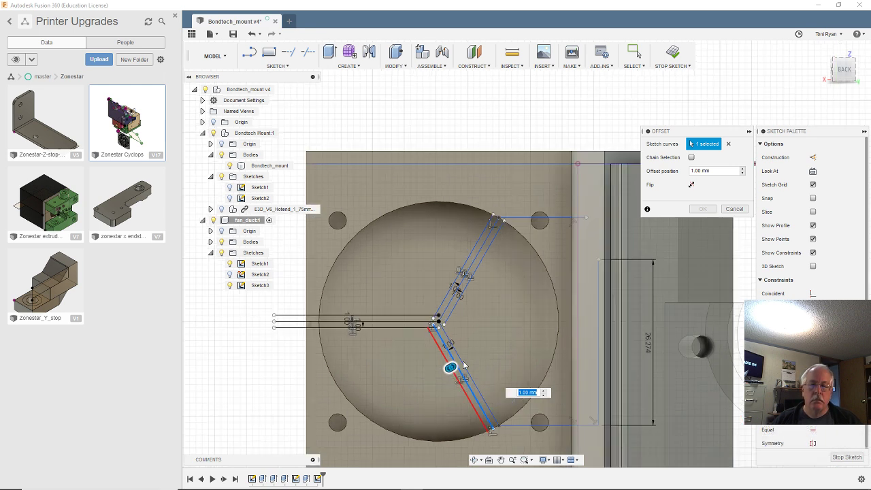
scroll(455, 378, up, 3)
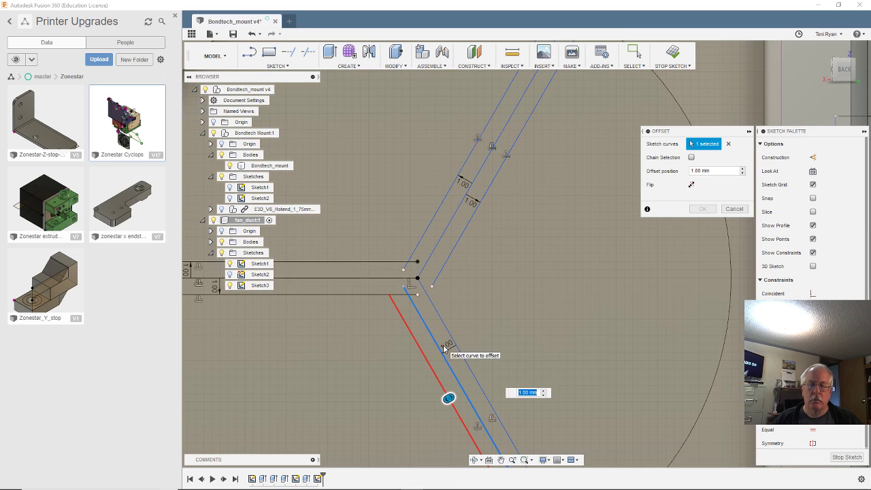
key(Escape)
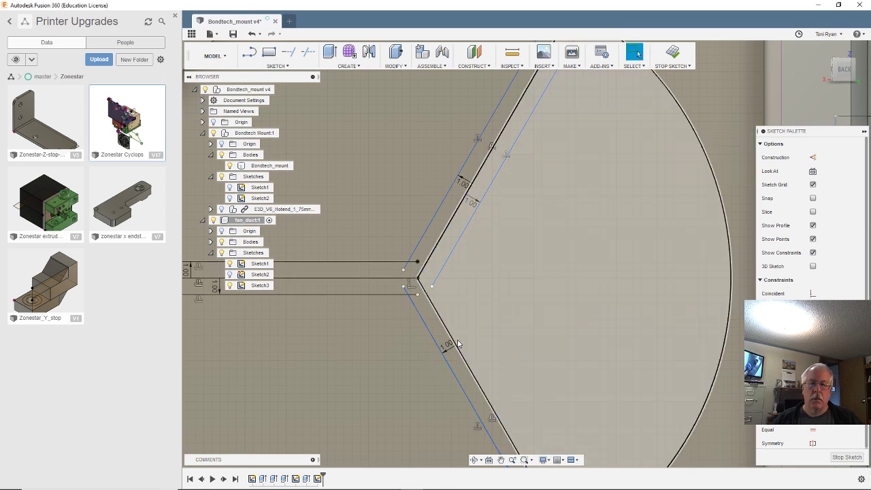
key(o)
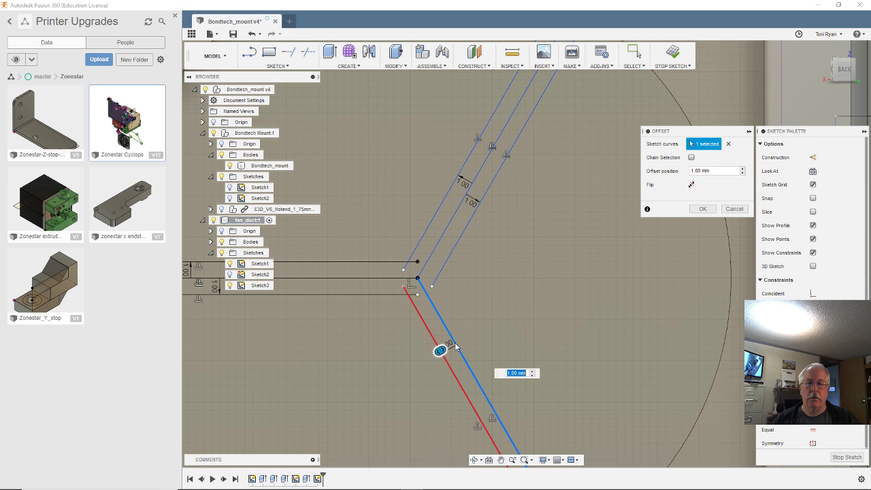
drag(439, 350, 474, 337)
key(Return)
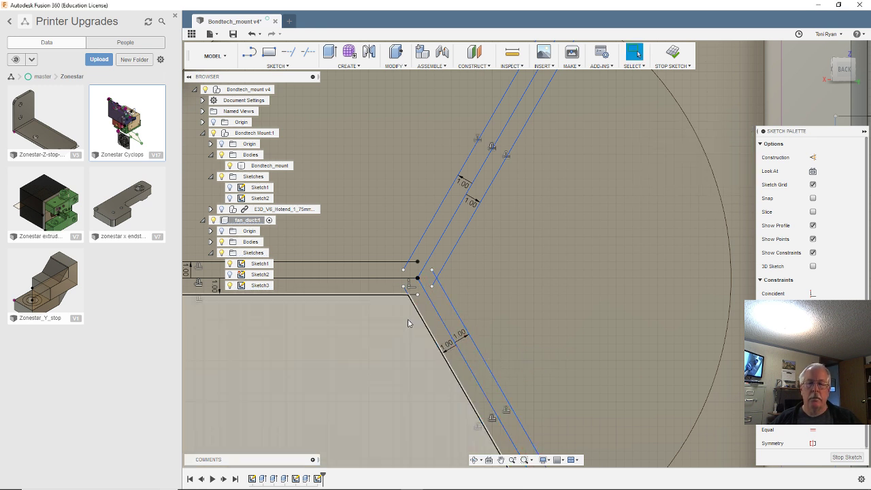
scroll(408, 316, down, 4)
scroll(472, 393, up, 5)
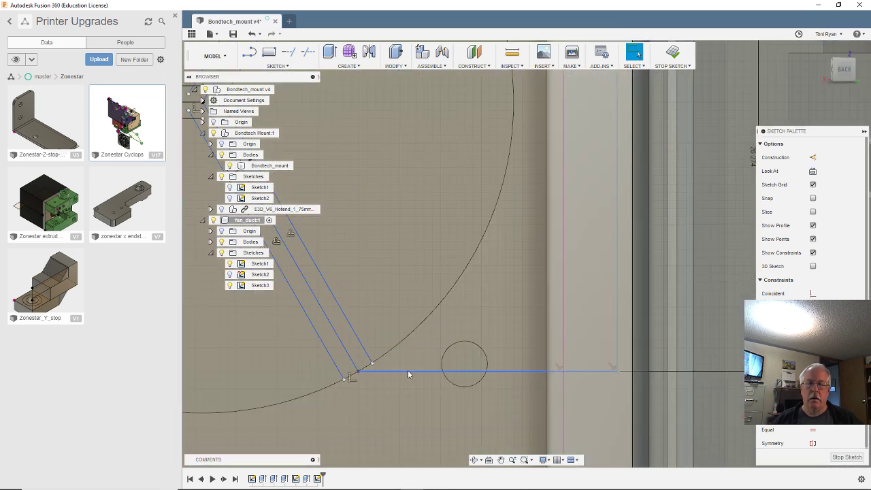
- Offset the bottom horizontal line 1.00 mm downward to form its second wall
key(o)
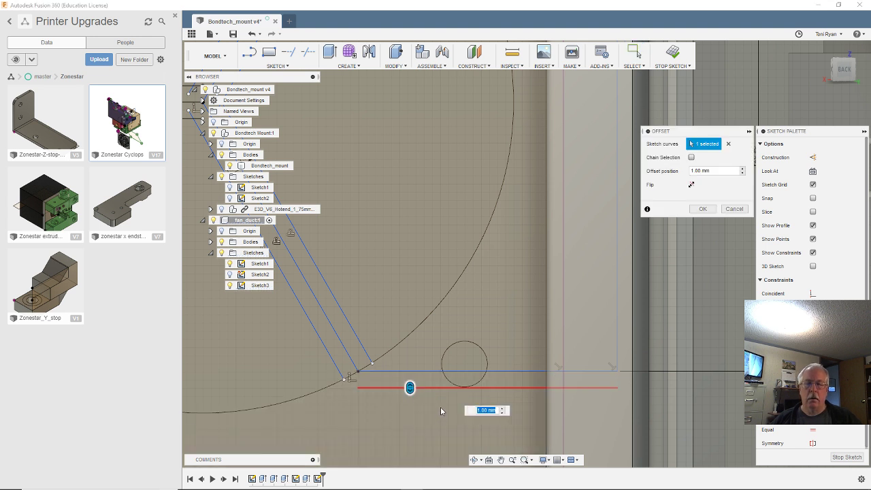
key(Return)
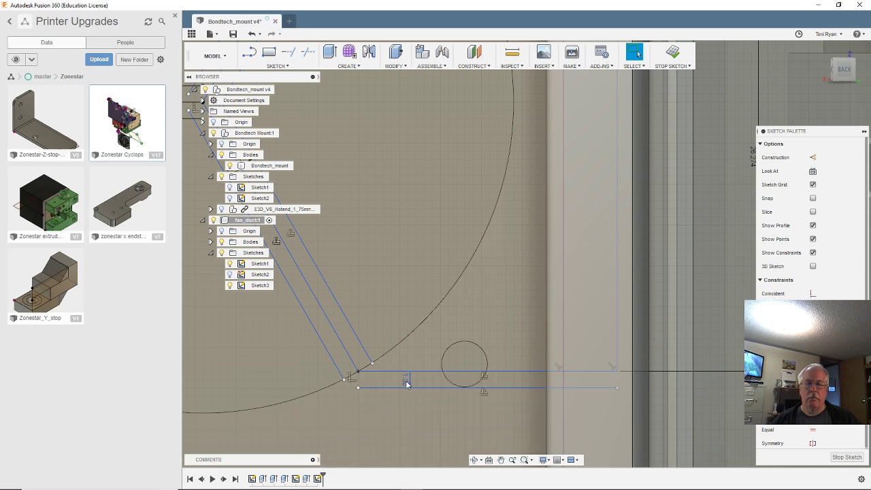
scroll(427, 381, down, 5)
scroll(326, 289, down, 2)
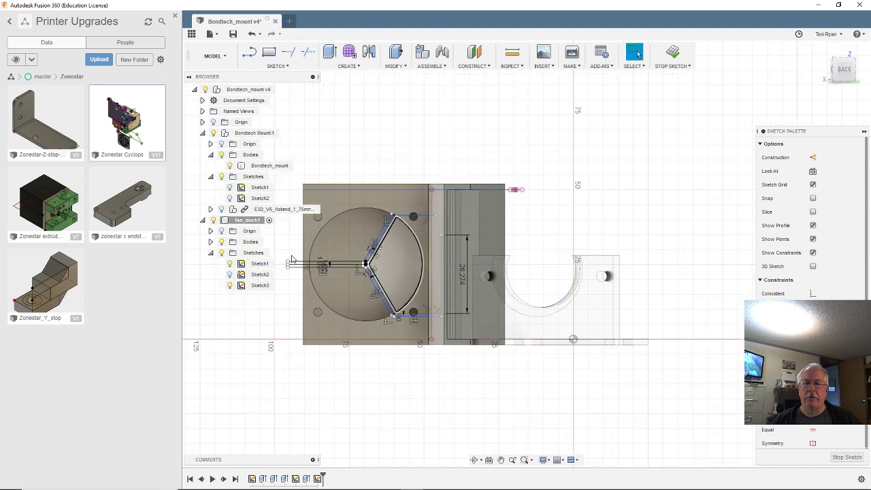
scroll(399, 280, down, 3)
scroll(327, 270, up, 3)
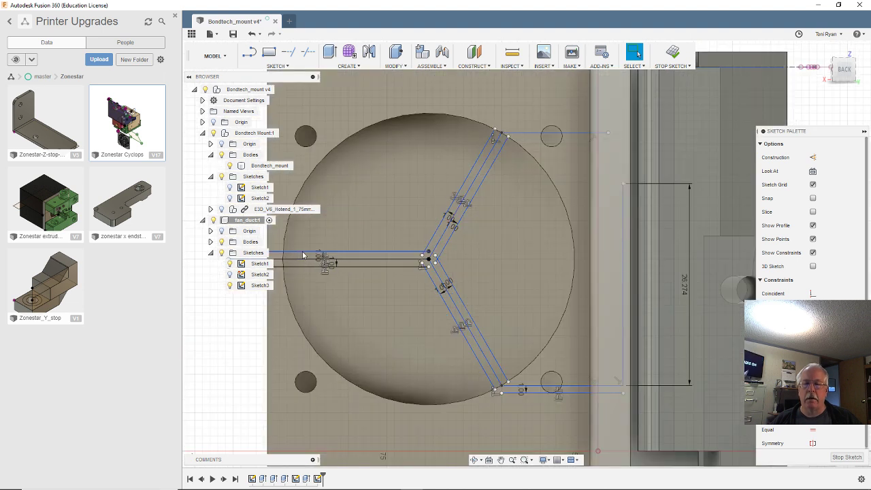
- Change the first three 1.00 vane offset dimensions to 0.5 mm
scroll(327, 266, up, 6)
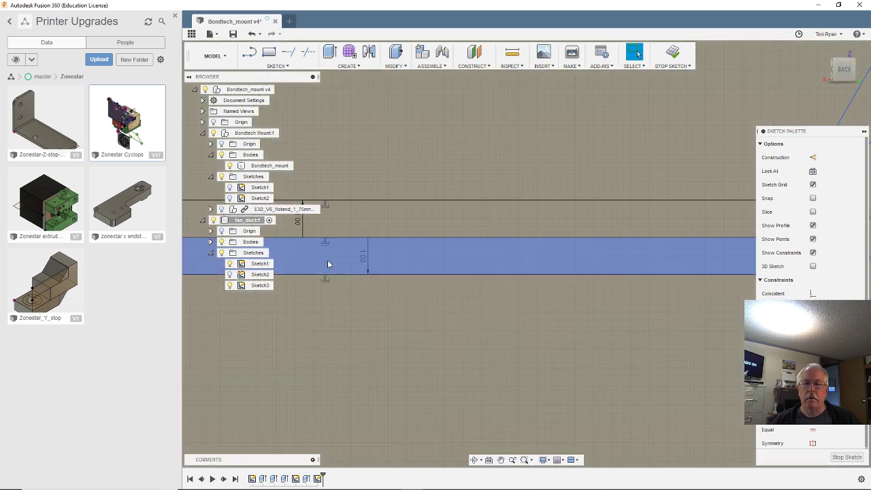
double_click(363, 256)
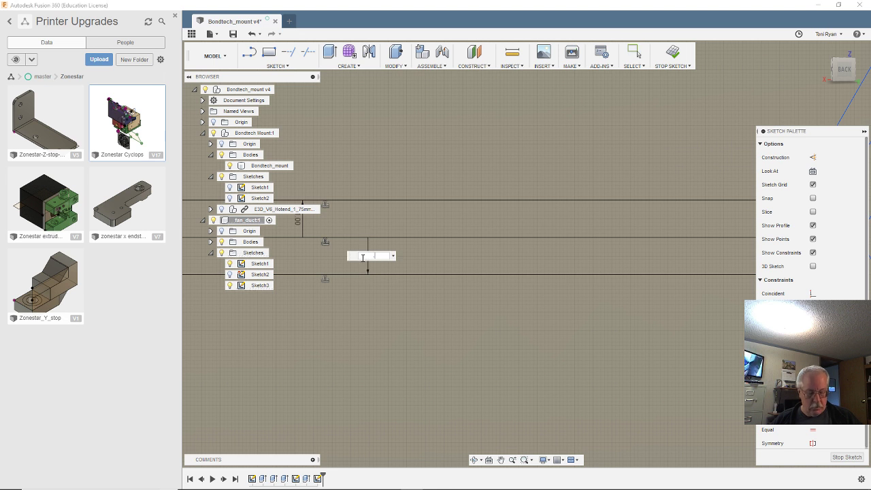
text(.5)
key(Return)
scroll(326, 219, down, 3)
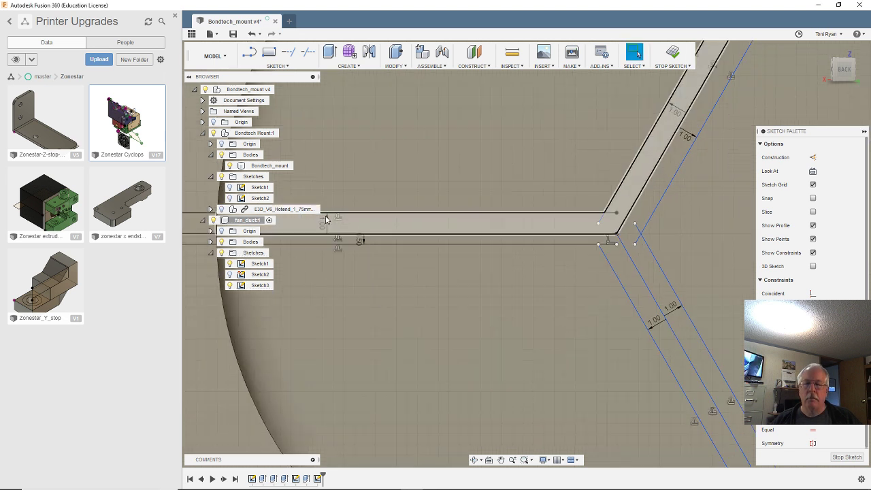
double_click(324, 228)
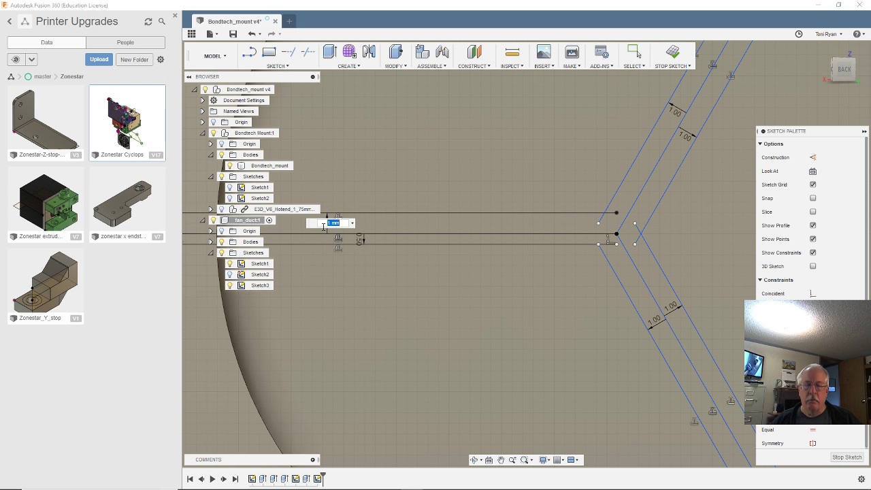
text(.5)
key(Return)
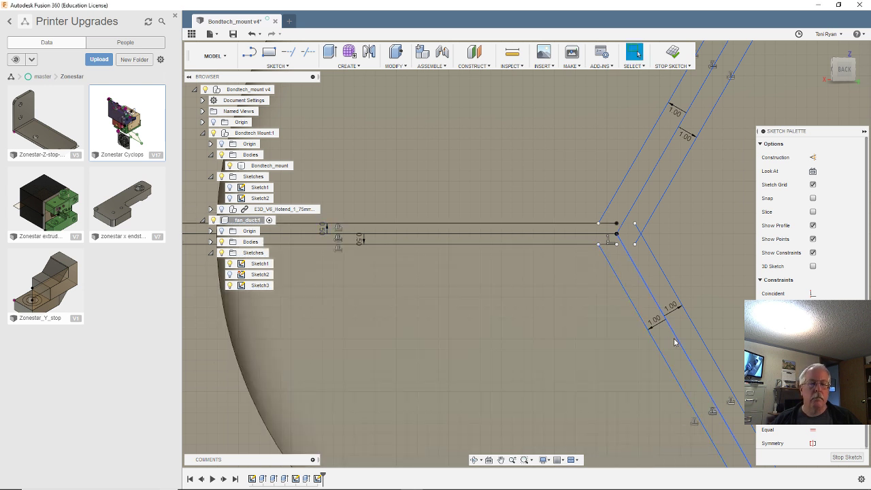
double_click(654, 320)
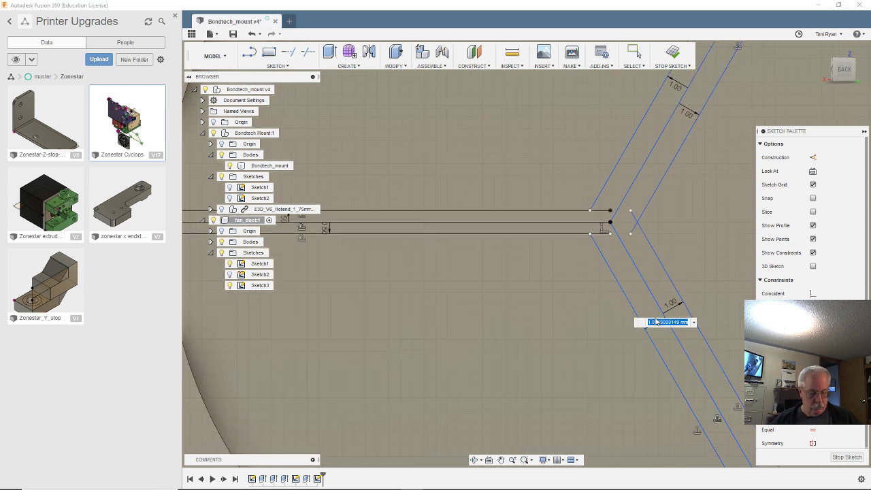
text(.5)
key(Return)
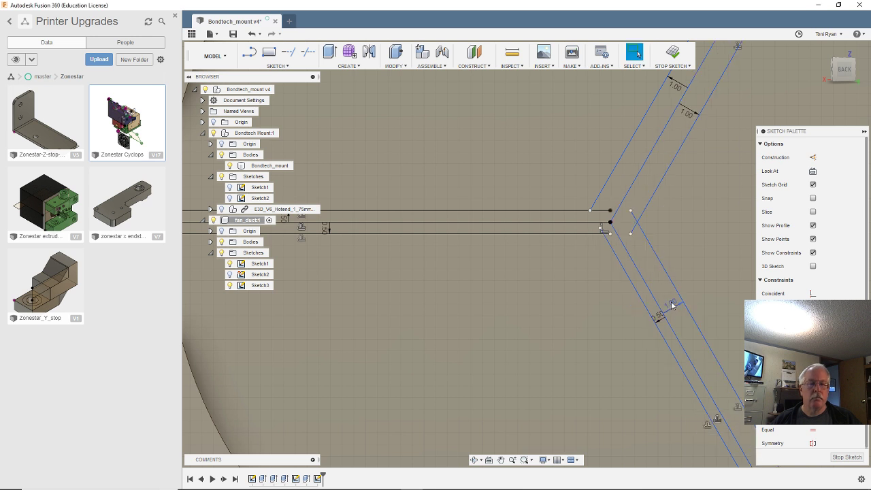
- Change the remaining lower and upper wall offset dimensions to 0.5 mm
double_click(671, 305)
text(.5)
key(Return)
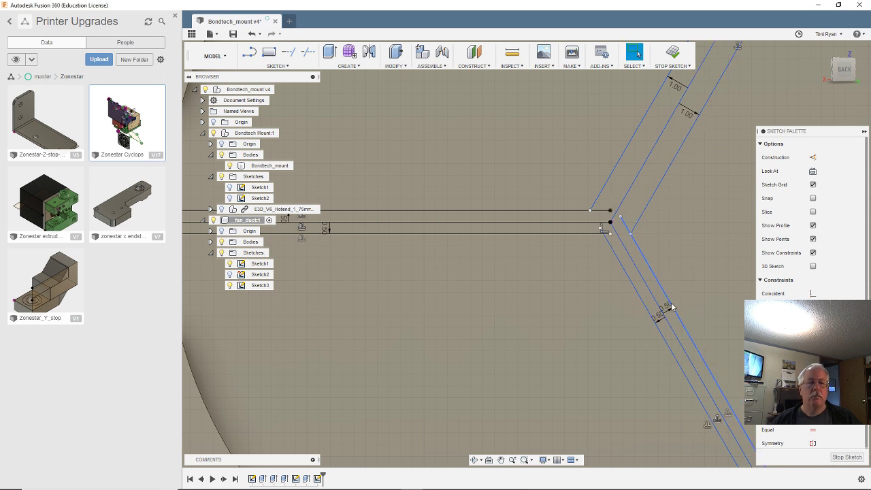
double_click(689, 117)
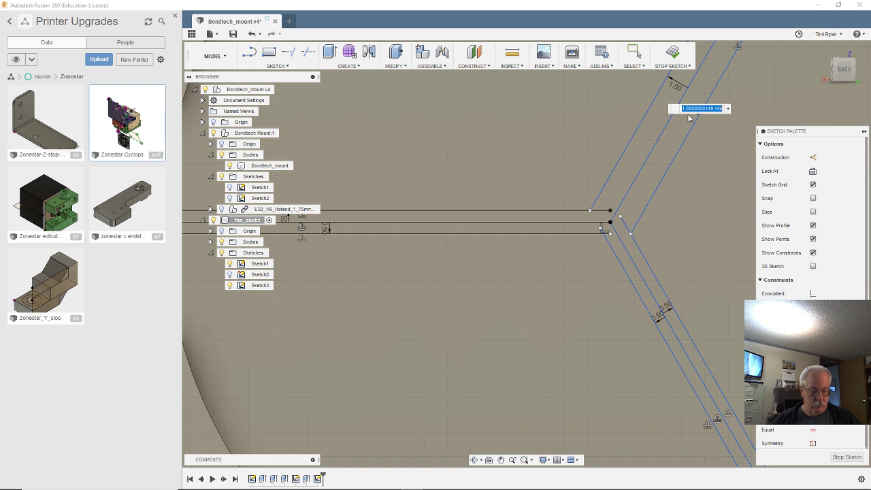
text(.5)
key(Return)
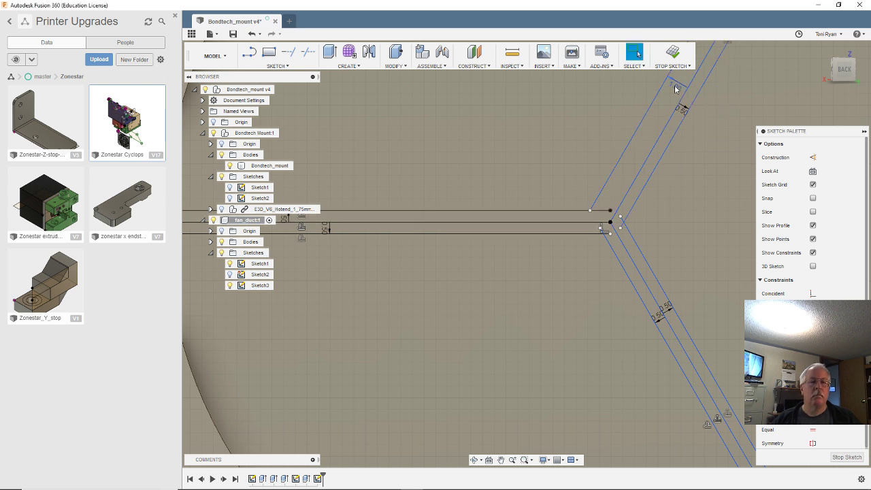
double_click(676, 87)
key(Return)
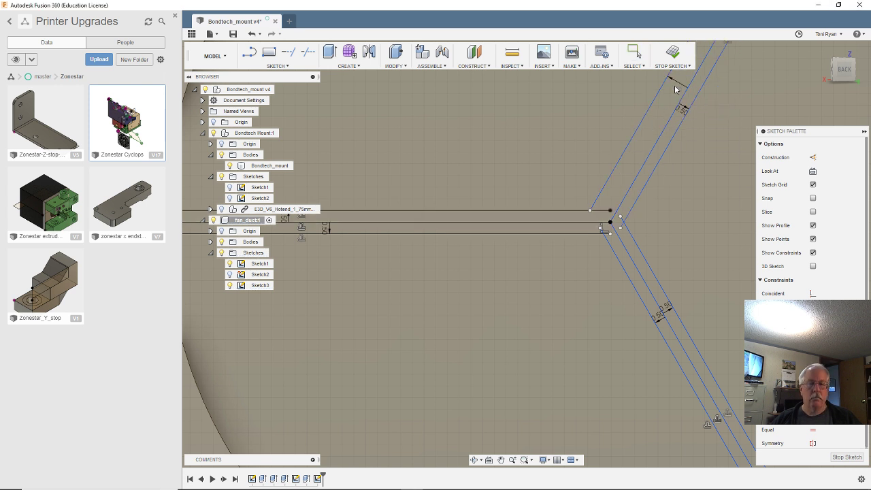
scroll(508, 170, down, 5)
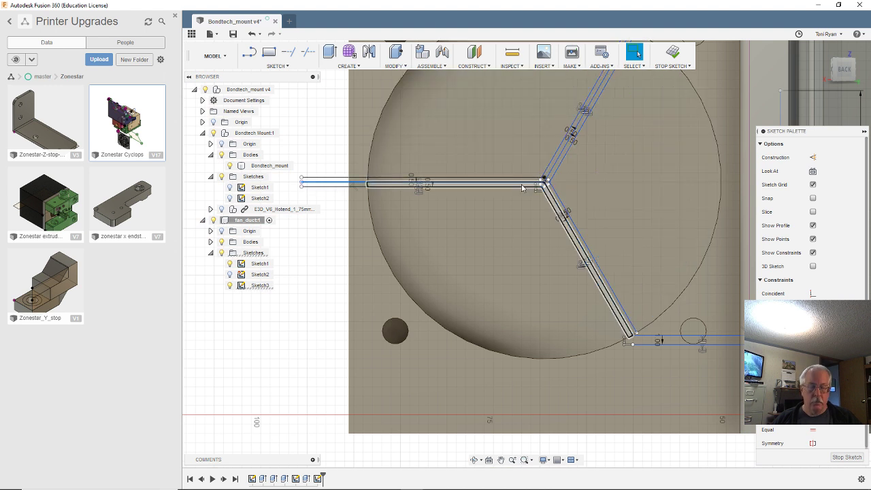
- Convert the lower diagonal slot lines to construction lines
click(553, 199)
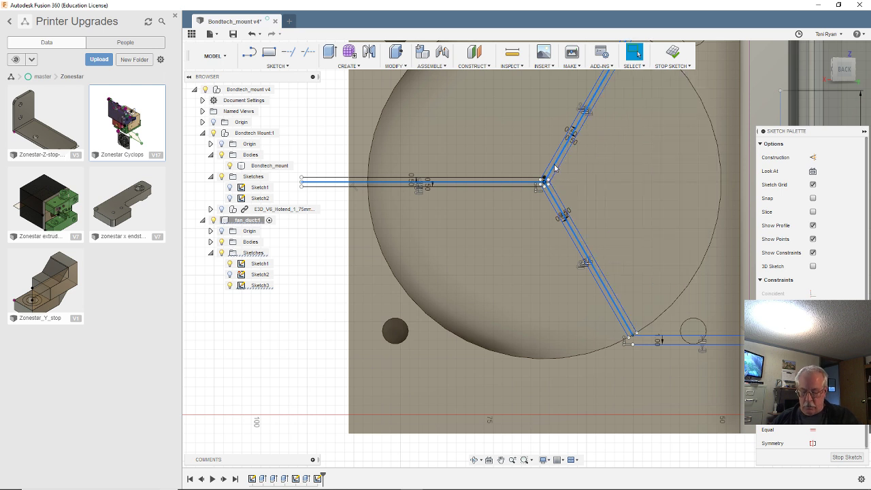
key(x)
scroll(556, 178, down, 2)
scroll(561, 193, up, 5)
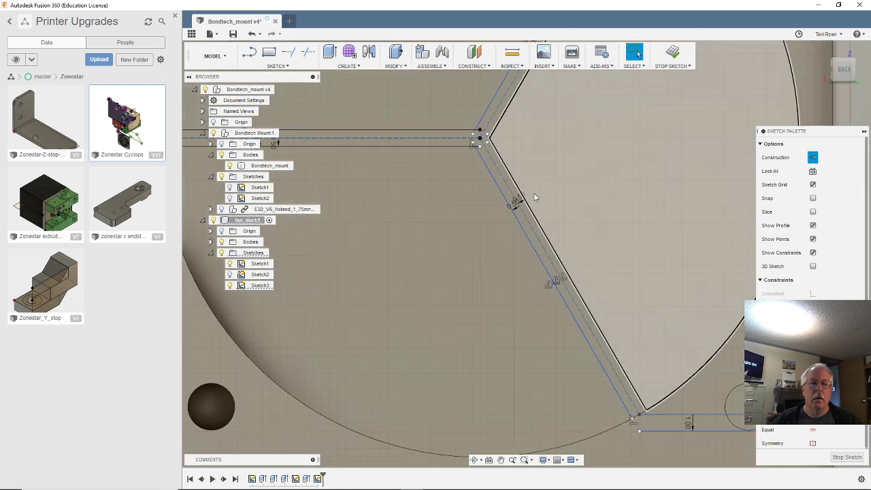
scroll(433, 193, down, 2)
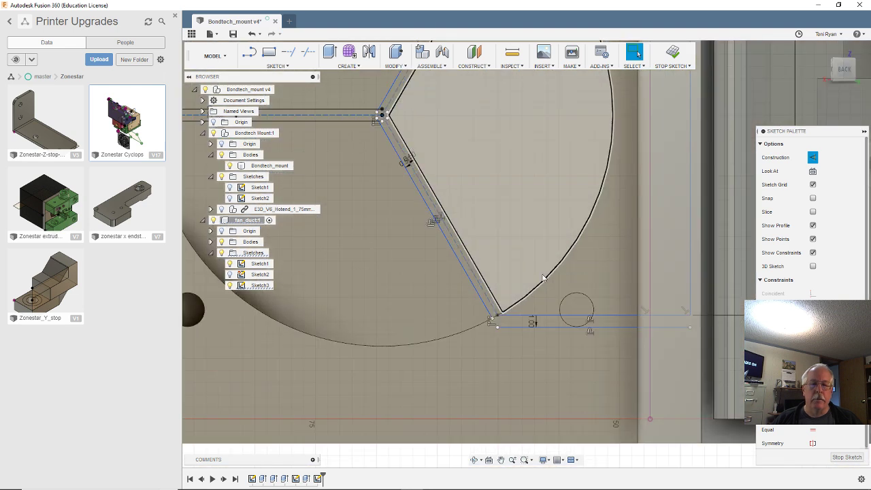
scroll(503, 338, up, 3)
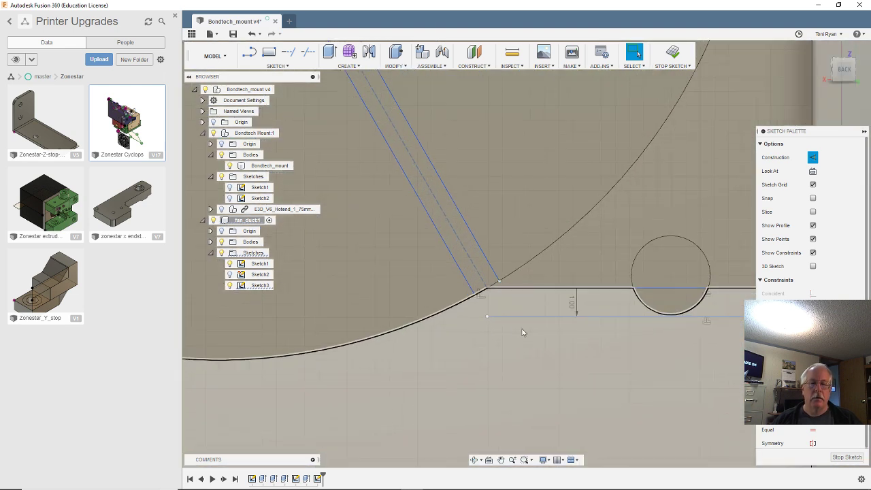
- Change the 1.00 slot width dimension to 0.5 mm
double_click(570, 305)
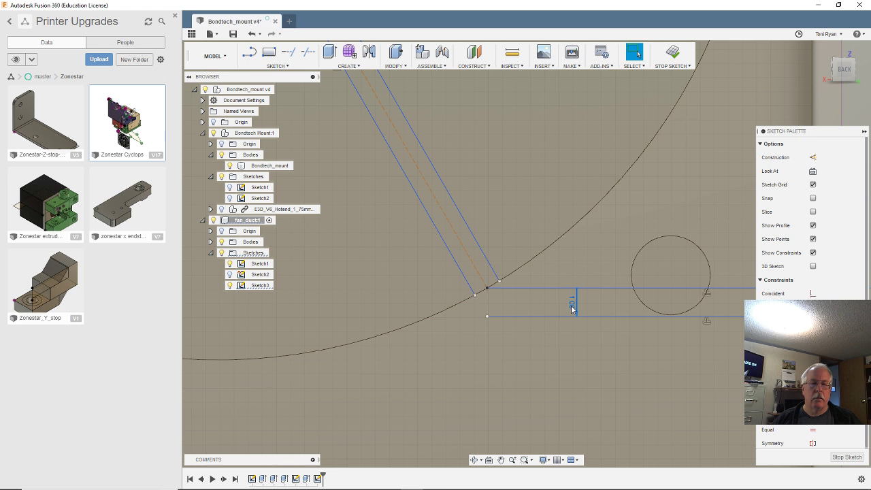
text(0.5)
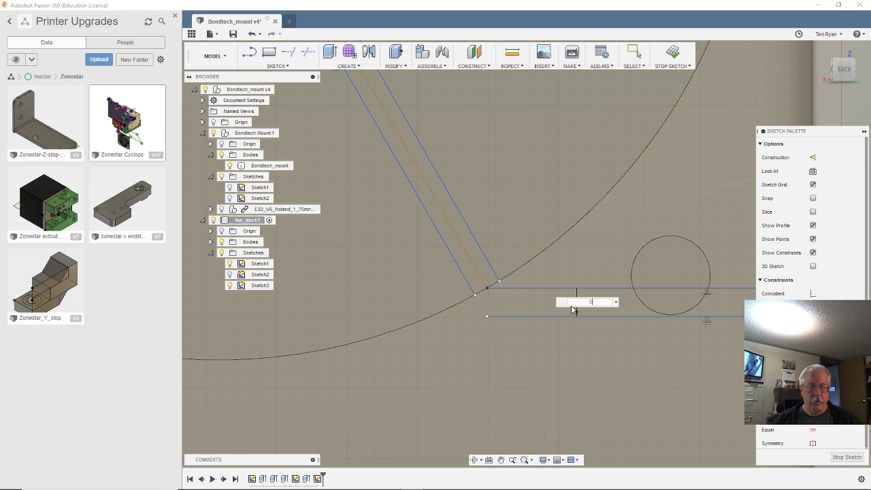
key(Return)
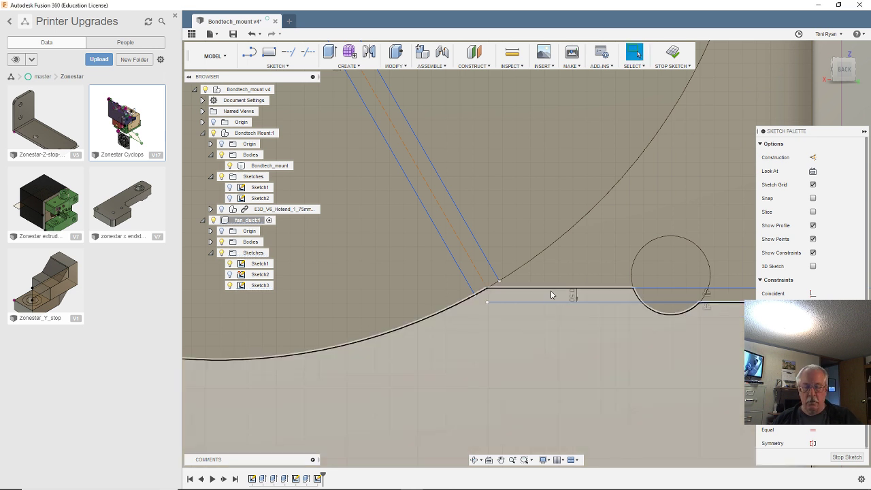
- Offset the upper slot line 0.5 mm above itself
key(o)
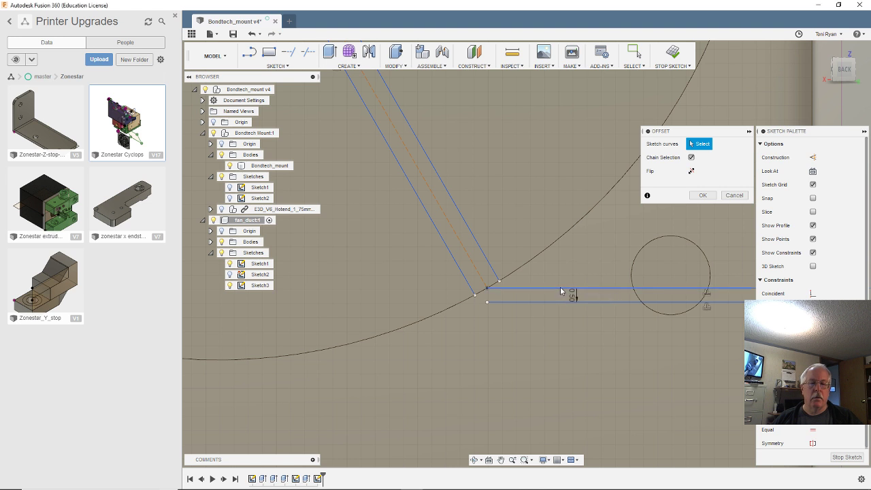
click(560, 288)
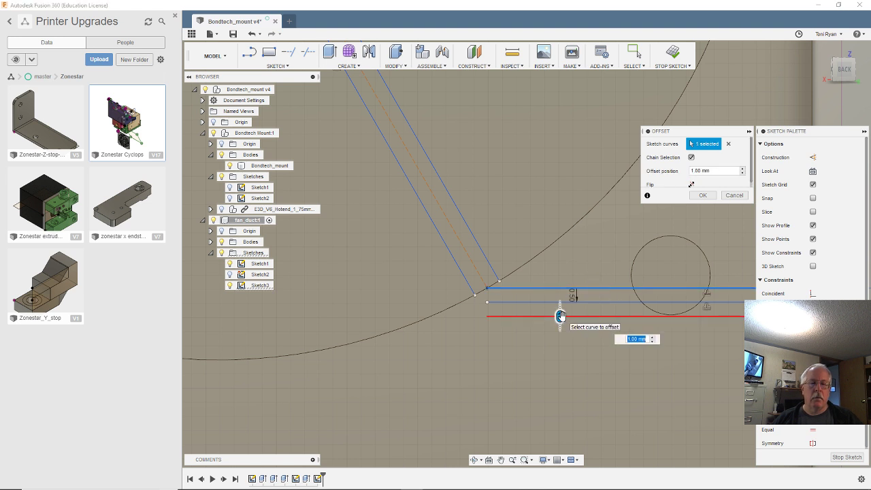
drag(560, 315, 557, 267)
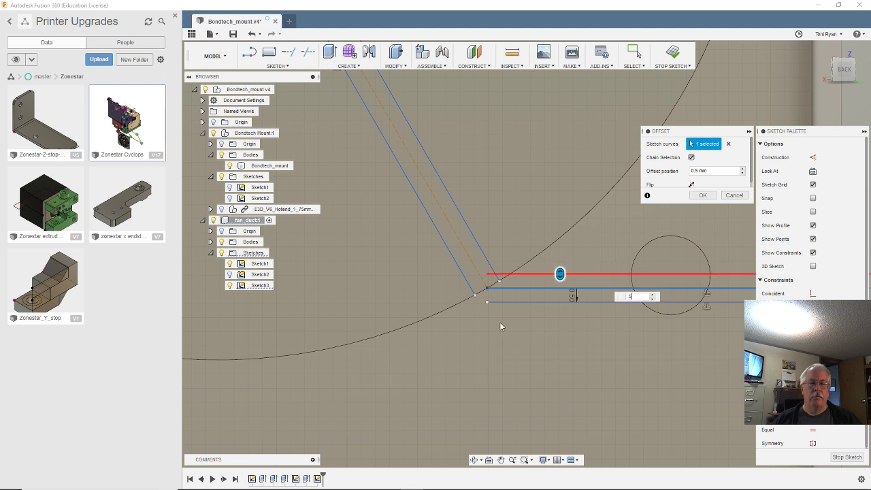
scroll(471, 321, down, 4)
scroll(483, 115, down, 3)
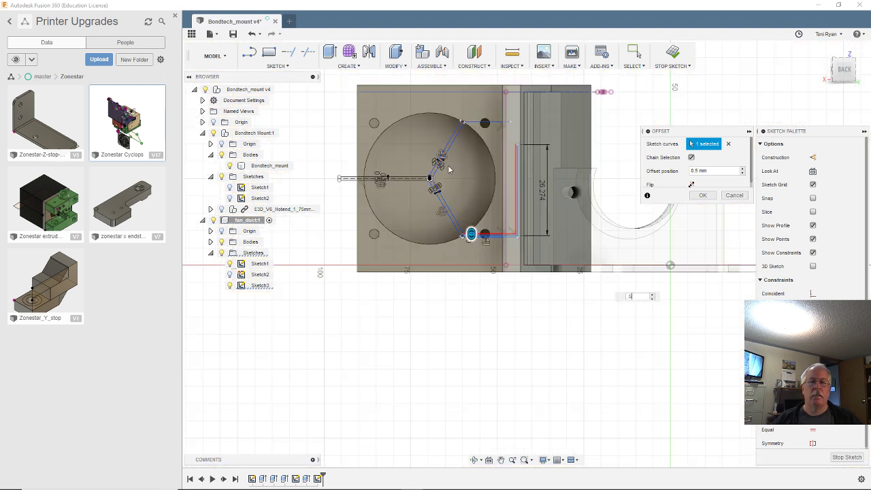
scroll(470, 114, up, 6)
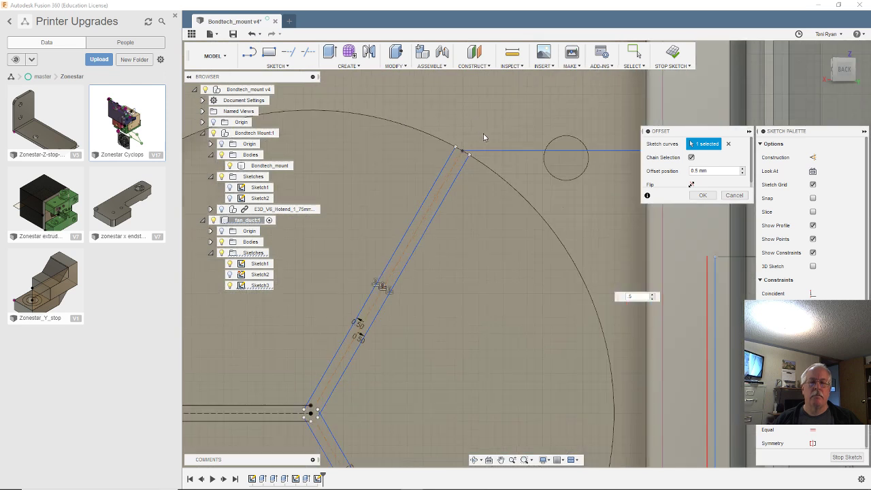
click(703, 195)
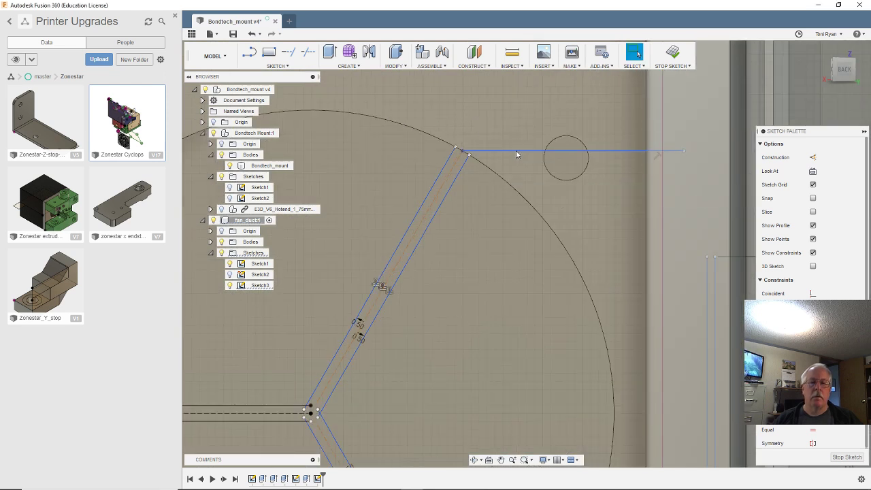
- Offset the top vane's horizontal line twice, placing walls on both sides
click(515, 153)
key(o)
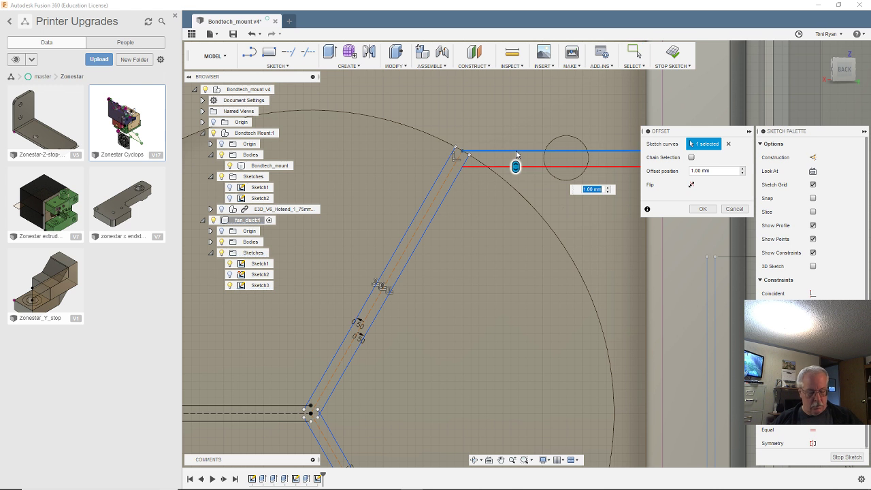
key(Return)
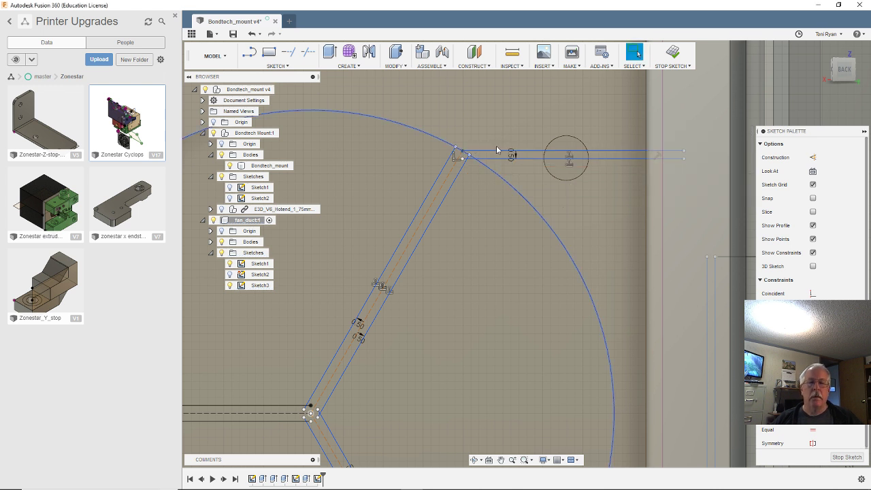
click(505, 151)
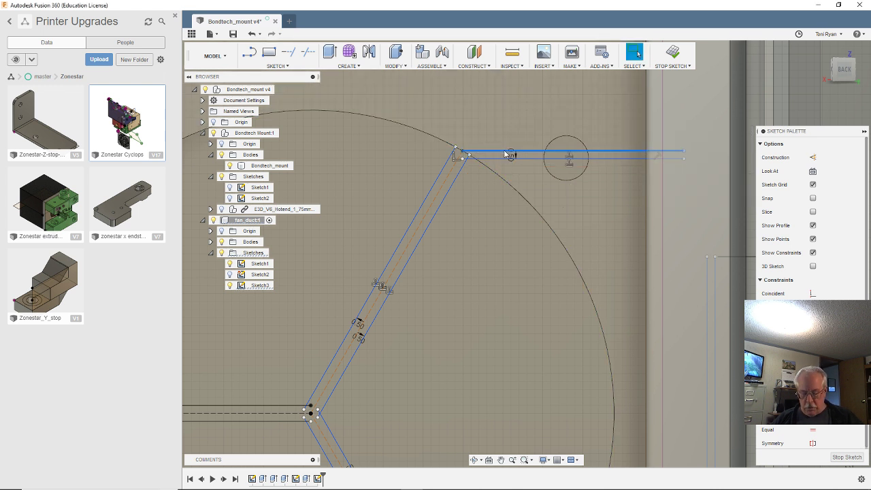
key(o)
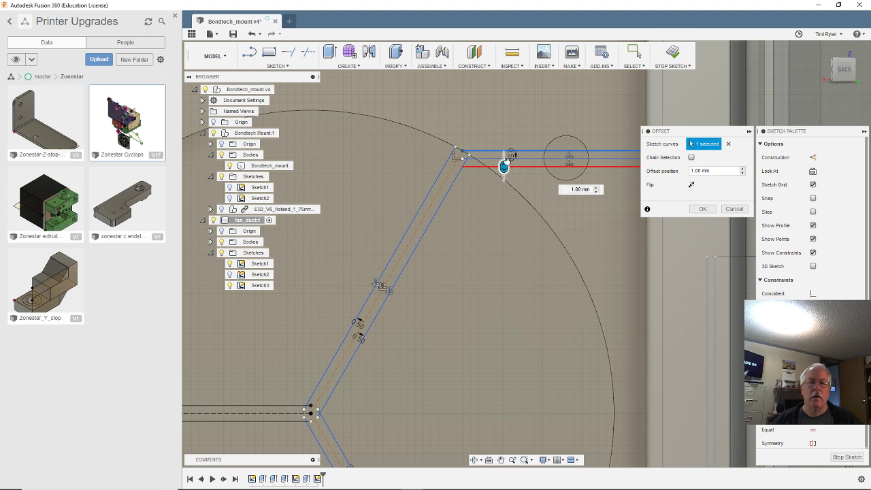
key(Return)
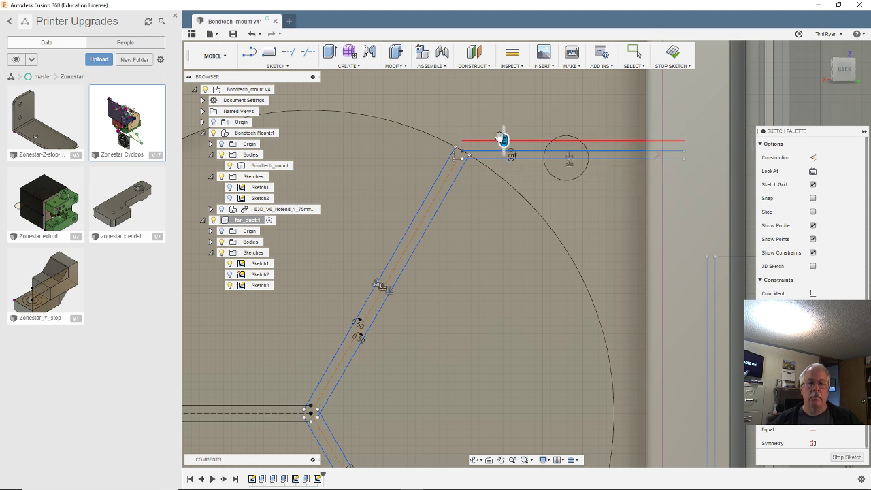
click(455, 144)
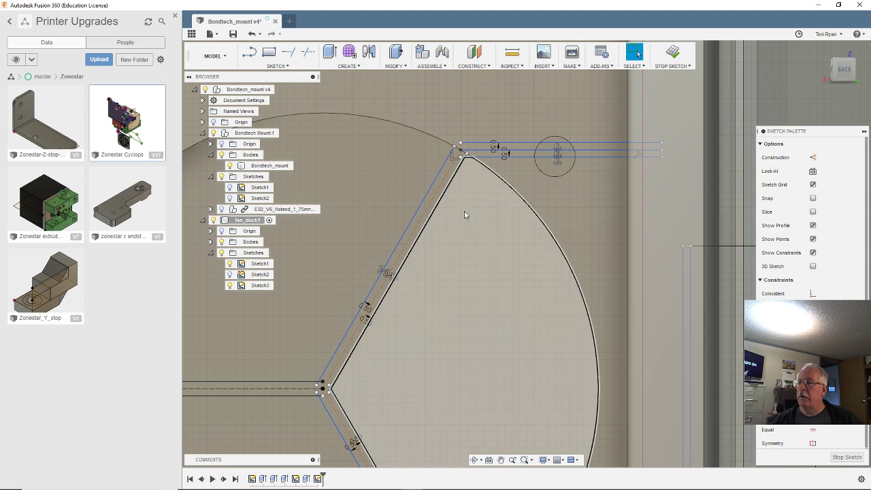
scroll(462, 204, down, 2)
scroll(348, 98, up, 1)
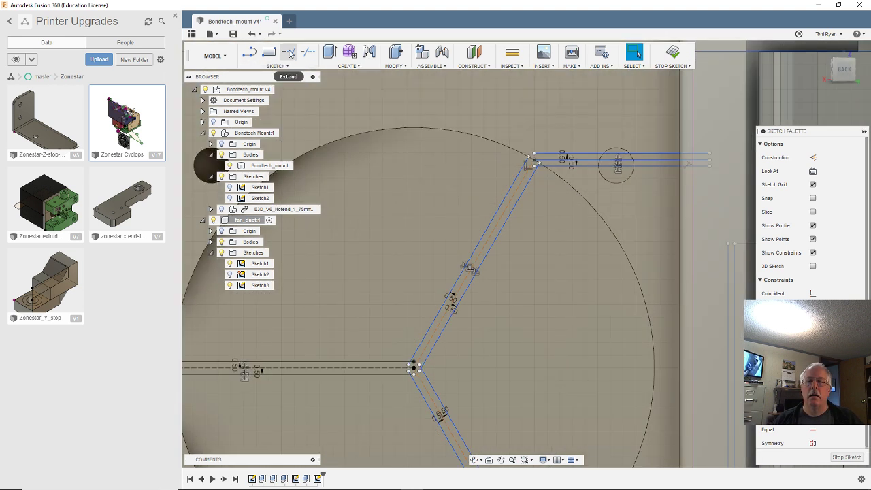
- Draw a line joining the top slot line's end to the middle line
click(288, 52)
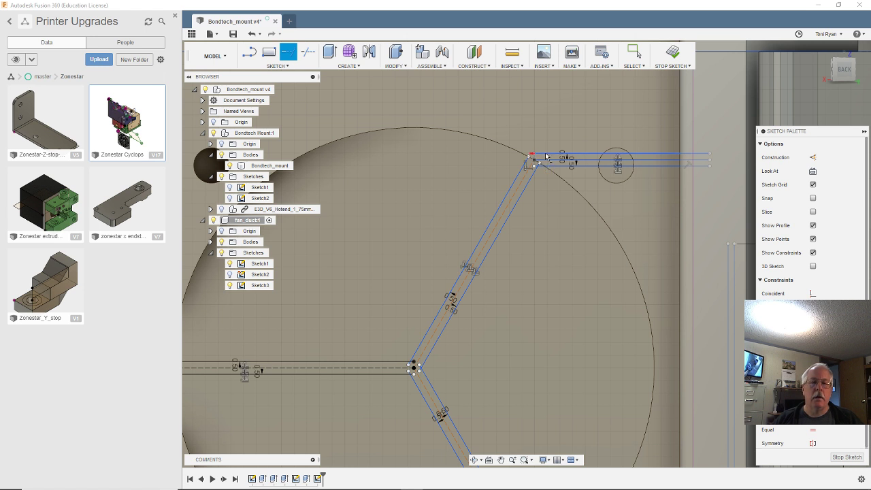
scroll(546, 156, up, 2)
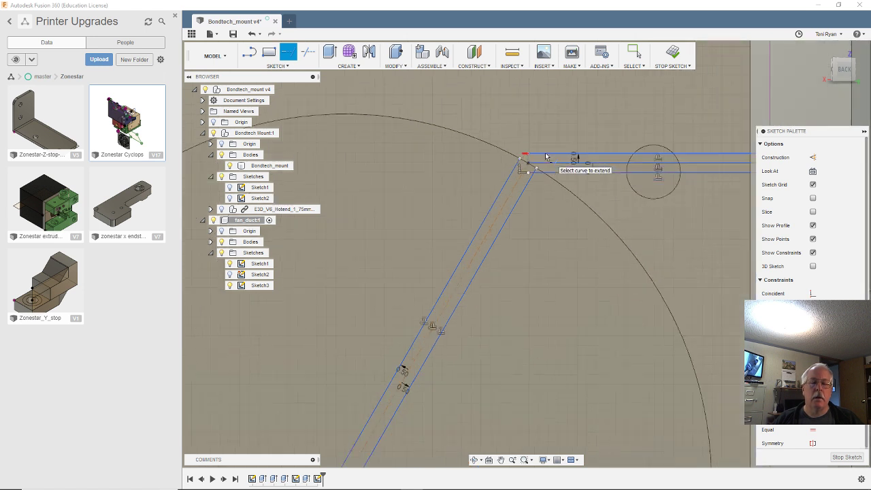
click(502, 156)
click(512, 173)
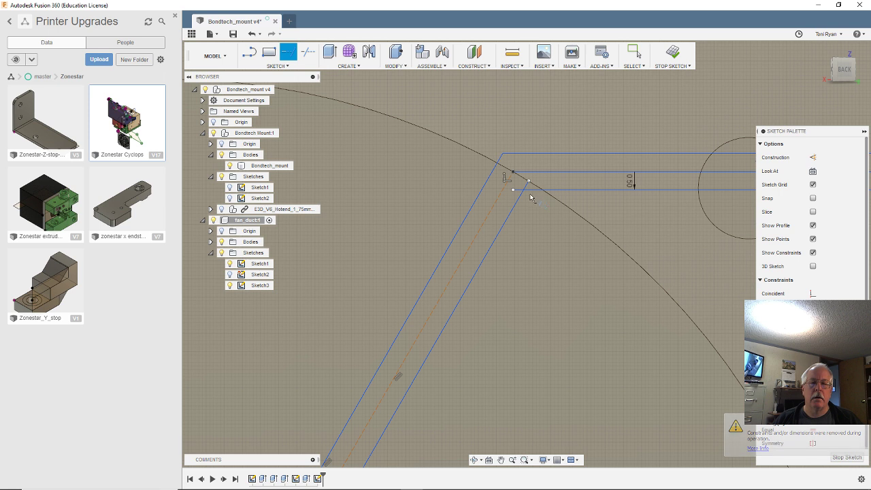
scroll(531, 197, down, 6)
scroll(569, 321, up, 4)
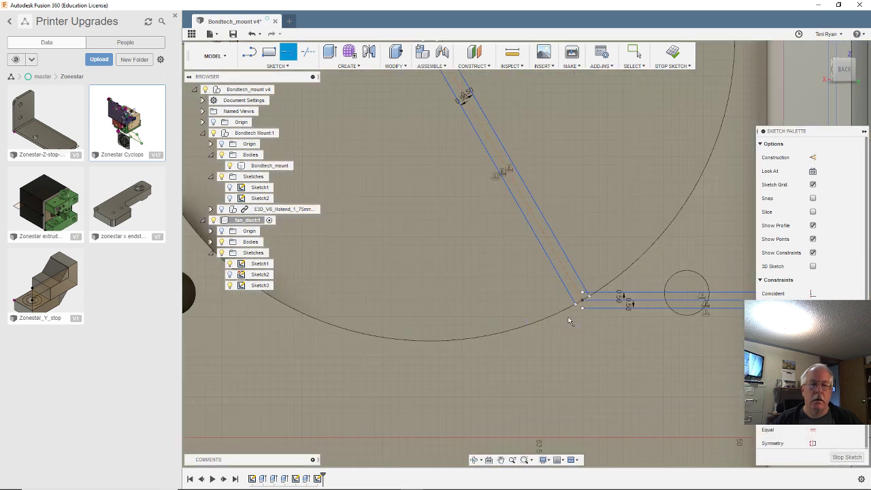
scroll(569, 302, up, 2)
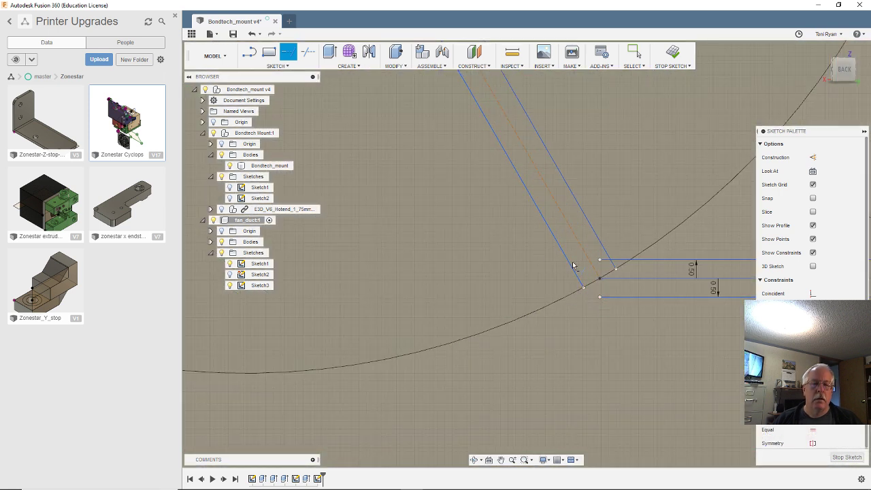
- Clean up the overlapping line ends at the lower slot corner
click(569, 269)
click(586, 292)
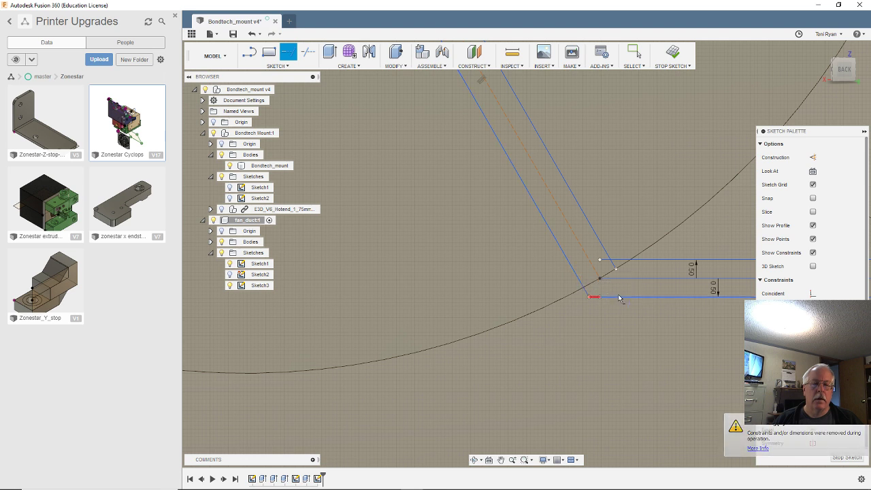
click(555, 243)
scroll(553, 245, down, 3)
scroll(735, 294, down, 5)
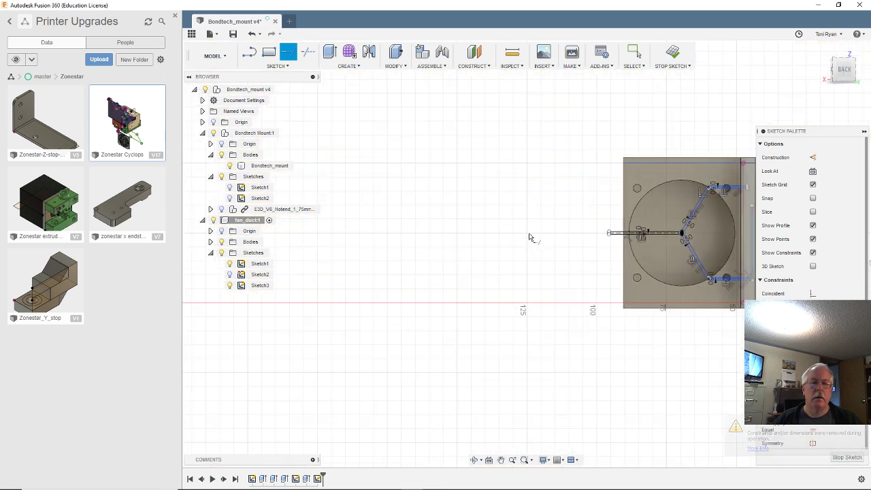
scroll(466, 252, down, 2)
scroll(547, 239, up, 6)
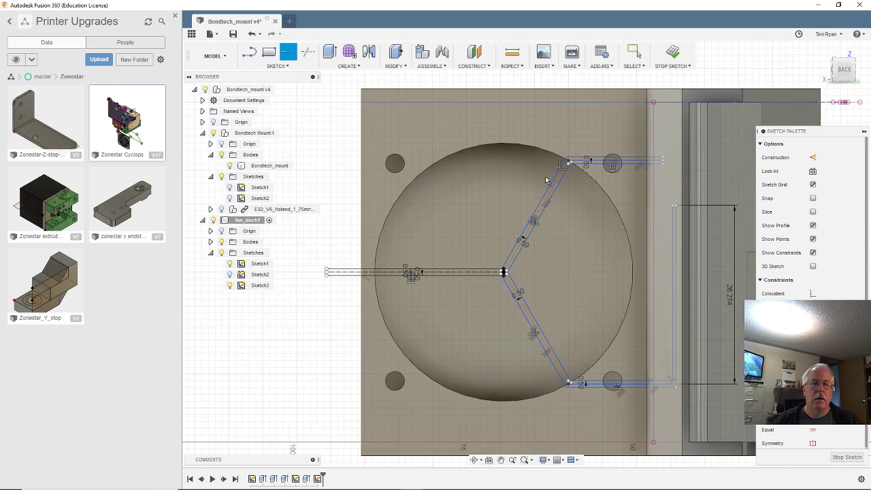
scroll(569, 163, up, 1)
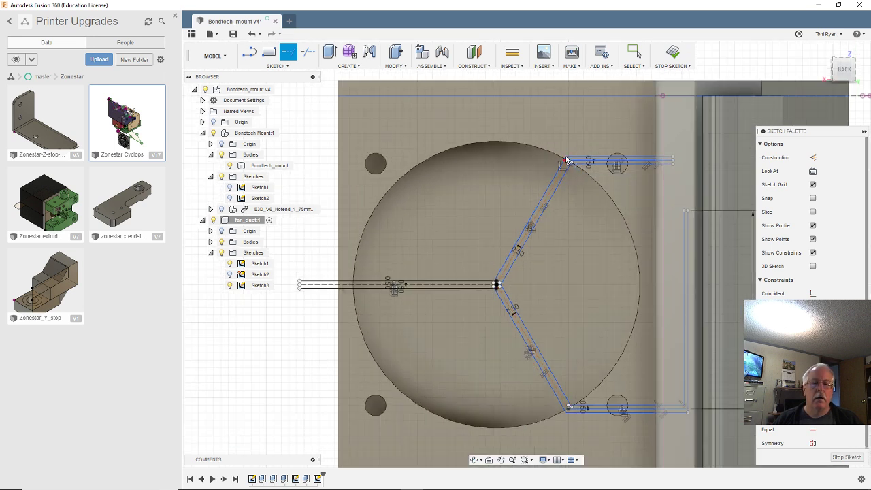
scroll(572, 161, up, 2)
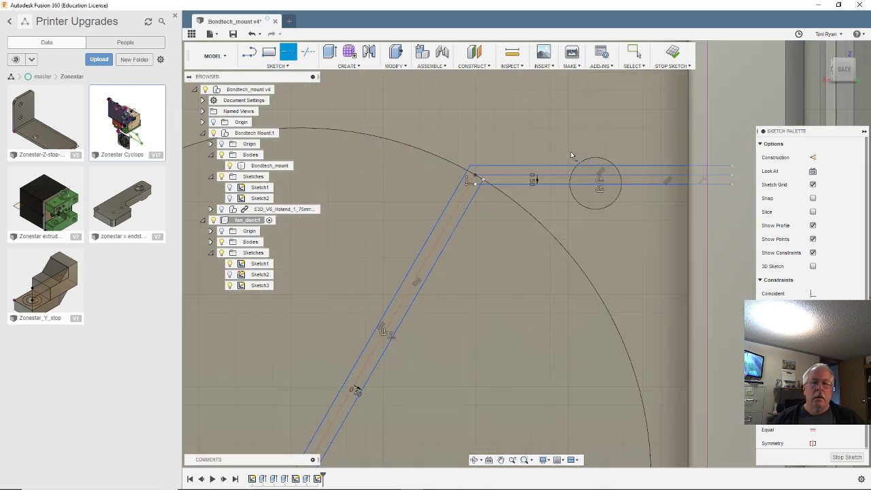
key(Escape)
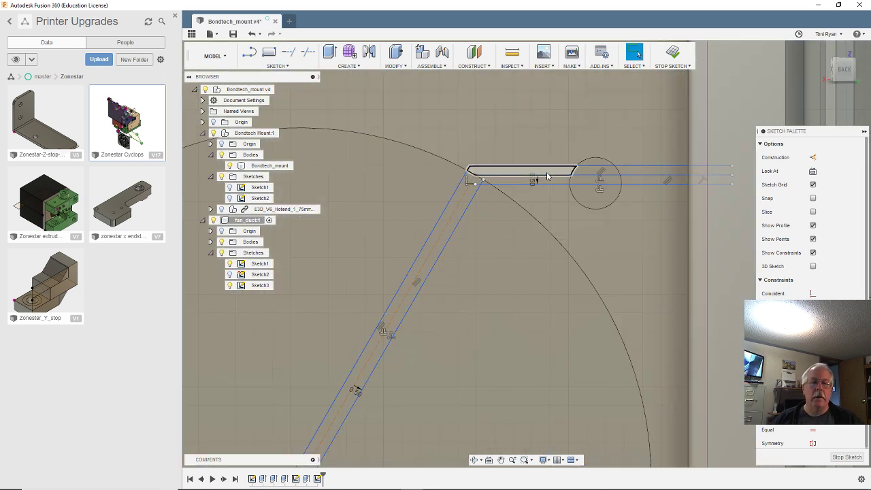
scroll(548, 178, down, 3)
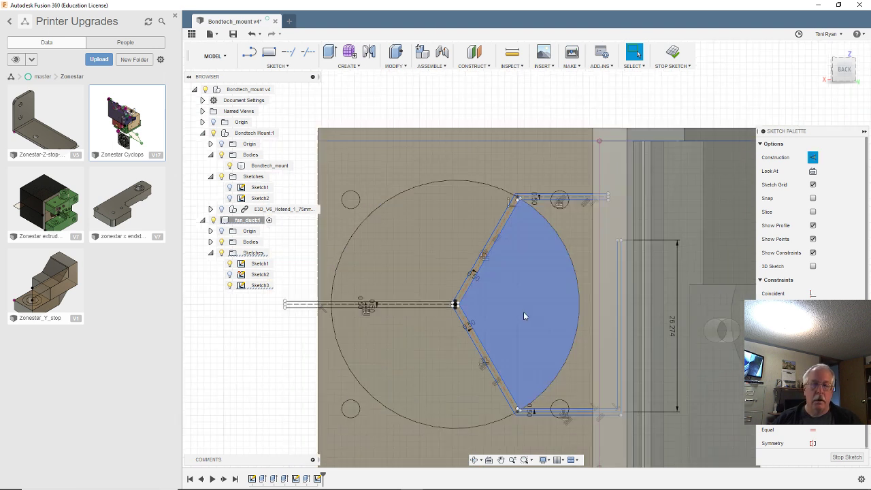
scroll(523, 315, up, 2)
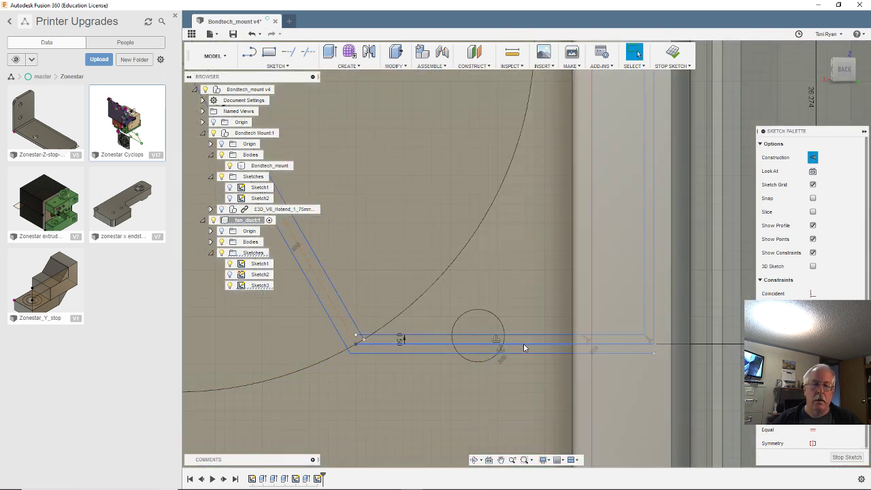
- Make the middle line between the lower vane walls a construction line
click(523, 343)
key(s)
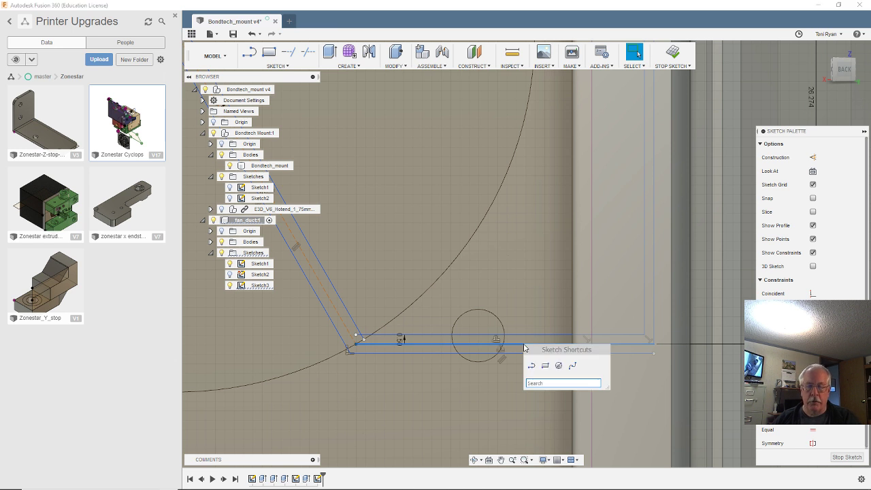
key(Escape)
key(d)
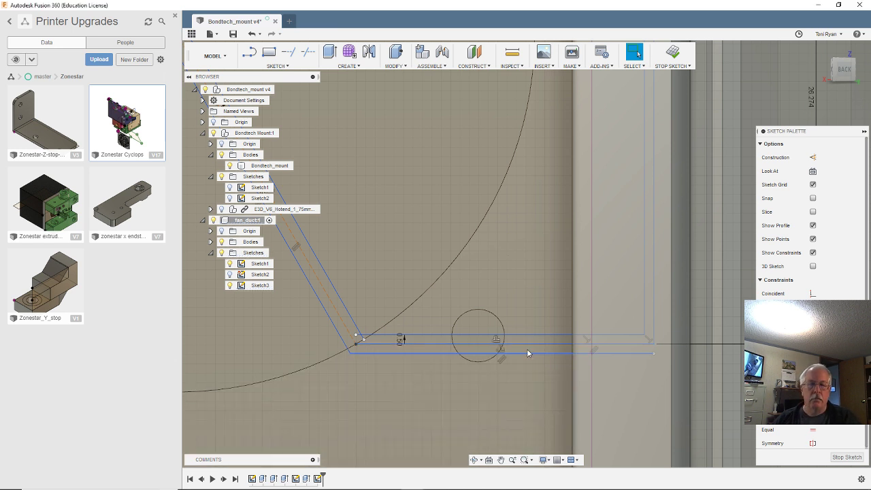
click(531, 348)
click(529, 344)
key(x)
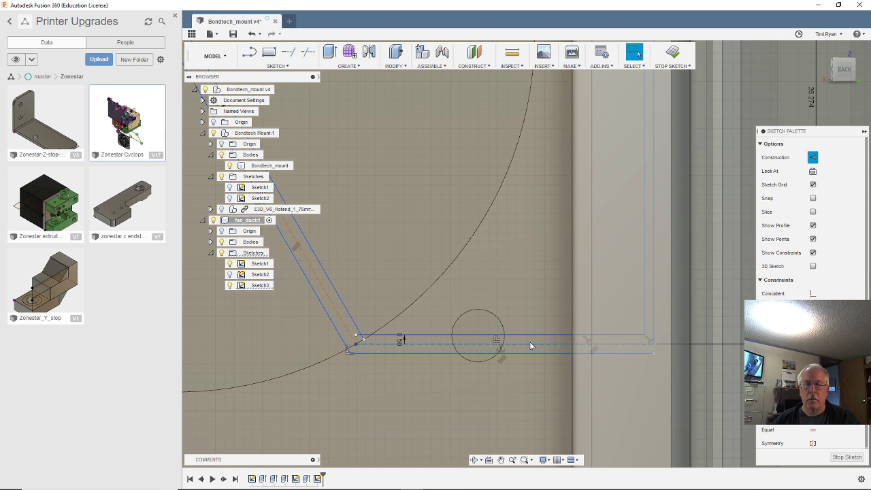
scroll(535, 325, down, 3)
scroll(456, 361, up, 5)
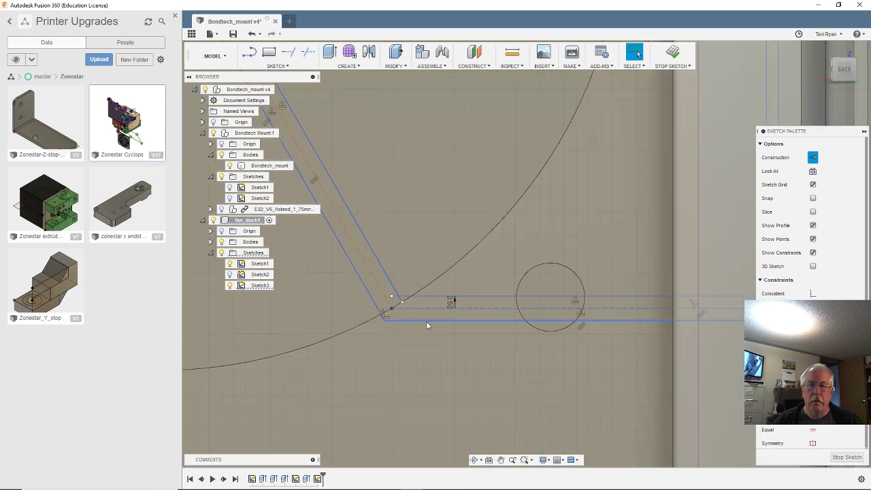
key(t)
scroll(408, 309, up, 4)
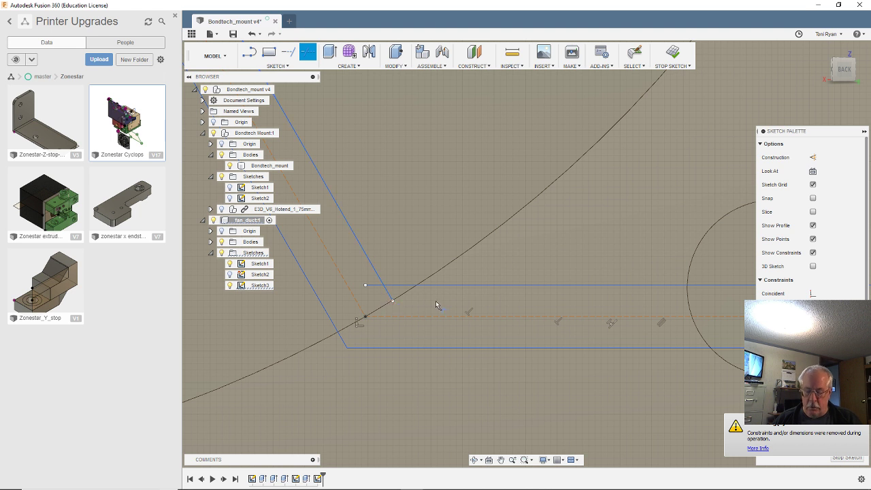
- Trim the short diagonal and horizontal stubs at the lower vane corners
click(391, 297)
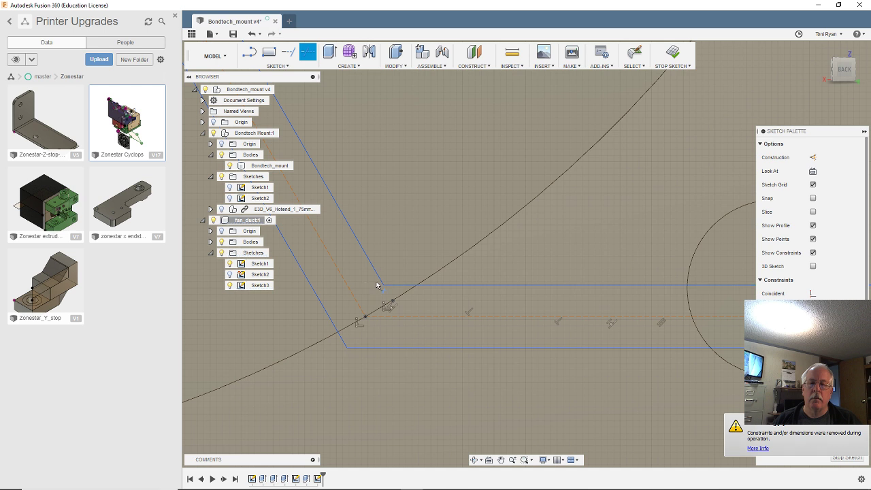
scroll(409, 287, down, 6)
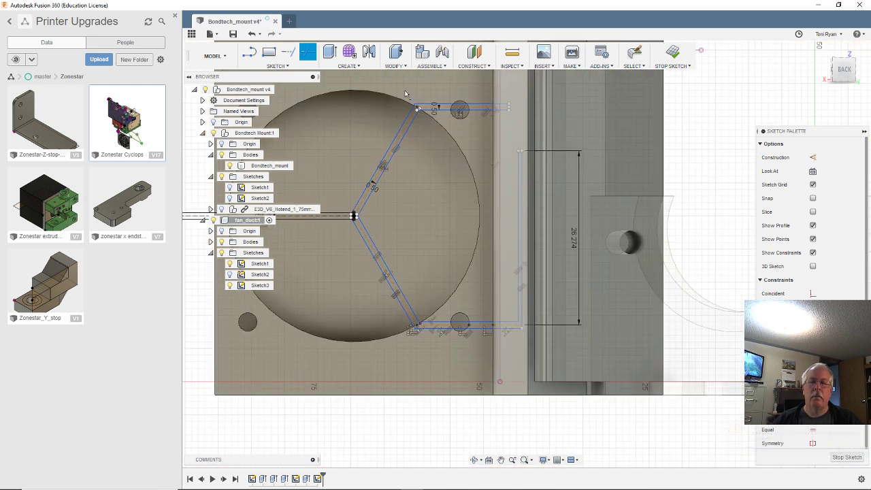
scroll(407, 96, up, 8)
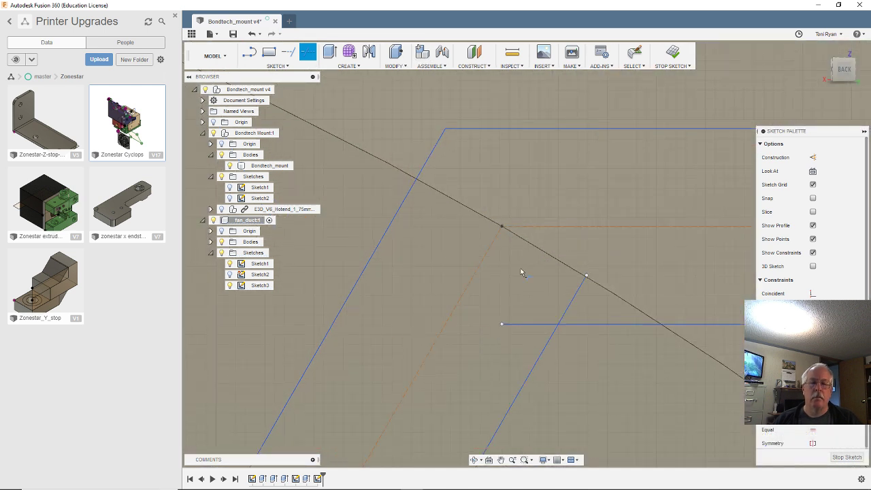
click(575, 304)
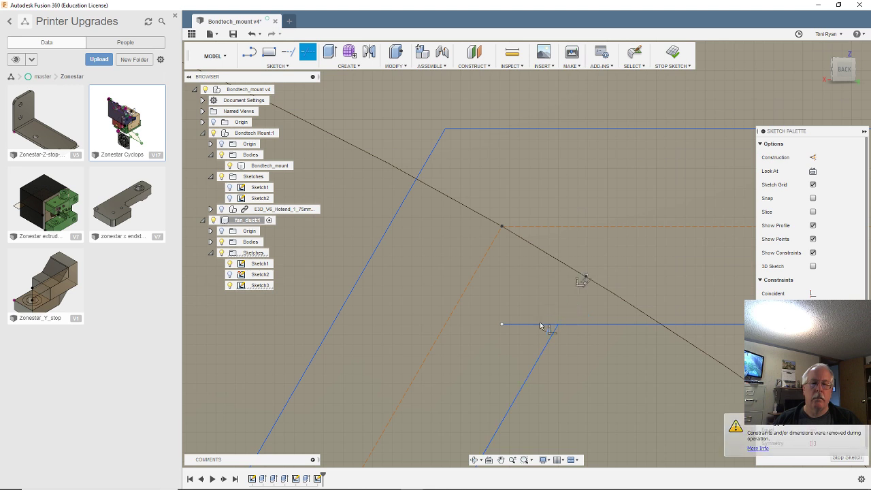
click(544, 325)
scroll(630, 245, down, 8)
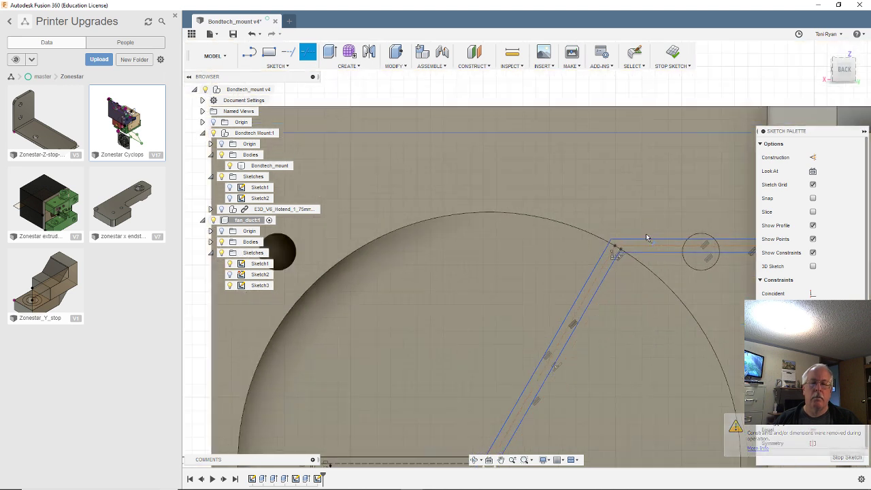
scroll(599, 341, up, 2)
scroll(550, 382, up, 6)
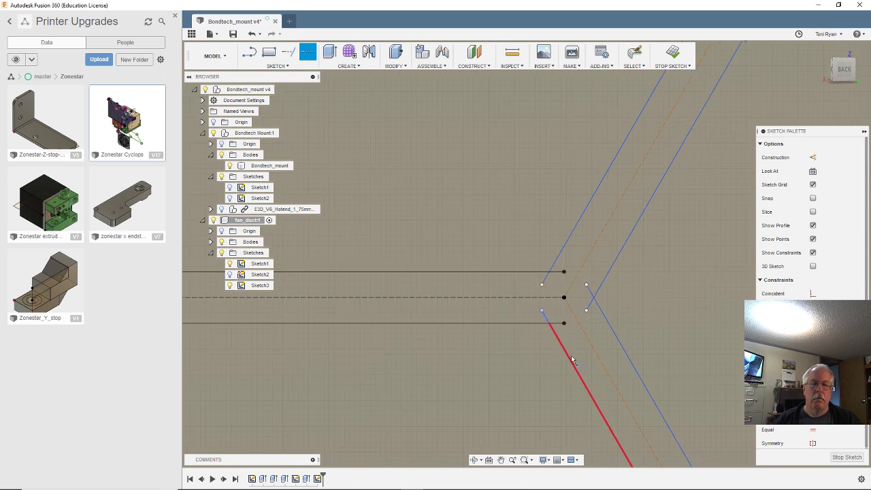
- Trim the remaining diagonal and horizontal stubs at the upper and right corners
click(535, 302)
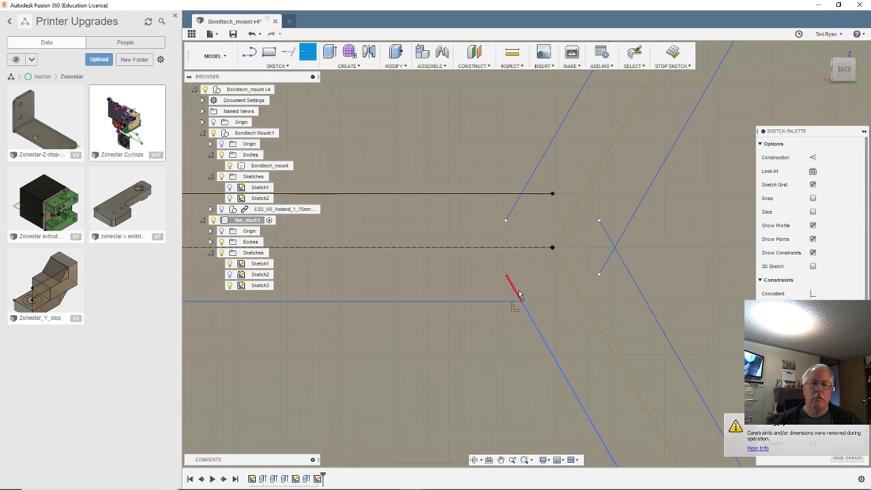
click(516, 291)
click(517, 204)
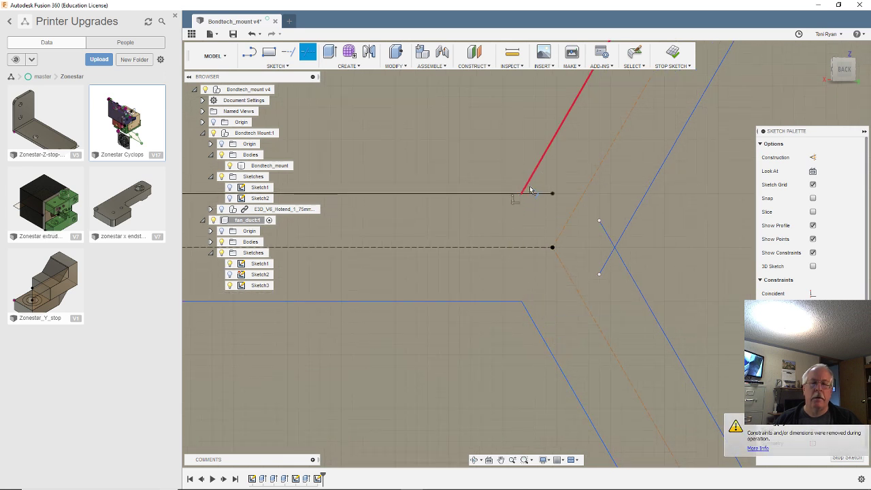
click(533, 193)
click(605, 269)
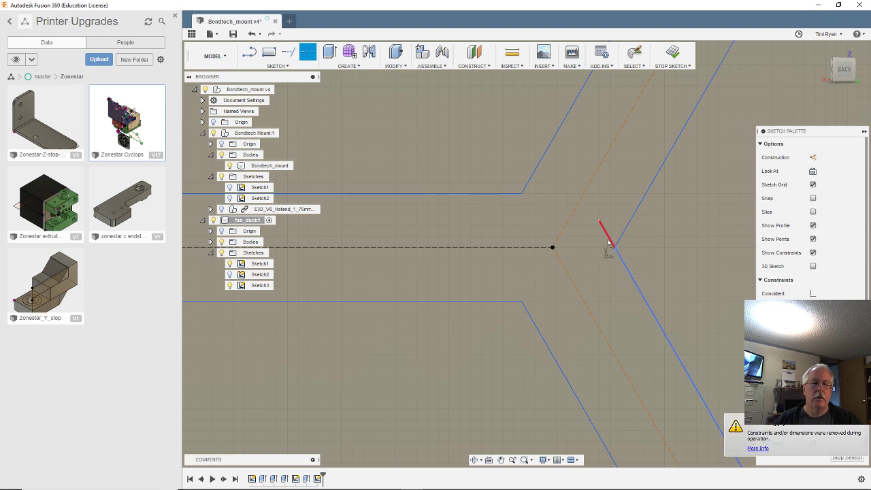
click(609, 244)
scroll(539, 279, down, 5)
scroll(538, 291, down, 4)
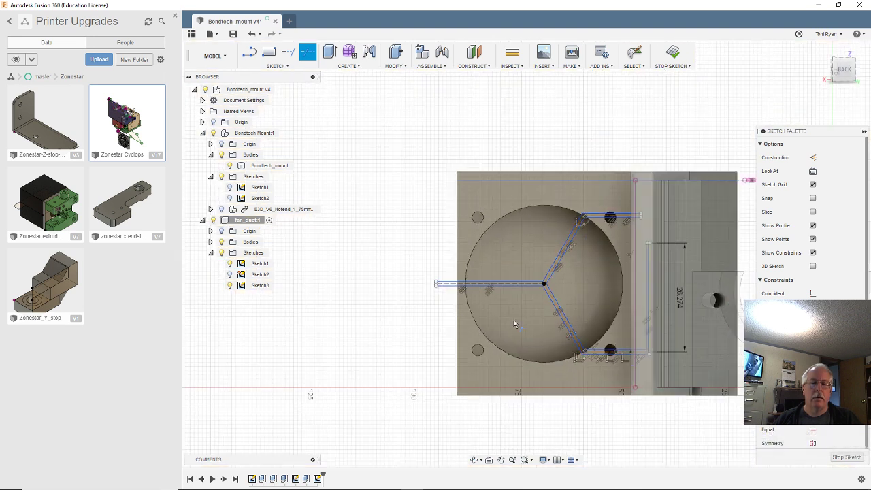
scroll(612, 340, up, 2)
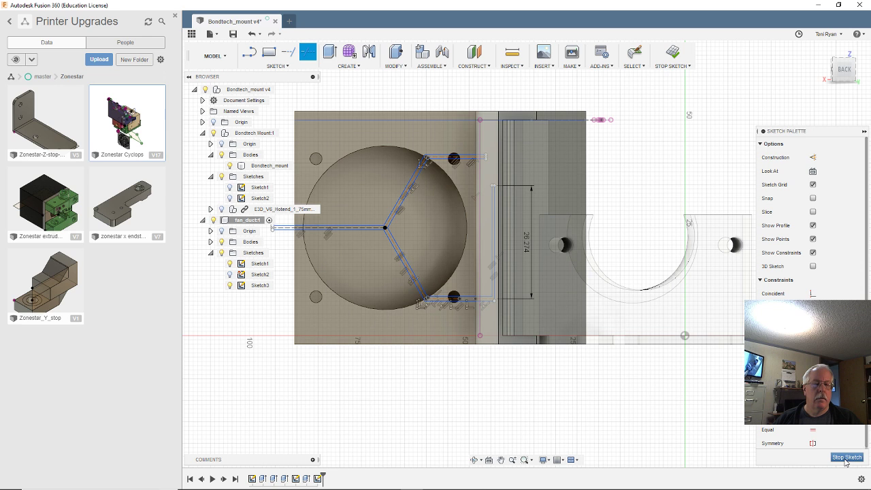
scroll(453, 312, up, 4)
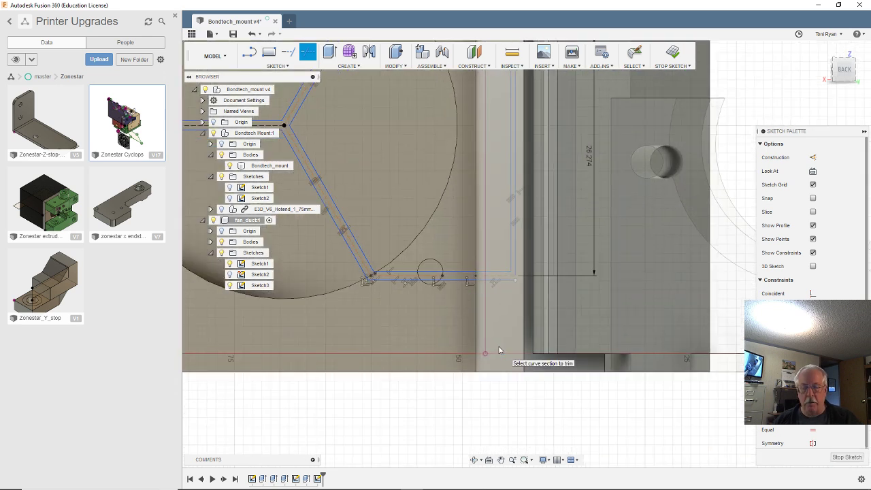
- Start the Line tool and orbit the model into a tilted 3-D view
key(l)
scroll(486, 294, up, 3)
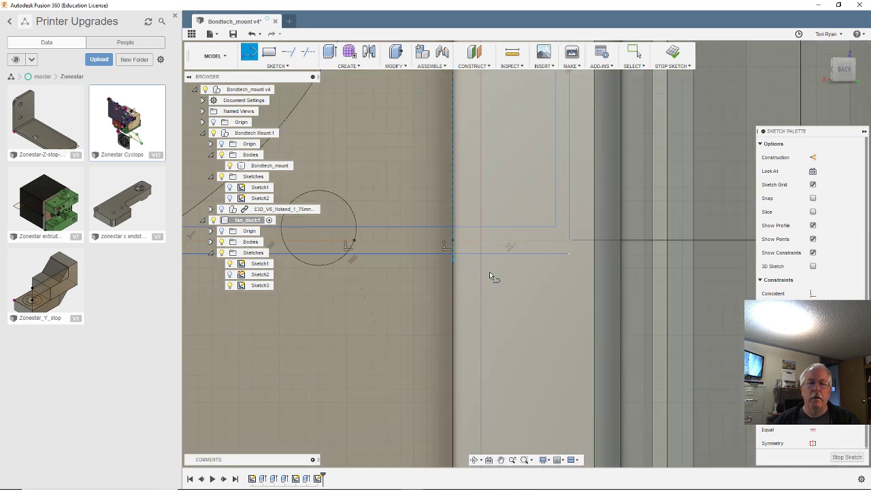
scroll(493, 277, down, 5)
mouse_move(506, 352)
shift+middle_down()
mouse_move(512, 389)
mouse_move(516, 361)
shift+middle_up()
key(l)
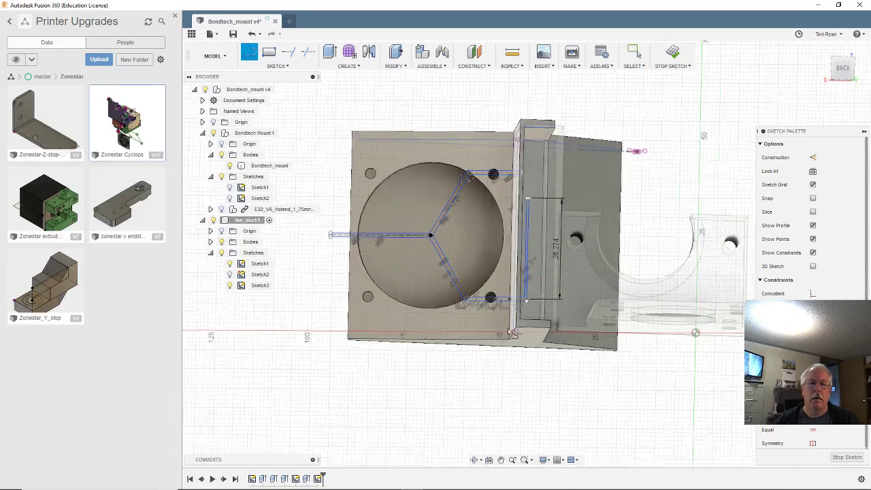
scroll(443, 289, up, 3)
scroll(444, 234, up, 1)
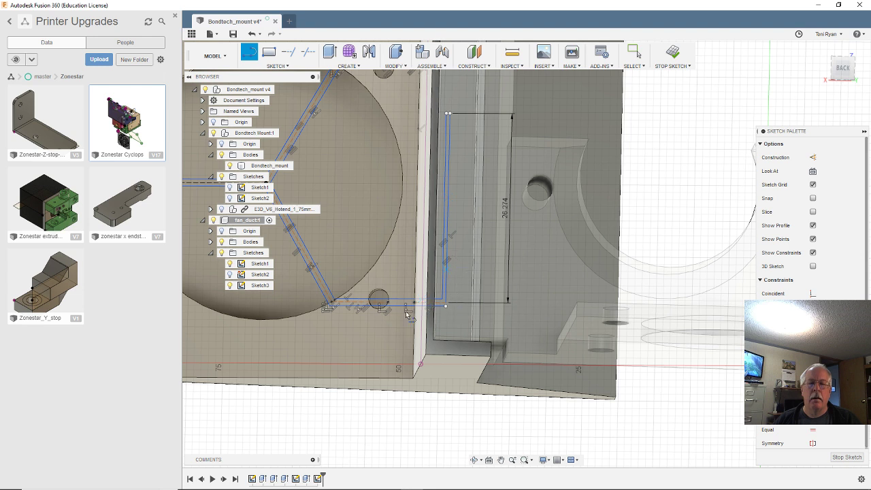
scroll(449, 323, down, 4)
scroll(491, 332, up, 3)
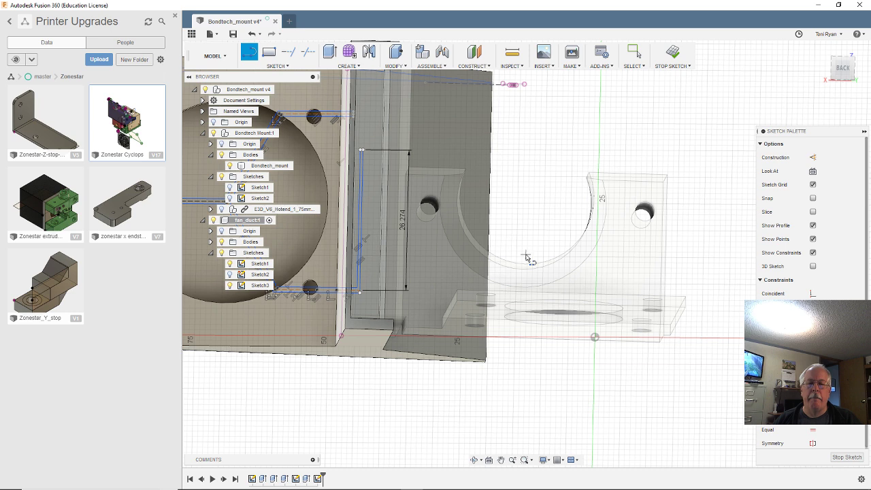
scroll(524, 252, down, 5)
- Reactivate the Line tool and face the model straight-on from the ViewCube back face
mouse_move(521, 326)
shift+middle_down()
mouse_move(510, 352)
mouse_move(517, 332)
shift+middle_up()
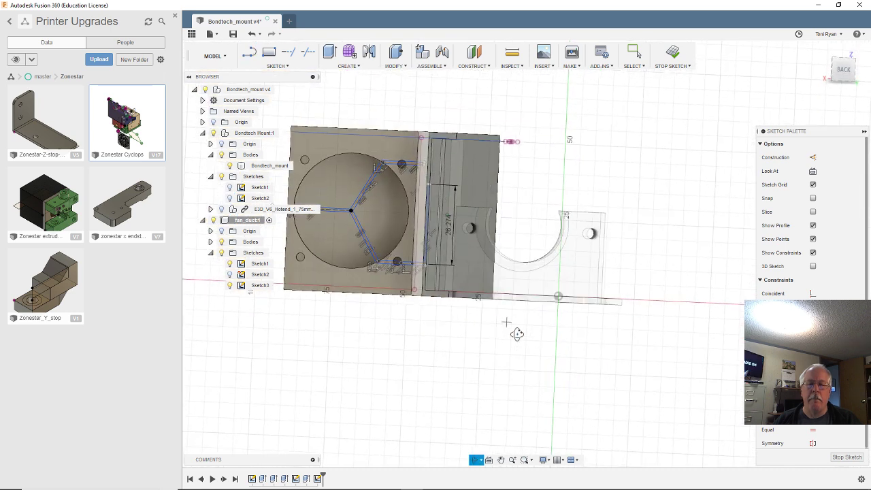
key(l)
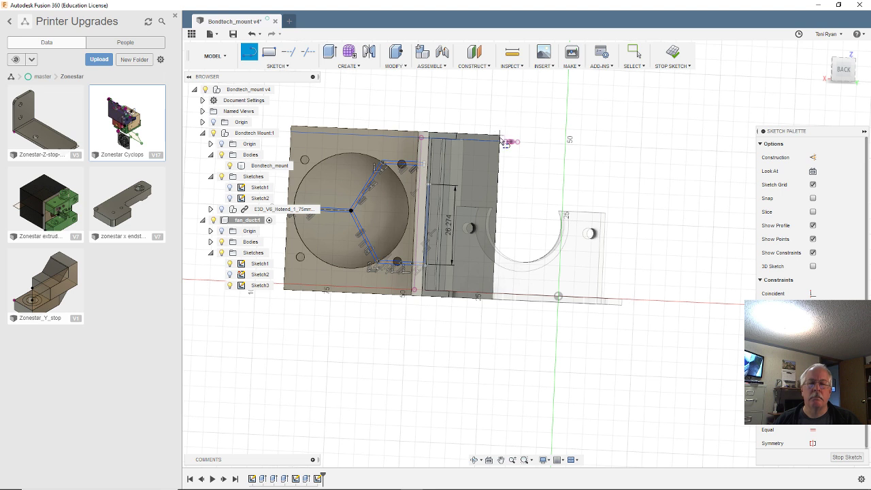
scroll(503, 140, up, 3)
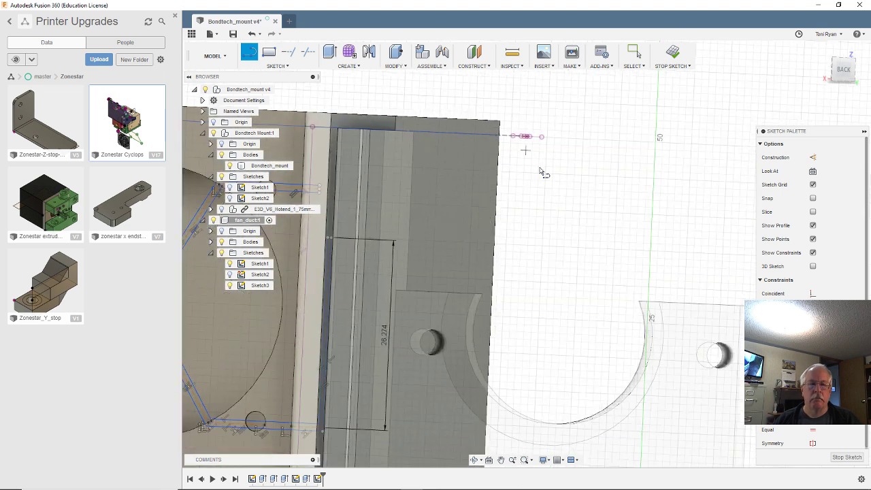
click(842, 70)
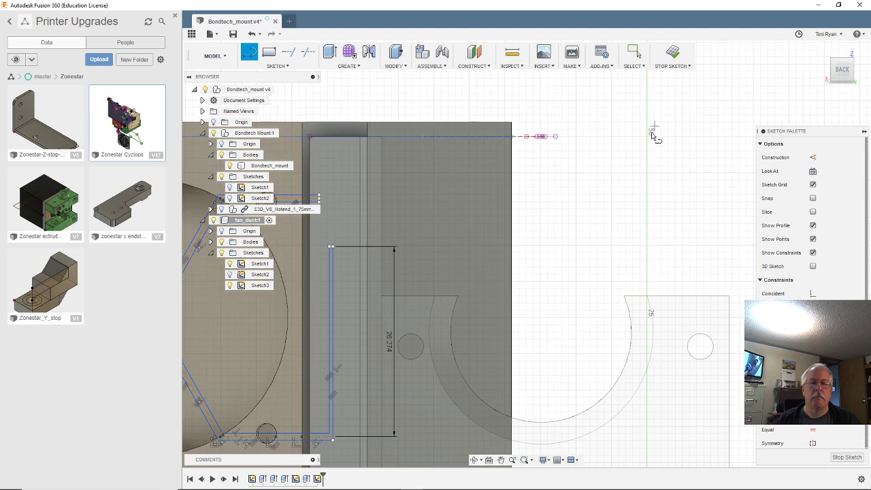
- Draw a vertical line down from the rectangle's top-right corner along the plate's right edge
click(511, 125)
scroll(524, 257, down, 3)
scroll(523, 334, up, 3)
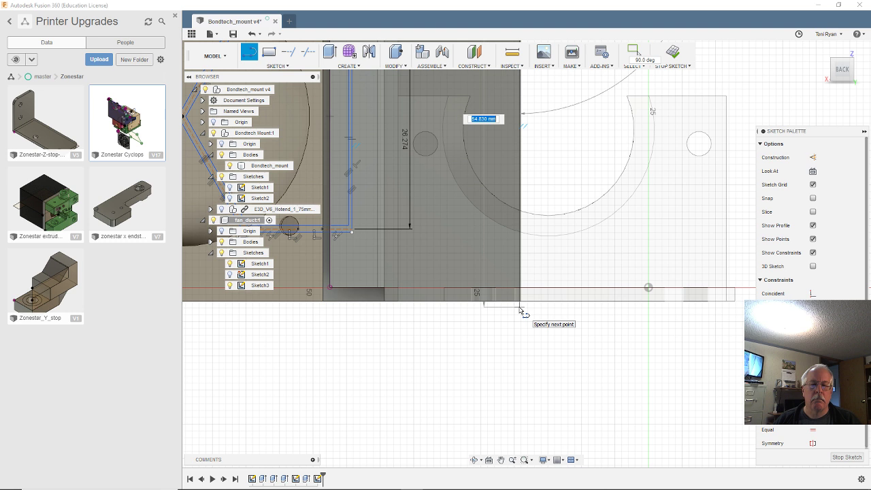
click(520, 307)
mouse_move(520, 307)
mouse_down()
mouse_move(535, 369)
mouse_move(498, 305)
mouse_move(521, 294)
mouse_up()
scroll(522, 294, down, 2)
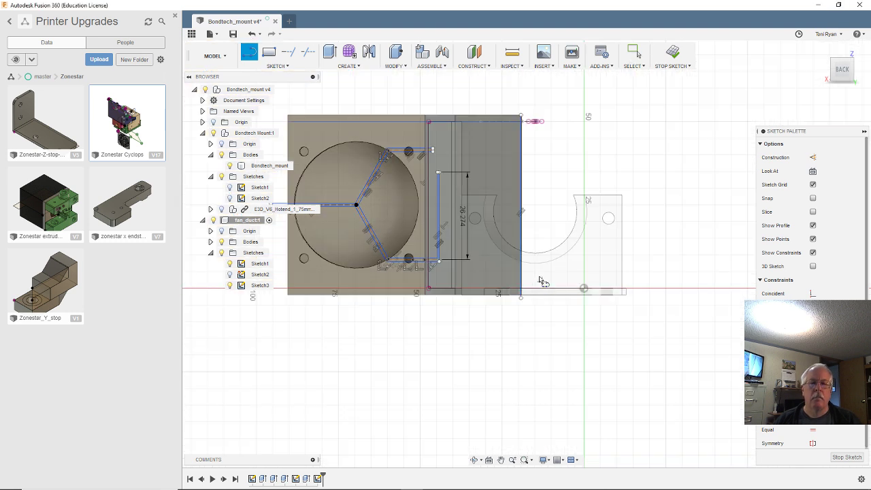
scroll(540, 281, up, 4)
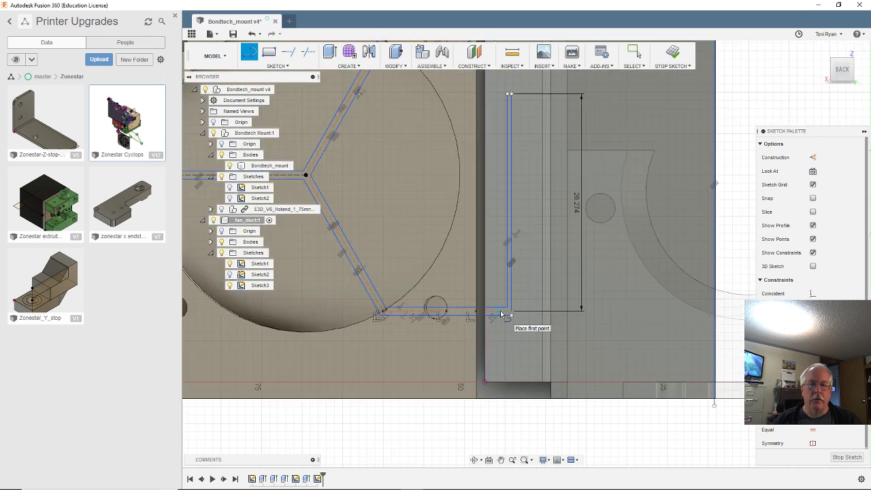
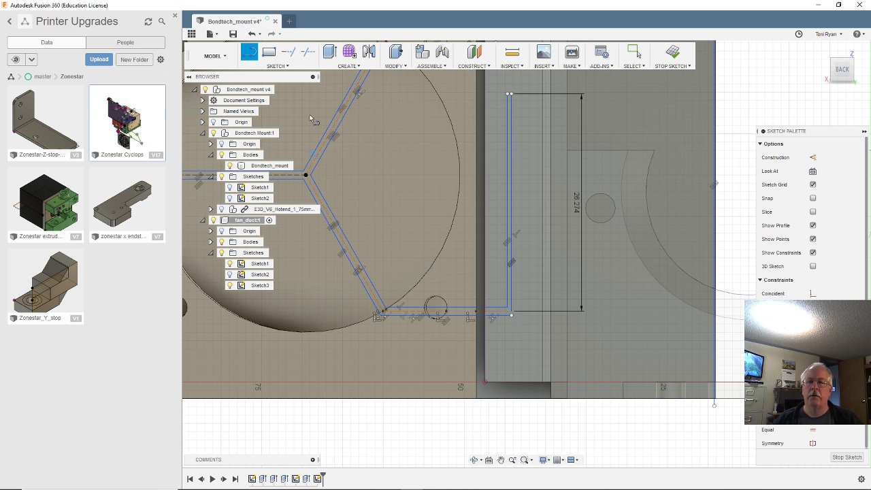
- Extend the slot's top, bottom and short horizontal lines out to the part's right edge
click(290, 56)
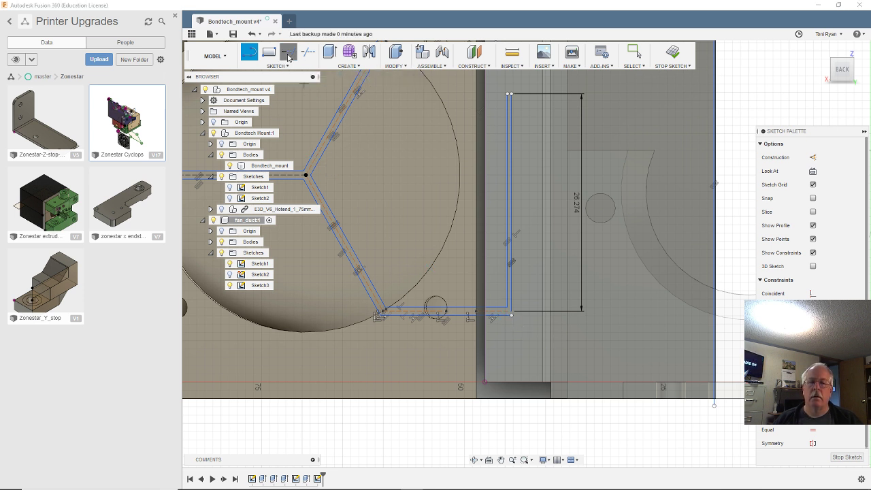
click(500, 314)
click(499, 310)
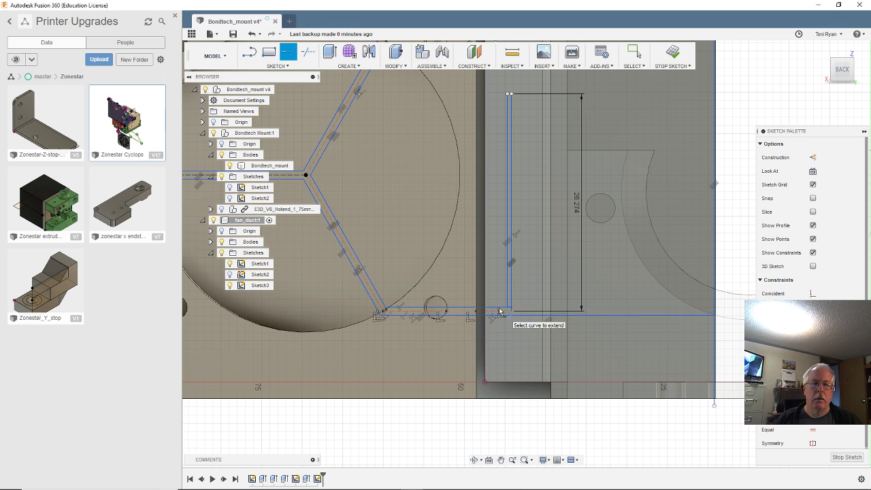
click(500, 309)
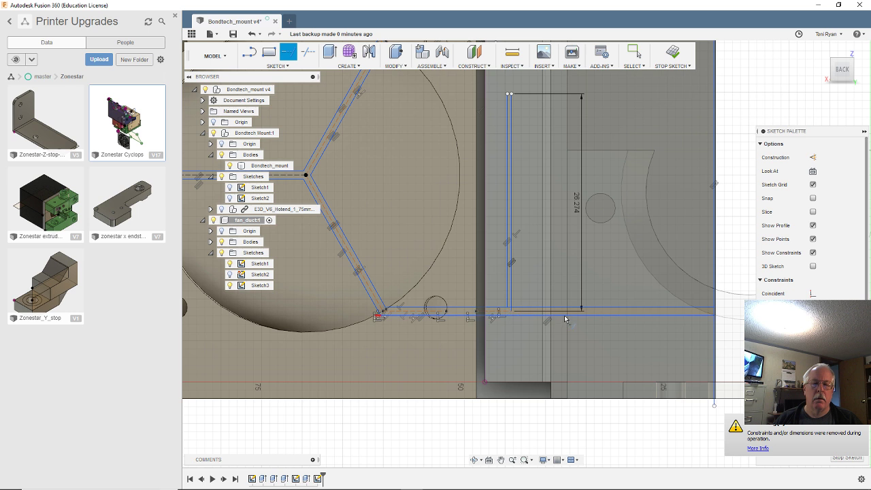
scroll(502, 300, down, 5)
scroll(505, 228, up, 4)
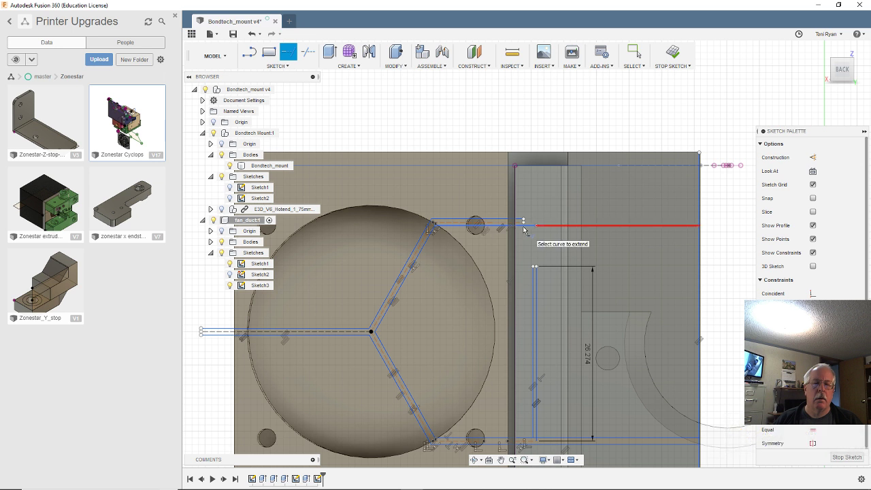
click(524, 228)
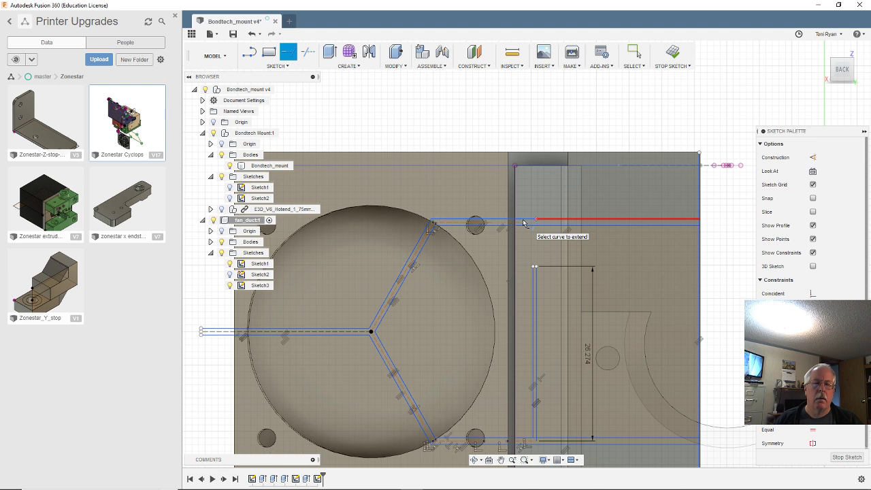
click(520, 222)
scroll(537, 241, down, 5)
scroll(592, 284, up, 4)
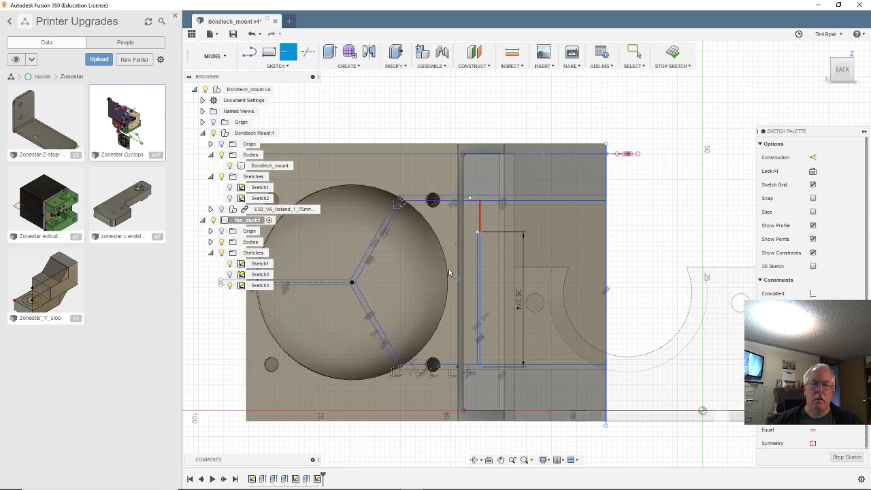
scroll(429, 273, down, 3)
scroll(347, 295, up, 2)
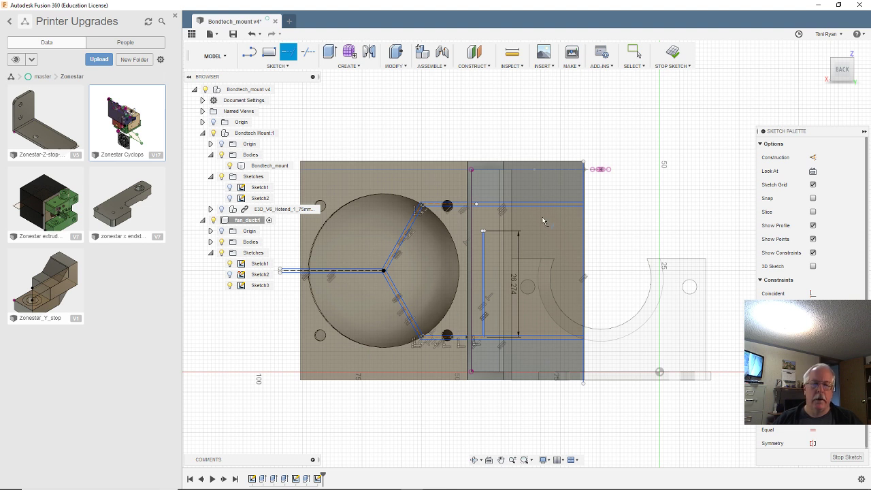
scroll(532, 266, up, 2)
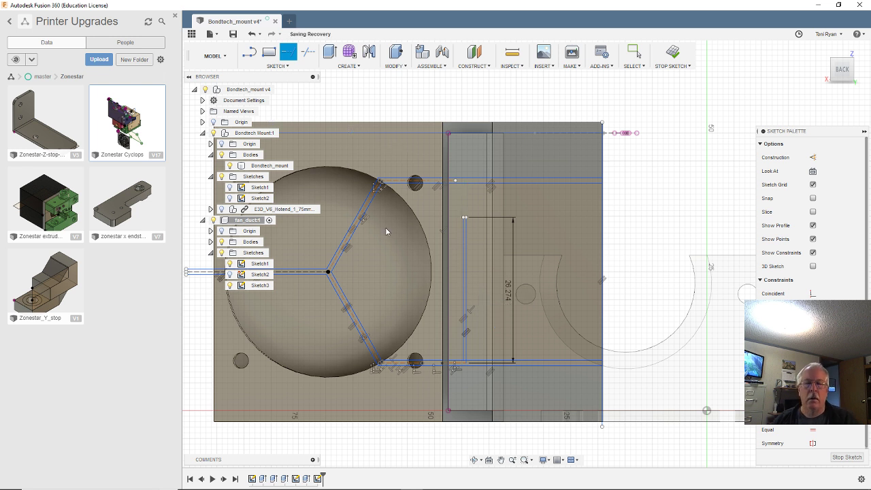
key(Escape)
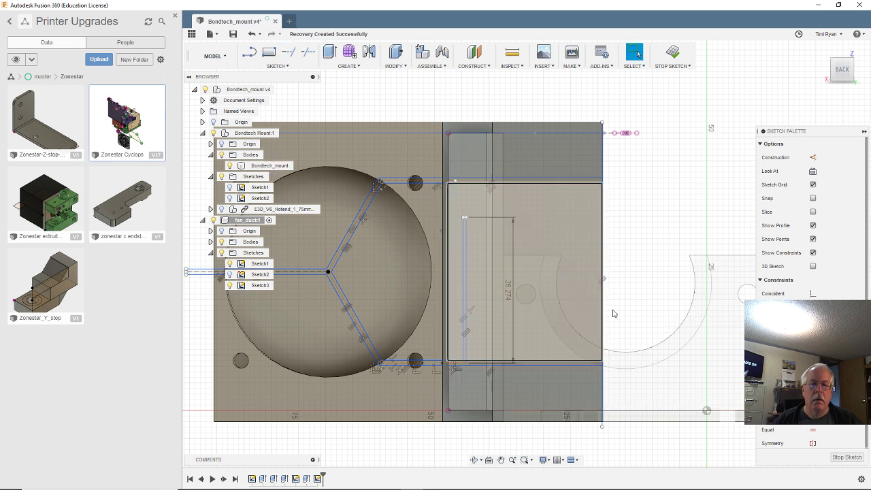
- Reopen Sketch3 and draw a short vertical line capping the slot's left arm
shift+middle_drag(620, 295, 653, 321)
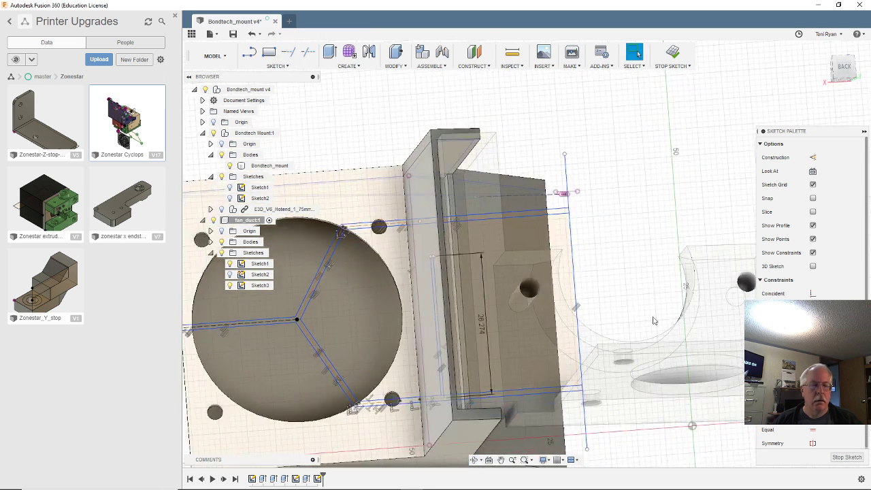
click(847, 457)
scroll(533, 270, down, 5)
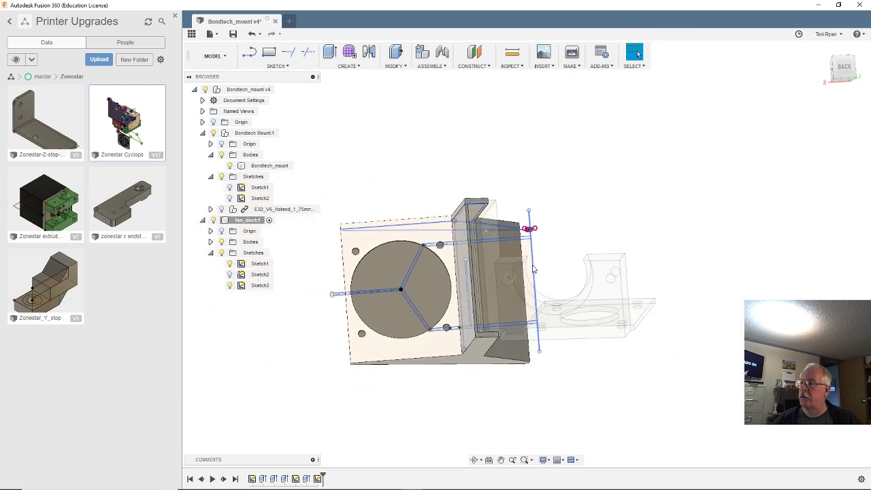
scroll(338, 354, up, 4)
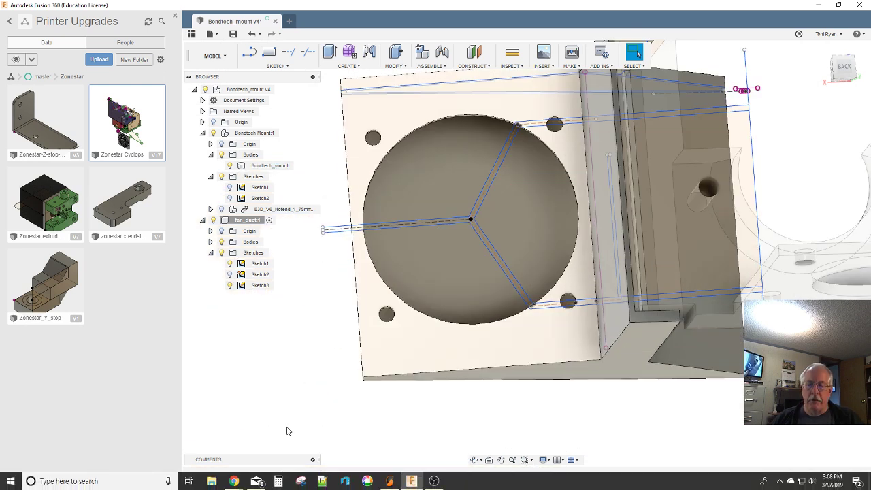
double_click(317, 478)
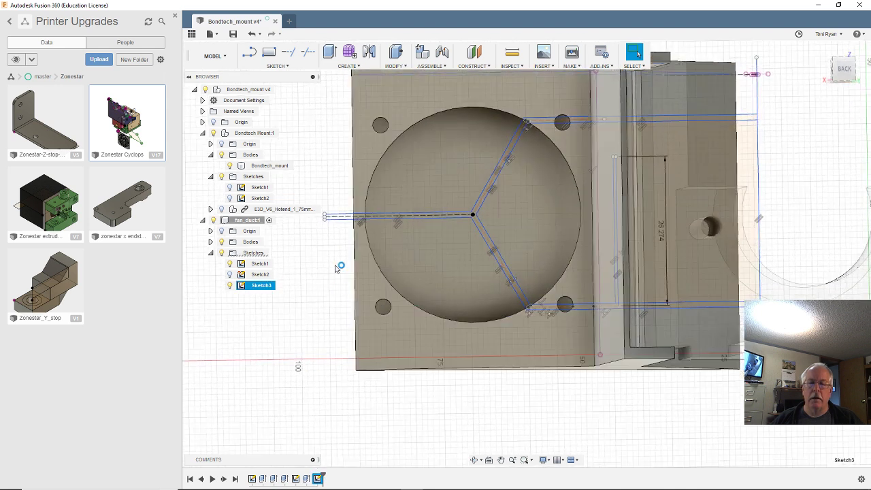
scroll(414, 198, up, 8)
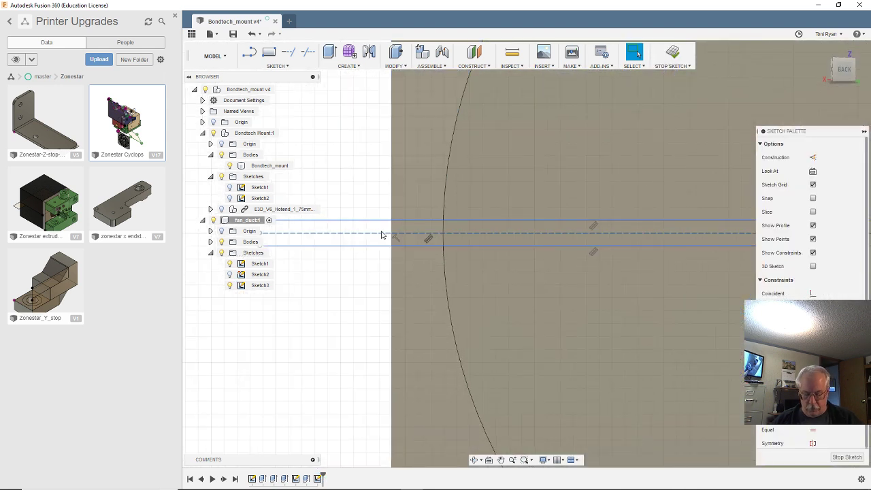
key(l)
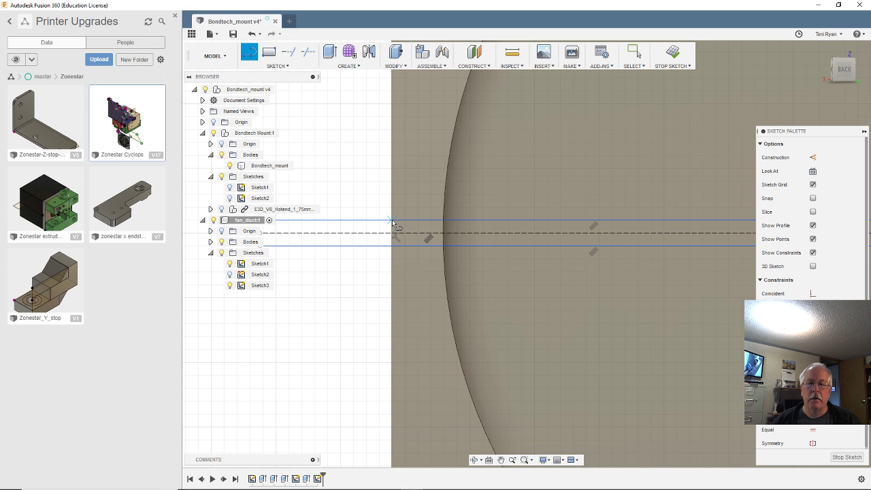
click(392, 220)
click(391, 246)
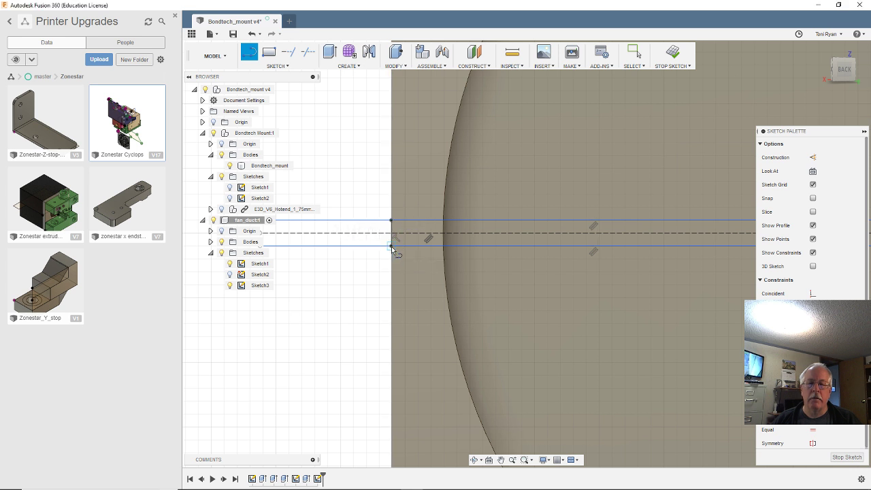
key(Escape)
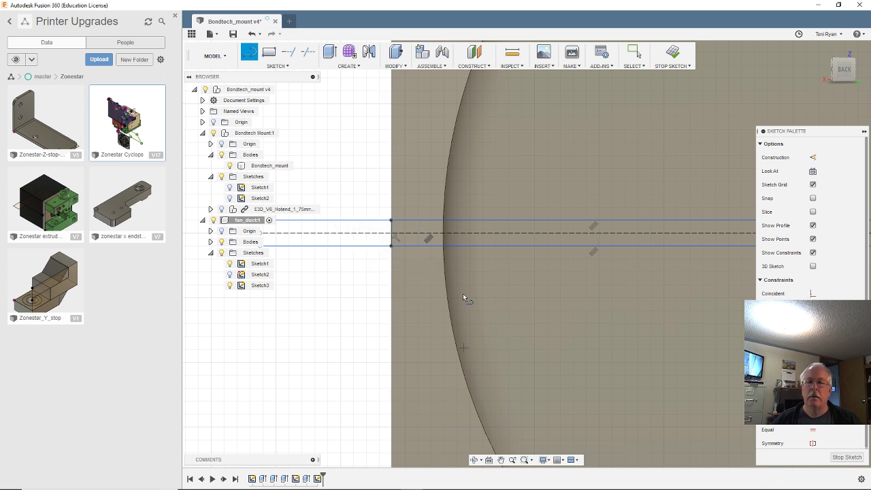
- Trim the top and bottom line stubs overhanging the new end cap
click(308, 53)
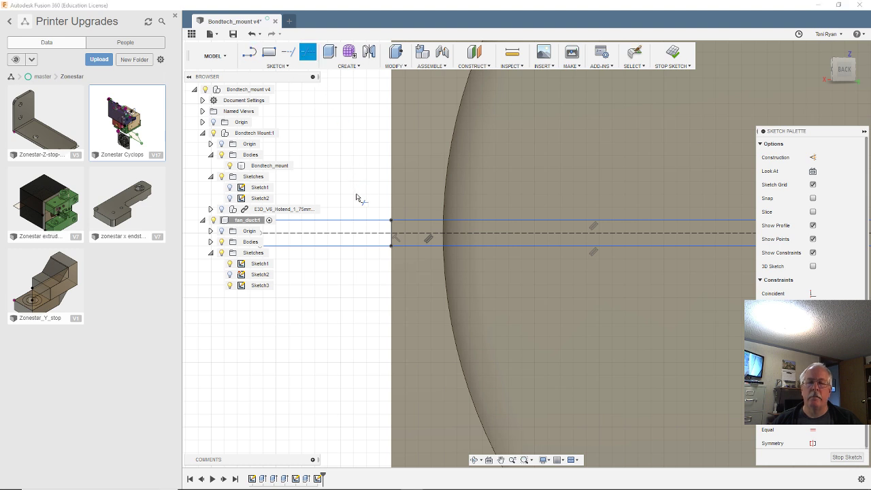
click(363, 221)
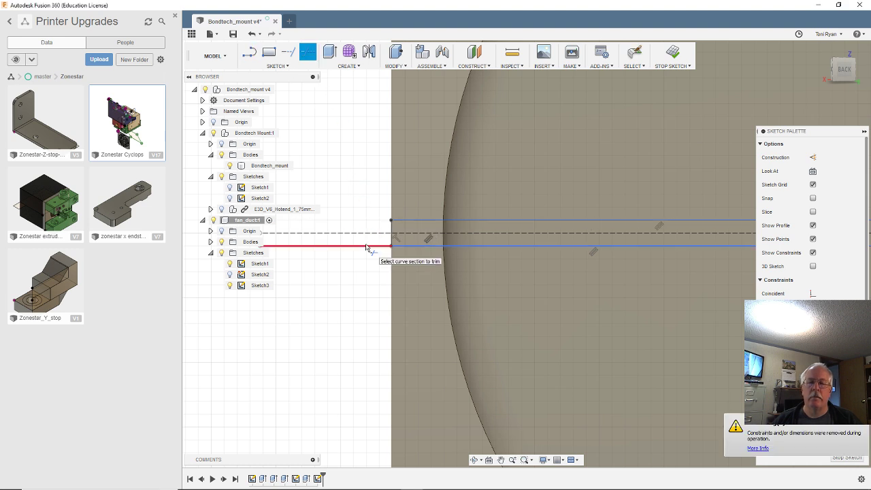
click(378, 245)
scroll(345, 361, down, 6)
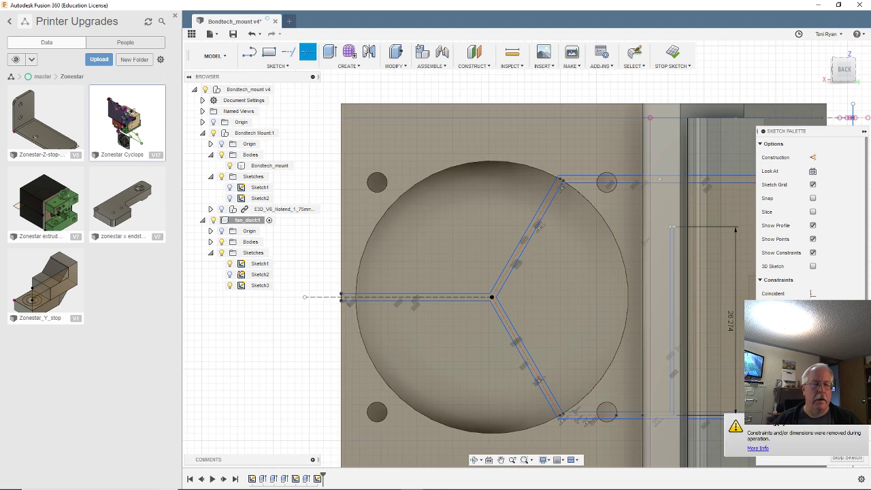
- Leave the sketch, start an extrusion, and select the first Y-slot profiles near the plate edge
click(847, 457)
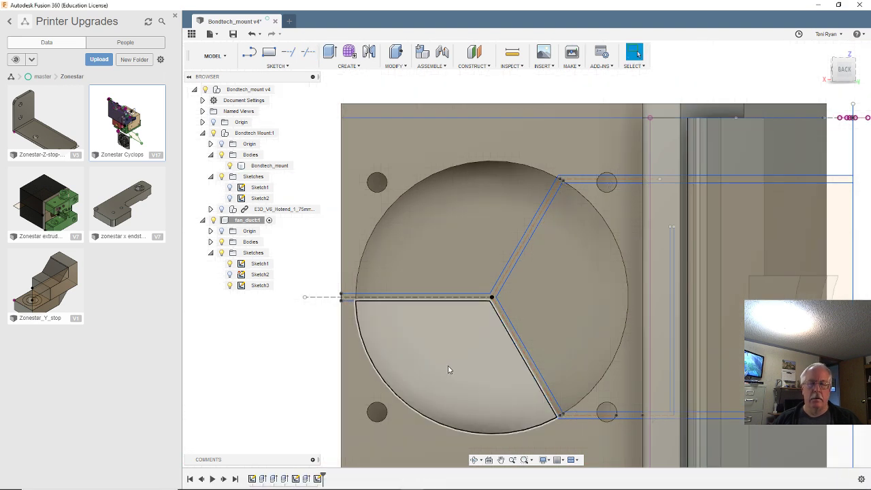
scroll(445, 371, down, 3)
shift+middle_drag(441, 383, 344, 362)
scroll(361, 395, up, 2)
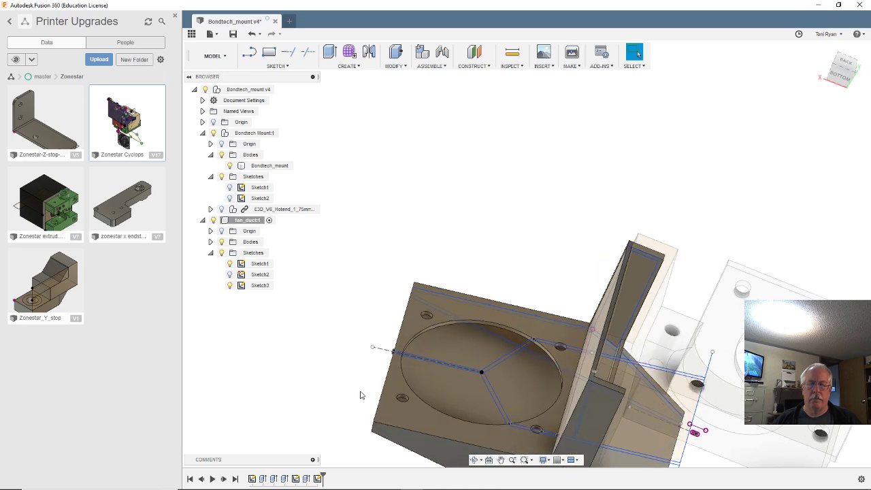
key(e)
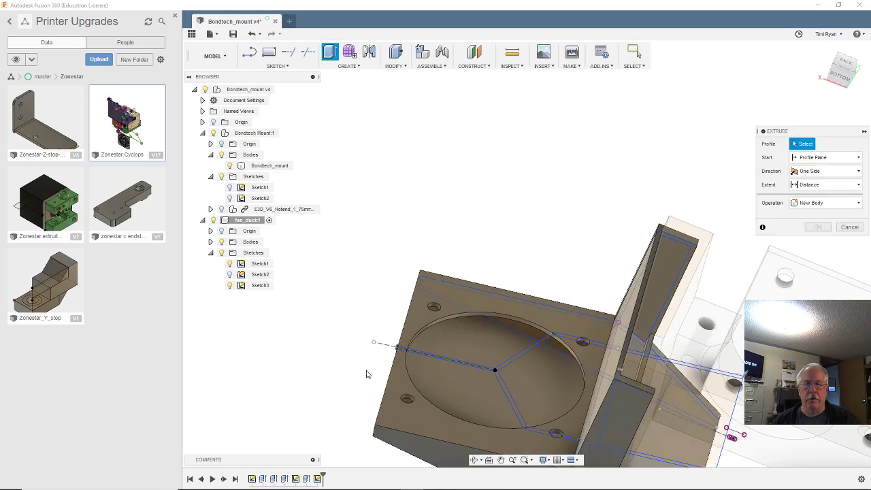
scroll(485, 370, up, 4)
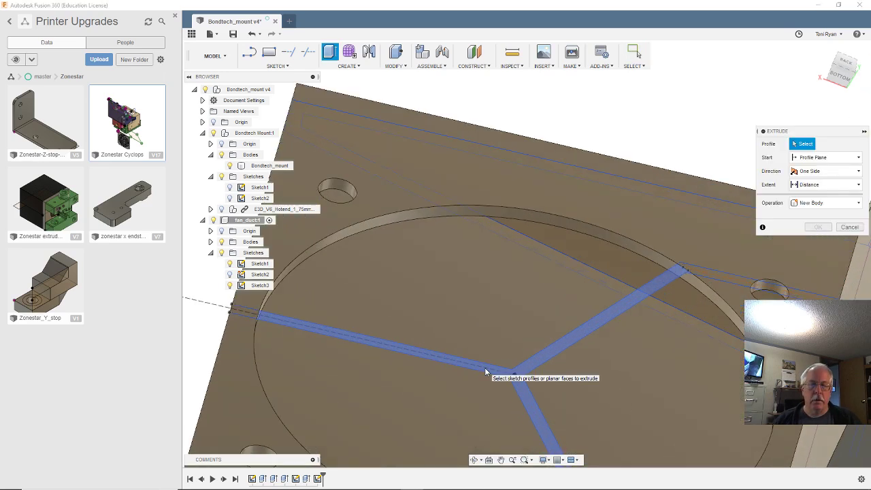
click(536, 363)
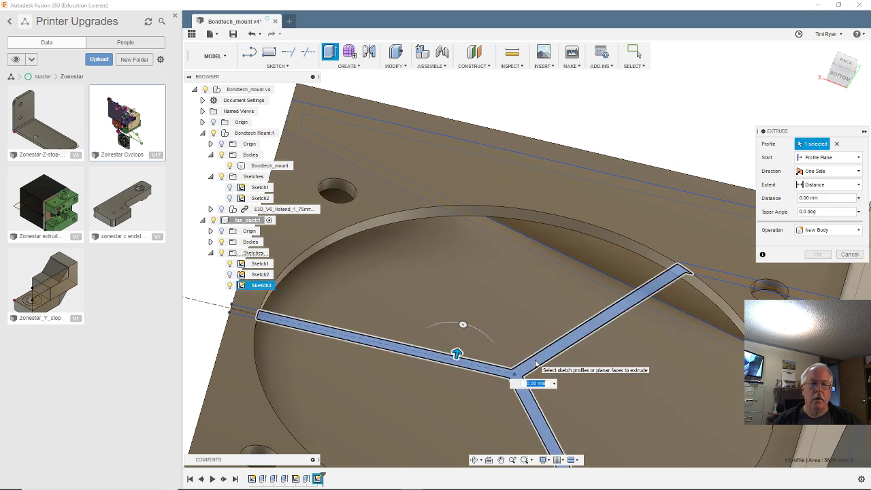
click(700, 272)
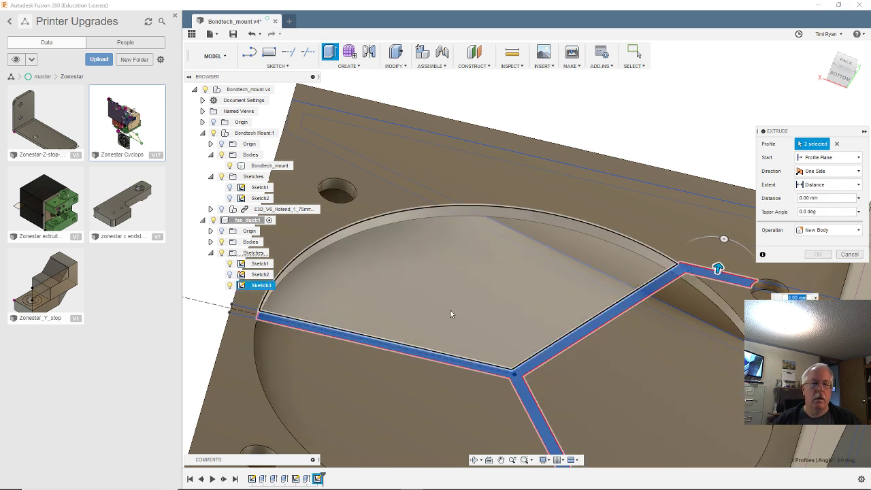
shift+middle_drag(700, 272, 612, 286)
scroll(555, 289, up, 4)
click(555, 284)
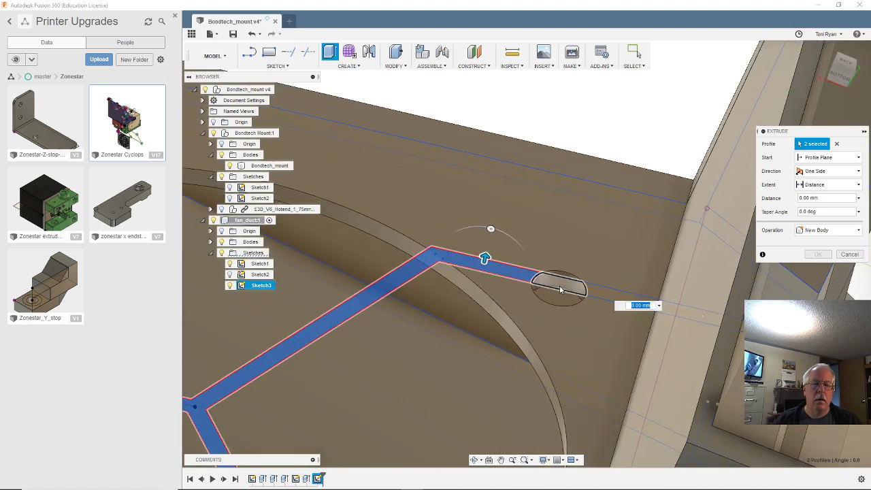
click(559, 289)
mouse_move(559, 290)
shift+middle_down()
mouse_move(527, 298)
mouse_move(547, 300)
shift+middle_up()
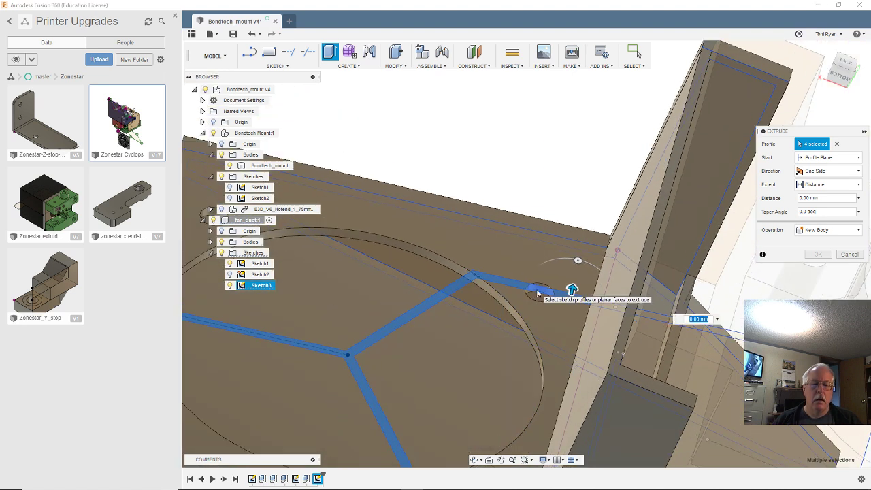
scroll(529, 331, down, 2)
scroll(640, 331, up, 2)
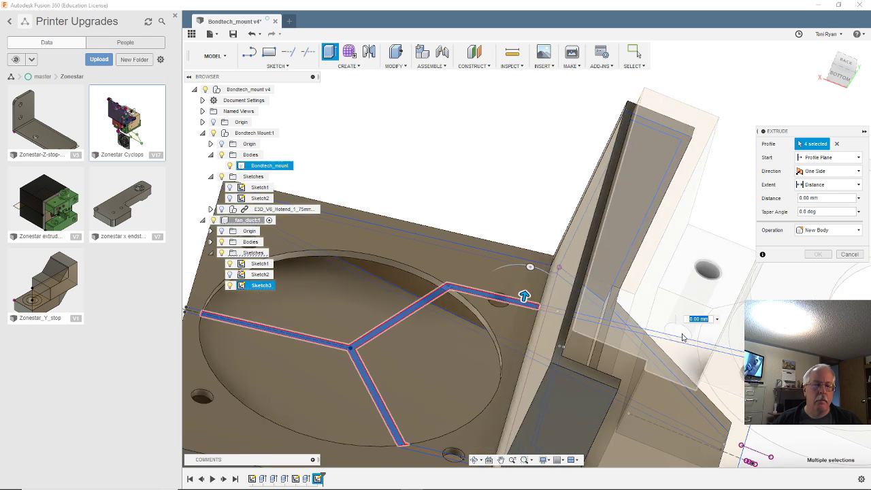
- Add a strip on the top face and pull the extrusion out a small distance
shift+middle_drag(669, 355, 659, 328)
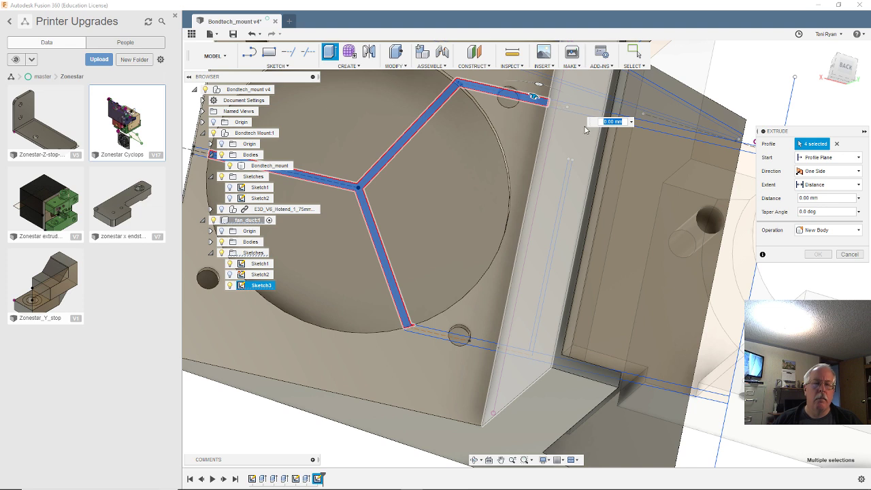
shift+middle_drag(584, 130, 622, 138)
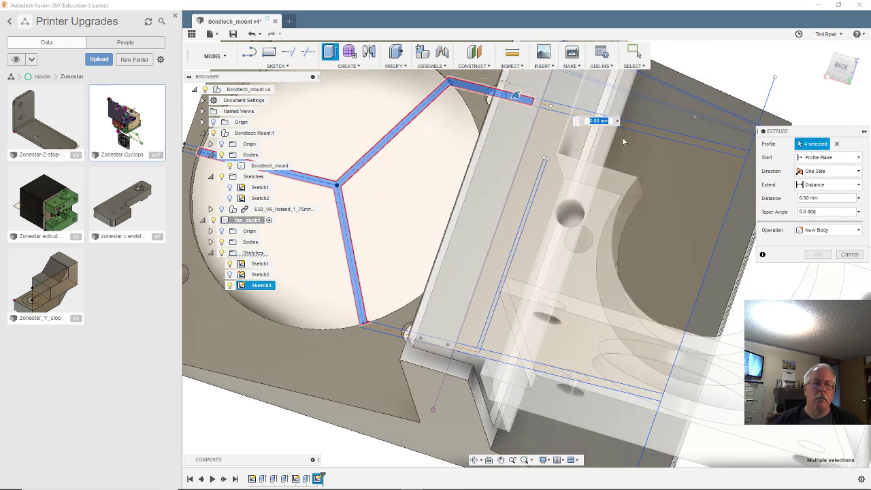
scroll(654, 206, down, 3)
scroll(683, 195, up, 4)
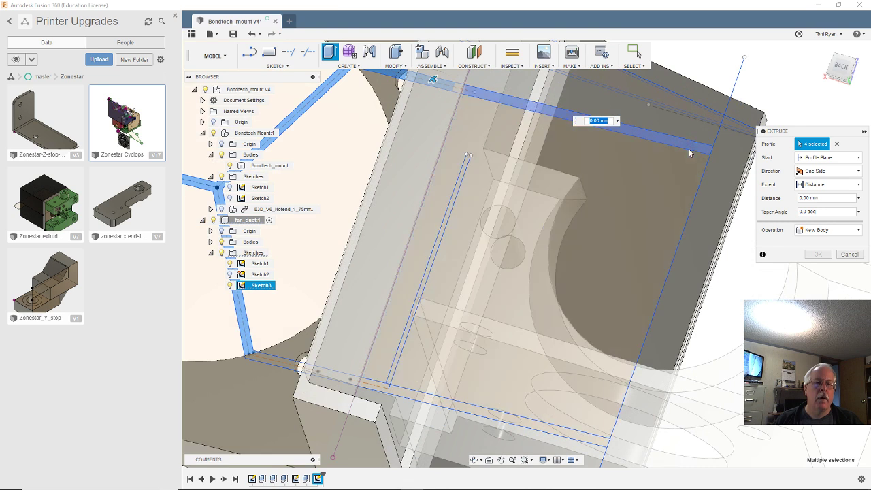
click(459, 93)
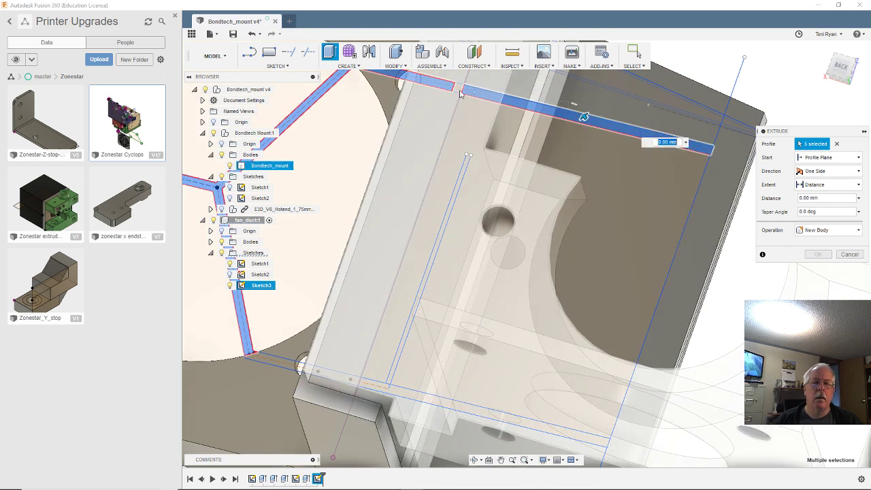
scroll(459, 95, up, 3)
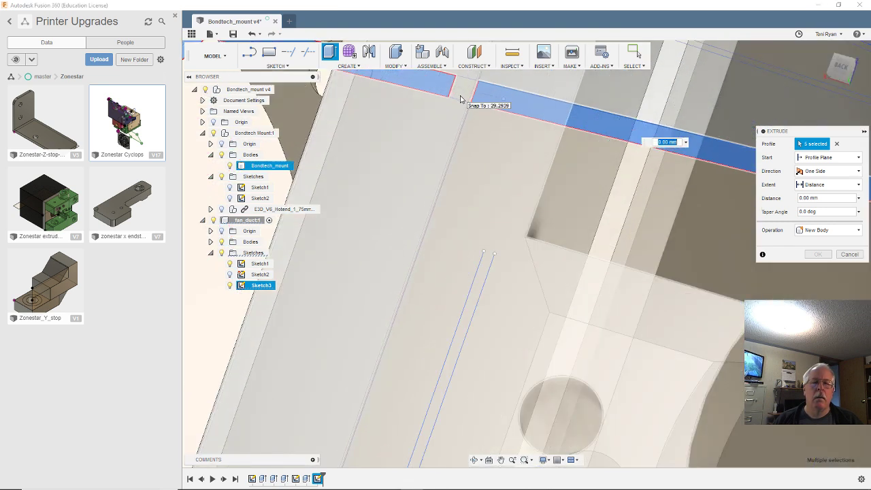
scroll(460, 99, up, 2)
scroll(460, 100, down, 6)
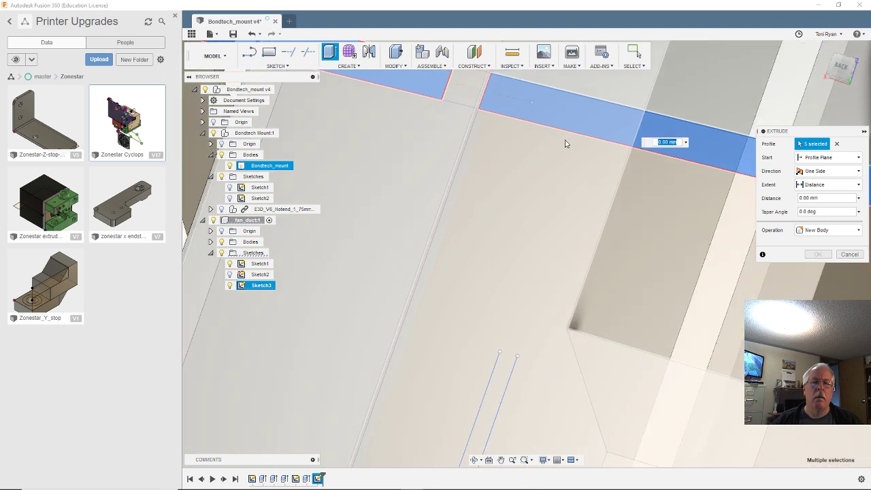
scroll(557, 186, up, 2)
scroll(557, 186, up, 2)
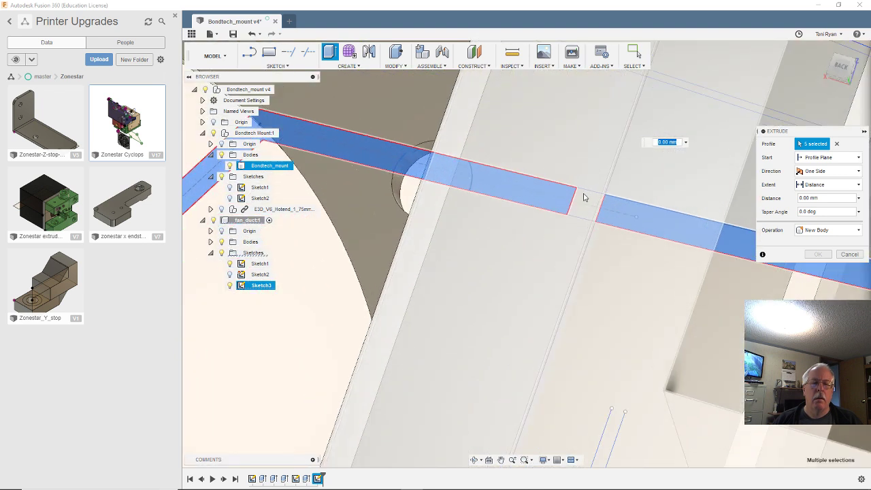
drag(584, 211, 616, 170)
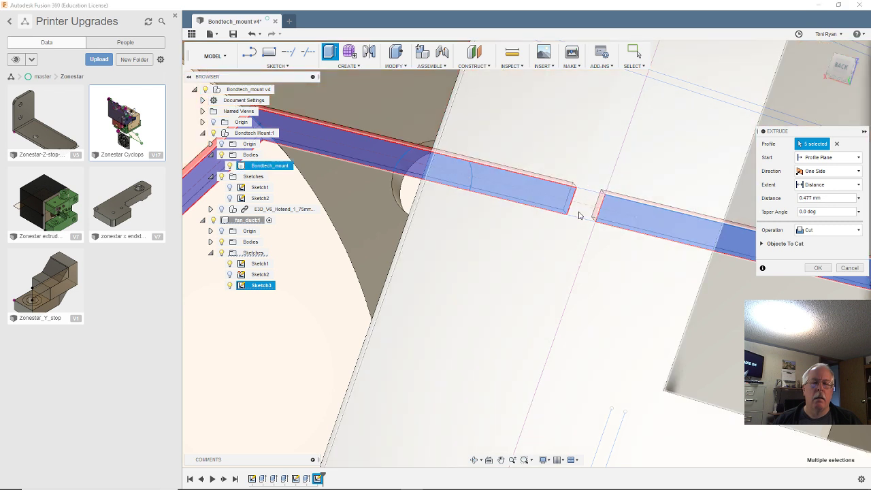
shift+middle_drag(579, 215, 613, 225)
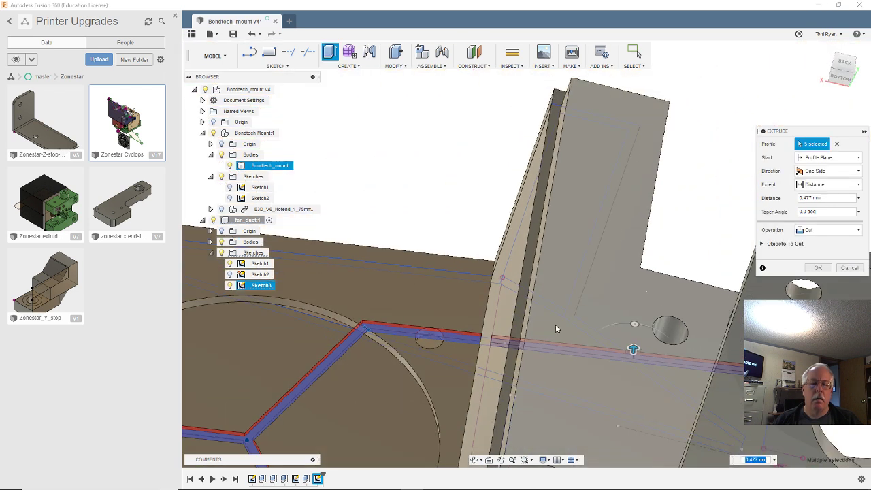
shift+middle_drag(555, 325, 391, 325)
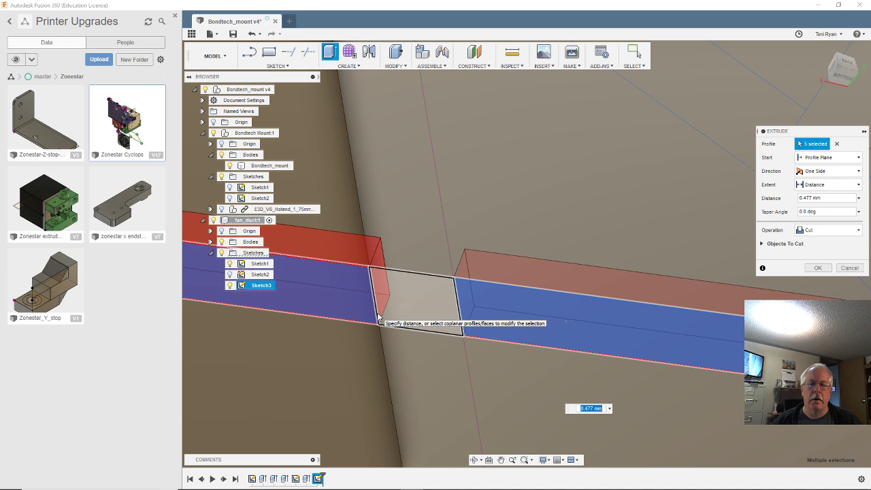
- Add the remaining gap, edge-strip and long bottom-edge profiles to reach 11 selected
click(378, 317)
shift+middle_drag(378, 317, 420, 400)
click(320, 303)
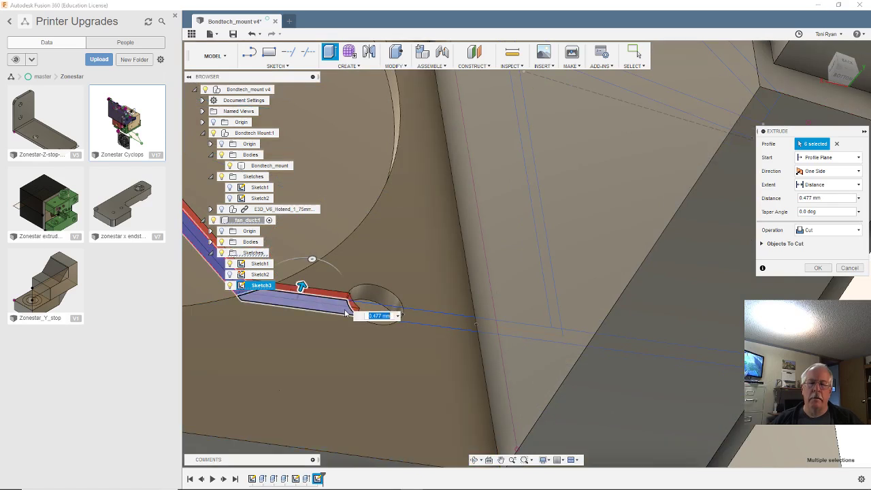
click(401, 314)
click(466, 323)
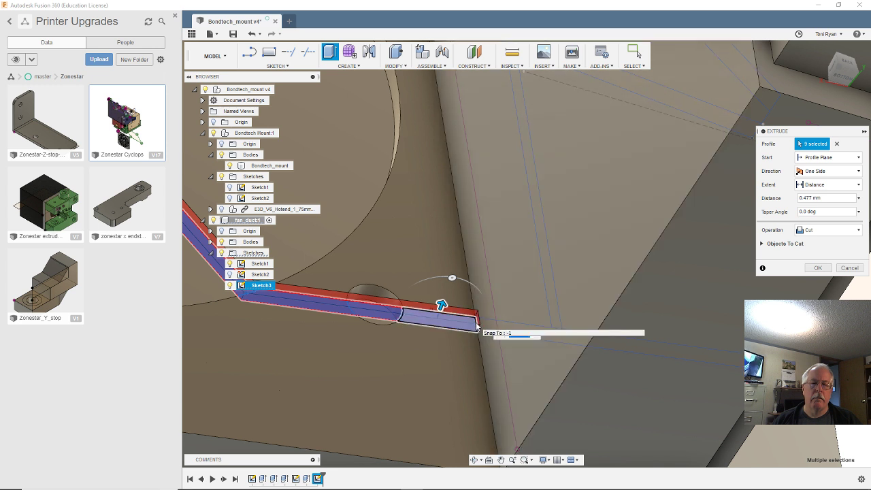
scroll(477, 328, up, 5)
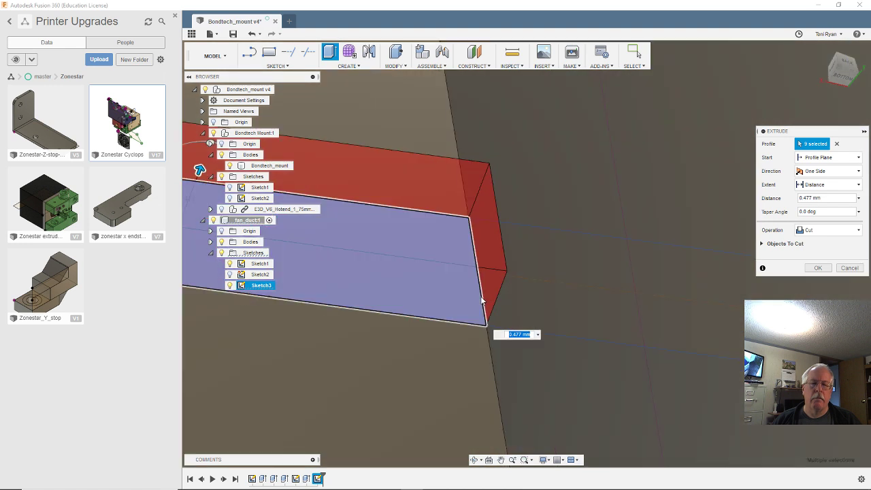
scroll(482, 300, down, 8)
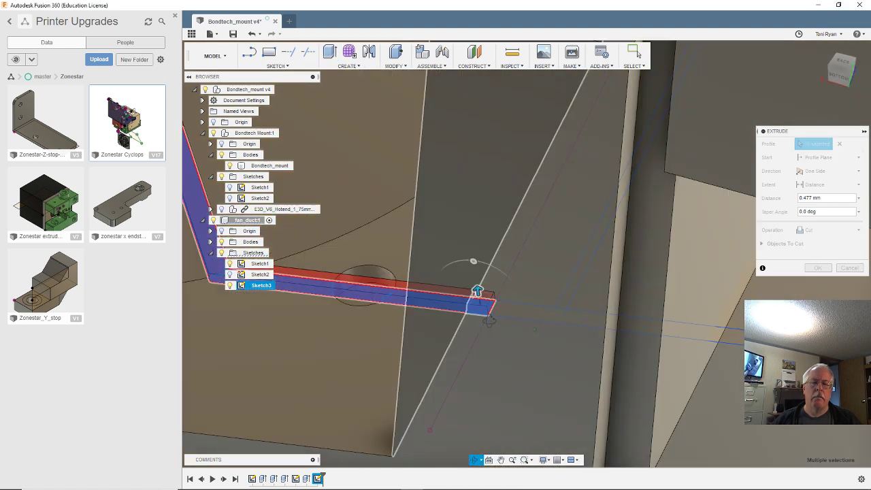
shift+middle_drag(488, 320, 571, 319)
scroll(514, 310, down, 10)
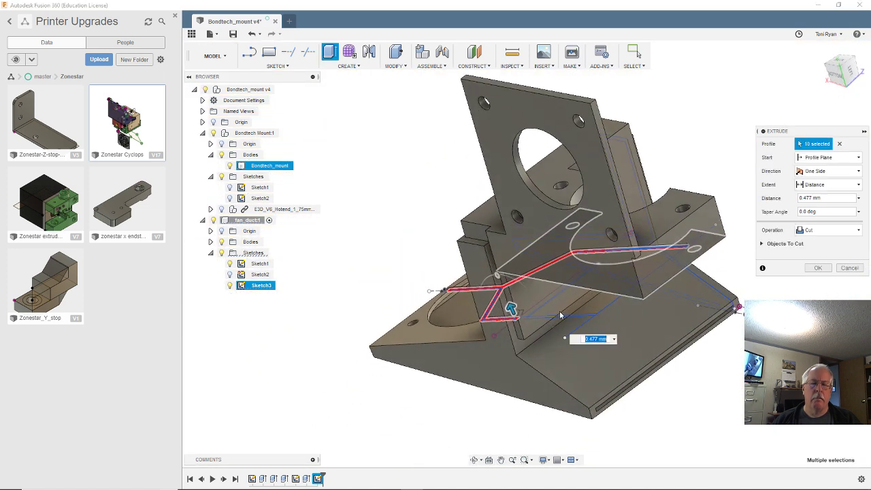
scroll(504, 311, up, 10)
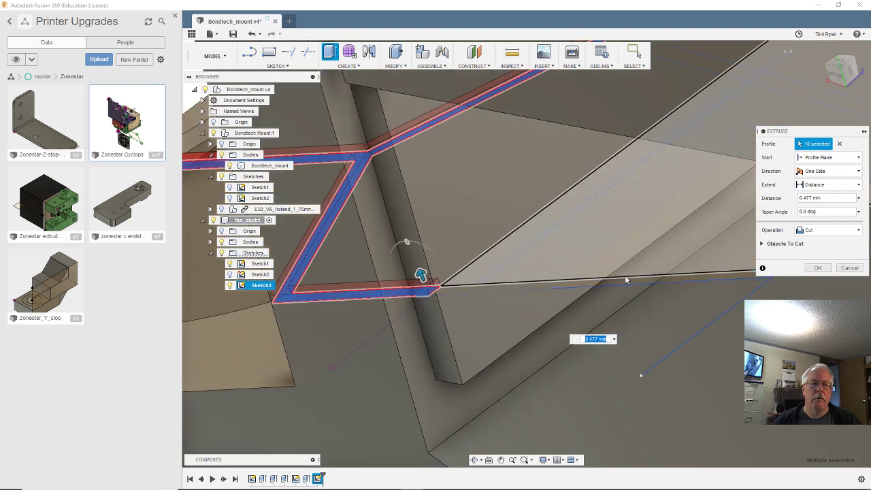
click(613, 282)
scroll(599, 278, down, 8)
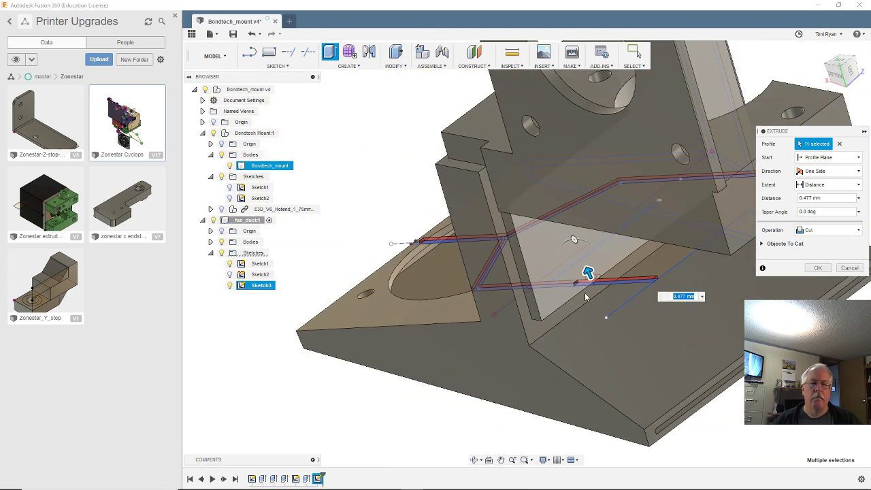
shift+middle_drag(583, 274, 652, 301)
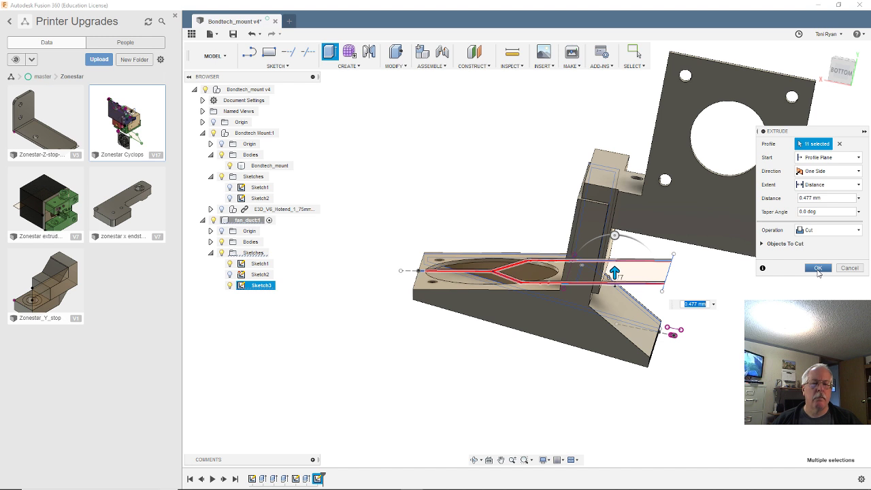
- Set the duct extrusion to -25 mm downward using the New Body operation
drag(614, 273, 616, 366)
click(857, 230)
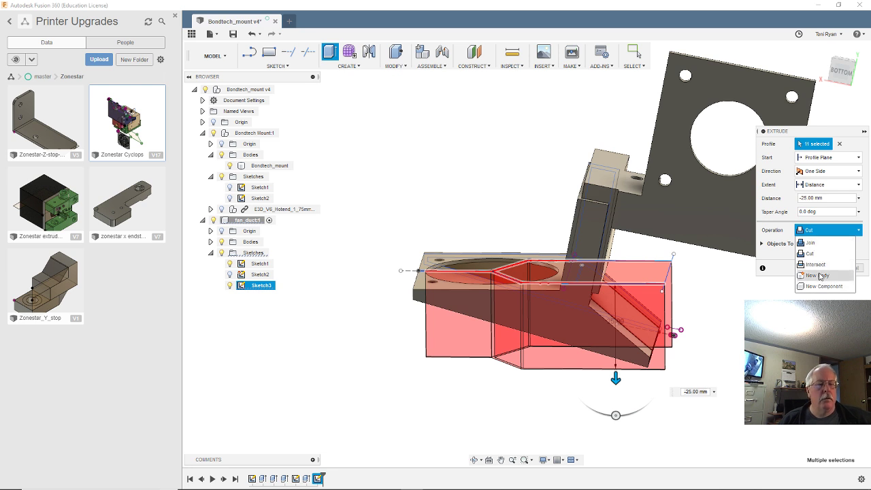
click(819, 275)
shift+middle_drag(322, 331, 335, 359)
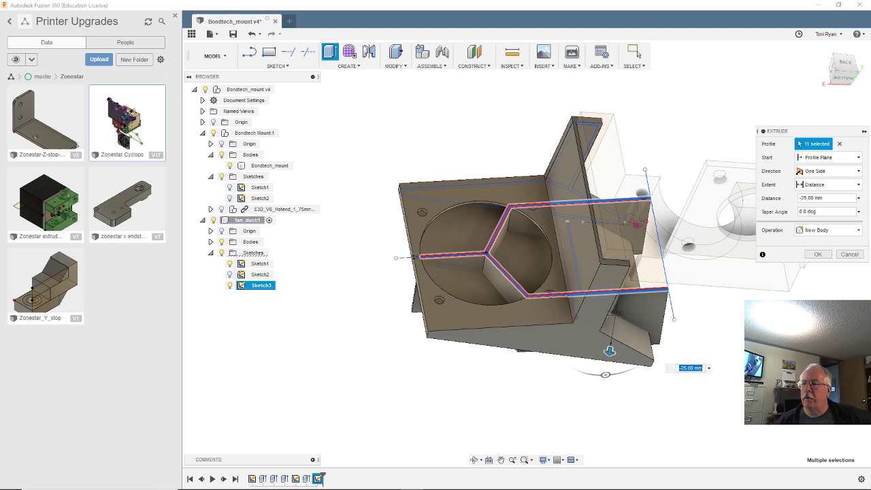
scroll(534, 373, up, 5)
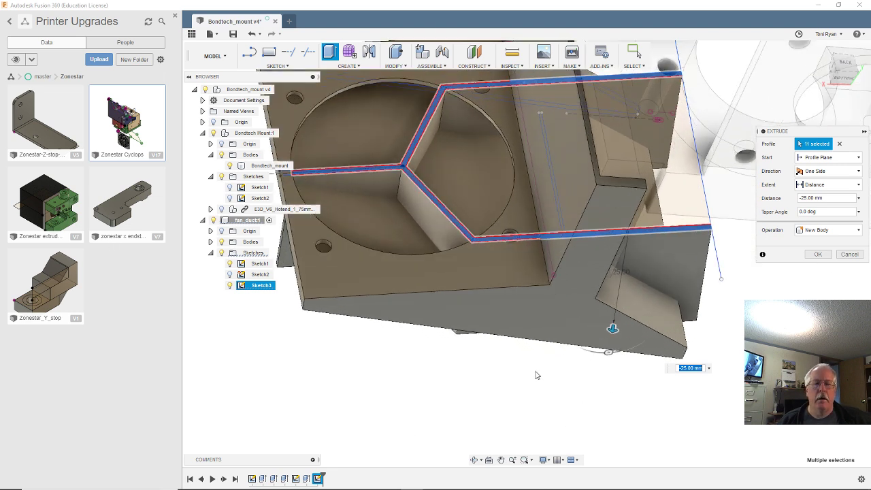
mouse_move(534, 373)
shift+middle_down()
mouse_move(535, 412)
mouse_move(536, 386)
shift+middle_up()
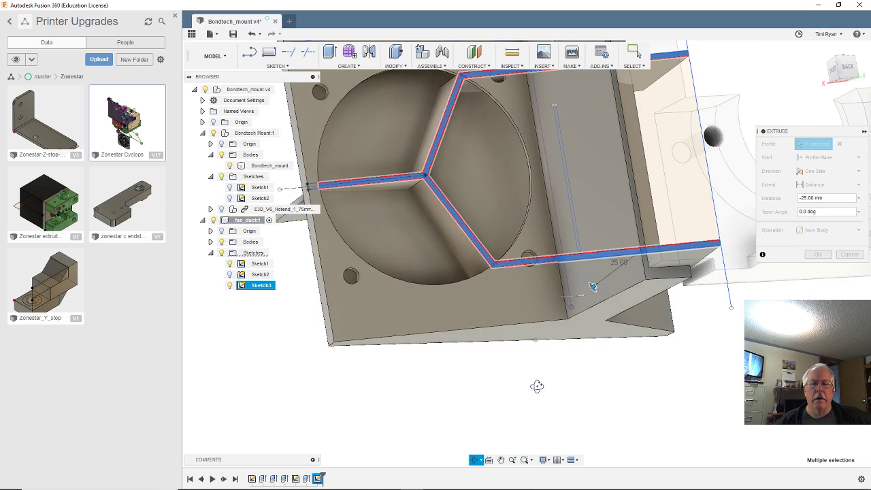
shift+middle_drag(452, 282, 454, 253)
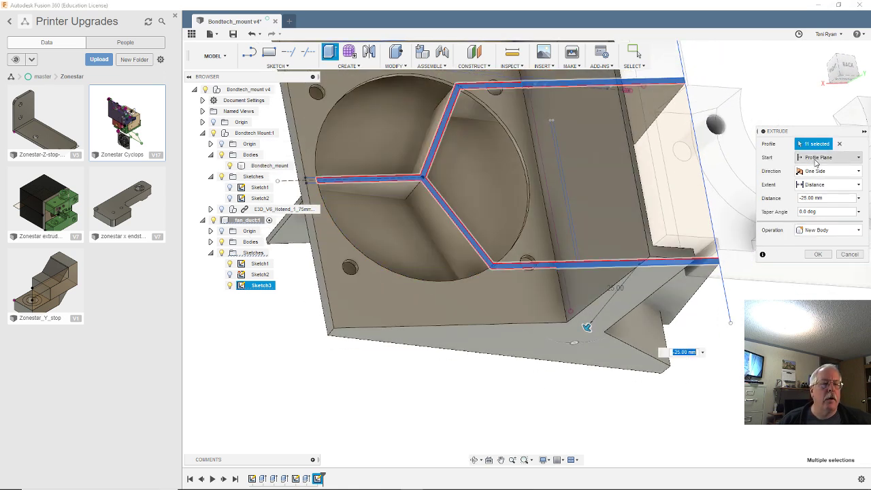
- Start the extrusion from an offset plane at -1 mm and apply it
click(815, 161)
click(822, 176)
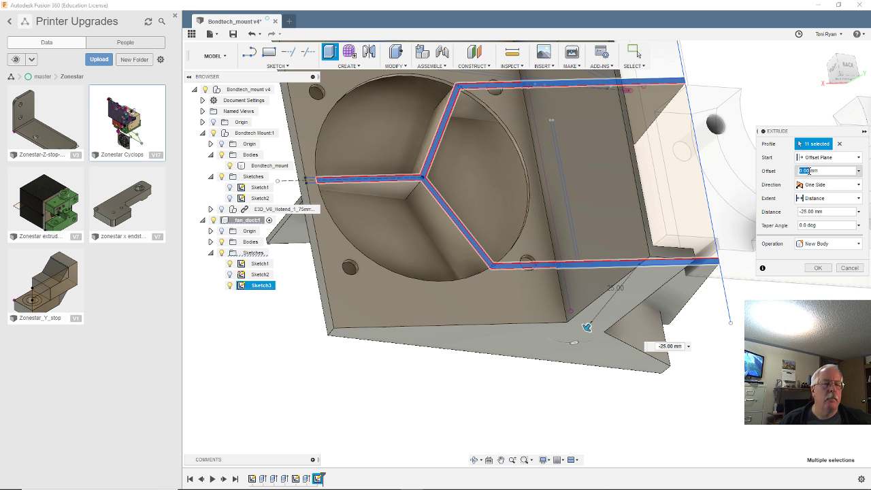
text(-1)
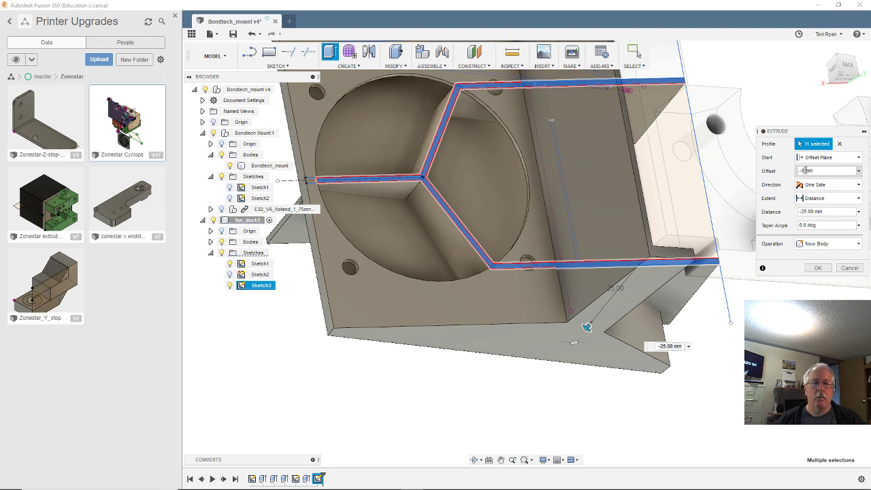
key(Return)
shift+middle_drag(693, 357, 684, 320)
scroll(684, 333, up, 3)
click(637, 54)
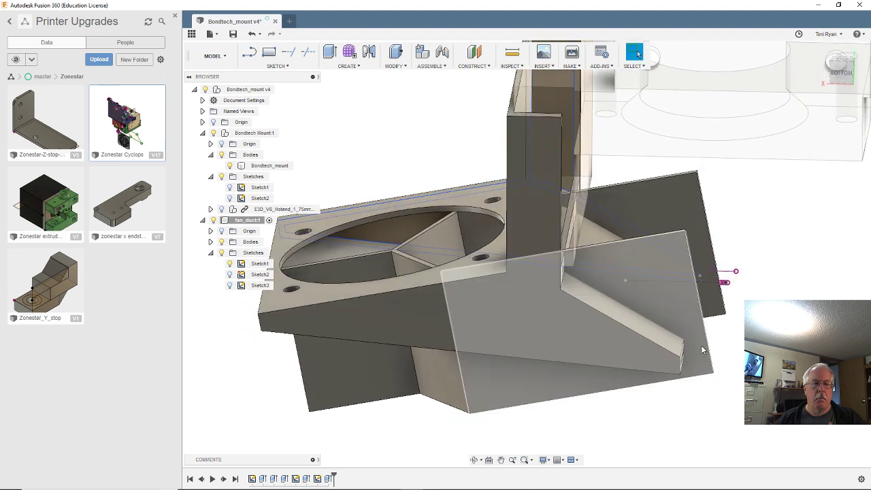
shift+middle_drag(700, 352, 718, 311)
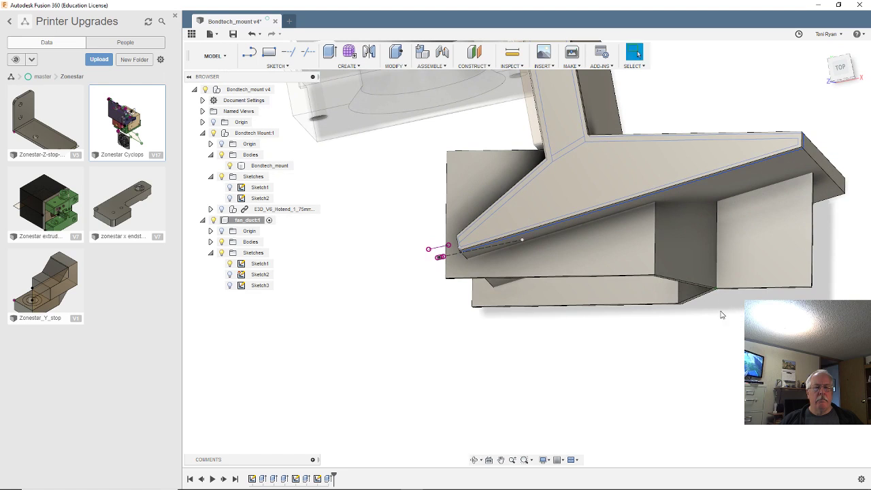
shift+middle_drag(589, 256, 690, 342)
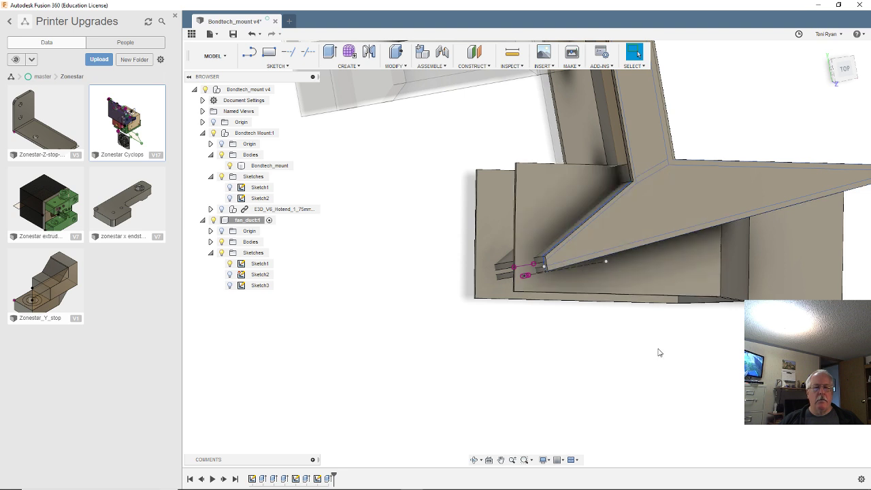
scroll(680, 357, down, 3)
shift+middle_drag(715, 353, 677, 449)
shift+middle_drag(735, 371, 727, 297)
scroll(726, 297, up, 2)
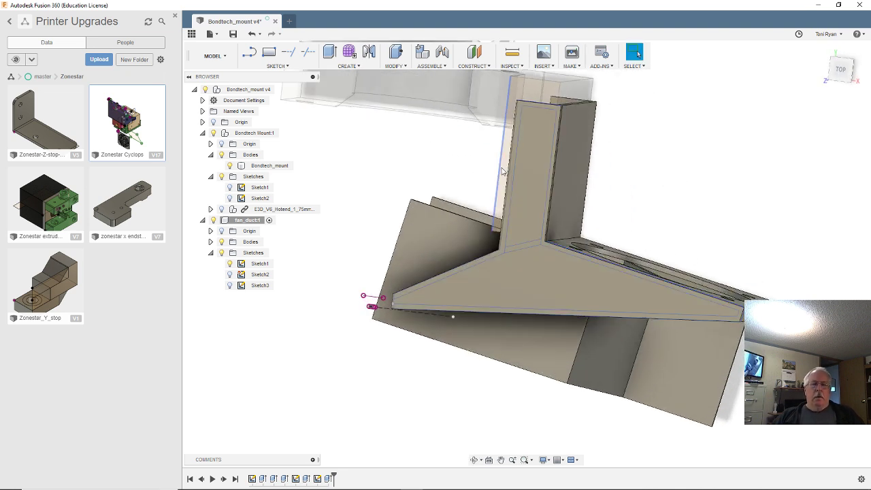
shift+middle_drag(426, 171, 528, 152)
scroll(527, 153, up, 3)
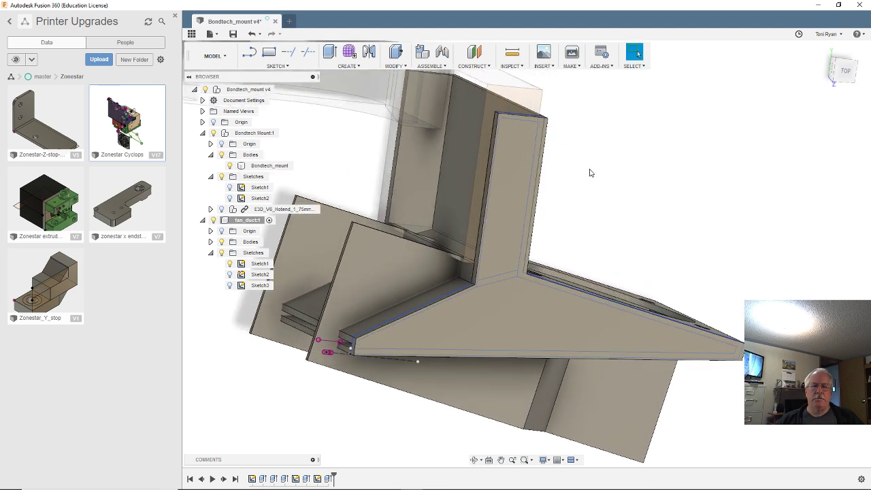
- Draw a vertical line inside the upright channel and pick it with the left wall to dimension
double_click(252, 479)
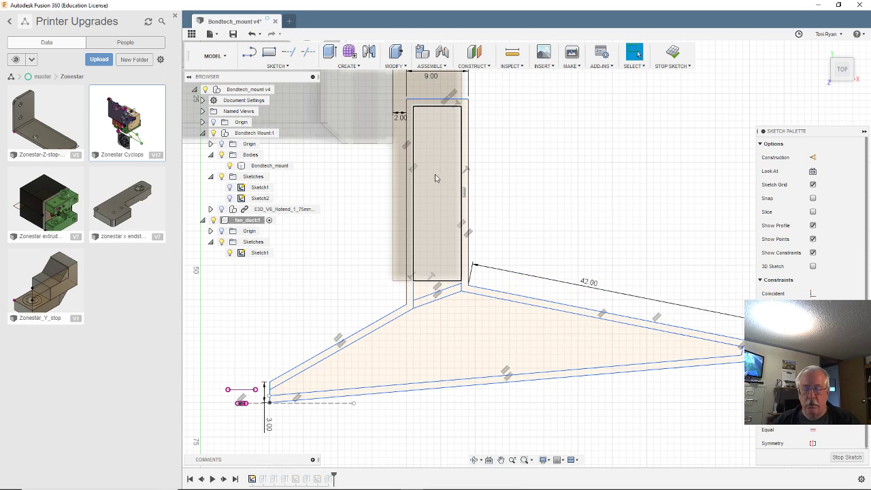
key(l)
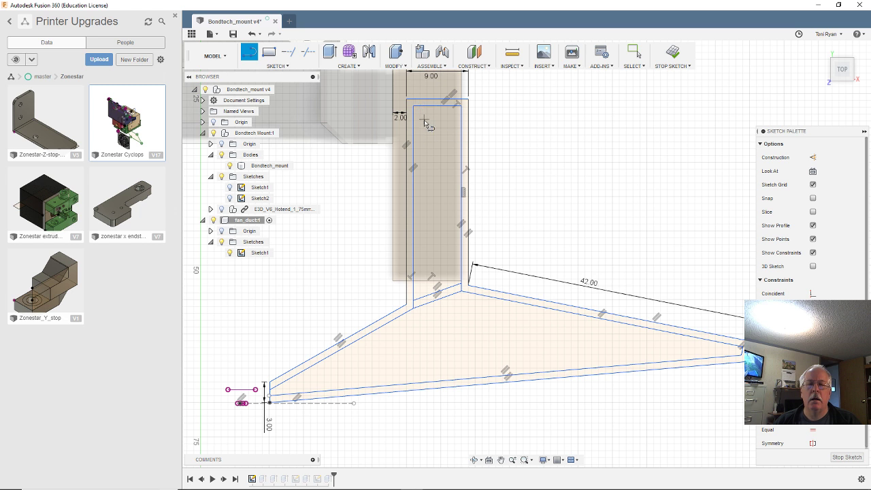
click(424, 118)
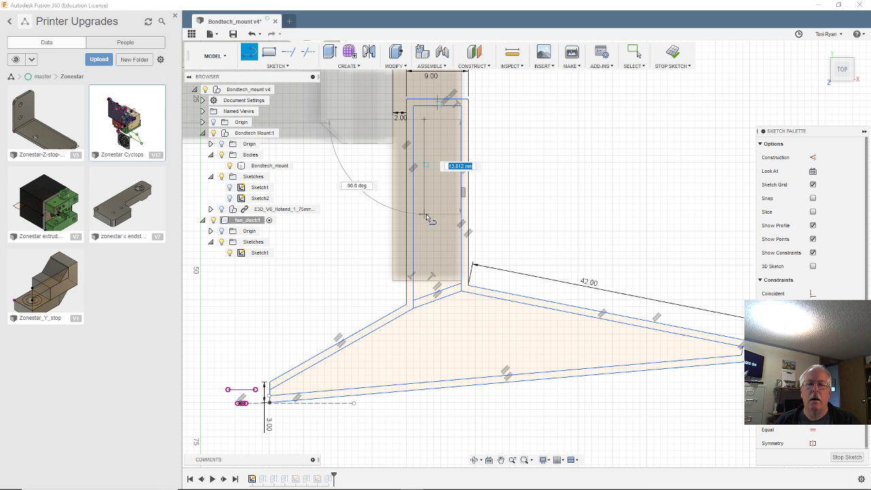
click(424, 194)
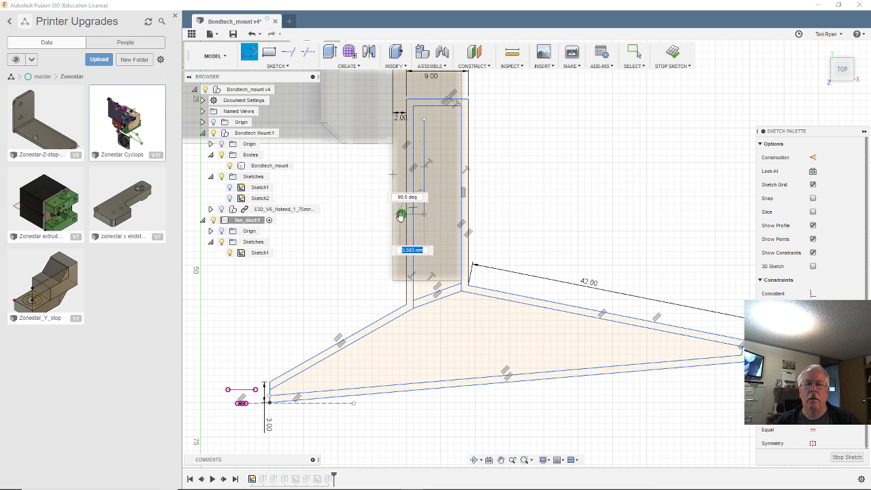
key(Escape)
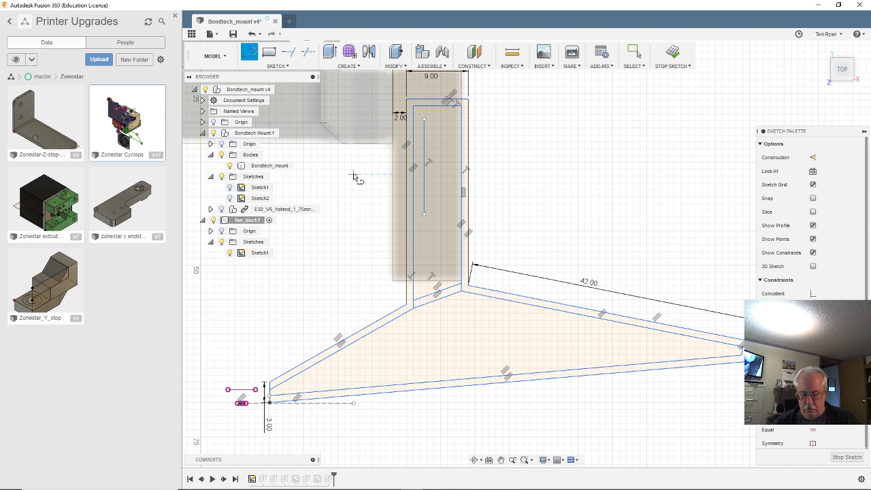
click(416, 164)
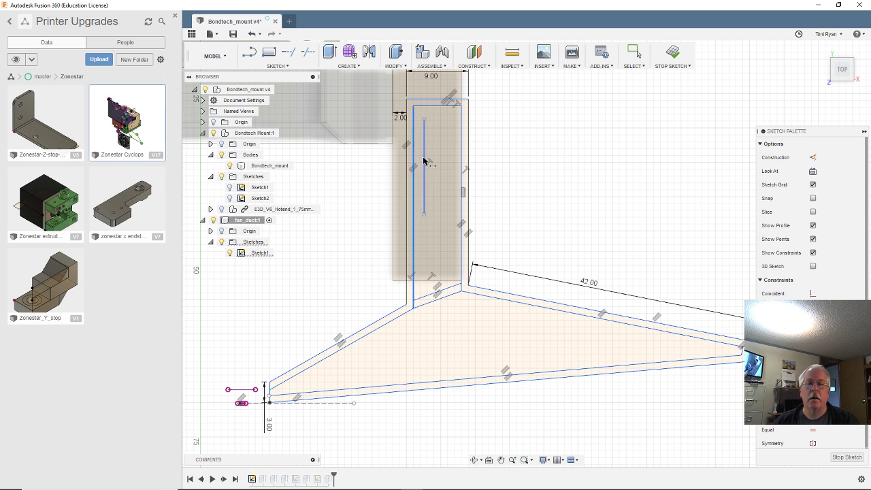
click(423, 160)
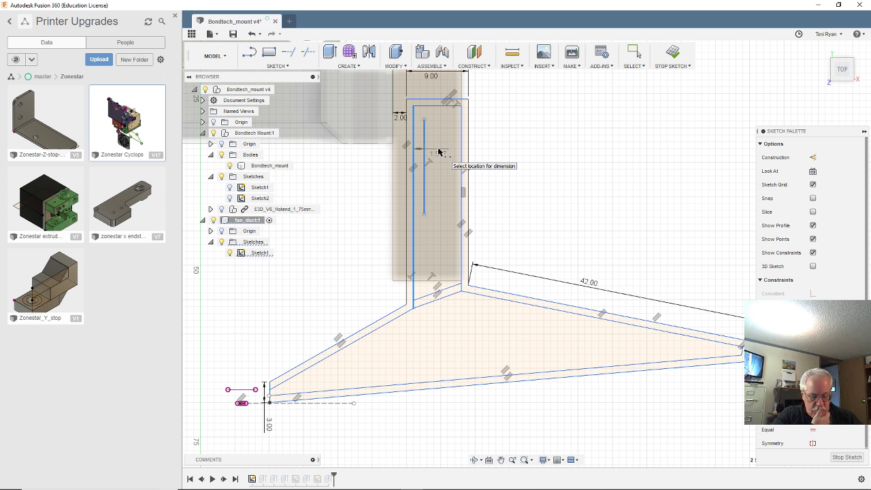
- Dimension the inner line 3.5 mm from the channel wall
click(439, 151)
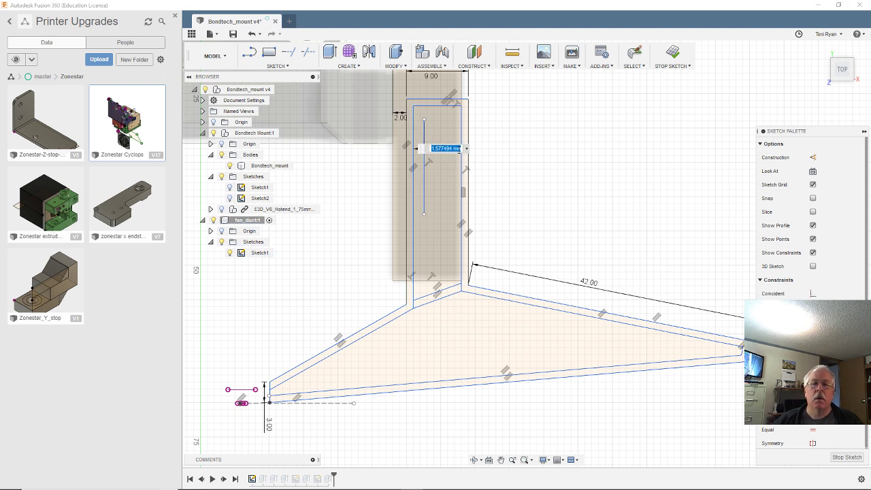
text(3.5)
key(Return)
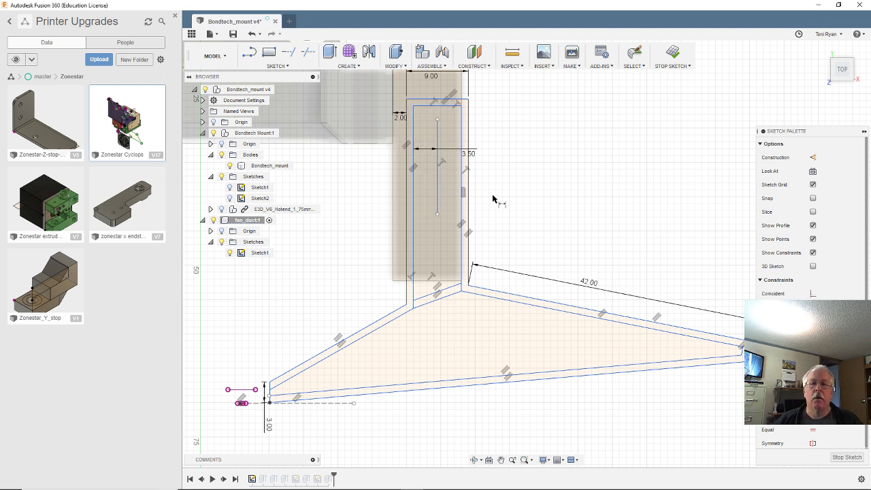
scroll(442, 144, up, 3)
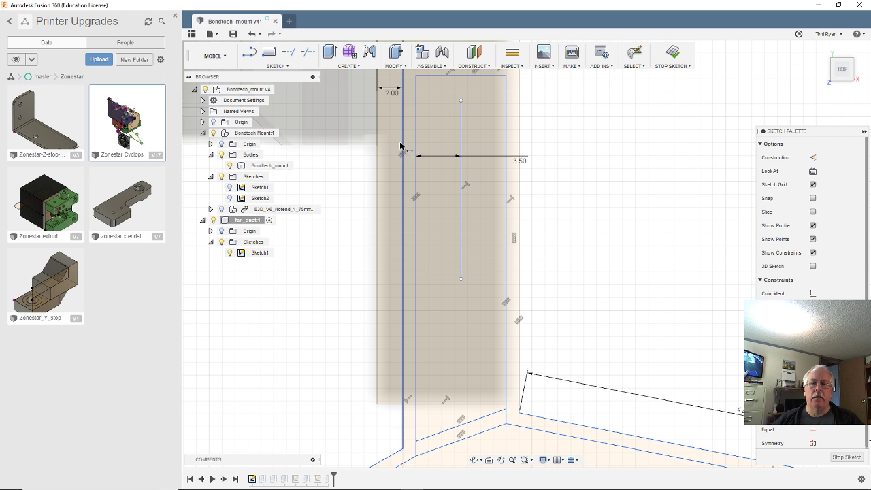
scroll(402, 145, down, 2)
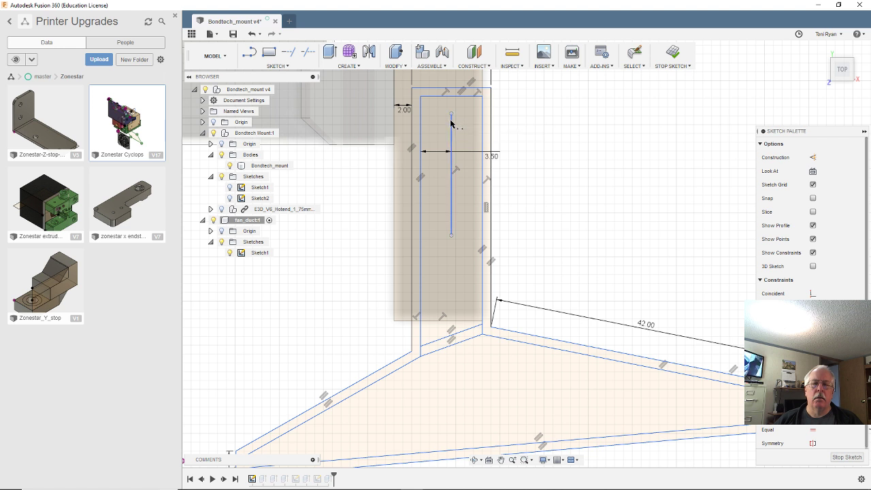
- Close the slot with top and bottom lines running back to the channel wall
key(l)
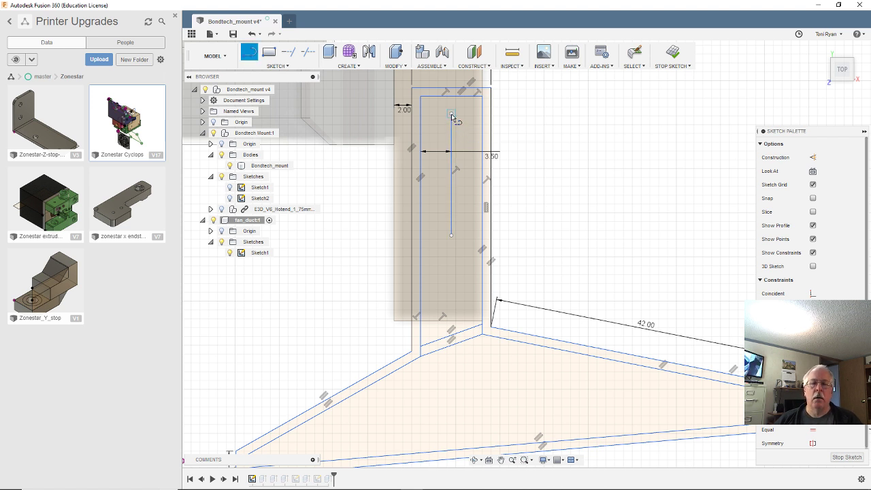
click(451, 114)
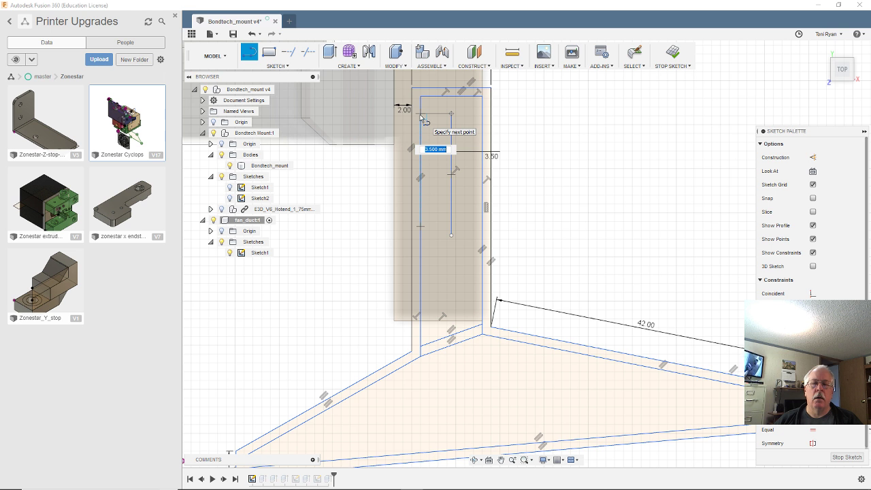
double_click(420, 117)
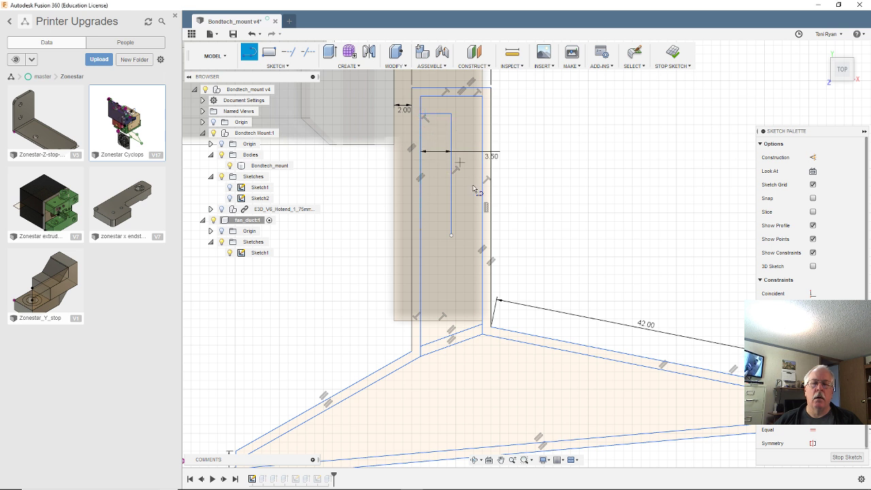
click(450, 236)
double_click(421, 234)
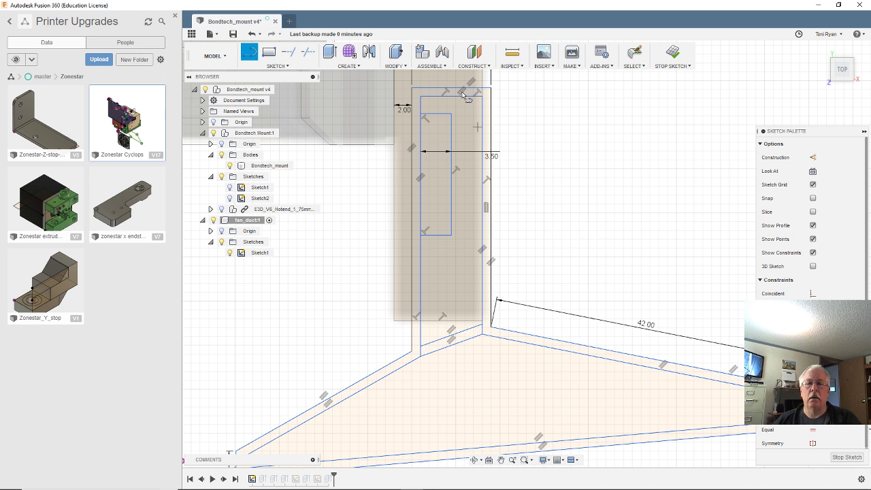
click(269, 68)
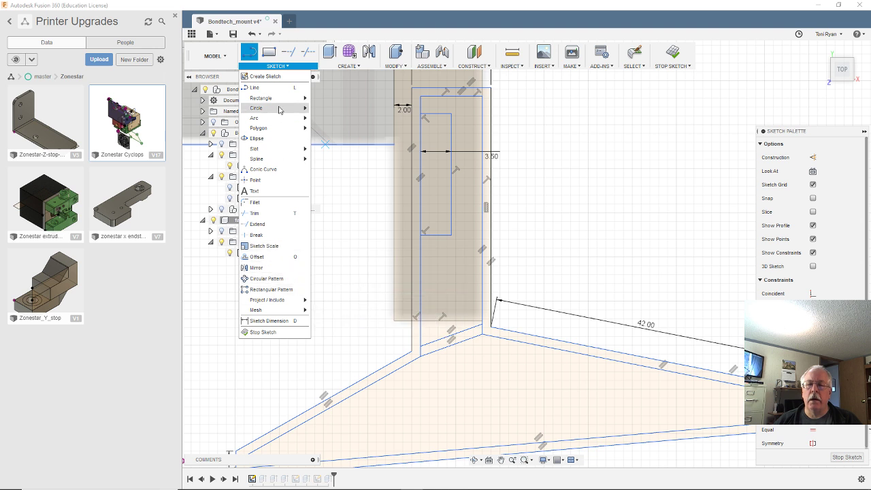
mouse_move(277, 102)
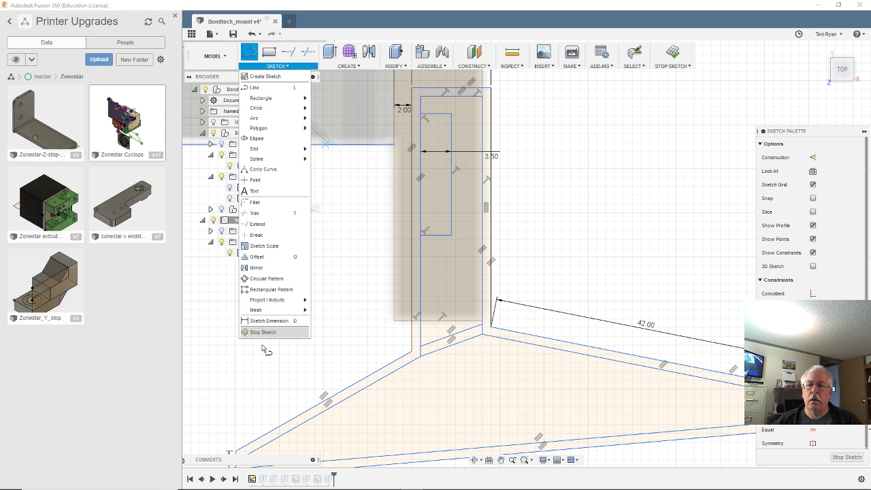
click(258, 212)
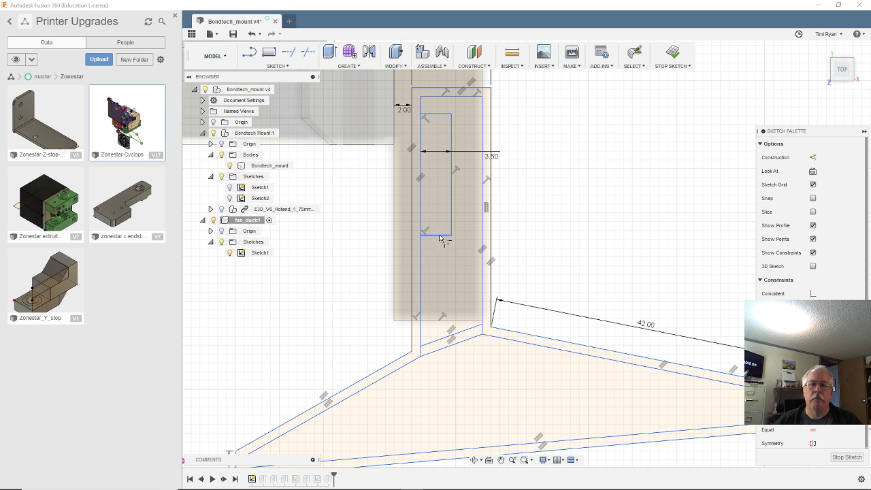
- Fillet all four slot corners, setting the radius to 1.70 mm
click(455, 213)
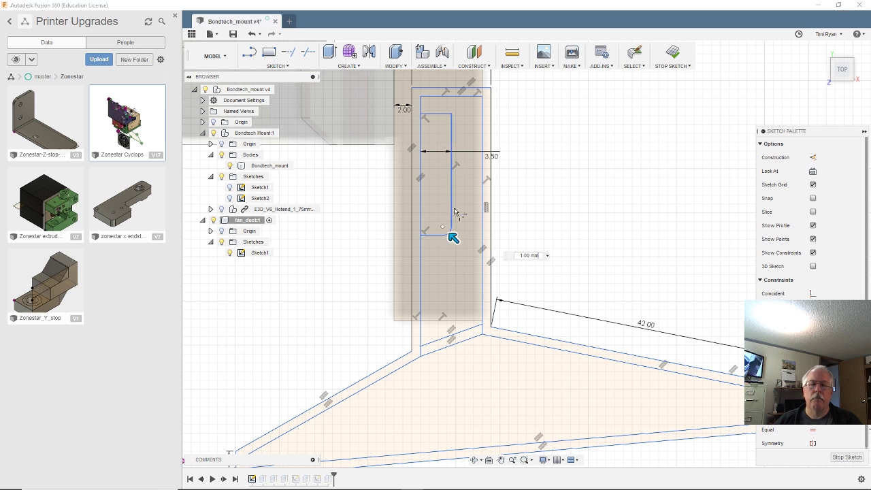
key(Return)
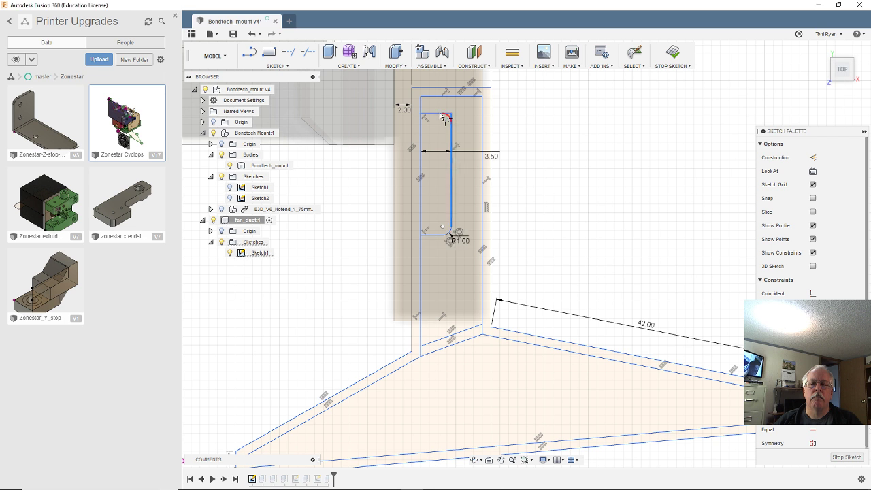
click(435, 114)
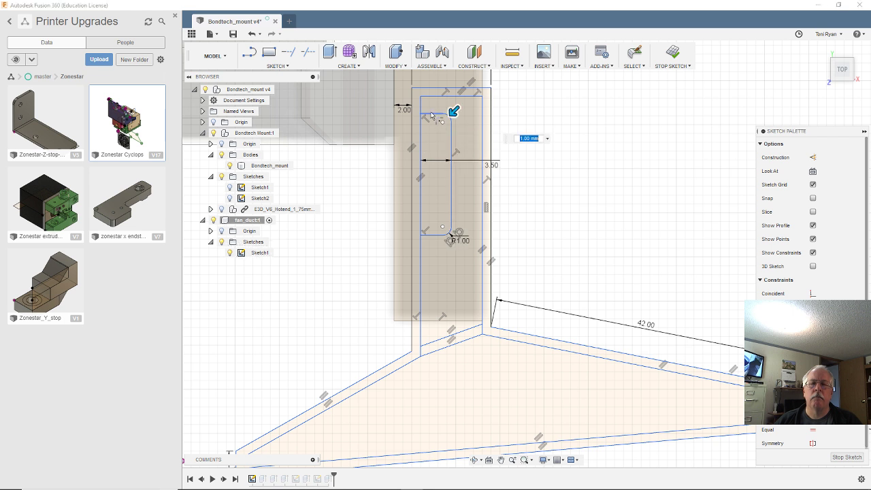
key(Return)
click(425, 120)
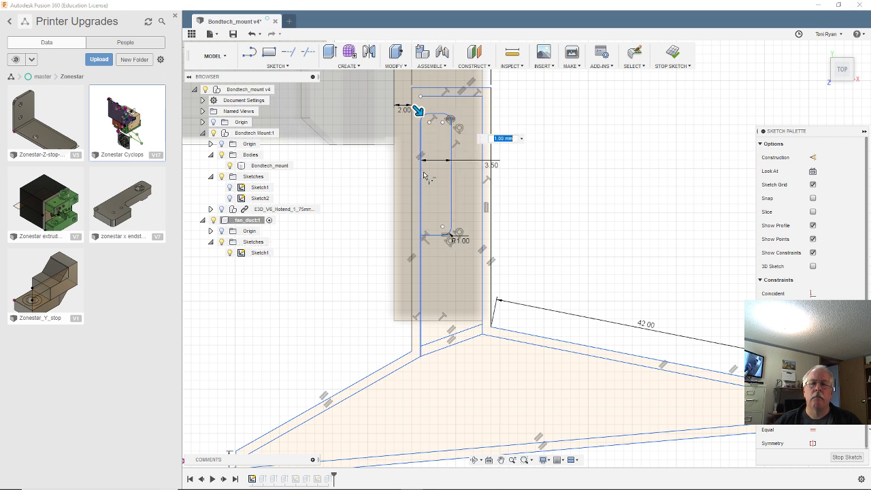
key(Return)
click(422, 231)
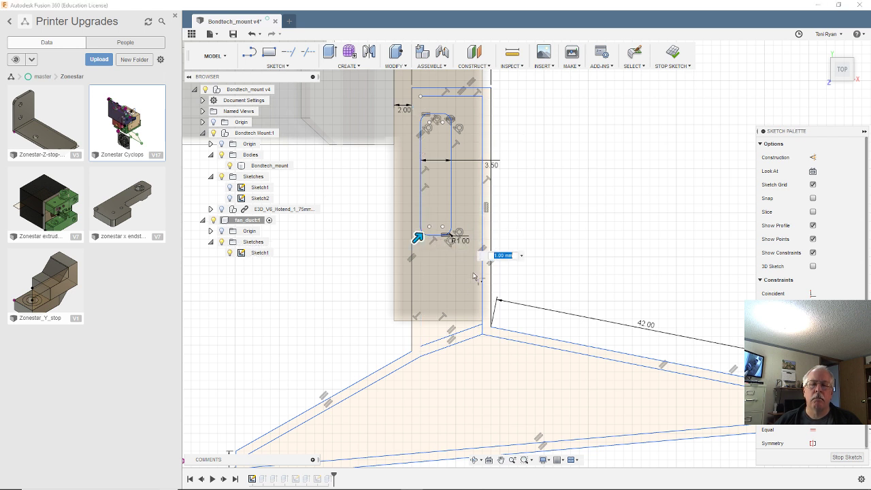
scroll(472, 218, up, 2)
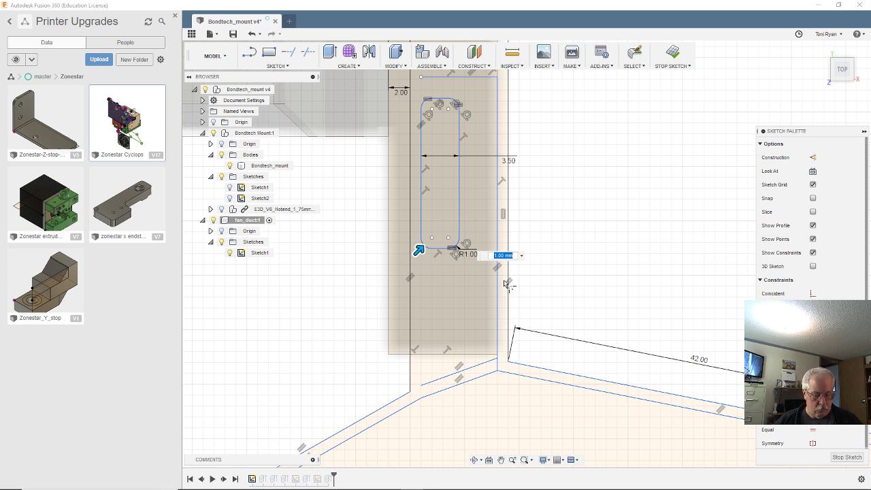
text(1)
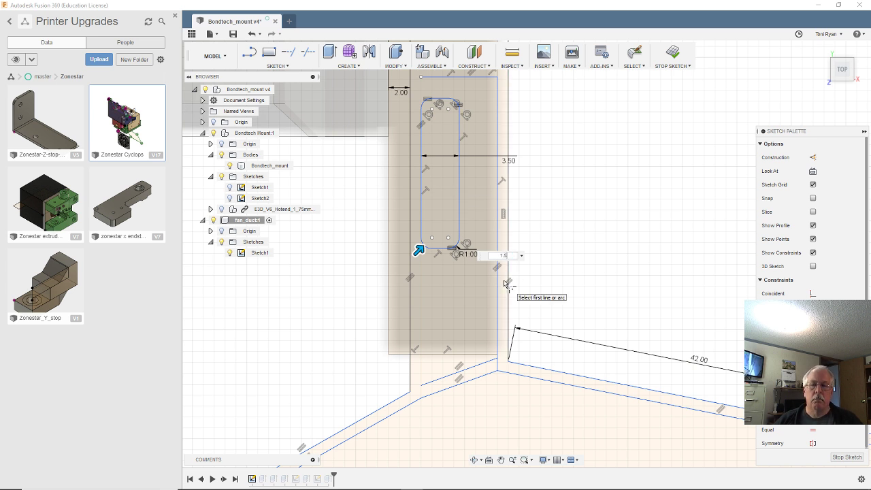
text(.5)
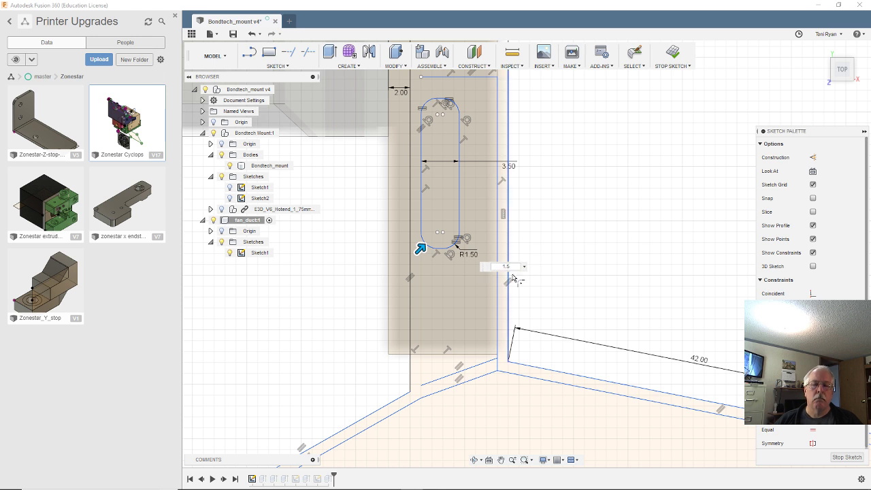
text(7)
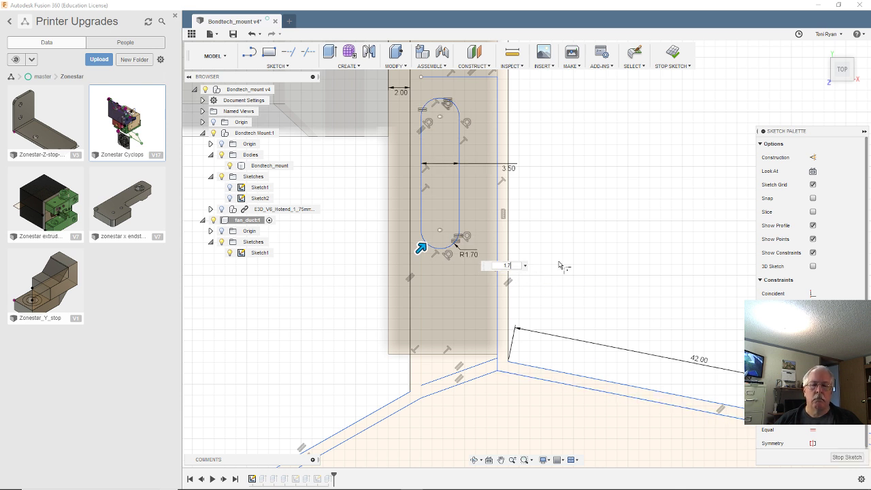
key(Return)
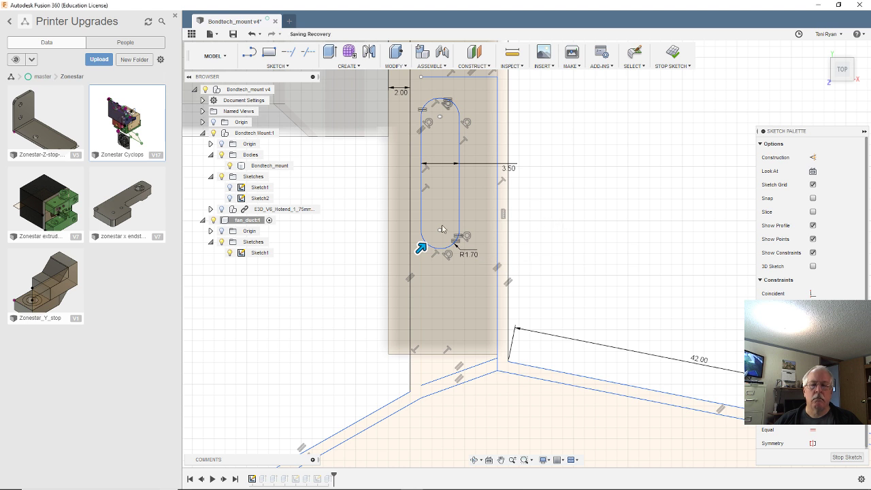
scroll(405, 126, down, 2)
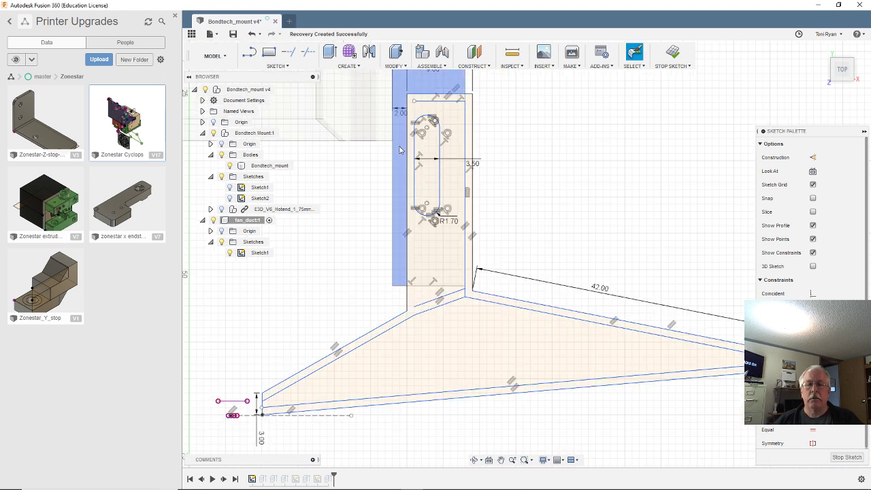
- Draw a vertical line from the top corner to the duct's lower edge and exit the sketch
key(l)
click(414, 102)
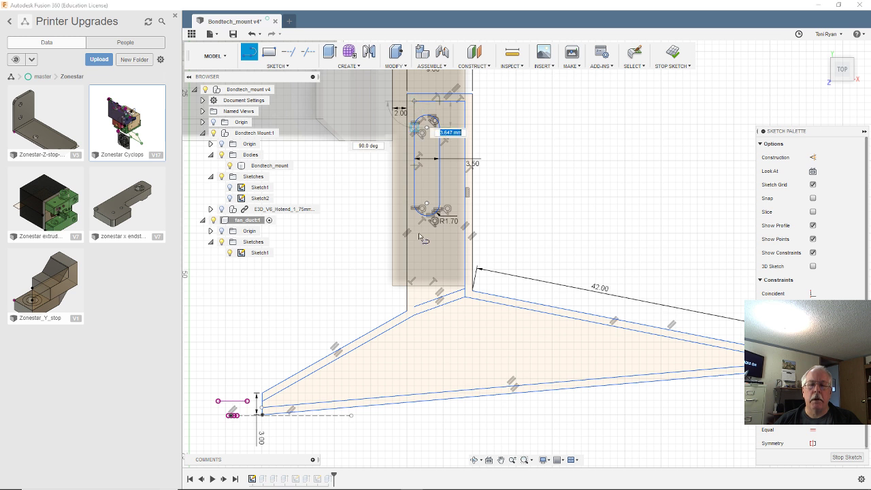
click(415, 310)
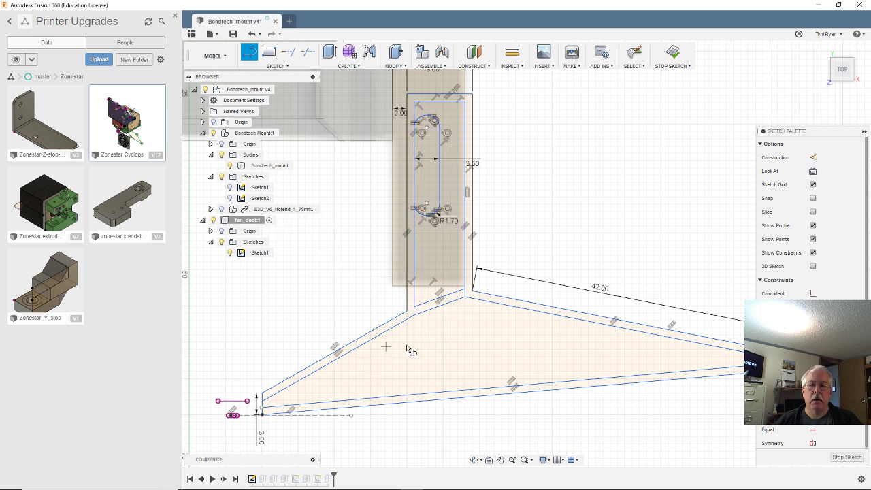
key(Escape)
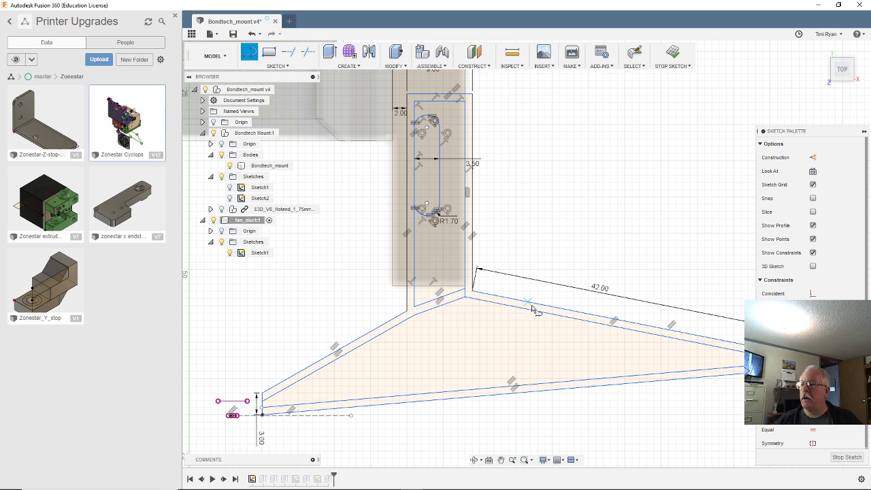
click(846, 455)
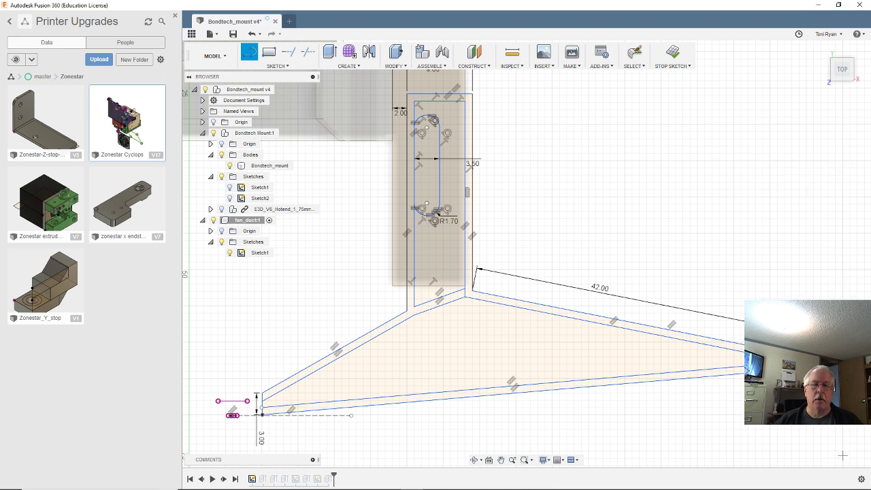
mouse_move(694, 306)
shift+middle_down()
mouse_move(706, 334)
mouse_move(689, 325)
mouse_move(702, 305)
mouse_move(689, 308)
shift+middle_up()
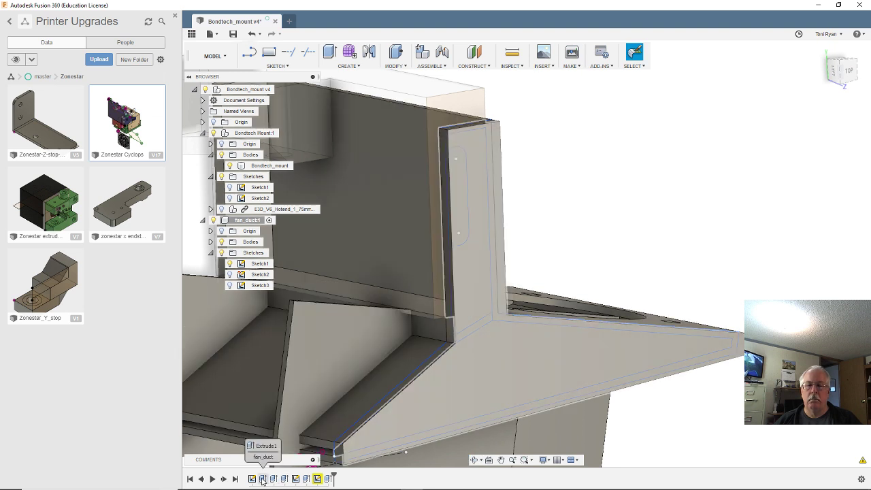
- Keep the first extrude unchanged, then rework the next one's profiles and set it to 2 mm
double_click(263, 479)
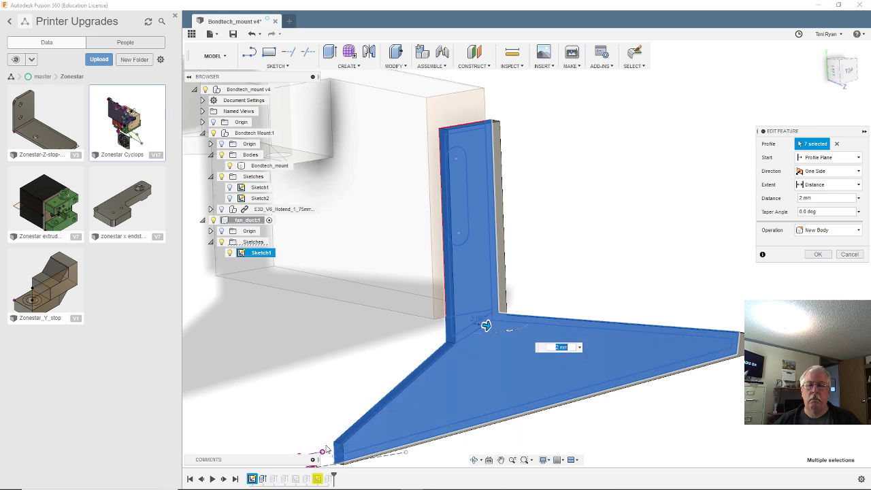
click(817, 254)
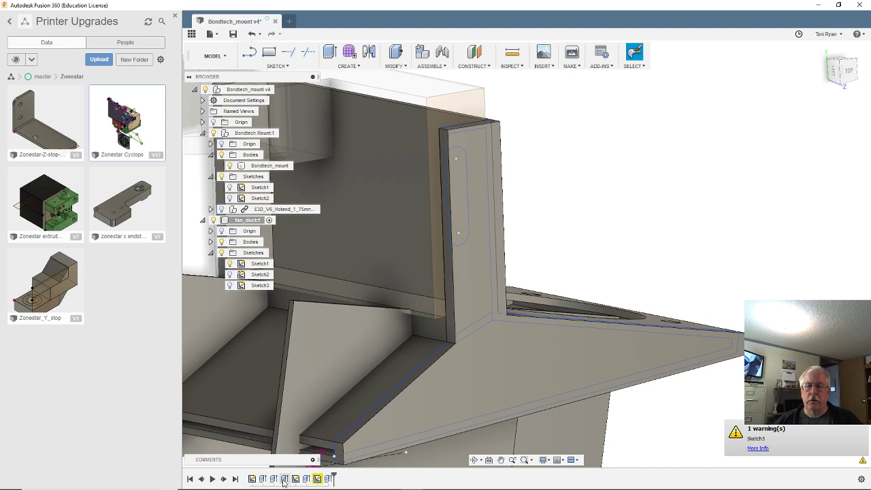
double_click(284, 479)
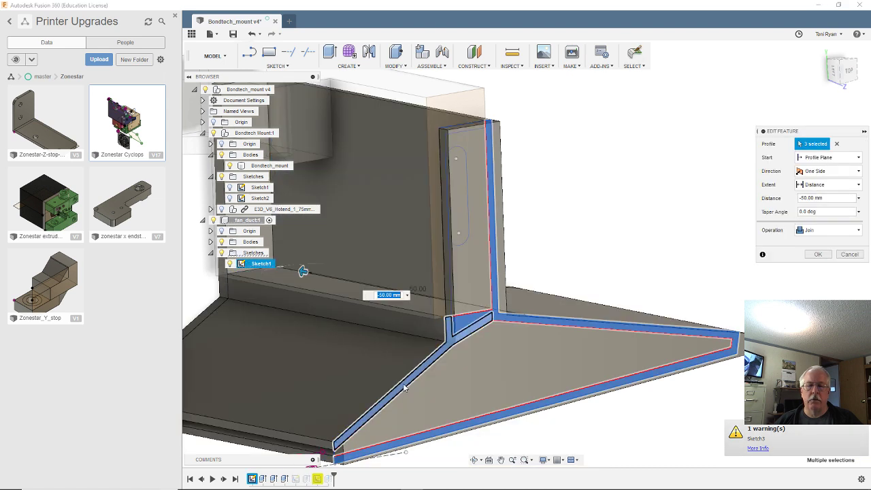
click(454, 332)
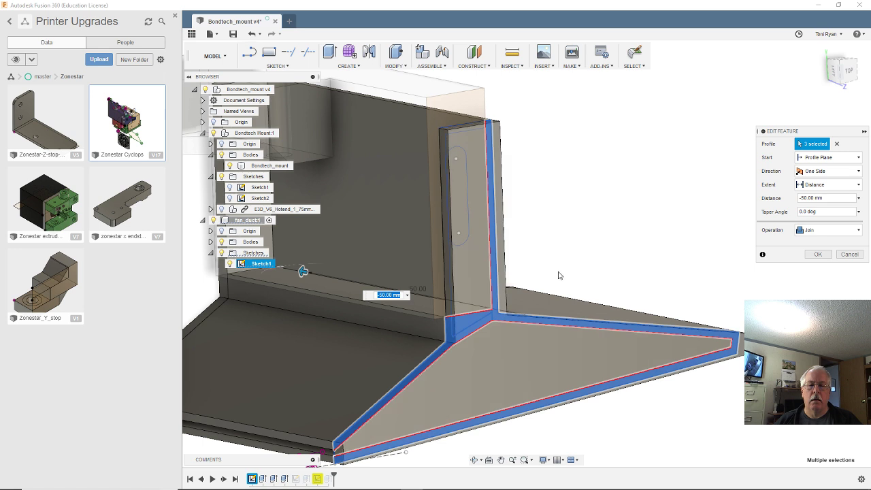
shift+middle_drag(558, 275, 317, 378)
scroll(565, 372, down, 3)
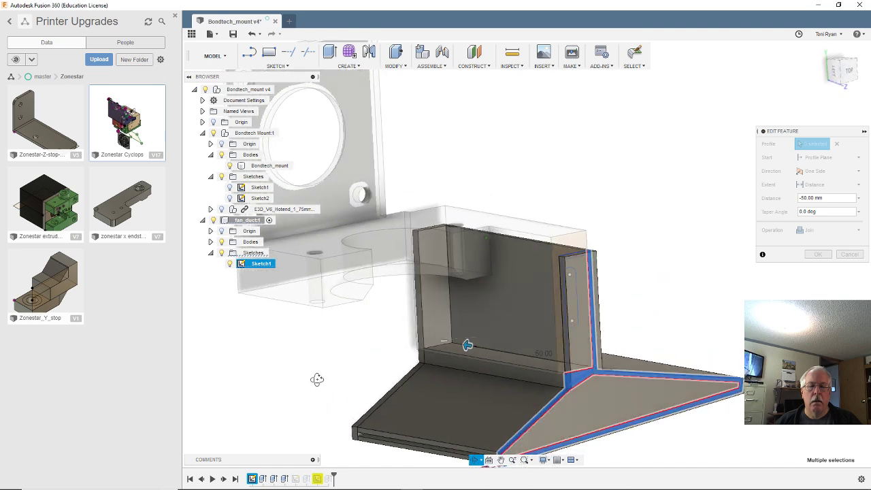
scroll(502, 413, up, 5)
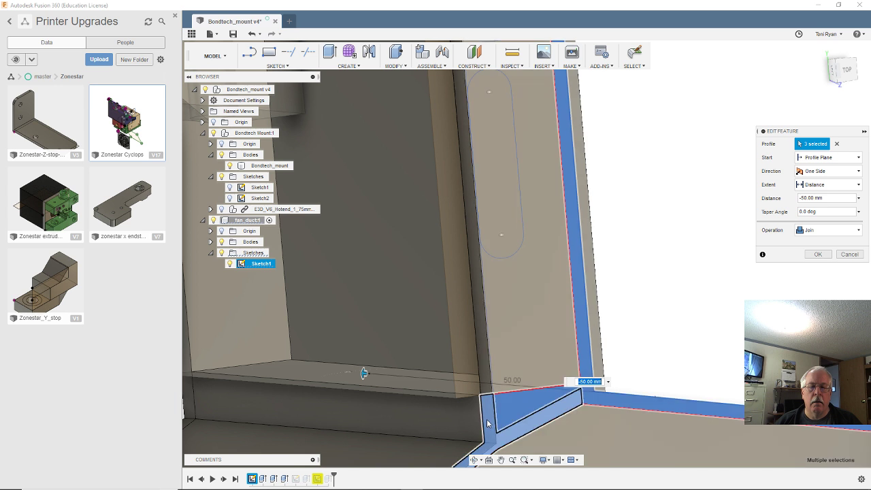
click(487, 421)
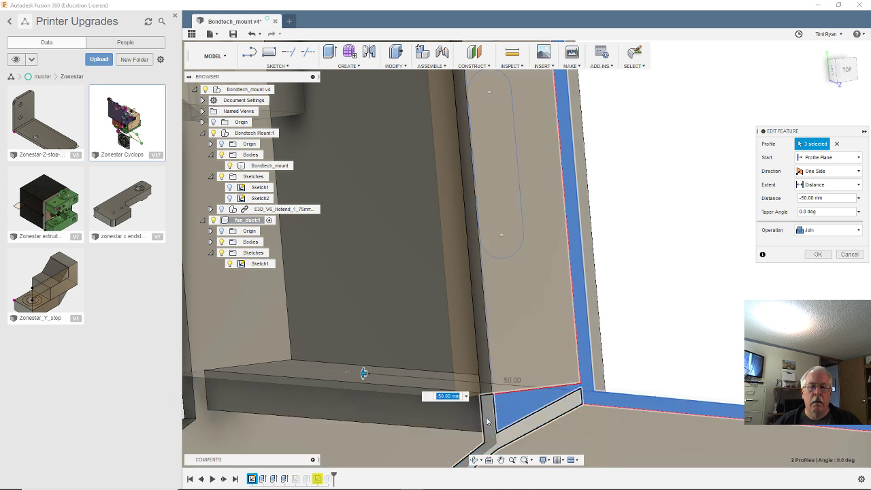
text(2)
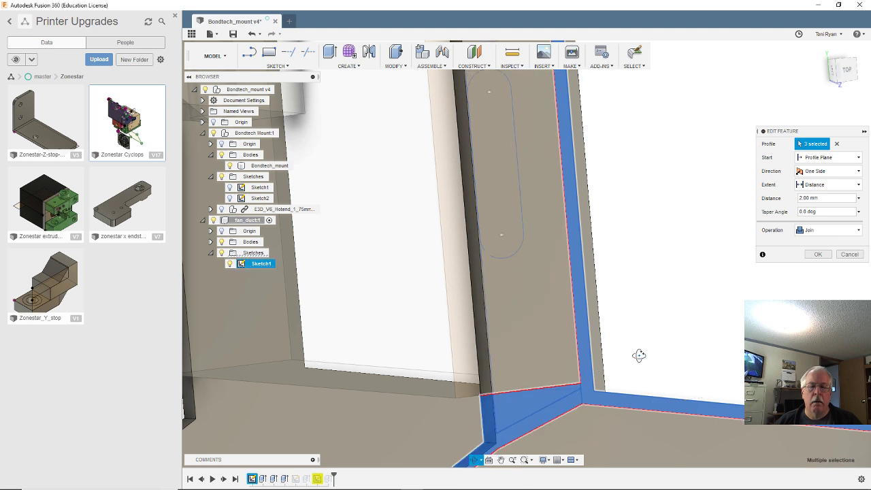
mouse_move(638, 356)
shift+middle_down()
mouse_move(666, 345)
mouse_move(566, 409)
shift+middle_up()
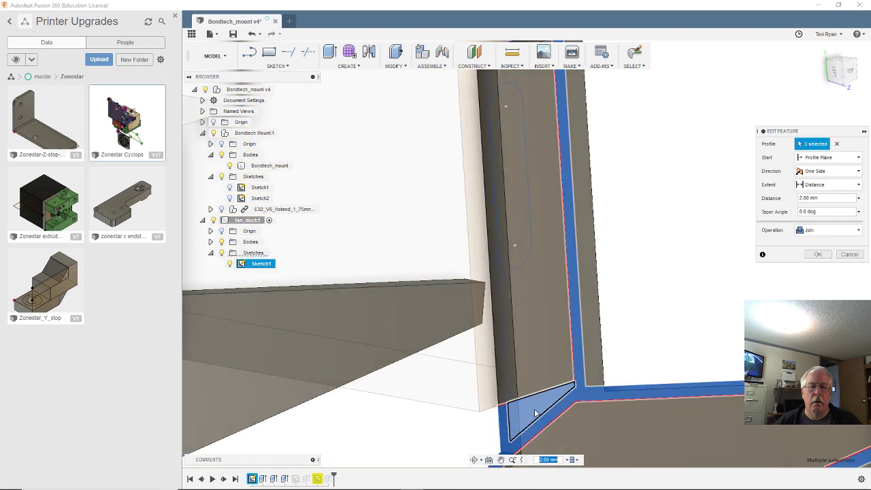
click(535, 412)
mouse_move(655, 345)
shift+middle_down()
mouse_move(659, 336)
mouse_move(657, 346)
mouse_move(648, 332)
mouse_move(647, 371)
mouse_move(687, 326)
mouse_move(674, 343)
mouse_move(655, 346)
shift+middle_up()
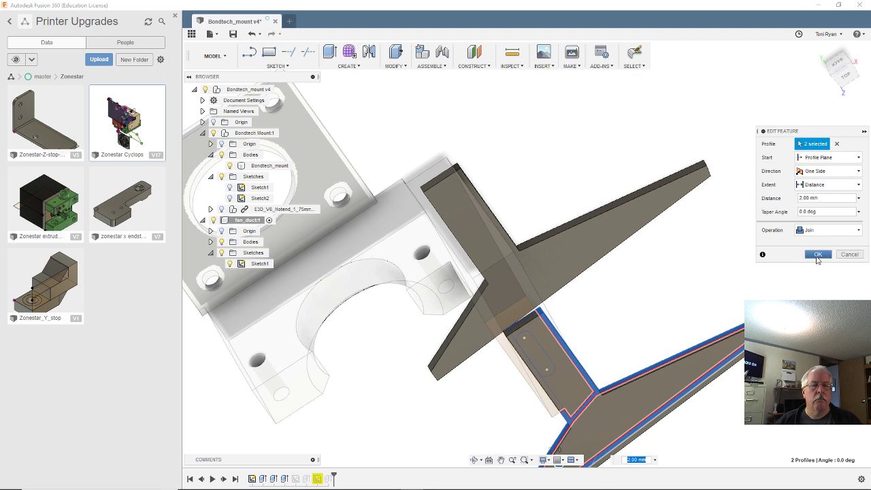
click(818, 254)
- Stretch another duct extrusion to -50 mm to form the tall wall
mouse_move(703, 305)
shift+middle_down()
mouse_move(695, 411)
mouse_move(680, 432)
mouse_move(691, 427)
mouse_move(687, 408)
shift+middle_up()
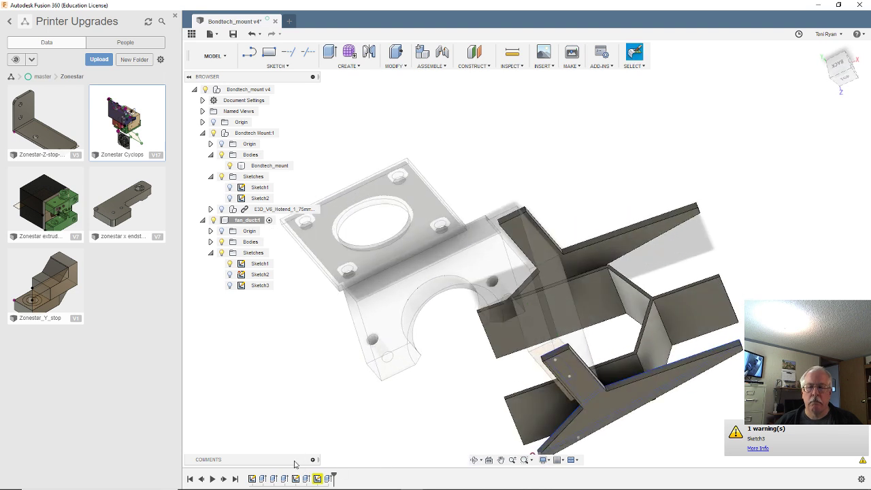
double_click(295, 478)
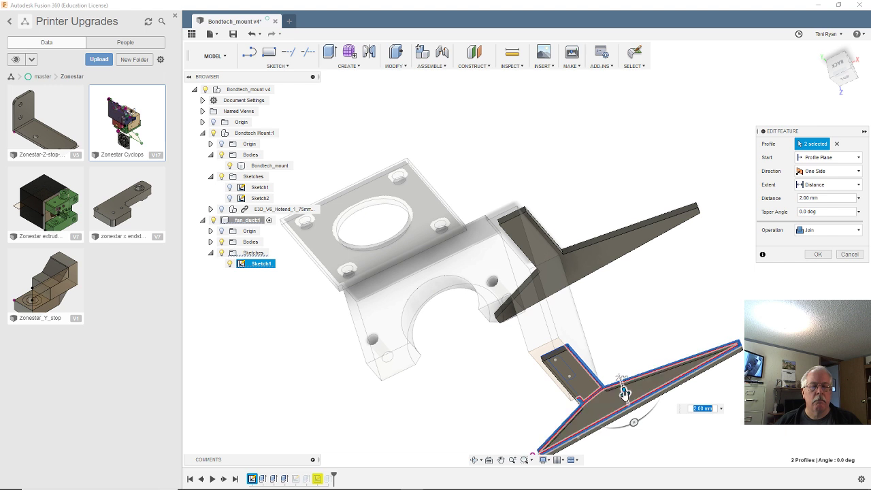
drag(625, 390, 576, 242)
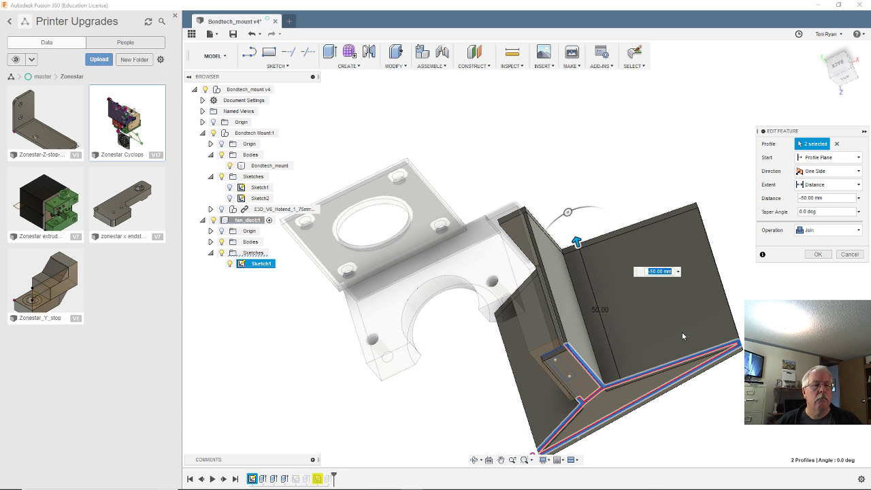
click(817, 254)
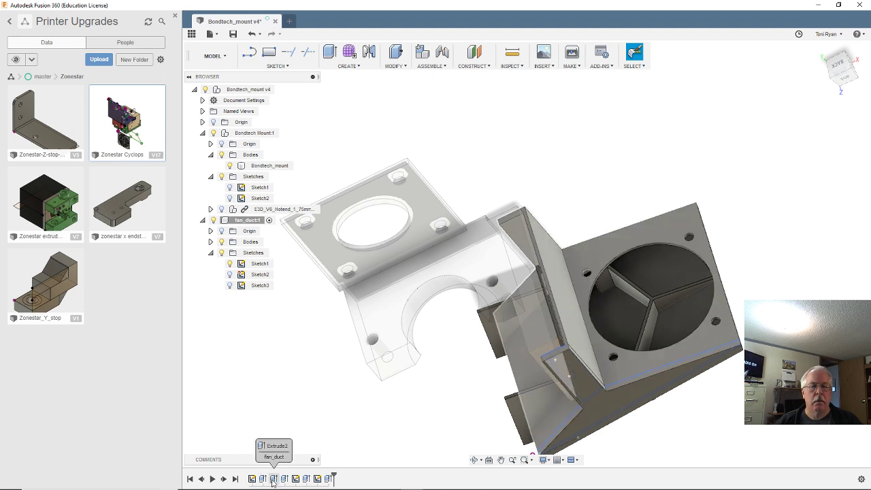
shift+middle_drag(369, 440, 605, 447)
scroll(487, 350, up, 5)
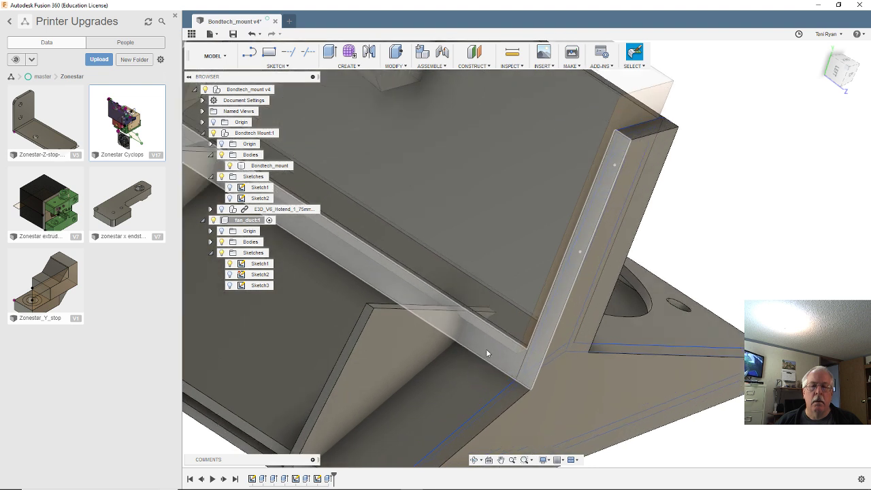
scroll(482, 369, up, 2)
shift+middle_drag(602, 395, 689, 299)
key(Escape)
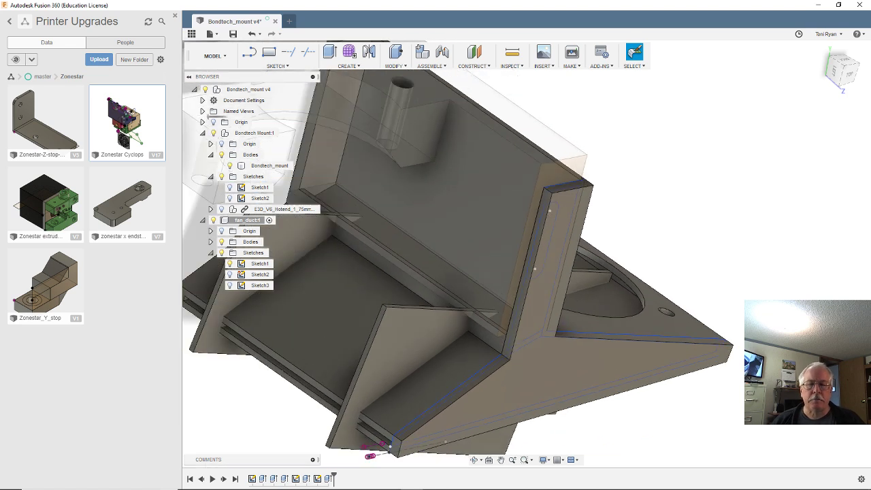
shift+middle_drag(728, 402, 738, 358)
key(Escape)
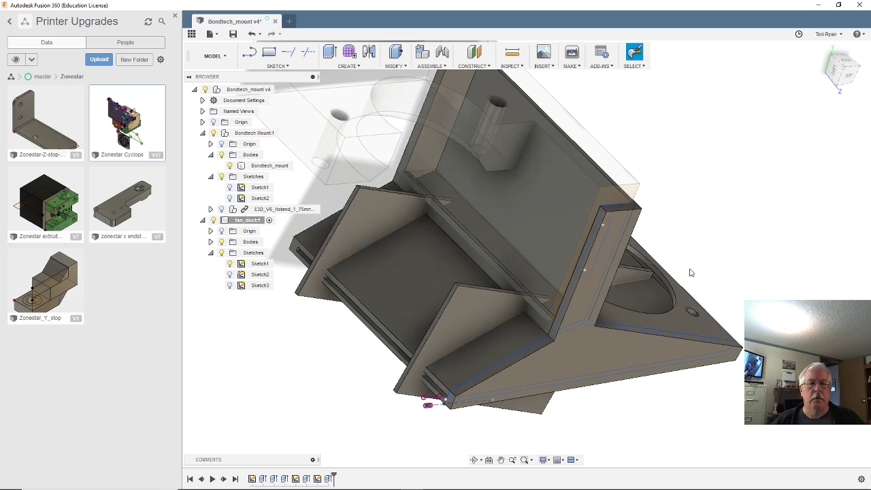
shift+middle_drag(610, 277, 668, 265)
scroll(542, 334, down, 3)
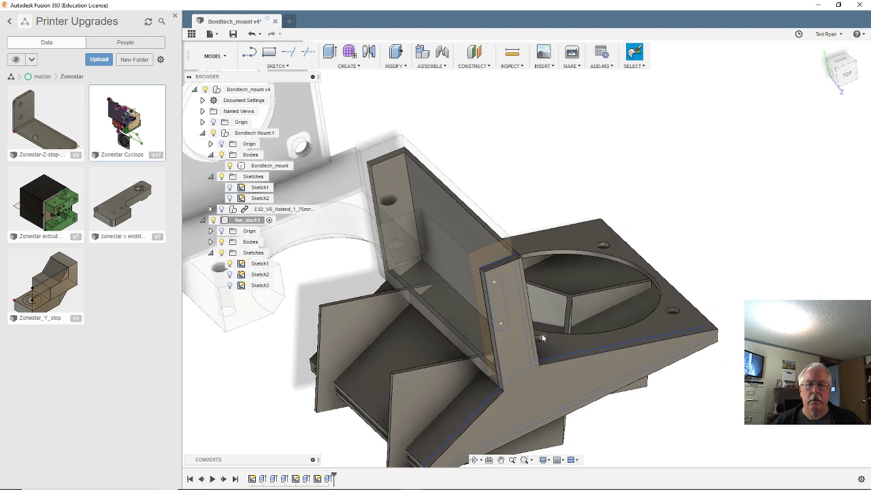
- Edit the first and the joined fan-duct extrusions so neither includes the slot profile
double_click(253, 479)
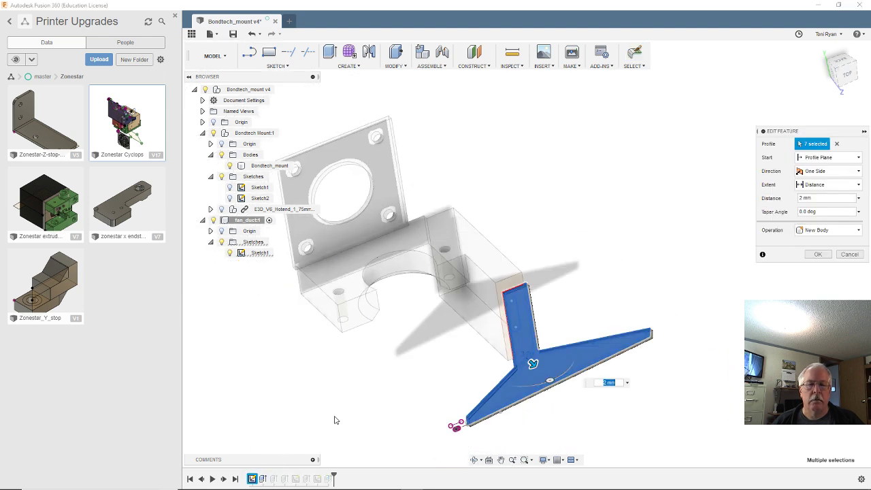
click(517, 330)
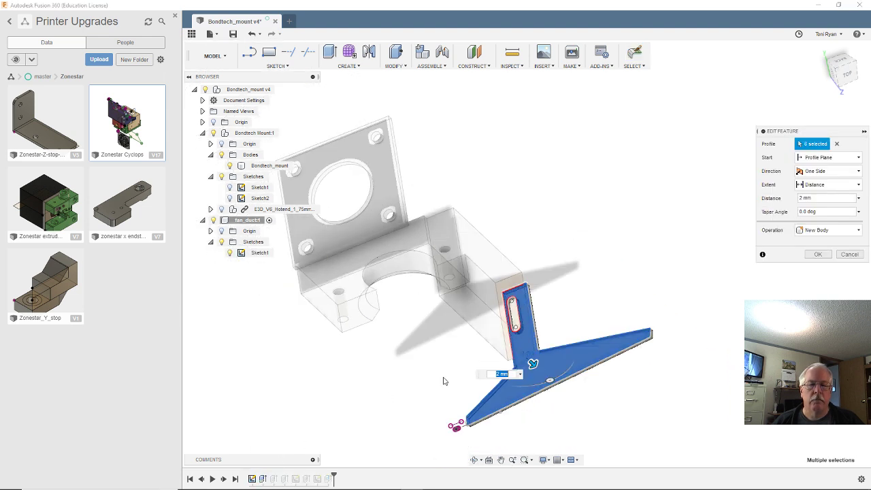
click(821, 256)
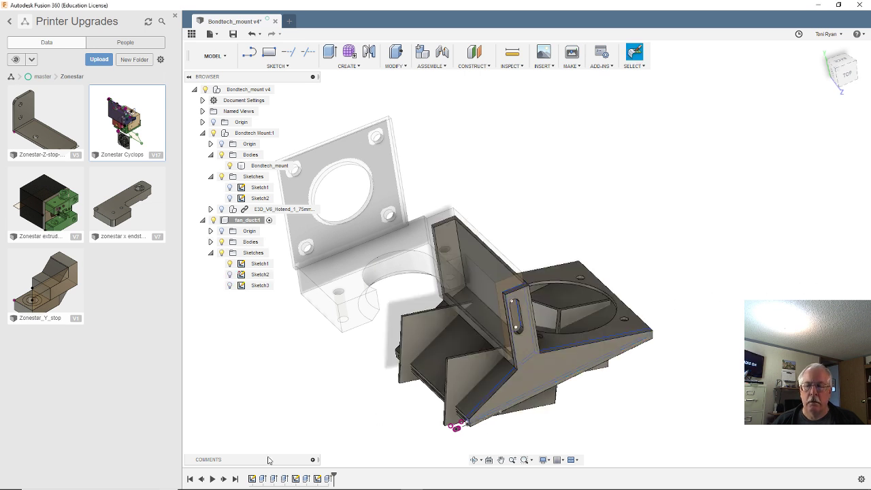
double_click(269, 479)
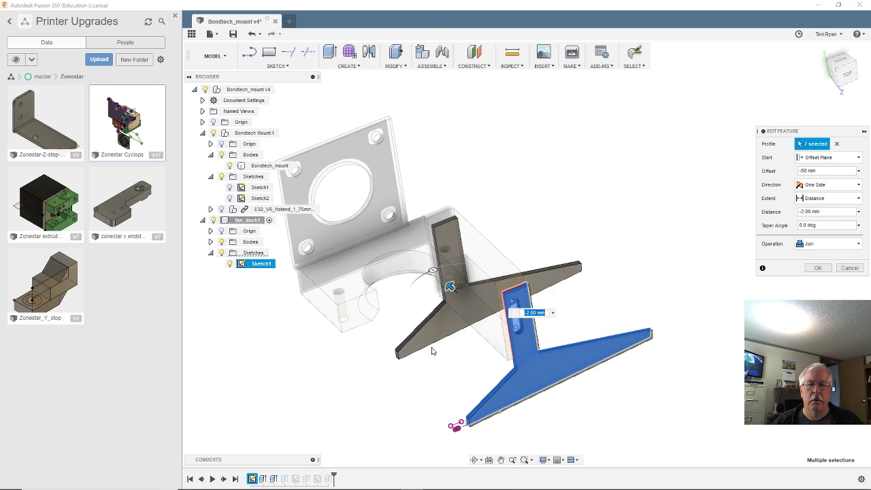
shift+middle_drag(464, 345, 470, 355)
scroll(522, 319, up, 3)
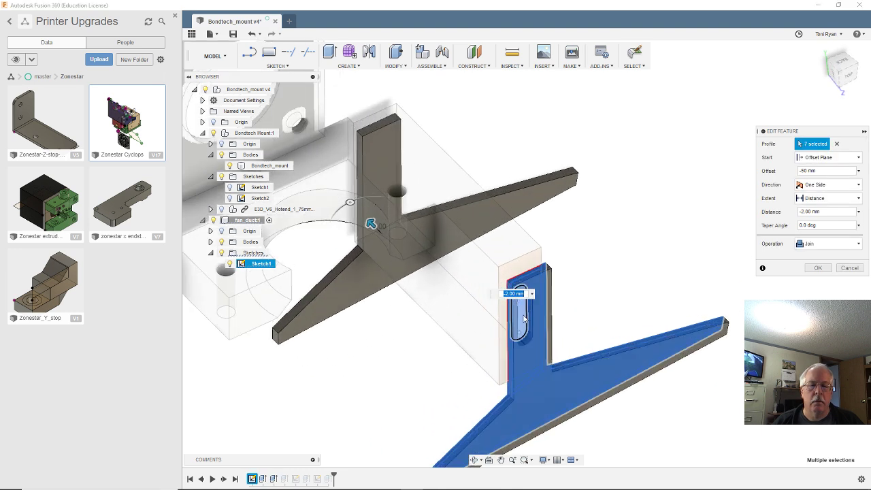
click(523, 318)
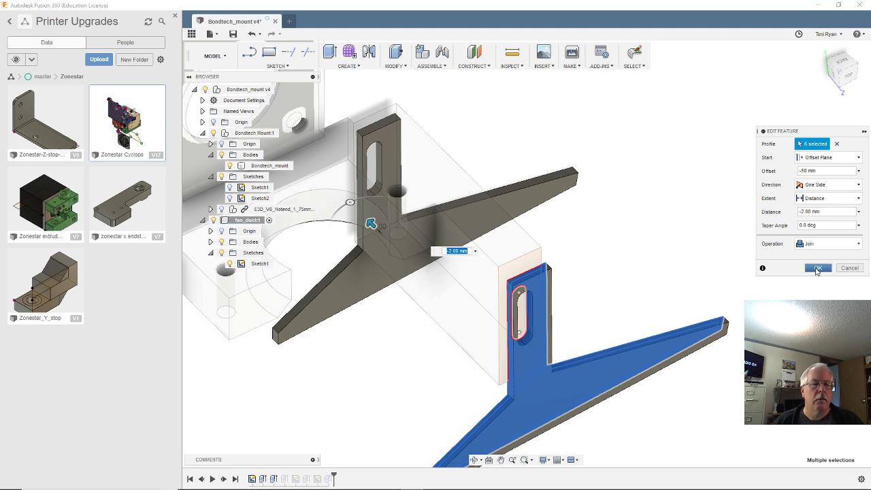
click(816, 268)
shift+middle_drag(669, 281, 695, 342)
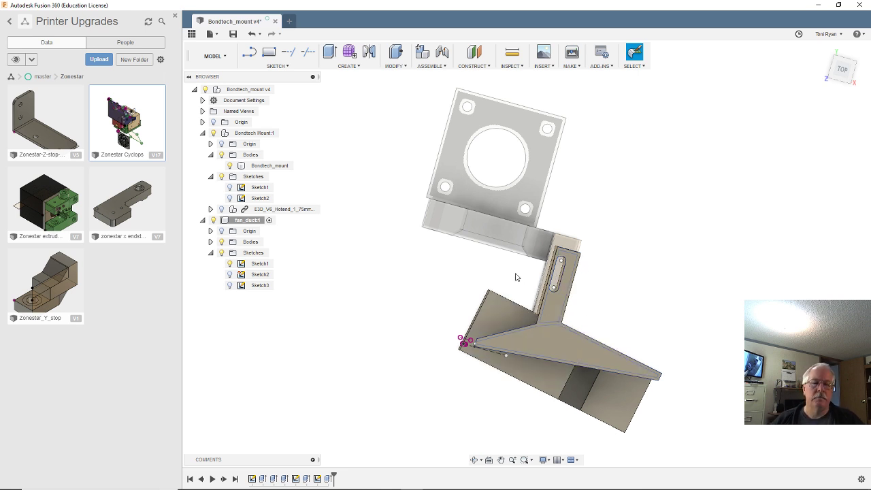
- Enter and leave Sketch3 unchanged, then reopen Sketch1 showing the 3.50 and R1.70 slot
scroll(590, 290, up, 8)
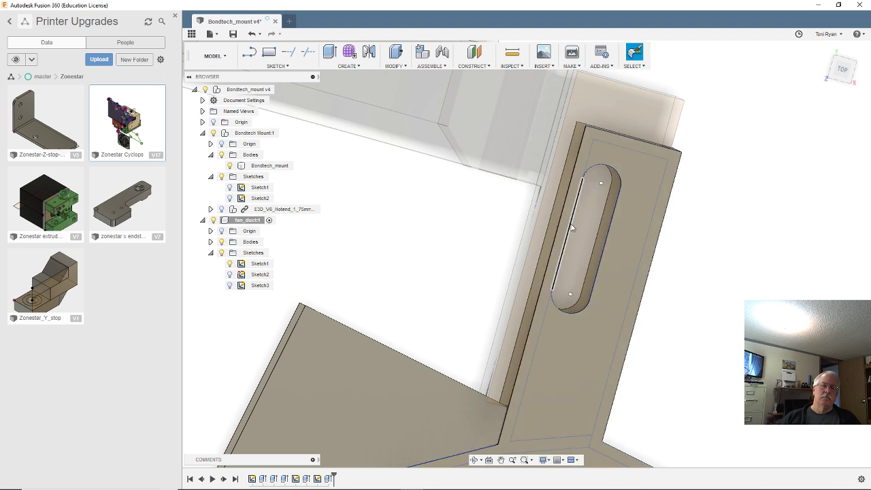
double_click(317, 479)
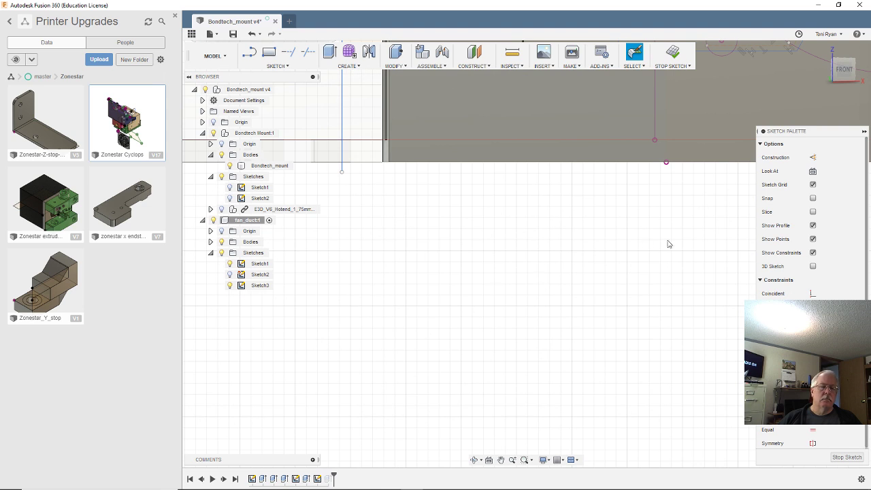
click(846, 456)
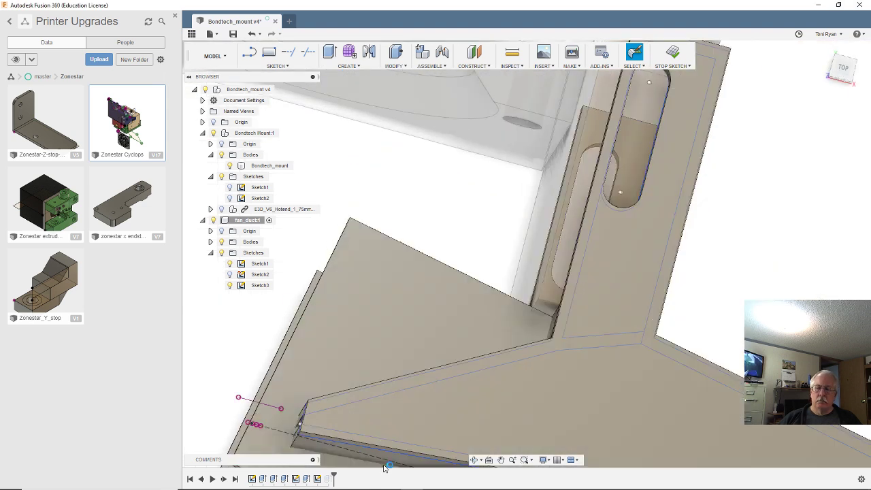
double_click(251, 479)
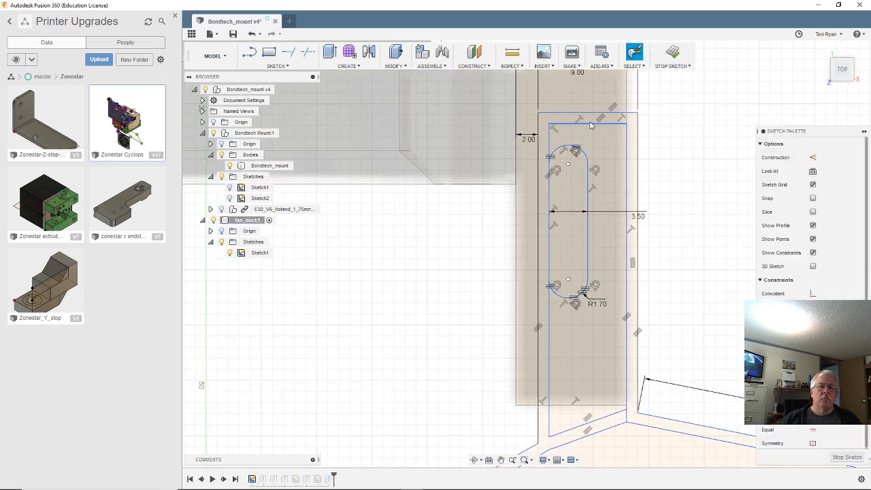
- Dimension the slot's left line from the outline's top-left corner to 2 mm
scroll(586, 178, up, 2)
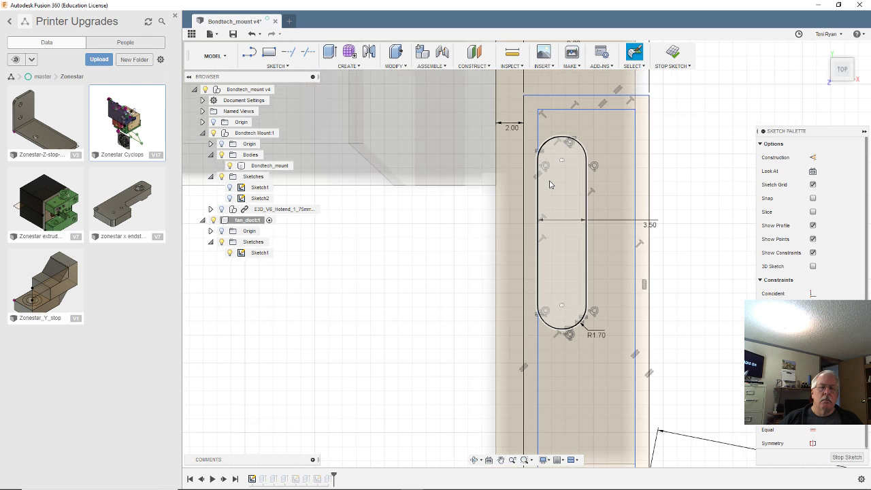
scroll(550, 185, down, 1)
double_click(539, 229)
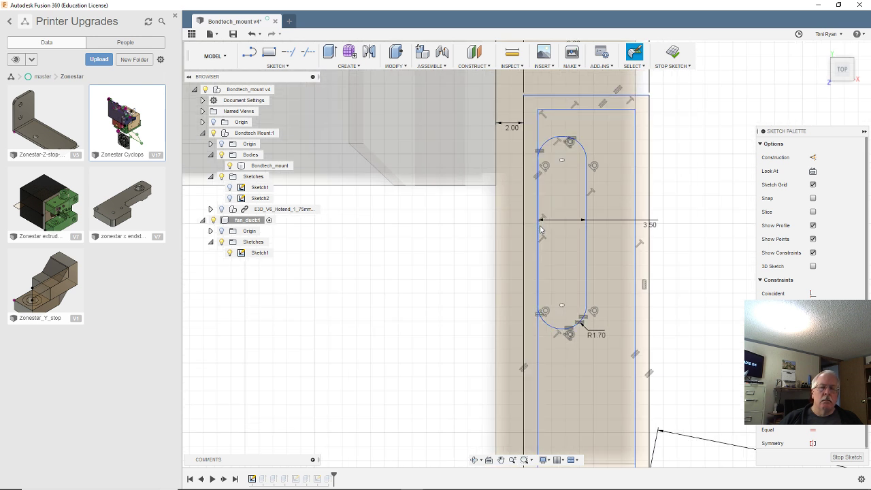
key(d)
click(539, 229)
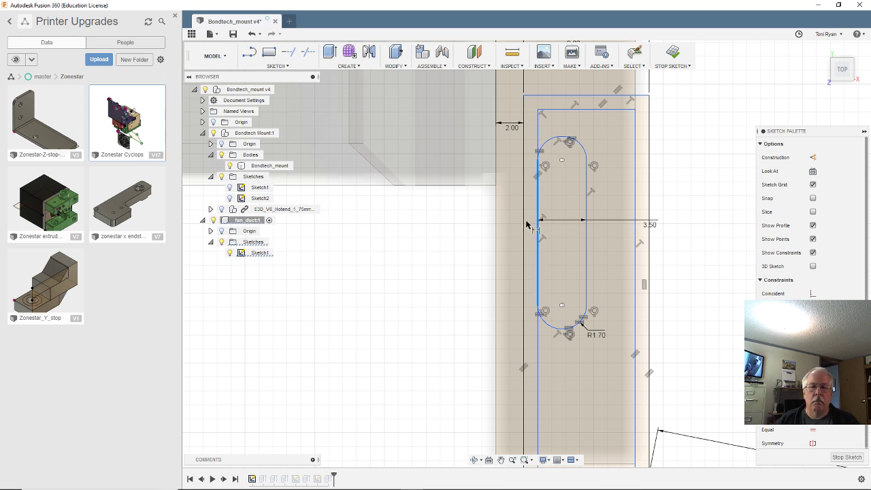
scroll(453, 184, down, 3)
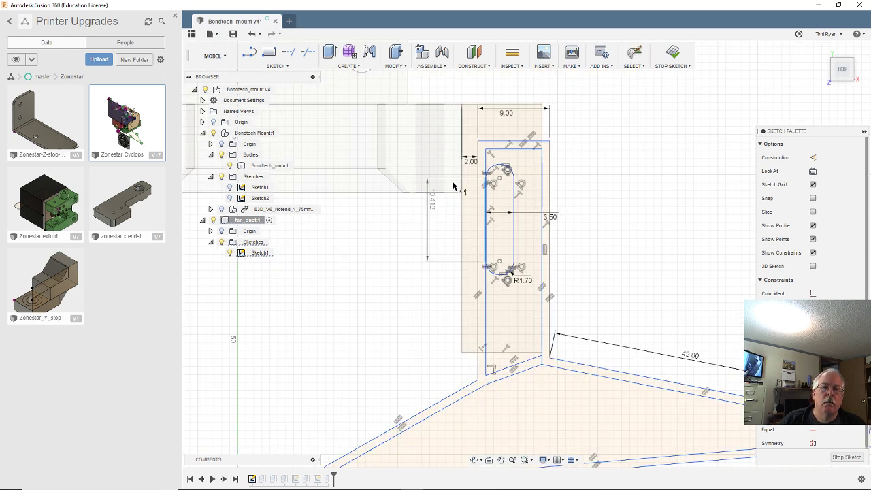
click(479, 142)
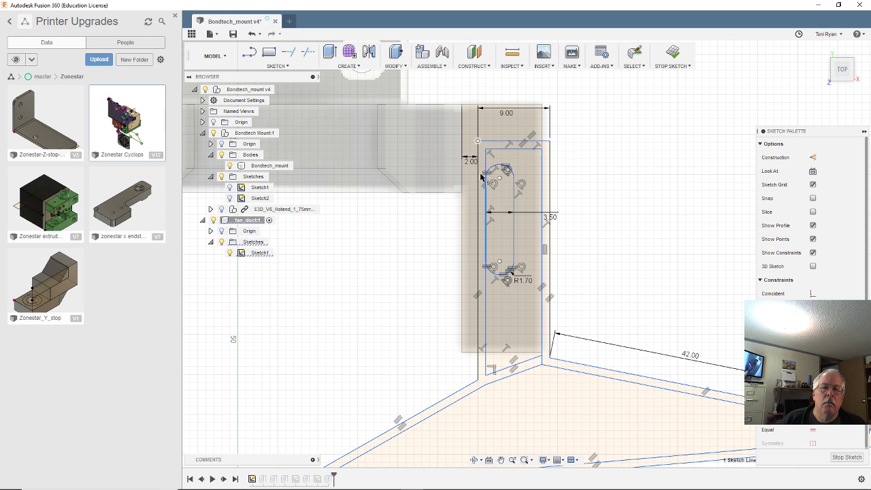
click(497, 205)
text(2)
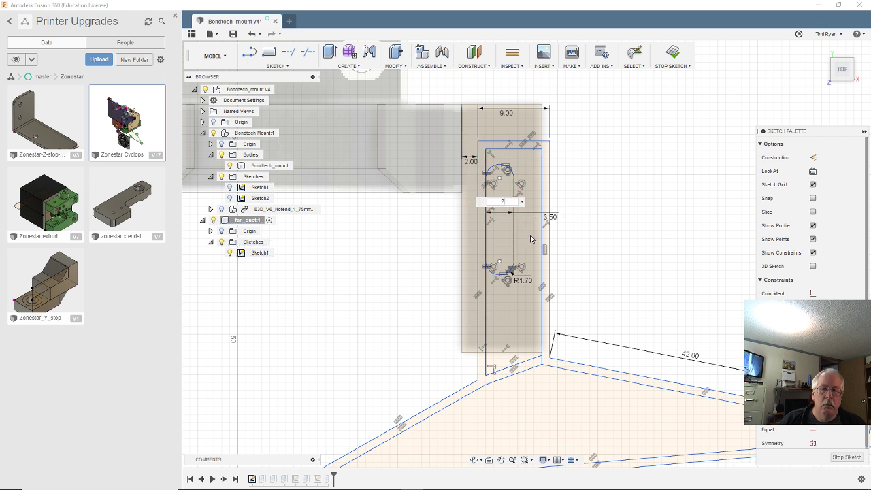
key(Return)
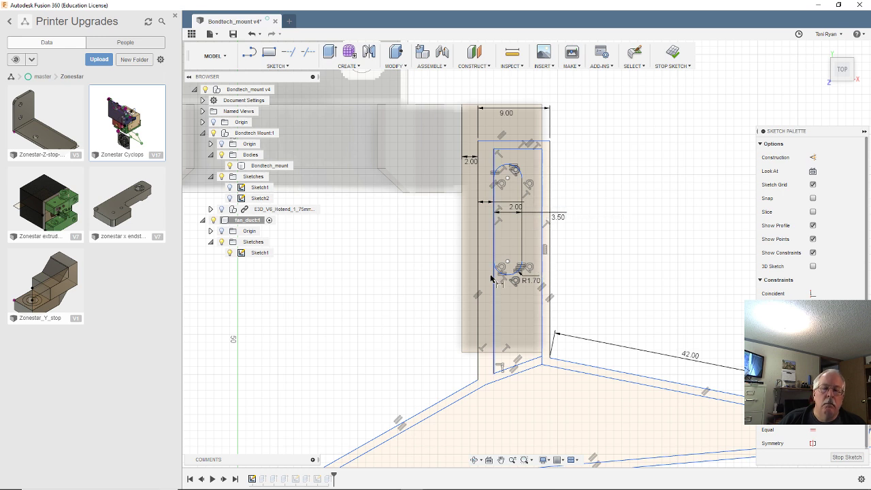
- Undo the 2 mm change so the slot offset returns to 1.00
scroll(491, 279, up, 4)
scroll(472, 220, down, 3)
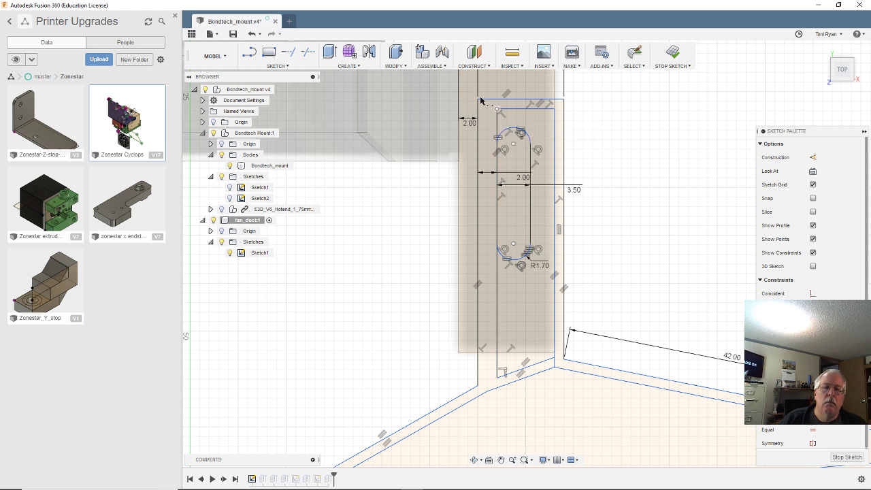
click(251, 33)
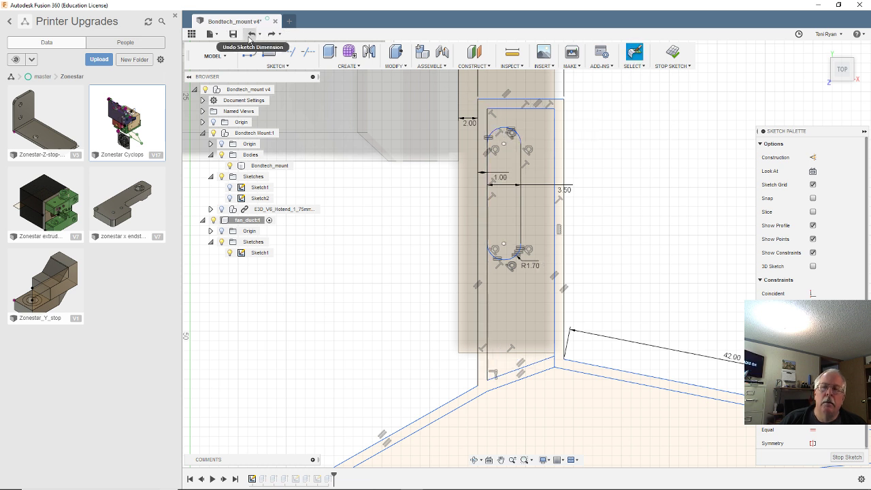
- Add a 1.00 dimension from the corner line, triggering the over-constrain warning
scroll(476, 183, up, 2)
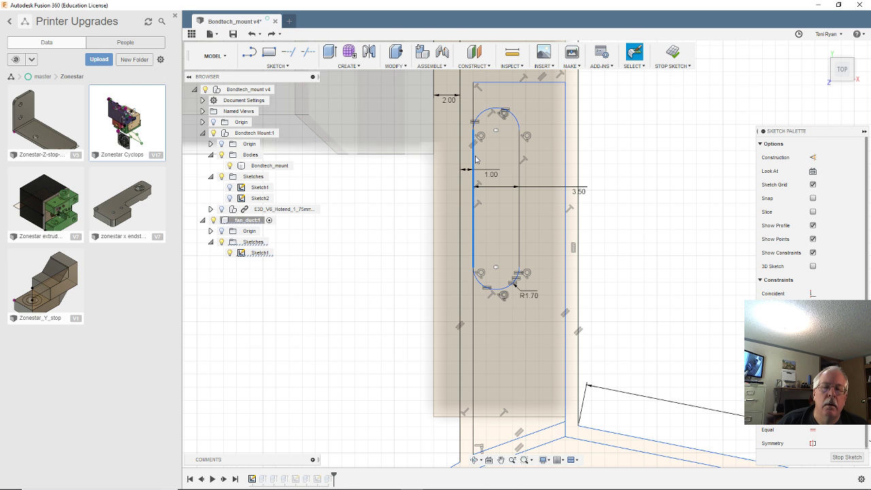
scroll(507, 144, down, 3)
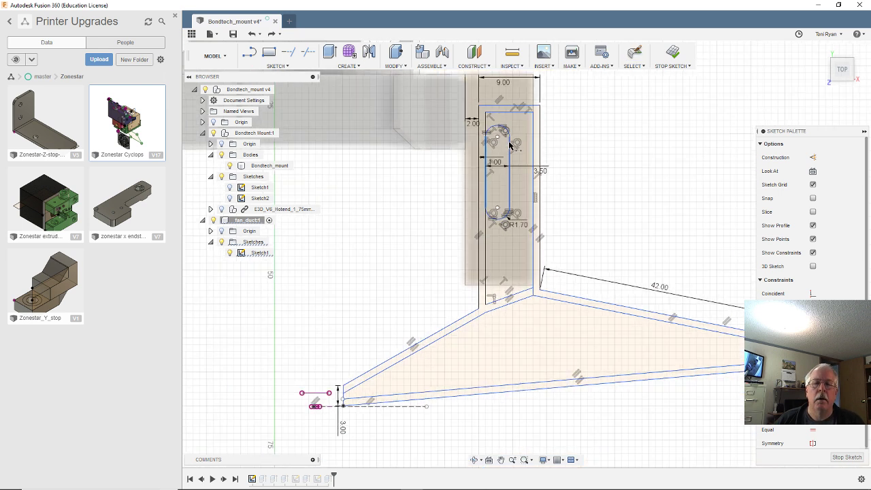
scroll(507, 144, down, 2)
scroll(486, 129, up, 4)
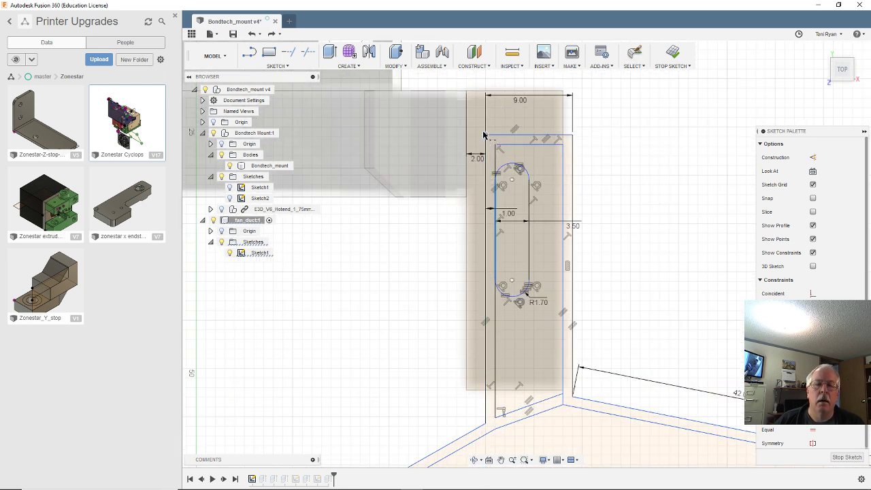
click(486, 136)
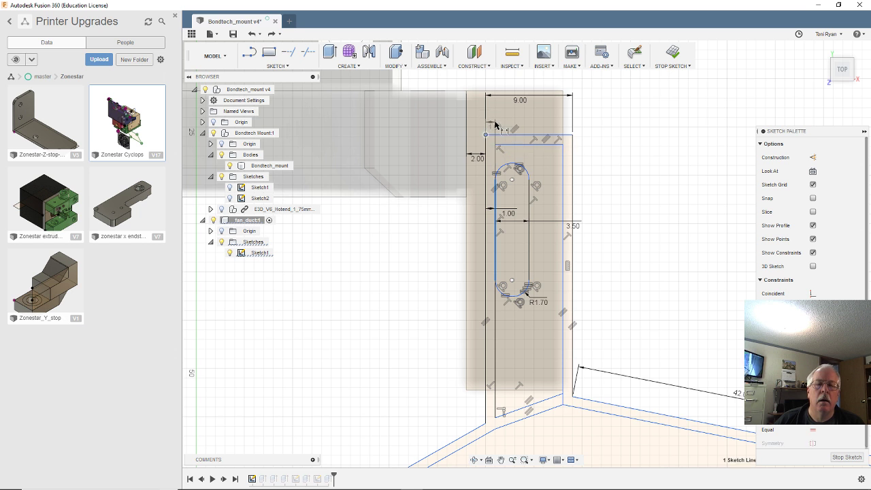
click(456, 142)
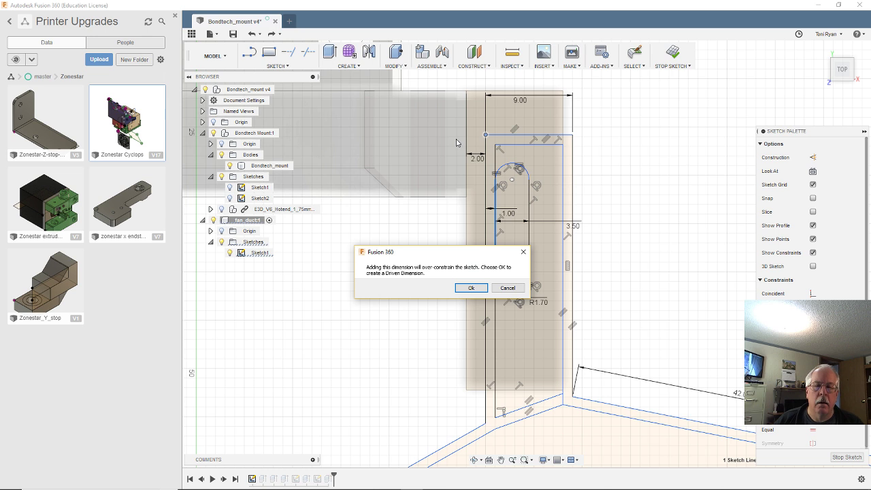
- Cancel the over-constraining dimension and use Undo from the marking menu to restore 1.00
click(509, 289)
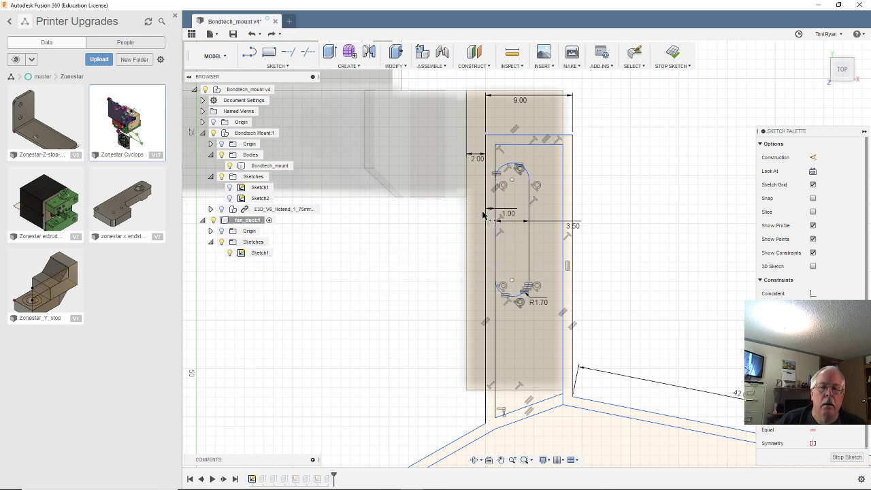
scroll(471, 183, up, 3)
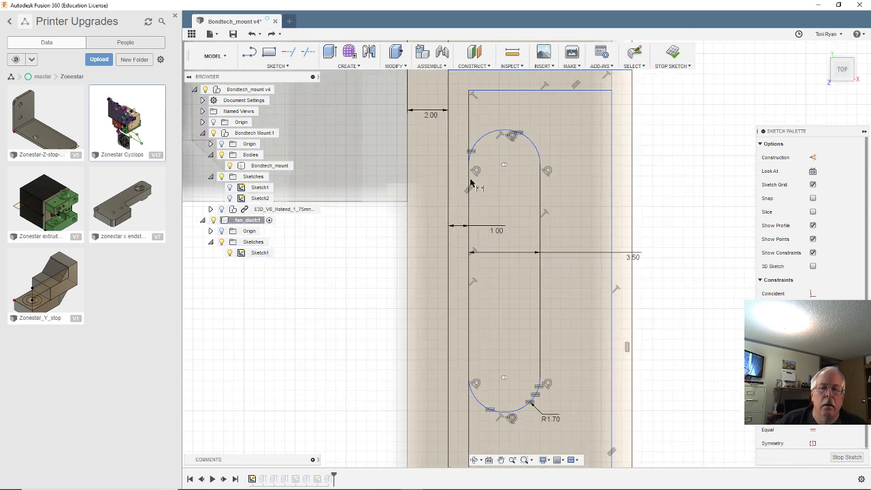
click(470, 238)
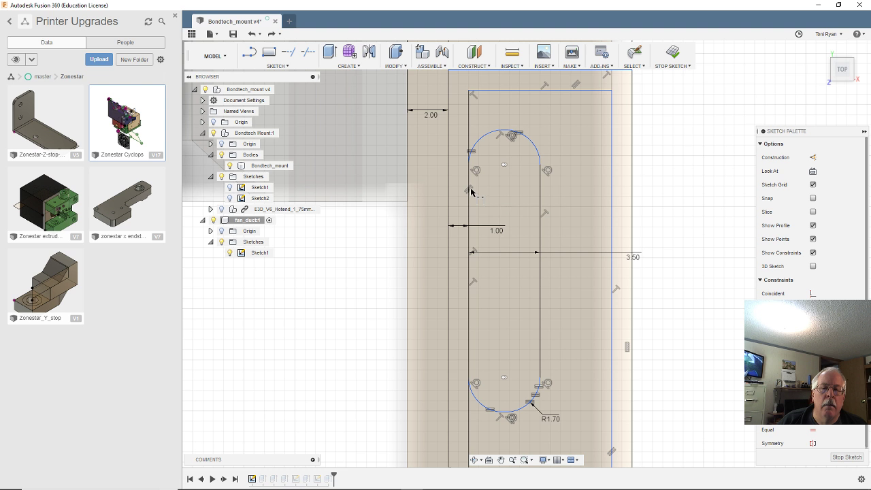
key(Escape)
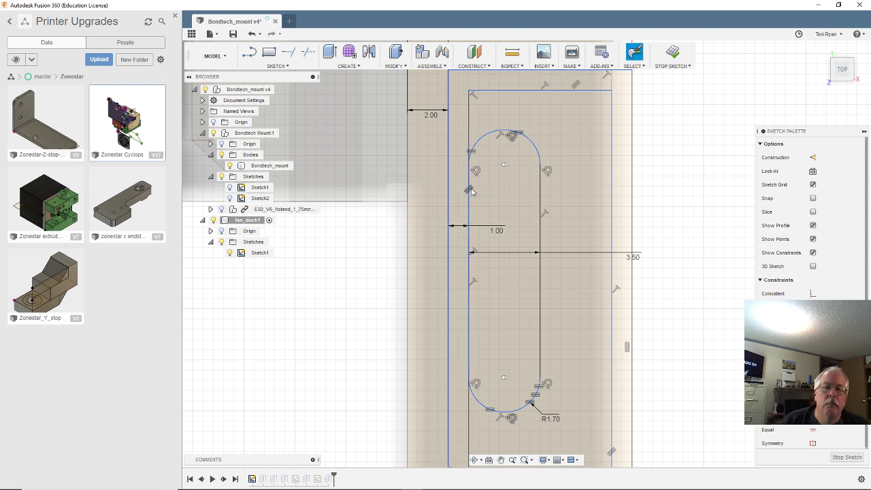
right_click(472, 192)
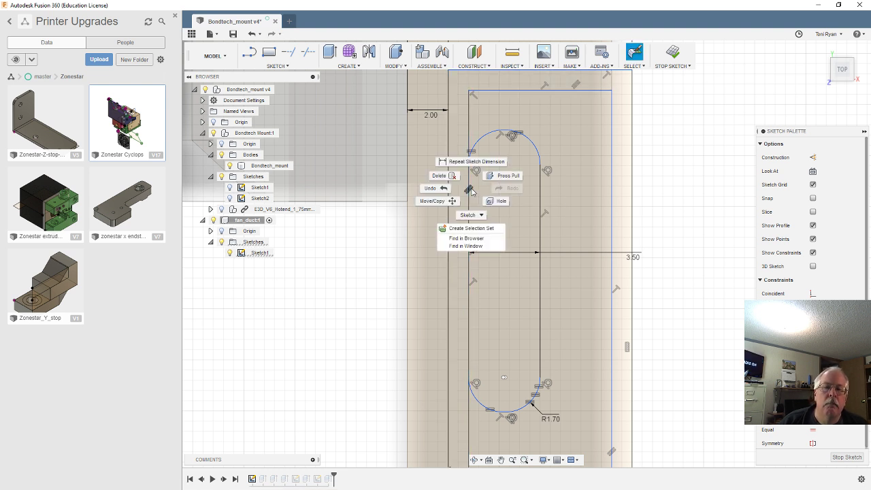
click(435, 188)
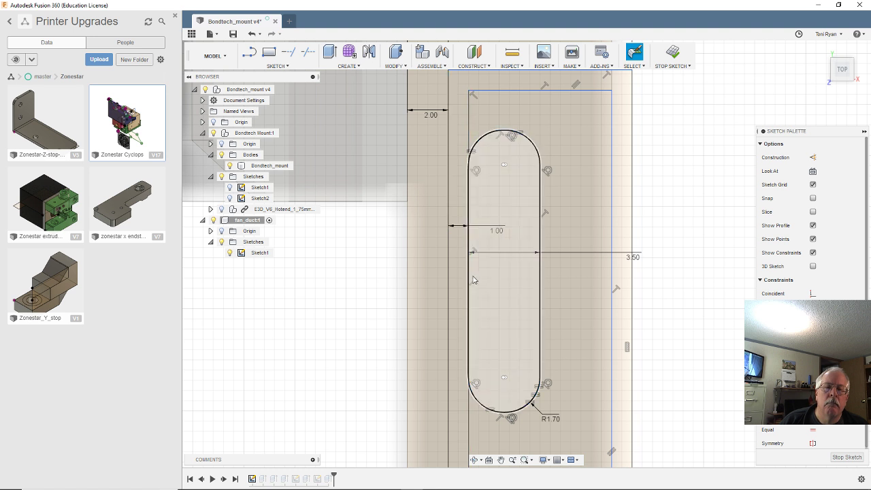
click(471, 279)
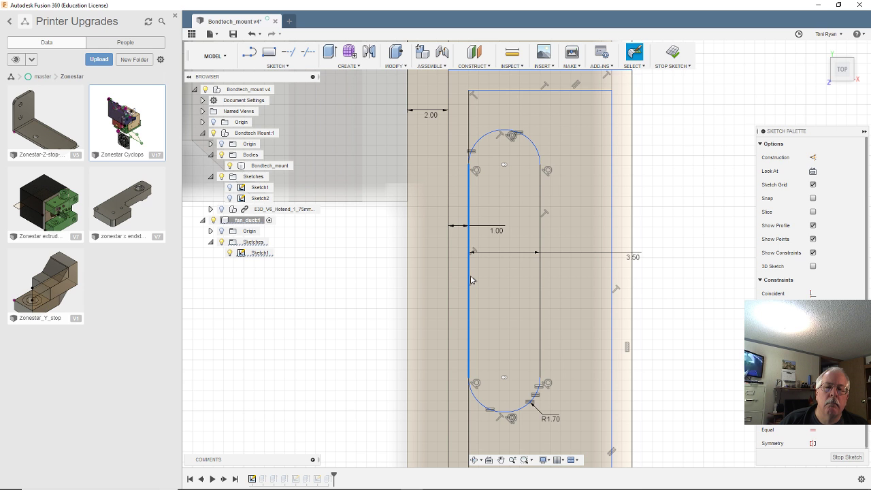
click(473, 278)
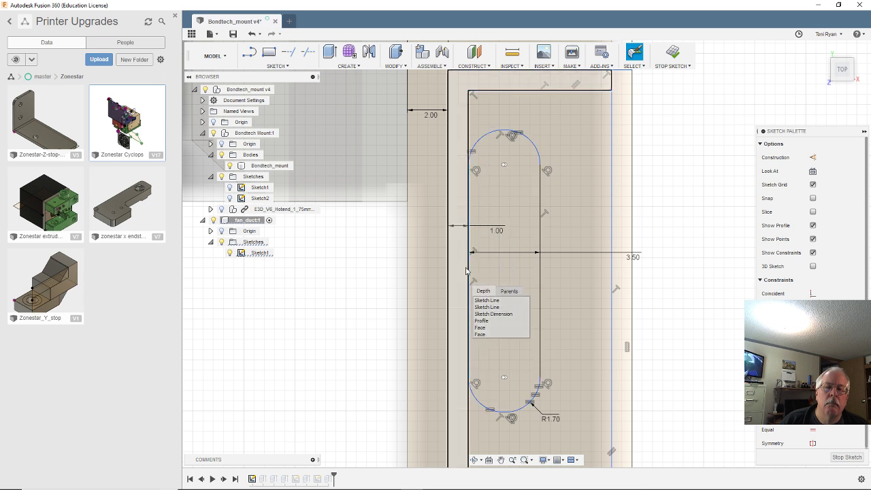
key(Escape)
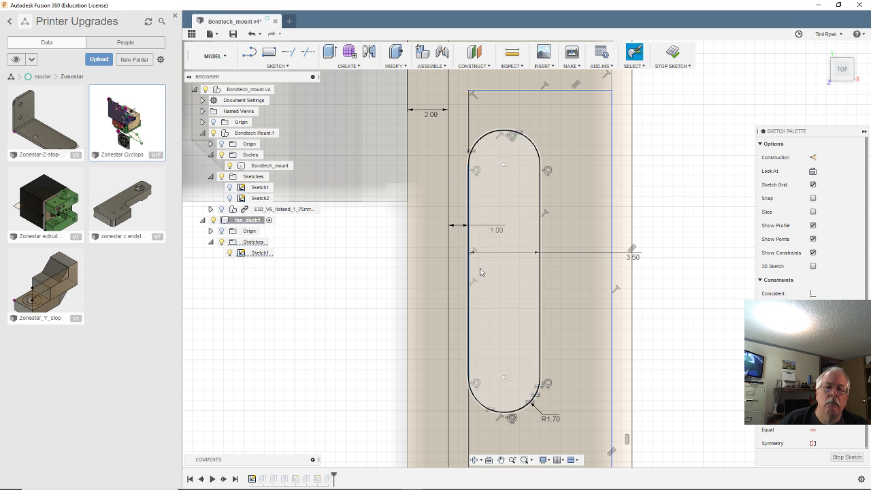
click(470, 271)
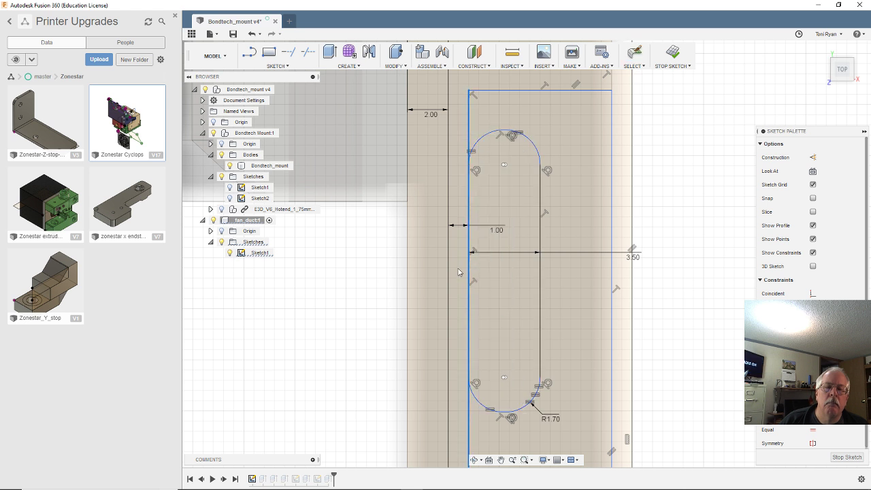
click(469, 272)
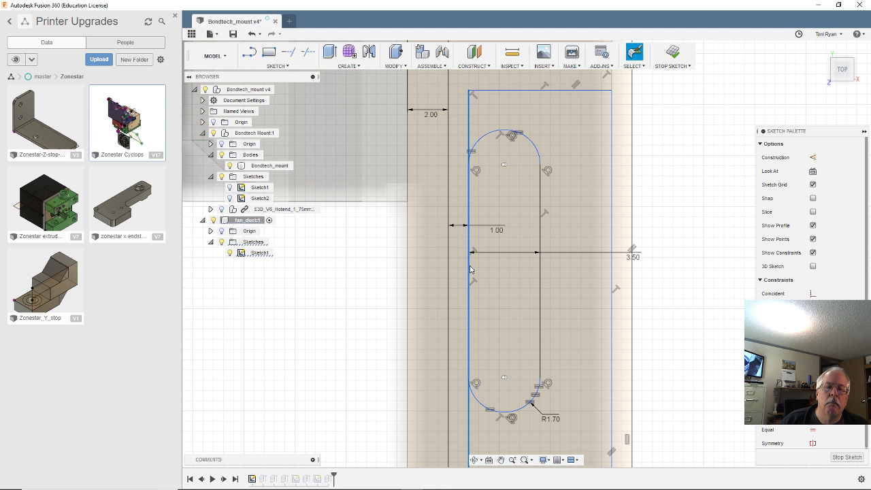
click(573, 201)
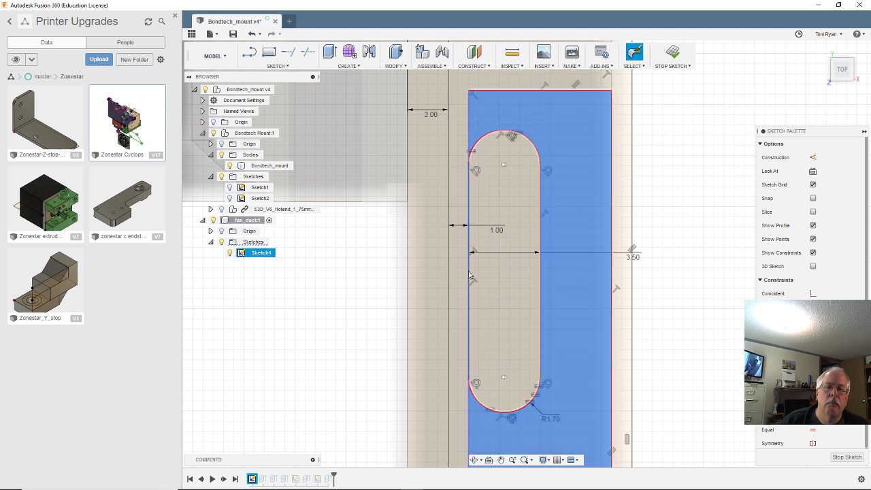
click(363, 238)
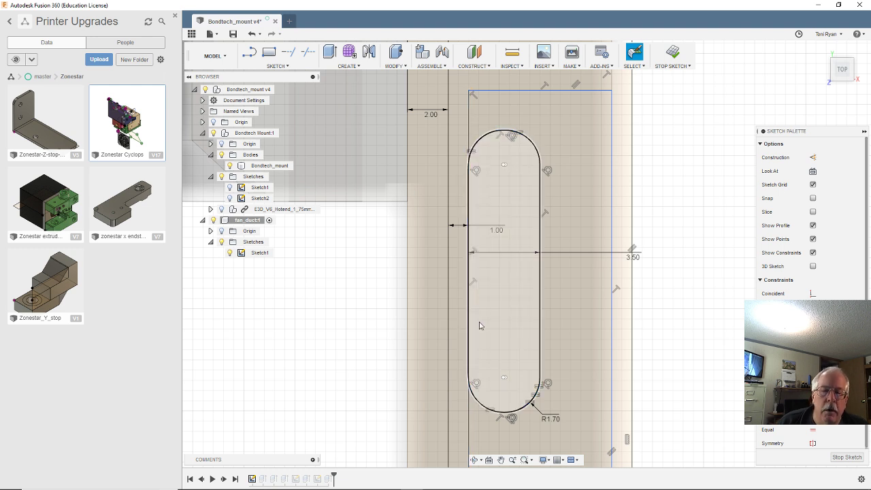
scroll(475, 334, up, 3)
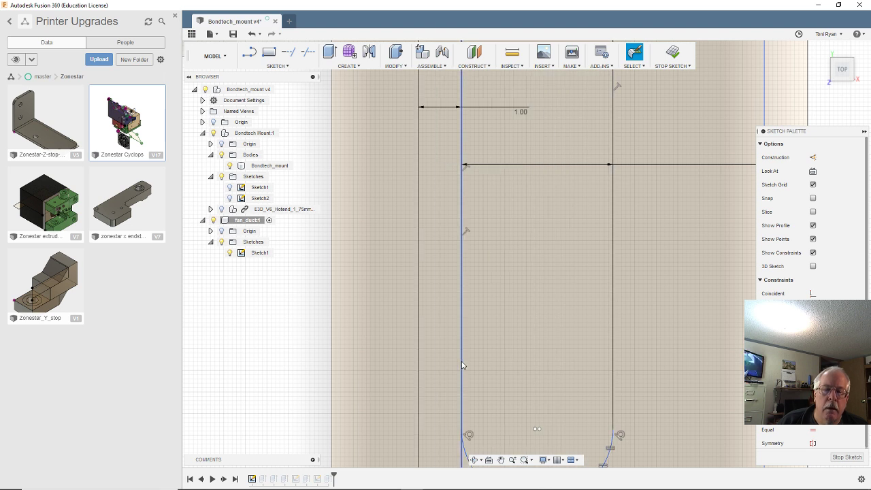
scroll(461, 365, down, 5)
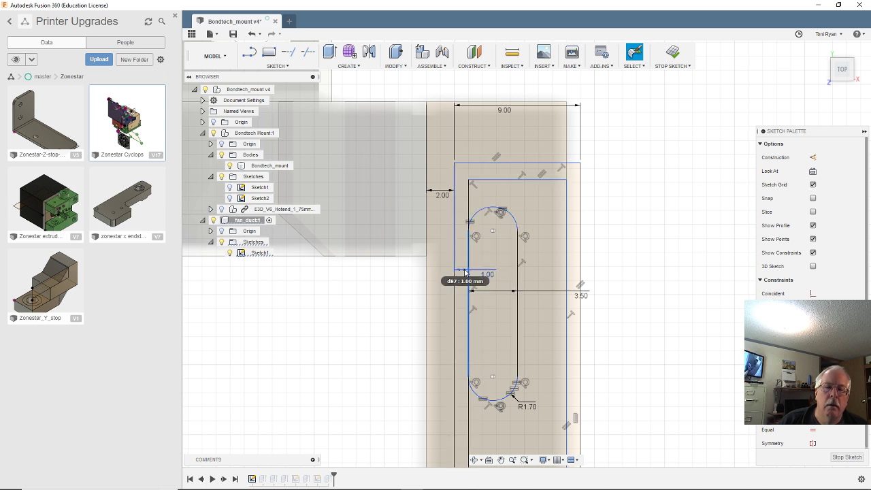
- Delete the old sketch line with its 1.00 dimension and shift the slot slightly right
click(466, 272)
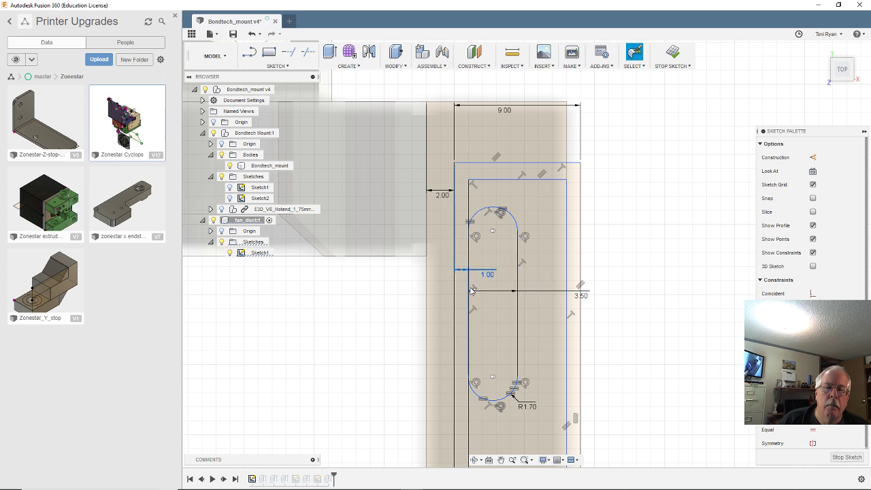
key(Delete)
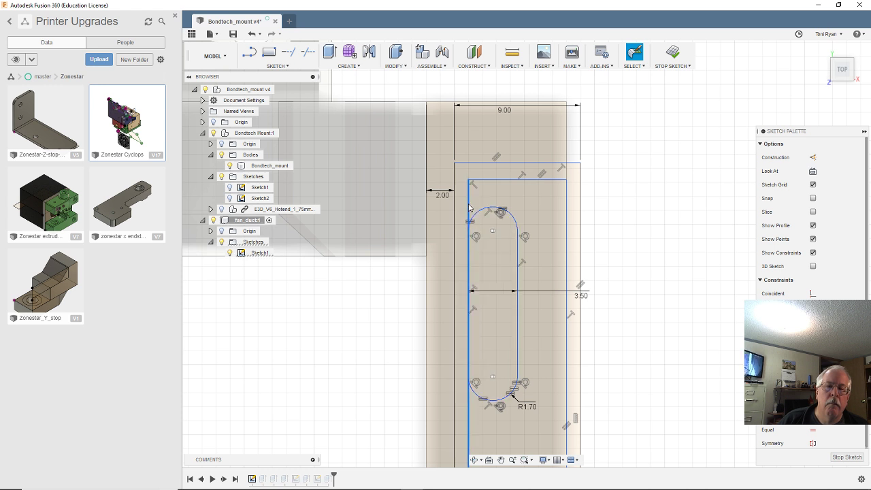
drag(468, 208, 471, 392)
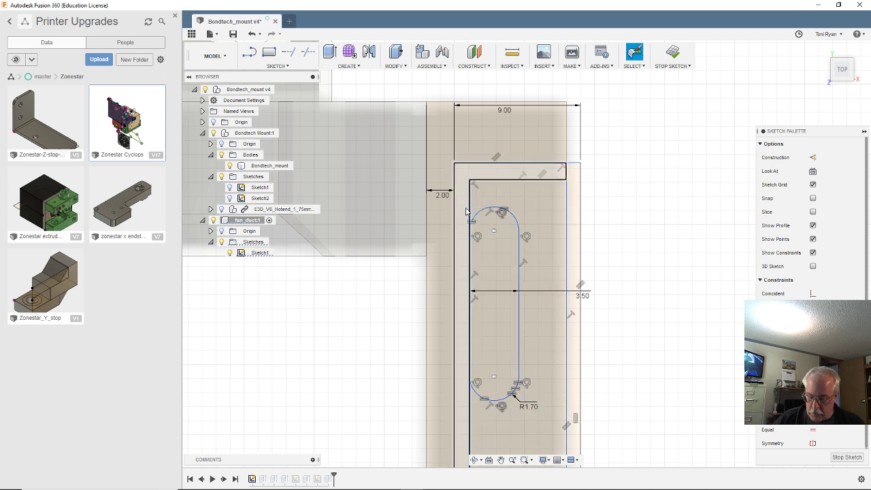
- Dimension the inner rectangle's left edge 1.00 mm from the outer rectangle's corner
click(454, 163)
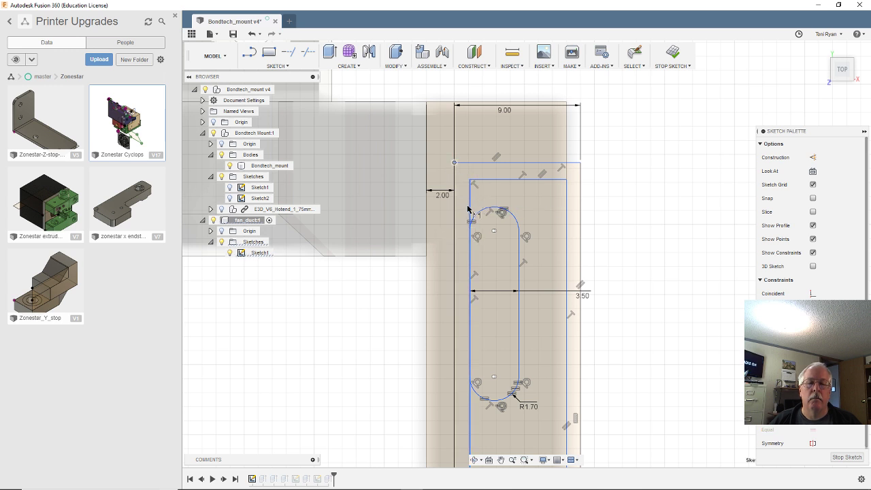
click(468, 209)
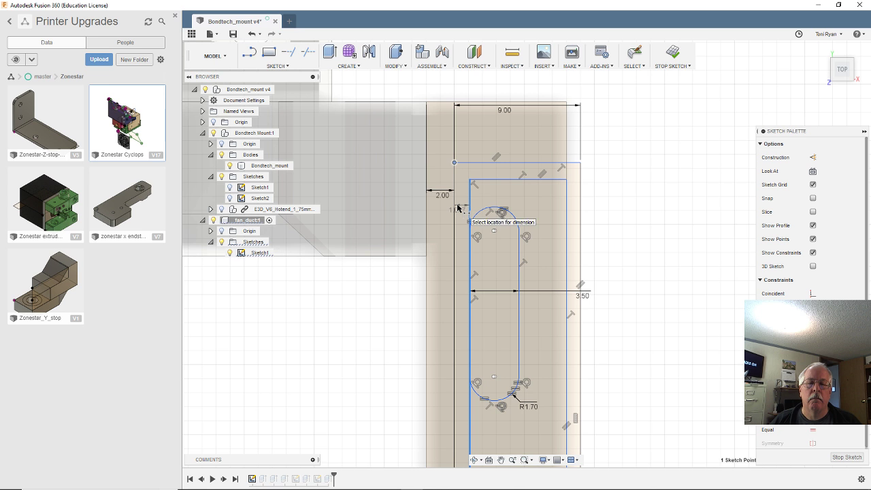
click(457, 208)
text(1)
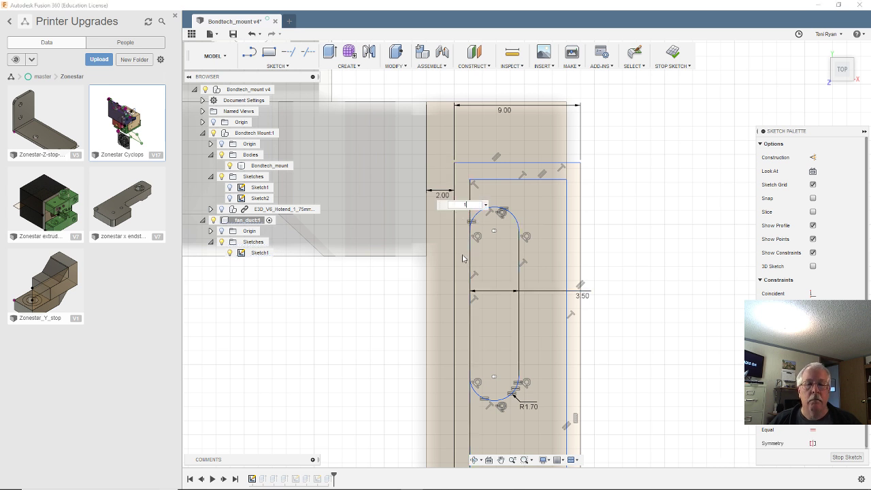
key(Return)
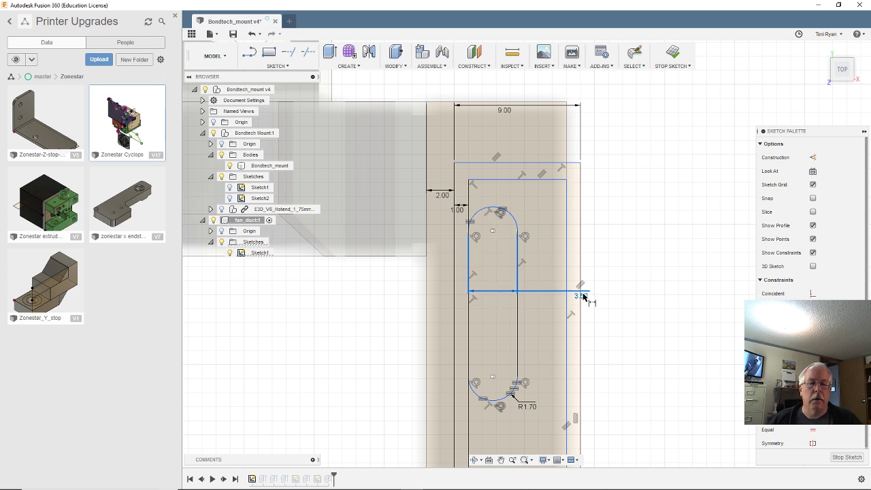
- Trim away the right part of the slot's top arc
key(Escape)
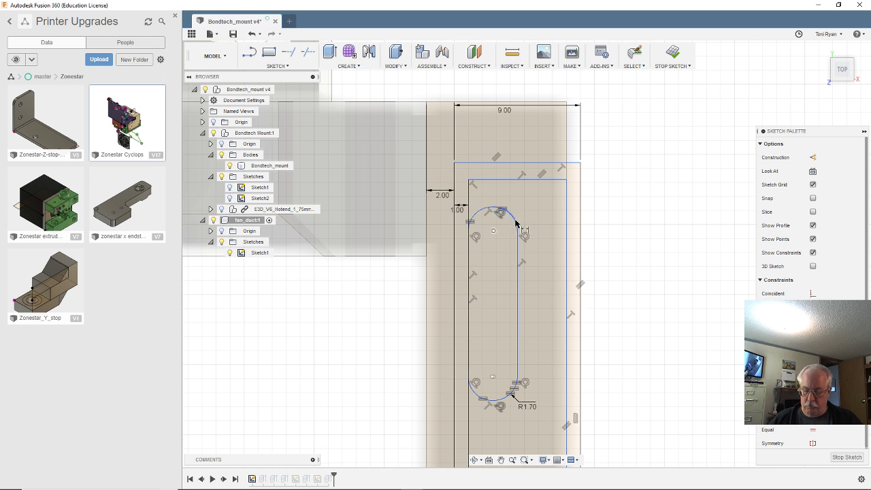
key(Escape)
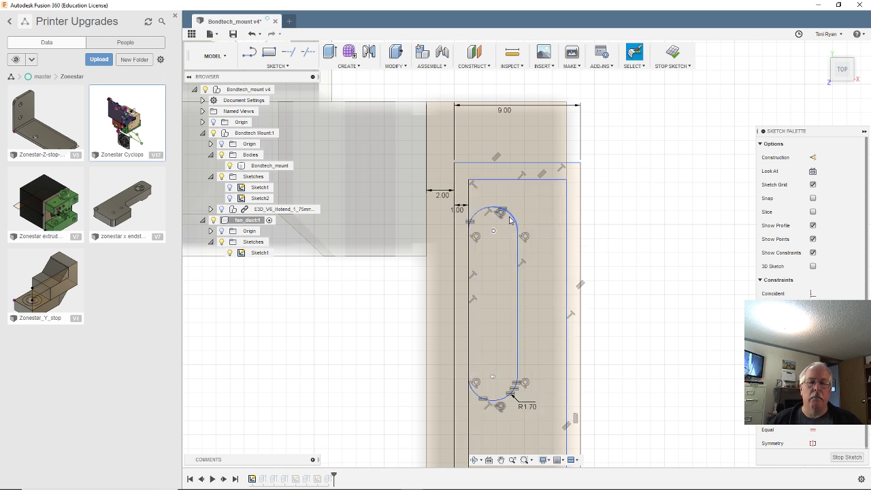
click(486, 213)
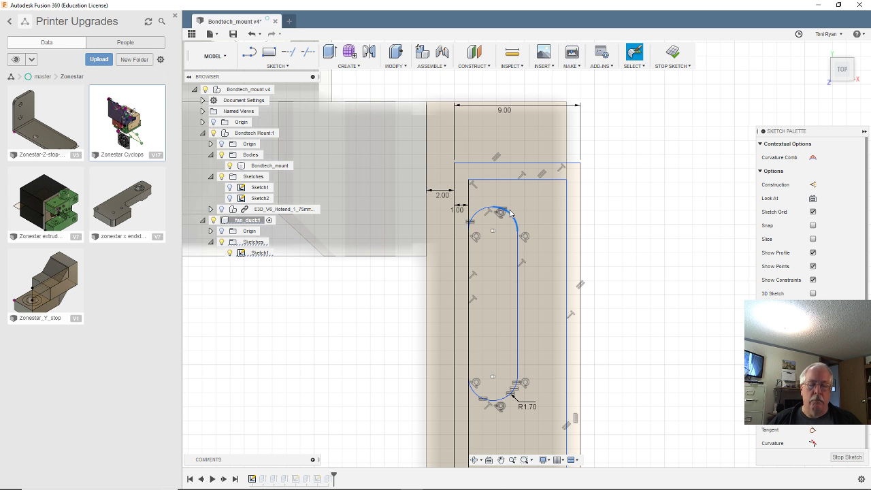
click(510, 213)
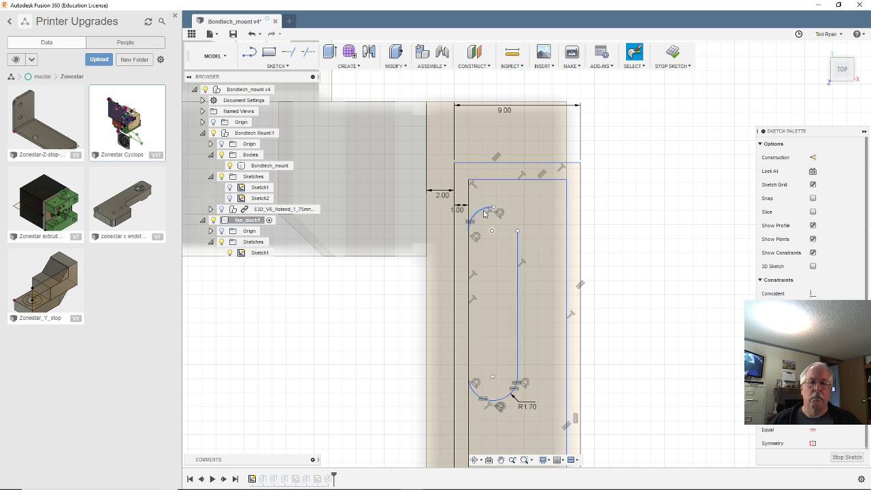
- Trim away the remaining segment of the slot's top arc
click(484, 213)
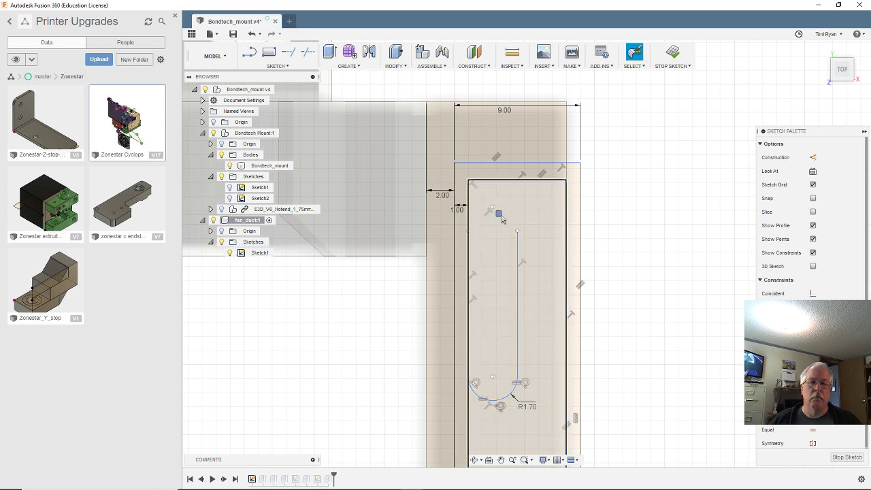
key(Escape)
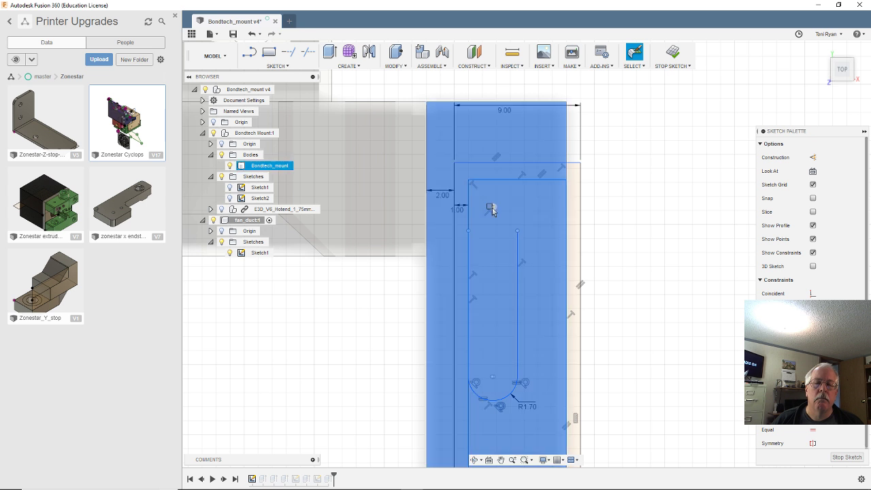
click(488, 213)
right_click(489, 219)
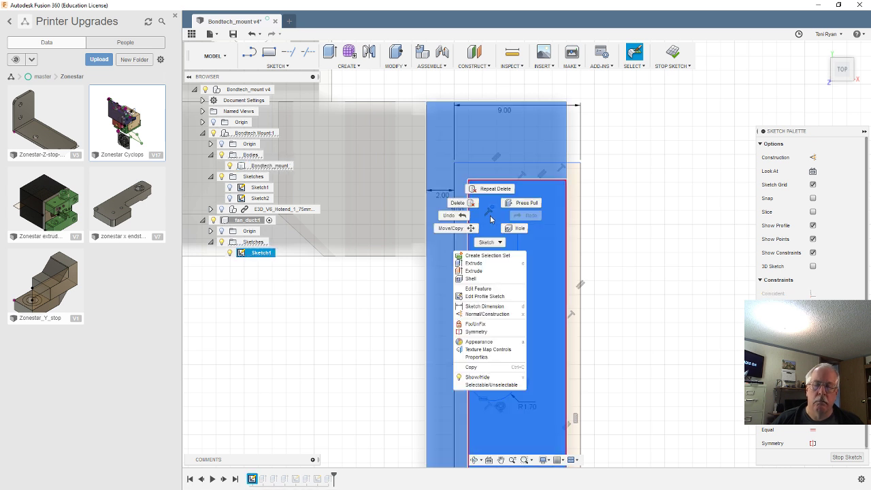
key(Escape)
key(Escape)
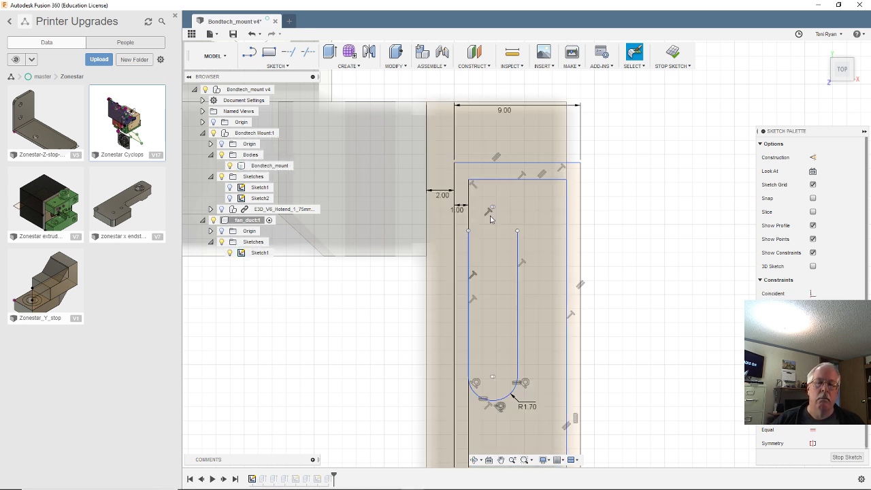
- Delete both halves of the slot's bottom R1.70 rounded end
scroll(491, 215, up, 10)
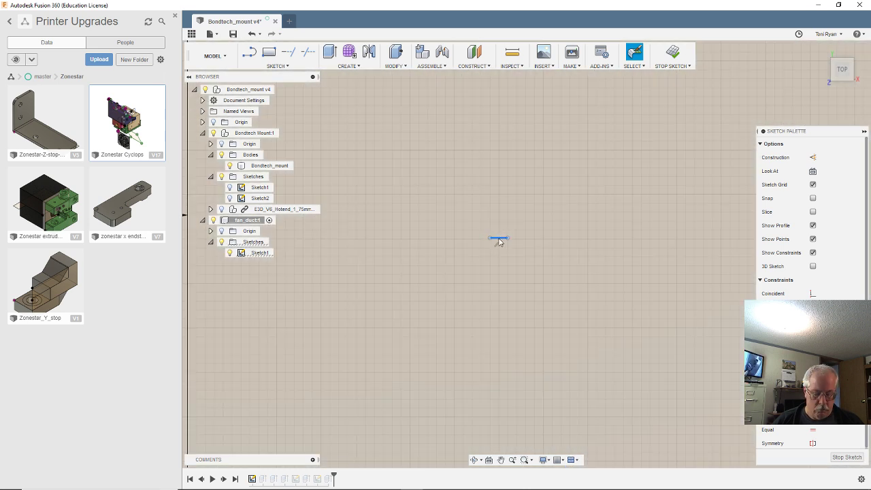
scroll(490, 224, up, 3)
scroll(491, 224, down, 5)
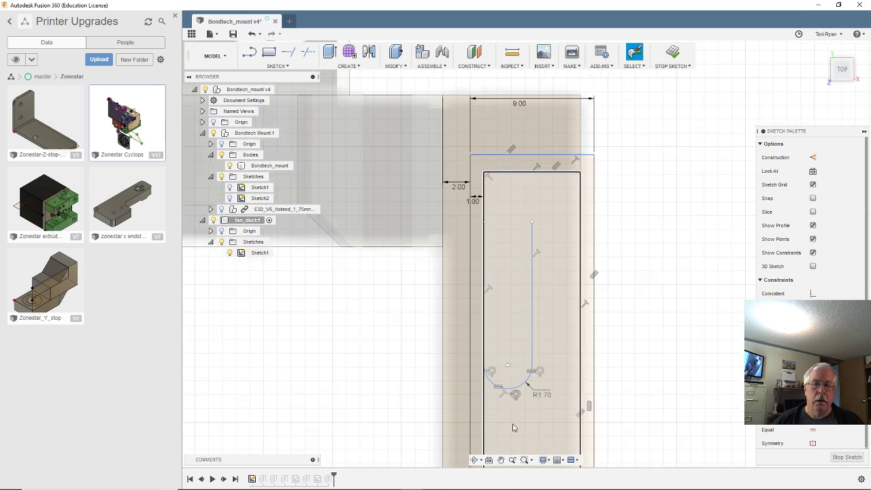
scroll(498, 376, up, 3)
scroll(493, 374, up, 3)
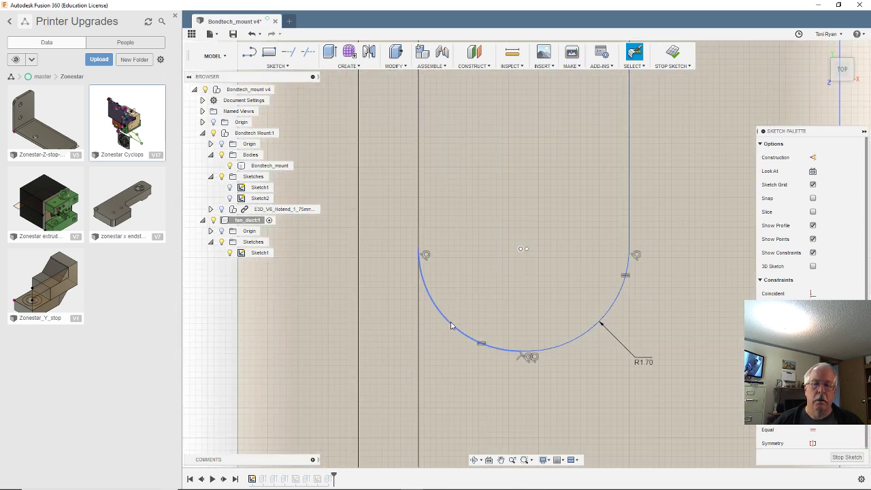
click(450, 326)
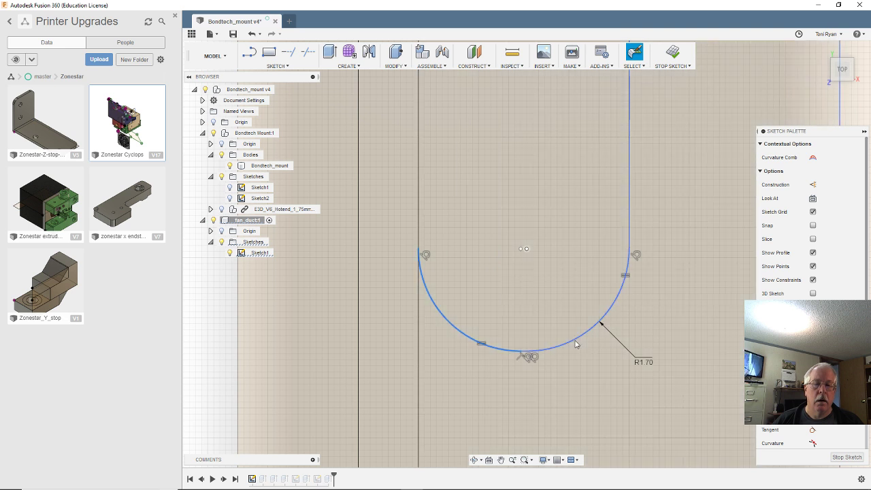
shift+click(575, 344)
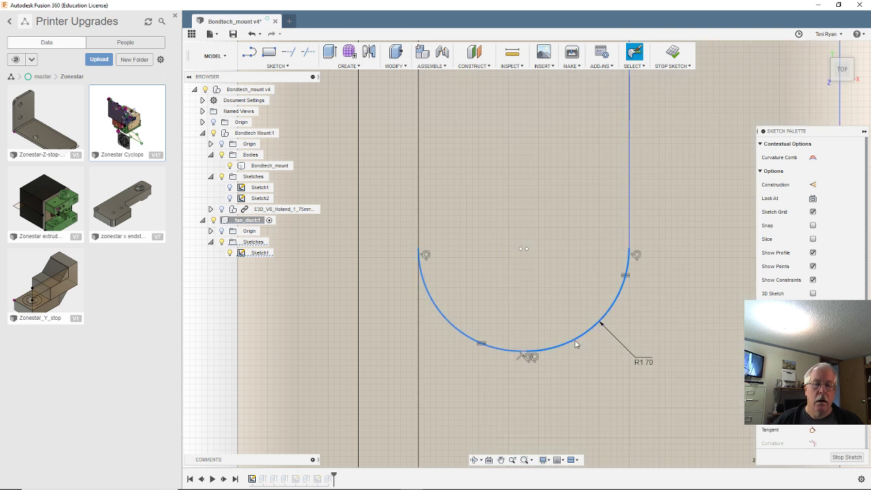
key(Delete)
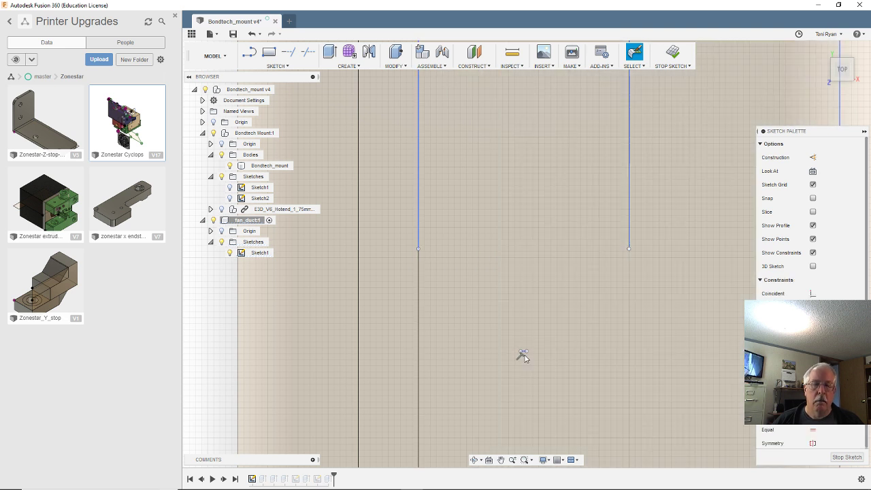
scroll(516, 340, down, 5)
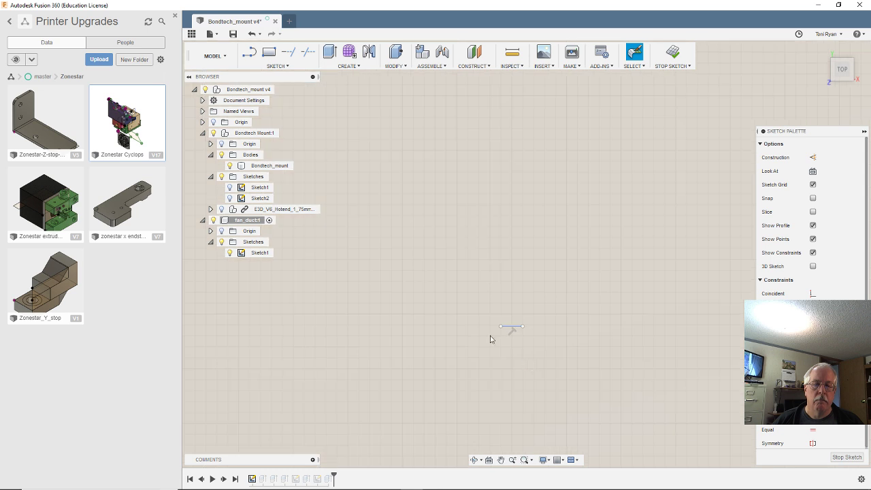
scroll(514, 329, up, 10)
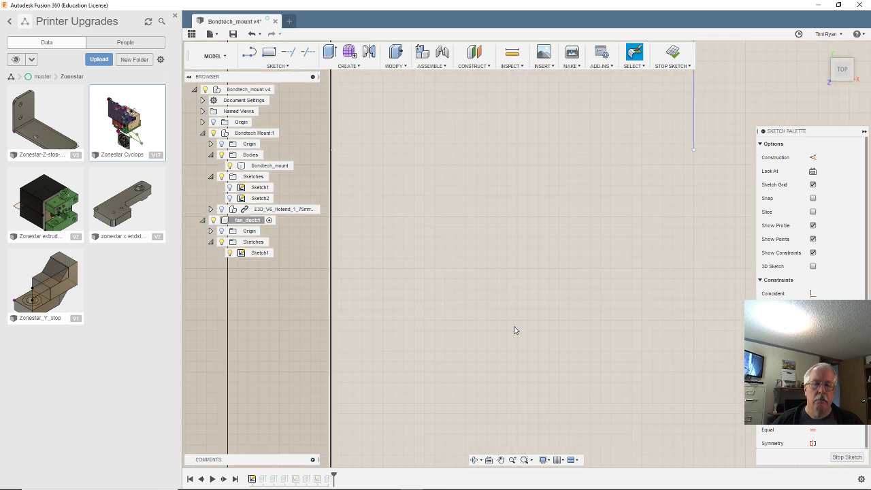
scroll(454, 292, up, 4)
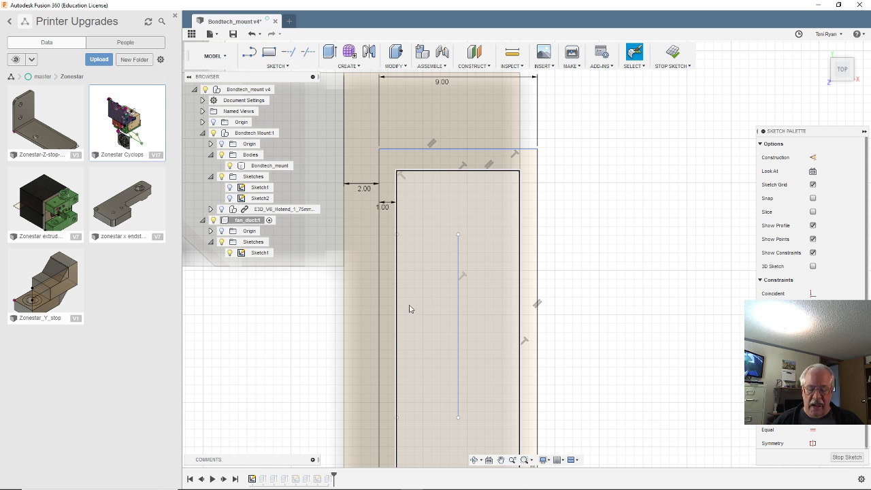
- Dimension the vertical slot line 5.00 mm from the inner corner, then start offsetting it
key(l)
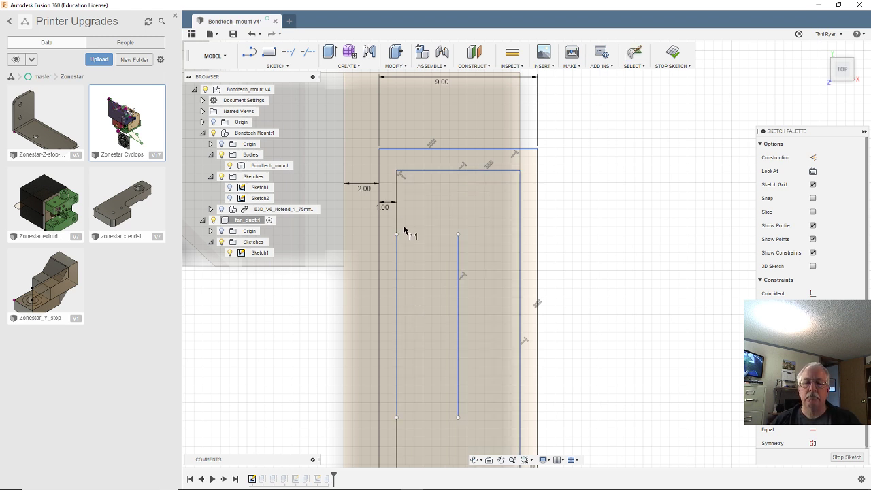
click(378, 149)
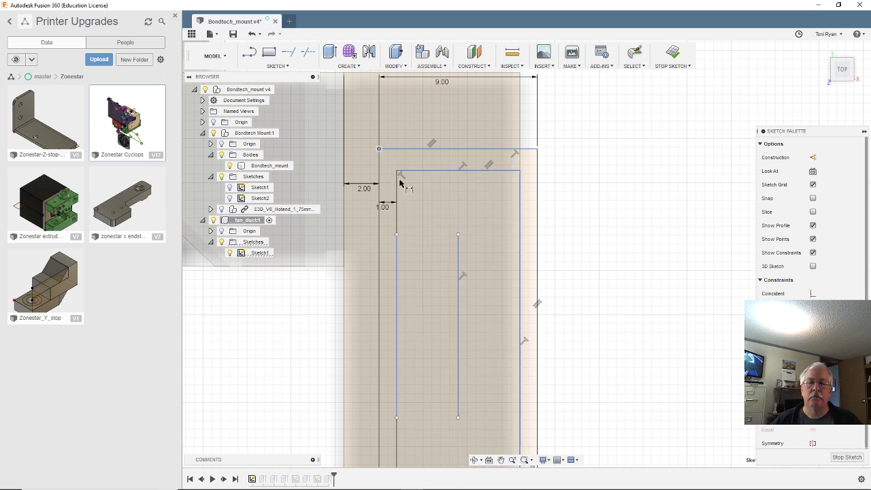
click(461, 274)
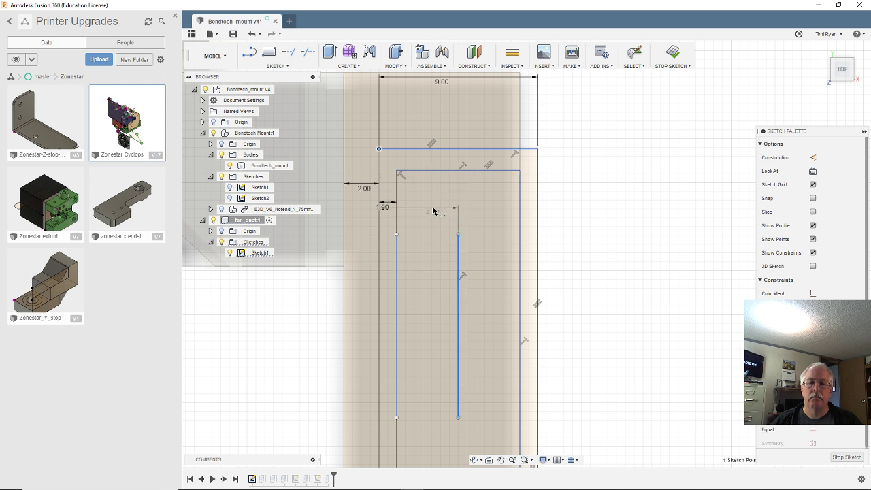
click(432, 208)
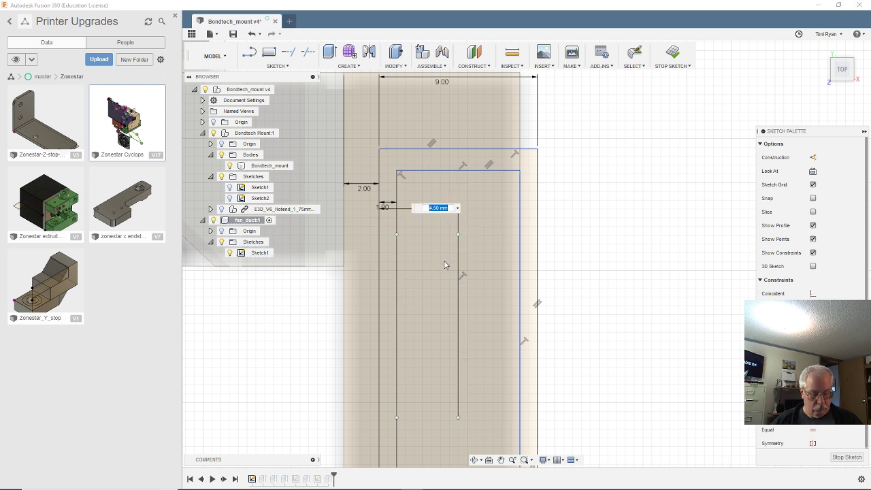
key(Return)
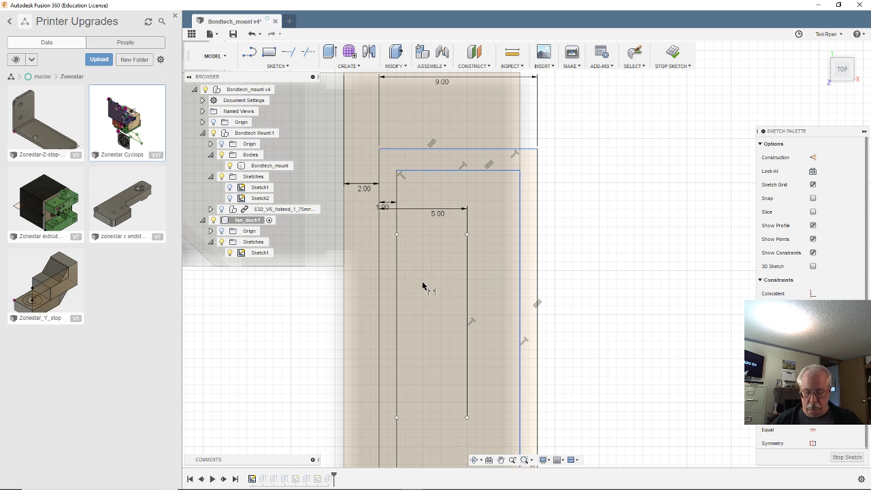
click(465, 293)
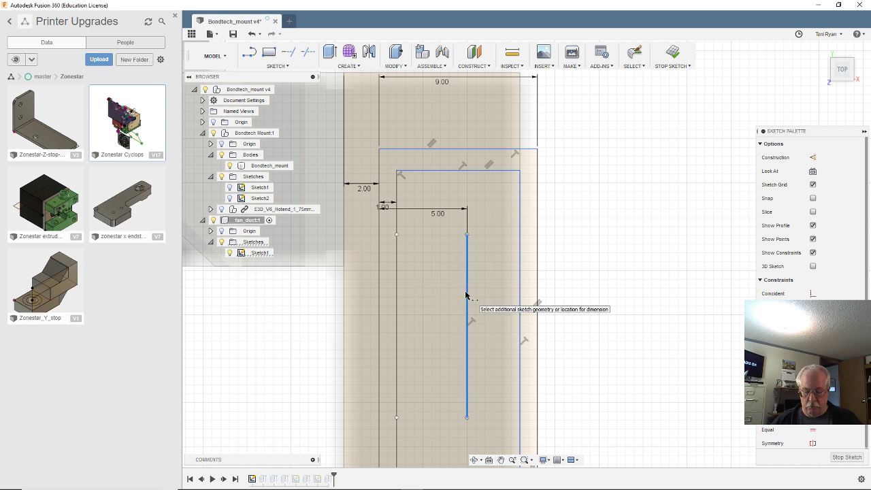
key(o)
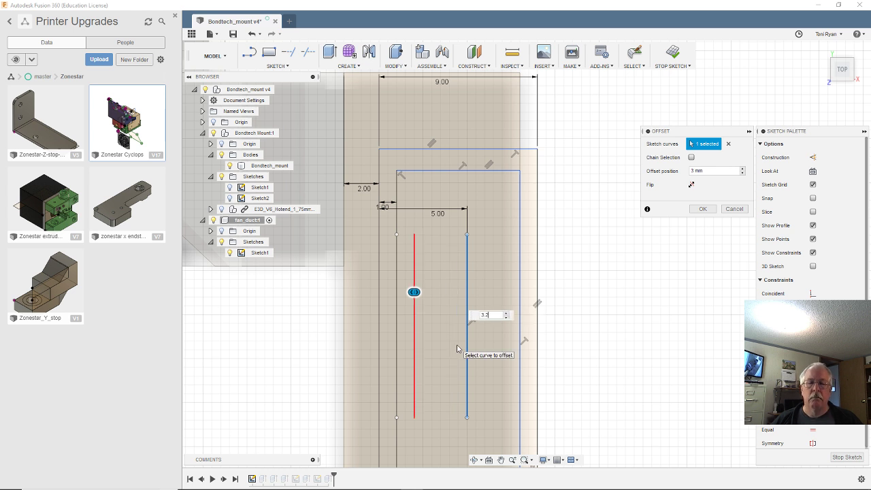
- Commit a parallel copy of the vertical line offset 3.20 mm to its left
key(Return)
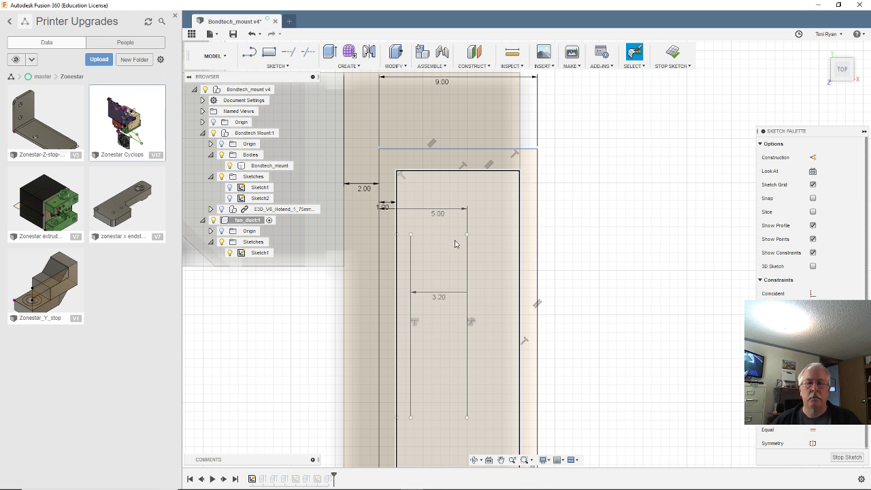
- Draw top and bottom lines joining the two parallel lines into a 3.20 mm-wide rectangle
click(279, 66)
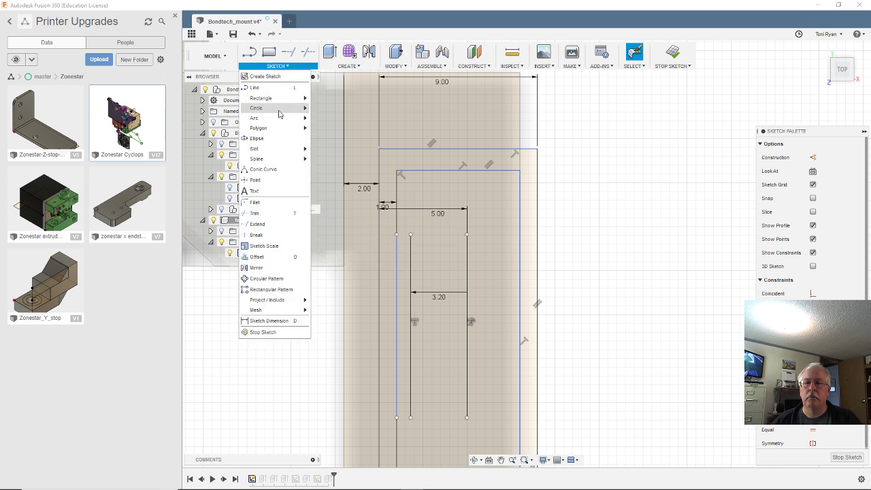
mouse_move(279, 118)
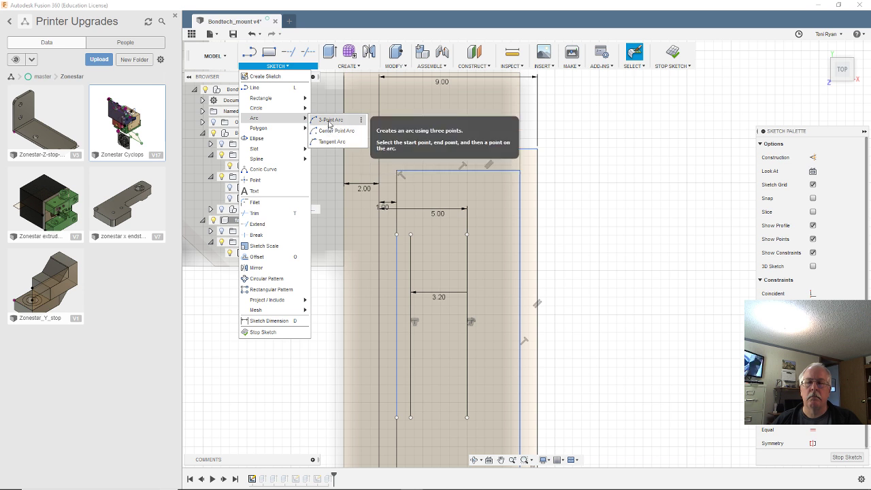
click(329, 123)
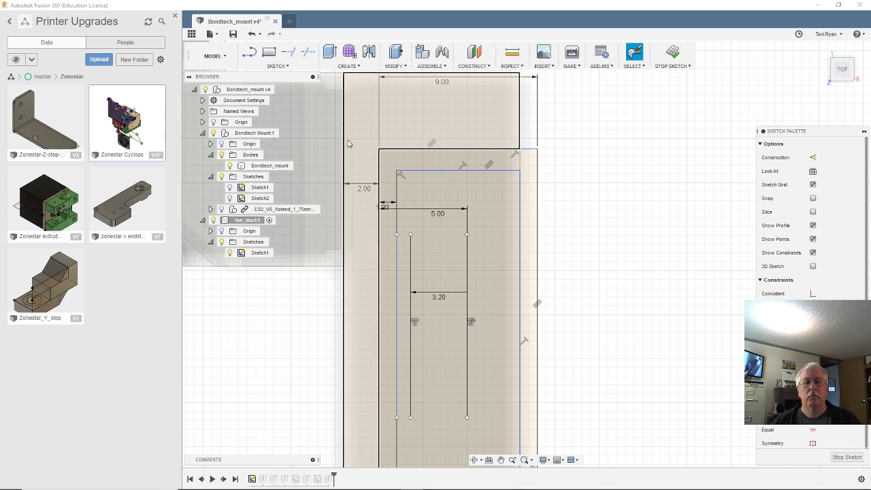
key(l)
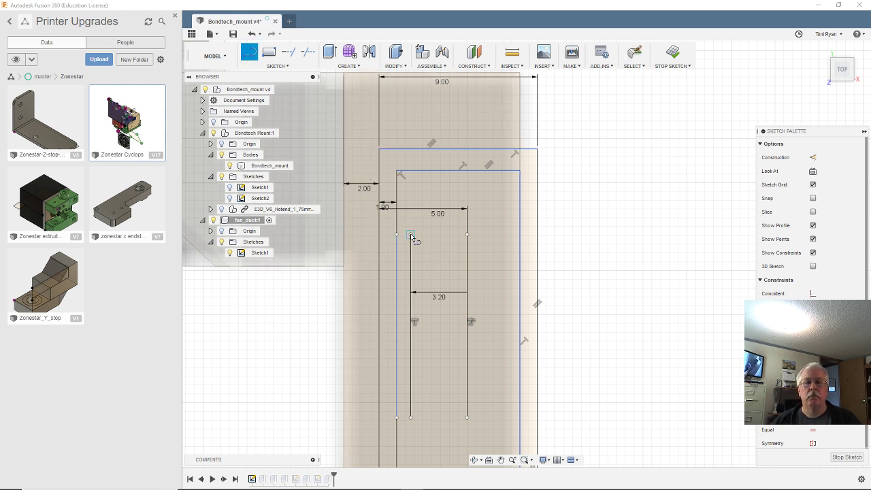
click(411, 235)
click(467, 235)
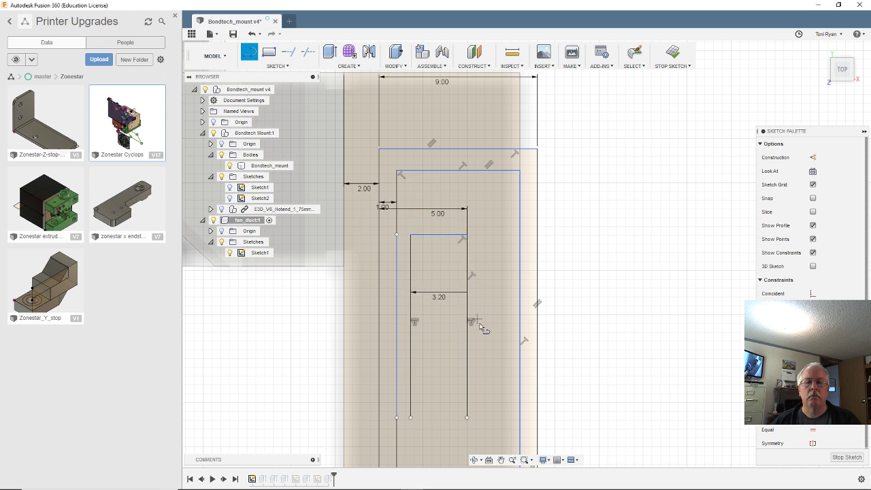
click(411, 417)
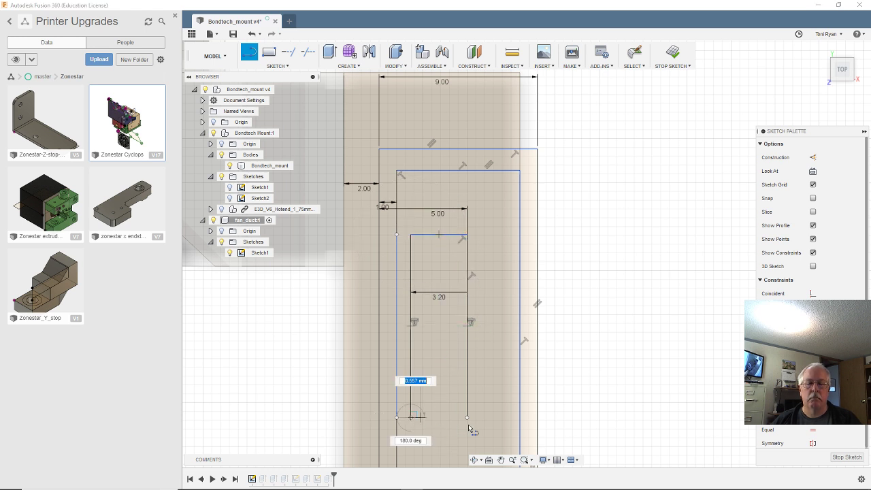
click(467, 417)
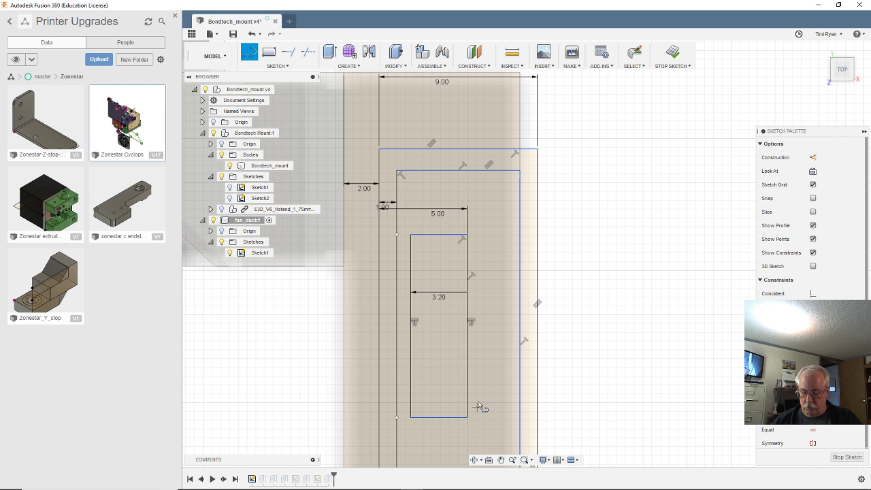
- Place a 3.20 mm circle on the bottom edge's midpoint and centre another on the top edge
key(c)
click(439, 417)
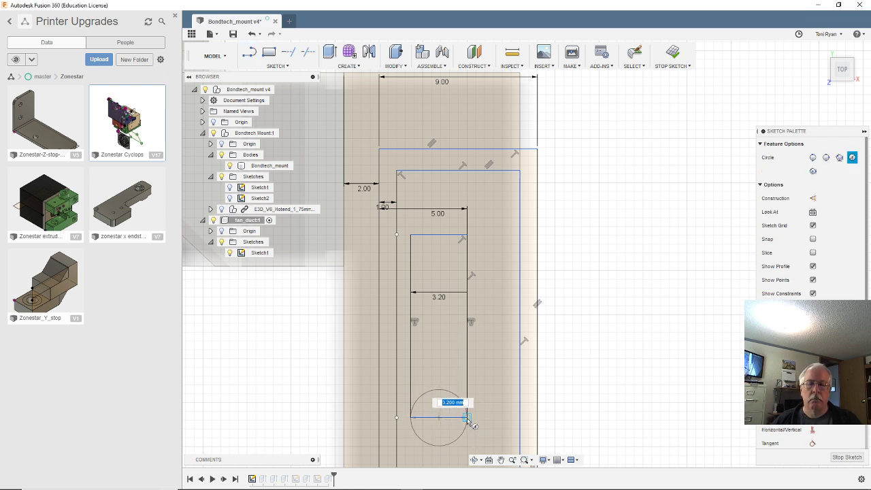
key(Return)
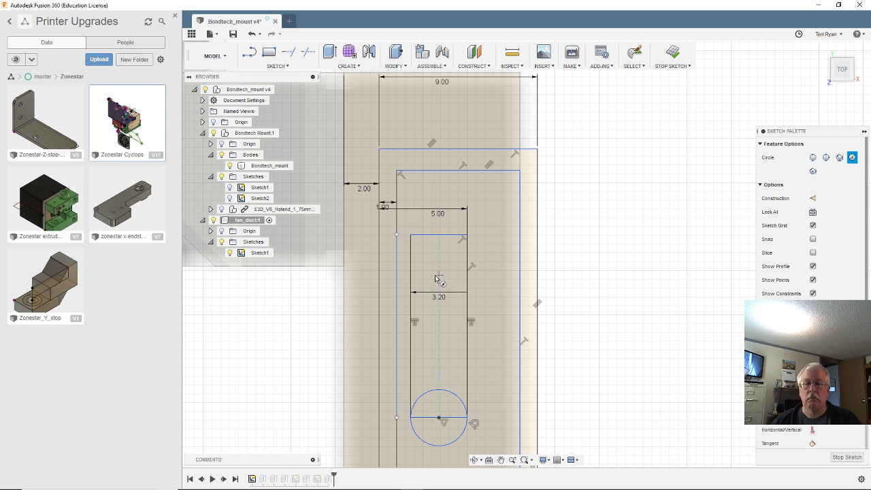
click(439, 235)
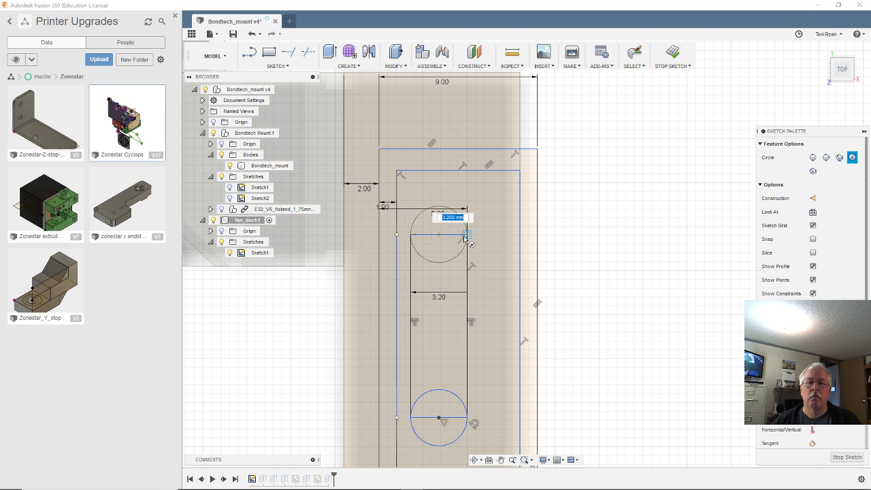